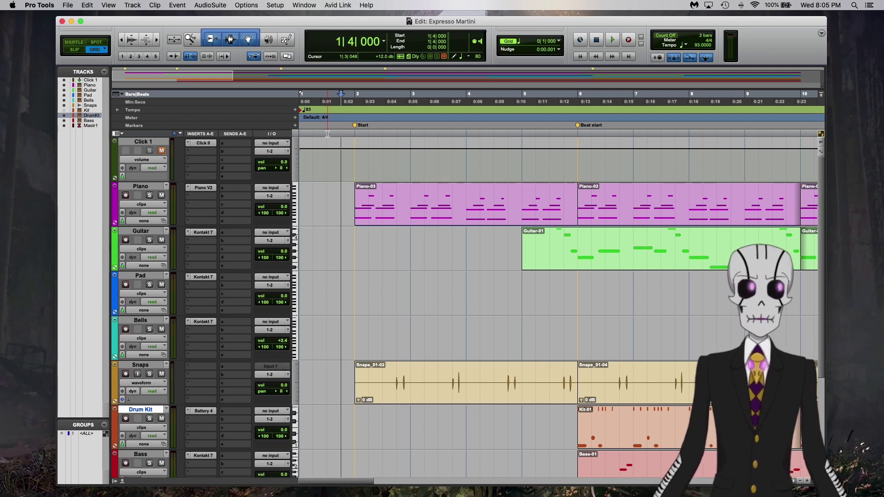
Step: Examine the whole arrangement along the timeline, from the Start marker through the B section to the END marker and back
{"action": "scroll", "coordinate": [367, 242], "scroll_direction": "down", "scroll_amount": 3}
{"action": "scroll", "coordinate": [367, 242], "scroll_direction": "up", "scroll_amount": 3}
{"action": "scroll", "coordinate": [367, 243], "scroll_direction": "right", "scroll_amount": 15}
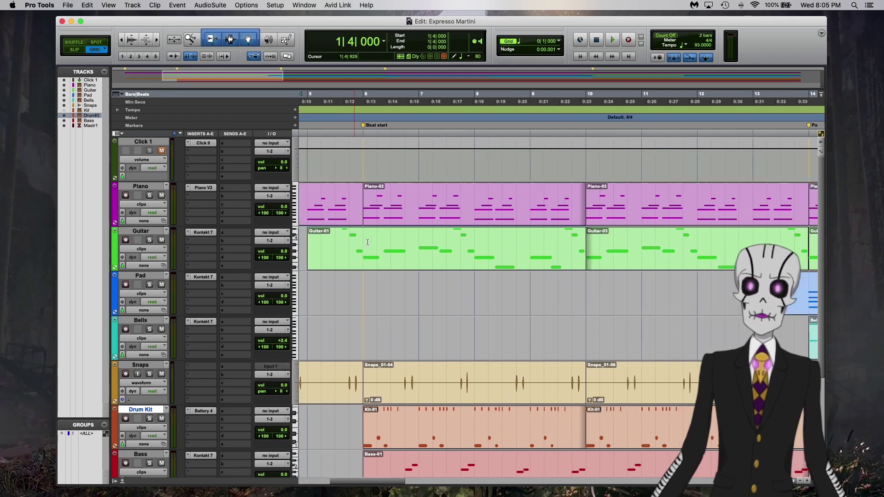
{"action": "scroll", "coordinate": [367, 242], "scroll_direction": "down", "scroll_amount": 2}
{"action": "scroll", "coordinate": [367, 242], "scroll_direction": "up", "scroll_amount": 1}
{"action": "scroll", "coordinate": [368, 242], "scroll_direction": "left", "scroll_amount": 10}
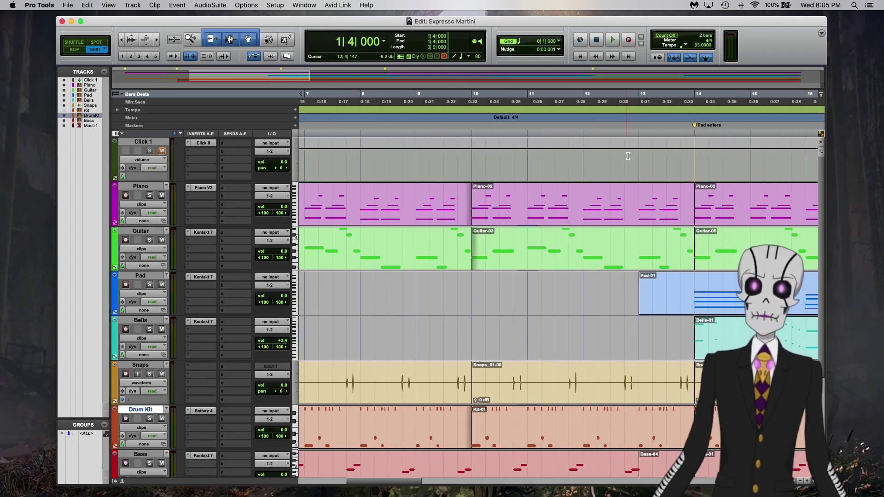
{"action": "scroll", "coordinate": [627, 156], "scroll_direction": "left", "scroll_amount": 5}
{"action": "scroll", "coordinate": [656, 158], "scroll_direction": "right", "scroll_amount": 5}
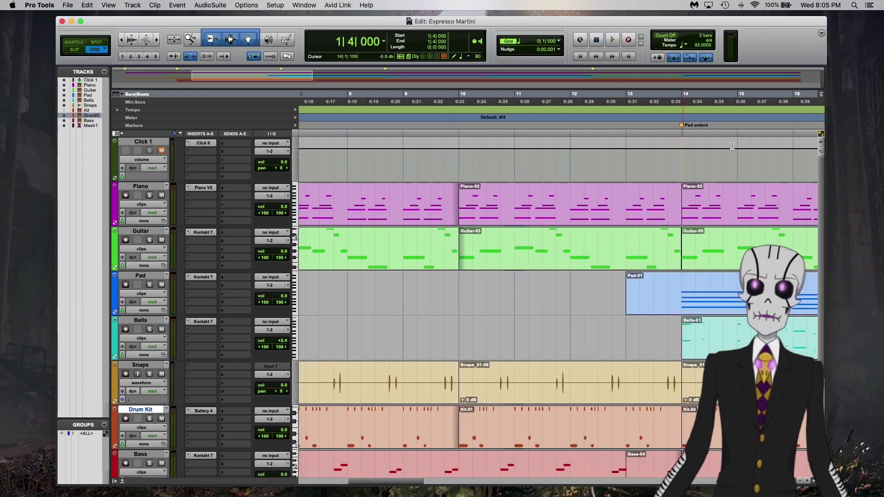
{"action": "scroll", "coordinate": [732, 146], "scroll_direction": "right", "scroll_amount": 9}
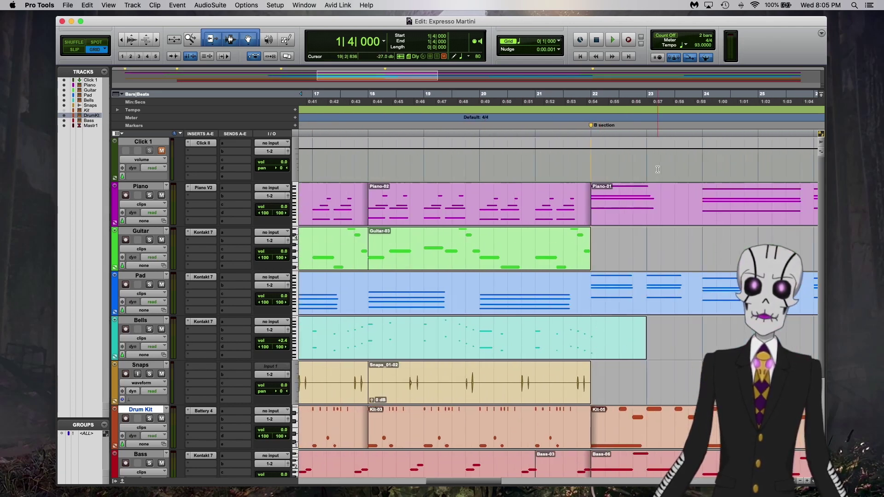
{"action": "scroll", "coordinate": [657, 170], "scroll_direction": "right", "scroll_amount": 7}
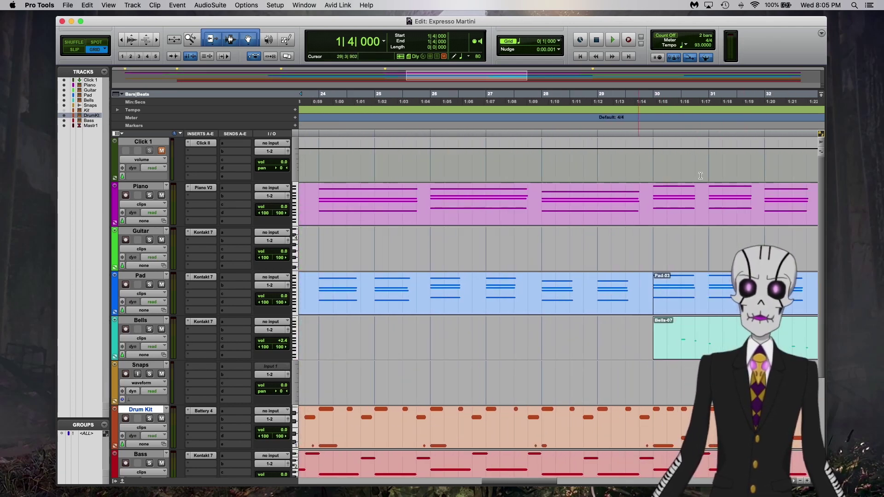
{"action": "scroll", "coordinate": [647, 190], "scroll_direction": "right", "scroll_amount": 13}
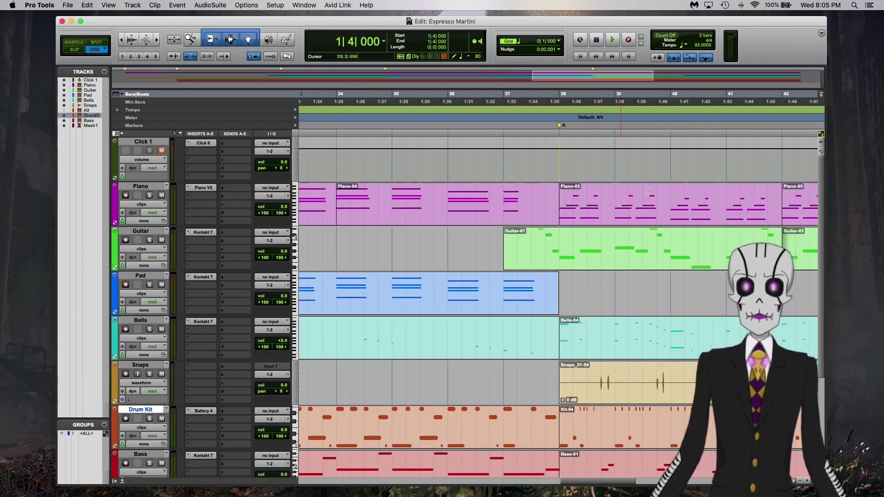
{"action": "scroll", "coordinate": [613, 175], "scroll_direction": "right", "scroll_amount": 14}
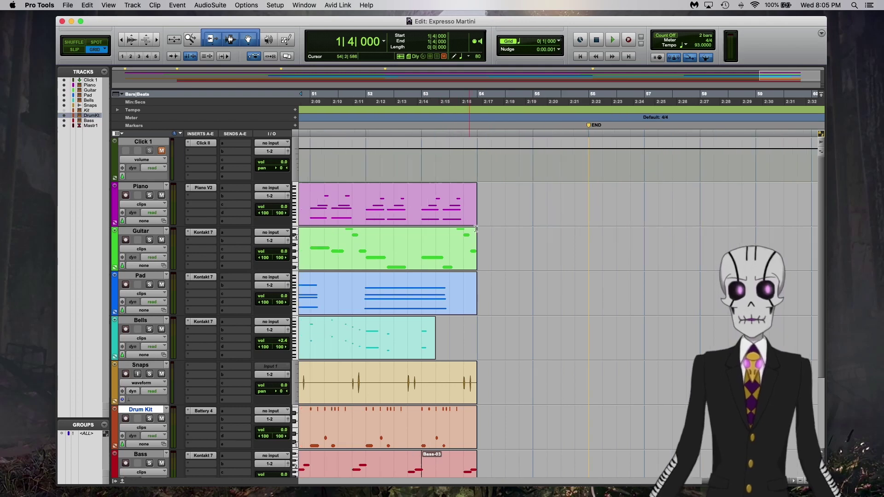
{"action": "scroll", "coordinate": [476, 229], "scroll_direction": "left", "scroll_amount": 20}
{"action": "scroll", "coordinate": [475, 229], "scroll_direction": "left", "scroll_amount": 3}
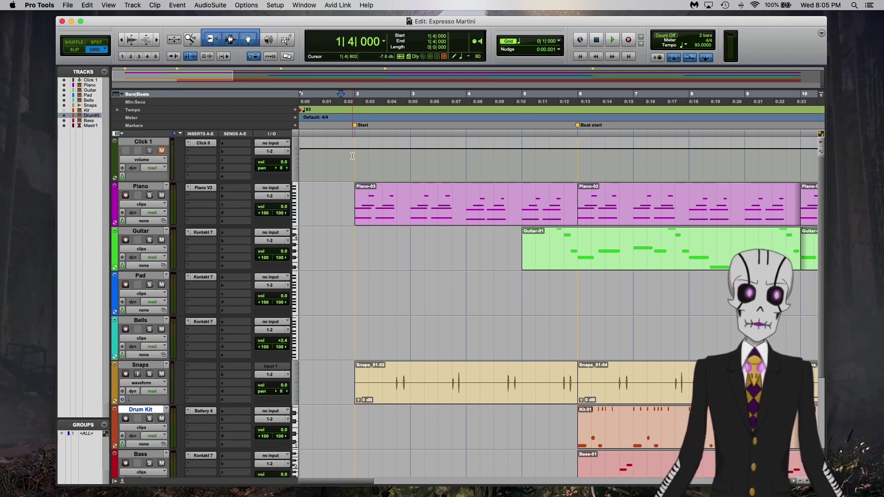
Step: Play the song from before the Start marker and follow the playback through the Pad enters and B section markers
{"action": "key", "text": "space"}
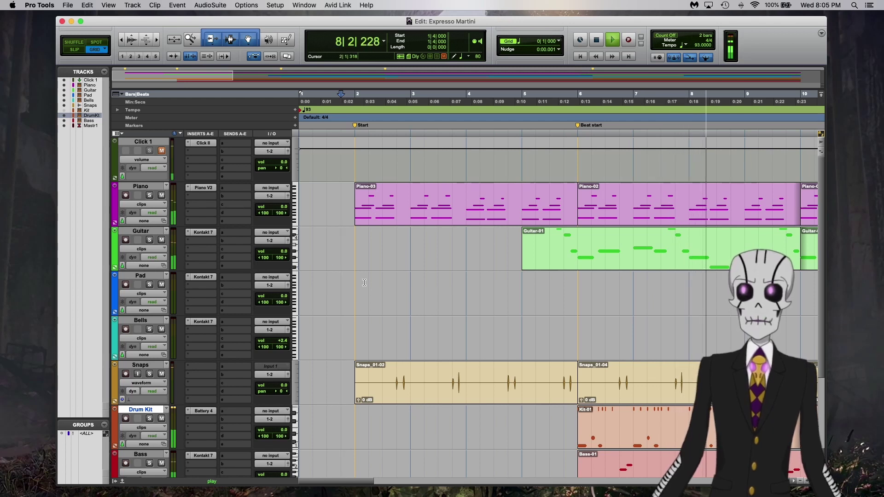
{"action": "scroll", "coordinate": [386, 287], "scroll_direction": "right", "scroll_amount": 3}
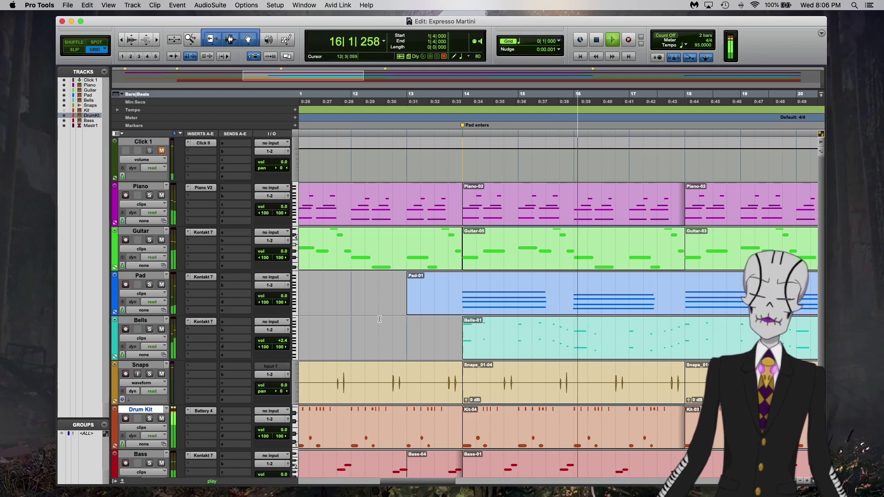
{"action": "scroll", "coordinate": [364, 324], "scroll_direction": "right", "scroll_amount": 2}
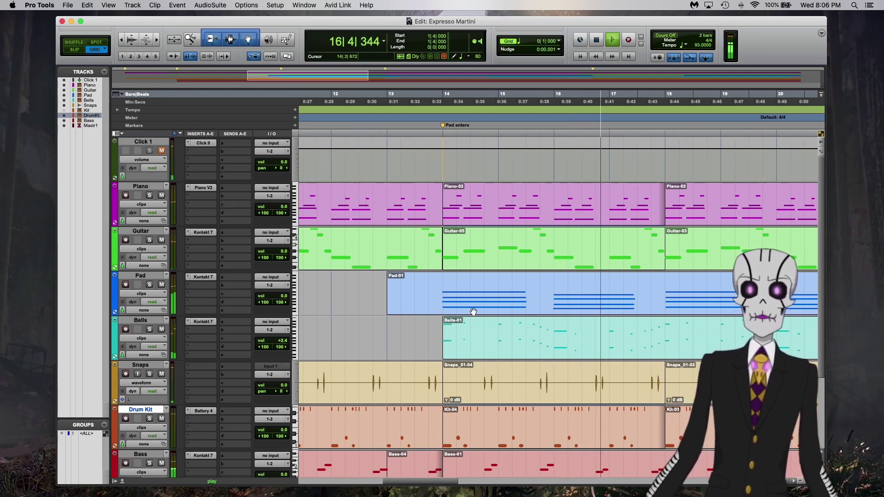
{"action": "scroll", "coordinate": [476, 309], "scroll_direction": "right", "scroll_amount": 3}
{"action": "scroll", "coordinate": [478, 310], "scroll_direction": "right", "scroll_amount": 5}
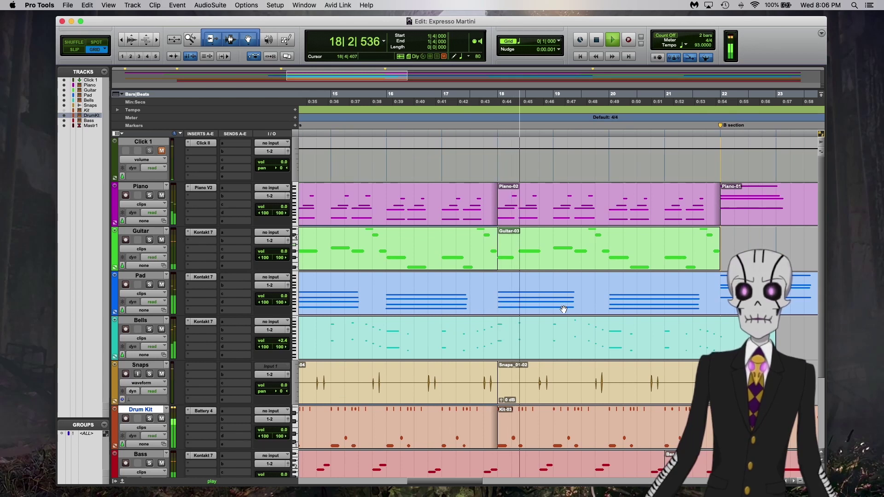
{"action": "scroll", "coordinate": [555, 309], "scroll_direction": "right", "scroll_amount": 4}
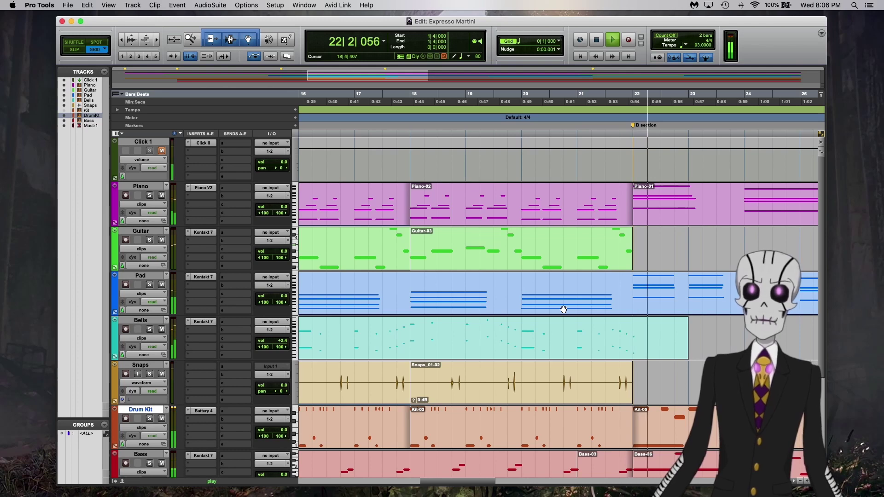
{"action": "scroll", "coordinate": [597, 311], "scroll_direction": "right", "scroll_amount": 5}
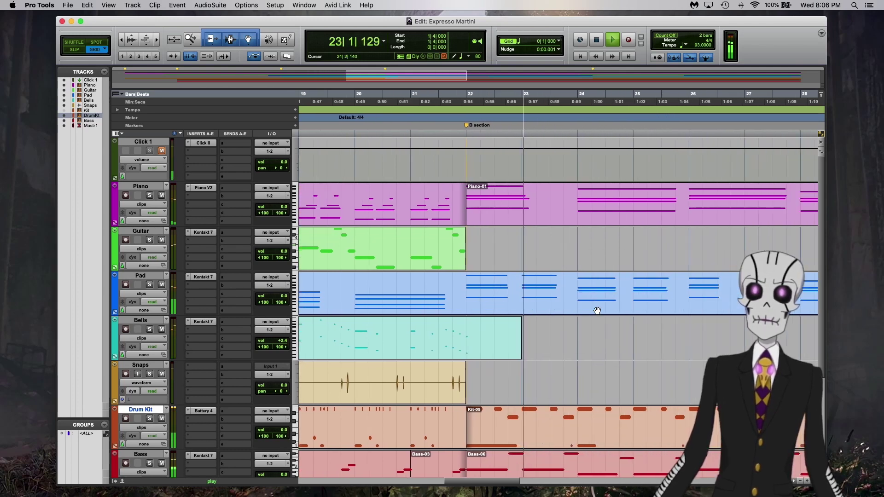
{"action": "scroll", "coordinate": [597, 311], "scroll_direction": "down", "scroll_amount": 1}
{"action": "scroll", "coordinate": [597, 311], "scroll_direction": "right", "scroll_amount": 1}
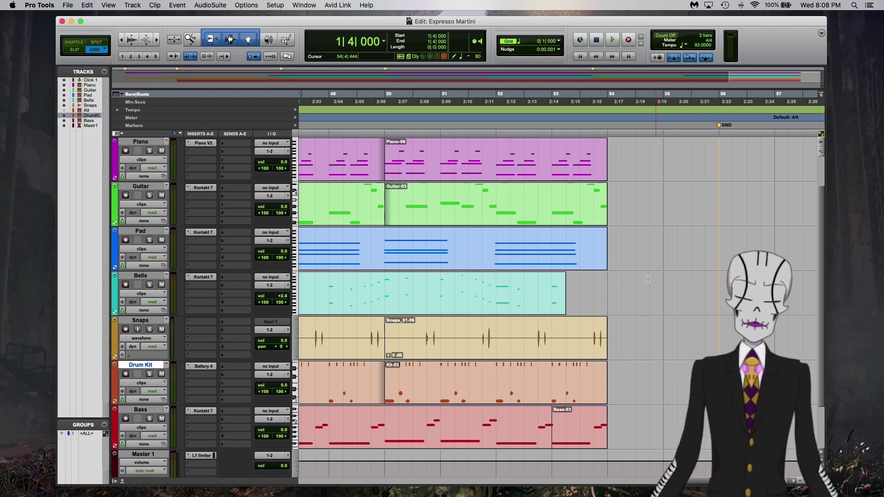
Step: Open the first Guitar clip at bar 5 in the MIDI Editor and show note velocity in its controller lane
{"action": "scroll", "coordinate": [647, 279], "scroll_direction": "left", "scroll_amount": 3}
{"action": "scroll", "coordinate": [621, 282], "scroll_direction": "left", "scroll_amount": 3}
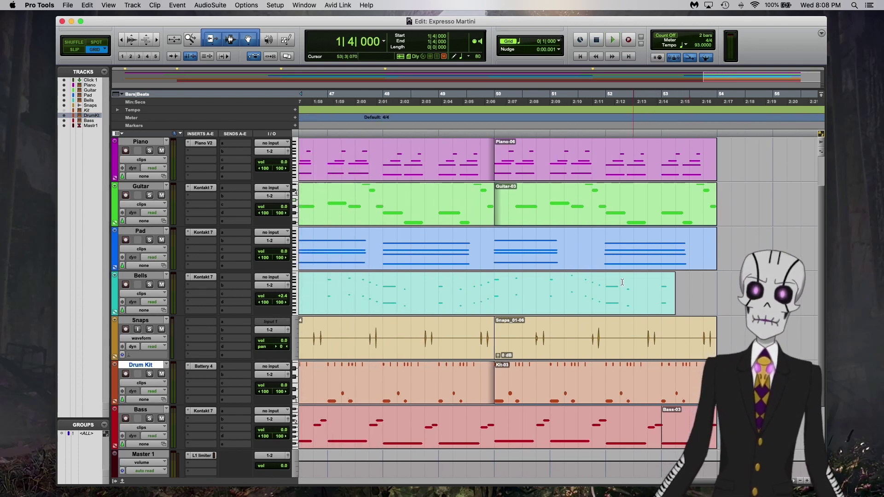
{"action": "scroll", "coordinate": [621, 282], "scroll_direction": "left", "scroll_amount": 20}
{"action": "scroll", "coordinate": [487, 268], "scroll_direction": "left", "scroll_amount": 20}
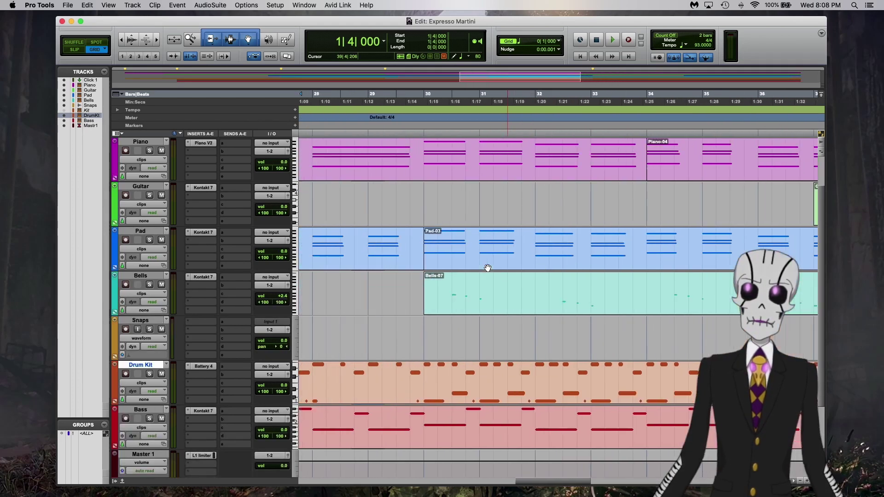
{"action": "scroll", "coordinate": [487, 268], "scroll_direction": "up", "scroll_amount": 2}
{"action": "scroll", "coordinate": [487, 267], "scroll_direction": "left", "scroll_amount": 20}
{"action": "scroll", "coordinate": [488, 267], "scroll_direction": "left", "scroll_amount": 20}
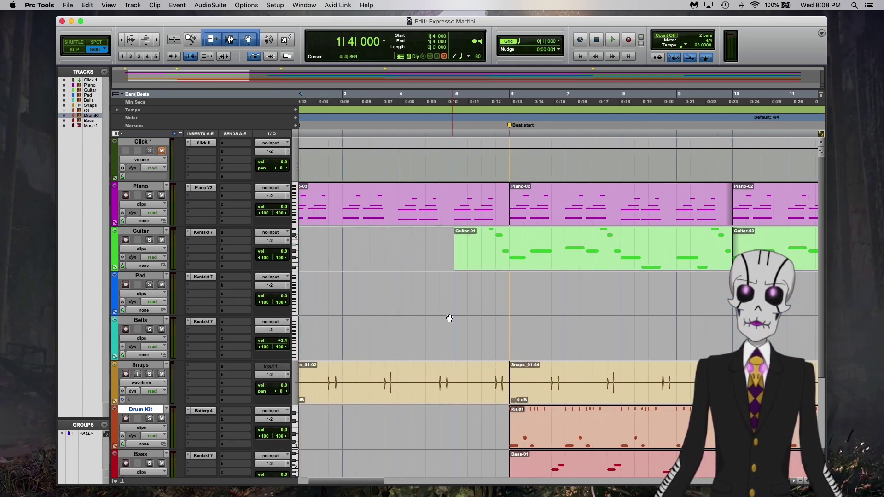
{"action": "scroll", "coordinate": [449, 318], "scroll_direction": "right", "scroll_amount": 5}
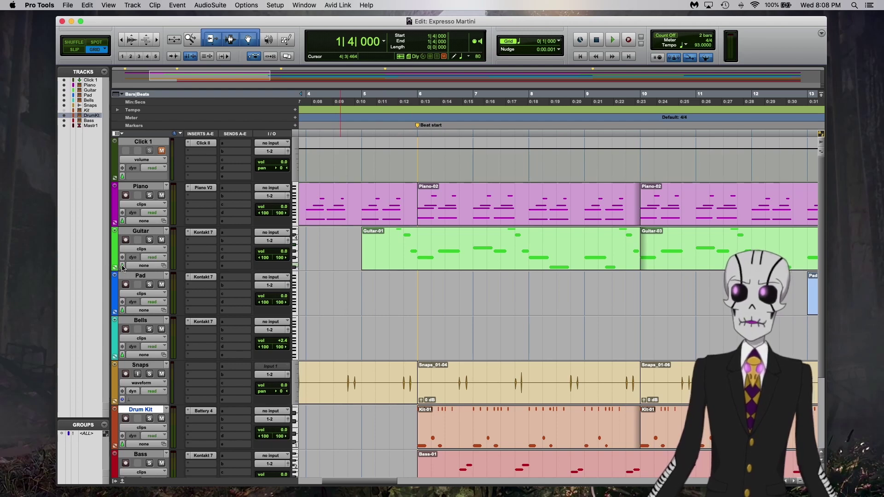
{"action": "left_click", "coordinate": [383, 252]}
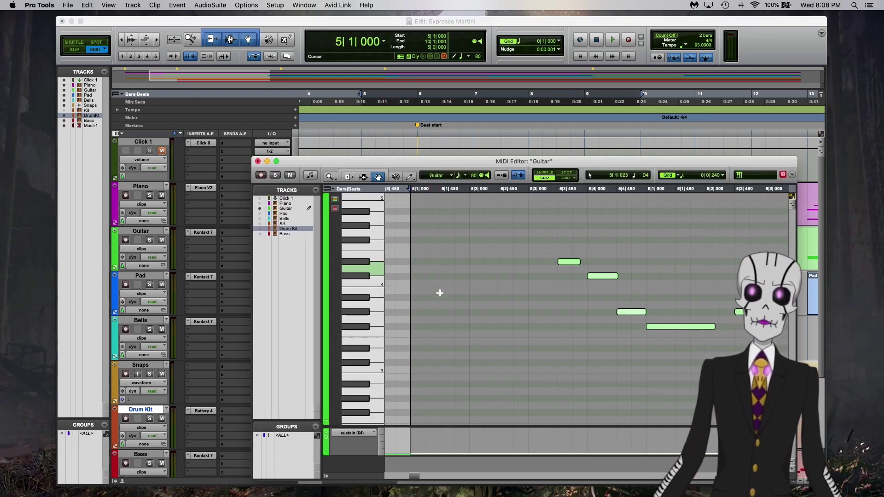
{"action": "left_click", "coordinate": [354, 434]}
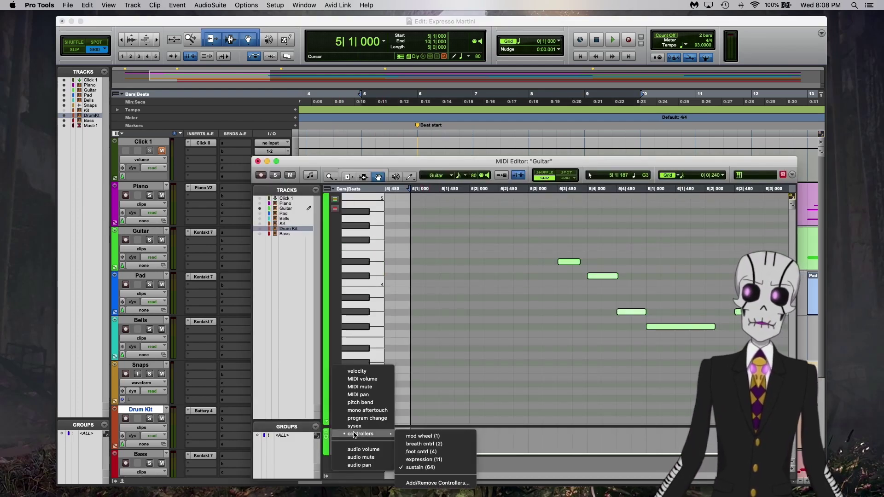
{"action": "left_click", "coordinate": [357, 371]}
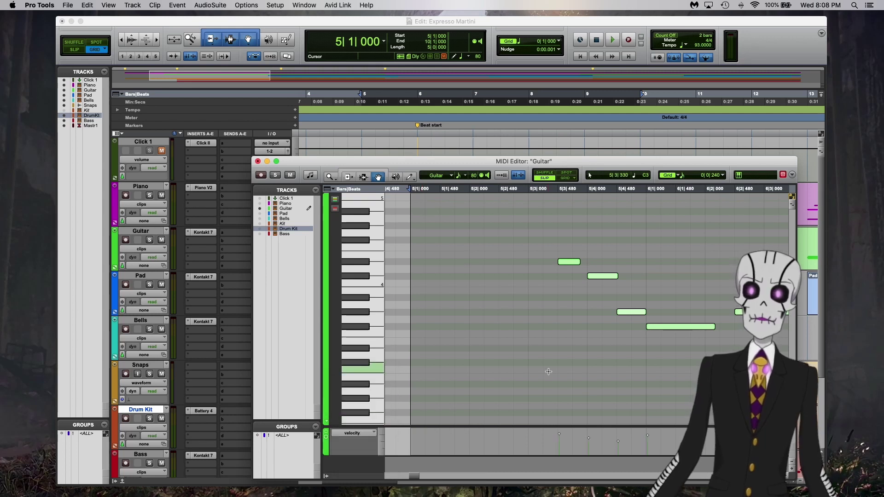
Step: Listen to the opening guitar notes by playing from 5|3|218 and stopping after a short passage
{"action": "scroll", "coordinate": [534, 332], "scroll_direction": "down", "scroll_amount": 3}
{"action": "scroll", "coordinate": [509, 264], "scroll_direction": "right", "scroll_amount": 2}
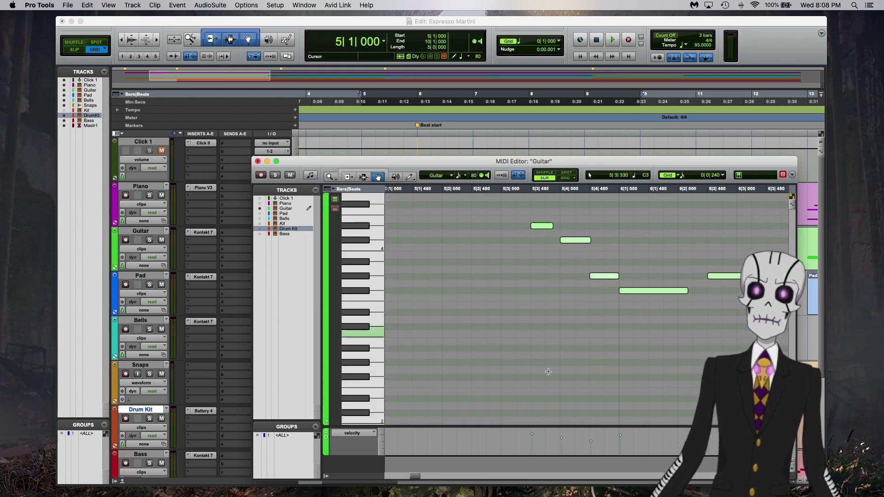
{"action": "left_click", "coordinate": [514, 263]}
{"action": "key", "text": "space"}
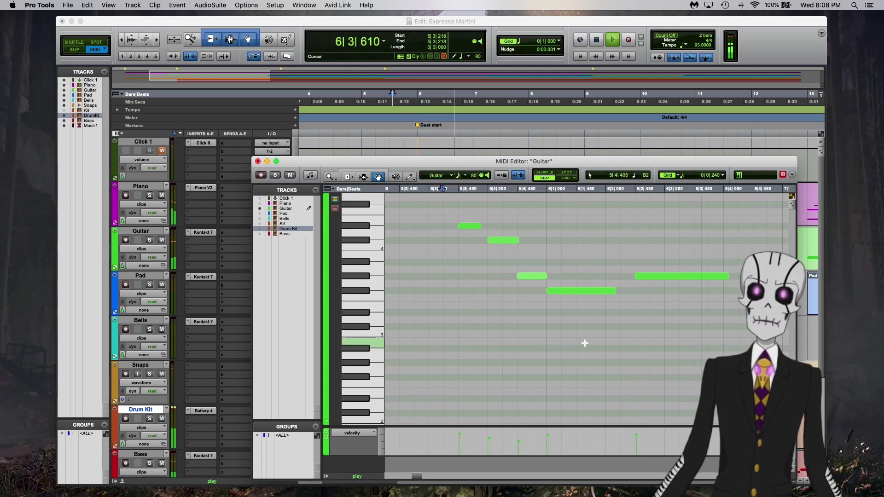
{"action": "key", "text": "space"}
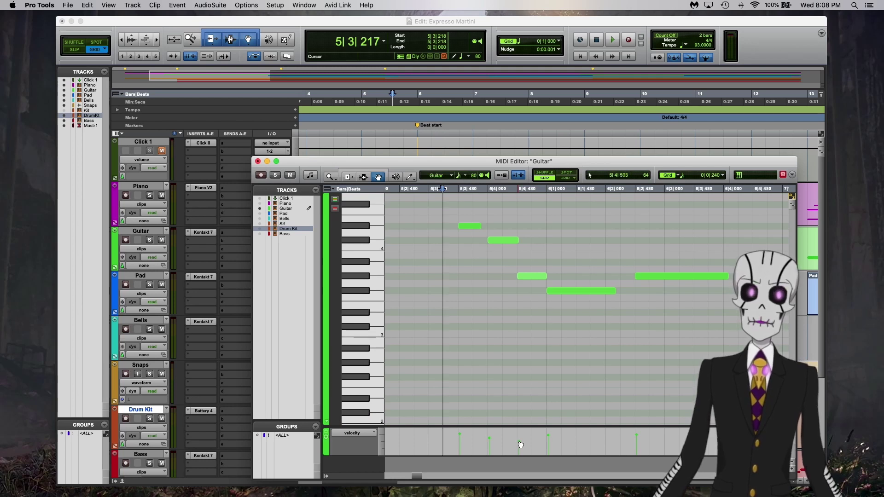
Step: Set the velocity of the G#3 note at 5|4|480 to 82 and the C#4 note at 5|4|000 to 88, and replay the passage
{"action": "left_click", "coordinate": [519, 442]}
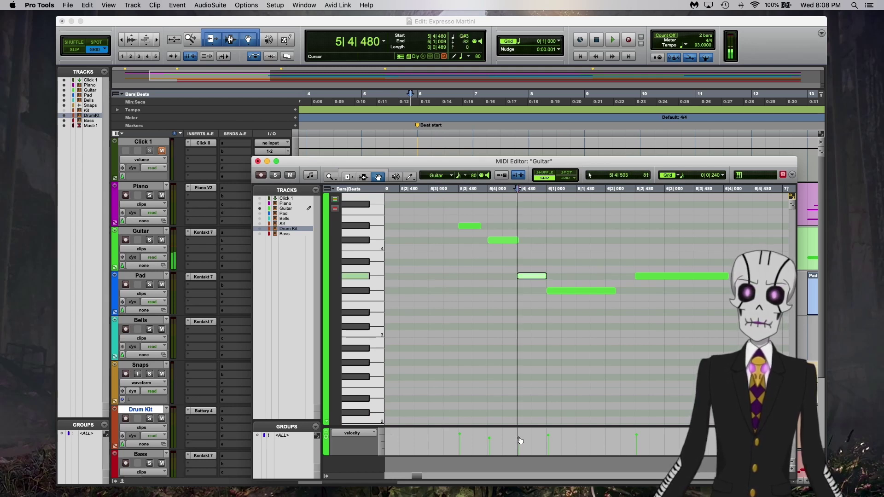
{"action": "left_click", "coordinate": [489, 441]}
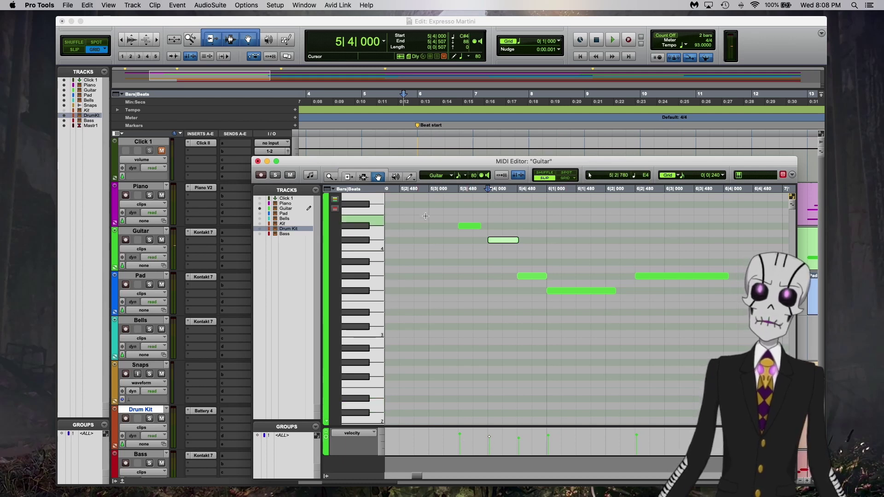
{"action": "left_click", "coordinate": [431, 201]}
{"action": "key", "text": "space"}
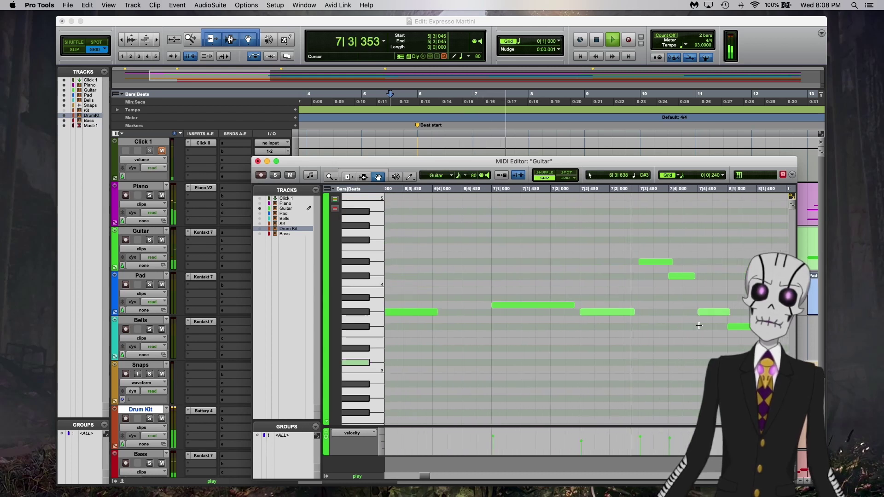
{"action": "key", "text": "space"}
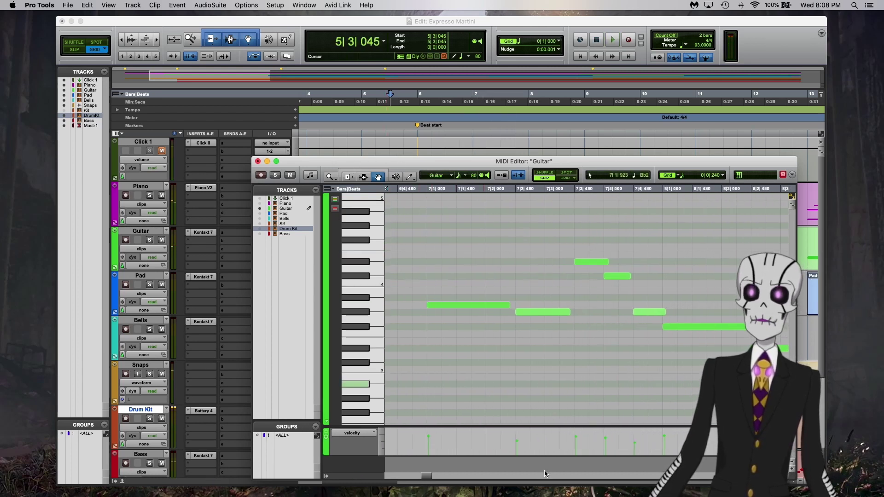
Step: Set the velocity of the A3 note at 7|1|000 to 90 and close the MIDI Editor
{"action": "left_click", "coordinate": [428, 438]}
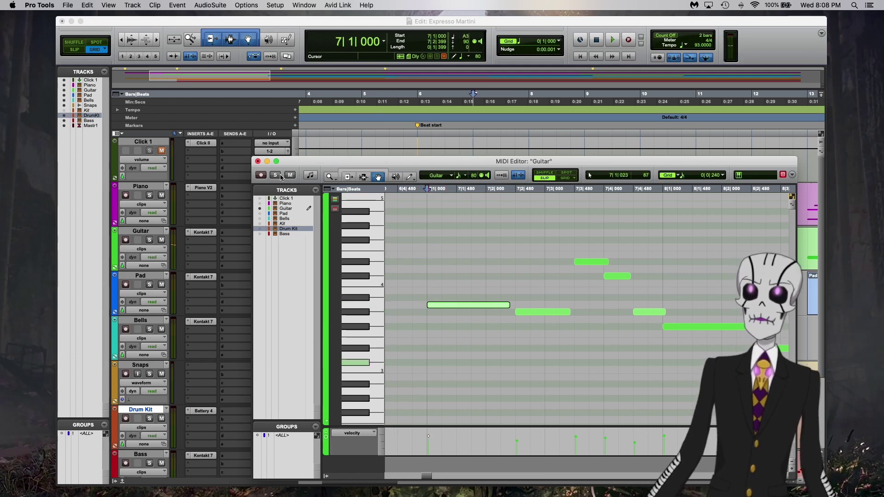
{"action": "left_click", "coordinate": [258, 161]}
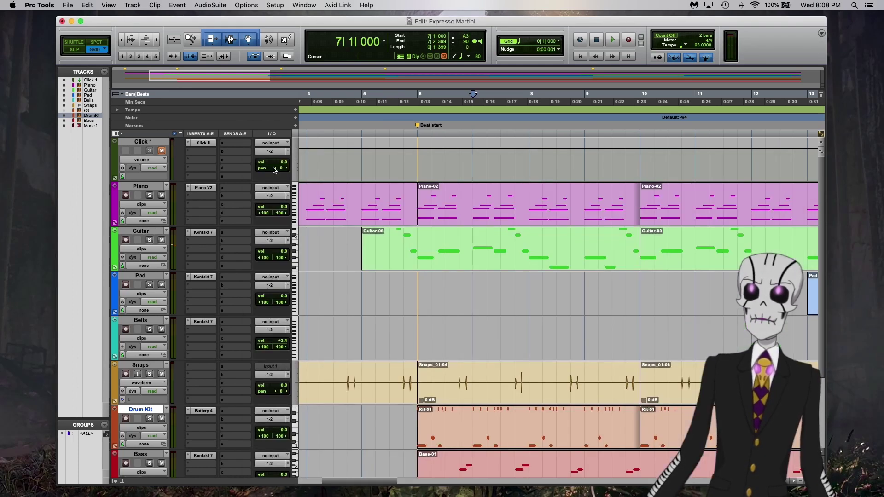
Step: Select all Guitar track clips from the first one at bar 5 through the last one ending at bar 54
{"action": "left_click", "coordinate": [386, 253]}
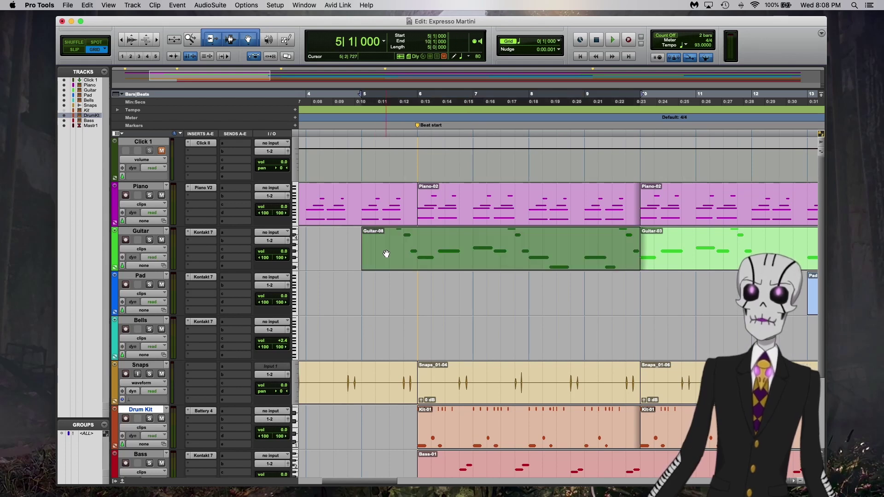
{"action": "scroll", "coordinate": [469, 253], "scroll_direction": "right", "scroll_amount": 10}
{"action": "scroll", "coordinate": [471, 255], "scroll_direction": "right", "scroll_amount": 15}
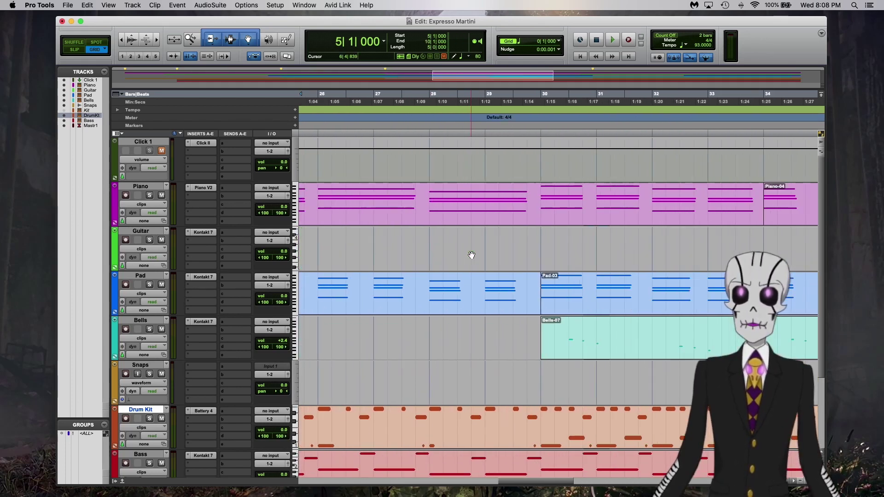
{"action": "scroll", "coordinate": [471, 255], "scroll_direction": "right", "scroll_amount": 4}
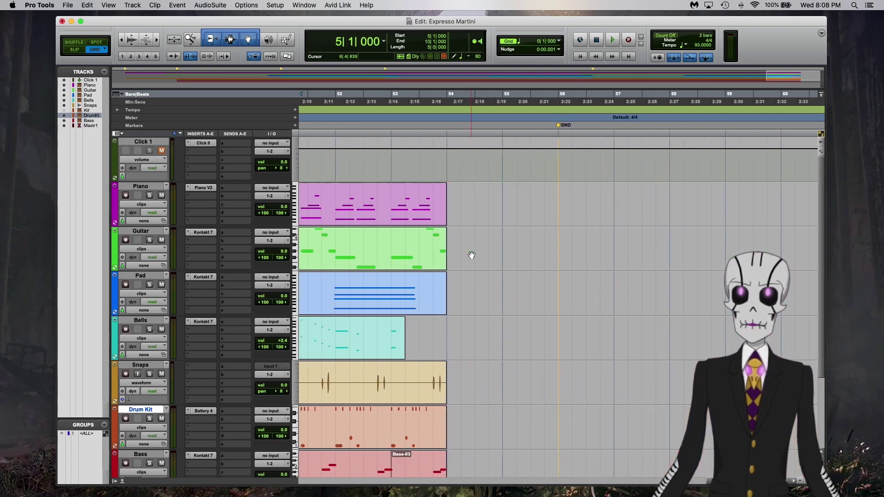
{"action": "left_click", "coordinate": [428, 267], "text": "shift"}
{"action": "scroll", "coordinate": [426, 256], "scroll_direction": "left", "scroll_amount": 4}
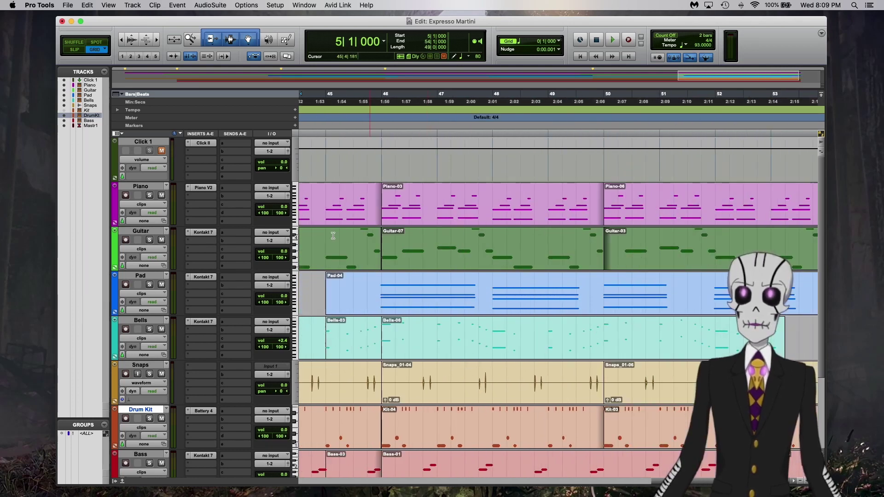
Step: Apply Change Velocity to the selected Guitar clips, setting all note-on velocities to 91 with Randomize enabled at 10
{"action": "right_click", "coordinate": [356, 256]}
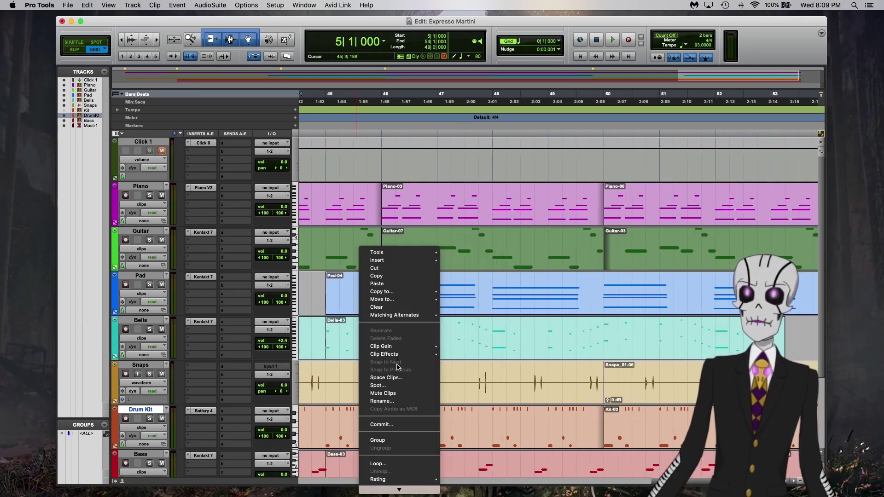
{"action": "mouse_move", "coordinate": [399, 457]}
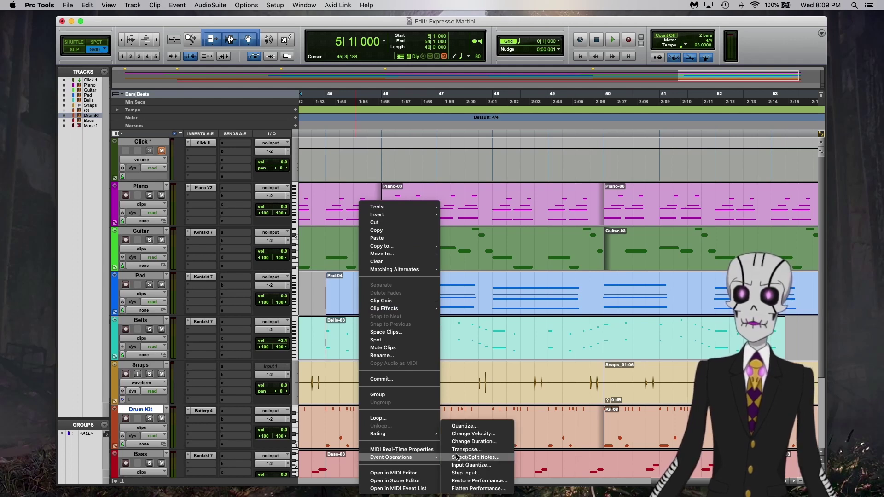
{"action": "left_click", "coordinate": [485, 434]}
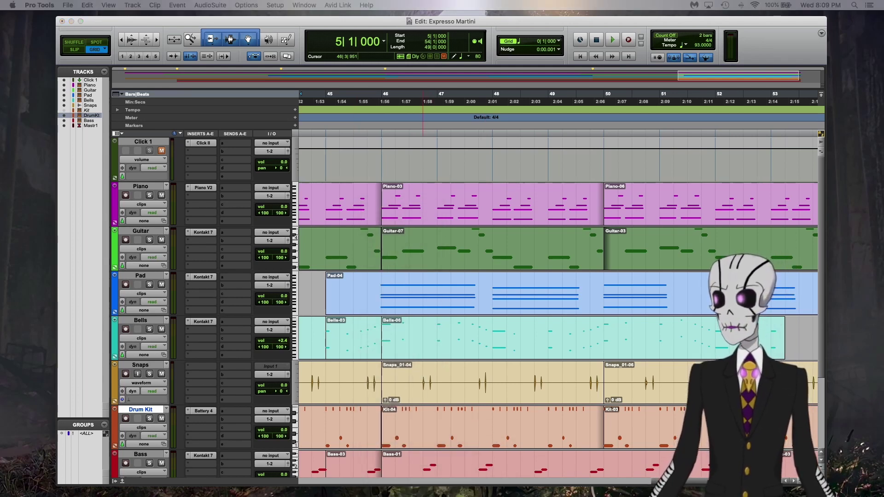
{"action": "left_click_drag", "start_coordinate": [220, 92], "coordinate": [347, 137]}
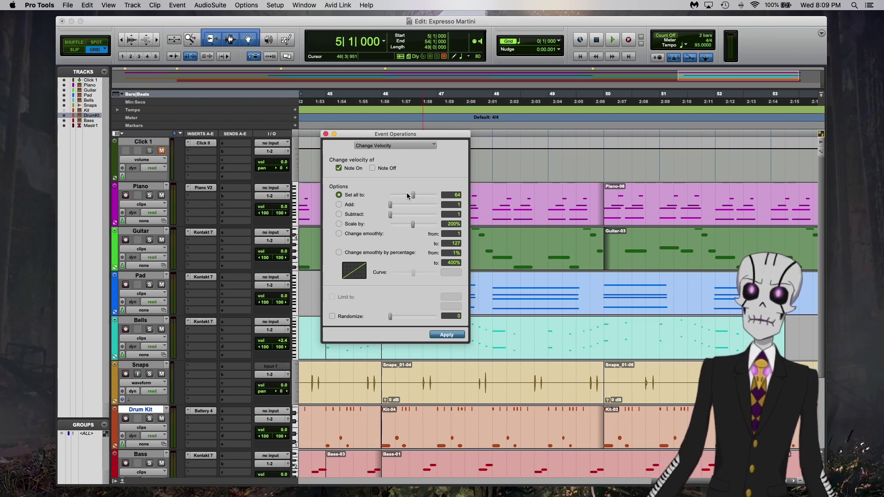
{"action": "left_click_drag", "start_coordinate": [414, 196], "coordinate": [420, 195]}
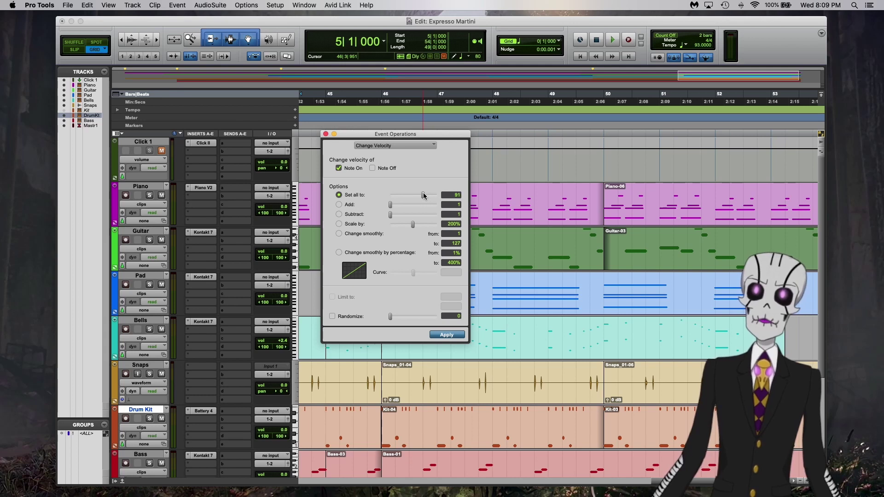
{"action": "left_click", "coordinate": [333, 317]}
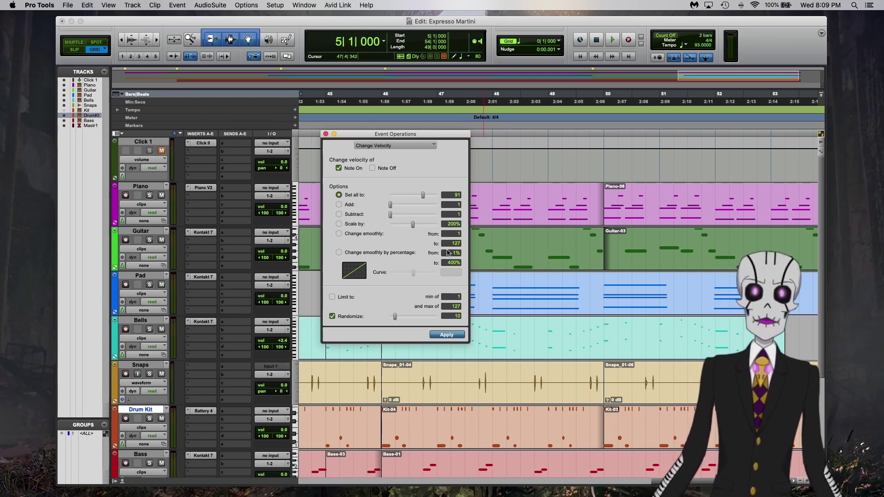
{"action": "left_click", "coordinate": [445, 335]}
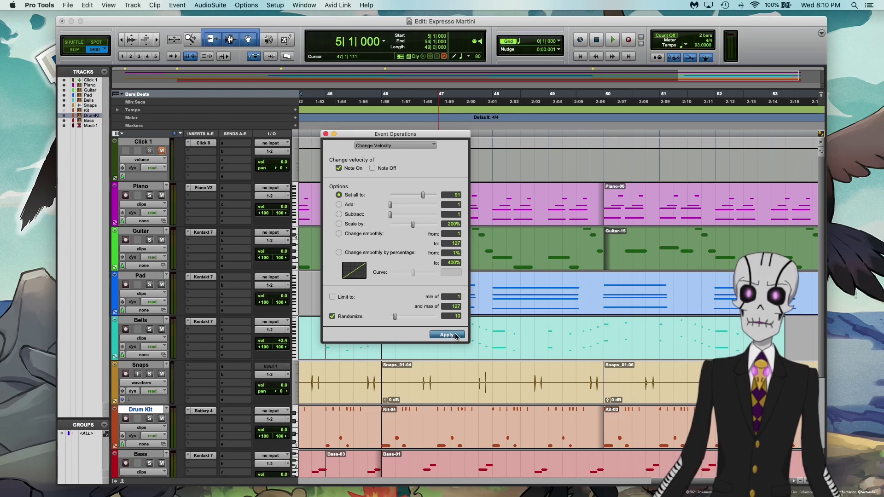
Step: Open the Guitar clips in the MIDI Editor and examine the note velocities from bar 5 to about bar 10
{"action": "left_click_drag", "start_coordinate": [357, 137], "coordinate": [201, 139]}
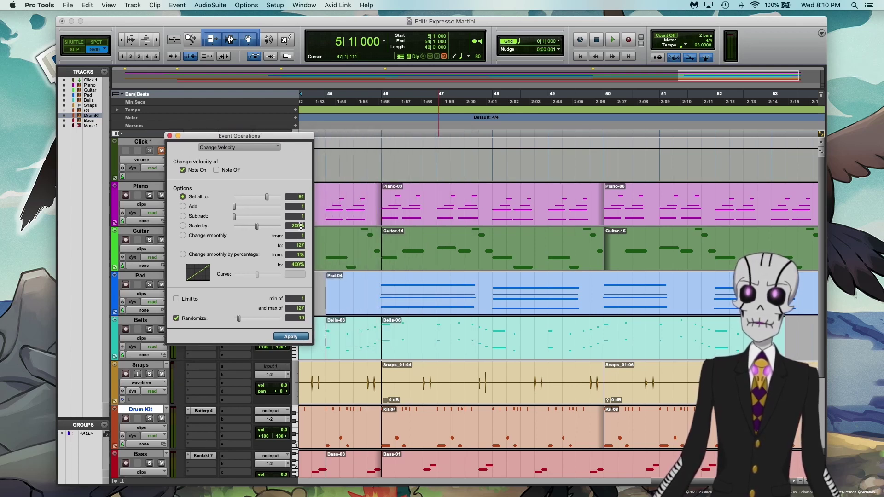
{"action": "double_click", "coordinate": [345, 260]}
{"action": "scroll", "coordinate": [471, 340], "scroll_direction": "right", "scroll_amount": 10}
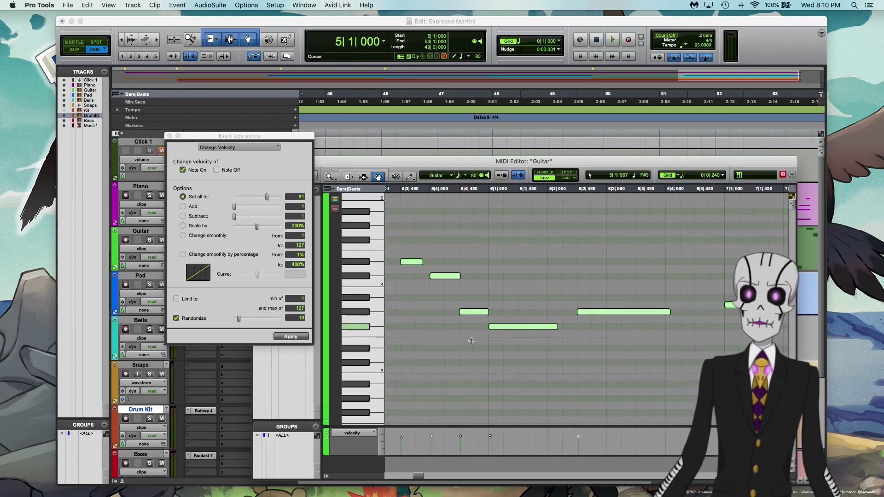
{"action": "scroll", "coordinate": [639, 423], "scroll_direction": "right", "scroll_amount": 10}
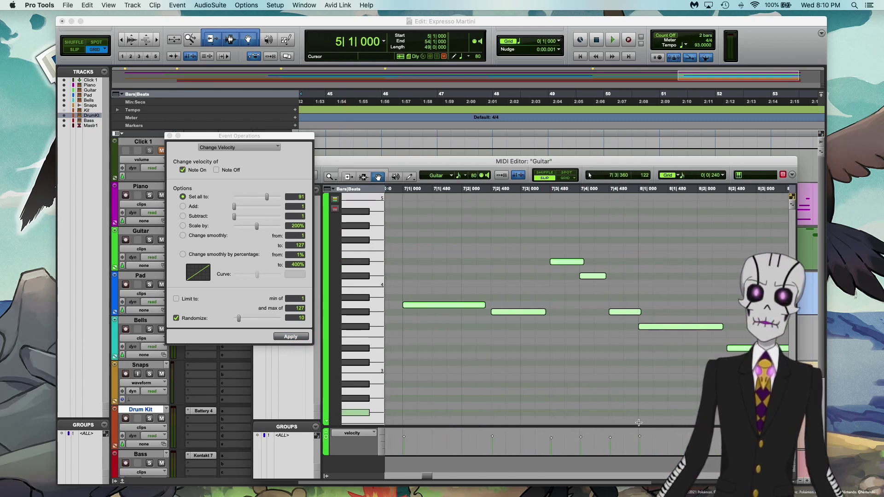
{"action": "scroll", "coordinate": [638, 423], "scroll_direction": "left", "scroll_amount": 10}
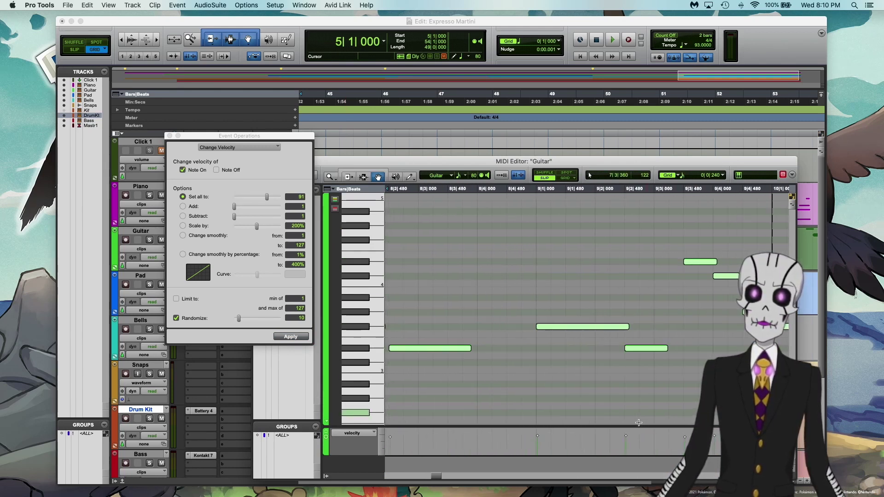
{"action": "scroll", "coordinate": [638, 423], "scroll_direction": "down", "scroll_amount": 2}
{"action": "scroll", "coordinate": [638, 422], "scroll_direction": "left", "scroll_amount": 3}
{"action": "scroll", "coordinate": [638, 423], "scroll_direction": "up", "scroll_amount": 3}
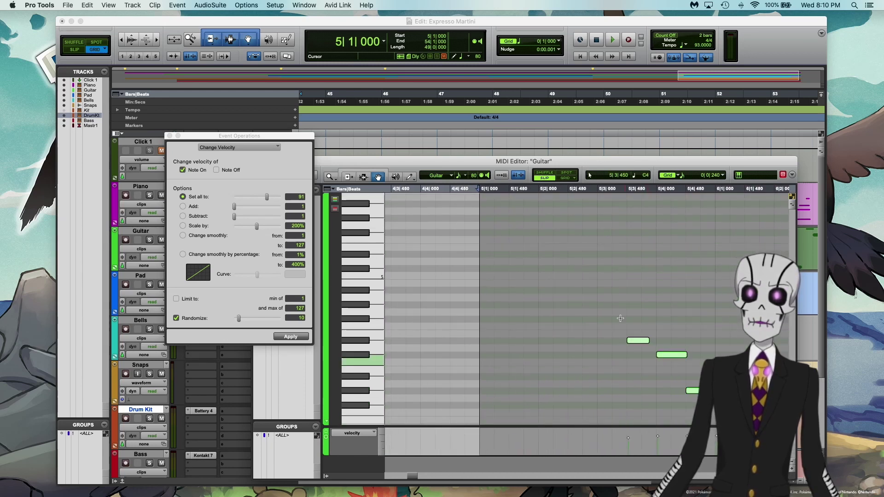
Step: Listen to the guitar part by playing from 5|2|323 and stopping after about two bars
{"action": "left_click", "coordinate": [558, 197]}
{"action": "key", "text": "space"}
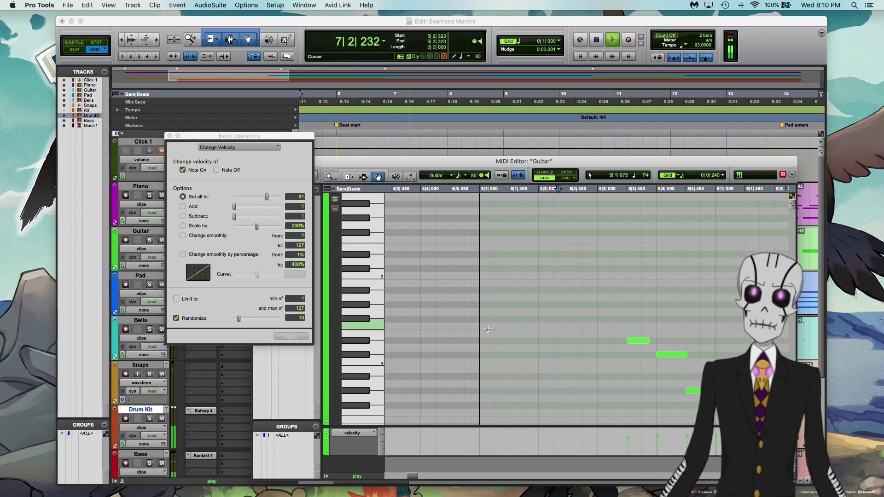
{"action": "scroll", "coordinate": [484, 329], "scroll_direction": "right", "scroll_amount": 1}
{"action": "key", "text": "space"}
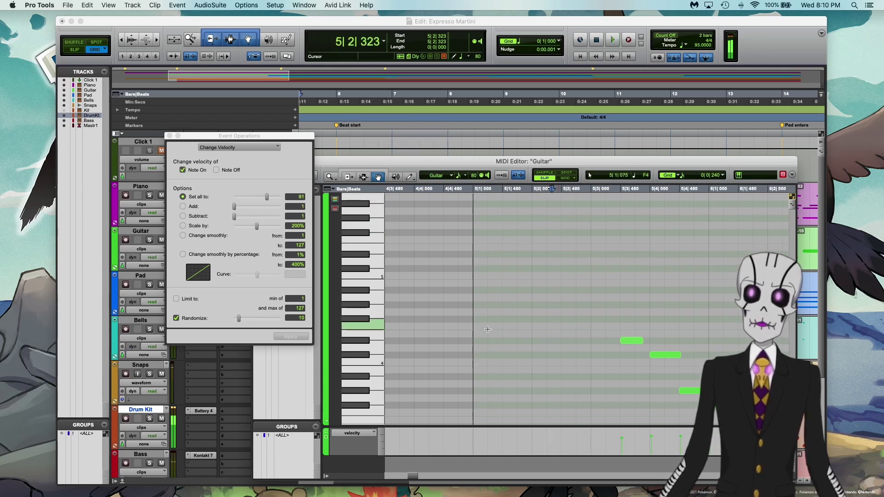
Step: Select all guitar notes and set the velocity randomization amount to 4
{"action": "key", "text": "super+a"}
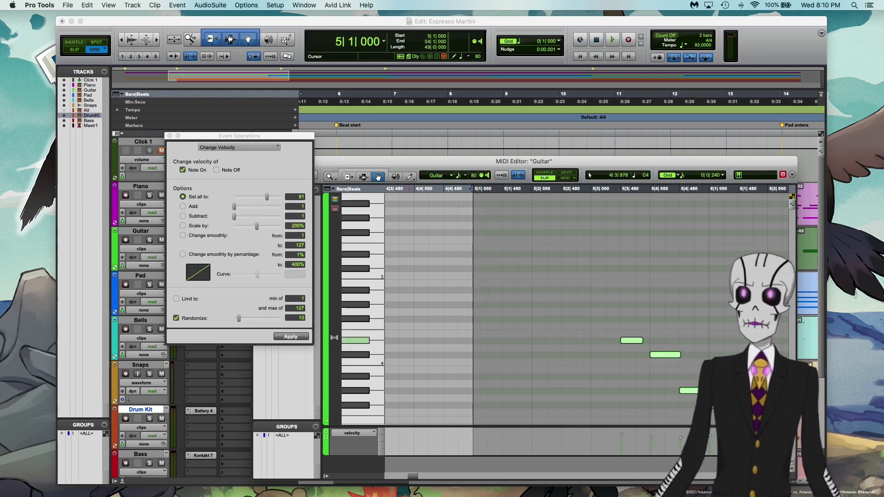
{"action": "left_click", "coordinate": [238, 320]}
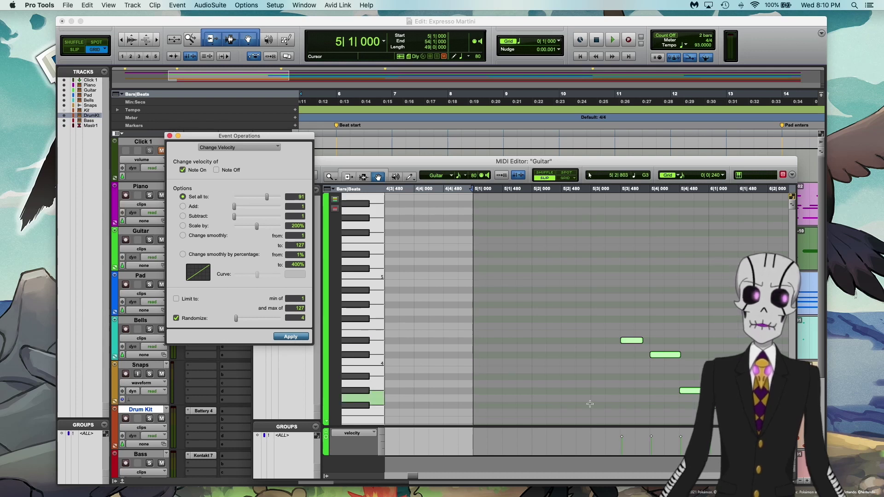
Step: Check the velocity of the first guitar note at 5|3|480 and close the MIDI Editor
{"action": "left_click", "coordinate": [622, 437]}
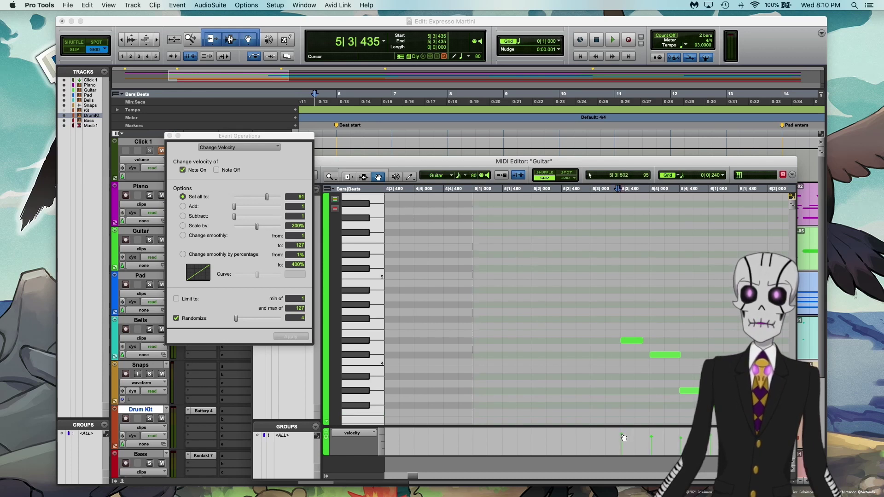
{"action": "left_click", "coordinate": [622, 437]}
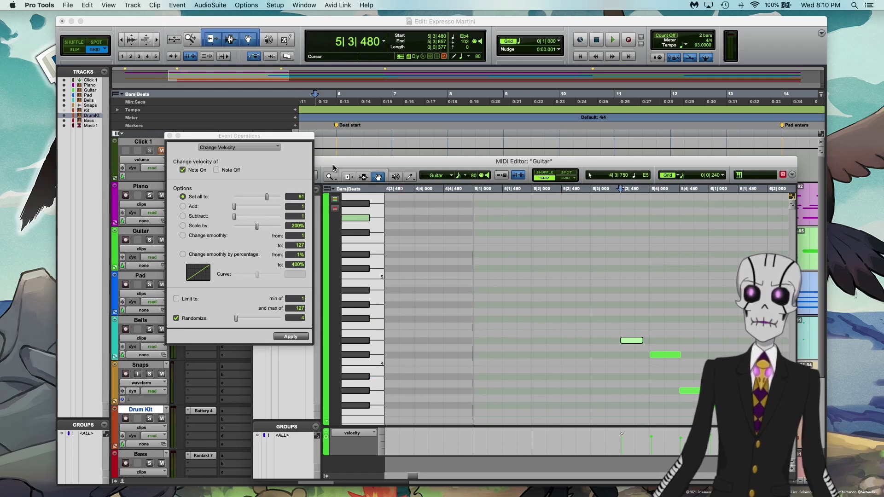
{"action": "left_click_drag", "start_coordinate": [391, 165], "coordinate": [482, 223]}
{"action": "left_click", "coordinate": [350, 218]}
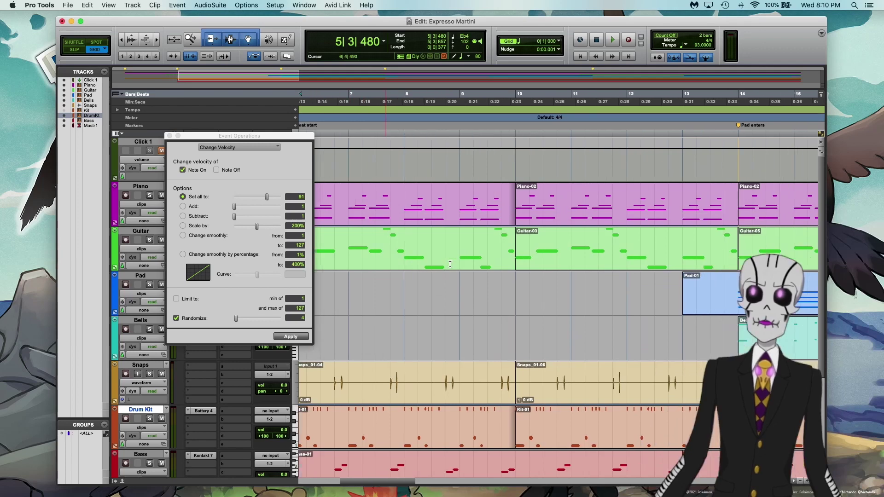
Step: Select all Guitar track clips again, from the first one at bar 5 through the last one ending at bar 54
{"action": "scroll", "coordinate": [449, 264], "scroll_direction": "down", "scroll_amount": 2}
{"action": "scroll", "coordinate": [450, 265], "scroll_direction": "left", "scroll_amount": 5}
{"action": "left_click", "coordinate": [459, 222]}
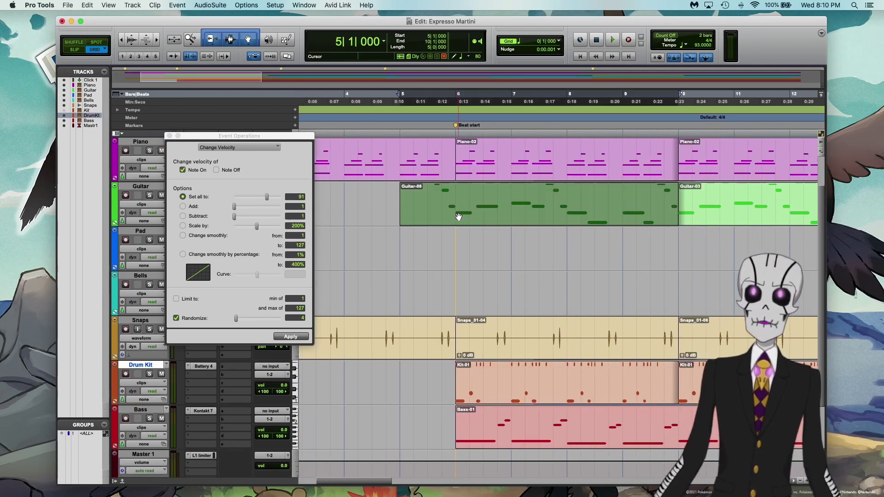
{"action": "scroll", "coordinate": [449, 218], "scroll_direction": "right", "scroll_amount": 20}
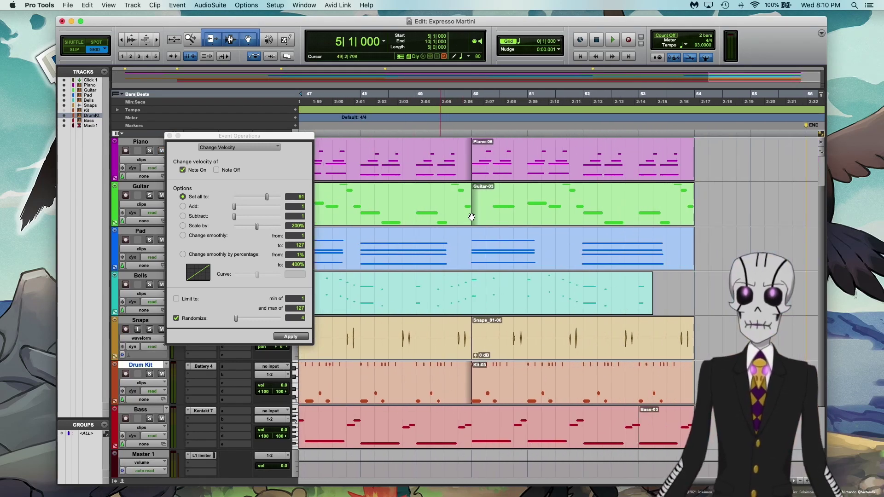
{"action": "left_click", "coordinate": [530, 214], "text": "shift"}
Step: Set all note-on velocities in the selected Guitar clips to 101, randomized by 4, and apply the change
{"action": "left_click", "coordinate": [293, 199]}
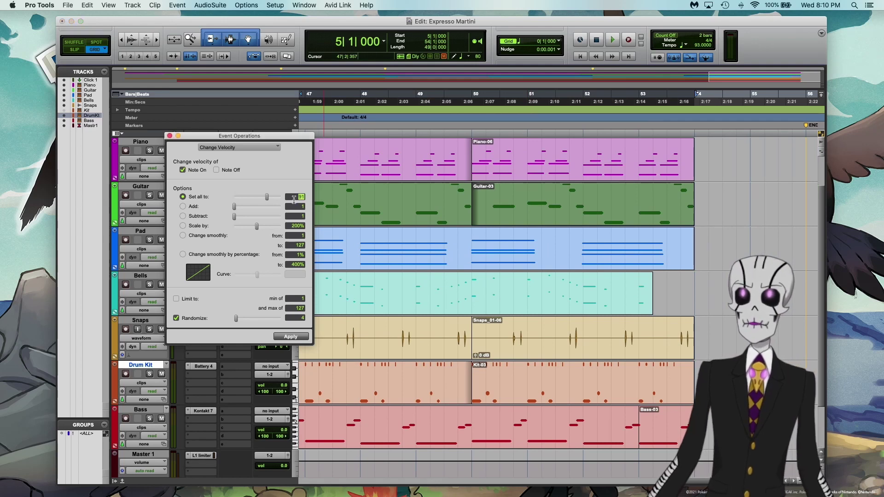
{"action": "type", "text": "202"}
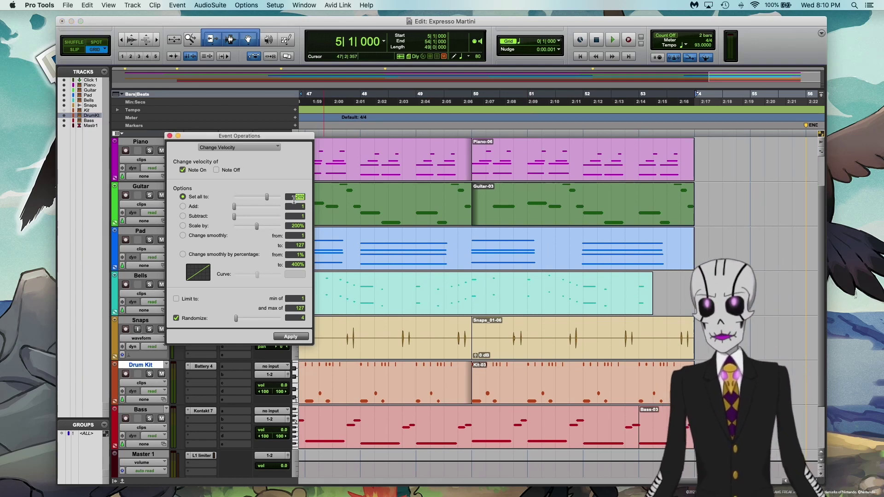
{"action": "type", "text": "101"}
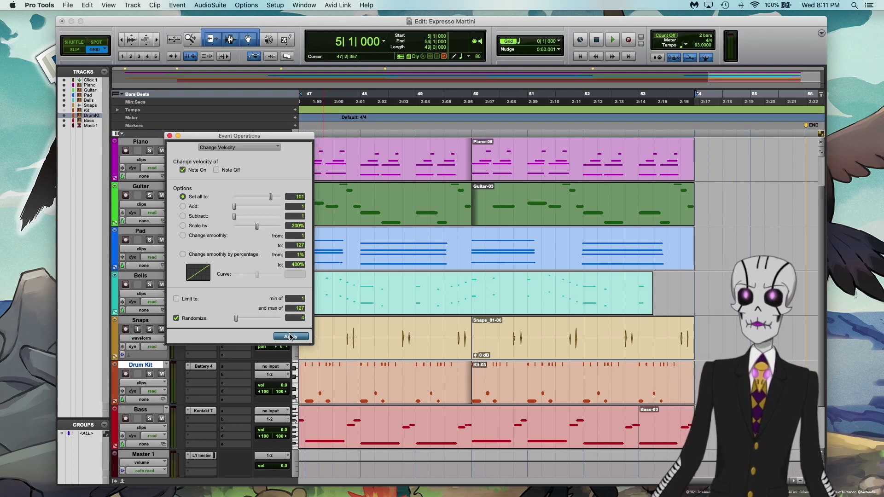
Step: Listen to the arrangement from 5|2|000 to just past bar 10, stop playback, and close the Event Operations window
{"action": "scroll", "coordinate": [434, 273], "scroll_direction": "left", "scroll_amount": 15}
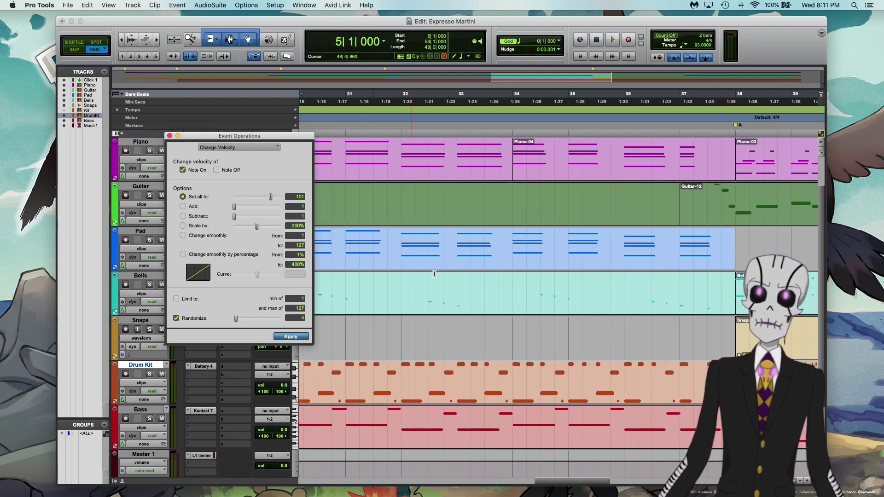
{"action": "scroll", "coordinate": [434, 273], "scroll_direction": "left", "scroll_amount": 12}
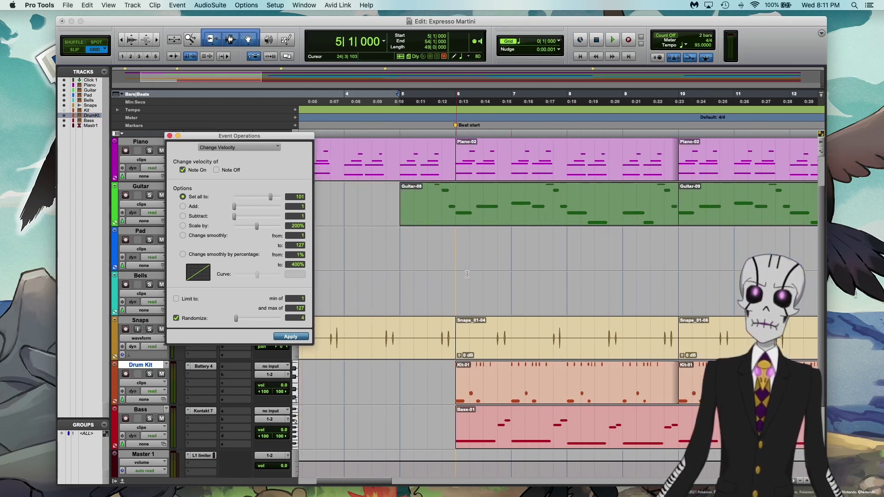
{"action": "left_click", "coordinate": [412, 125]}
{"action": "key", "text": "space"}
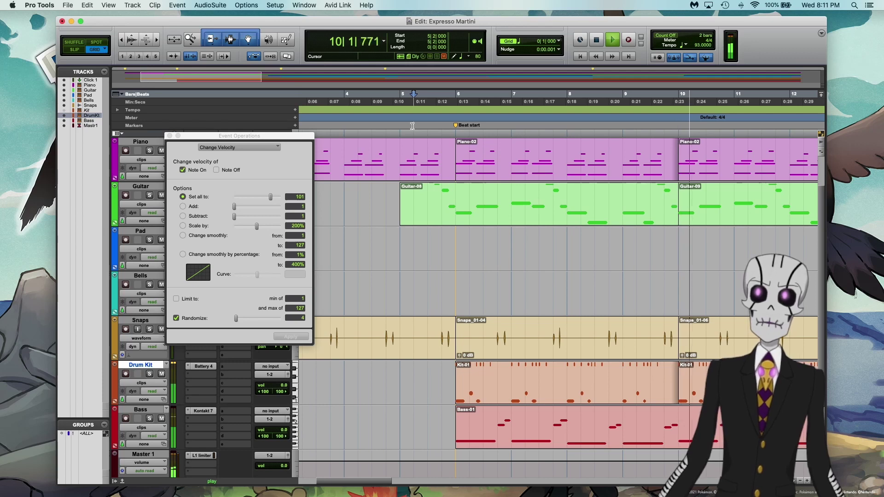
{"action": "key", "text": "space"}
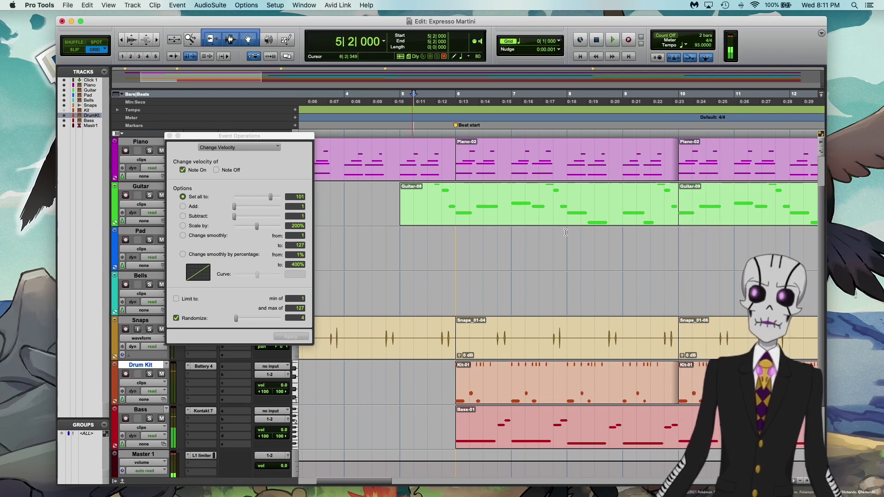
{"action": "left_click", "coordinate": [169, 136]}
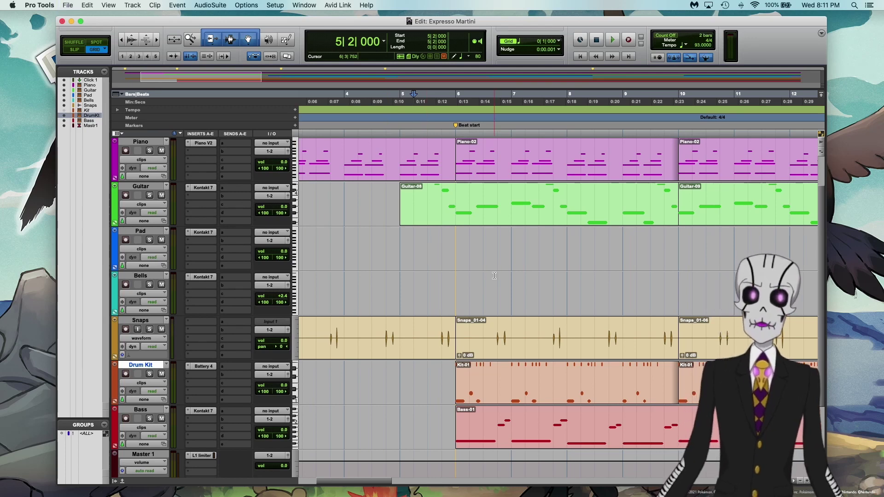
{"action": "scroll", "coordinate": [479, 273], "scroll_direction": "right", "scroll_amount": 4}
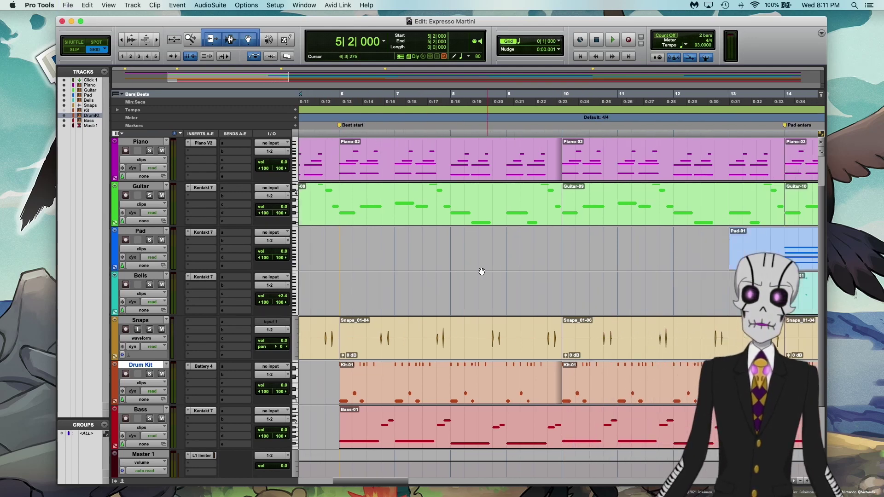
{"action": "scroll", "coordinate": [474, 273], "scroll_direction": "left", "scroll_amount": 8}
{"action": "scroll", "coordinate": [468, 272], "scroll_direction": "up", "scroll_amount": 3}
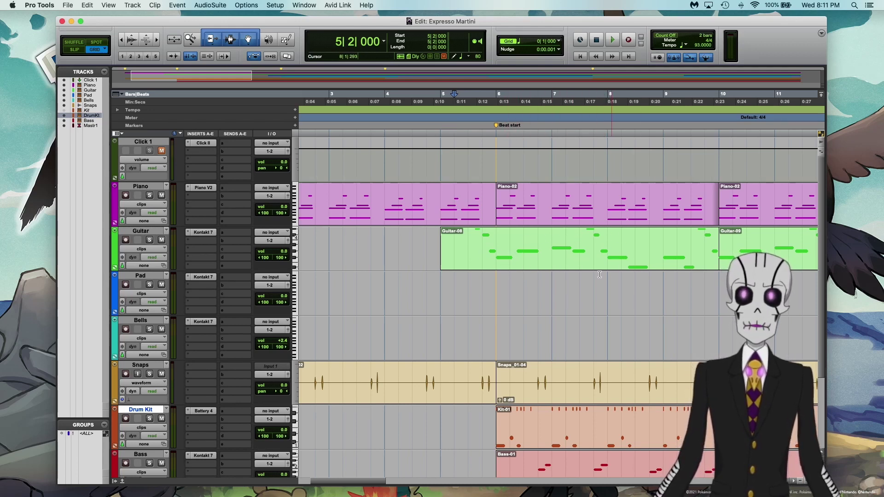
{"action": "scroll", "coordinate": [608, 276], "scroll_direction": "right", "scroll_amount": 5}
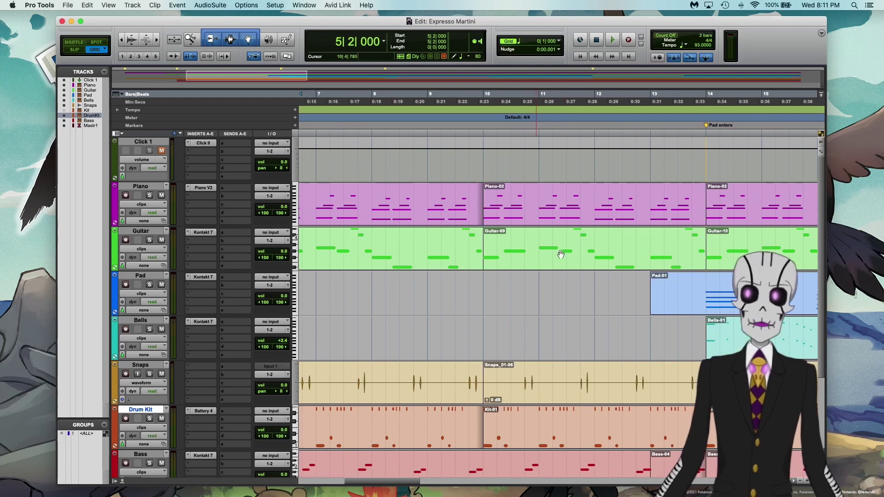
{"action": "scroll", "coordinate": [443, 319], "scroll_direction": "left", "scroll_amount": 5}
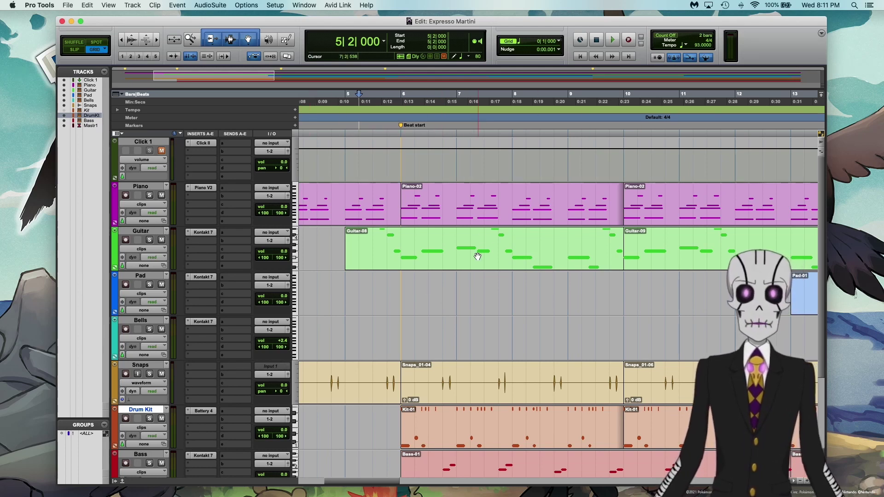
{"action": "scroll", "coordinate": [436, 293], "scroll_direction": "left", "scroll_amount": 5}
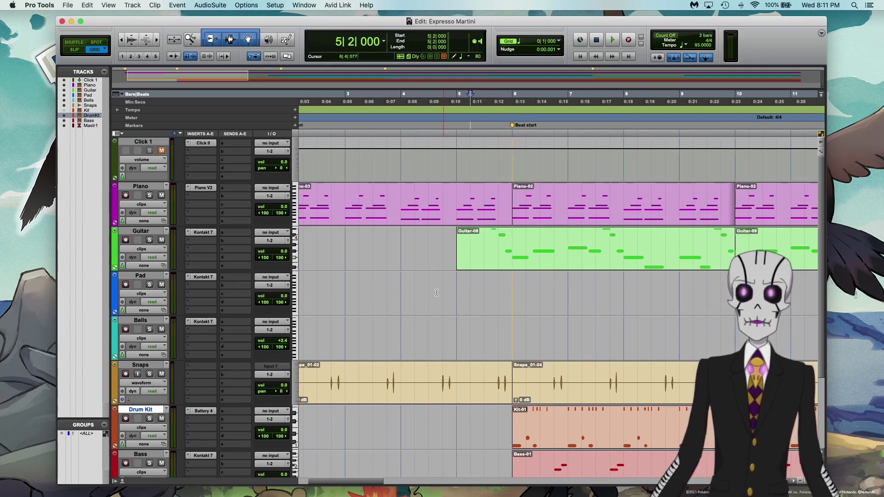
{"action": "scroll", "coordinate": [436, 293], "scroll_direction": "right", "scroll_amount": 6}
{"action": "scroll", "coordinate": [437, 293], "scroll_direction": "left", "scroll_amount": 3}
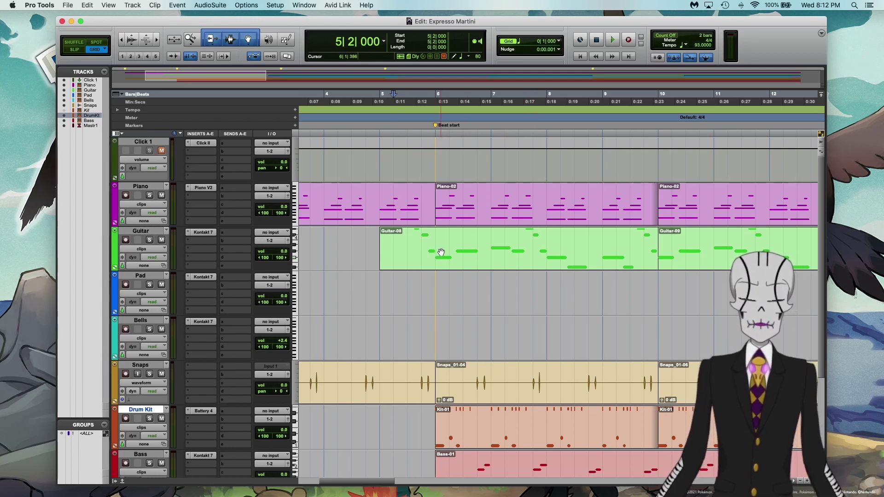
Step: Look through the arrangement from the guitar entry at bar 5 up to the B section marker at bar 22
{"action": "scroll", "coordinate": [401, 240], "scroll_direction": "left", "scroll_amount": 2}
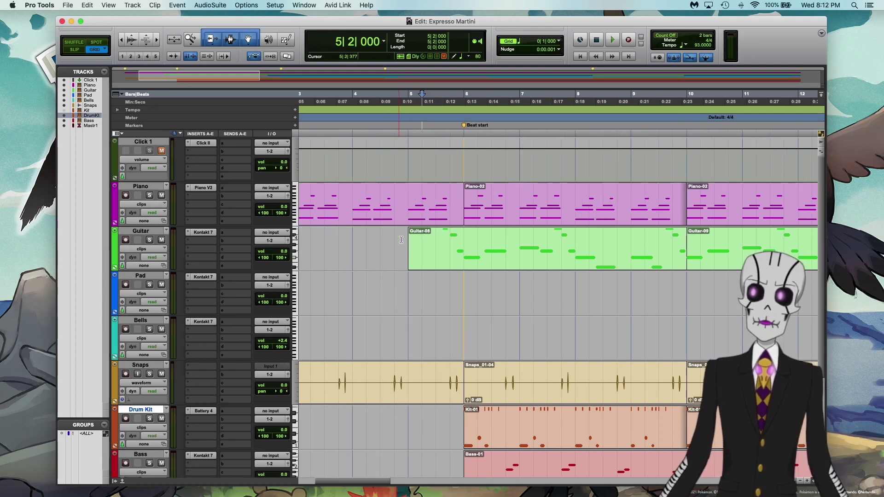
{"action": "scroll", "coordinate": [467, 257], "scroll_direction": "right", "scroll_amount": 15}
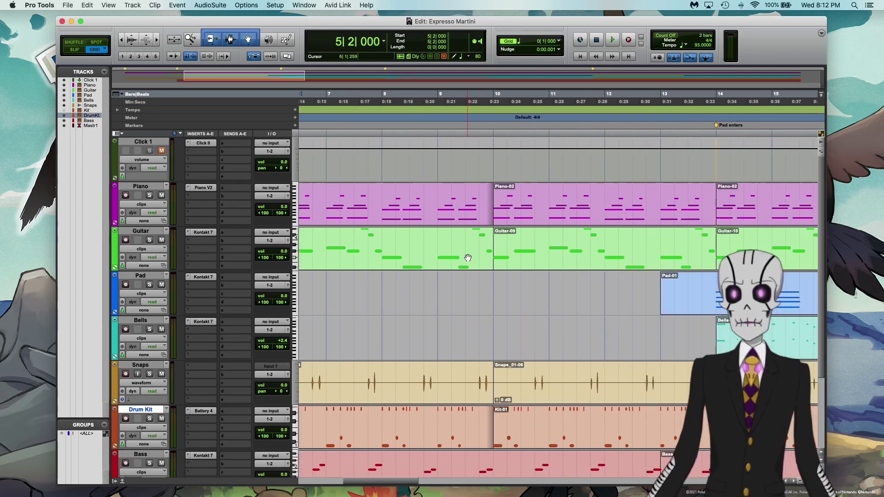
{"action": "scroll", "coordinate": [467, 258], "scroll_direction": "right", "scroll_amount": 6}
{"action": "scroll", "coordinate": [453, 260], "scroll_direction": "right", "scroll_amount": 3}
{"action": "scroll", "coordinate": [453, 261], "scroll_direction": "right", "scroll_amount": 5}
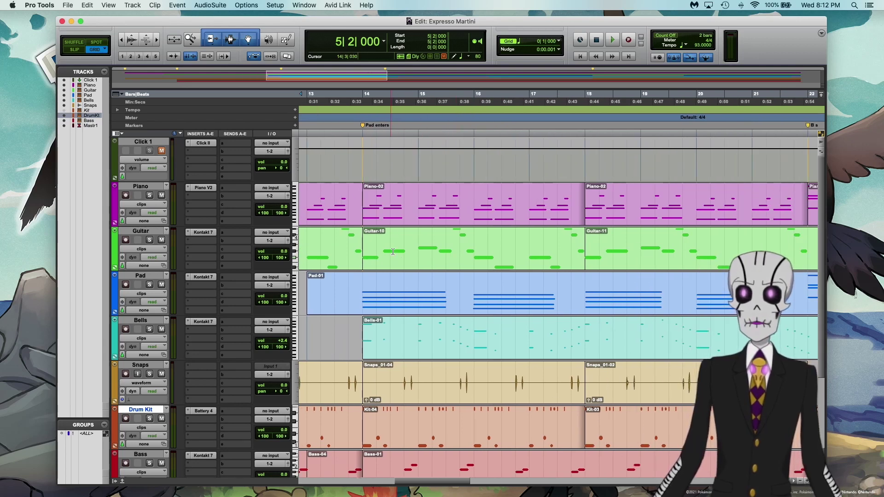
{"action": "scroll", "coordinate": [392, 251], "scroll_direction": "right", "scroll_amount": 12}
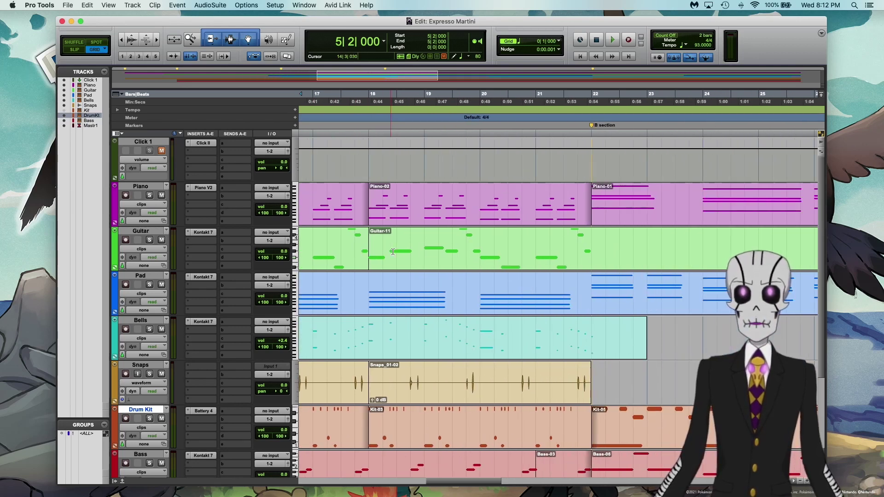
{"action": "scroll", "coordinate": [439, 254], "scroll_direction": "right", "scroll_amount": 13}
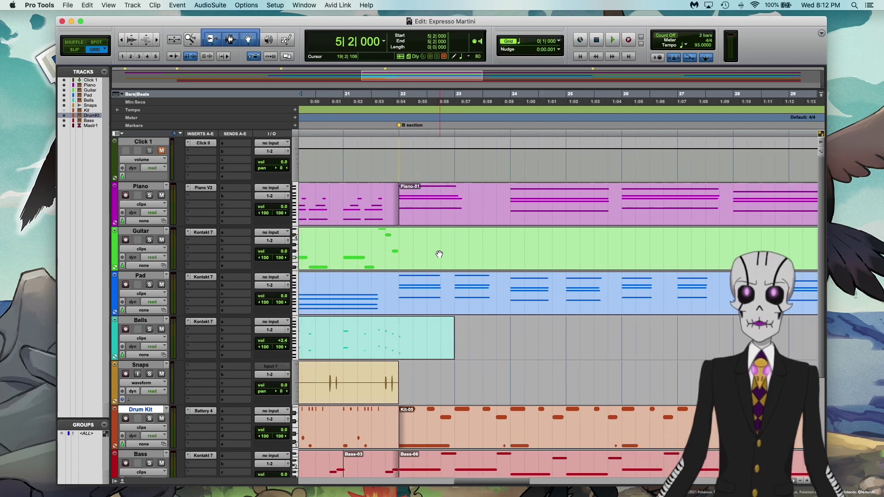
{"action": "scroll", "coordinate": [414, 254], "scroll_direction": "left", "scroll_amount": 8}
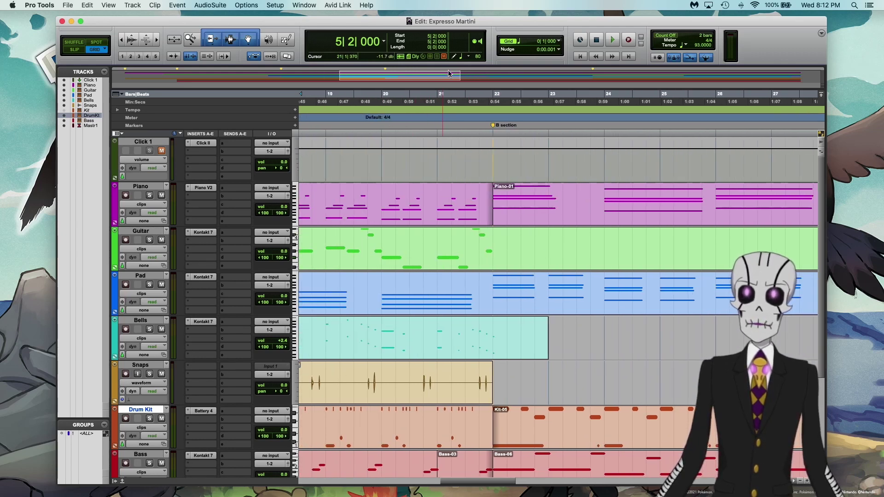
Step: Listen to the transition into the B section from 21|2|000 to past bar 25 and stop playback
{"action": "left_click", "coordinate": [452, 97]}
{"action": "key", "text": "space"}
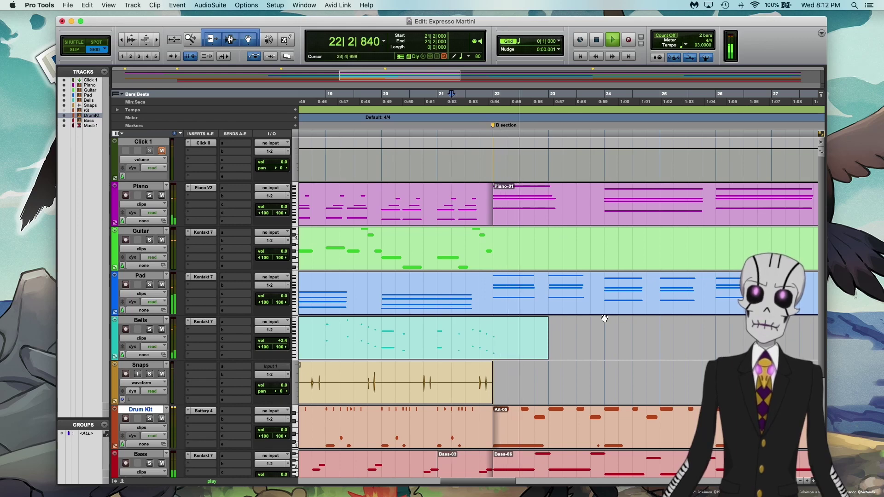
{"action": "scroll", "coordinate": [605, 318], "scroll_direction": "down", "scroll_amount": 2}
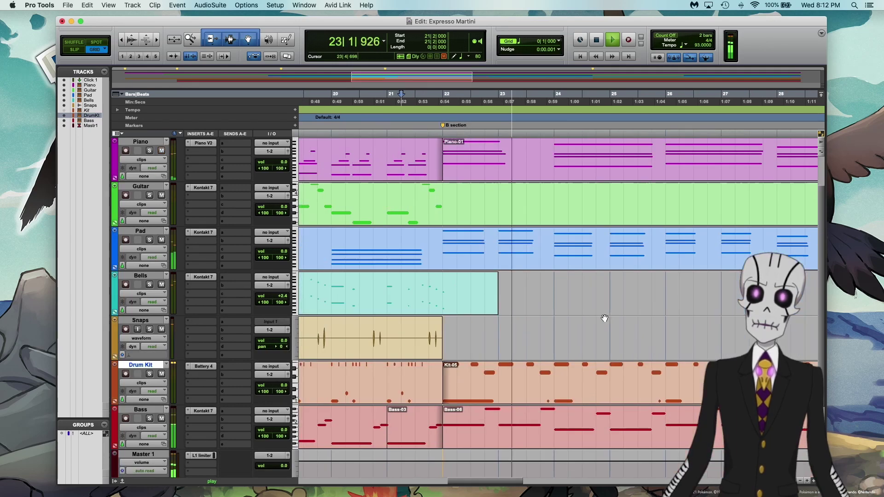
{"action": "scroll", "coordinate": [604, 318], "scroll_direction": "right", "scroll_amount": 5}
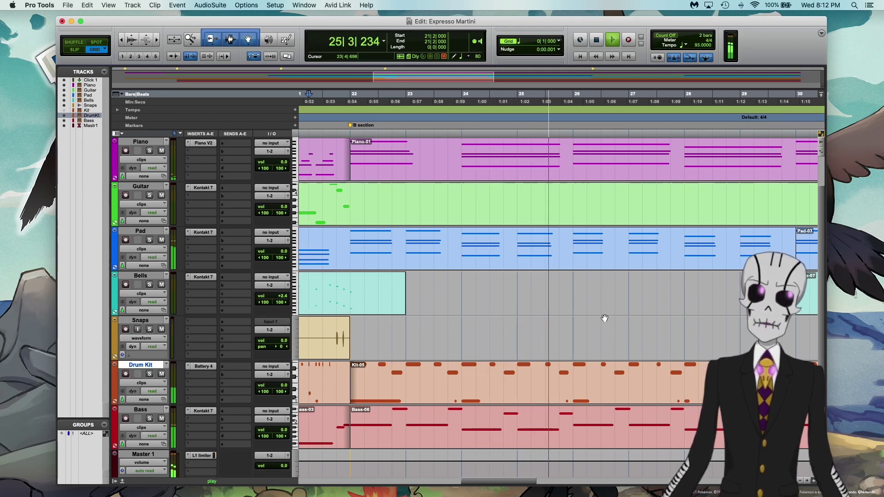
{"action": "key", "text": "space"}
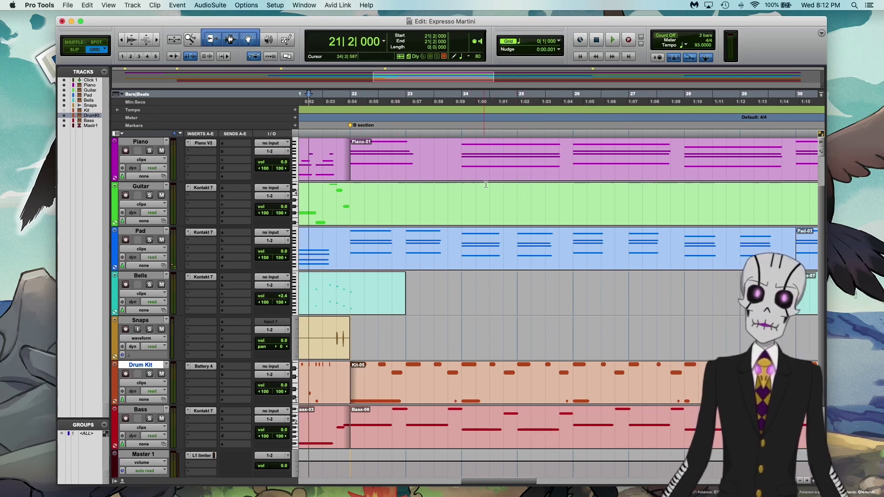
Step: Compare the track parts before and after the B section marker at bar 22, from Piano down to Bass
{"action": "scroll", "coordinate": [504, 213], "scroll_direction": "down", "scroll_amount": 3}
{"action": "scroll", "coordinate": [504, 213], "scroll_direction": "up", "scroll_amount": 5}
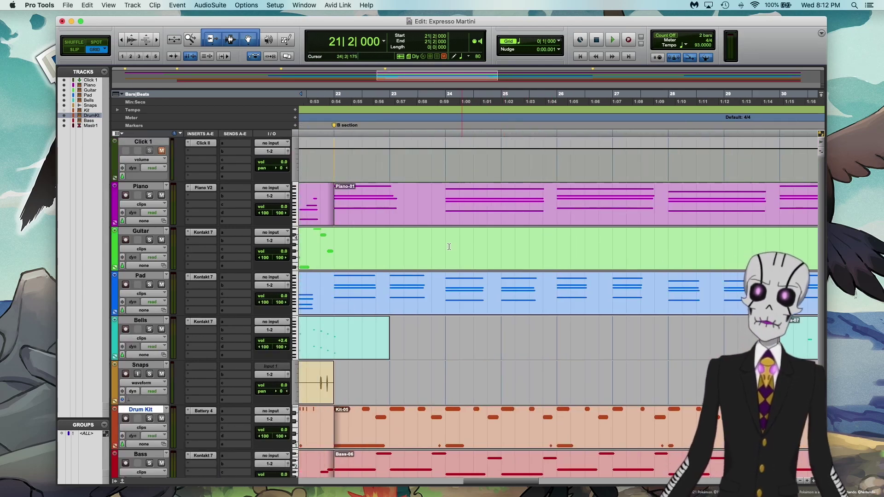
{"action": "scroll", "coordinate": [529, 342], "scroll_direction": "down", "scroll_amount": 5}
{"action": "scroll", "coordinate": [530, 344], "scroll_direction": "up", "scroll_amount": 2}
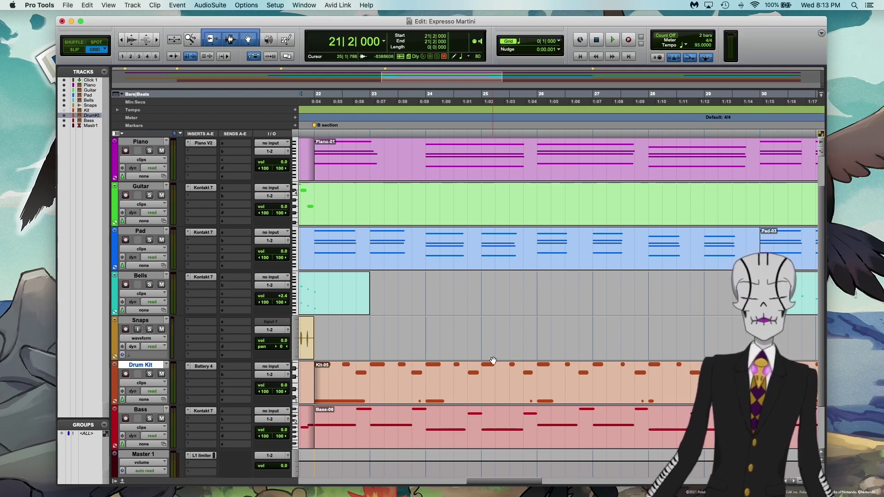
{"action": "scroll", "coordinate": [503, 365], "scroll_direction": "left", "scroll_amount": 10}
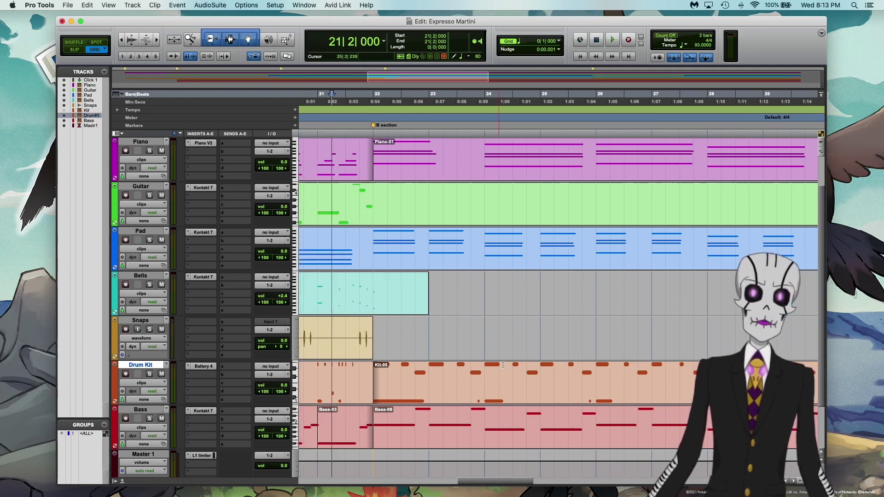
{"action": "scroll", "coordinate": [503, 365], "scroll_direction": "right", "scroll_amount": 7}
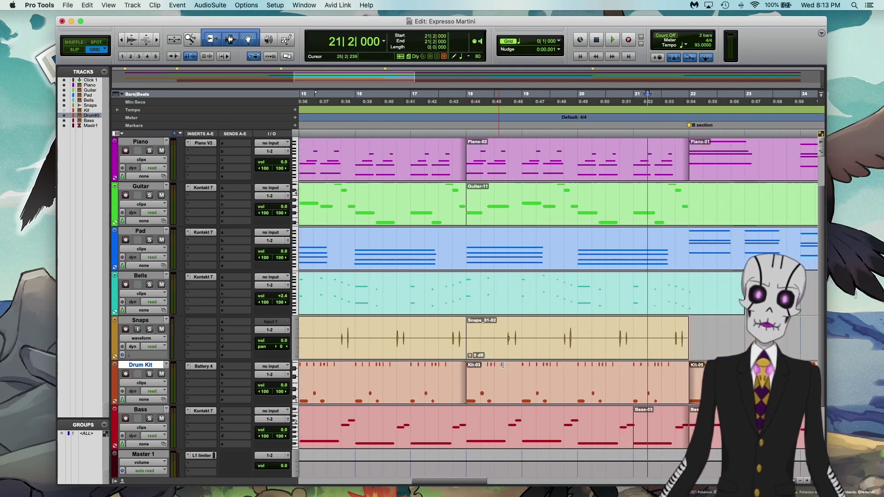
{"action": "scroll", "coordinate": [503, 364], "scroll_direction": "right", "scroll_amount": 4}
{"action": "scroll", "coordinate": [502, 365], "scroll_direction": "up", "scroll_amount": 2}
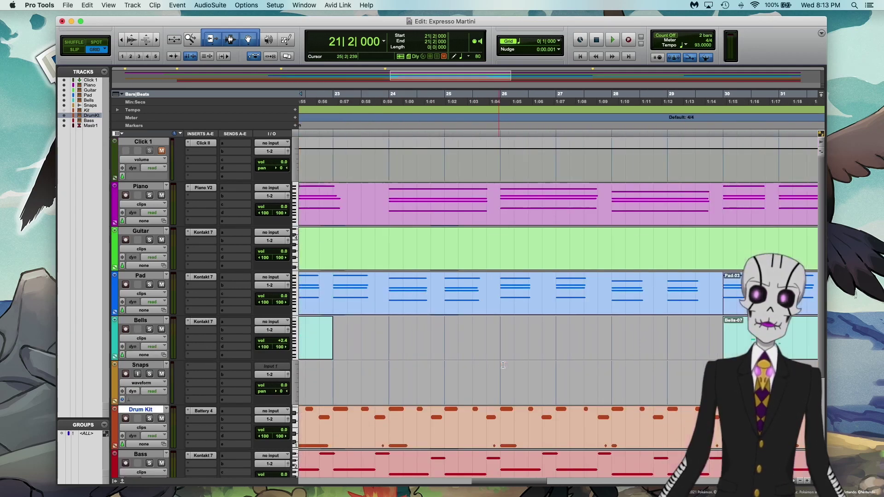
{"action": "scroll", "coordinate": [502, 365], "scroll_direction": "left", "scroll_amount": 1}
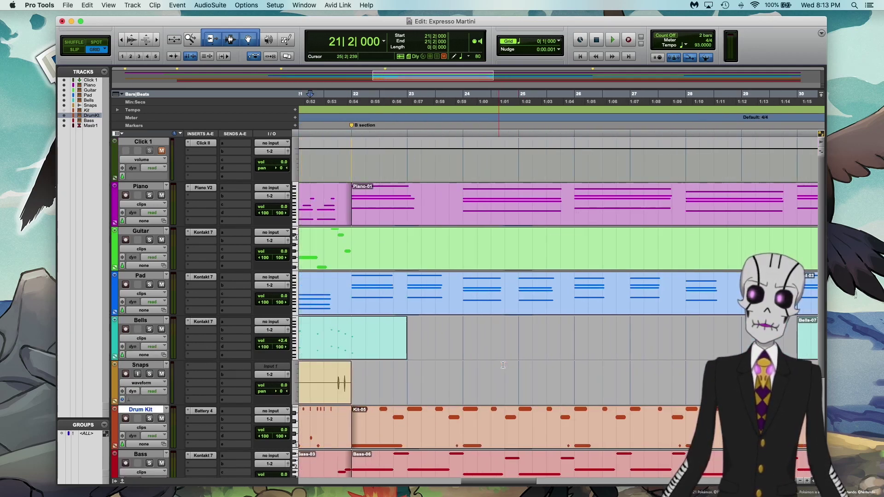
{"action": "scroll", "coordinate": [503, 365], "scroll_direction": "right", "scroll_amount": 1}
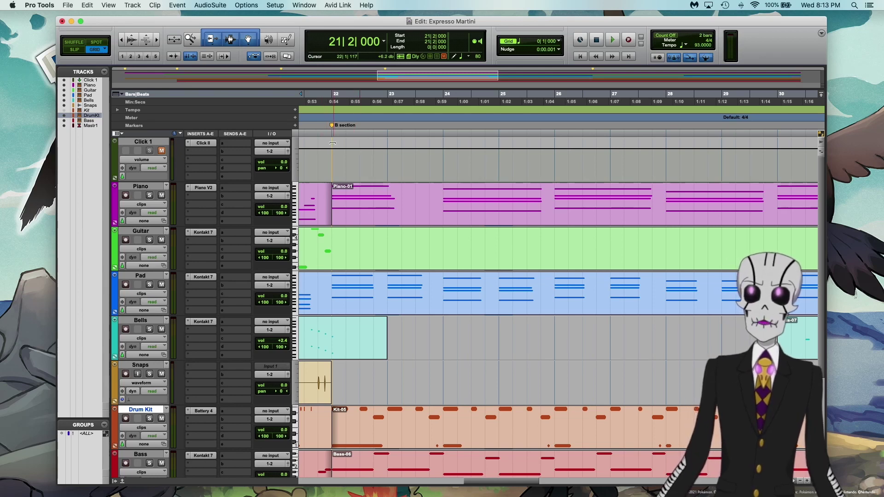
Step: Examine the B section's clips from bar 22 through to the A marker at bar 38
{"action": "scroll", "coordinate": [440, 299], "scroll_direction": "down", "scroll_amount": 3}
{"action": "scroll", "coordinate": [440, 300], "scroll_direction": "up", "scroll_amount": 3}
{"action": "scroll", "coordinate": [440, 299], "scroll_direction": "right", "scroll_amount": 2}
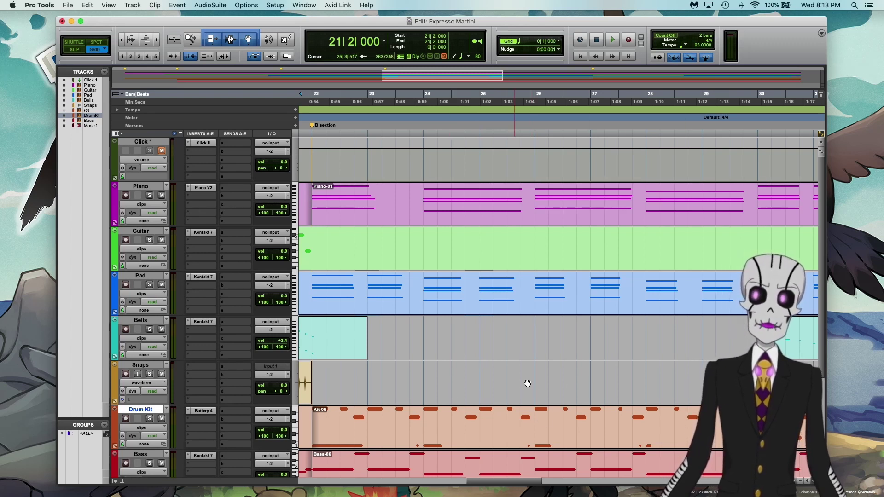
{"action": "scroll", "coordinate": [527, 383], "scroll_direction": "right", "scroll_amount": 5}
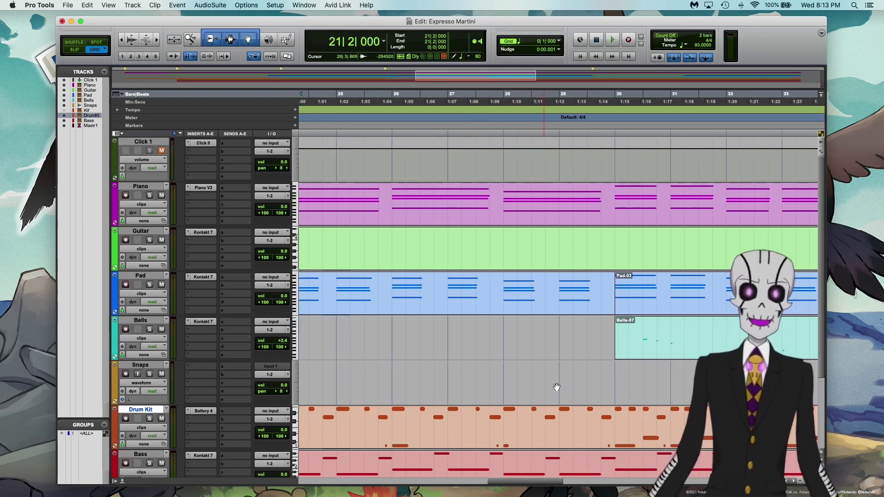
{"action": "scroll", "coordinate": [557, 387], "scroll_direction": "left", "scroll_amount": 8}
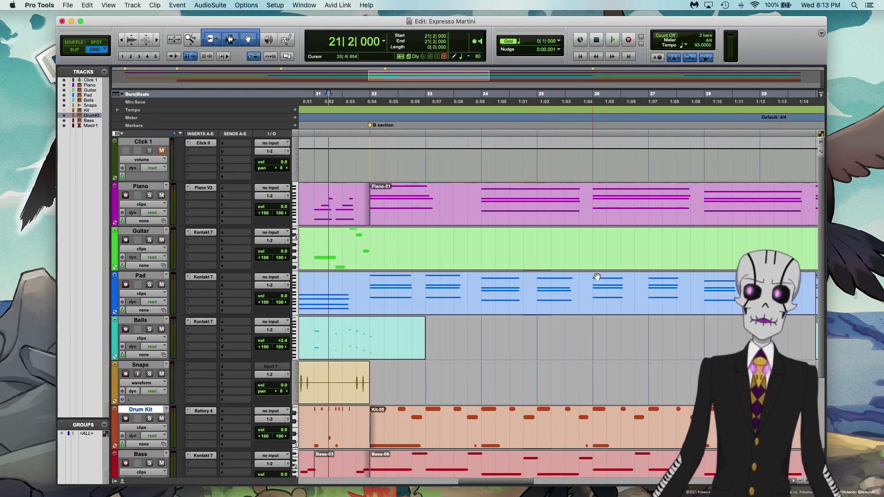
{"action": "scroll", "coordinate": [555, 437], "scroll_direction": "right", "scroll_amount": 15}
{"action": "scroll", "coordinate": [555, 437], "scroll_direction": "right", "scroll_amount": 3}
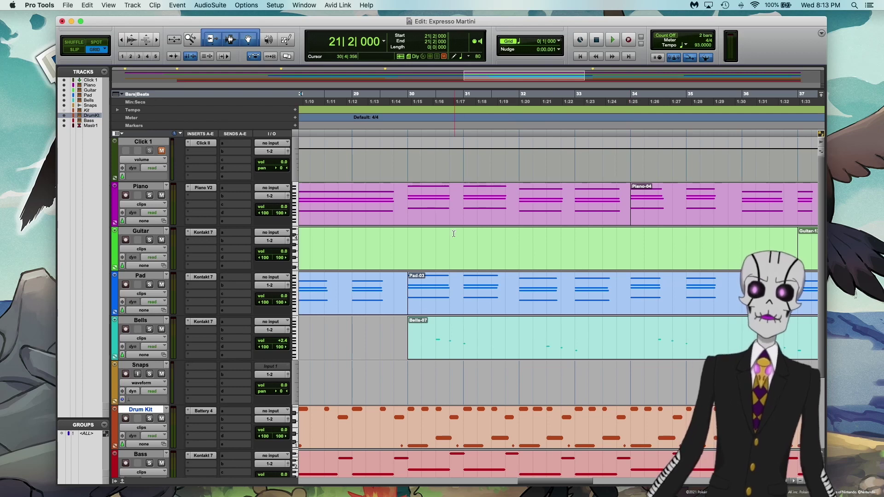
{"action": "scroll", "coordinate": [454, 234], "scroll_direction": "right", "scroll_amount": 5}
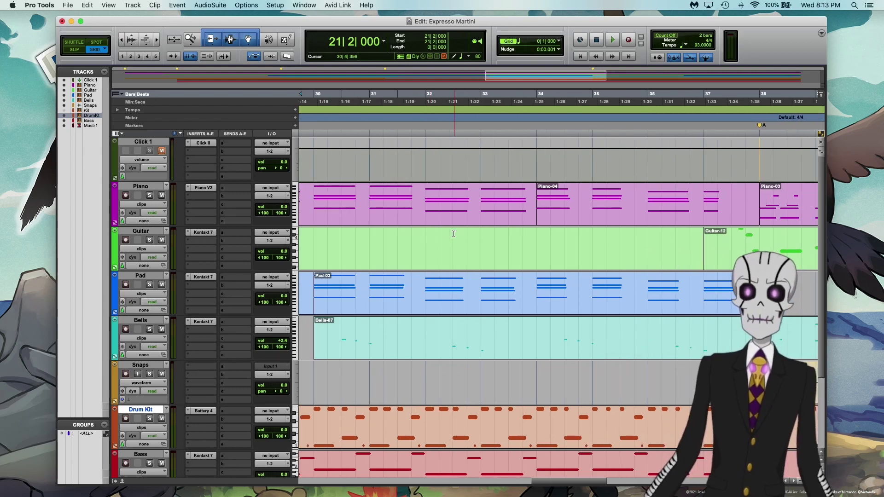
{"action": "scroll", "coordinate": [453, 233], "scroll_direction": "right", "scroll_amount": 3}
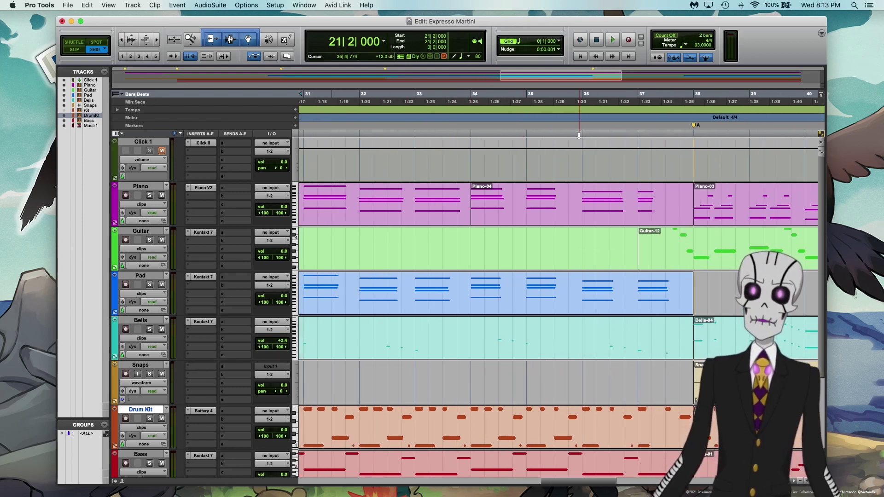
Step: Play briefly from 37|4|000, just before the A marker, and stop playback
{"action": "scroll", "coordinate": [581, 133], "scroll_direction": "right", "scroll_amount": 6}
{"action": "key", "text": "space"}
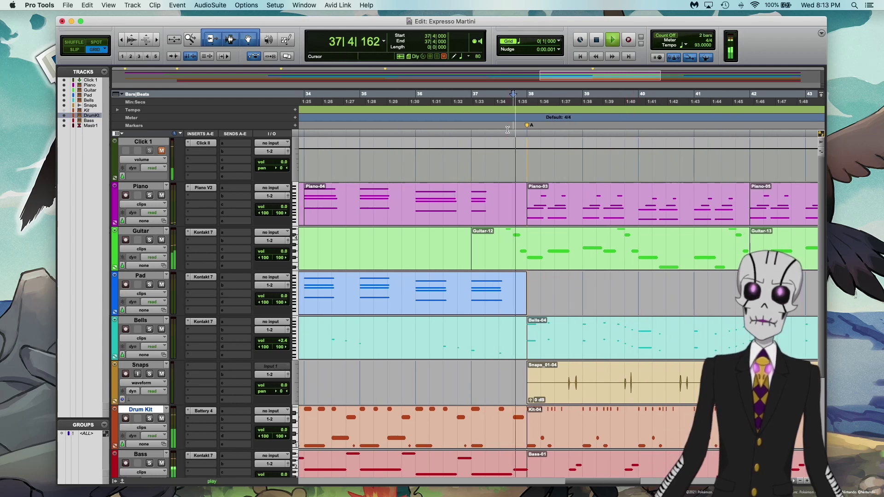
{"action": "key", "text": "space"}
Step: Listen to the return of the A section from 36|1|000 to past bar 41 and stop playback
{"action": "left_click", "coordinate": [413, 119]}
{"action": "key", "text": "space"}
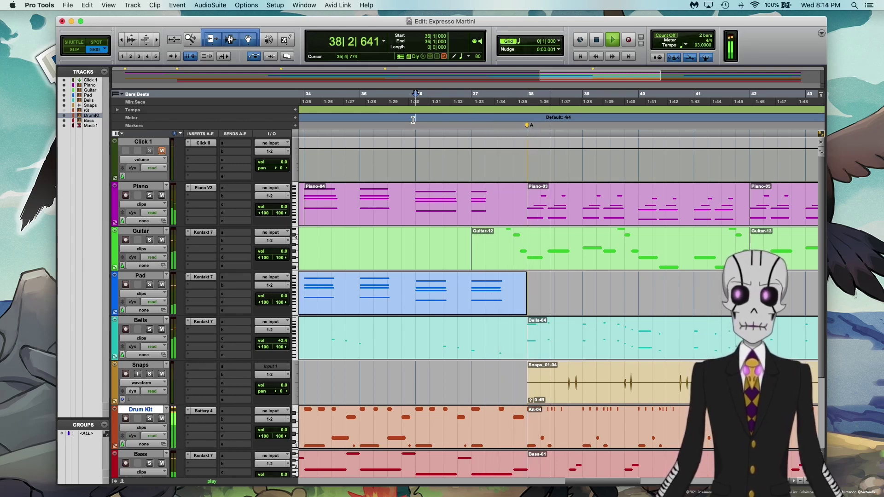
{"action": "scroll", "coordinate": [628, 265], "scroll_direction": "right", "scroll_amount": 3}
{"action": "scroll", "coordinate": [629, 266], "scroll_direction": "down", "scroll_amount": 2}
{"action": "scroll", "coordinate": [629, 265], "scroll_direction": "right", "scroll_amount": 4}
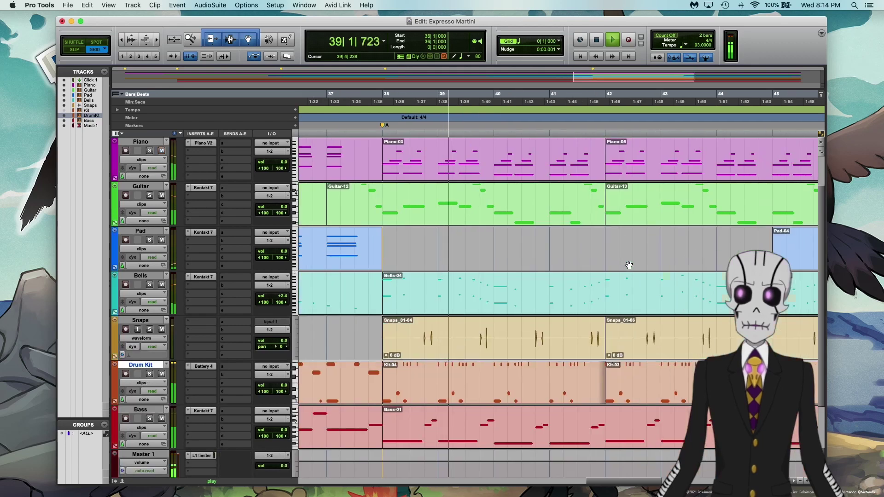
{"action": "scroll", "coordinate": [629, 266], "scroll_direction": "up", "scroll_amount": 1}
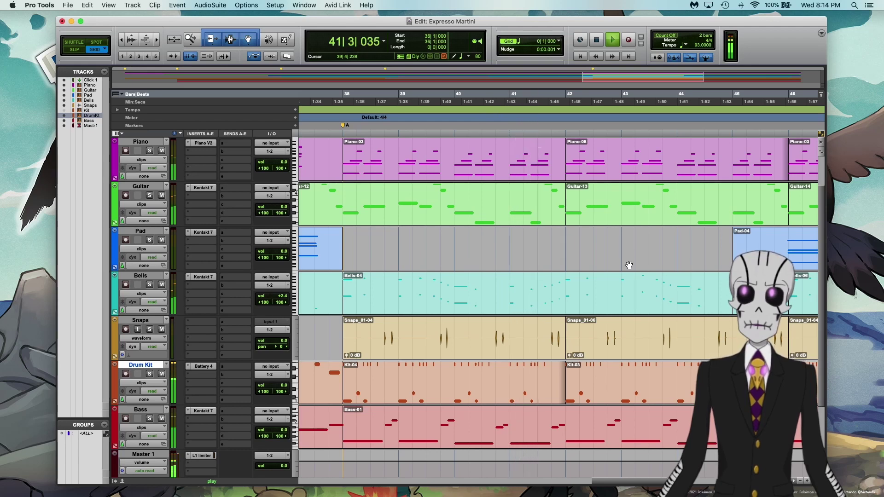
{"action": "key", "text": "space"}
Step: Listen to the passage where the pad clip re-enters, starting from 45|2|000, and stop playback
{"action": "scroll", "coordinate": [548, 379], "scroll_direction": "right", "scroll_amount": 2}
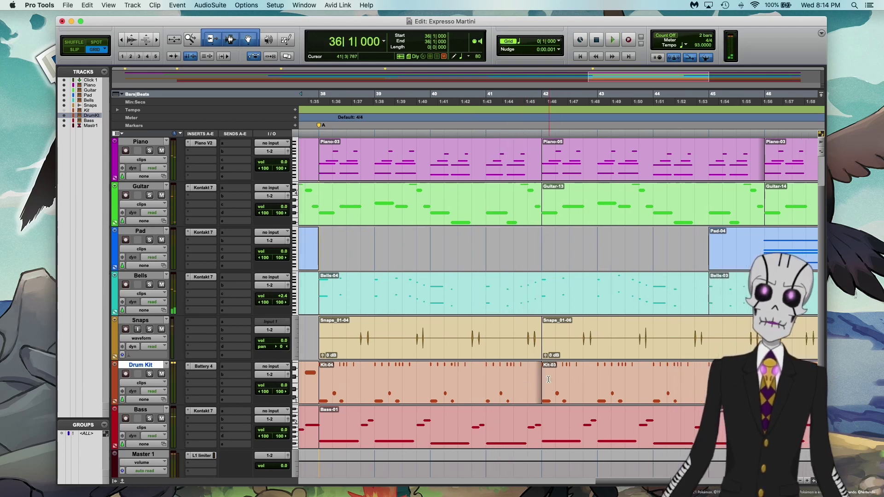
{"action": "left_click", "coordinate": [722, 112]}
{"action": "key", "text": "space"}
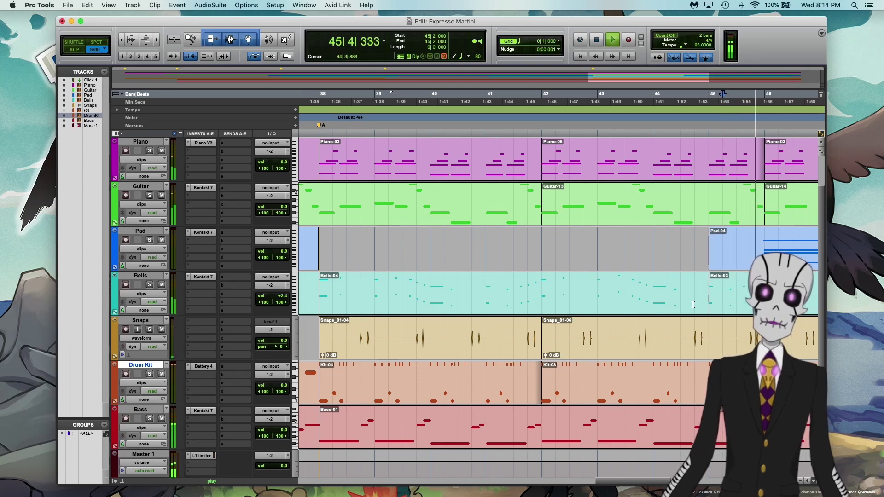
{"action": "key", "text": "space"}
Step: Open the Drum Kit clip that starts at bar 42 in the MIDI Editor and examine its notes at bar 45
{"action": "scroll", "coordinate": [561, 391], "scroll_direction": "up", "scroll_amount": 1}
{"action": "scroll", "coordinate": [560, 391], "scroll_direction": "right", "scroll_amount": 5}
{"action": "scroll", "coordinate": [561, 391], "scroll_direction": "down", "scroll_amount": 1}
{"action": "scroll", "coordinate": [560, 391], "scroll_direction": "left", "scroll_amount": 3}
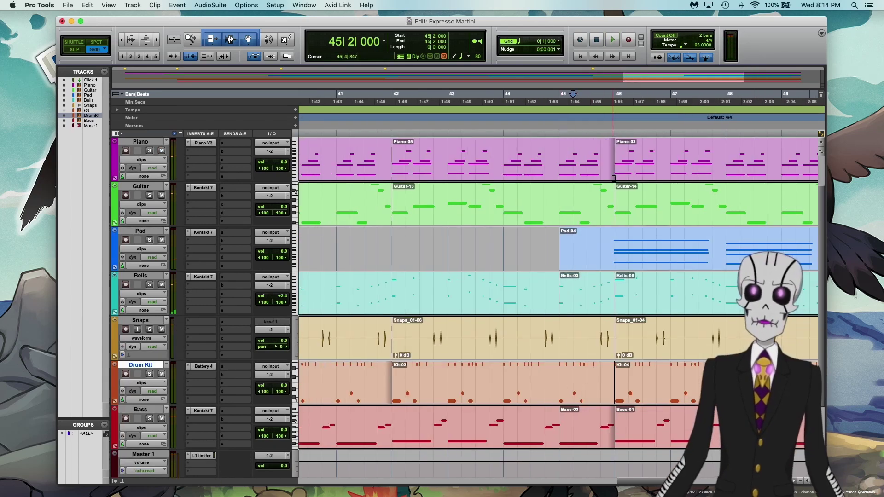
{"action": "scroll", "coordinate": [630, 318], "scroll_direction": "up", "scroll_amount": 1}
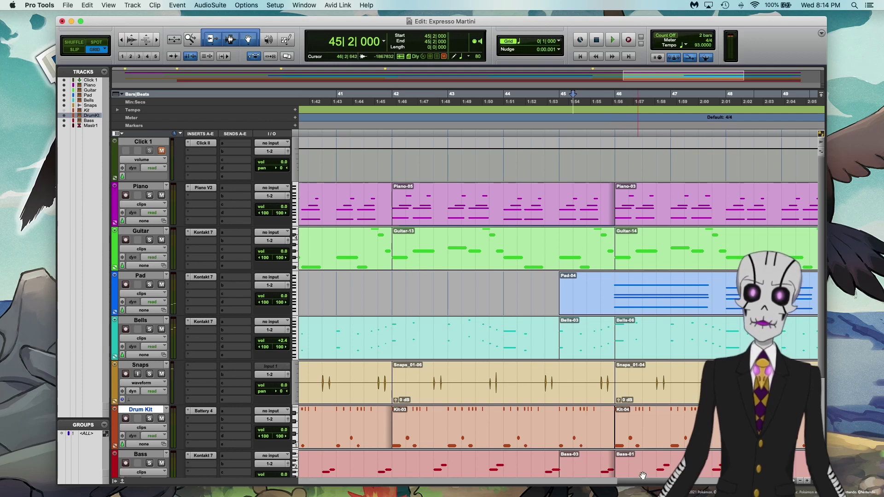
{"action": "scroll", "coordinate": [652, 327], "scroll_direction": "down", "scroll_amount": 2}
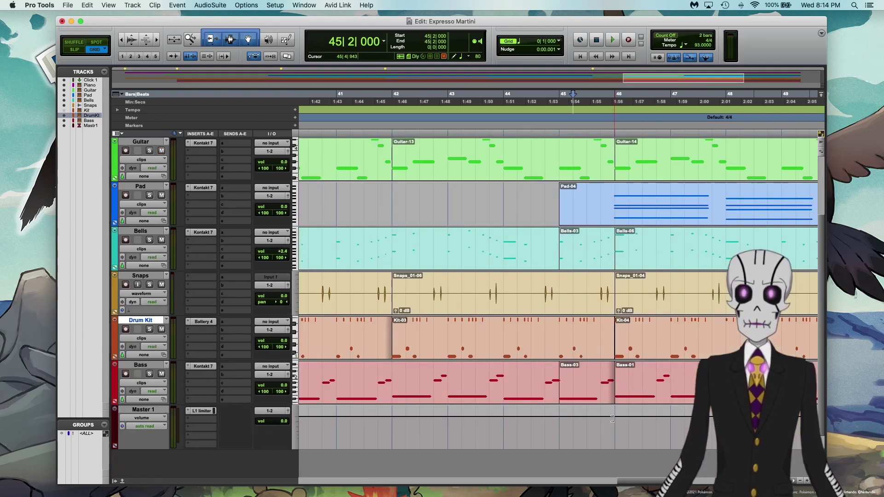
{"action": "scroll", "coordinate": [631, 318], "scroll_direction": "up", "scroll_amount": 1}
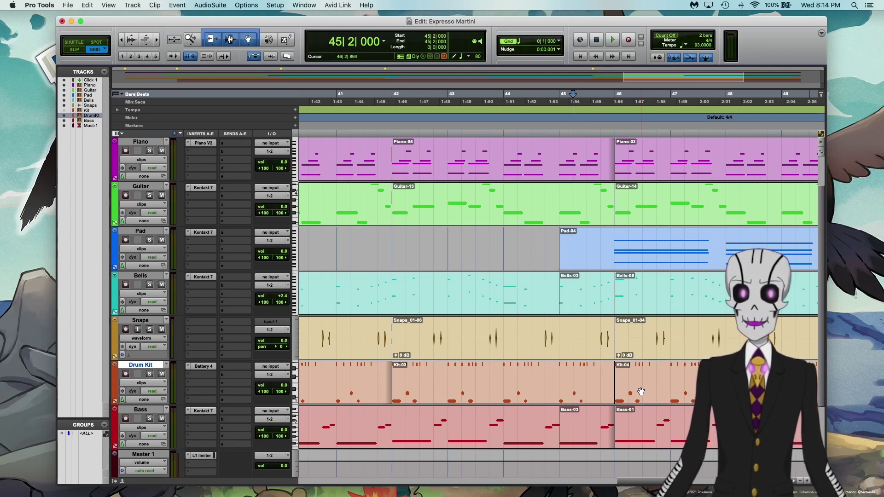
{"action": "double_click", "coordinate": [575, 388]}
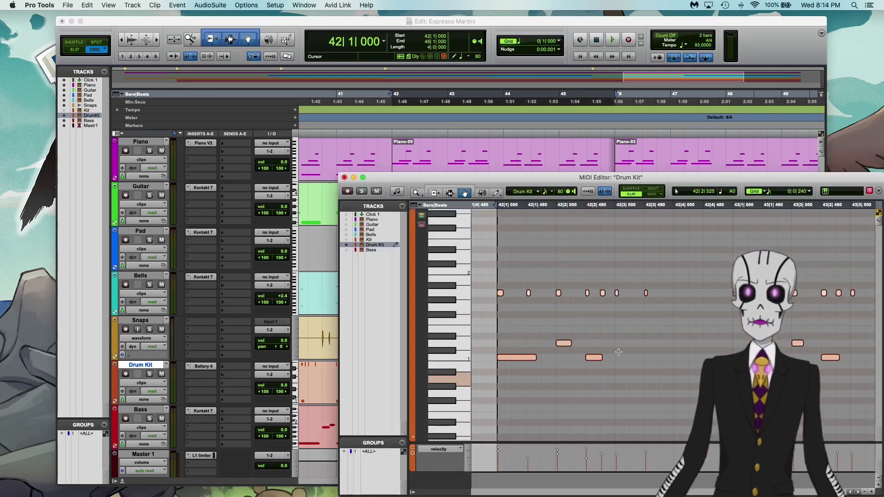
{"action": "scroll", "coordinate": [618, 351], "scroll_direction": "right", "scroll_amount": 5}
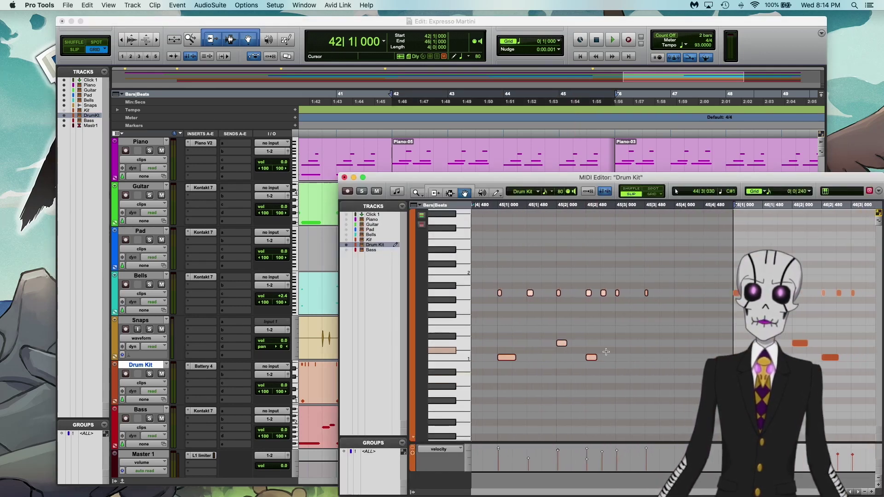
Step: Delete the drum note at 45|3|480 from the Drum Kit clip in the MIDI Editor
{"action": "left_click", "coordinate": [639, 278]}
{"action": "left_click", "coordinate": [646, 293]}
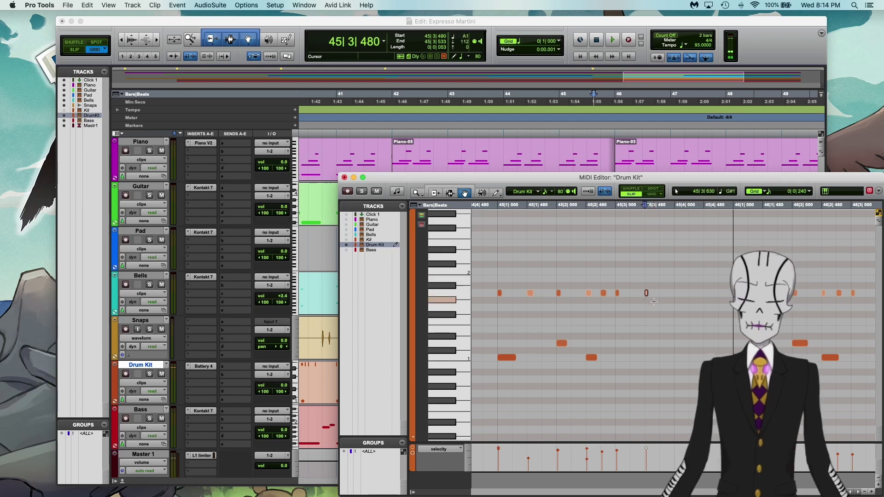
{"action": "key", "text": "Delete"}
Step: Listen to the edited drum pattern from 44|4|938 through bar 45, stop playback and close the MIDI Editor
{"action": "left_click", "coordinate": [496, 216]}
{"action": "key", "text": "space"}
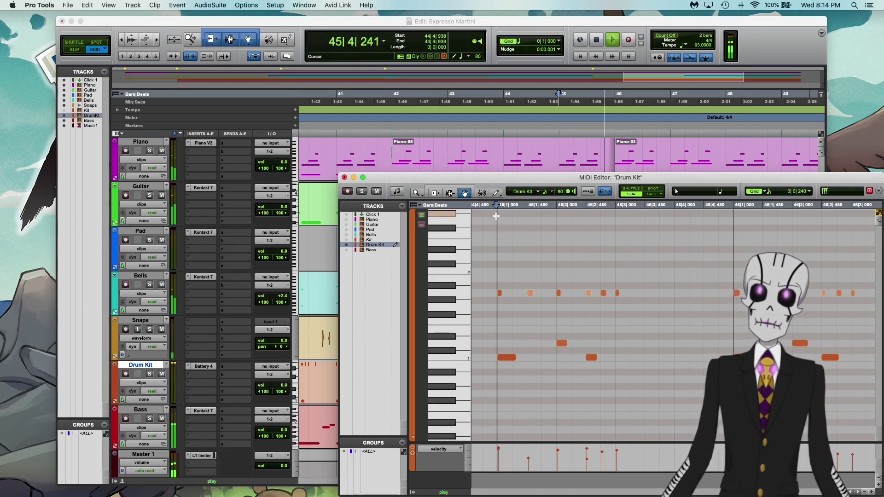
{"action": "key", "text": "space"}
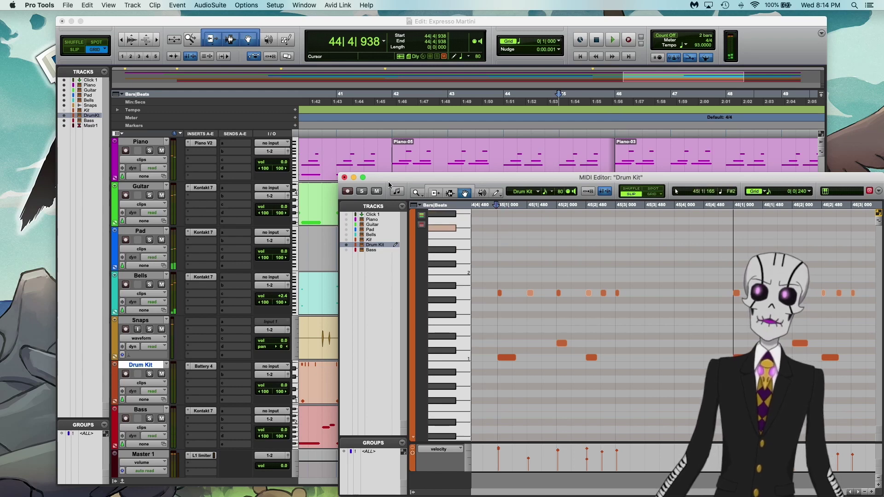
{"action": "left_click", "coordinate": [344, 178]}
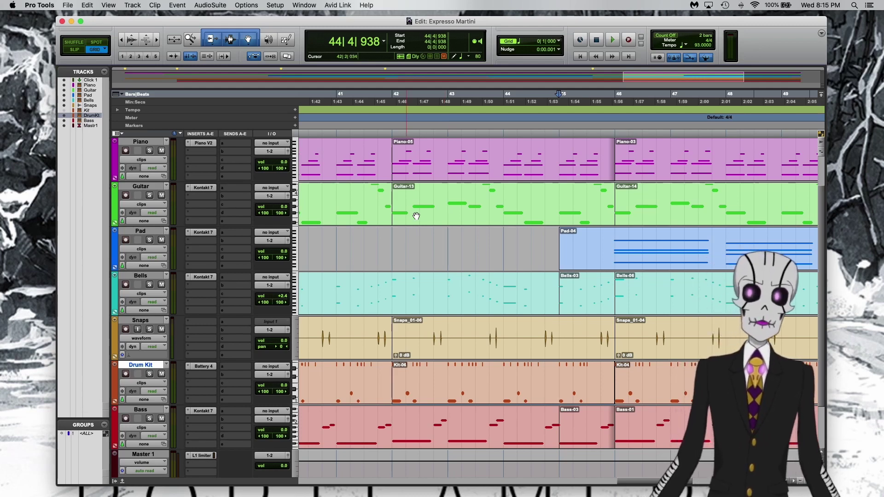
Step: Play the arrangement from the Start marker at 2|1|000 until past the pad entry in bar 15 and stop playback
{"action": "scroll", "coordinate": [599, 355], "scroll_direction": "left", "scroll_amount": 20}
{"action": "scroll", "coordinate": [575, 336], "scroll_direction": "up", "scroll_amount": 2}
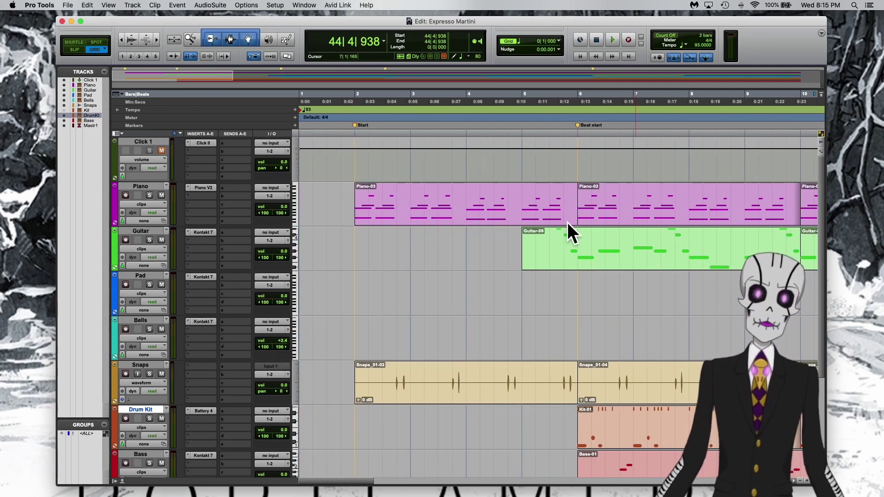
{"action": "scroll", "coordinate": [488, 329], "scroll_direction": "right", "scroll_amount": 5}
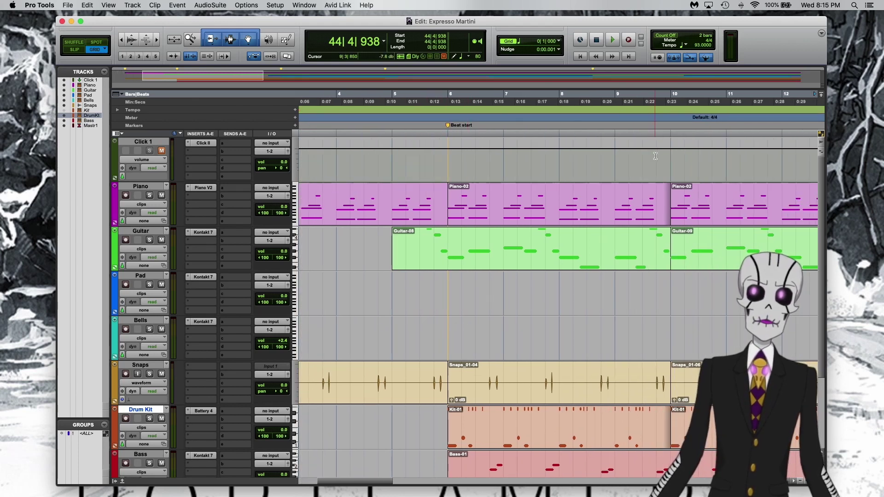
{"action": "right_click", "coordinate": [667, 173]}
{"action": "key", "text": "super+v"}
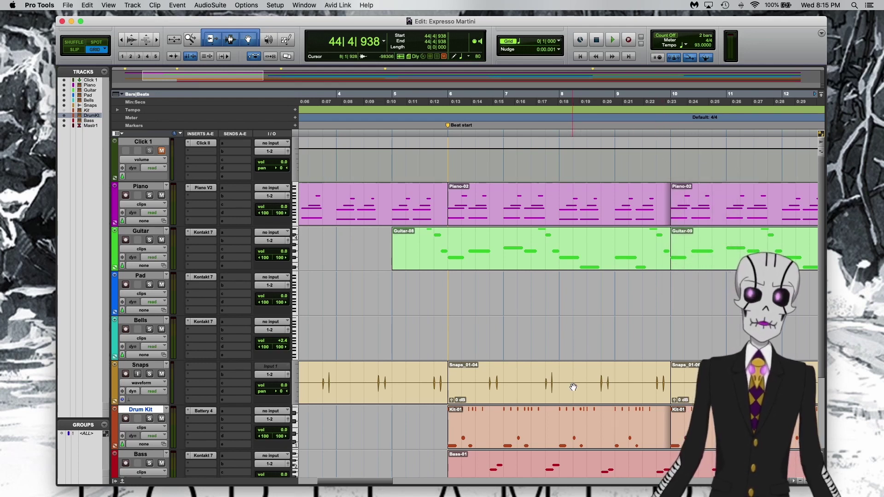
{"action": "scroll", "coordinate": [559, 322], "scroll_direction": "left", "scroll_amount": 5}
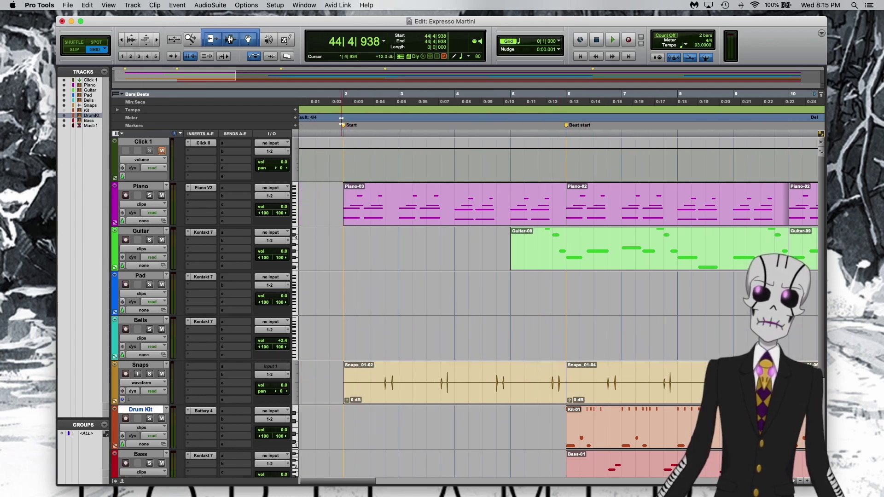
{"action": "left_click", "coordinate": [343, 94]}
{"action": "key", "text": "space"}
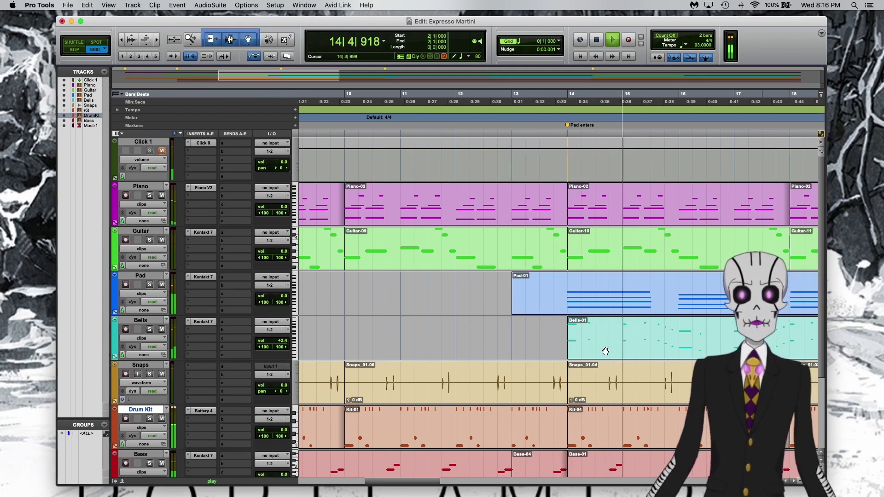
{"action": "scroll", "coordinate": [680, 331], "scroll_direction": "right", "scroll_amount": 5}
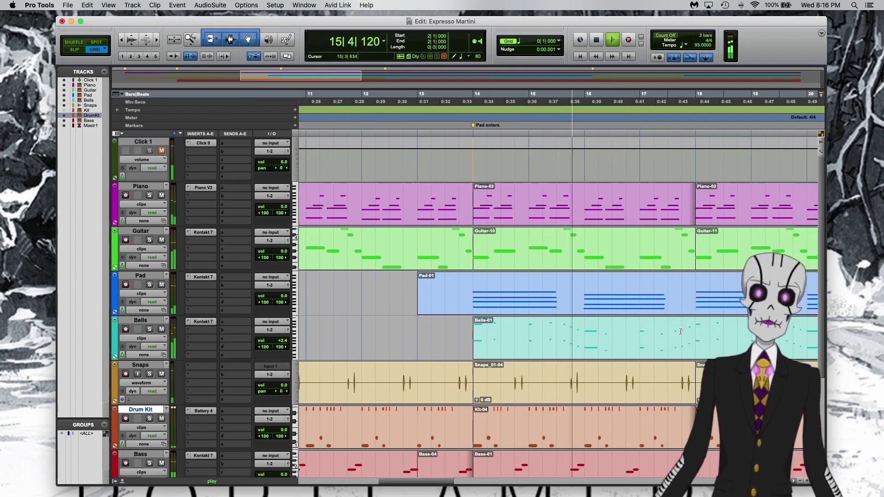
{"action": "key", "text": "space"}
Step: Examine the clip layout from the pad entry through the B section to the return of the A section
{"action": "scroll", "coordinate": [589, 363], "scroll_direction": "down", "scroll_amount": 3}
{"action": "scroll", "coordinate": [589, 363], "scroll_direction": "up", "scroll_amount": 3}
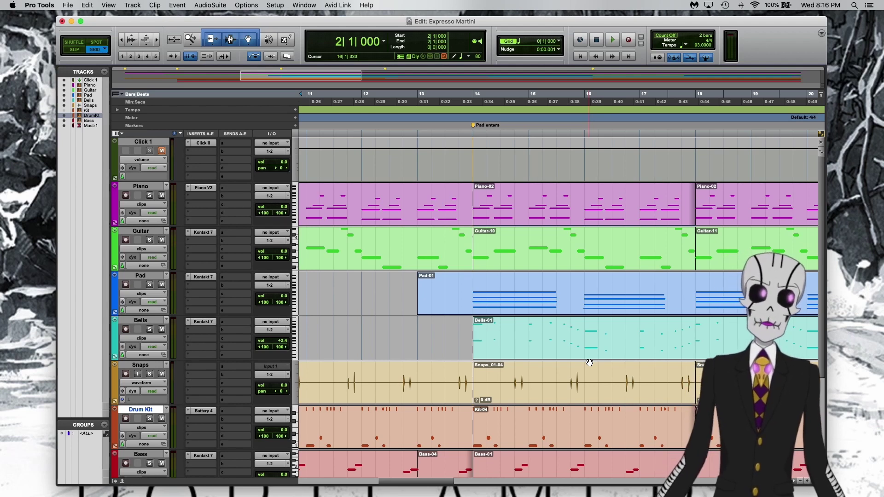
{"action": "scroll", "coordinate": [589, 363], "scroll_direction": "right", "scroll_amount": 6}
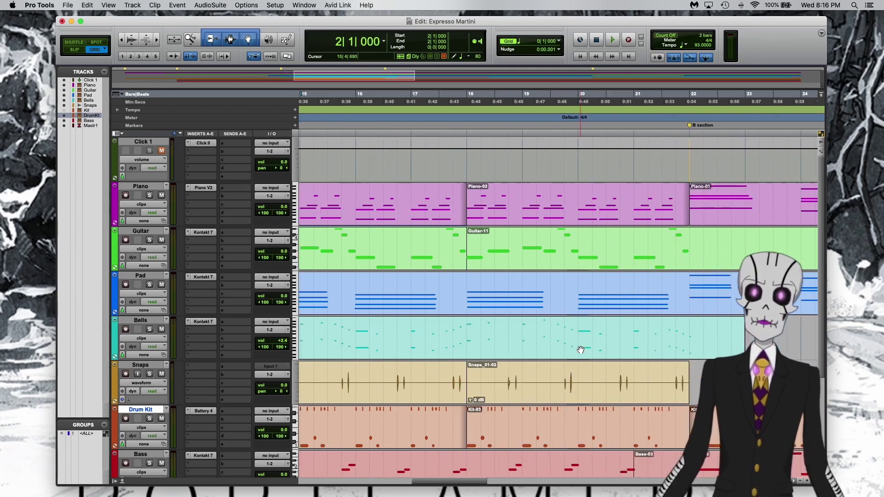
{"action": "scroll", "coordinate": [580, 350], "scroll_direction": "right", "scroll_amount": 2}
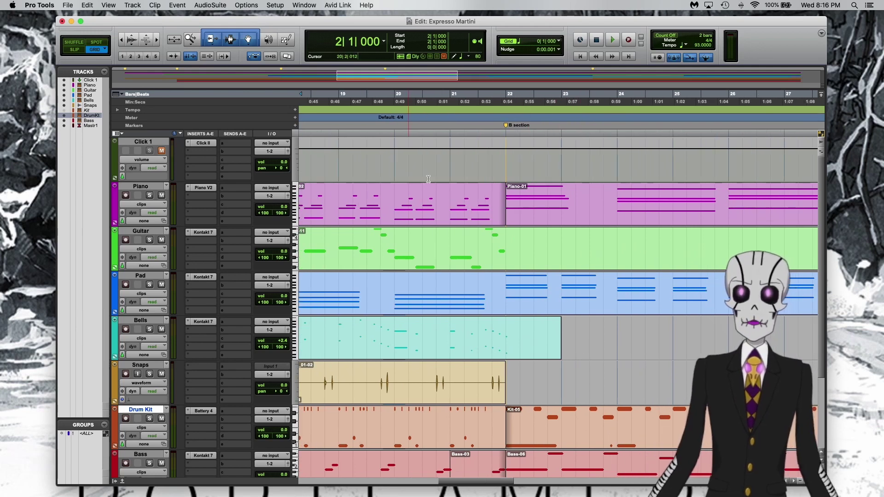
{"action": "scroll", "coordinate": [540, 161], "scroll_direction": "right", "scroll_amount": 2}
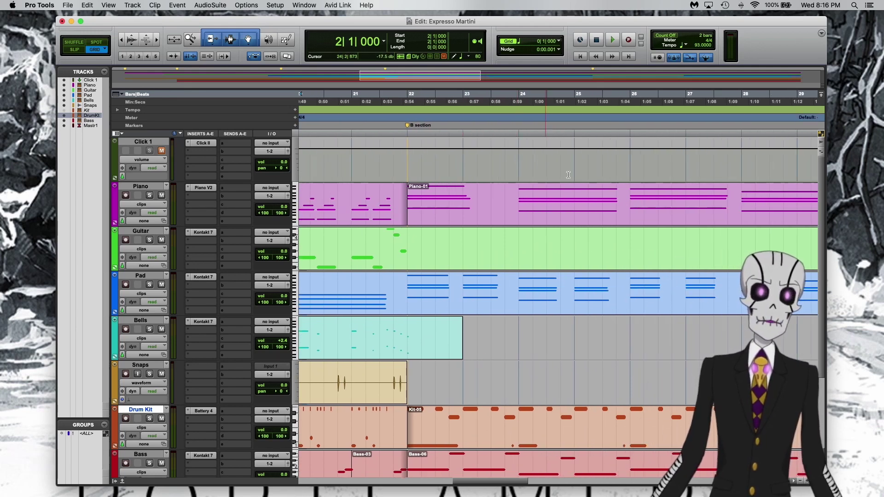
{"action": "scroll", "coordinate": [620, 201], "scroll_direction": "right", "scroll_amount": 4}
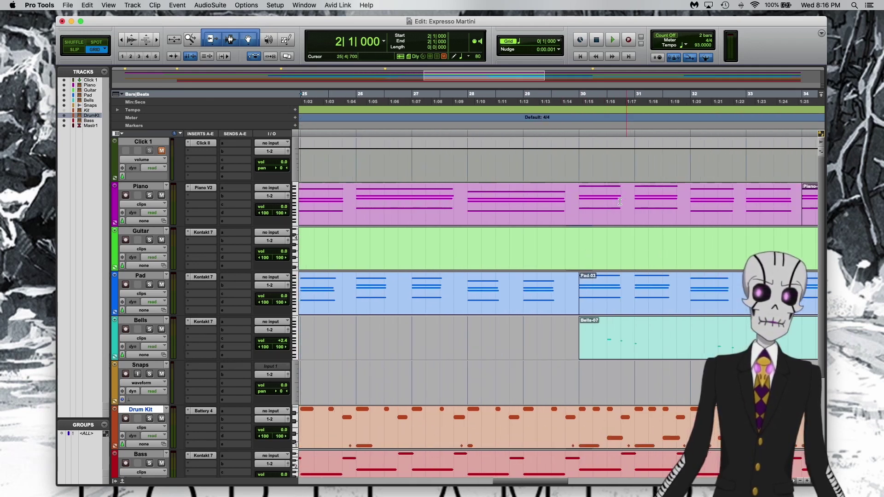
{"action": "scroll", "coordinate": [620, 201], "scroll_direction": "right", "scroll_amount": 5}
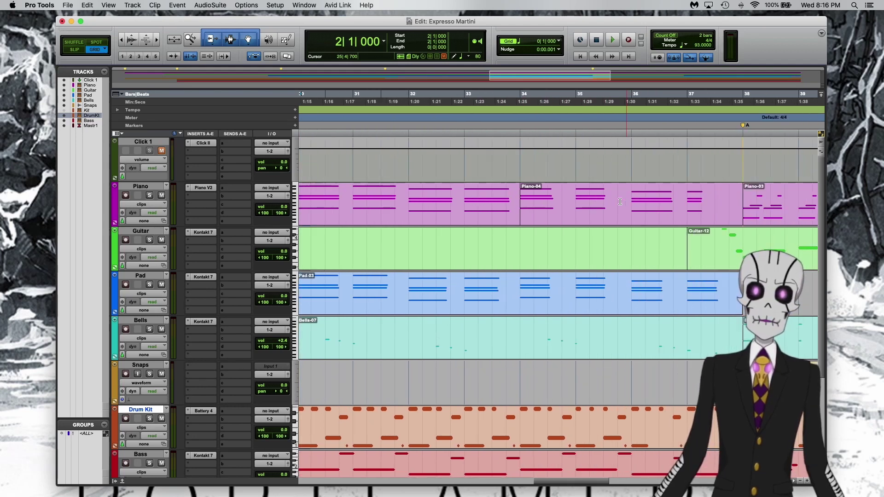
{"action": "scroll", "coordinate": [620, 201], "scroll_direction": "down", "scroll_amount": 2}
Step: Listen to the passage from 42|1|000 through bar 45 and stop playback
{"action": "scroll", "coordinate": [620, 201], "scroll_direction": "right", "scroll_amount": 9}
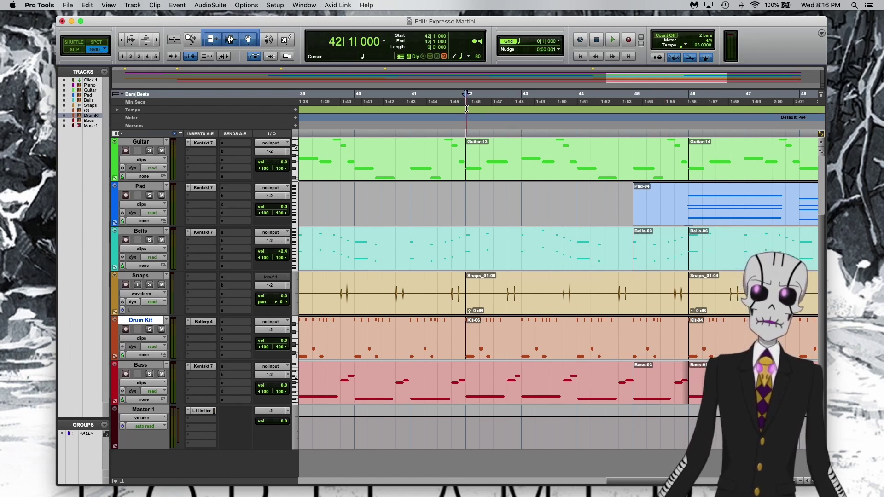
{"action": "key", "text": "space"}
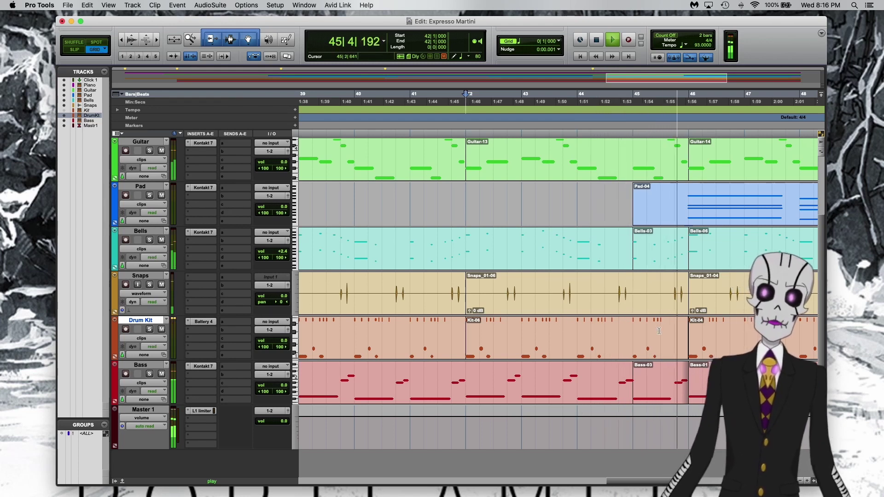
{"action": "key", "text": "space"}
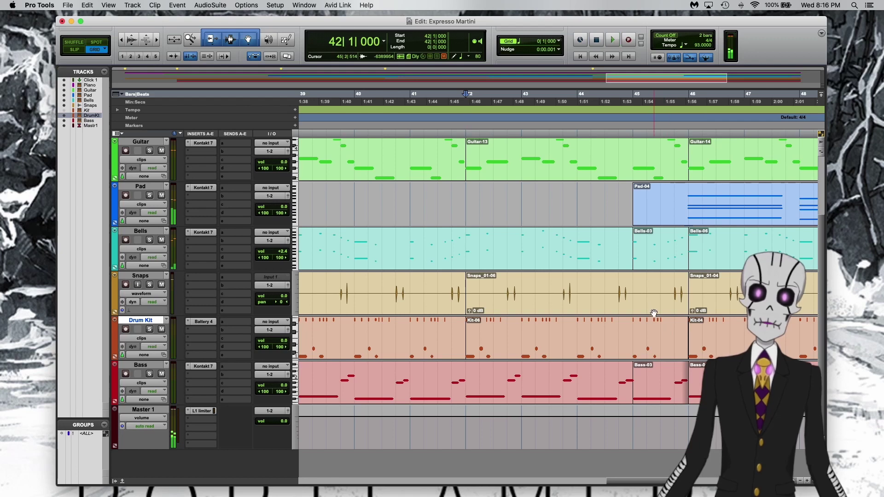
Step: Listen to the bass and drums around the pad clip's re-entry from 44|3|000 and stop playback
{"action": "scroll", "coordinate": [654, 243], "scroll_direction": "up", "scroll_amount": 2}
{"action": "scroll", "coordinate": [658, 266], "scroll_direction": "right", "scroll_amount": 3}
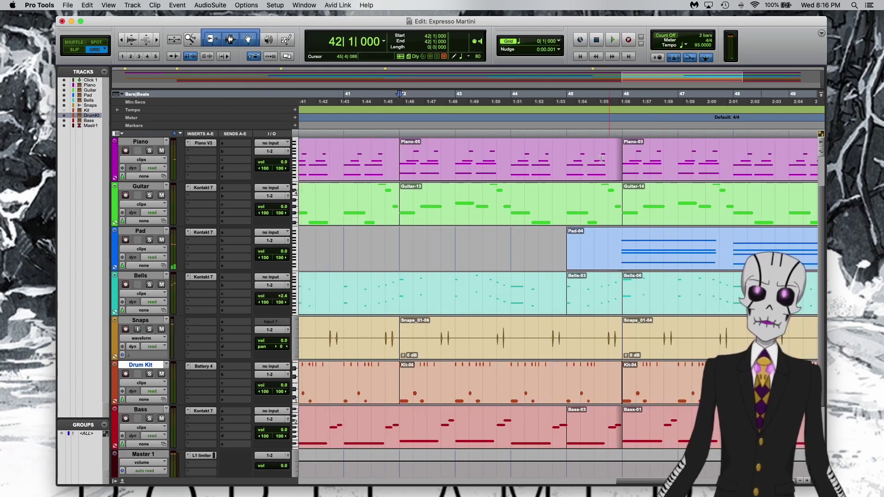
{"action": "left_click", "coordinate": [543, 108]}
{"action": "key", "text": "space"}
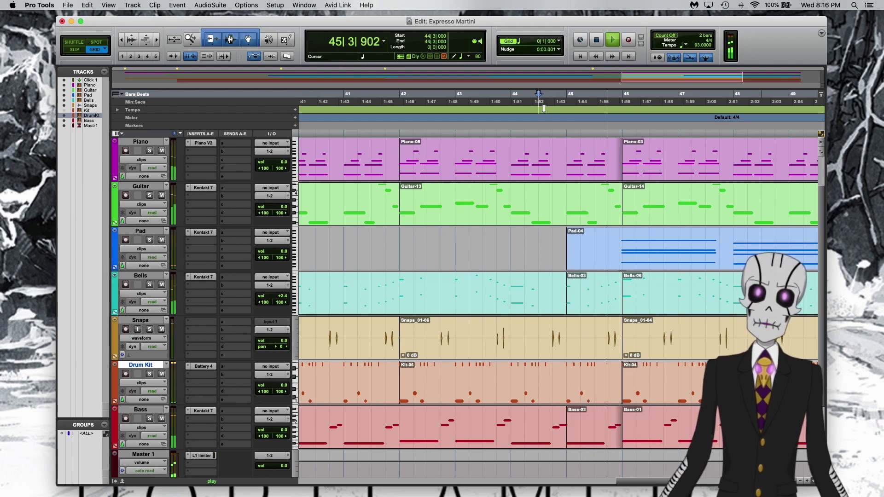
{"action": "key", "text": "space"}
Step: In the bar 45 Bass clip, delete the two notes at beat 4, extend the Eb1 note to 45|3|878 and close the MIDI Editor
{"action": "double_click", "coordinate": [591, 426]}
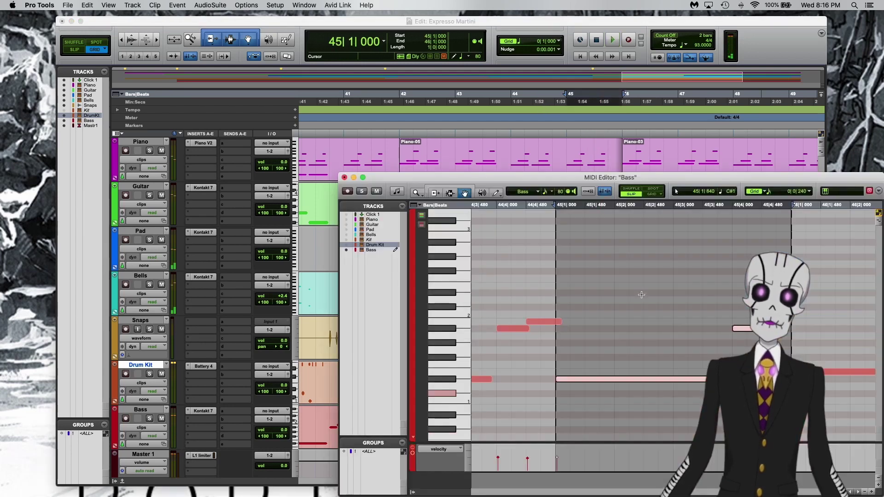
{"action": "left_click", "coordinate": [686, 317]}
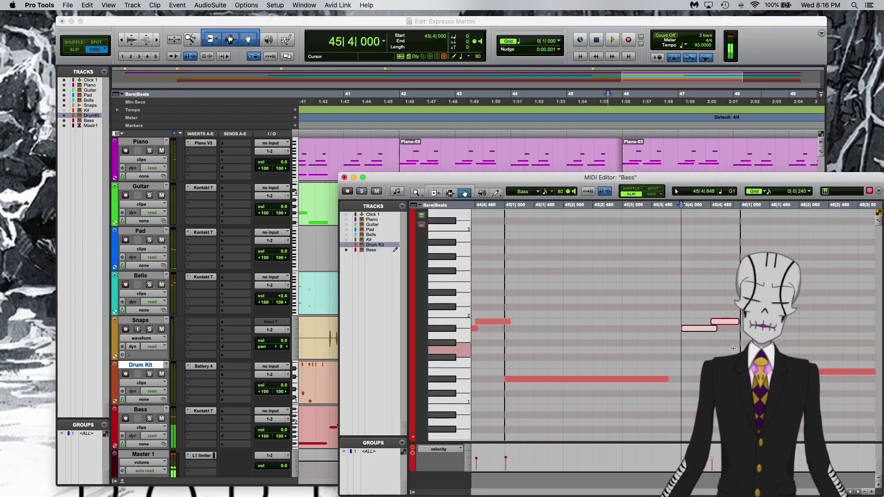
{"action": "left_click", "coordinate": [669, 380]}
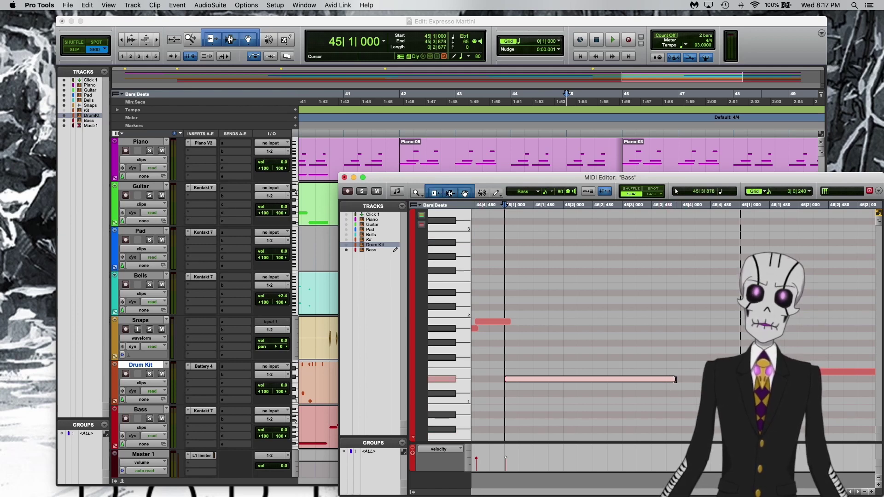
{"action": "left_click", "coordinate": [344, 177]}
Step: Listen to the edited bass transition into bar 46 from 43|3|000 and again from 44|2|000, stopping playback after each pass
{"action": "left_click", "coordinate": [482, 127]}
{"action": "key", "text": "space"}
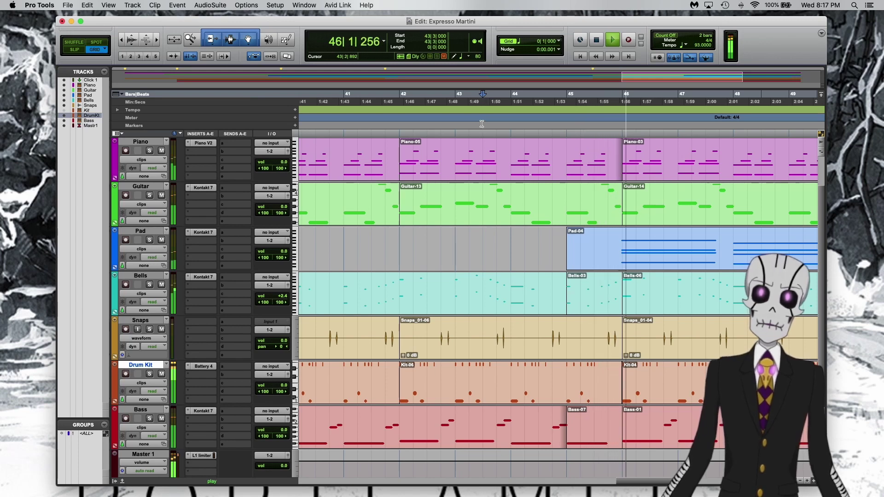
{"action": "key", "text": "space"}
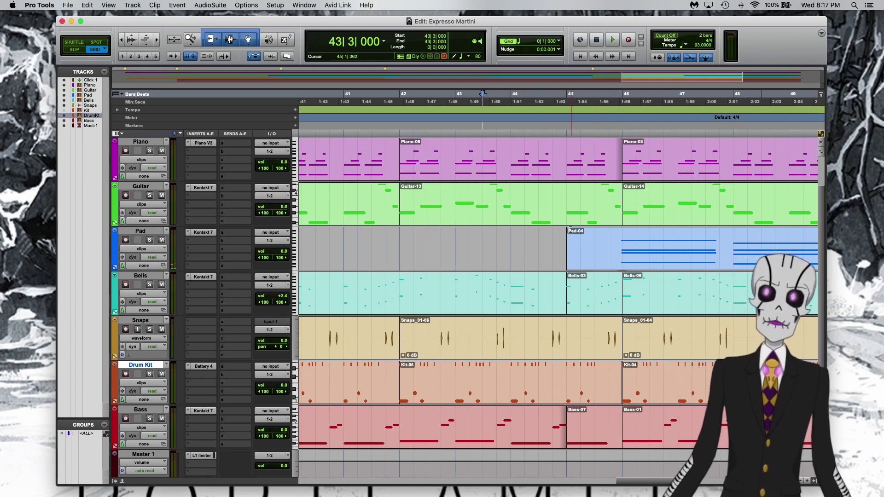
{"action": "key", "text": "space"}
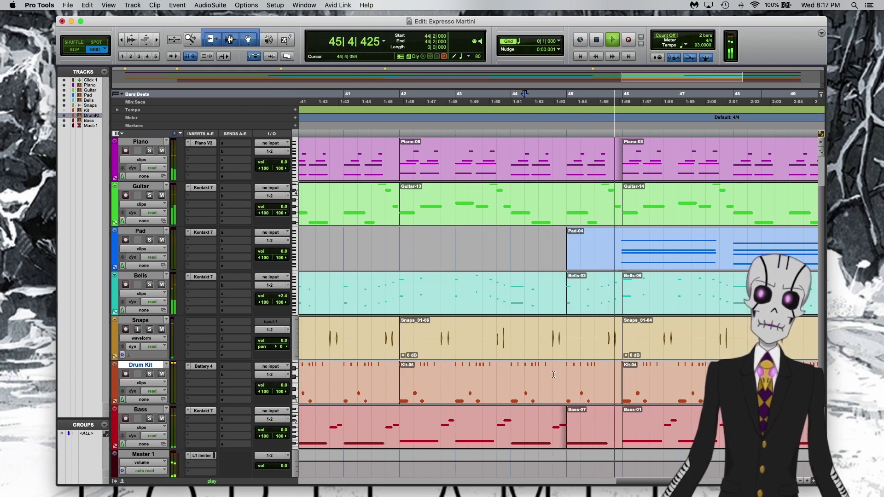
{"action": "key", "text": "space"}
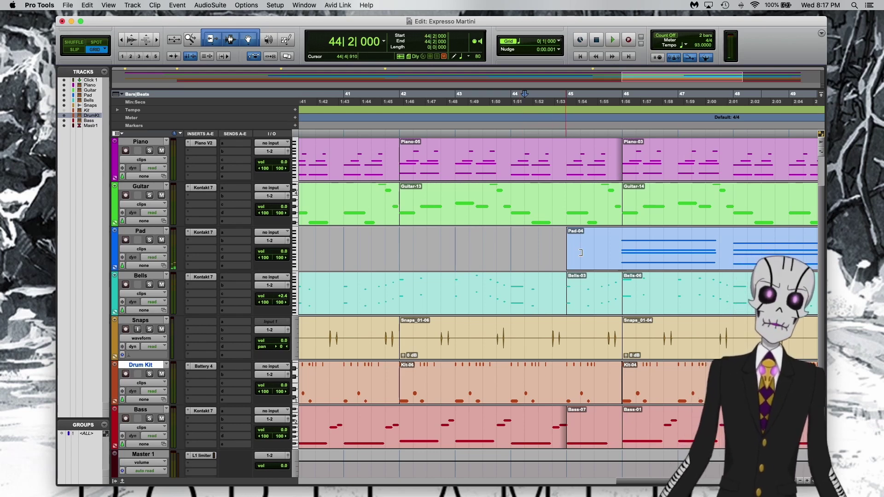
Step: Look over the closing section up to bar 53 and go back through the B section to the first pad entry
{"action": "scroll", "coordinate": [547, 251], "scroll_direction": "right", "scroll_amount": 10}
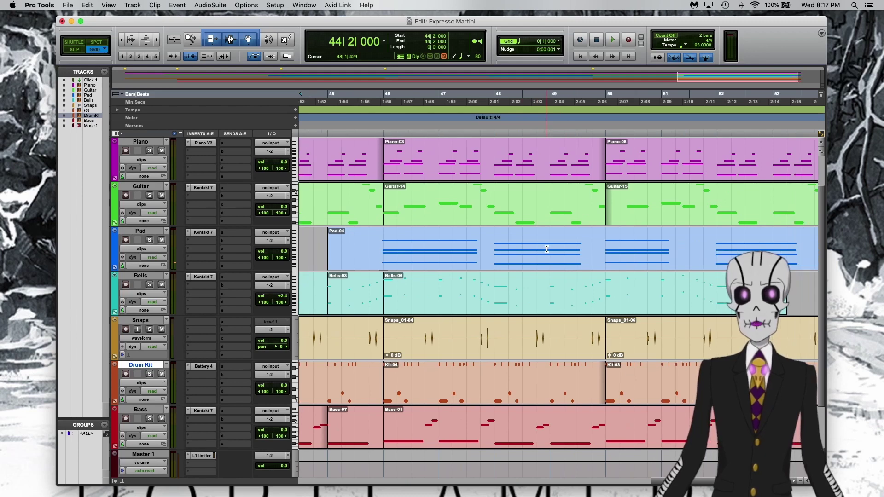
{"action": "scroll", "coordinate": [547, 249], "scroll_direction": "left", "scroll_amount": 5}
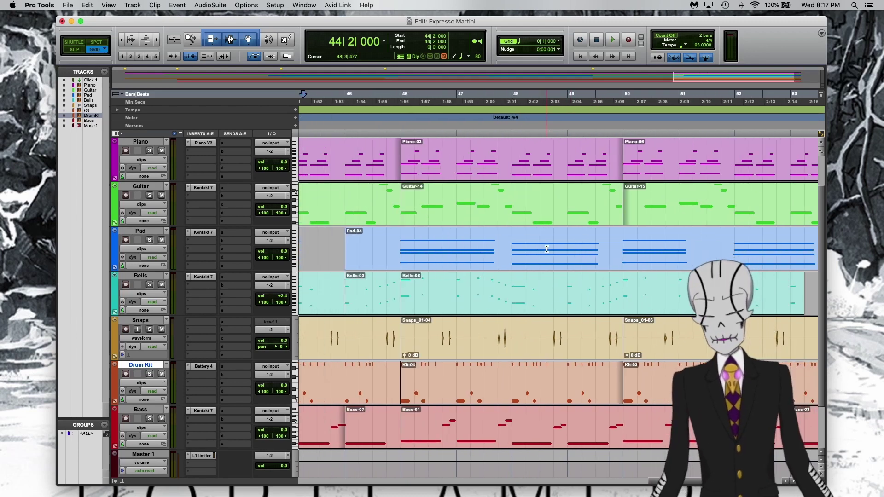
{"action": "scroll", "coordinate": [474, 212], "scroll_direction": "left", "scroll_amount": 7}
{"action": "scroll", "coordinate": [474, 212], "scroll_direction": "up", "scroll_amount": 2}
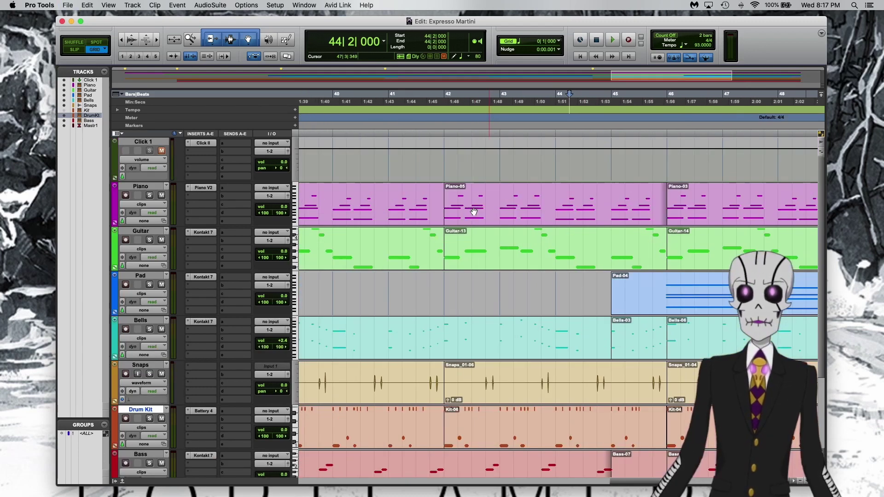
{"action": "scroll", "coordinate": [474, 211], "scroll_direction": "left", "scroll_amount": 20}
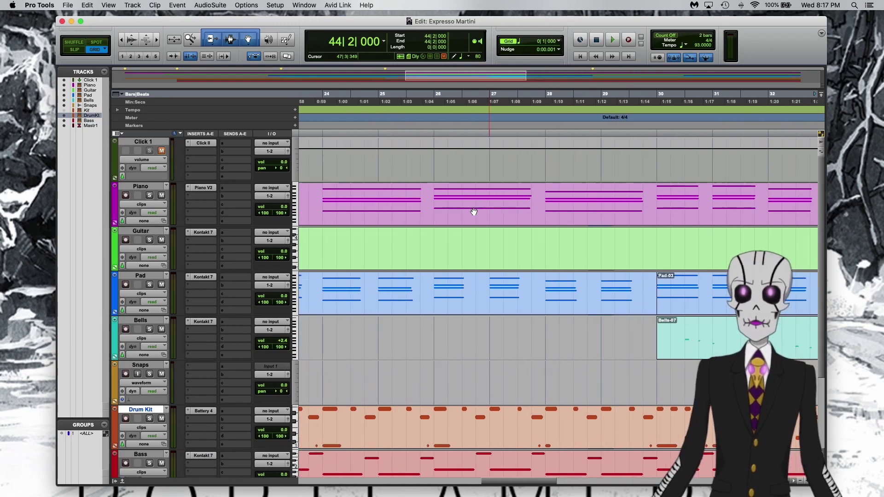
{"action": "scroll", "coordinate": [473, 212], "scroll_direction": "left", "scroll_amount": 8}
{"action": "scroll", "coordinate": [473, 212], "scroll_direction": "down", "scroll_amount": 2}
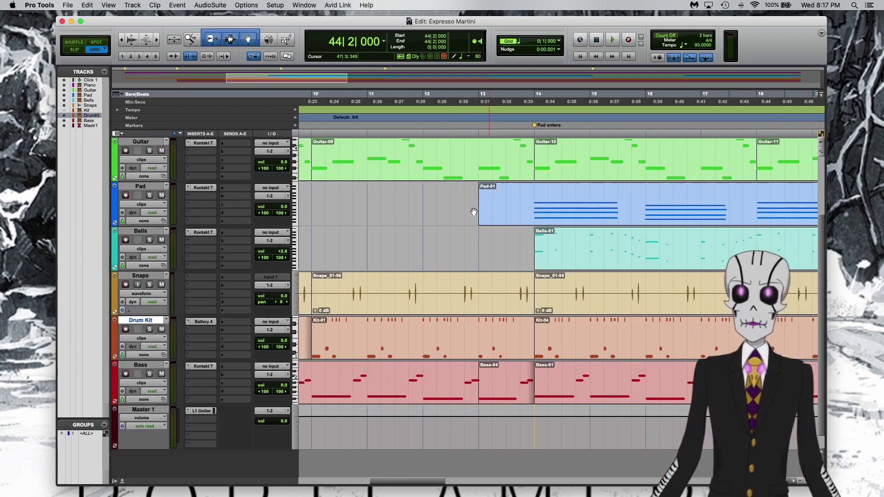
Step: Play the drum and bass entry from the Beat start marker at 6|1|000 and stop playback
{"action": "scroll", "coordinate": [473, 212], "scroll_direction": "left", "scroll_amount": 3}
{"action": "left_click", "coordinate": [491, 124]}
{"action": "key", "text": "space"}
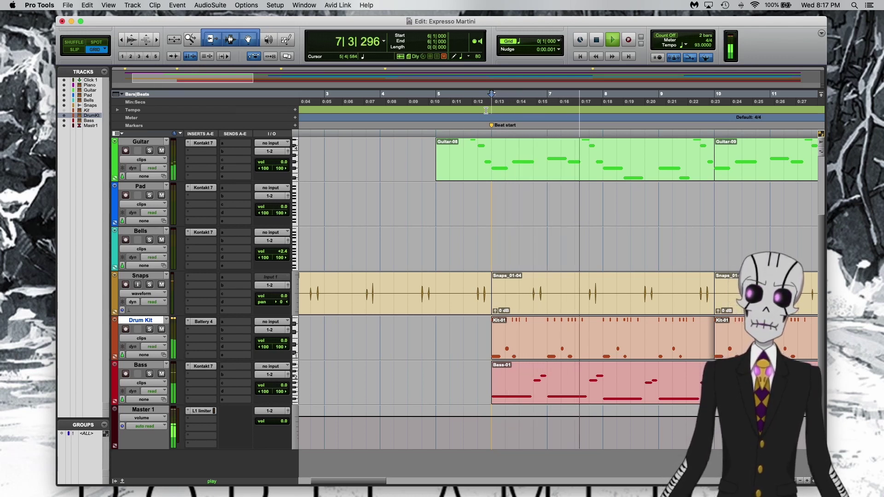
{"action": "key", "text": "space"}
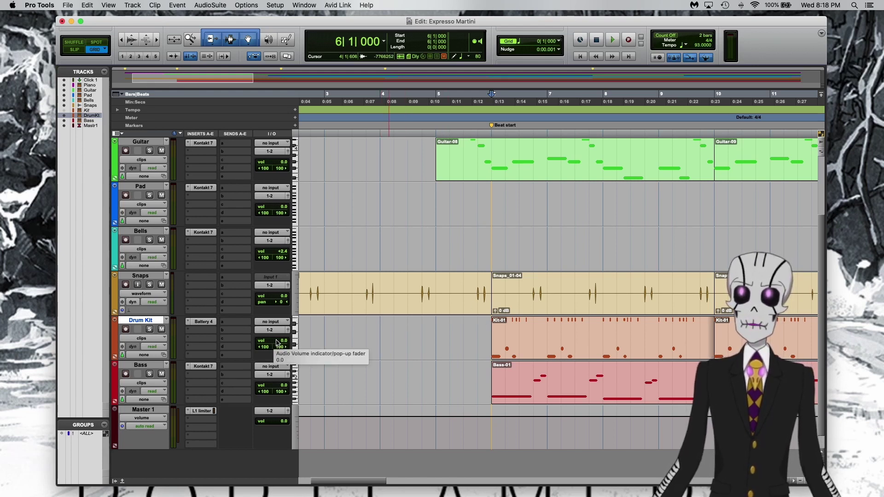
Step: Lower the Drum Kit track's volume to -2.0 dB
{"action": "scroll", "coordinate": [423, 332], "scroll_direction": "right", "scroll_amount": 2}
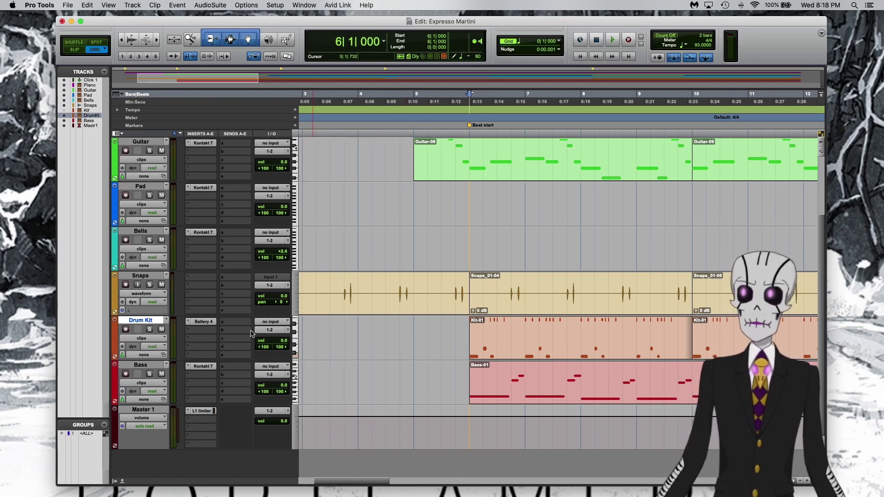
{"action": "left_click", "coordinate": [274, 344]}
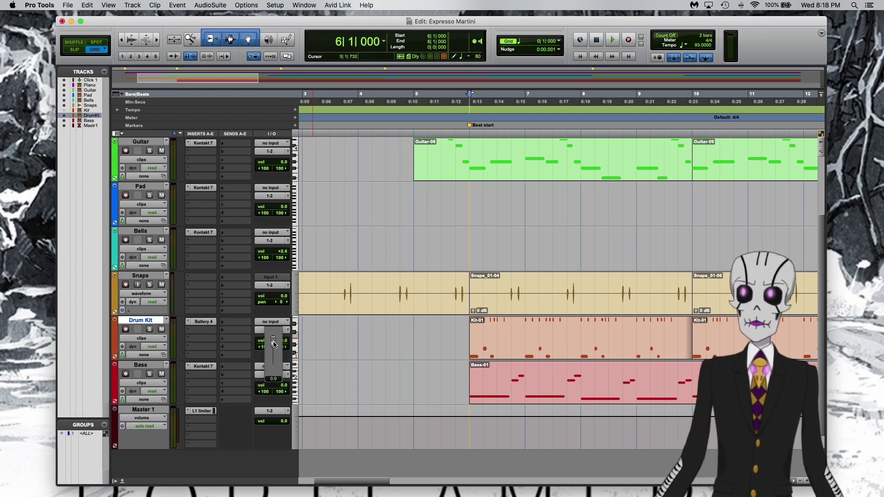
{"action": "left_click_drag", "start_coordinate": [273, 345], "coordinate": [273, 346]}
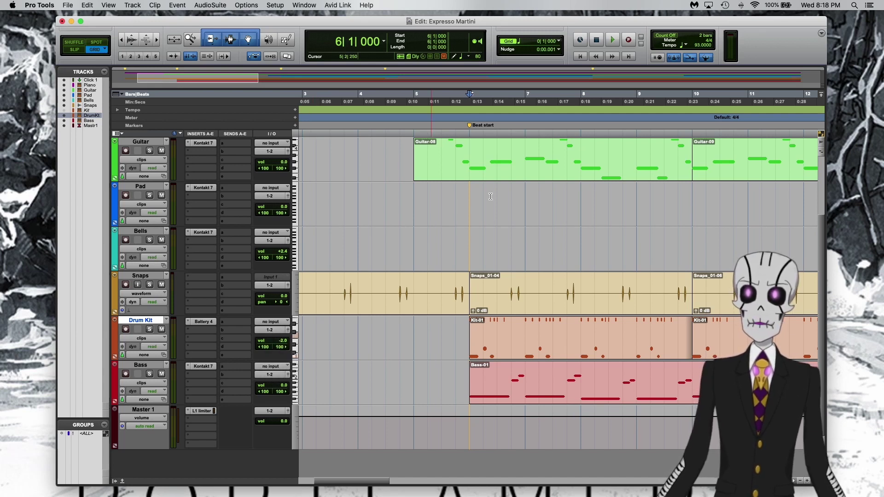
Step: Play the arrangement from 5|4|000 and follow it through the pad entry and B section as far as bar 27
{"action": "left_click", "coordinate": [457, 114]}
{"action": "key", "text": "space"}
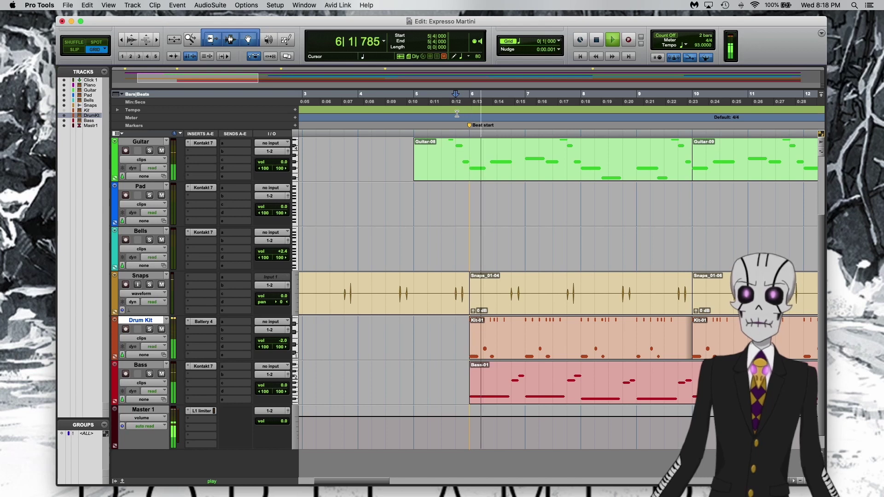
{"action": "scroll", "coordinate": [594, 258], "scroll_direction": "right", "scroll_amount": 3}
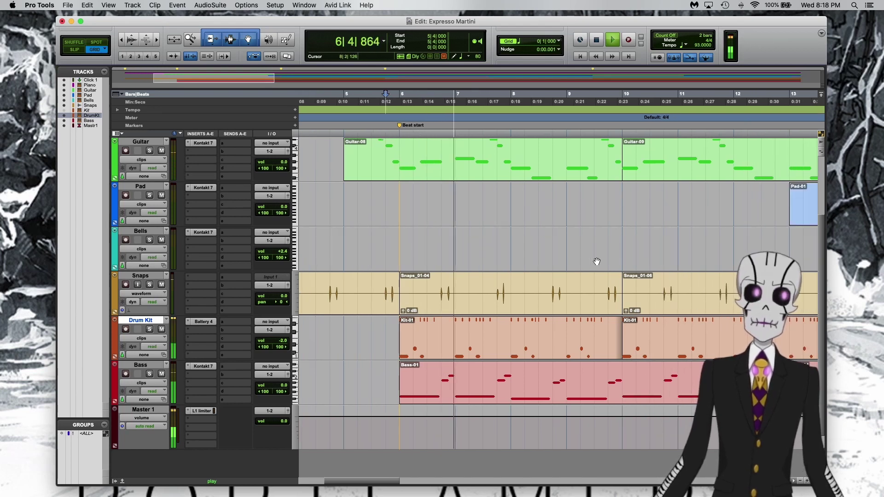
{"action": "scroll", "coordinate": [597, 262], "scroll_direction": "right", "scroll_amount": 1}
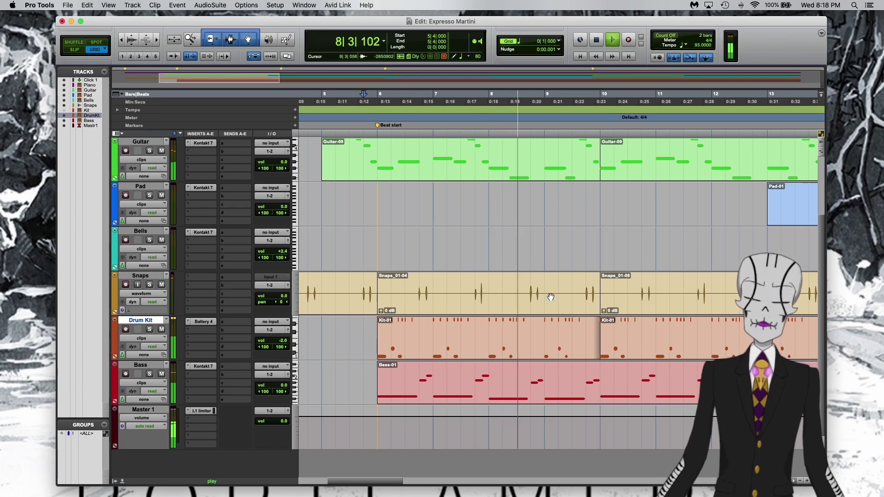
{"action": "scroll", "coordinate": [530, 303], "scroll_direction": "right", "scroll_amount": 4}
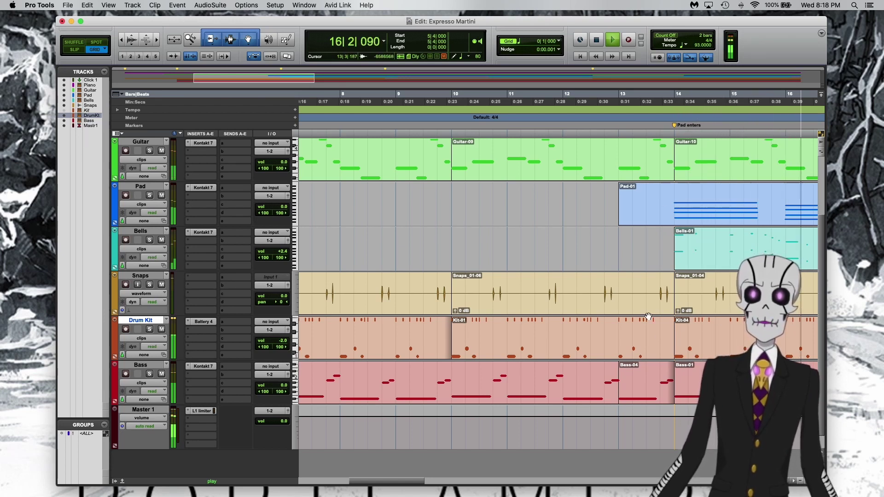
{"action": "scroll", "coordinate": [686, 319], "scroll_direction": "up", "scroll_amount": 2}
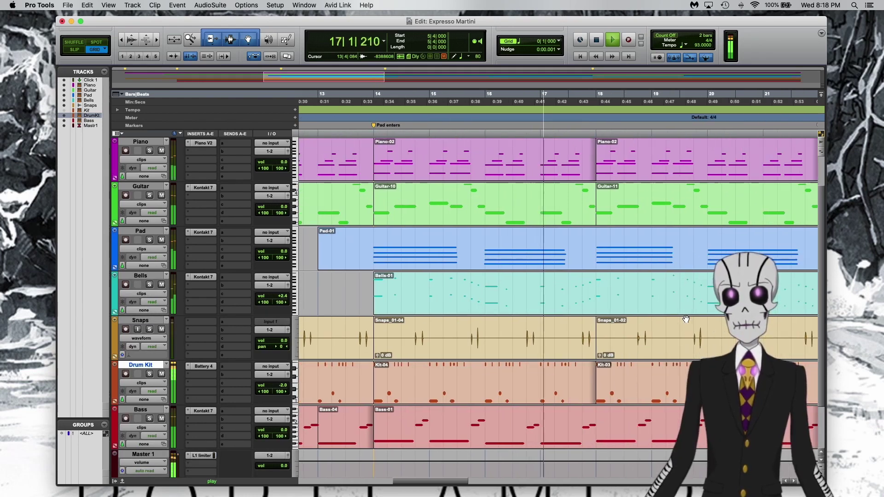
{"action": "scroll", "coordinate": [686, 319], "scroll_direction": "down", "scroll_amount": 2}
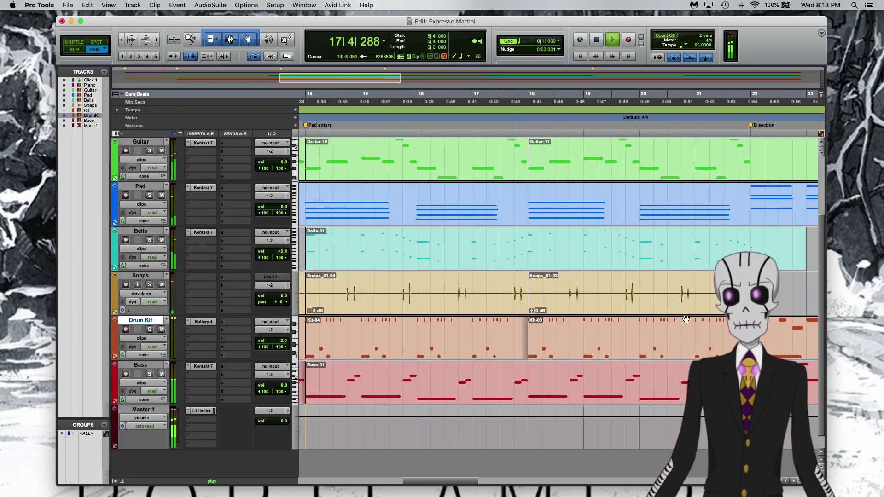
{"action": "scroll", "coordinate": [686, 319], "scroll_direction": "right", "scroll_amount": 3}
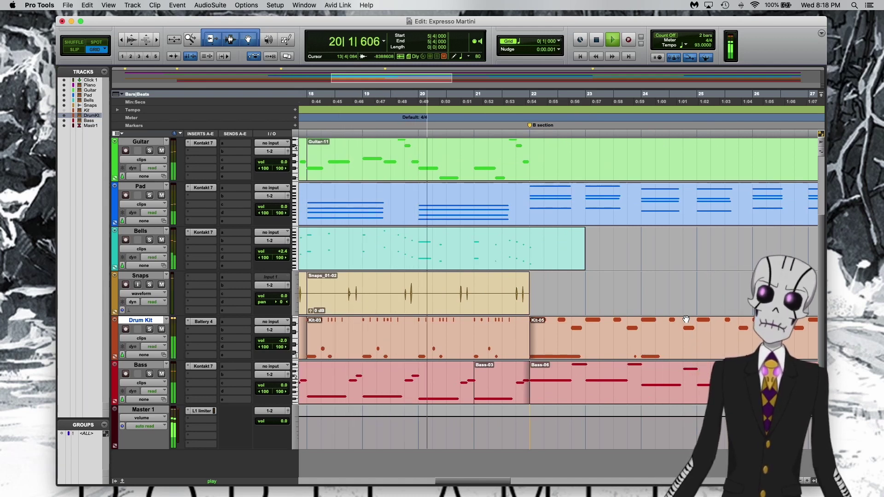
{"action": "scroll", "coordinate": [686, 319], "scroll_direction": "right", "scroll_amount": 3}
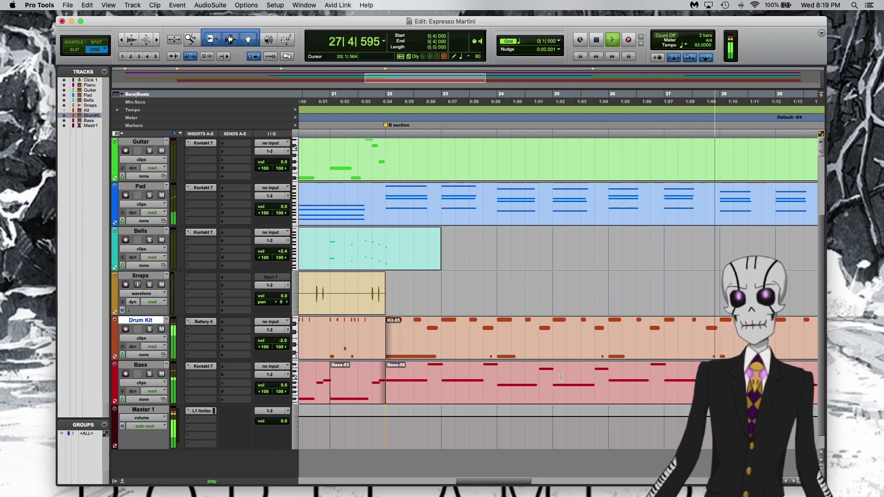
Step: In the Bass-06 clip, delete the high beat-4 notes in bars 22–25, extend those bars' held notes to about beat 4|698 and close the MIDI Editor
{"action": "double_click", "coordinate": [404, 394]}
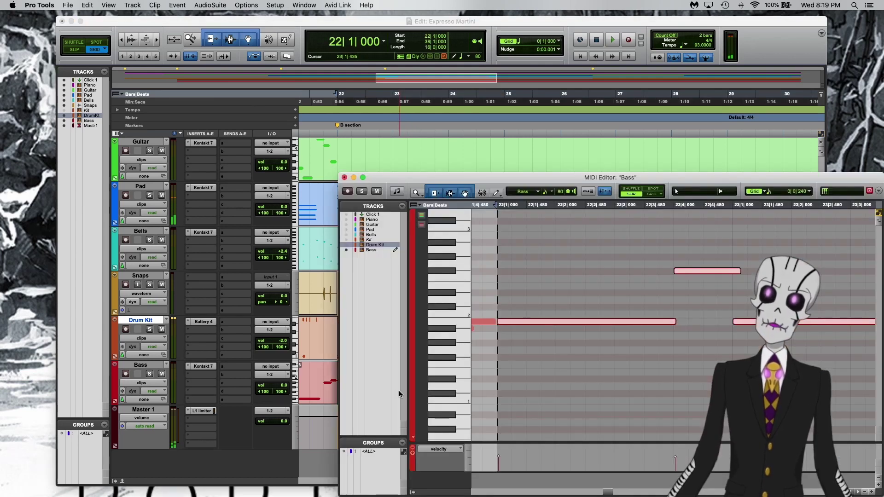
{"action": "left_click", "coordinate": [585, 257]}
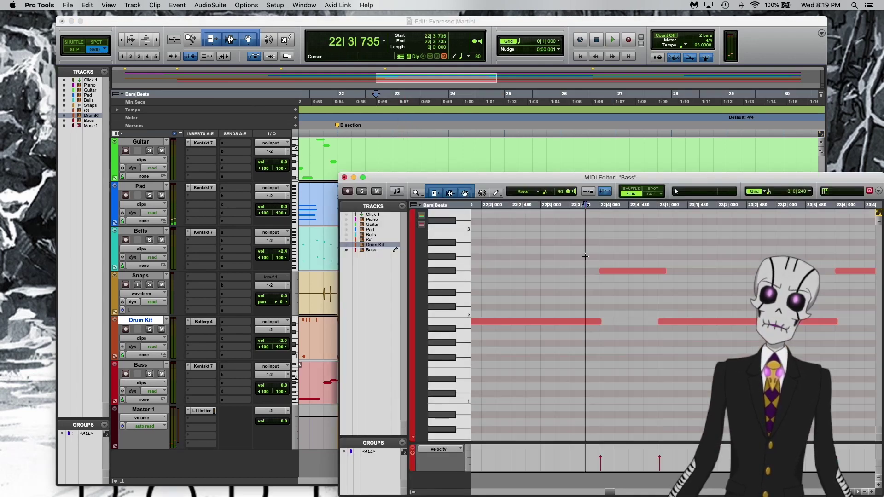
{"action": "left_click_drag", "start_coordinate": [584, 256], "coordinate": [878, 296]}
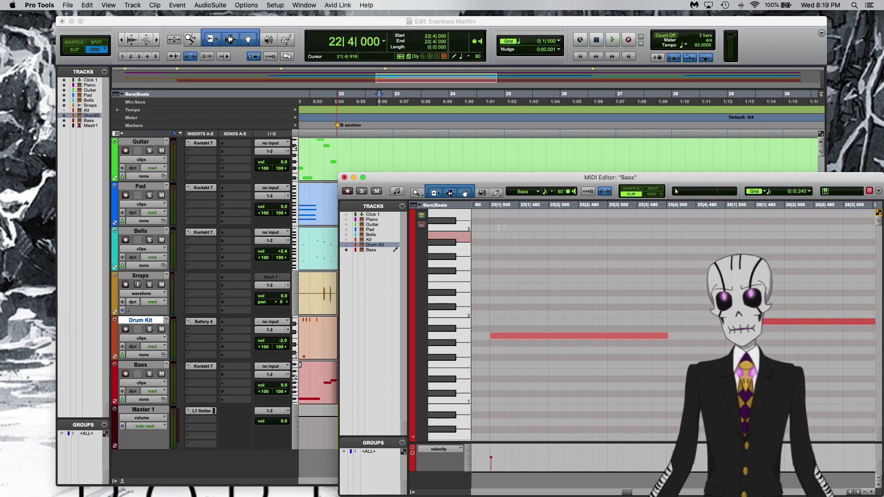
{"action": "scroll", "coordinate": [645, 278], "scroll_direction": "right", "scroll_amount": 5}
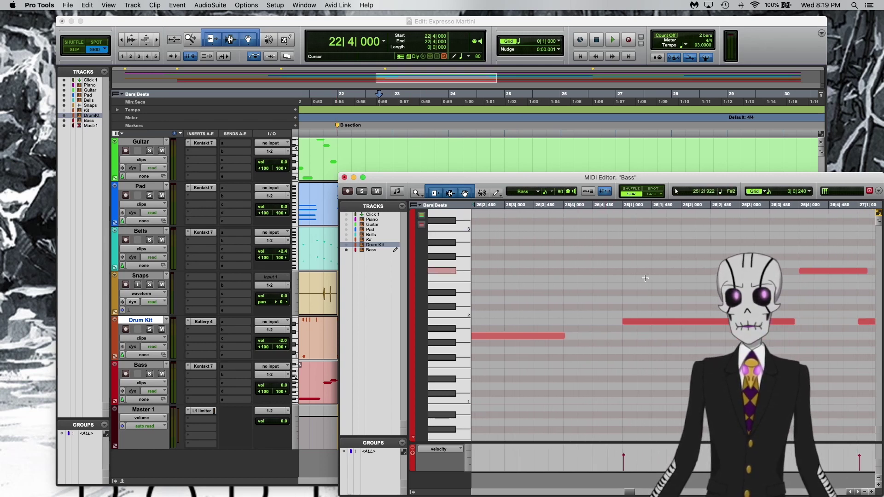
{"action": "scroll", "coordinate": [645, 278], "scroll_direction": "up", "scroll_amount": 2}
{"action": "scroll", "coordinate": [635, 281], "scroll_direction": "left", "scroll_amount": 10}
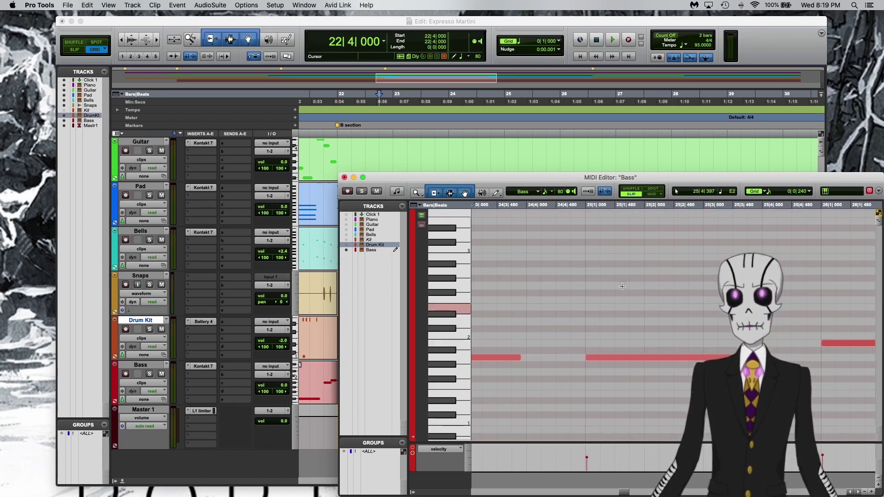
{"action": "left_click_drag", "start_coordinate": [618, 307], "coordinate": [635, 375]}
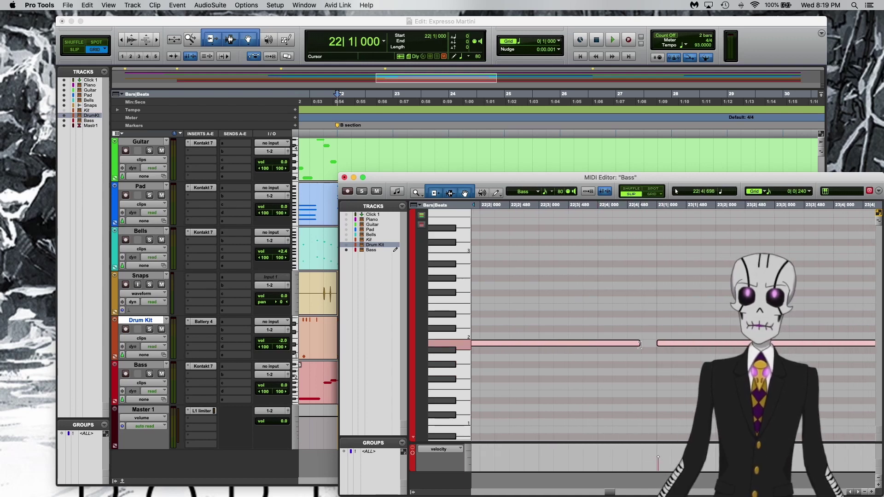
{"action": "left_click", "coordinate": [343, 178]}
Step: Play the edited B section from 21|2|000, follow it past the A marker at bar 38 and stop in bar 40
{"action": "scroll", "coordinate": [500, 285], "scroll_direction": "left", "scroll_amount": 3}
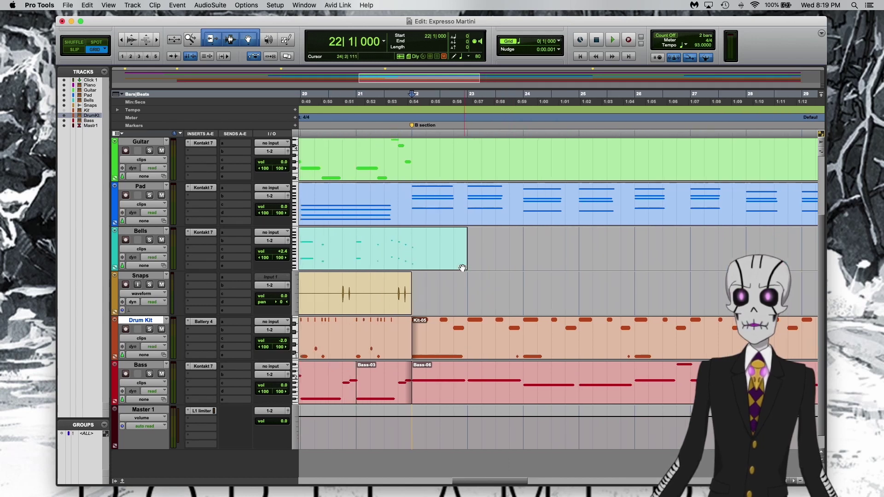
{"action": "left_click", "coordinate": [373, 125]}
{"action": "key", "text": "space"}
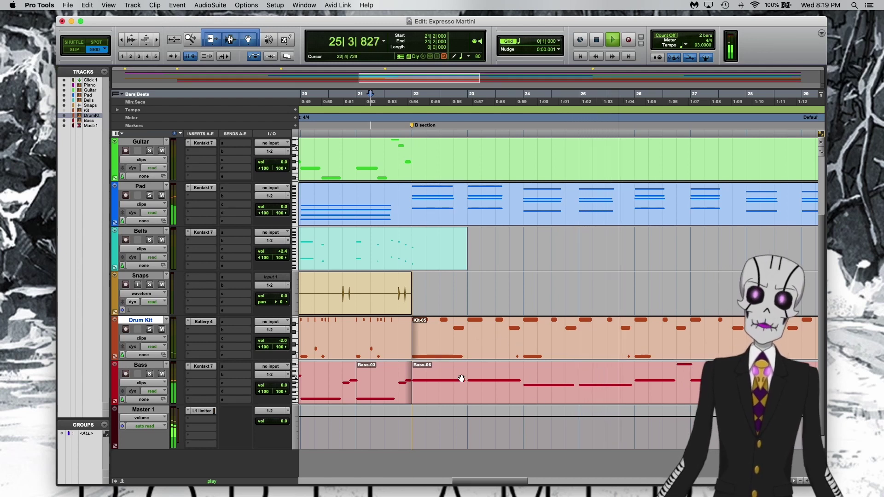
{"action": "scroll", "coordinate": [456, 373], "scroll_direction": "right", "scroll_amount": 5}
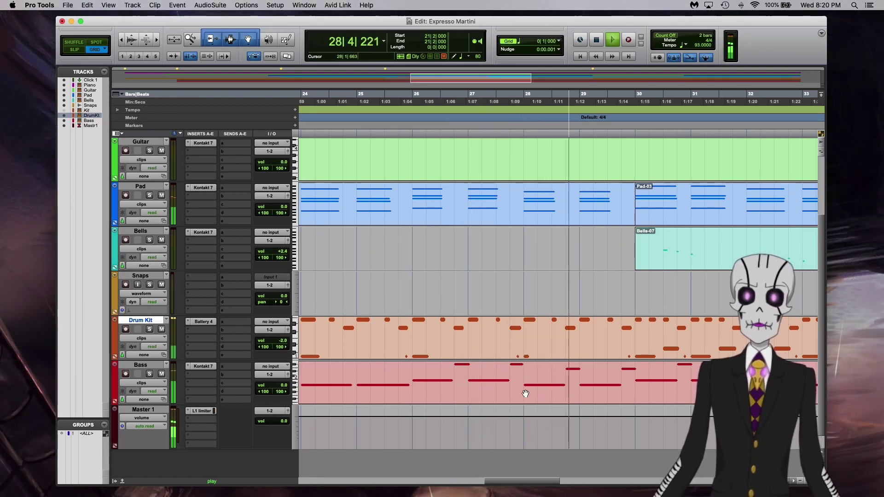
{"action": "scroll", "coordinate": [552, 382], "scroll_direction": "right", "scroll_amount": 3}
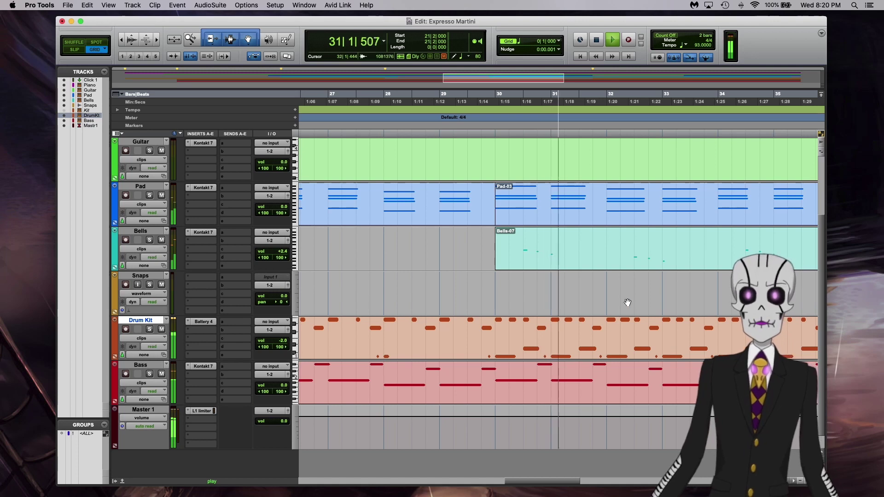
{"action": "scroll", "coordinate": [594, 300], "scroll_direction": "left", "scroll_amount": 2}
{"action": "scroll", "coordinate": [595, 300], "scroll_direction": "right", "scroll_amount": 5}
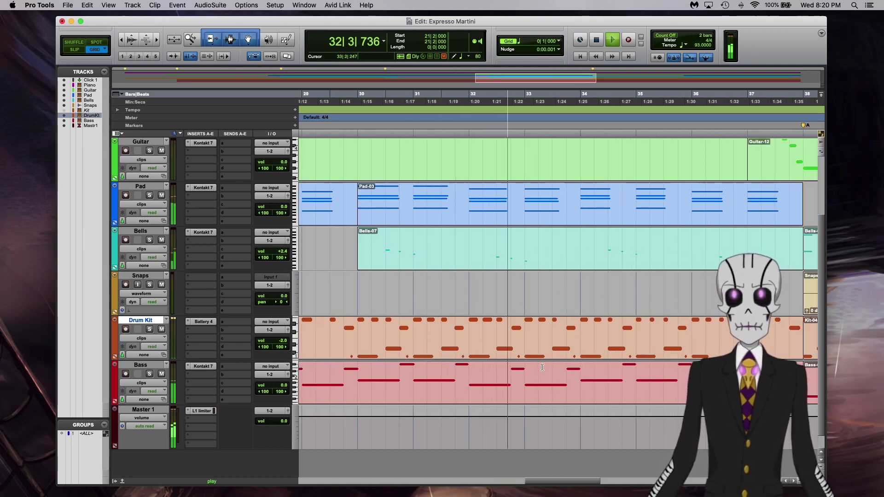
{"action": "scroll", "coordinate": [593, 331], "scroll_direction": "right", "scroll_amount": 3}
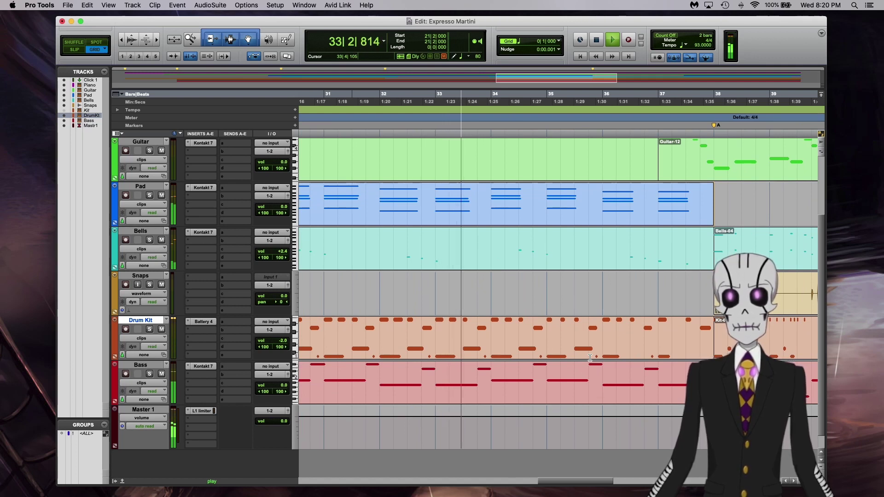
{"action": "scroll", "coordinate": [590, 357], "scroll_direction": "right", "scroll_amount": 3}
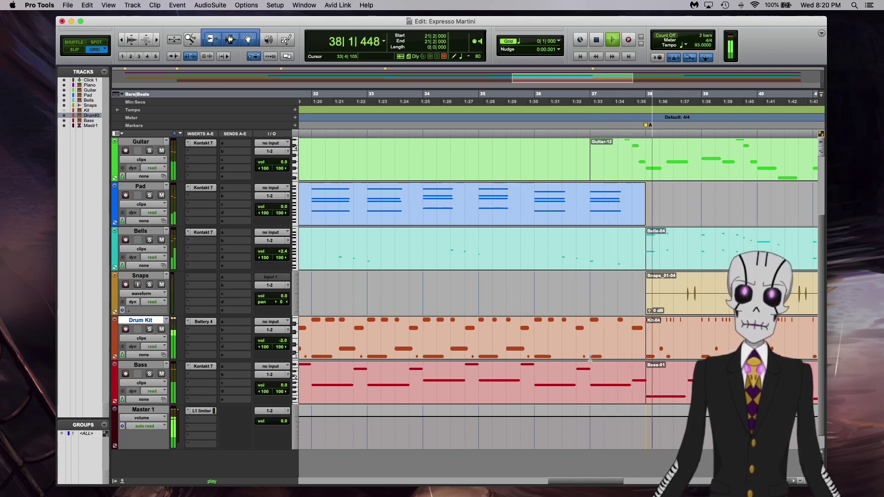
{"action": "scroll", "coordinate": [615, 343], "scroll_direction": "right", "scroll_amount": 5}
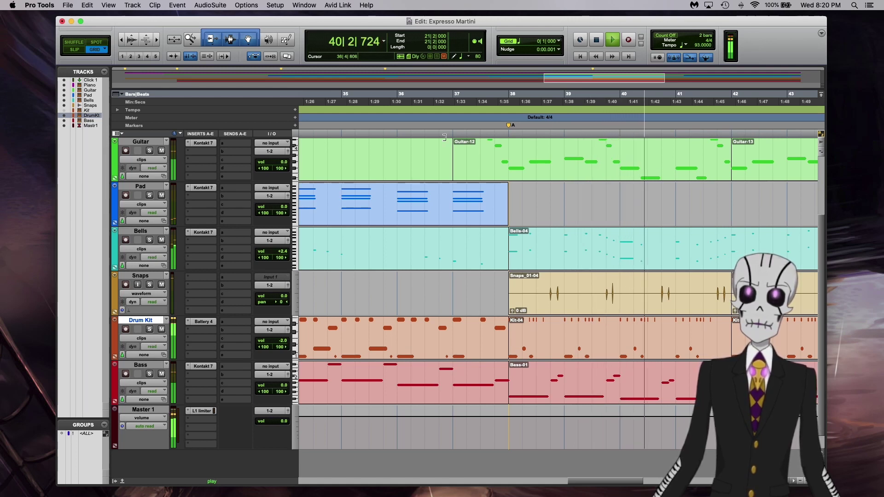
{"action": "key", "text": "space"}
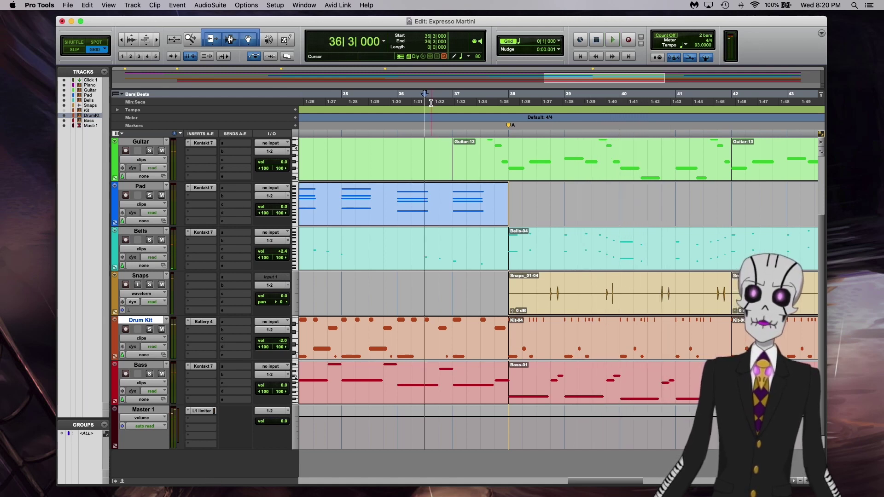
Step: Listen twice to the transition into the A section from 36|3|000, stopping playback after each pass
{"action": "key", "text": "space"}
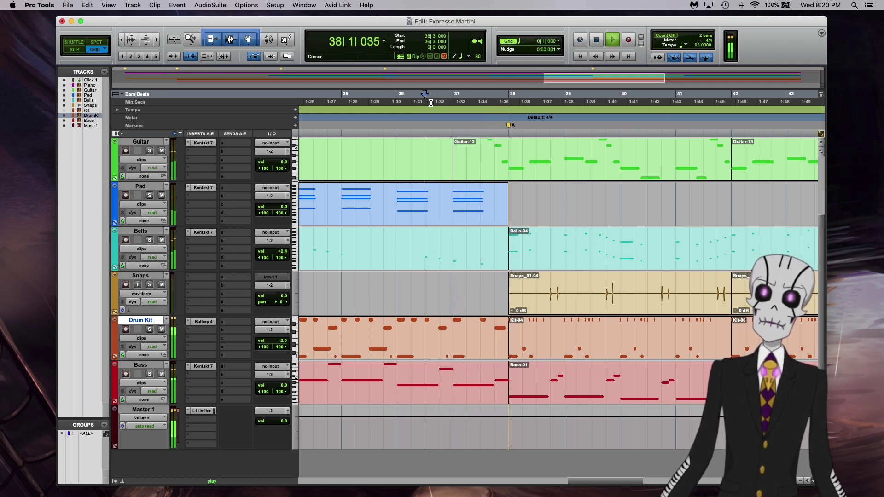
{"action": "key", "text": "space"}
{"action": "key", "text": "space"}
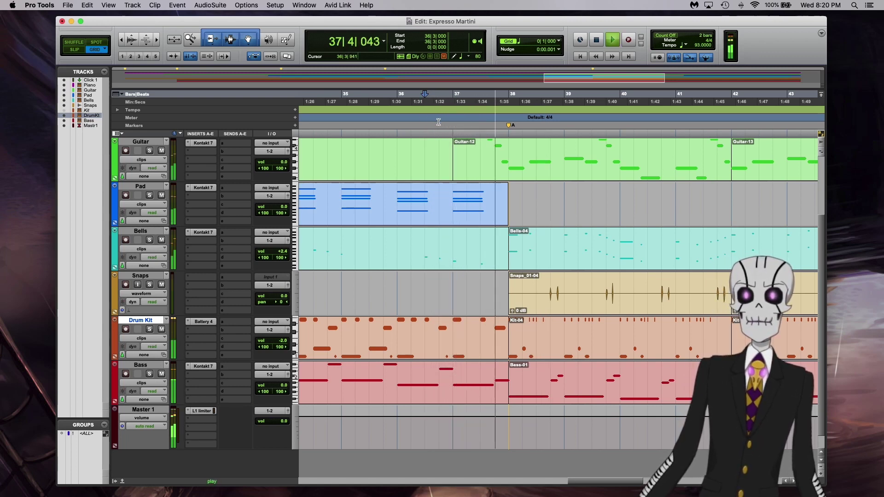
{"action": "key", "text": "space"}
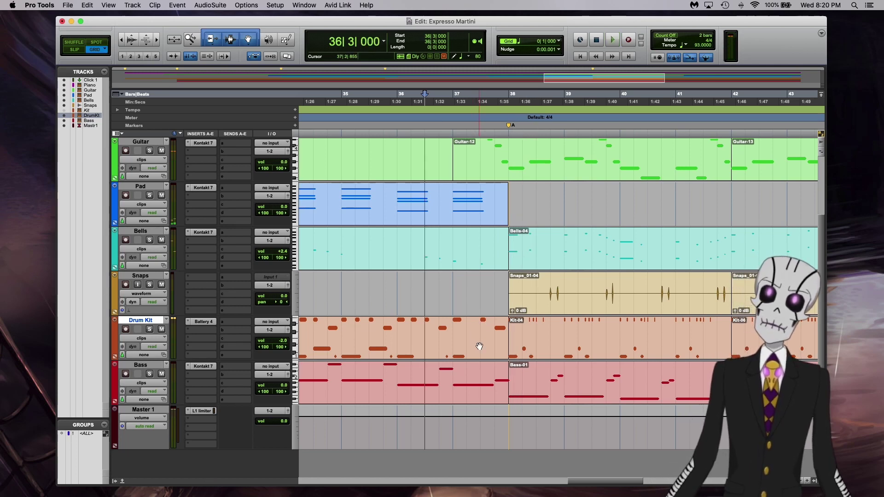
Step: Open the B section Drum Kit clip in the MIDI Editor and move the A1 note after beat 3 of bar 37 to 37|3|525
{"action": "double_click", "coordinate": [479, 346]}
{"action": "scroll", "coordinate": [680, 341], "scroll_direction": "right", "scroll_amount": 10}
{"action": "scroll", "coordinate": [680, 340], "scroll_direction": "down", "scroll_amount": 2}
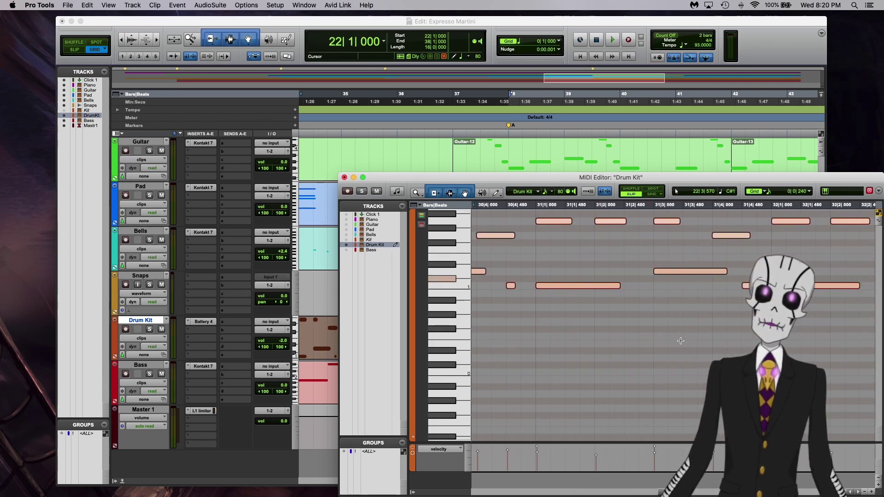
{"action": "scroll", "coordinate": [681, 340], "scroll_direction": "right", "scroll_amount": 8}
{"action": "scroll", "coordinate": [676, 341], "scroll_direction": "up", "scroll_amount": 2}
{"action": "scroll", "coordinate": [666, 344], "scroll_direction": "right", "scroll_amount": 4}
{"action": "scroll", "coordinate": [666, 344], "scroll_direction": "up", "scroll_amount": 3}
{"action": "scroll", "coordinate": [666, 343], "scroll_direction": "up", "scroll_amount": 10}
{"action": "scroll", "coordinate": [666, 344], "scroll_direction": "right", "scroll_amount": 2}
{"action": "left_click", "coordinate": [619, 313]}
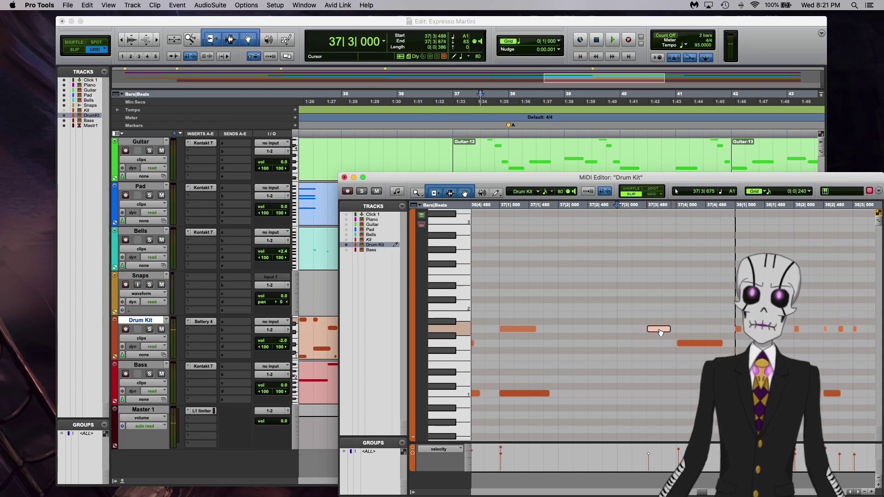
{"action": "left_click", "coordinate": [662, 332]}
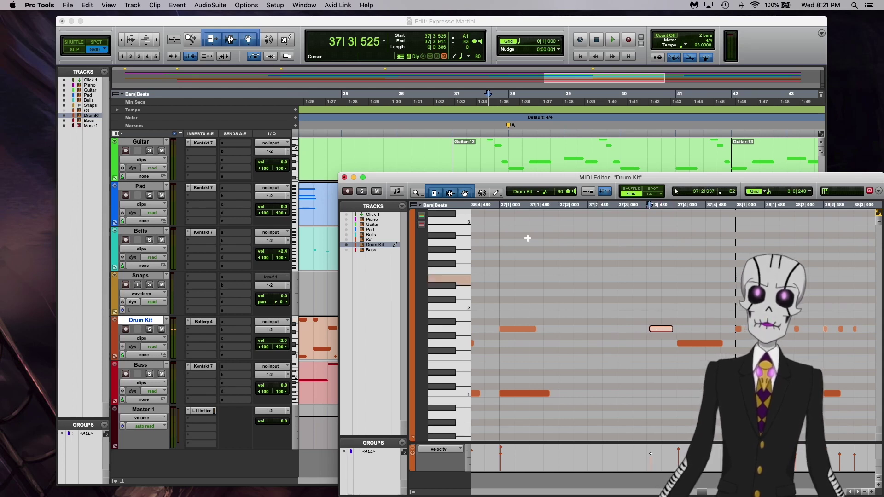
Step: Play the adjusted drum fill from 36|4|705, stop playback and close the MIDI Editor
{"action": "left_click", "coordinate": [483, 217]}
{"action": "key", "text": "space"}
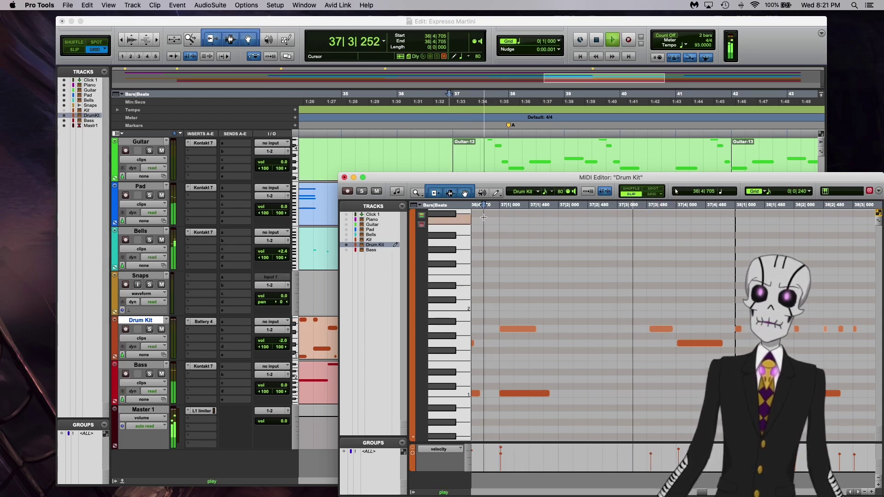
{"action": "key", "text": "space"}
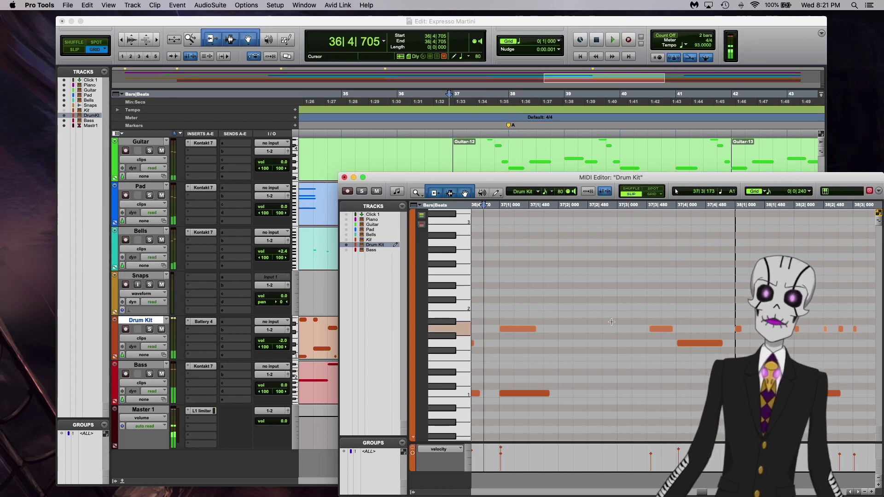
{"action": "left_click", "coordinate": [344, 177]}
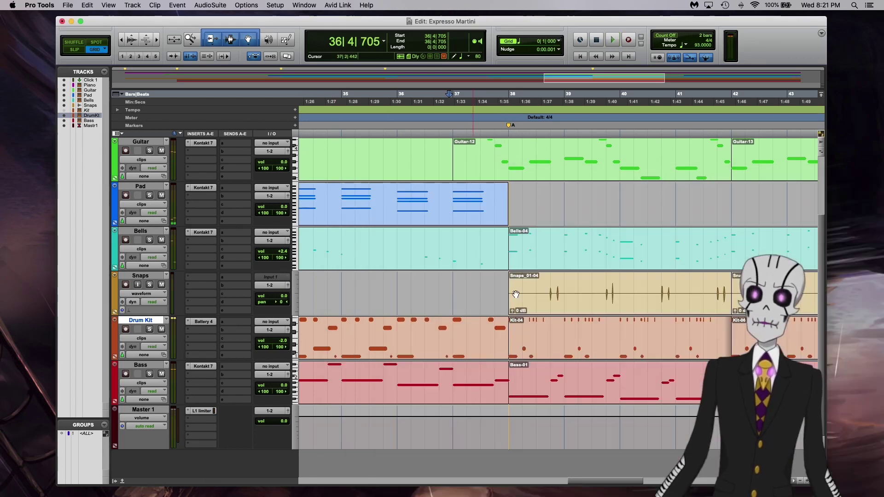
Step: Play the arrangement from 36|1|000, follow it through the final section past bar 54 and stop playback
{"action": "scroll", "coordinate": [547, 201], "scroll_direction": "left", "scroll_amount": 5}
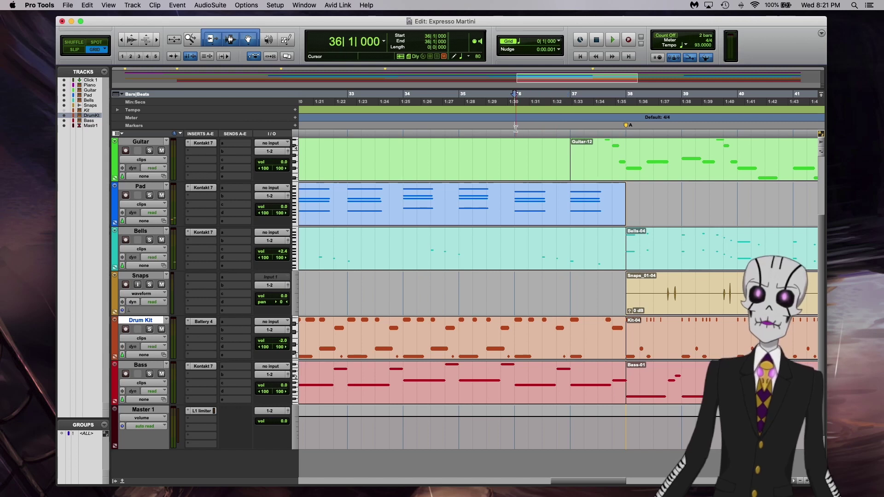
{"action": "key", "text": "space"}
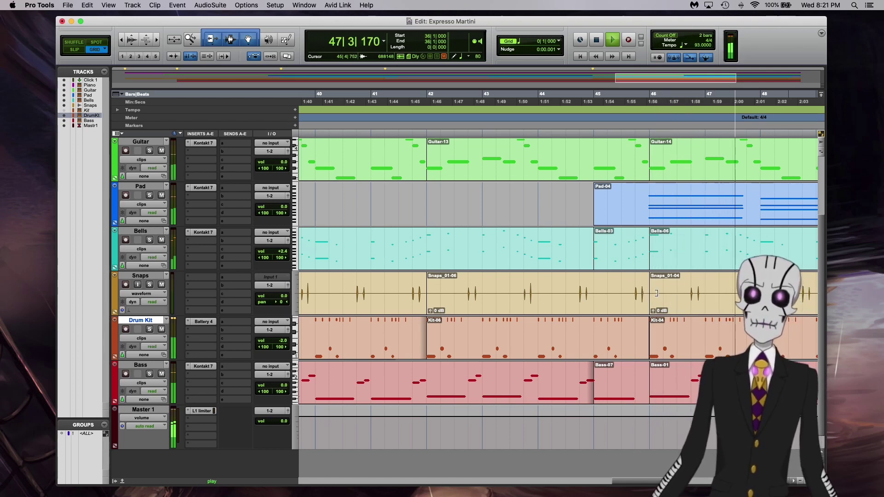
{"action": "scroll", "coordinate": [653, 292], "scroll_direction": "right", "scroll_amount": 5}
{"action": "scroll", "coordinate": [653, 293], "scroll_direction": "up", "scroll_amount": 3}
{"action": "scroll", "coordinate": [671, 290], "scroll_direction": "right", "scroll_amount": 2}
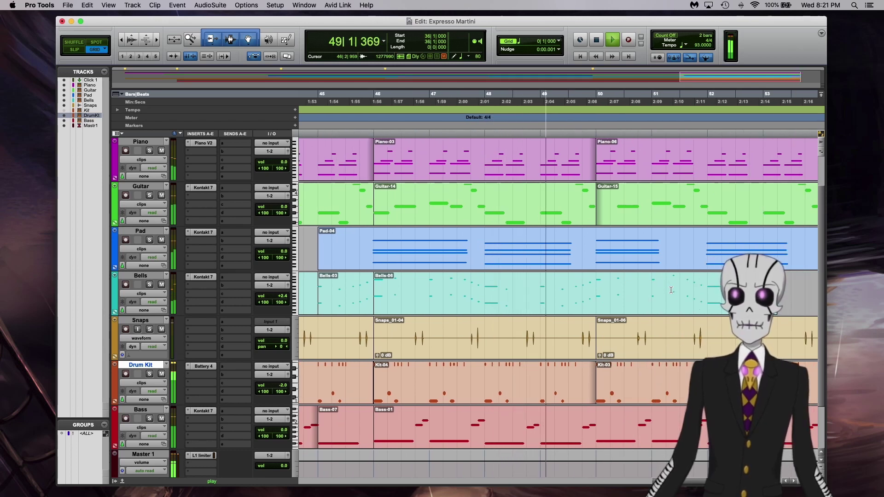
{"action": "scroll", "coordinate": [671, 290], "scroll_direction": "right", "scroll_amount": 3}
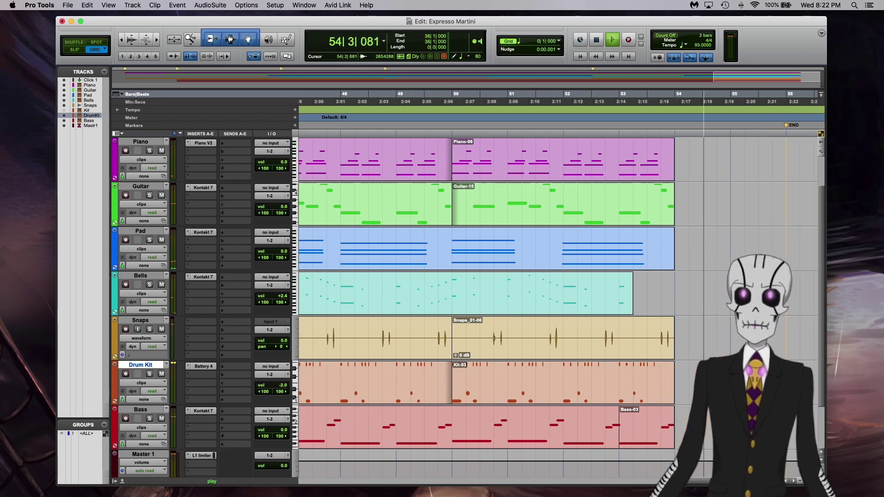
{"action": "key", "text": "space"}
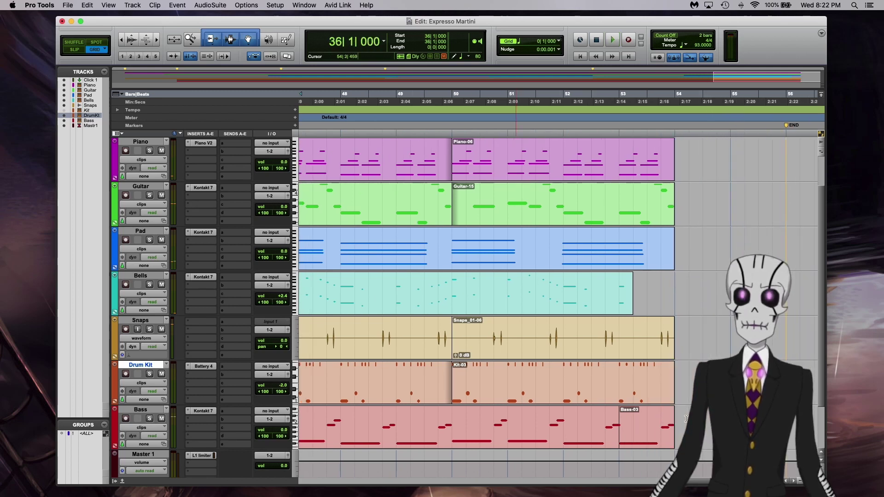
Step: Play the ending from 52|4|000 into bar 54 and stop playback
{"action": "left_click", "coordinate": [609, 117]}
{"action": "key", "text": "space"}
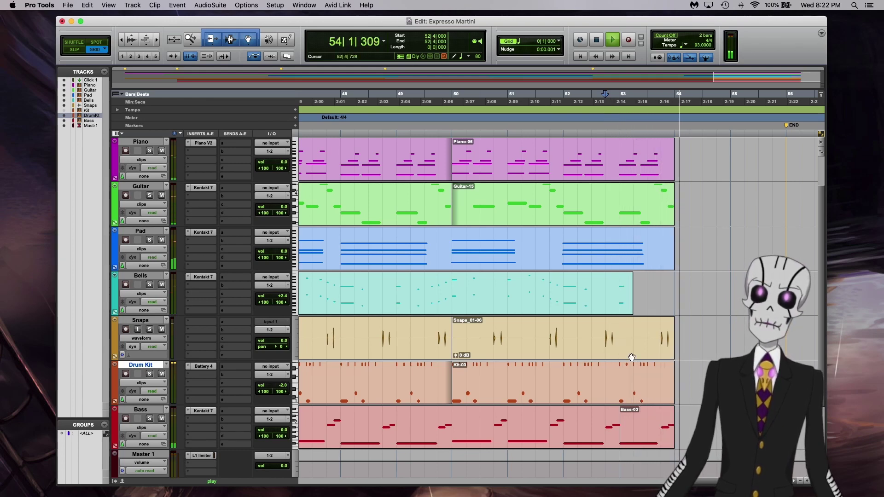
{"action": "key", "text": "space"}
Step: Open the final Bass clip in the MIDI Editor, delete the two short notes at the end of bar 53 and close the editor
{"action": "double_click", "coordinate": [653, 426]}
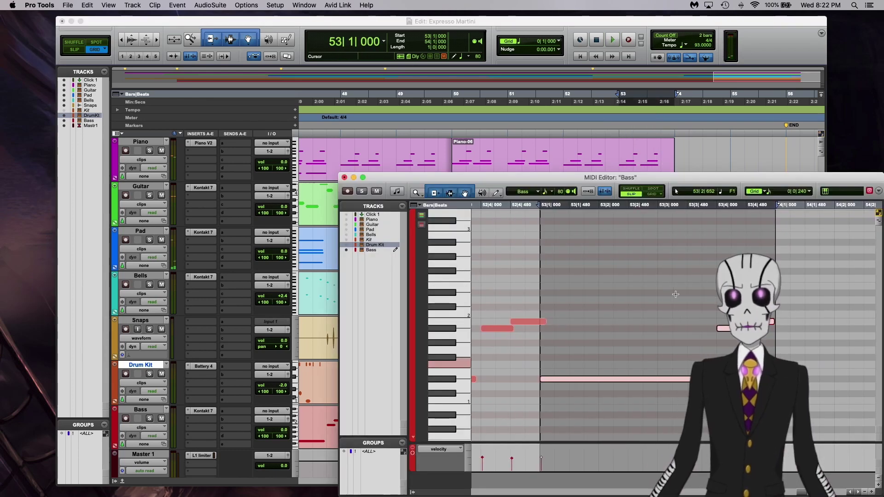
{"action": "left_click", "coordinate": [716, 317]}
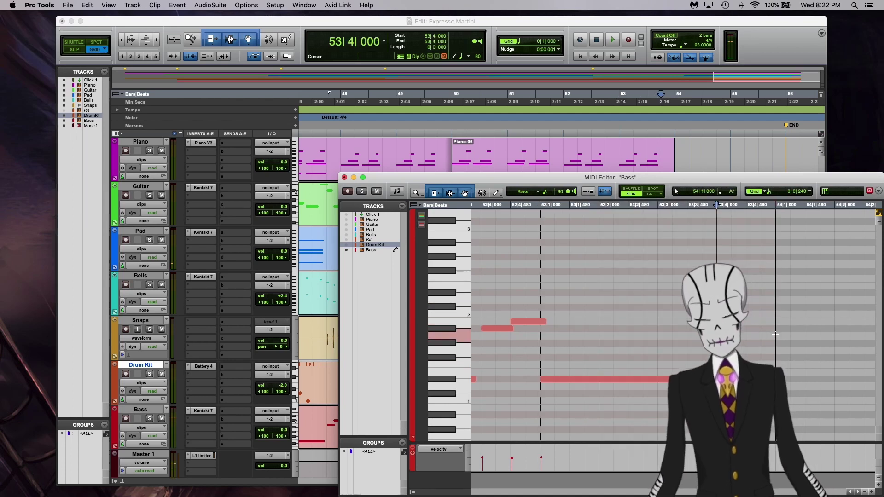
{"action": "left_click", "coordinate": [716, 379]}
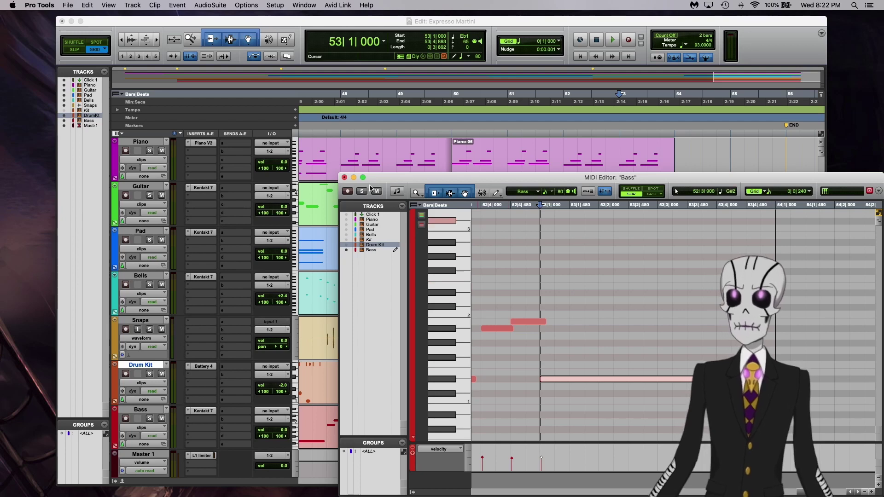
{"action": "left_click", "coordinate": [345, 177]}
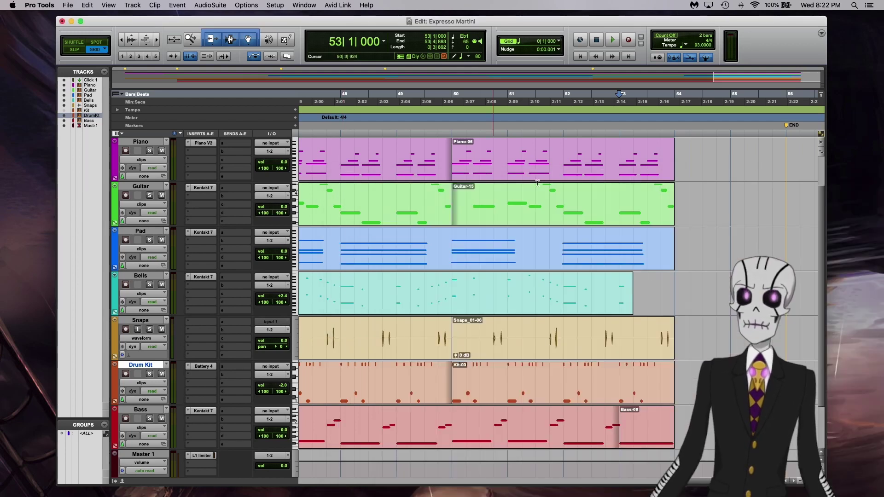
Step: Play the edited bass ending from 52|2|000 past bar 55 and stop playback
{"action": "left_click", "coordinate": [574, 112]}
{"action": "key", "text": "space"}
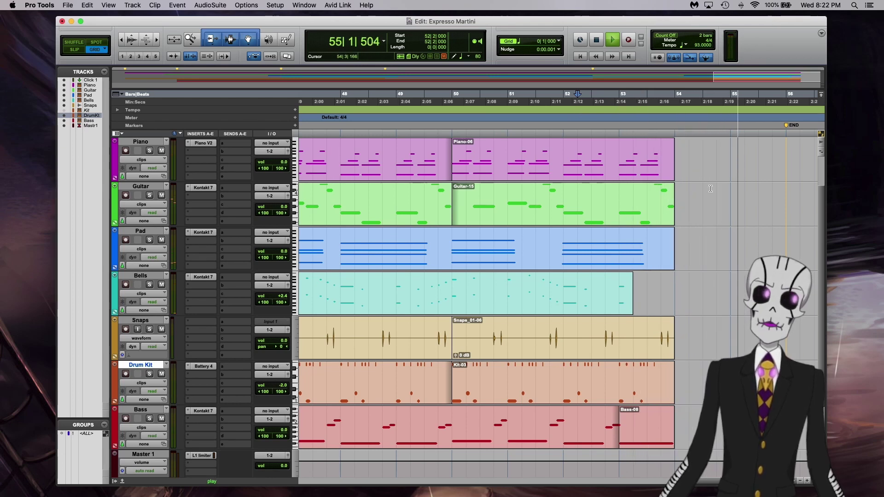
{"action": "key", "text": "space"}
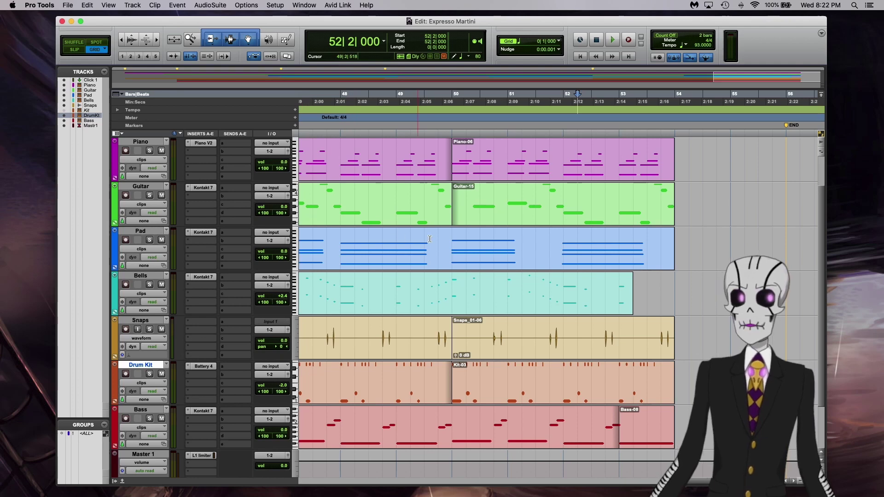
{"action": "scroll", "coordinate": [460, 207], "scroll_direction": "left", "scroll_amount": 15}
{"action": "scroll", "coordinate": [429, 239], "scroll_direction": "down", "scroll_amount": 2}
{"action": "scroll", "coordinate": [429, 238], "scroll_direction": "up", "scroll_amount": 1}
{"action": "scroll", "coordinate": [429, 239], "scroll_direction": "left", "scroll_amount": 20}
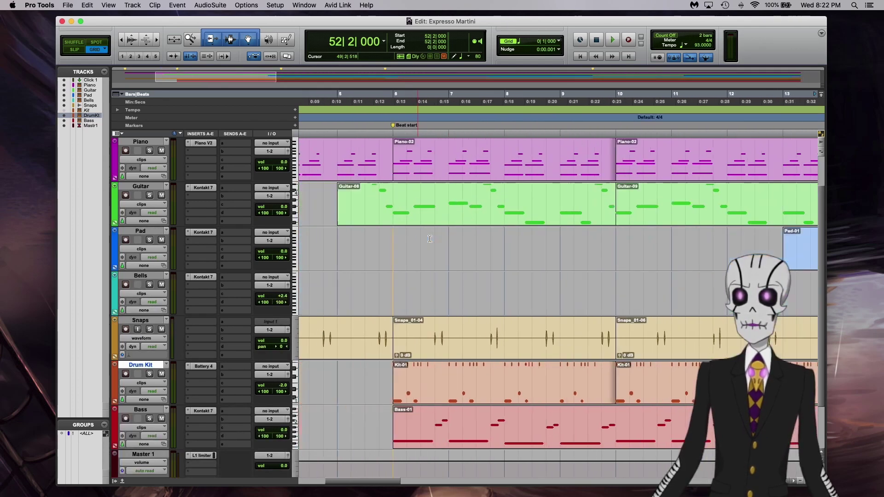
{"action": "scroll", "coordinate": [430, 239], "scroll_direction": "up", "scroll_amount": 1}
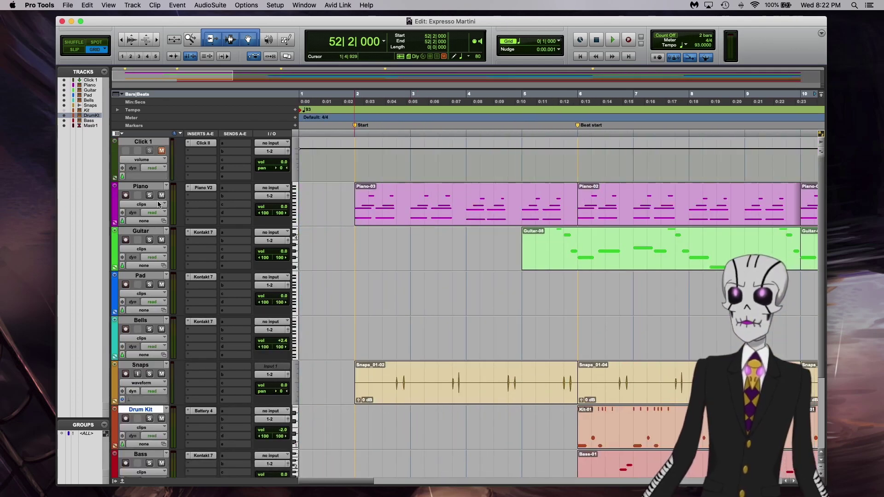
{"action": "scroll", "coordinate": [482, 269], "scroll_direction": "right", "scroll_amount": 5}
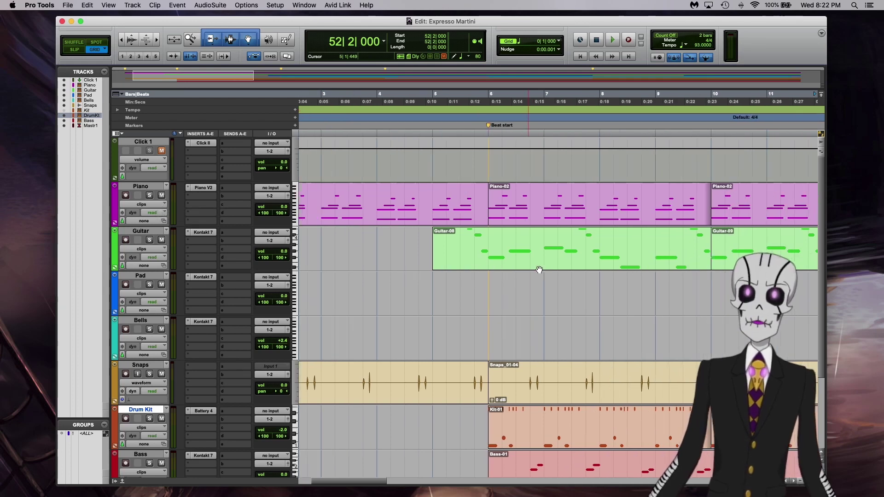
{"action": "scroll", "coordinate": [481, 269], "scroll_direction": "left", "scroll_amount": 5}
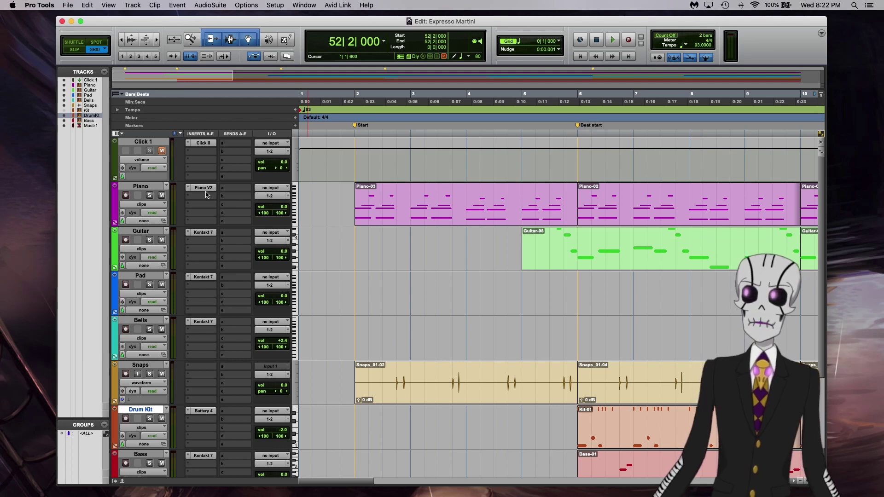
Step: Commit the Piano, Guitar, Pad, Bells and Bass tracks to audio offline, copying sends and group assignments and hiding and inactivating the source tracks
{"action": "left_click", "coordinate": [154, 189]}
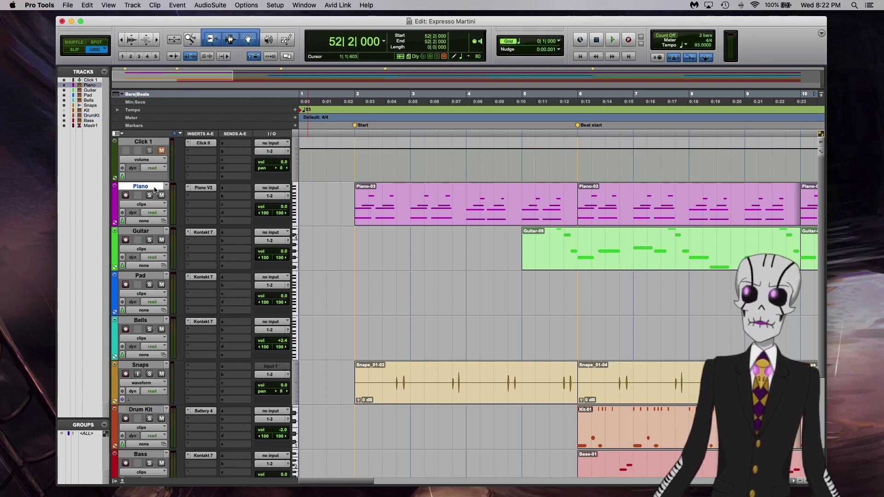
{"action": "left_click", "coordinate": [152, 232], "text": "shift"}
{"action": "left_click", "coordinate": [148, 277], "text": "shift"}
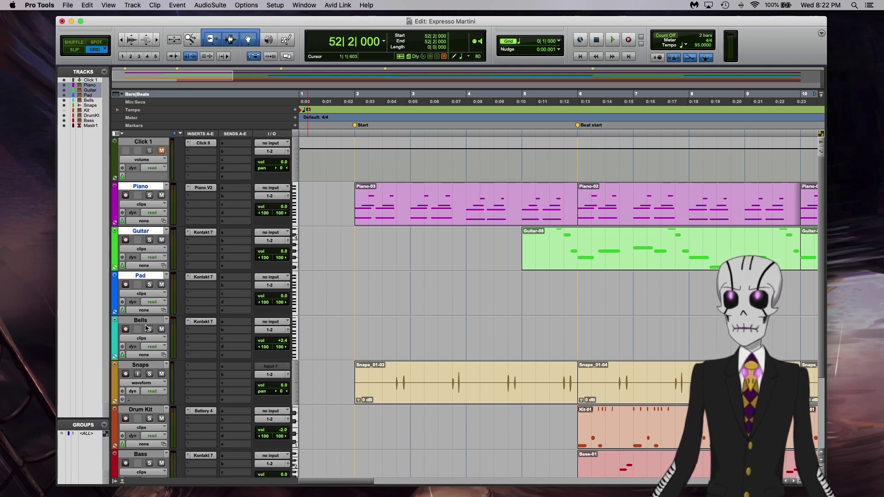
{"action": "left_click", "coordinate": [147, 324], "text": "shift"}
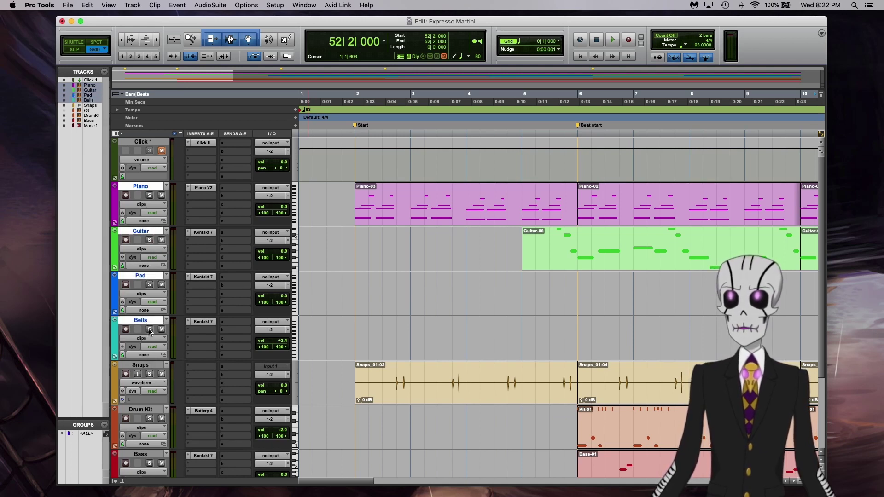
{"action": "scroll", "coordinate": [150, 327], "scroll_direction": "down", "scroll_amount": 1}
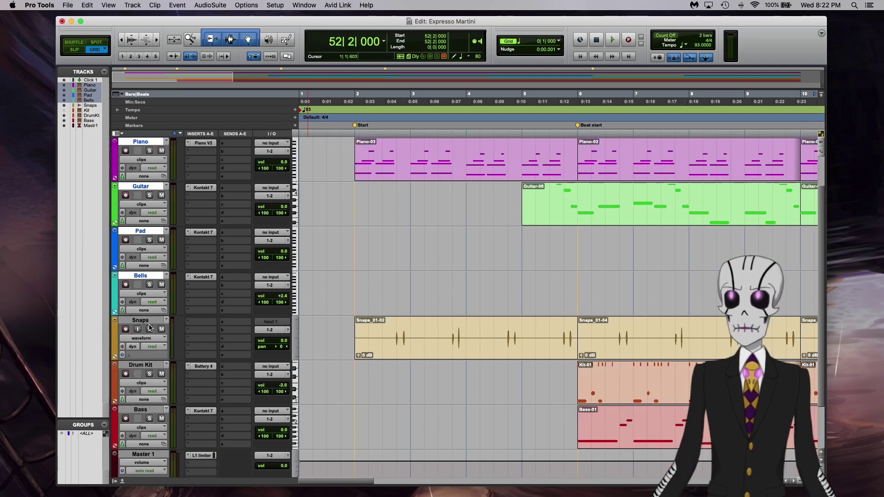
{"action": "left_click", "coordinate": [140, 410]}
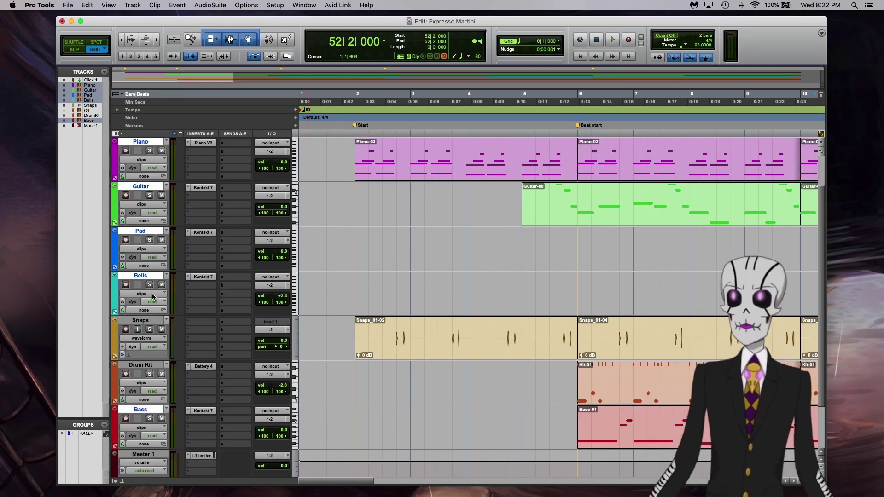
{"action": "right_click", "coordinate": [147, 278]}
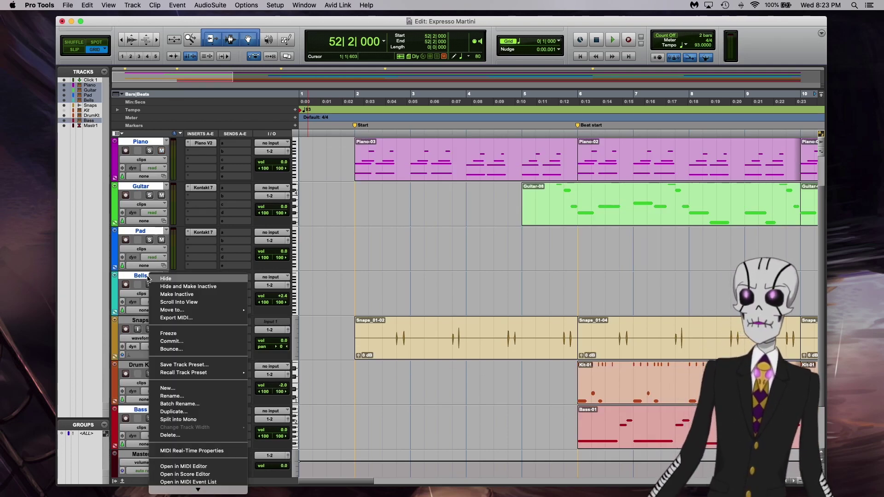
{"action": "left_click", "coordinate": [201, 341]}
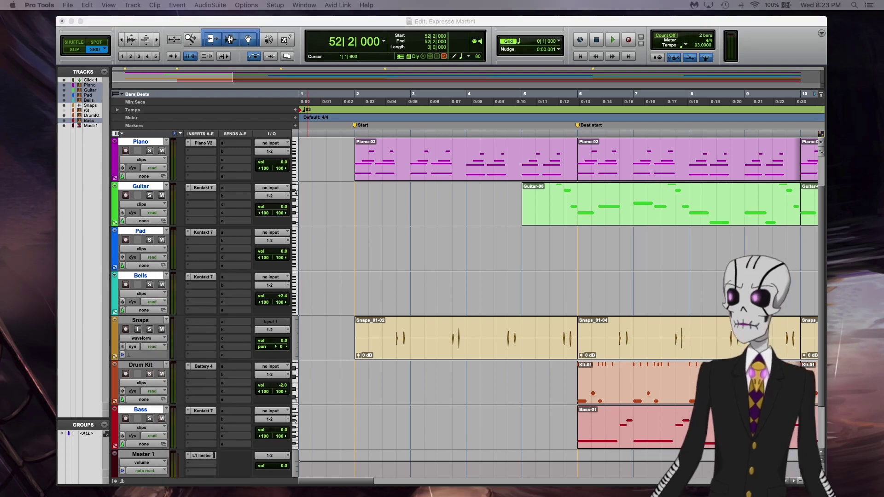
{"action": "left_click_drag", "start_coordinate": [413, 62], "coordinate": [206, 229]}
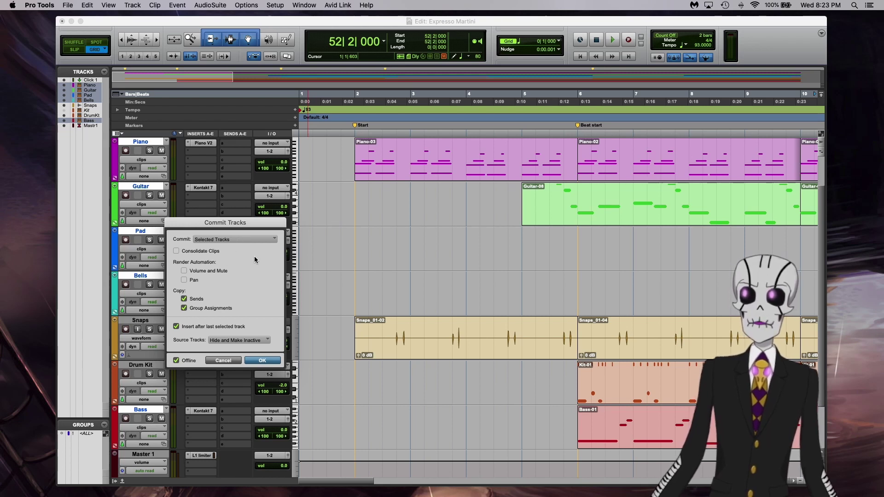
{"action": "left_click", "coordinate": [176, 251]}
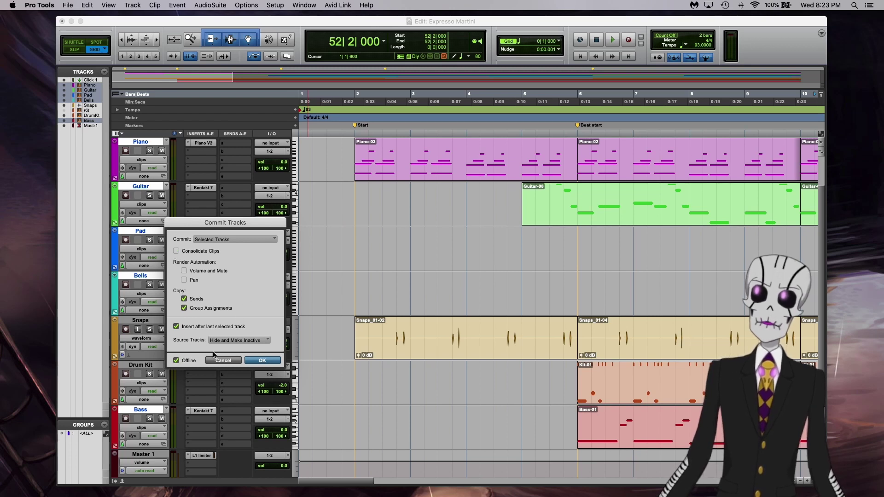
{"action": "left_click", "coordinate": [262, 361]}
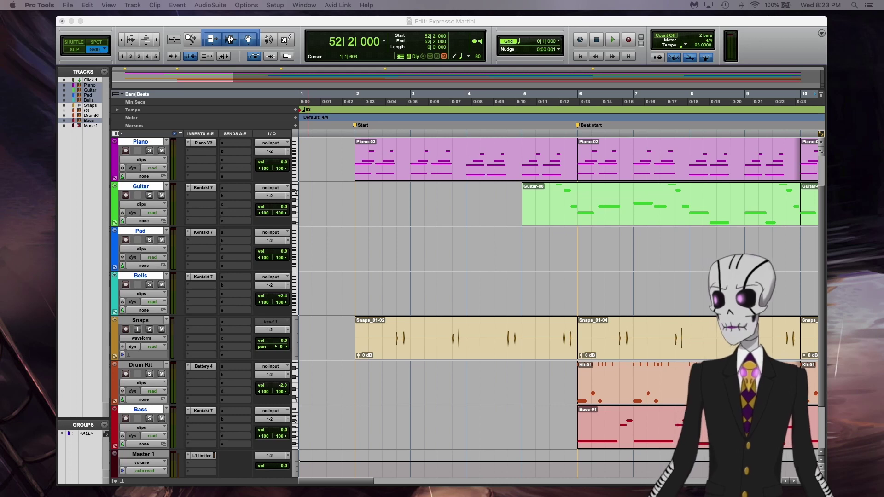
{"action": "left_click_drag", "start_coordinate": [334, 138], "coordinate": [331, 227]}
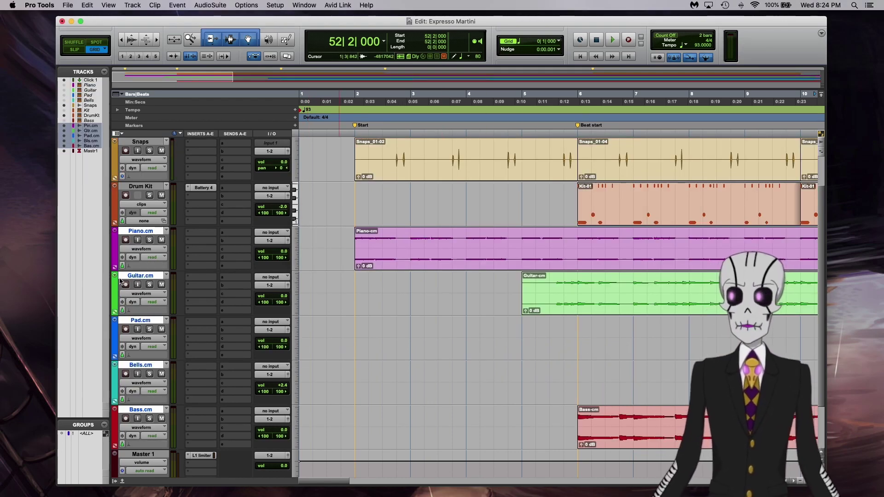
Step: Create three new stereo audio tracks directly below the Drum Kit track
{"action": "scroll", "coordinate": [157, 275], "scroll_direction": "up", "scroll_amount": 2}
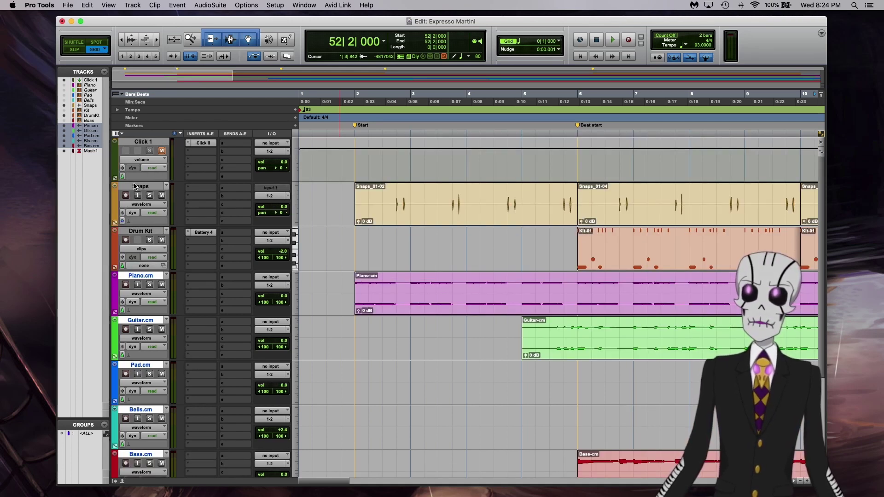
{"action": "scroll", "coordinate": [155, 362], "scroll_direction": "down", "scroll_amount": 4}
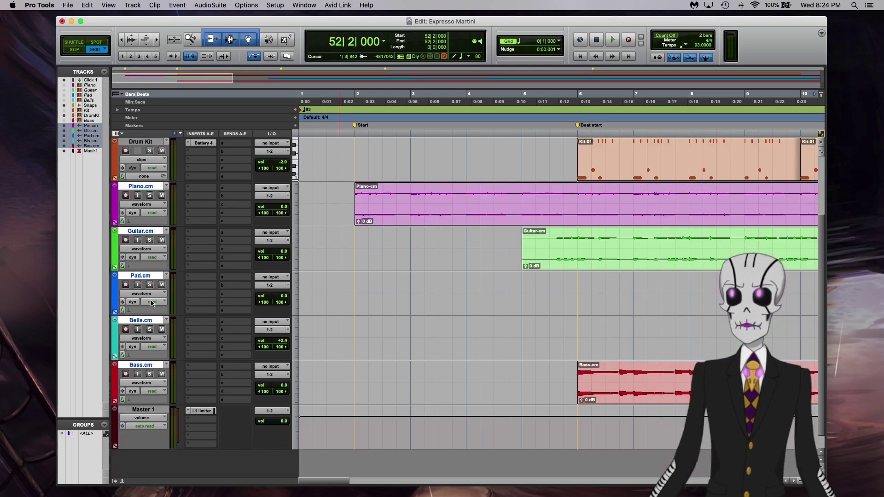
{"action": "scroll", "coordinate": [163, 330], "scroll_direction": "up", "scroll_amount": 4}
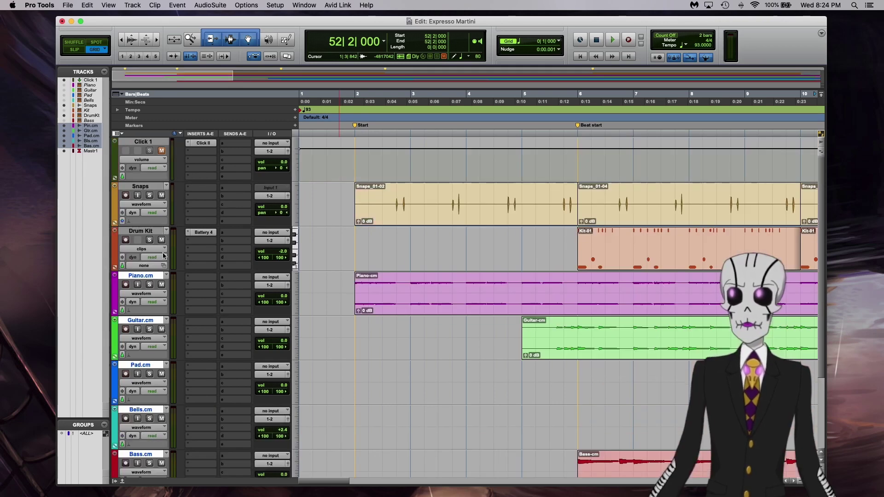
{"action": "left_click", "coordinate": [152, 231]}
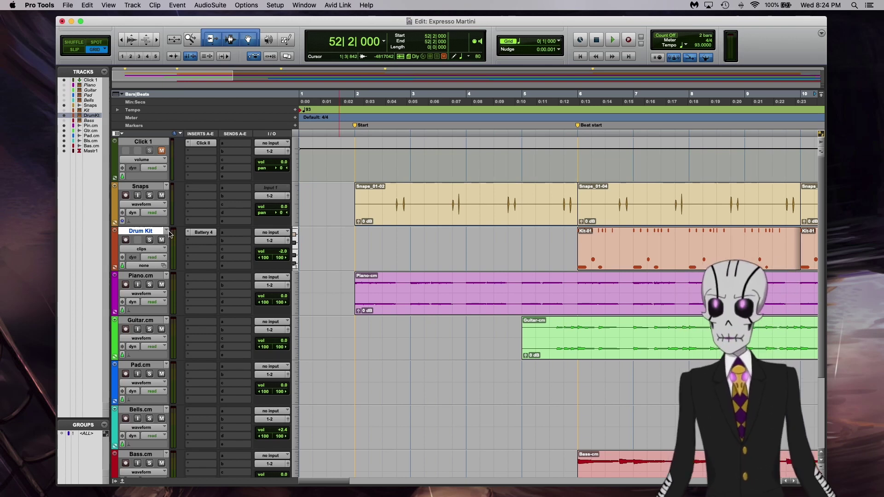
{"action": "left_click", "coordinate": [132, 6]}
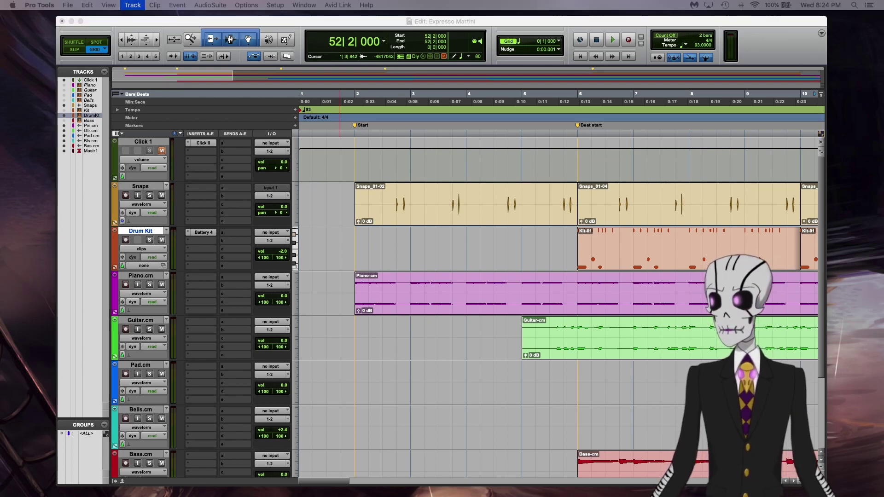
{"action": "key", "text": "super+shift+n"}
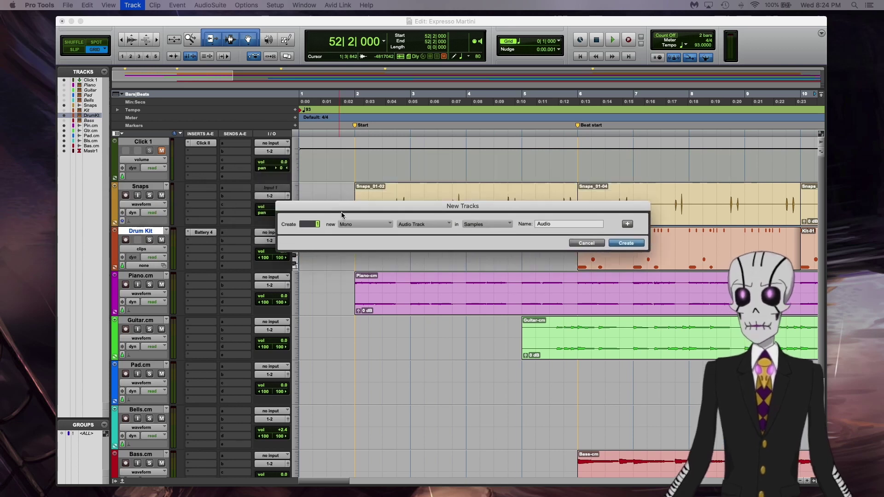
{"action": "left_click", "coordinate": [363, 232]}
{"action": "left_click", "coordinate": [362, 241]}
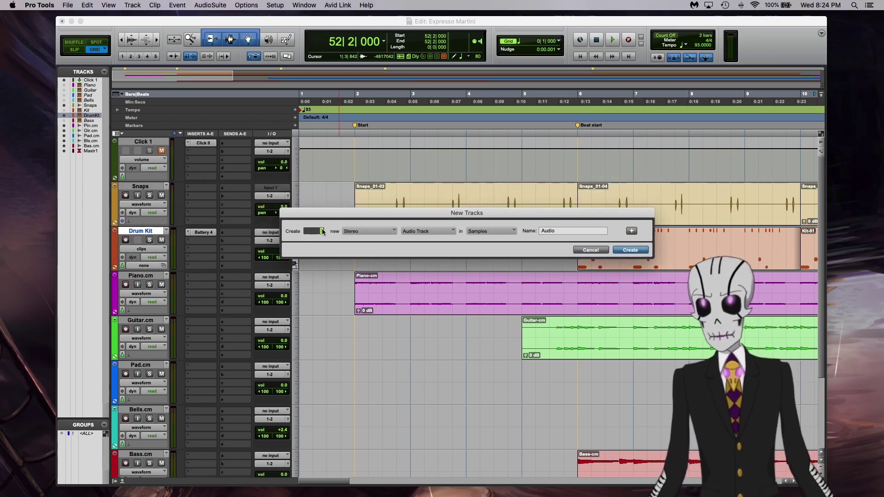
{"action": "type", "text": "3"}
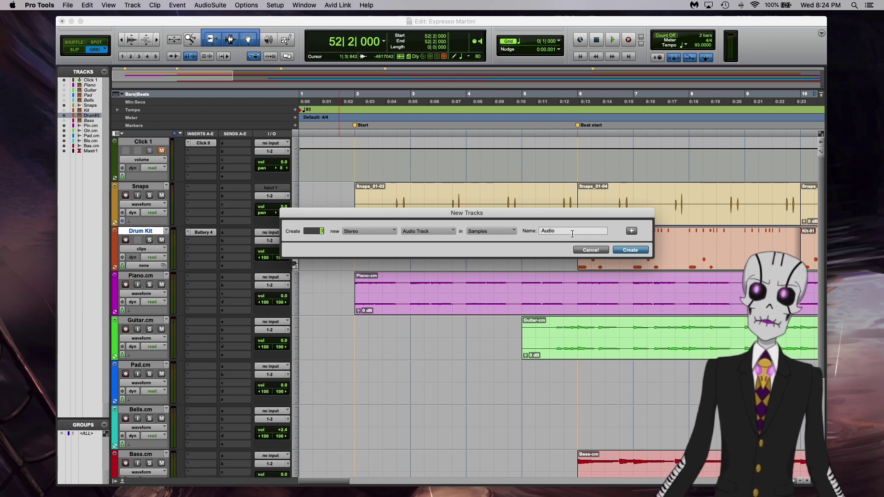
{"action": "left_click", "coordinate": [630, 251]}
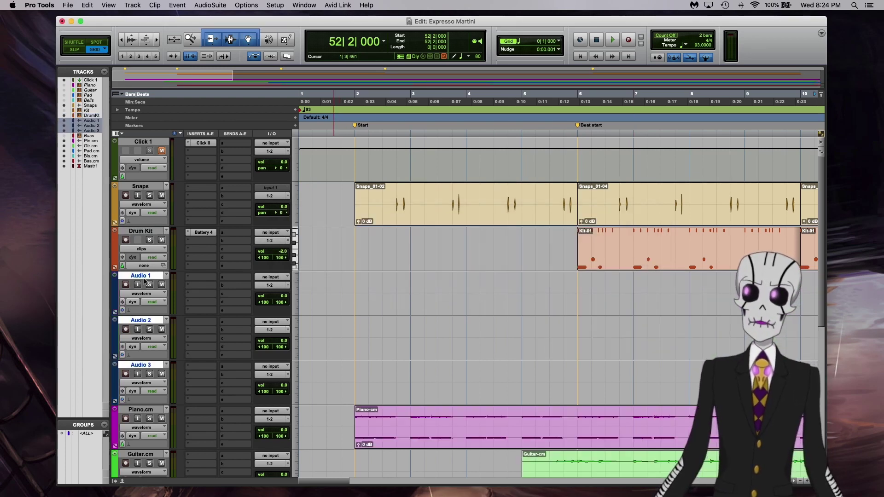
Step: Rename the three new audio tracks below the Drum Kit as Kick, Snare and HH
{"action": "left_click", "coordinate": [145, 232]}
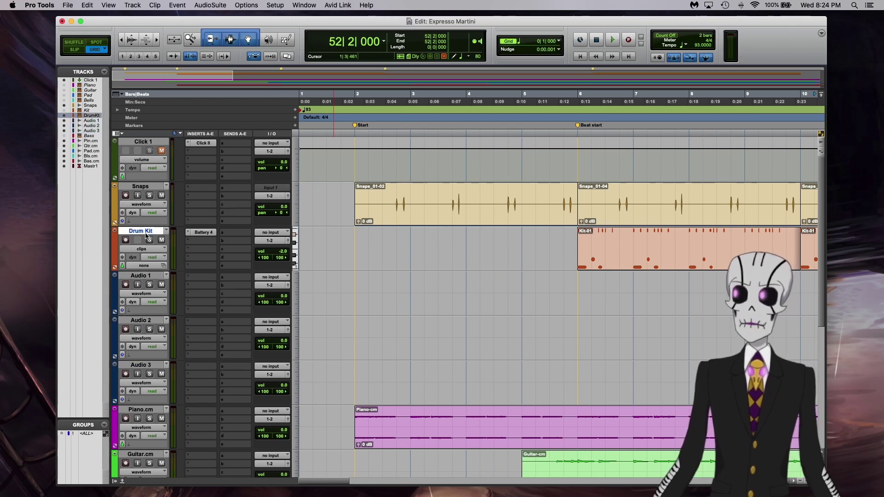
{"action": "left_click", "coordinate": [144, 276]}
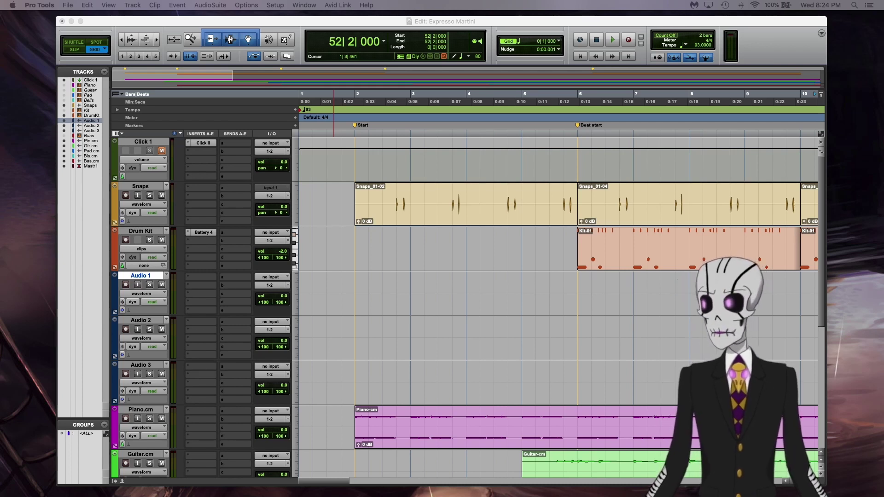
{"action": "left_click_drag", "start_coordinate": [545, 158], "coordinate": [509, 244]}
{"action": "left_click", "coordinate": [464, 355]}
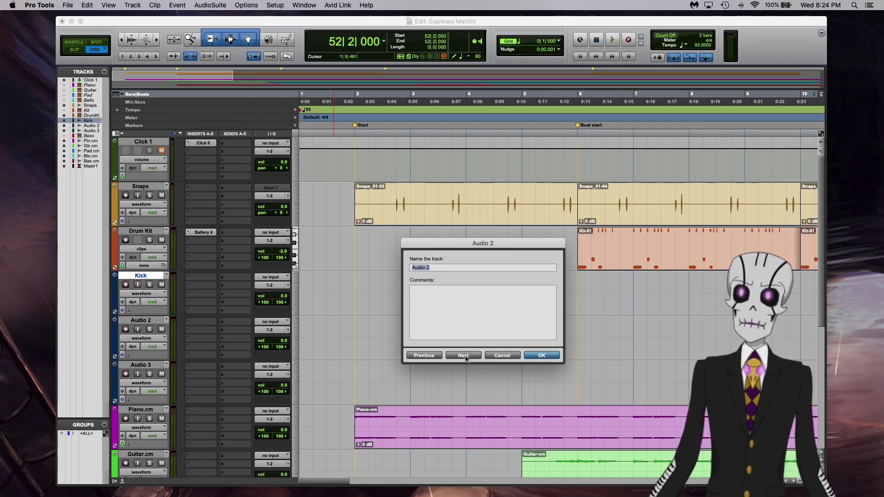
{"action": "type", "text": "Snare"}
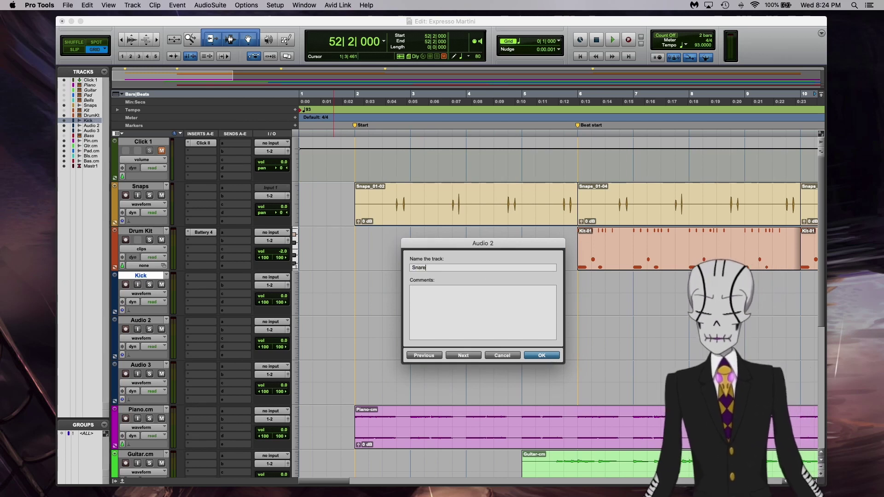
{"action": "left_click", "coordinate": [479, 354]}
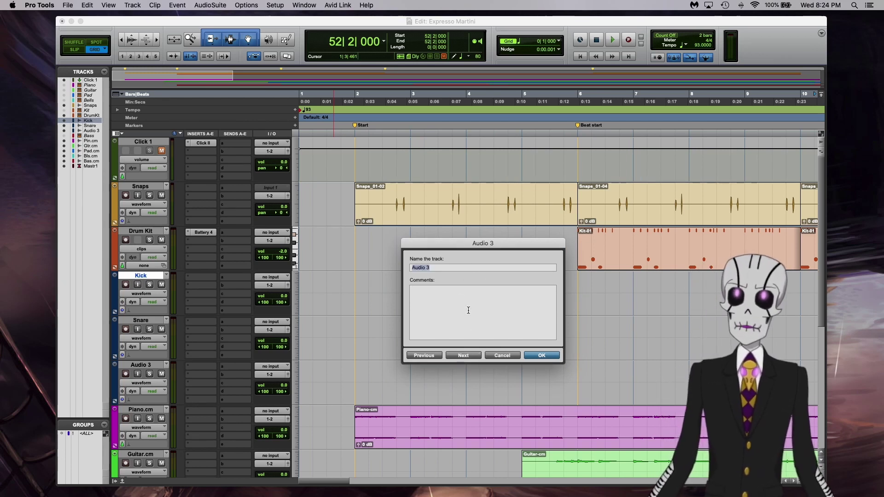
{"action": "type", "text": "HH"}
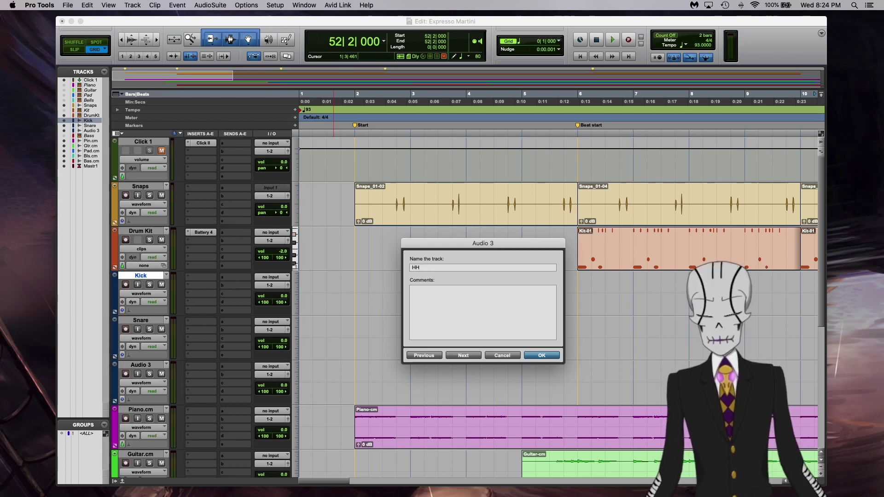
{"action": "left_click", "coordinate": [530, 355]}
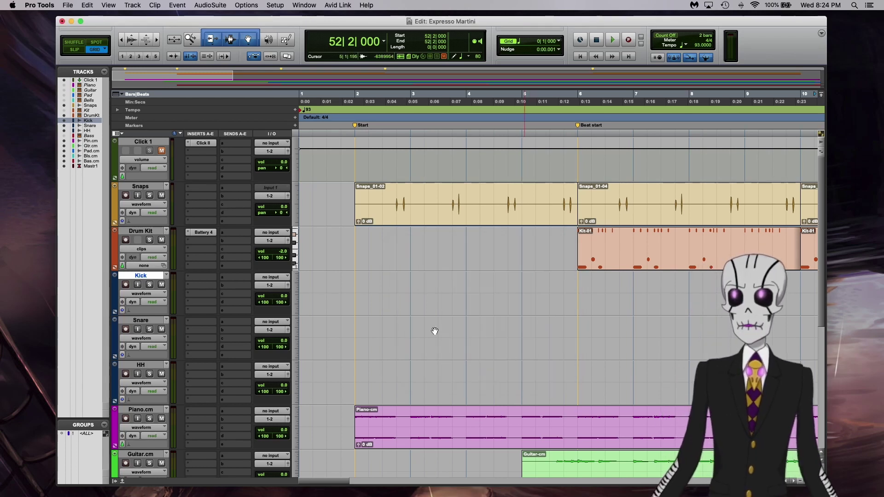
Step: Color the Kick, Snare and HH tracks the same orange-red as the Drum Kit track and close the color palette
{"action": "double_click", "coordinate": [116, 294]}
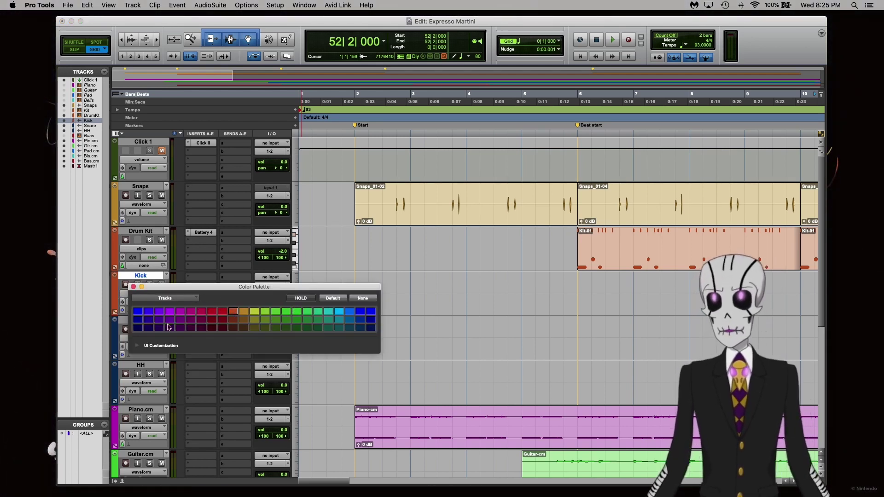
{"action": "left_click", "coordinate": [116, 337]}
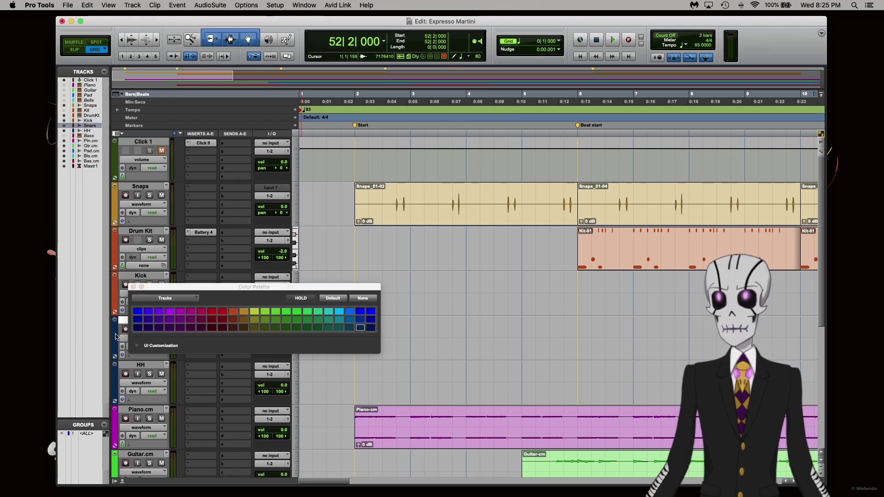
{"action": "left_click", "coordinate": [233, 312]}
{"action": "left_click", "coordinate": [117, 372]}
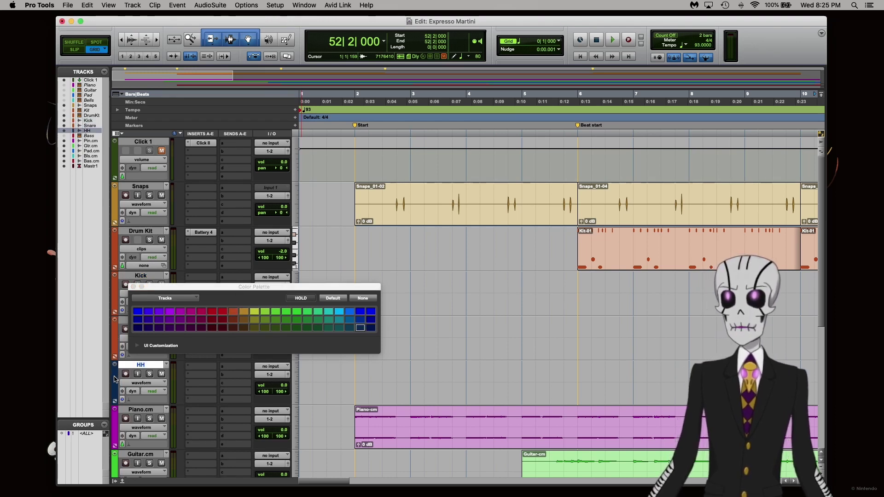
{"action": "left_click", "coordinate": [233, 312]}
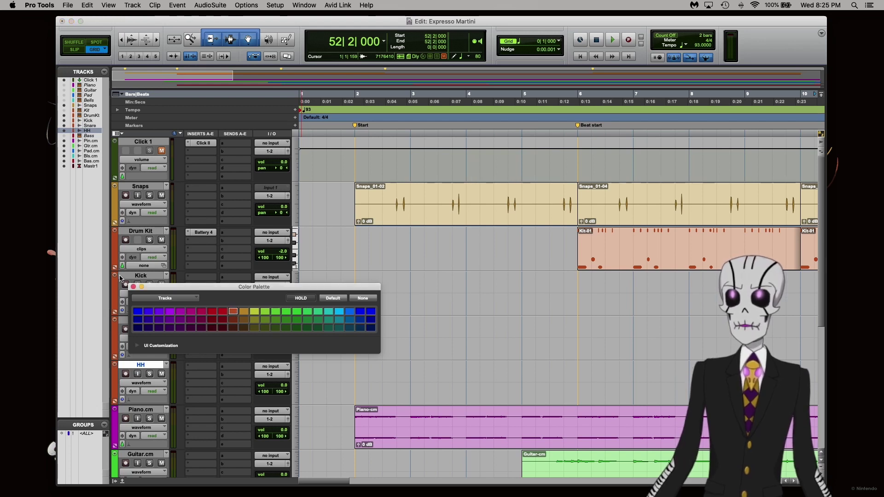
{"action": "left_click", "coordinate": [133, 287]}
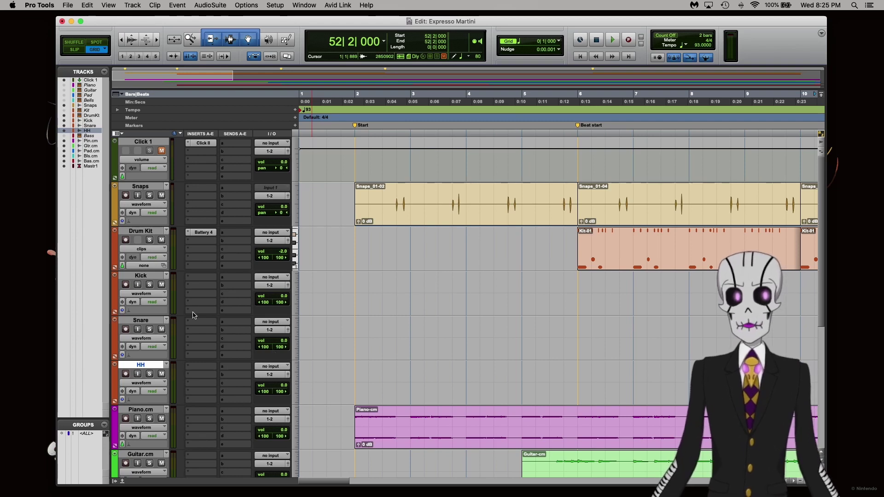
Step: Open the Drum Kit's Battery 4 instrument and audition its Kick BlackTiger 1 cell
{"action": "scroll", "coordinate": [131, 314], "scroll_direction": "down", "scroll_amount": 5}
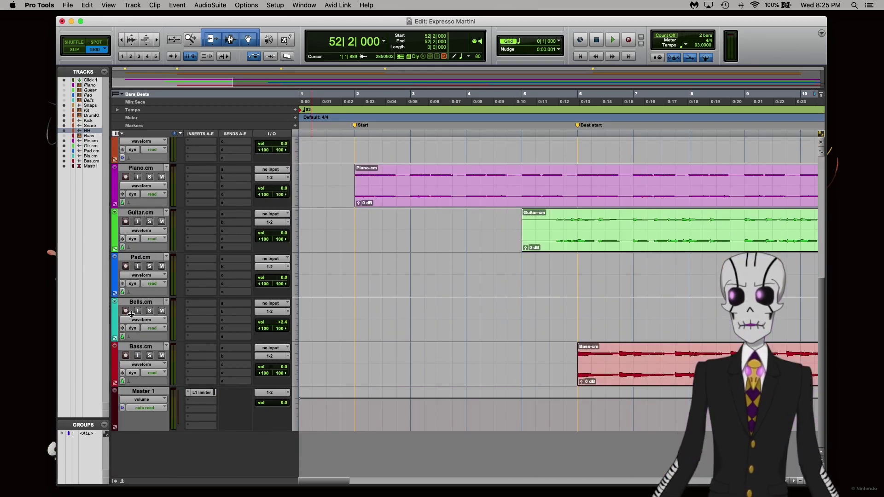
{"action": "scroll", "coordinate": [222, 268], "scroll_direction": "up", "scroll_amount": 4}
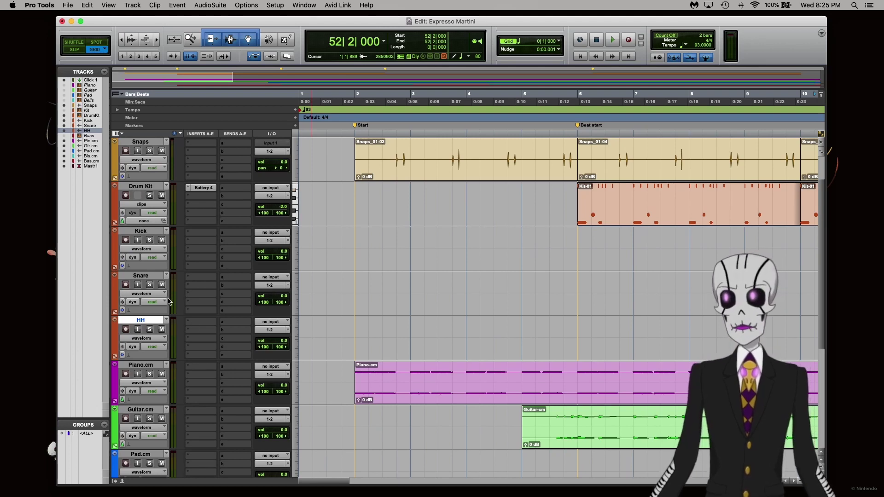
{"action": "scroll", "coordinate": [168, 301], "scroll_direction": "down", "scroll_amount": 2}
{"action": "scroll", "coordinate": [179, 317], "scroll_direction": "up", "scroll_amount": 3}
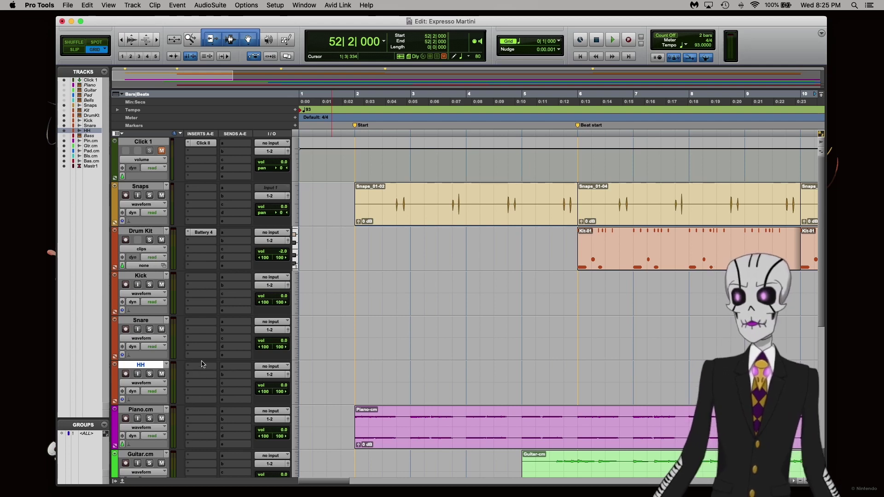
{"action": "left_click", "coordinate": [203, 232]}
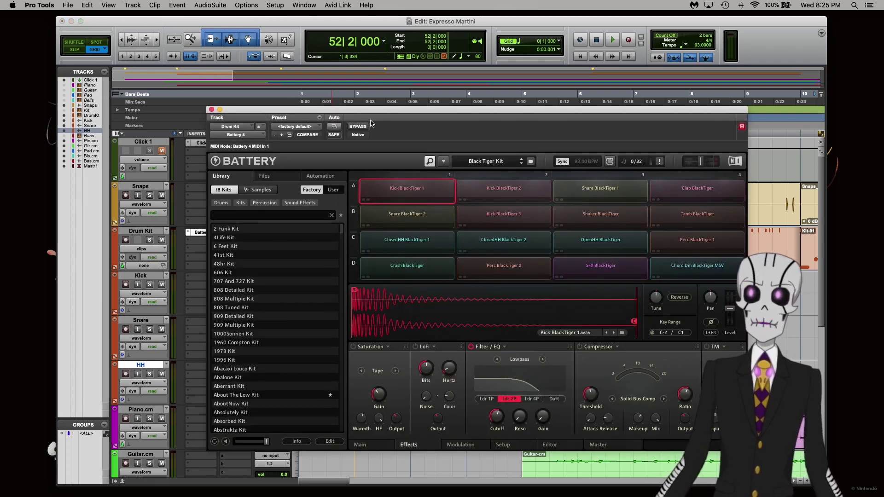
{"action": "left_click_drag", "start_coordinate": [376, 115], "coordinate": [449, 114]}
{"action": "left_click", "coordinate": [471, 188]}
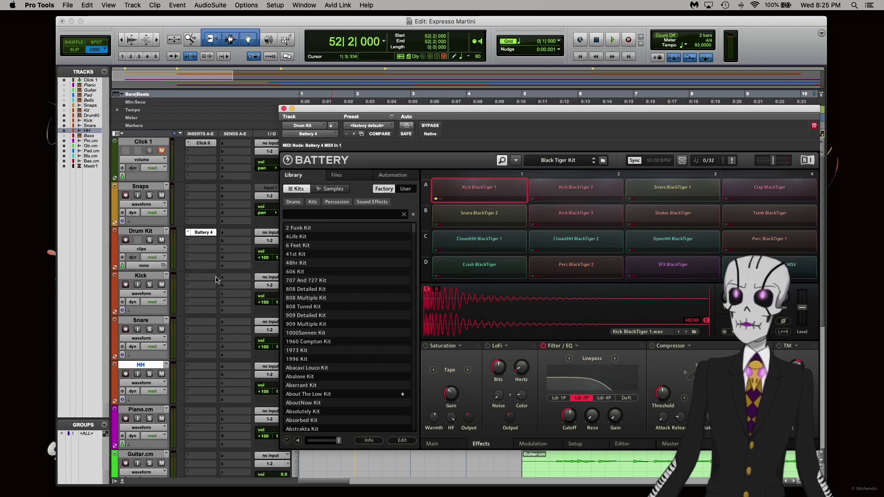
Step: Route the Drum Kit output to stereo Bus 7-8 and set the Kick track's input to the same bus
{"action": "left_click", "coordinate": [268, 239]}
{"action": "mouse_move", "coordinate": [276, 248]}
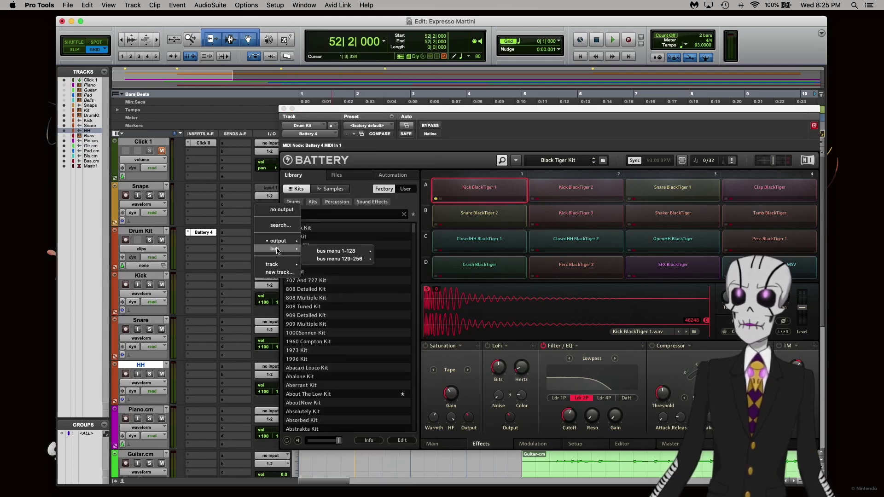
{"action": "mouse_move", "coordinate": [329, 255]}
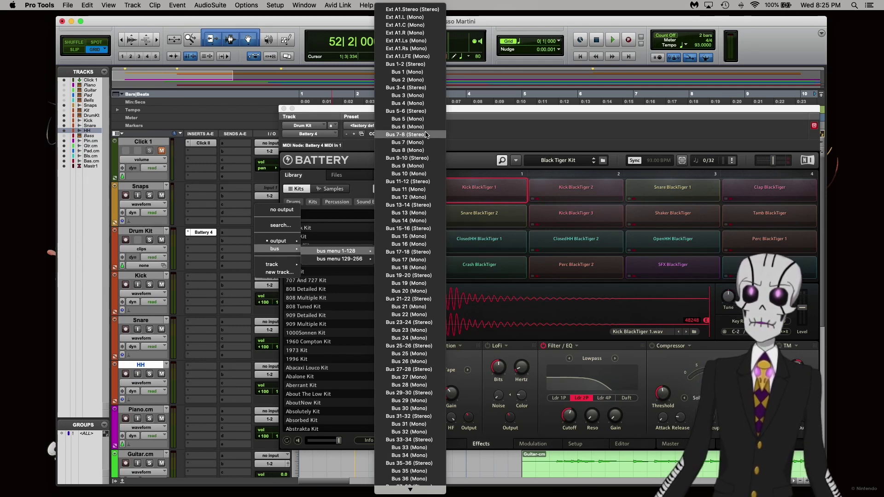
{"action": "left_click", "coordinate": [353, 222]}
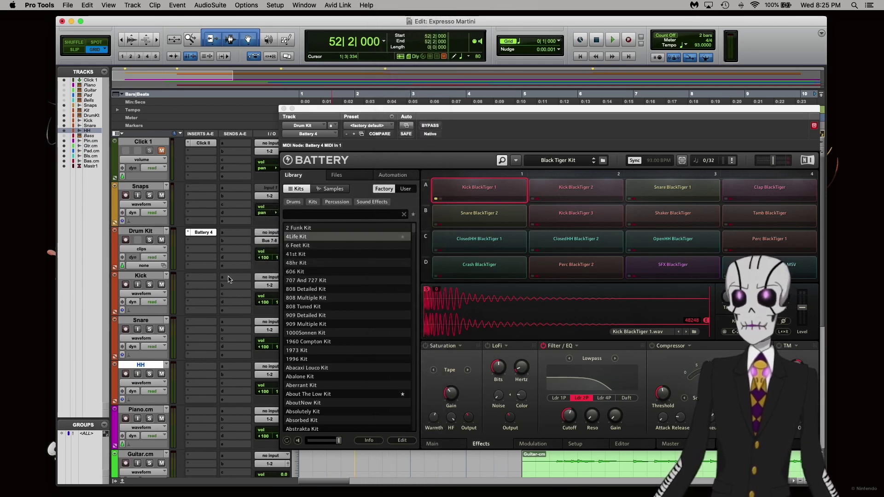
{"action": "left_click", "coordinate": [264, 278]}
{"action": "mouse_move", "coordinate": [284, 278]}
{"action": "mouse_move", "coordinate": [313, 279]}
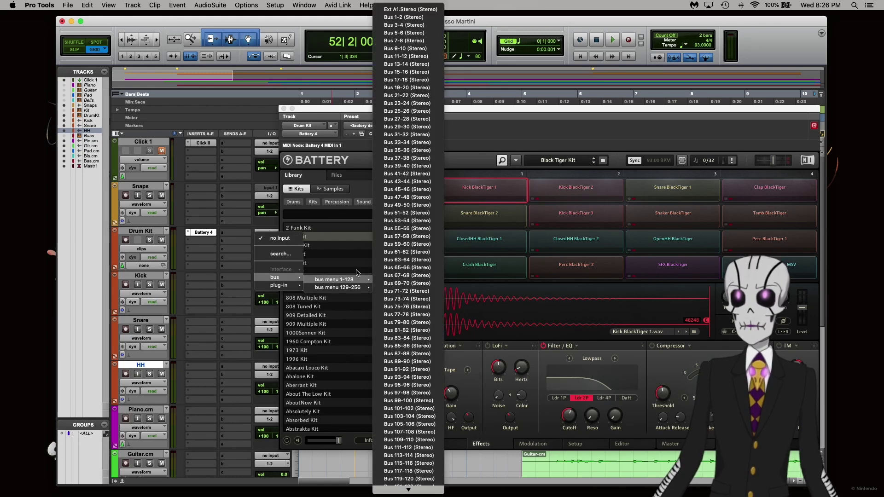
{"action": "left_click", "coordinate": [423, 42]}
Step: Record-enable the Kick track, audition the Kick BlackTiger 1 cell through it and move the Battery 4 window off the tracks
{"action": "left_click_drag", "start_coordinate": [347, 112], "coordinate": [377, 214]}
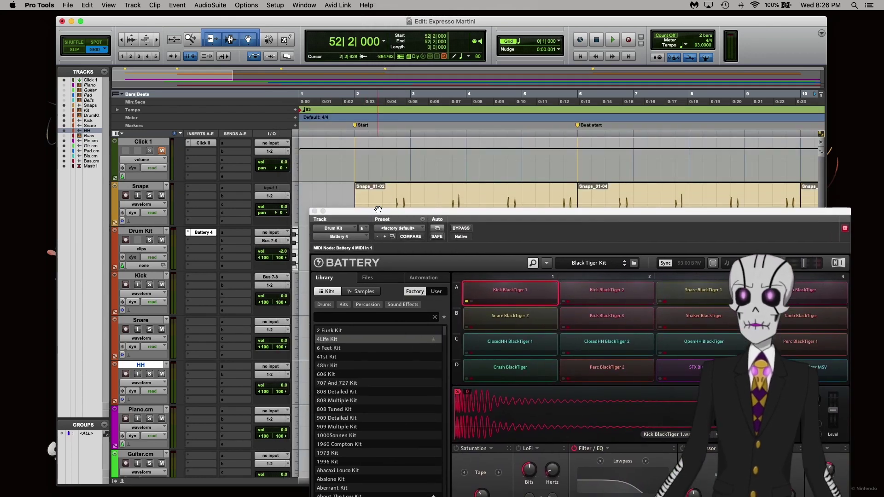
{"action": "left_click", "coordinate": [497, 293]}
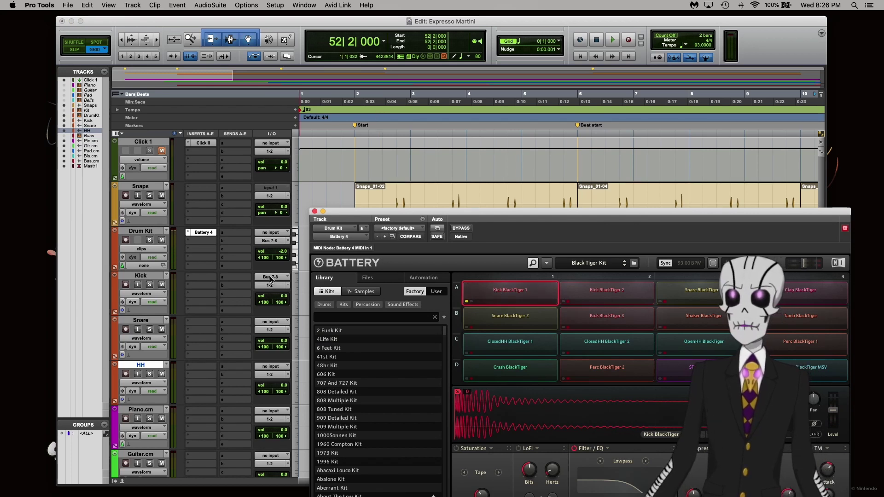
{"action": "left_click", "coordinate": [136, 285]}
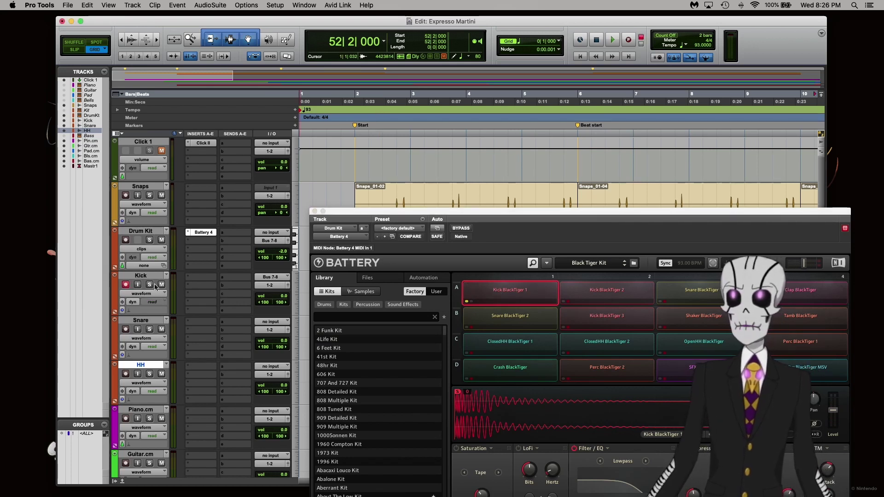
{"action": "left_click", "coordinate": [530, 289]}
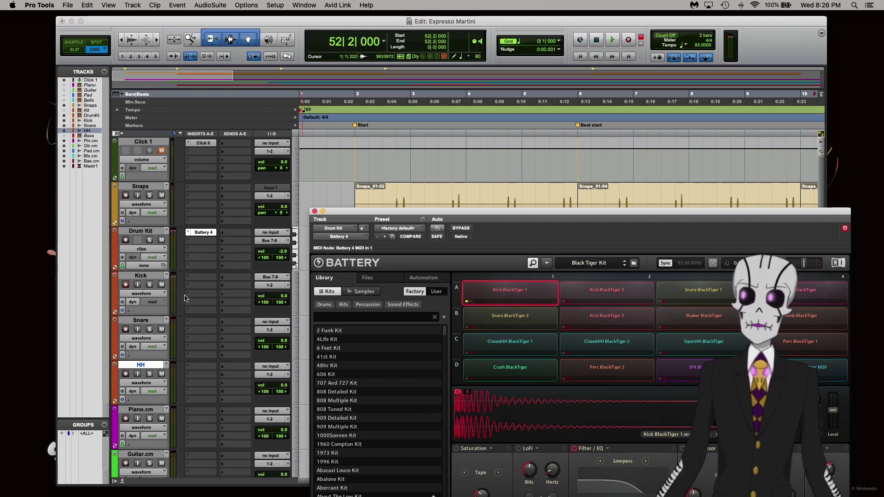
{"action": "left_click_drag", "start_coordinate": [404, 212], "coordinate": [0, 239]}
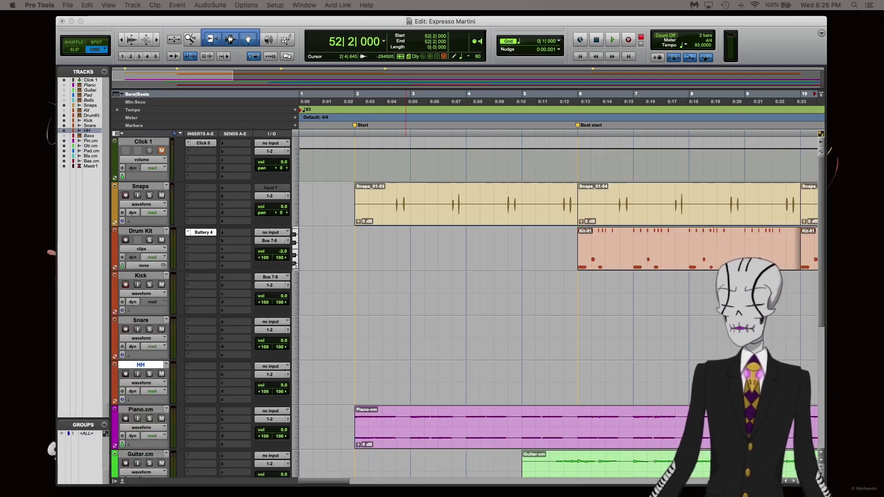
Step: Record the soloed kick onto the Kick track from bar 5 until just past bar 54
{"action": "scroll", "coordinate": [444, 157], "scroll_direction": "right", "scroll_amount": 5}
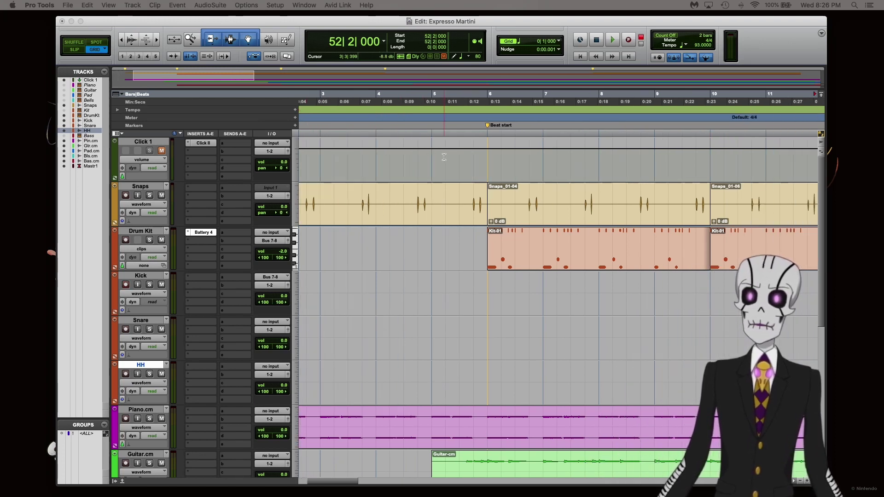
{"action": "left_click", "coordinate": [431, 127]}
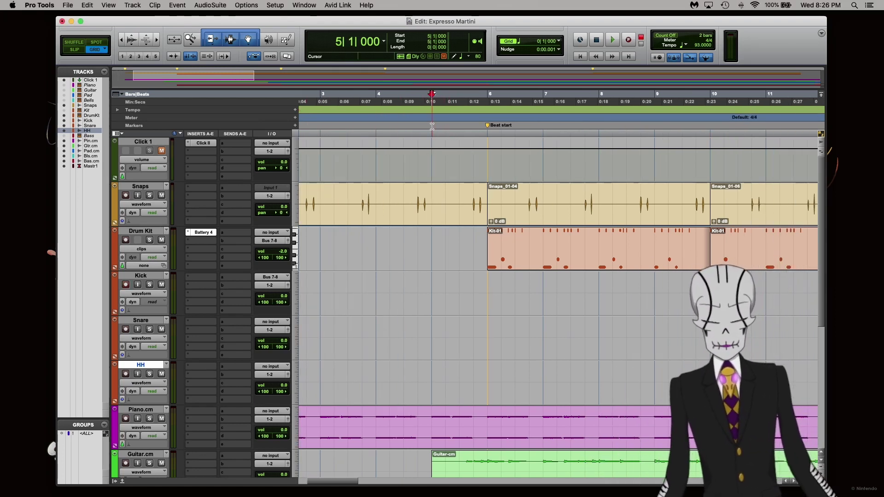
{"action": "key", "text": "super+space"}
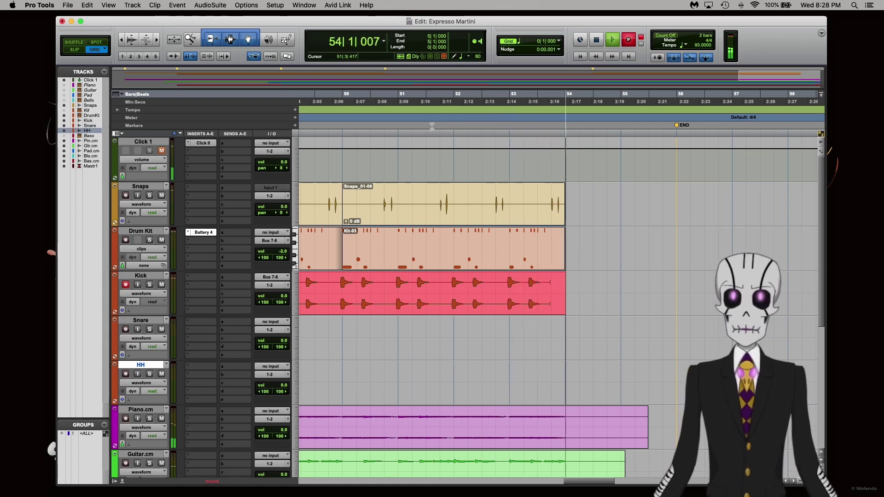
{"action": "key", "text": "space"}
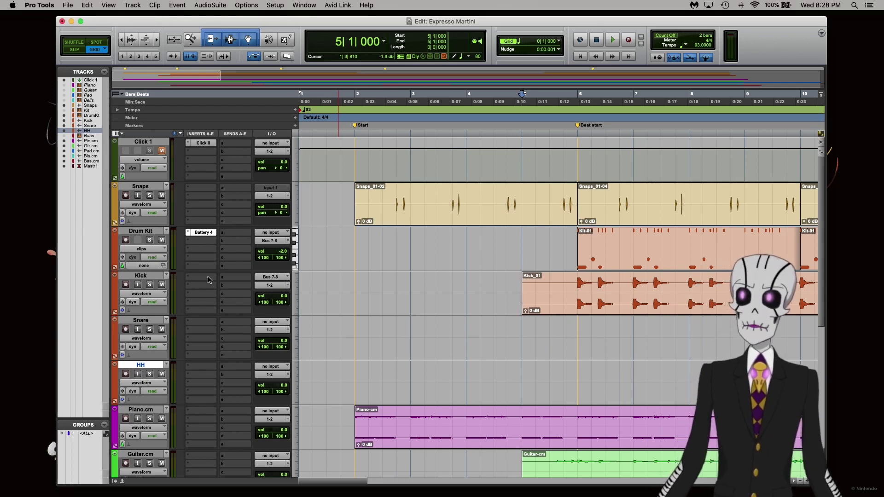
Step: Set the Snare and HH track inputs to stereo Bus 7-8 and record-enable the Snare track
{"action": "left_click", "coordinate": [282, 326]}
{"action": "mouse_move", "coordinate": [275, 326]}
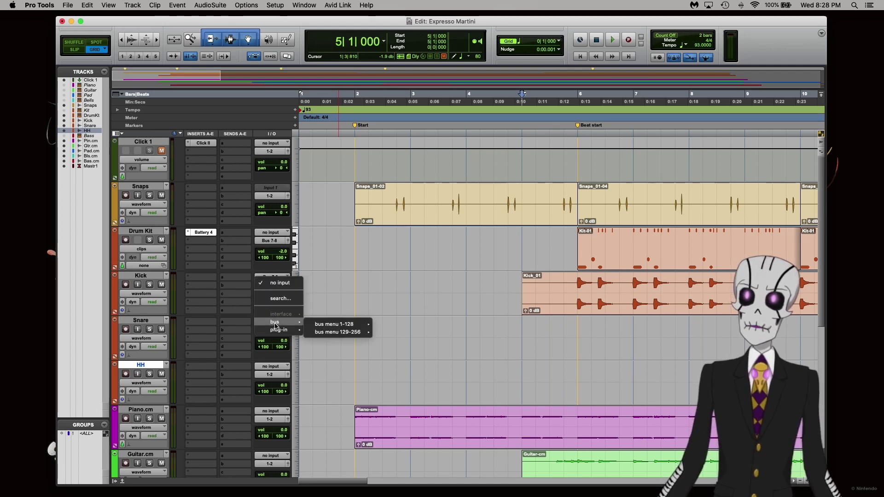
{"action": "mouse_move", "coordinate": [322, 328]}
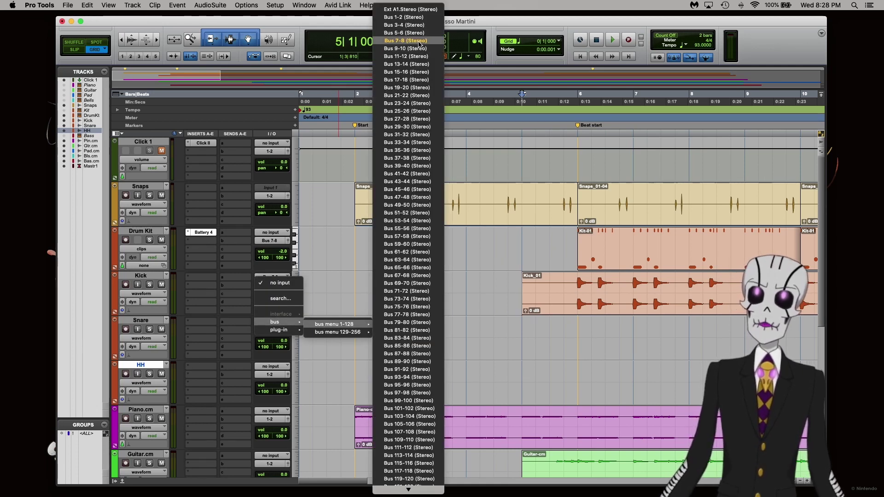
{"action": "left_click", "coordinate": [409, 57]}
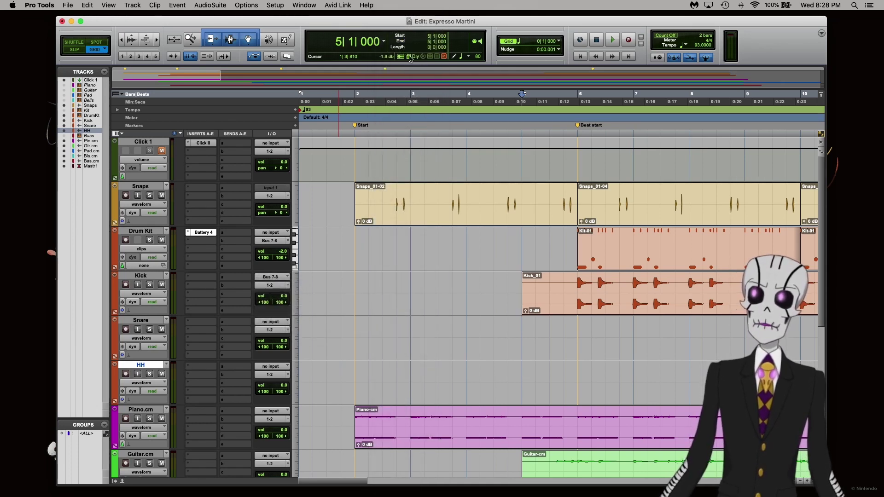
{"action": "left_click", "coordinate": [266, 369]}
{"action": "mouse_move", "coordinate": [276, 366]}
{"action": "mouse_move", "coordinate": [348, 368]}
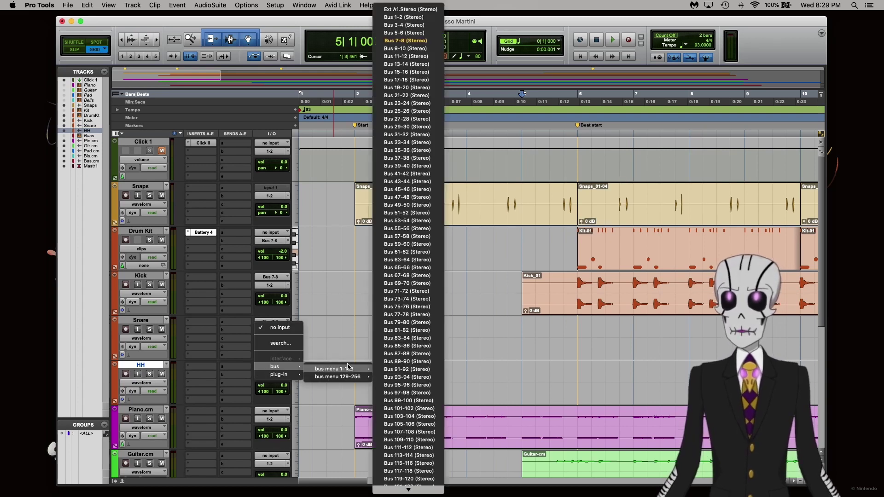
{"action": "left_click", "coordinate": [422, 40]}
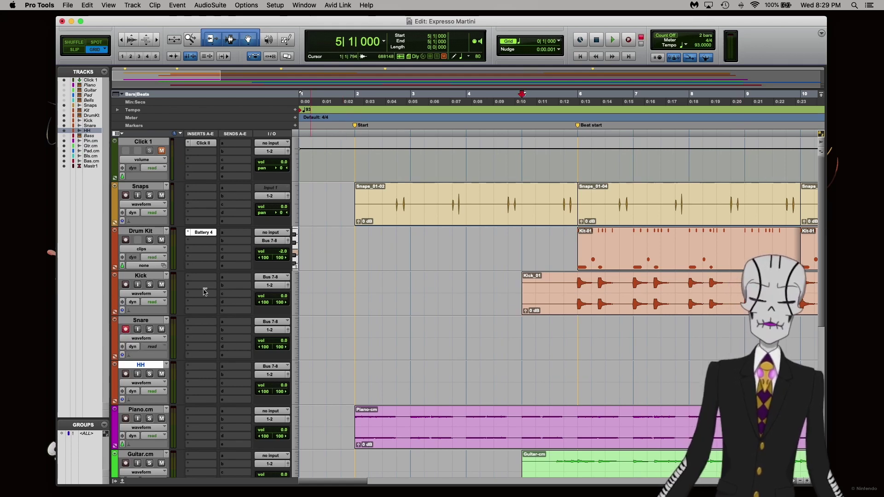
Step: In the Drum Kit's Battery 4, unsolo Kick BlackTiger 1, solo Snare BlackTiger 1 and move the plug-in window off the tracks
{"action": "left_click", "coordinate": [203, 232]}
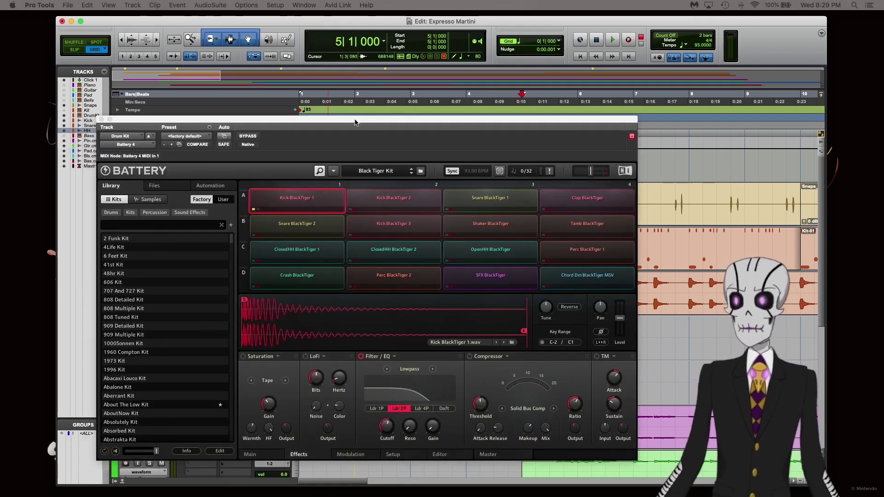
{"action": "left_click", "coordinate": [309, 232]}
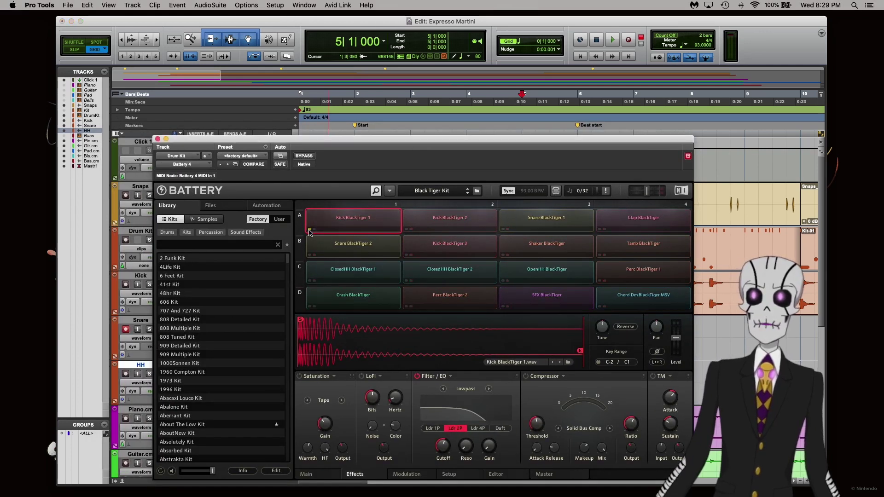
{"action": "left_click", "coordinate": [504, 230]}
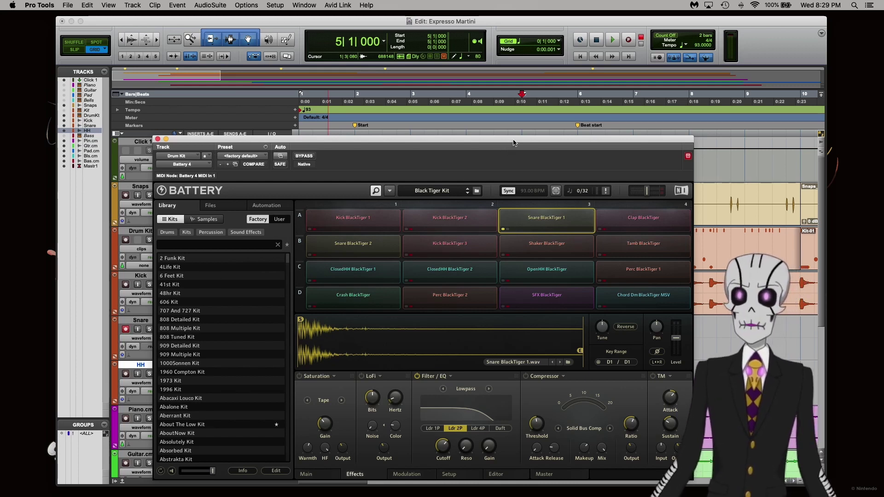
{"action": "left_click_drag", "start_coordinate": [513, 143], "coordinate": [449, 344]}
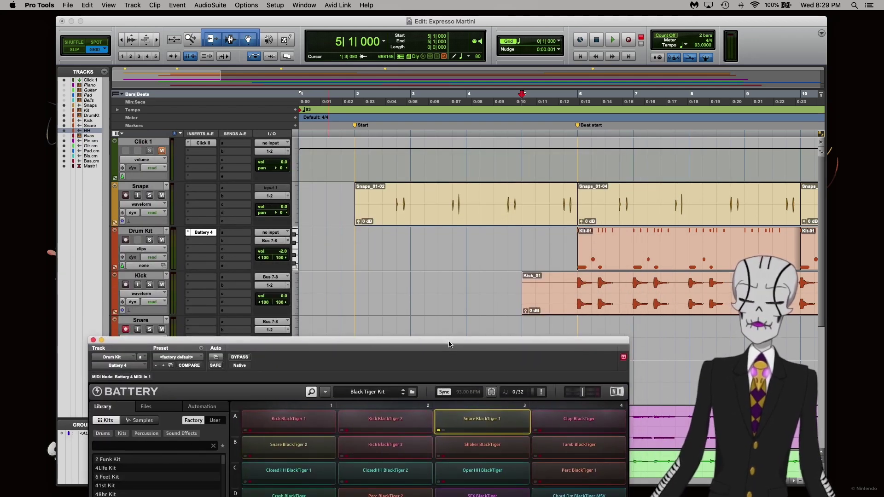
Step: Record the soloed snare onto the Snare track from bar 5 until past bar 54 and check the start of the take
{"action": "key", "text": "F12"}
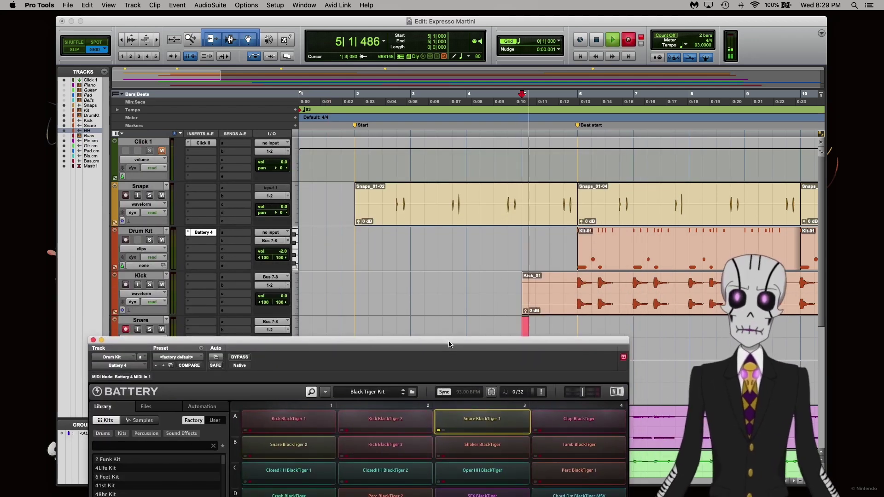
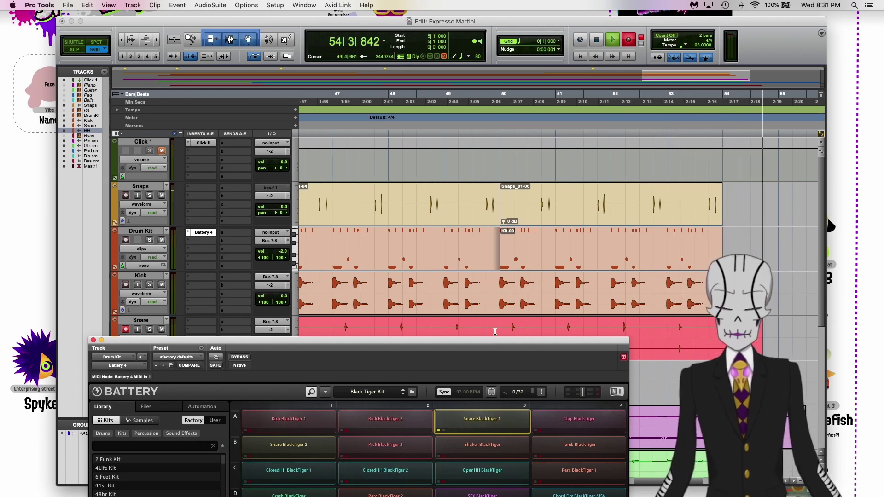
{"action": "key", "text": "space"}
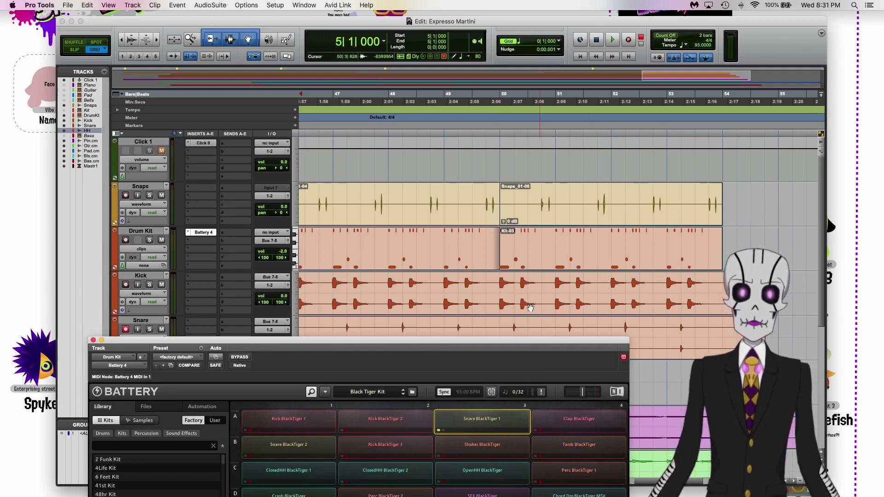
{"action": "scroll", "coordinate": [530, 308], "scroll_direction": "left", "scroll_amount": 15}
{"action": "scroll", "coordinate": [530, 307], "scroll_direction": "down", "scroll_amount": 2}
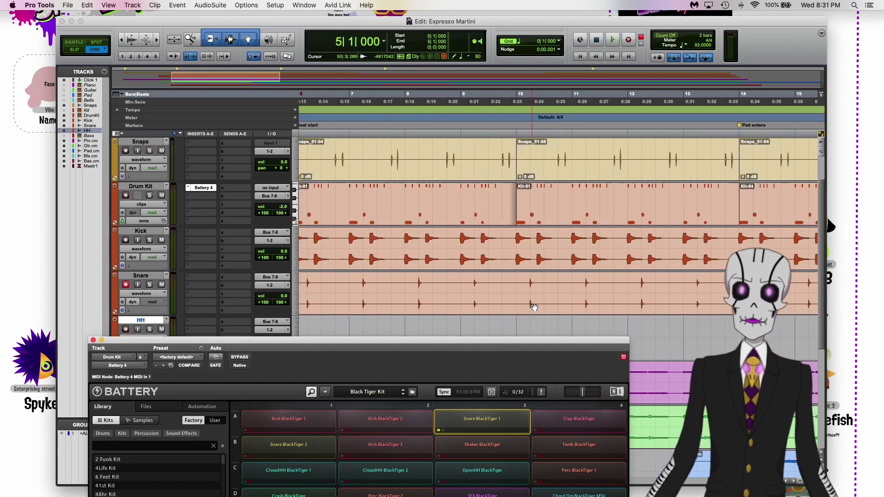
{"action": "scroll", "coordinate": [534, 307], "scroll_direction": "left", "scroll_amount": 3}
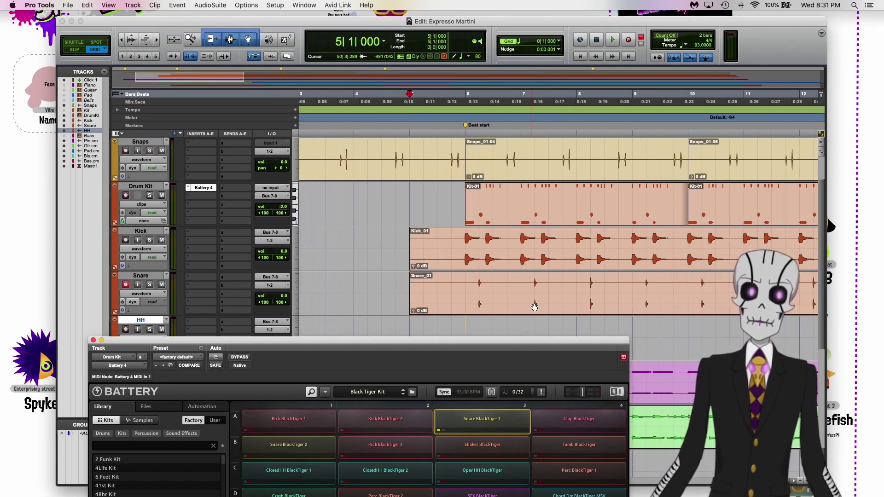
{"action": "scroll", "coordinate": [534, 307], "scroll_direction": "left", "scroll_amount": 2}
{"action": "scroll", "coordinate": [535, 307], "scroll_direction": "right", "scroll_amount": 2}
{"action": "scroll", "coordinate": [534, 307], "scroll_direction": "left", "scroll_amount": 1}
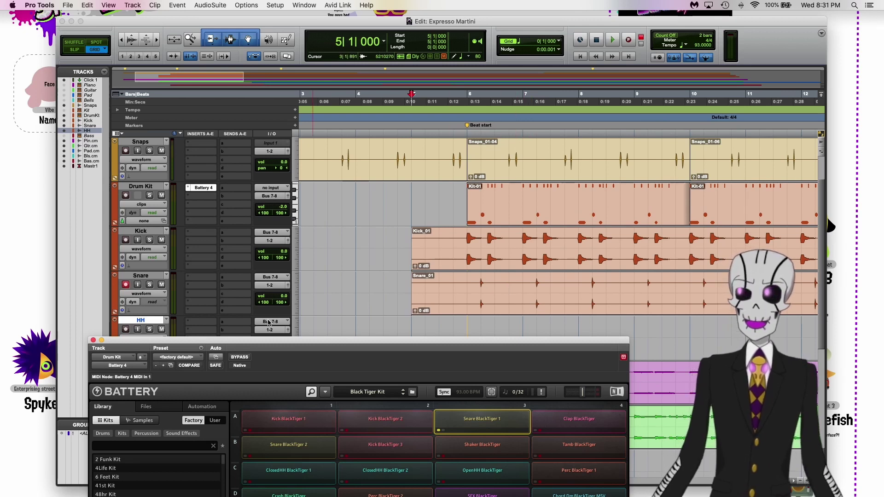
Step: Record-enable the HH track and turn off the solo on Battery's Snare BlackTiger 1 cell
{"action": "left_click_drag", "start_coordinate": [250, 343], "coordinate": [254, 365]}
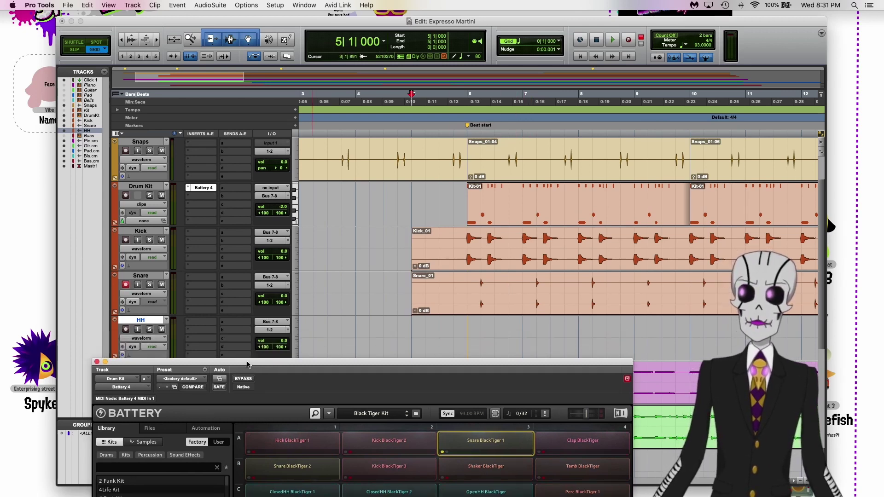
{"action": "left_click", "coordinate": [124, 329]}
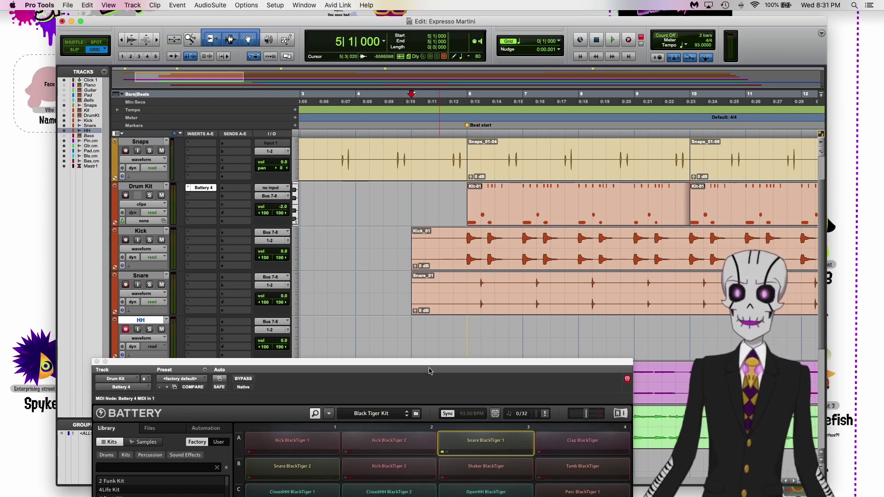
{"action": "left_click_drag", "start_coordinate": [431, 366], "coordinate": [448, 280]}
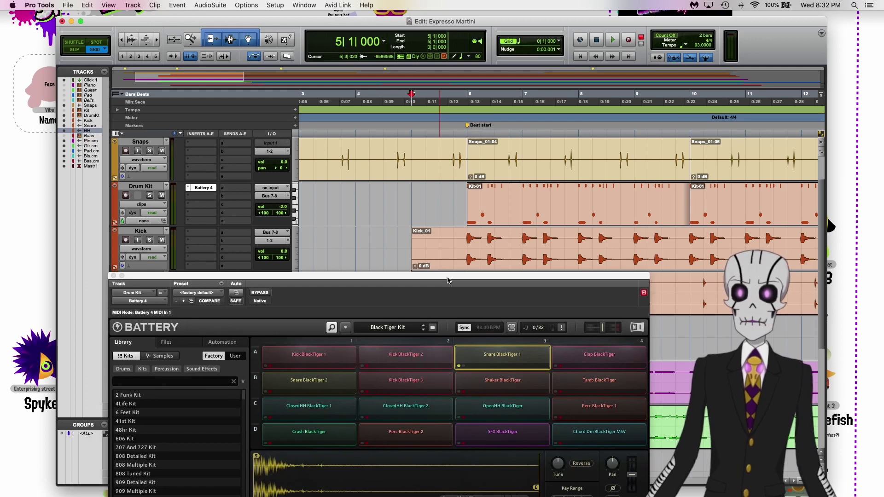
{"action": "left_click", "coordinate": [459, 368]}
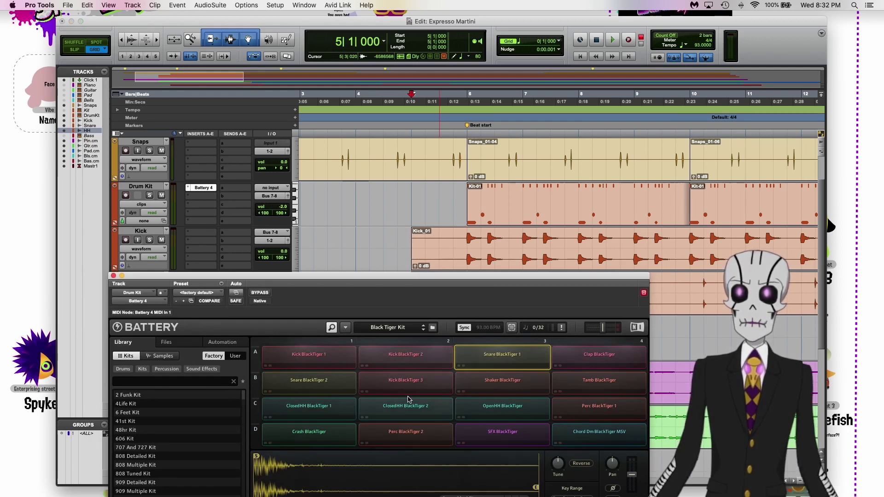
{"action": "left_click_drag", "start_coordinate": [453, 280], "coordinate": [454, 347]}
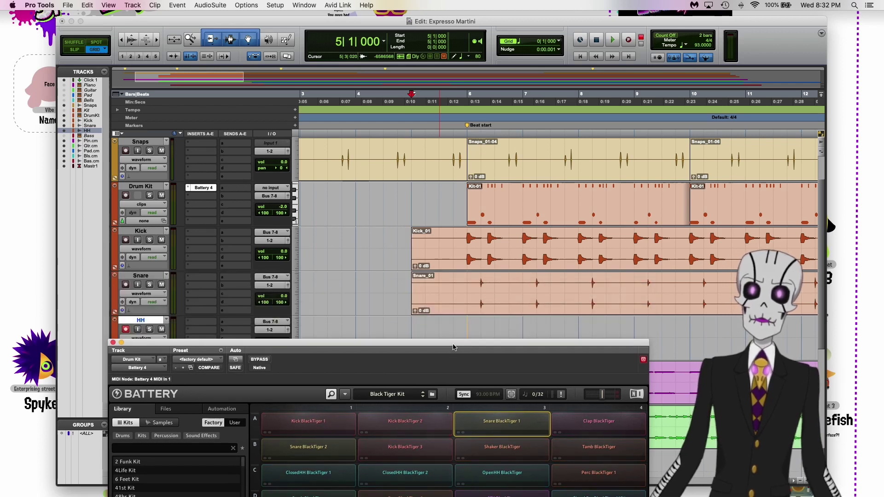
Step: Play briefly from bar 5 beat 4 to identify the hi-hat cell in use and solo ClosedHH BlackTiger 2
{"action": "left_click", "coordinate": [456, 97]}
{"action": "key", "text": "space"}
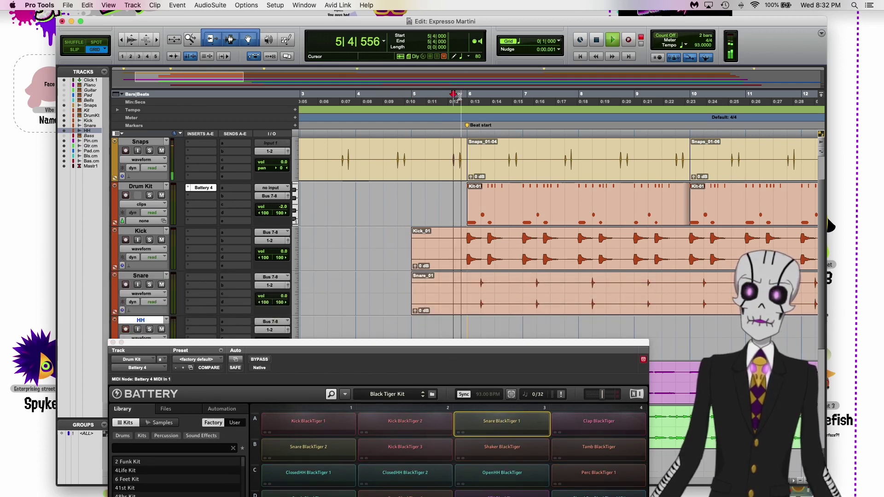
{"action": "key", "text": "space"}
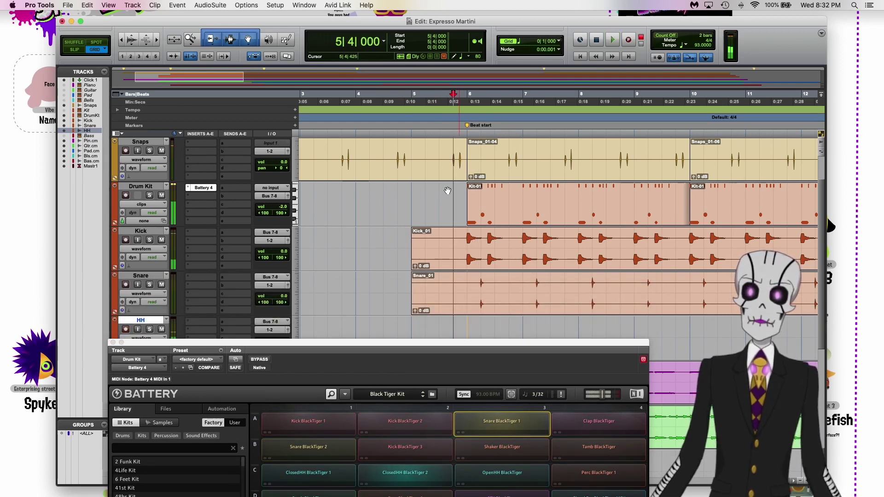
{"action": "left_click", "coordinate": [361, 486]}
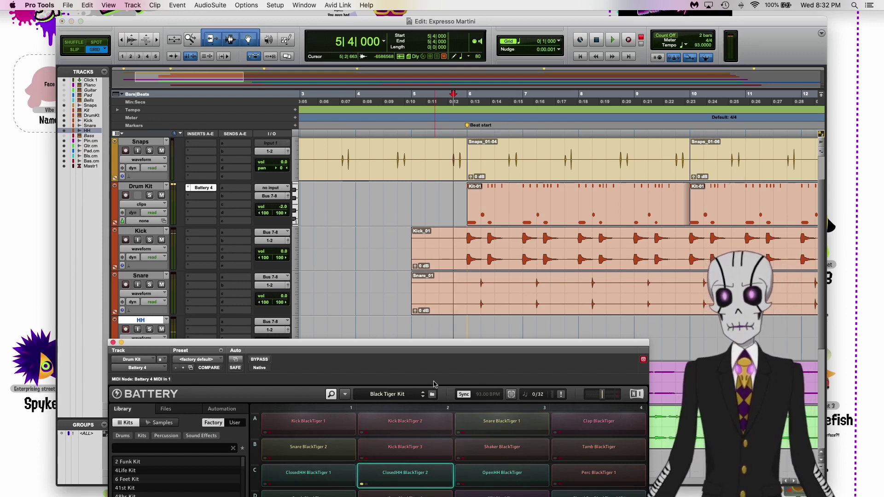
Step: Uncover the HH track and record the soloed hi-hat onto it from bar 5 until past bar 54
{"action": "left_click_drag", "start_coordinate": [427, 345], "coordinate": [448, 350]}
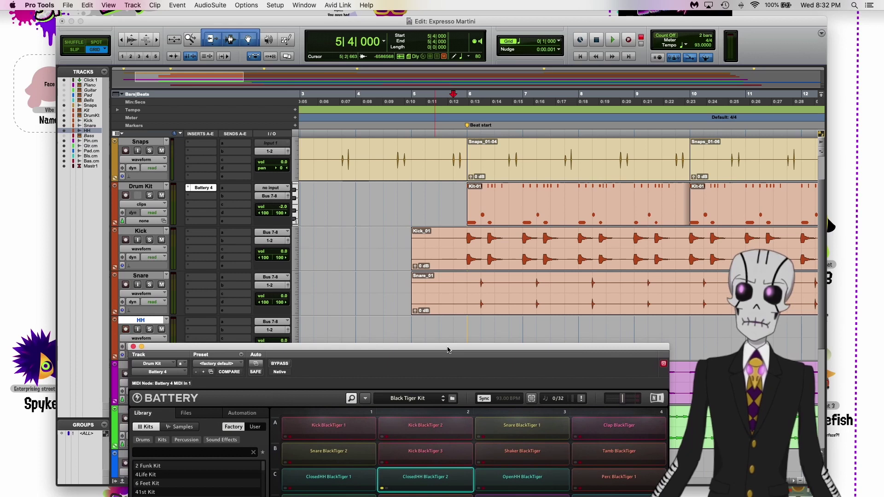
{"action": "left_click", "coordinate": [414, 115]}
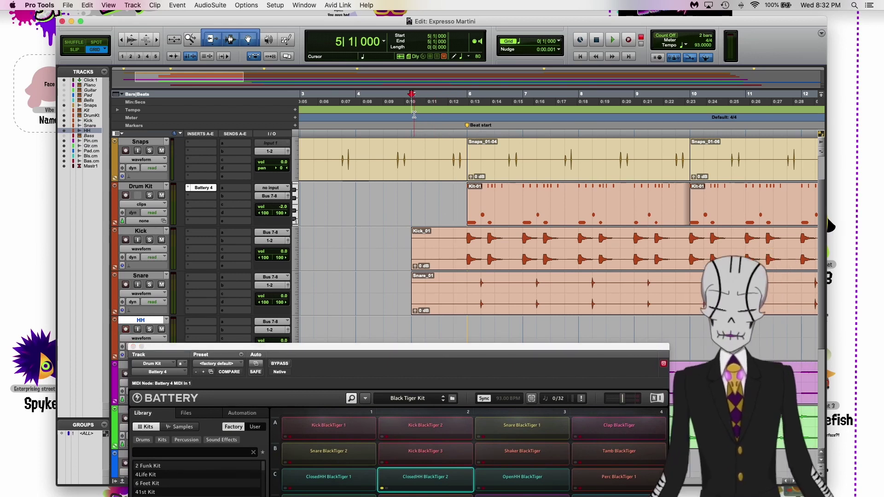
{"action": "key", "text": "shift+r"}
{"action": "key", "text": "super+space"}
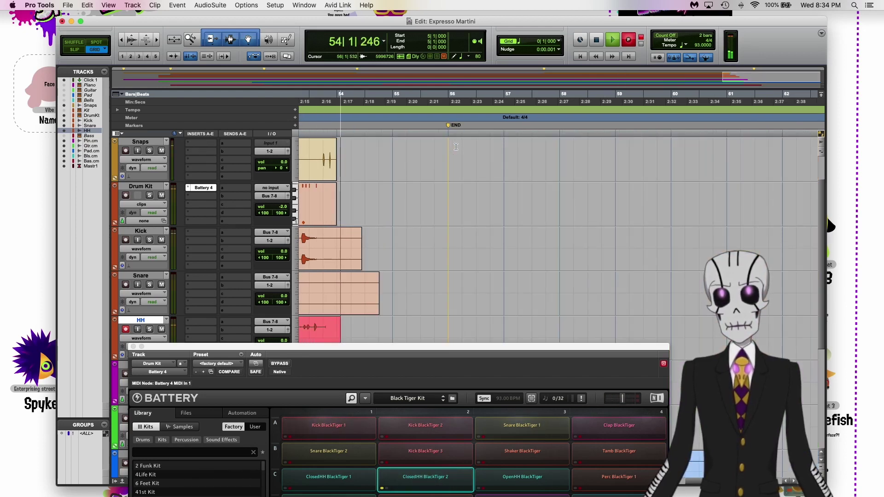
{"action": "key", "text": "space"}
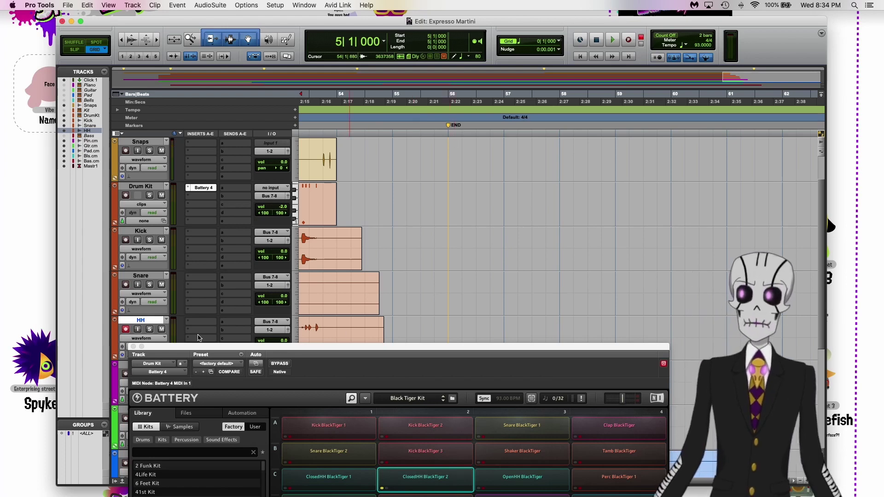
Step: Close the Battery 4 window, then hide the Drum Kit instrument track and make it inactive
{"action": "left_click", "coordinate": [134, 346]}
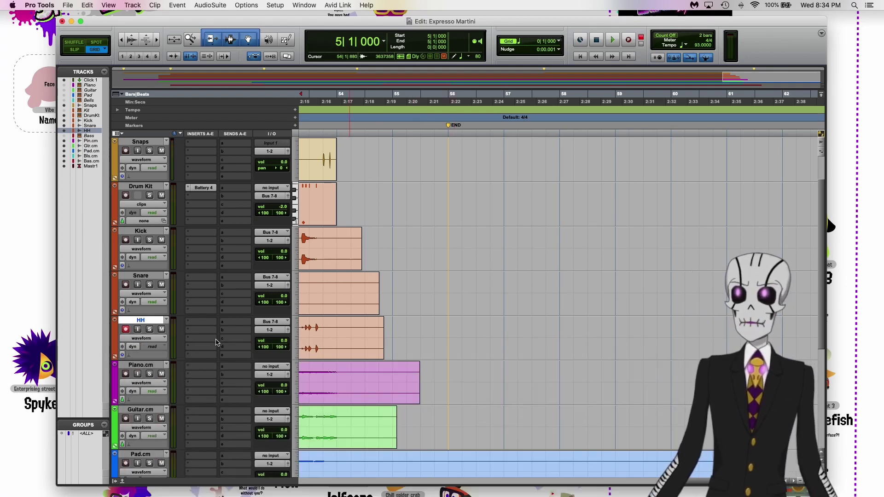
{"action": "scroll", "coordinate": [217, 342], "scroll_direction": "down", "scroll_amount": 5}
{"action": "scroll", "coordinate": [216, 342], "scroll_direction": "up", "scroll_amount": 5}
{"action": "left_click", "coordinate": [151, 232]}
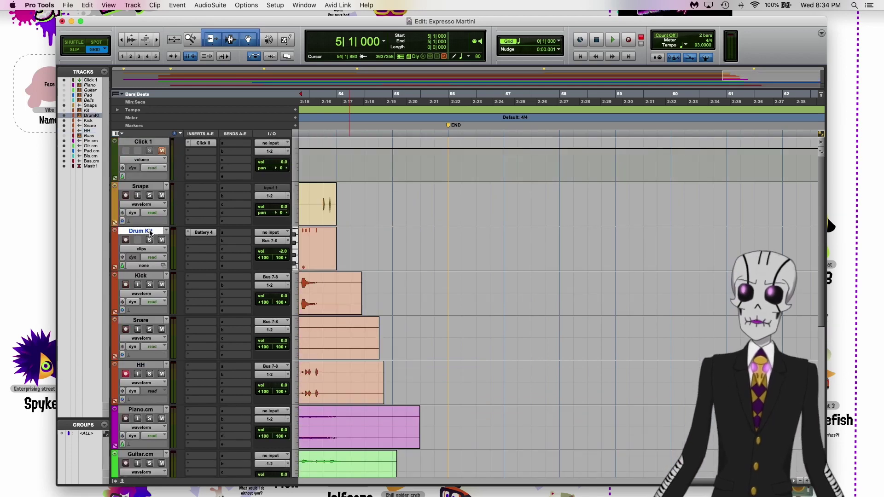
{"action": "right_click", "coordinate": [151, 232]}
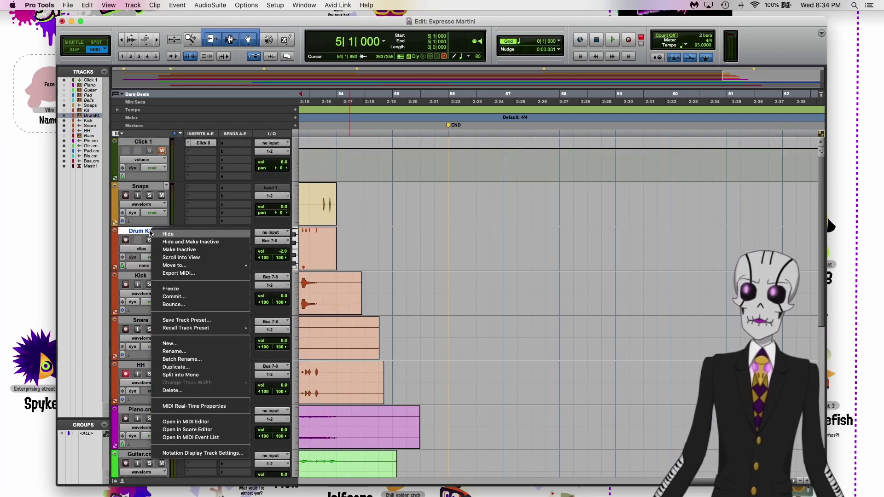
{"action": "left_click", "coordinate": [179, 243]}
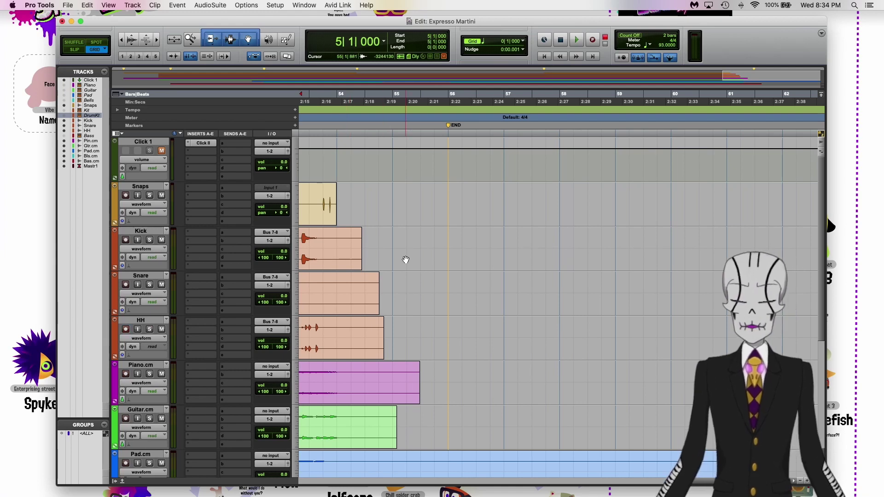
Step: Play the session from the Start marker at bar 2 until past bar 4 beat 3, then stop playback
{"action": "scroll", "coordinate": [405, 260], "scroll_direction": "left", "scroll_amount": 15}
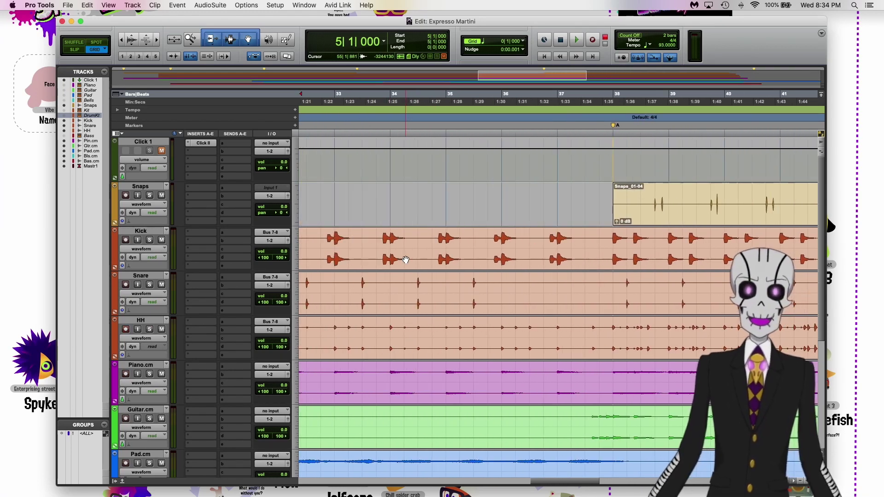
{"action": "scroll", "coordinate": [406, 261], "scroll_direction": "left", "scroll_amount": 20}
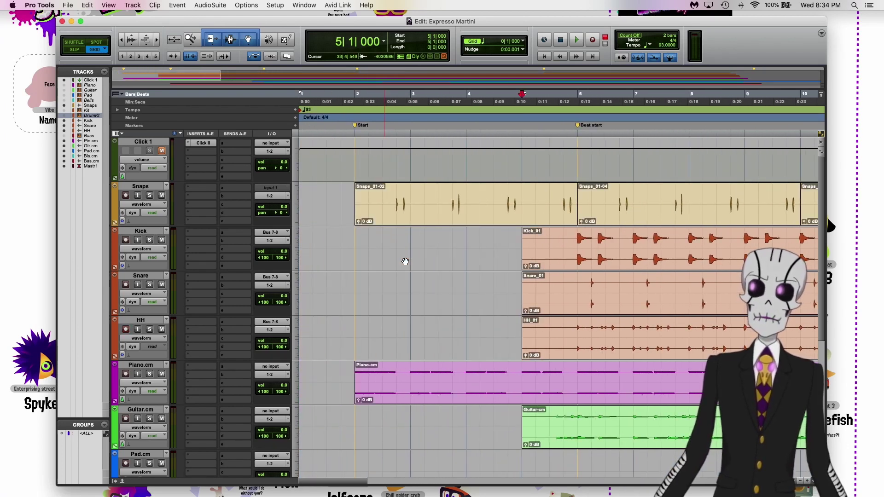
{"action": "left_click", "coordinate": [355, 122]}
{"action": "key", "text": "space"}
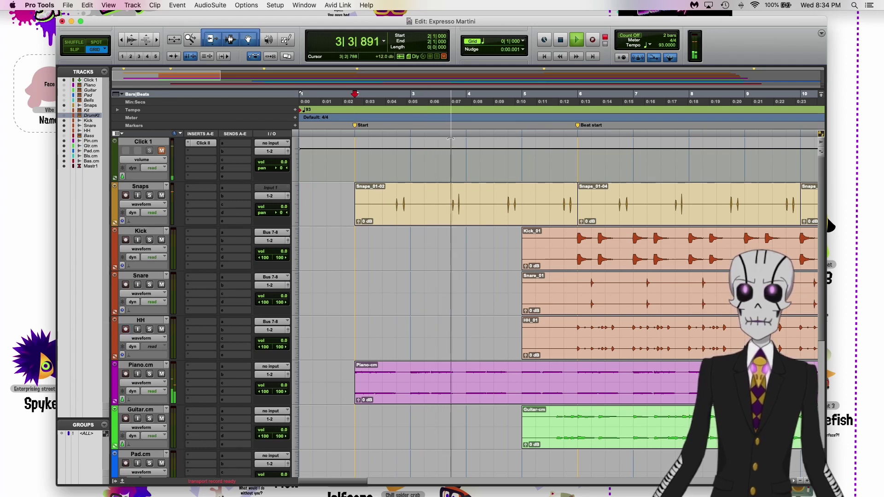
{"action": "scroll", "coordinate": [469, 177], "scroll_direction": "right", "scroll_amount": 3}
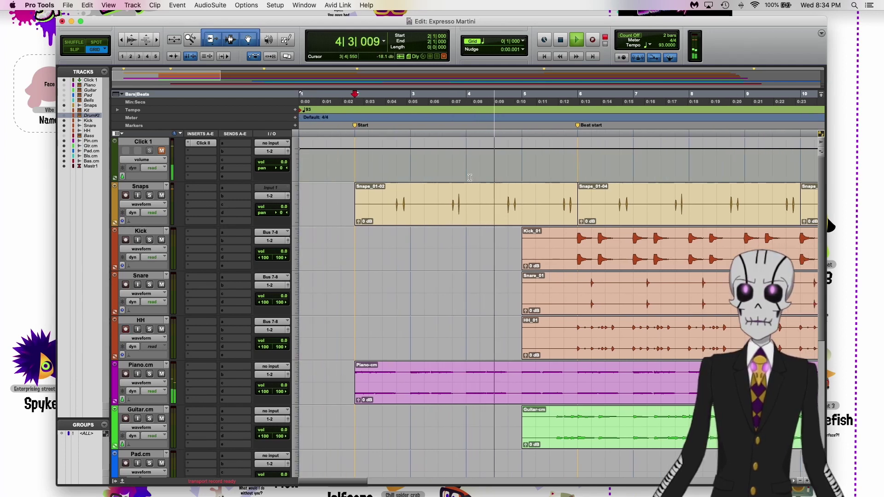
{"action": "key", "text": "space"}
Step: Open the plug-in categories for the first insert slot of the Snaps track
{"action": "left_click", "coordinate": [199, 192]}
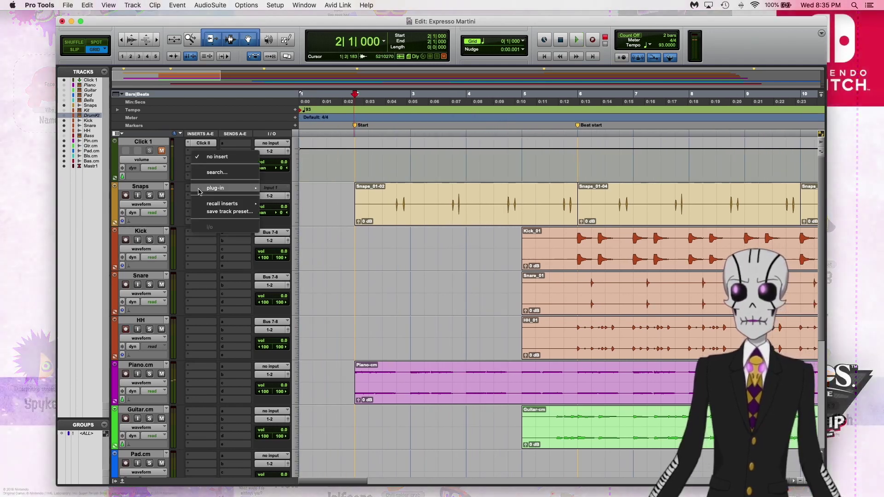
{"action": "mouse_move", "coordinate": [230, 188]}
{"action": "mouse_move", "coordinate": [280, 189]}
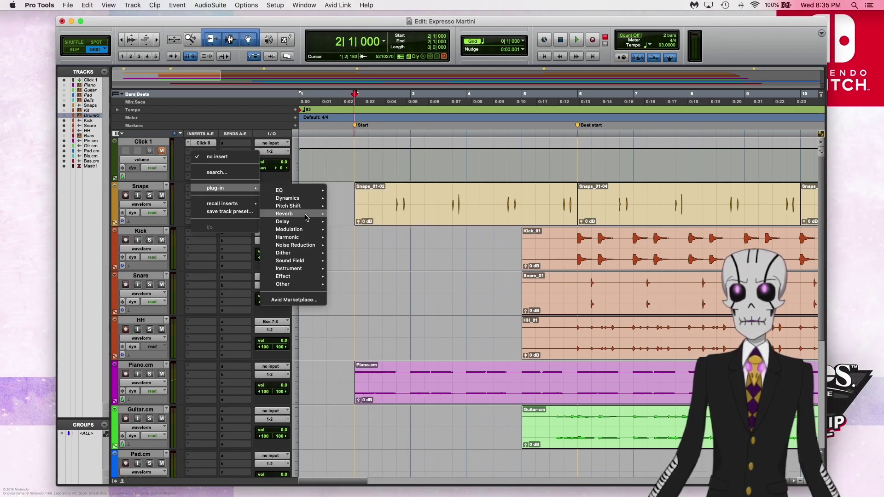
{"action": "mouse_move", "coordinate": [306, 261]}
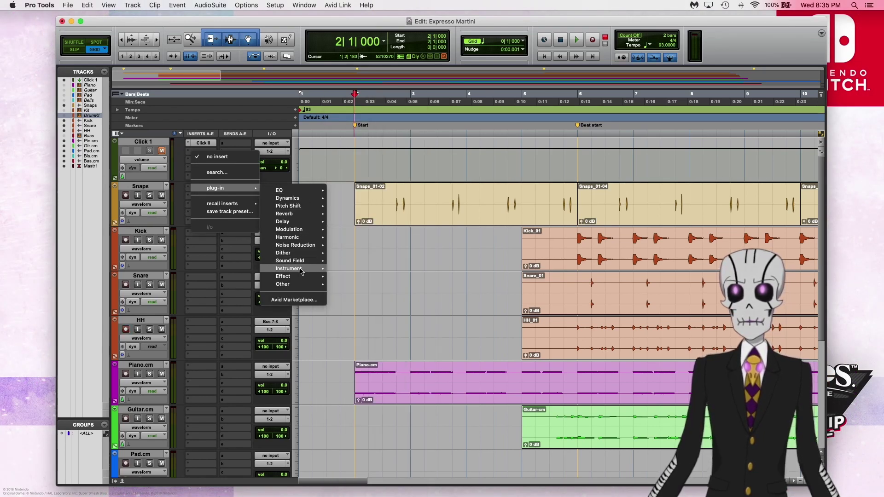
Step: Insert the Raum reverb in the Snaps track's first insert slot and move its window below the Snaps clips
{"action": "mouse_move", "coordinate": [294, 282]}
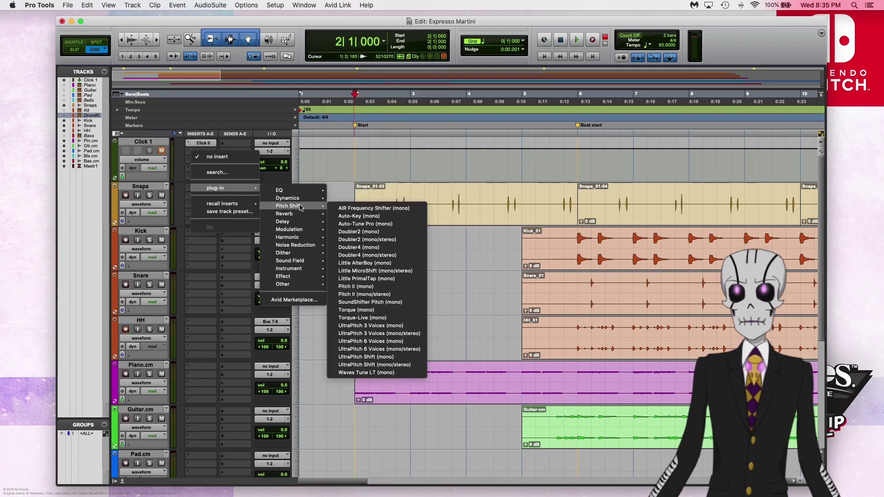
{"action": "mouse_move", "coordinate": [300, 214]}
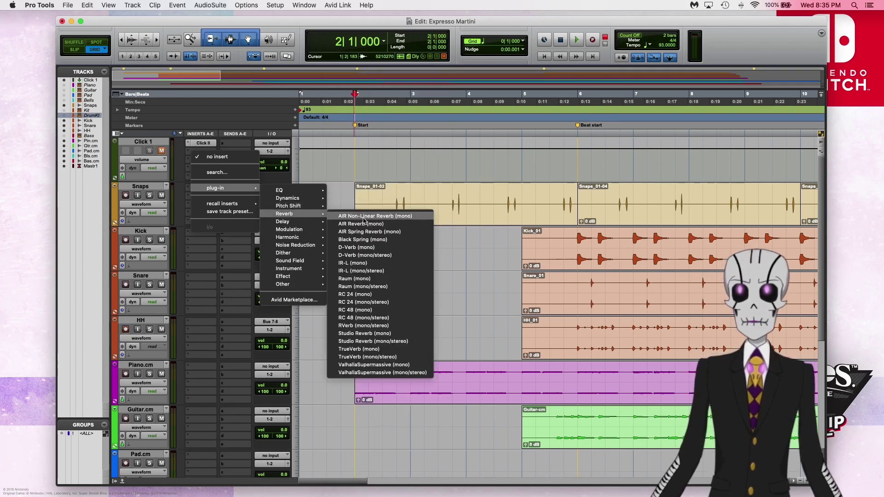
{"action": "left_click", "coordinate": [364, 286]}
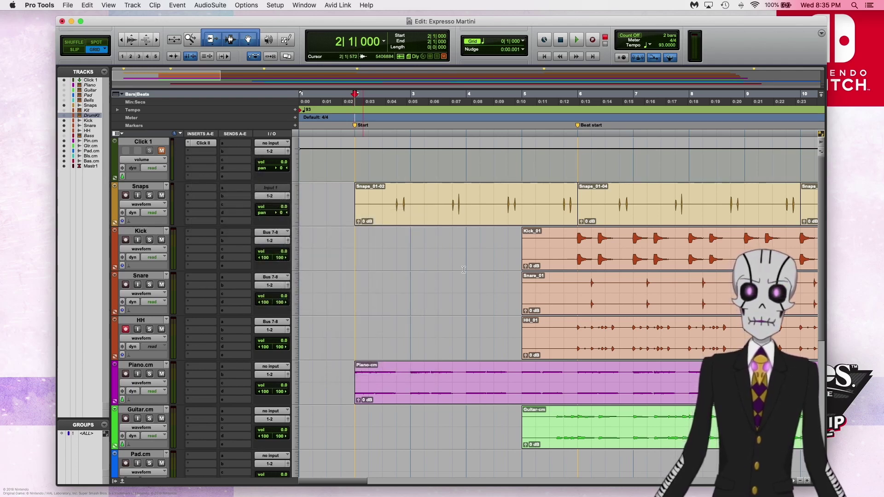
{"action": "left_click_drag", "start_coordinate": [323, 284], "coordinate": [549, 234]}
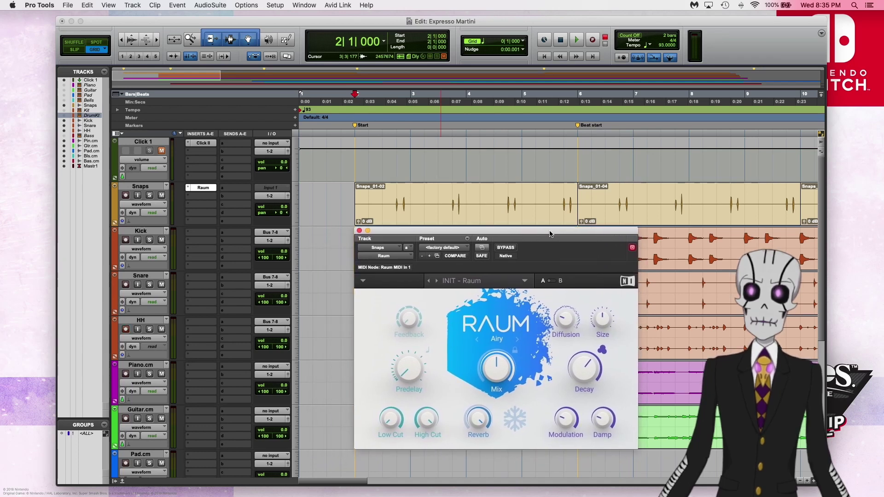
Step: Audition the Snaps with Raum from bar 2, slightly lower its mix and switch the reverb type to Grounded
{"action": "left_click", "coordinate": [351, 115]}
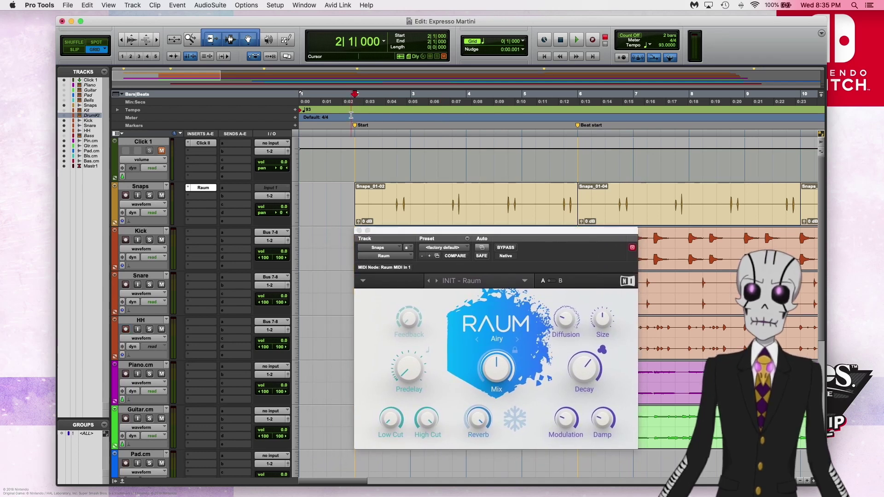
{"action": "key", "text": "space"}
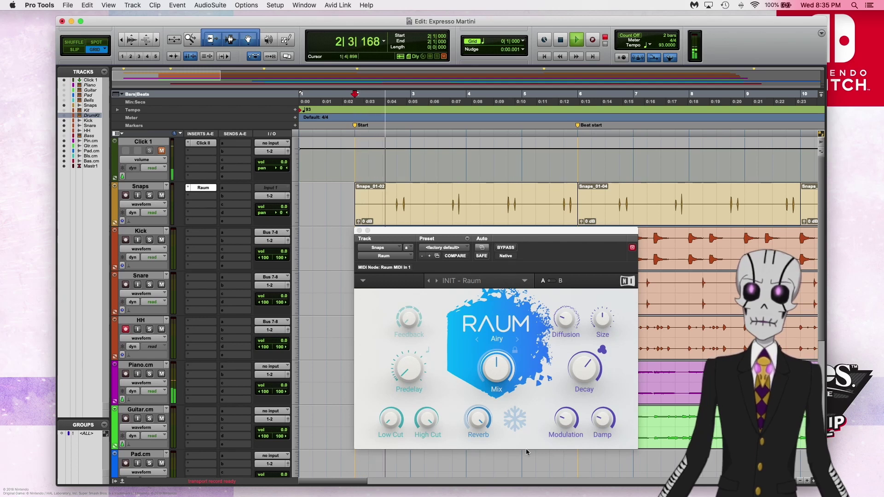
{"action": "key", "text": "space"}
{"action": "left_click", "coordinate": [492, 370]}
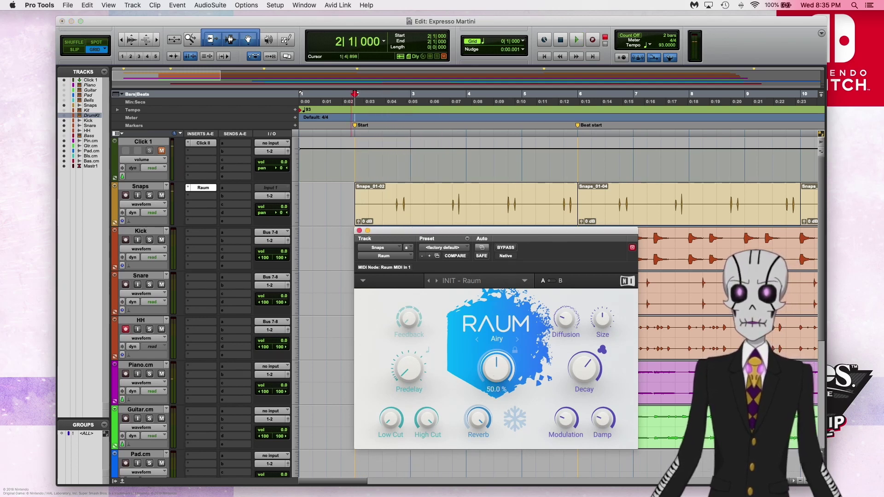
{"action": "left_click", "coordinate": [517, 336]}
{"action": "left_click", "coordinate": [517, 338]}
{"action": "key", "text": "space"}
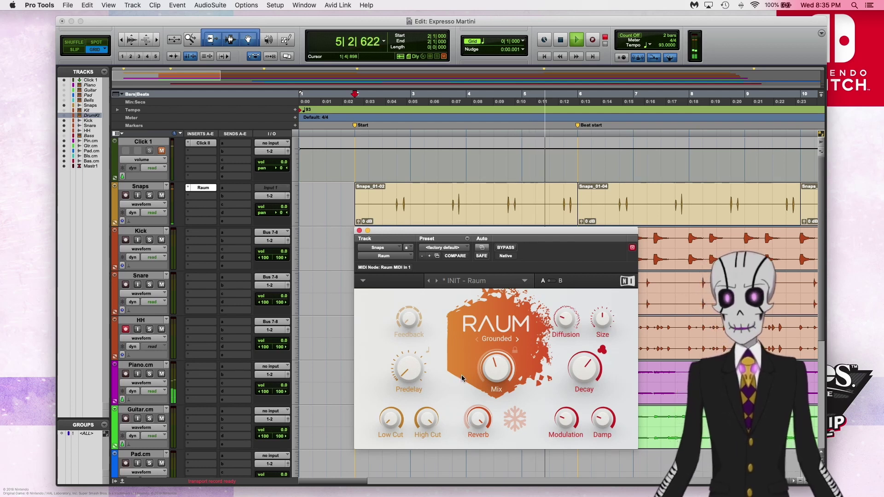
{"action": "key", "text": "space"}
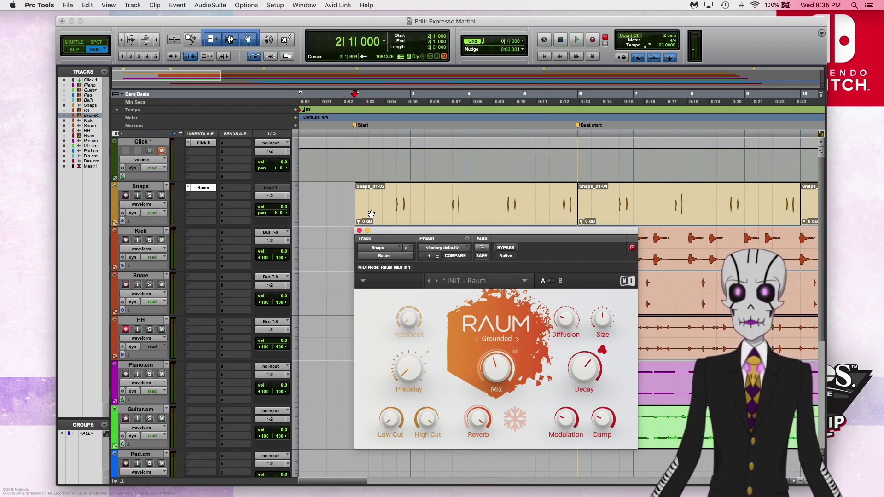
Step: During playback, set Raum's mix to 31.5 %, reverb to 74.0 % and diffusion to 19.5 %
{"action": "left_click_drag", "start_coordinate": [394, 230], "coordinate": [363, 272]}
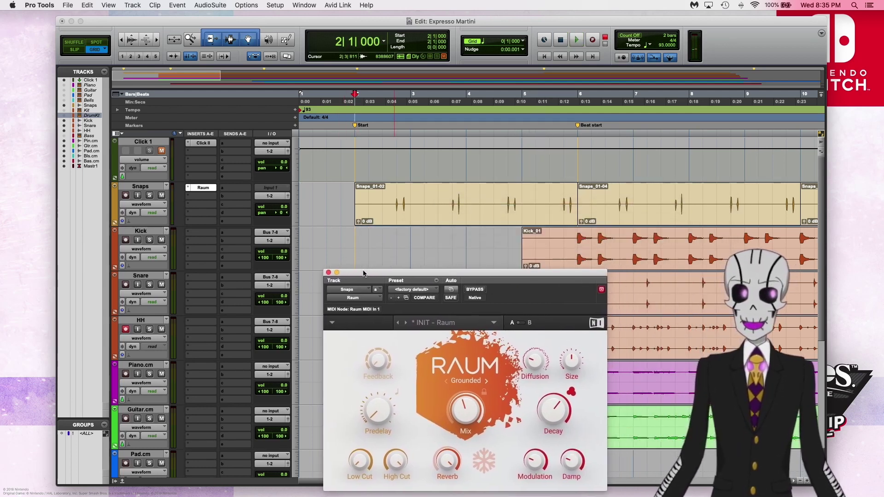
{"action": "left_click_drag", "start_coordinate": [419, 274], "coordinate": [499, 237]}
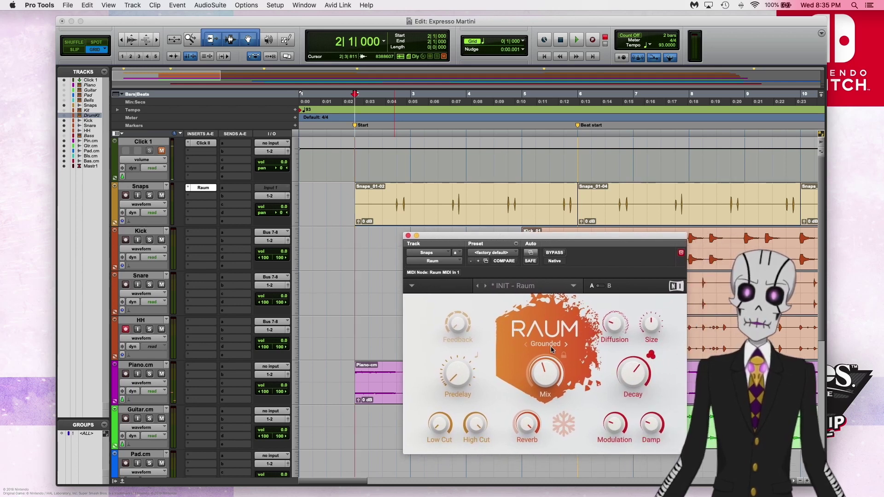
{"action": "key", "text": "space"}
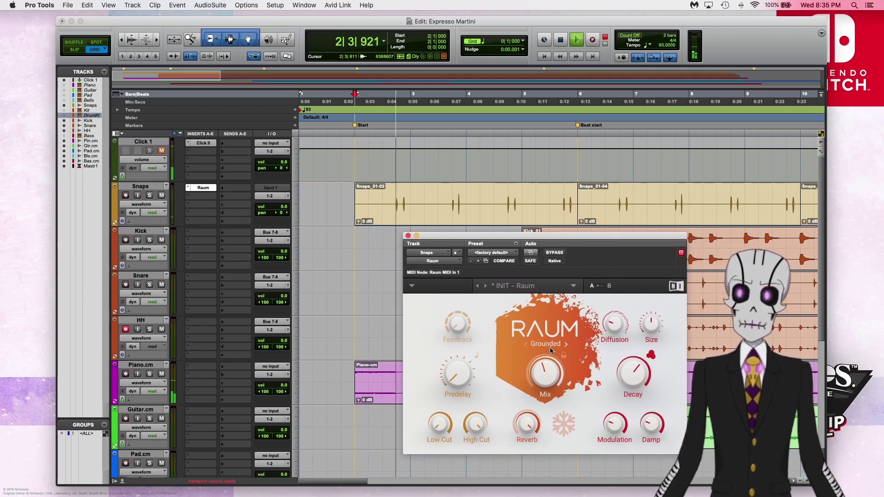
{"action": "mouse_move", "coordinate": [454, 374]}
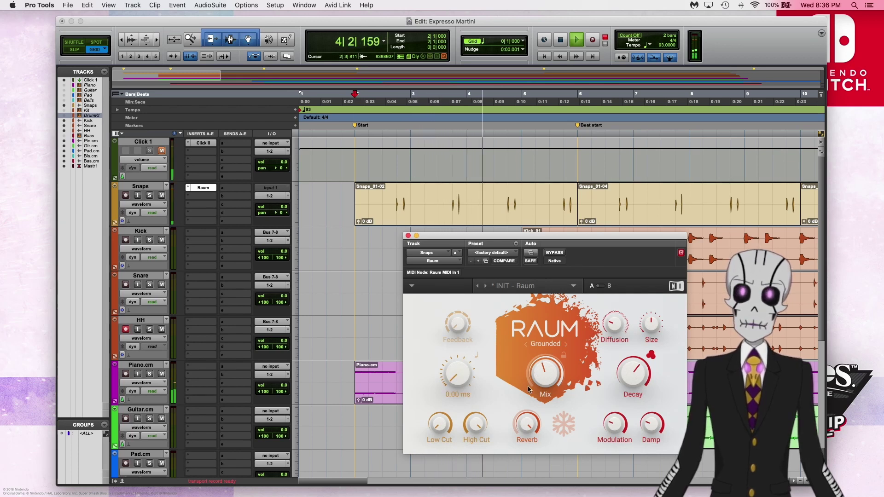
{"action": "mouse_move", "coordinate": [542, 379]}
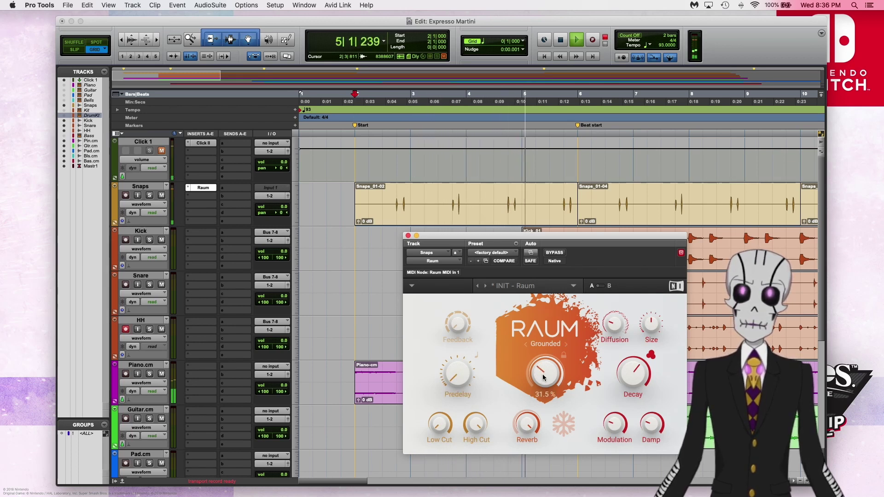
{"action": "mouse_move", "coordinate": [524, 420]}
{"action": "left_click_drag", "start_coordinate": [525, 420], "coordinate": [524, 416]}
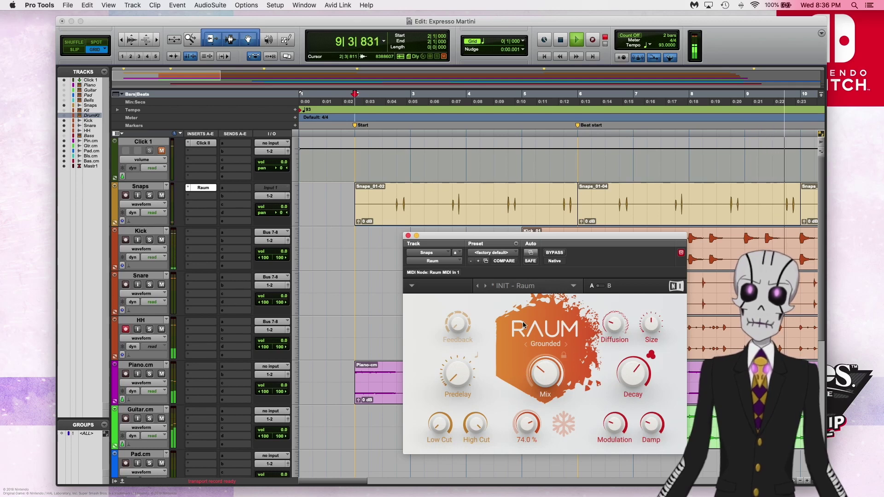
{"action": "mouse_move", "coordinate": [608, 326]}
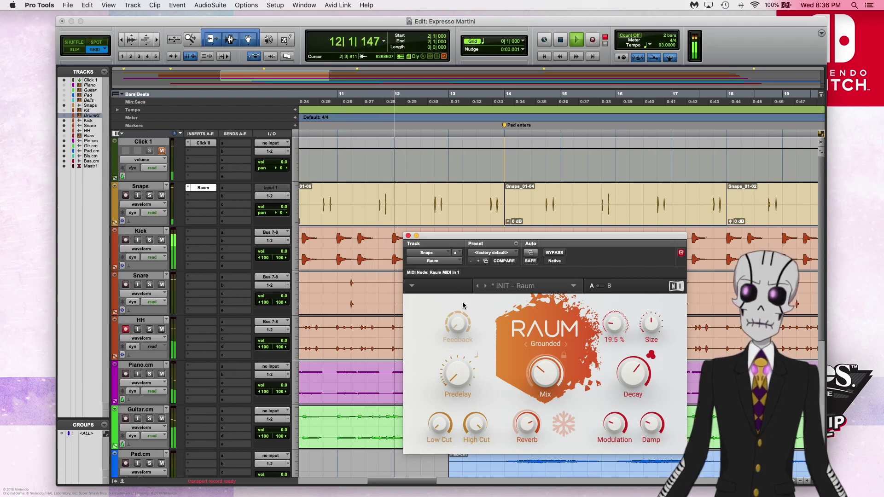
{"action": "key", "text": "space"}
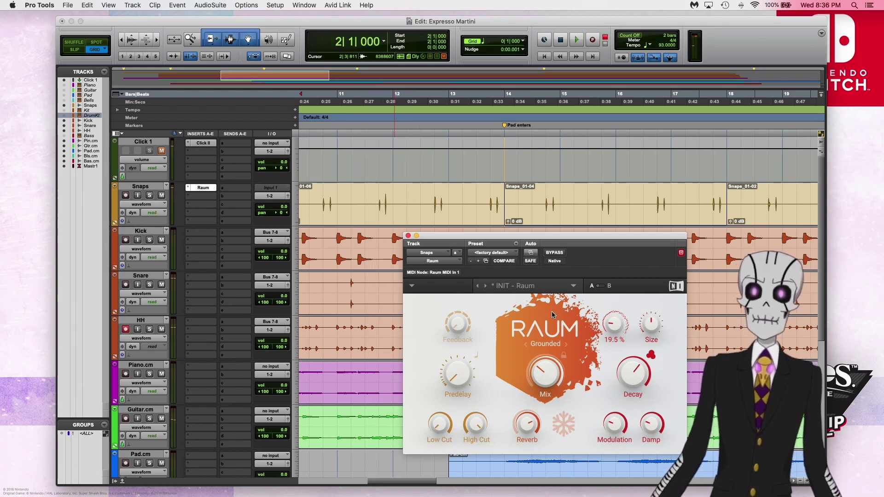
Step: Load the Pleasant Club preset from Raum's Medium factory presets
{"action": "left_click", "coordinate": [572, 287]}
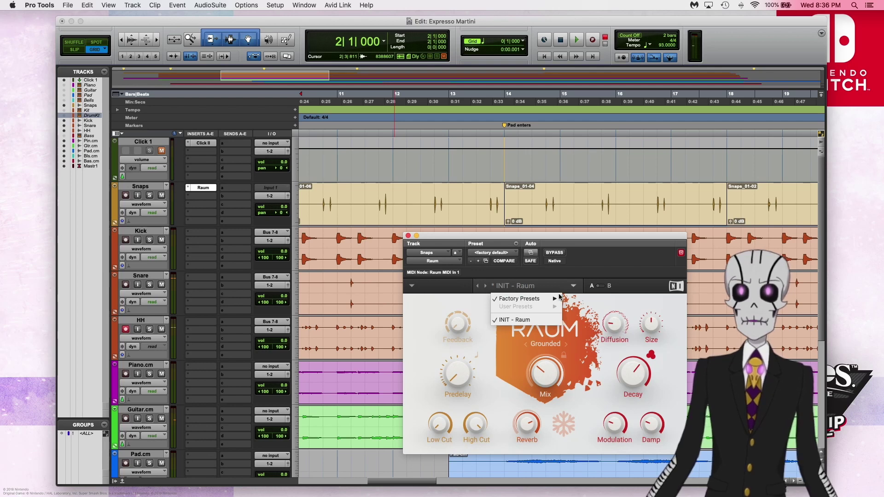
{"action": "mouse_move", "coordinate": [556, 299]}
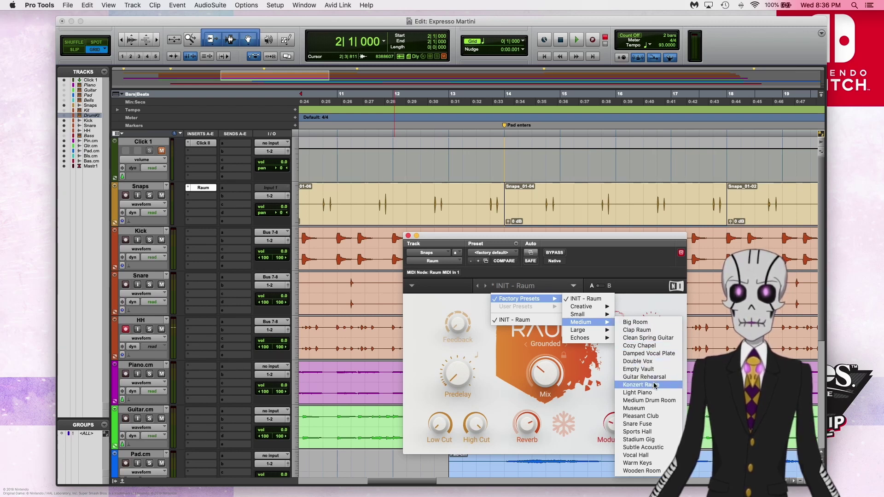
{"action": "left_click", "coordinate": [652, 416]}
Step: During playback, set Raum's high cut to 7.31 kHz and raise its mix slightly, and close the plug-in window
{"action": "key", "text": "space"}
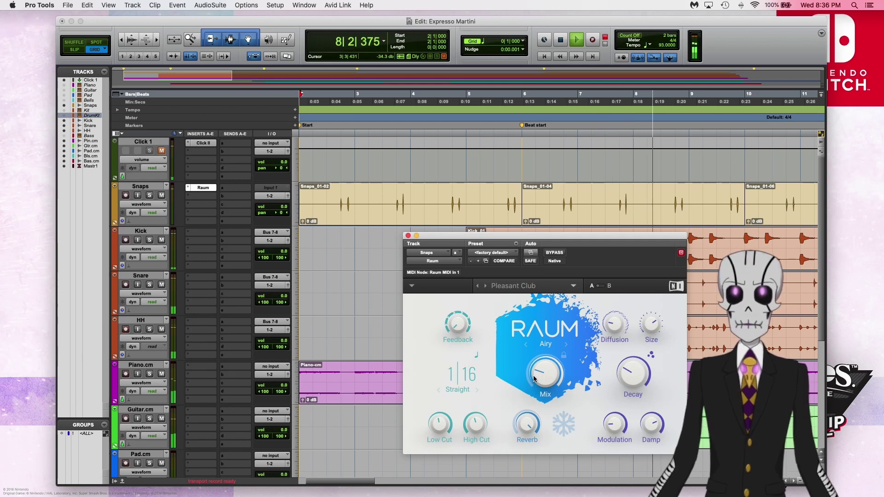
{"action": "mouse_move", "coordinate": [475, 423]}
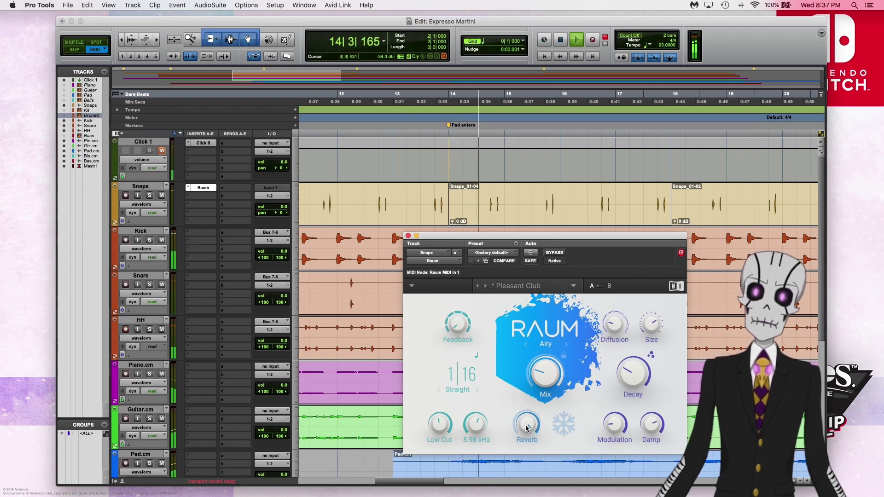
{"action": "left_click_drag", "start_coordinate": [537, 381], "coordinate": [537, 375]}
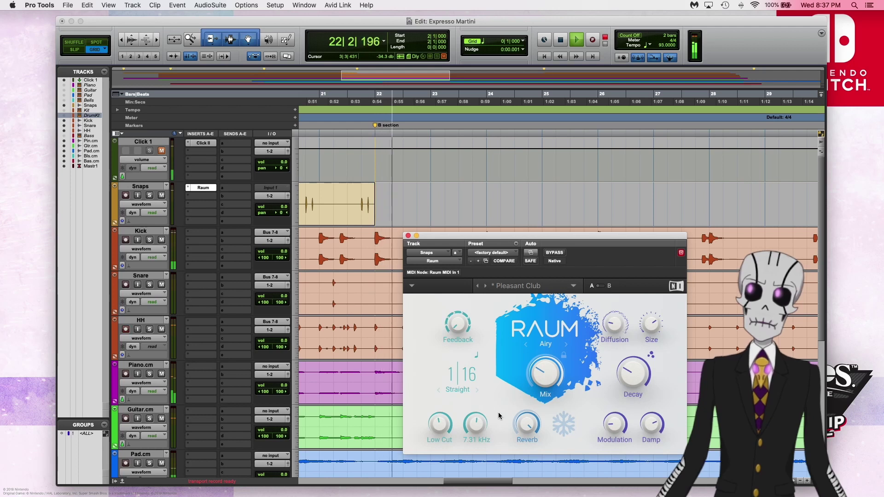
{"action": "key", "text": "space"}
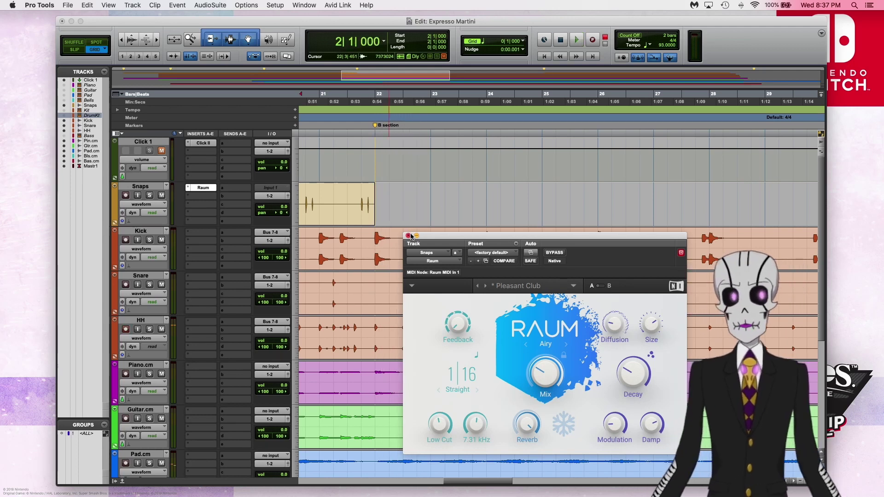
{"action": "left_click", "coordinate": [407, 236]}
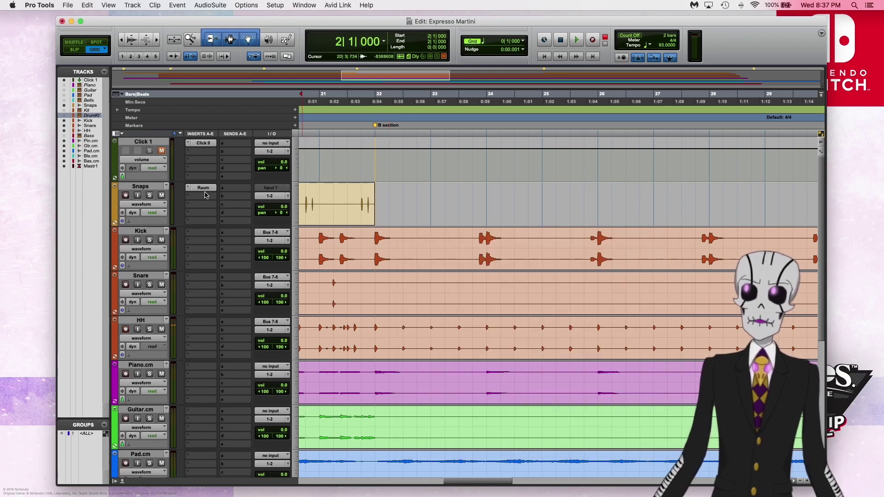
Step: Insert the PS22 Split (mono/stereo) sound field plug-in in the Snaps track's second insert slot
{"action": "scroll", "coordinate": [405, 174], "scroll_direction": "left", "scroll_amount": 20}
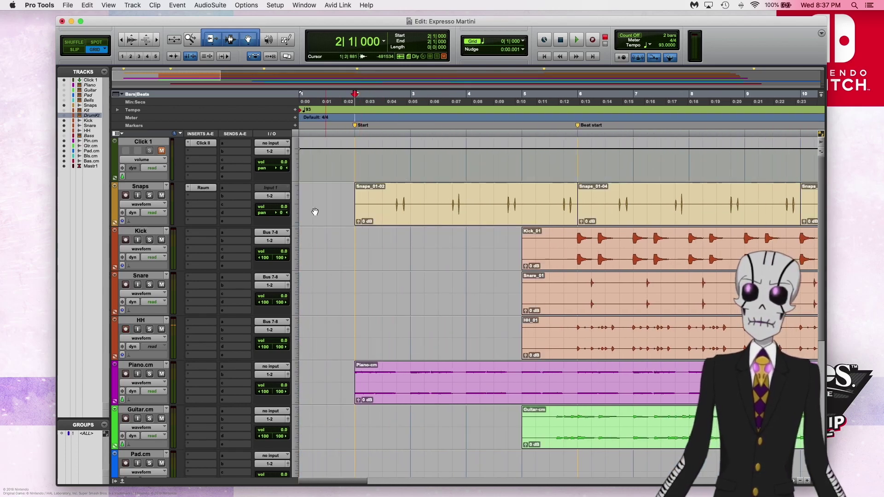
{"action": "left_click", "coordinate": [201, 203]}
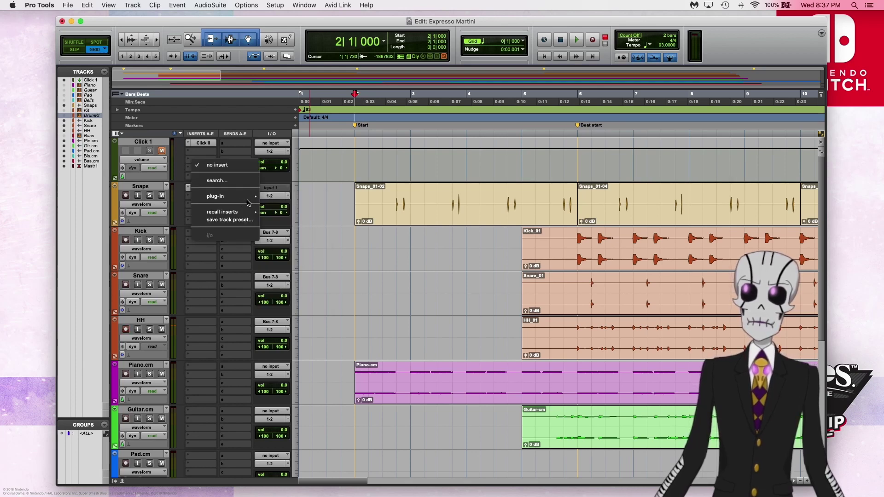
{"action": "mouse_move", "coordinate": [240, 199]}
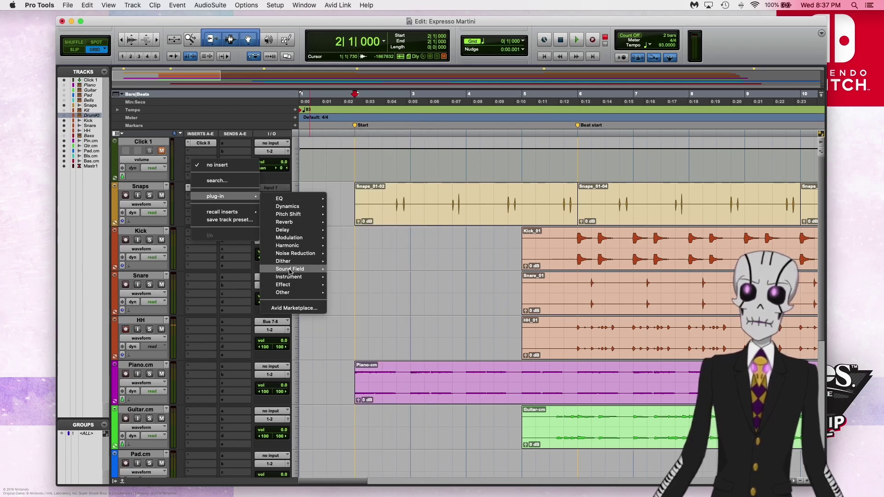
{"action": "mouse_move", "coordinate": [290, 277]}
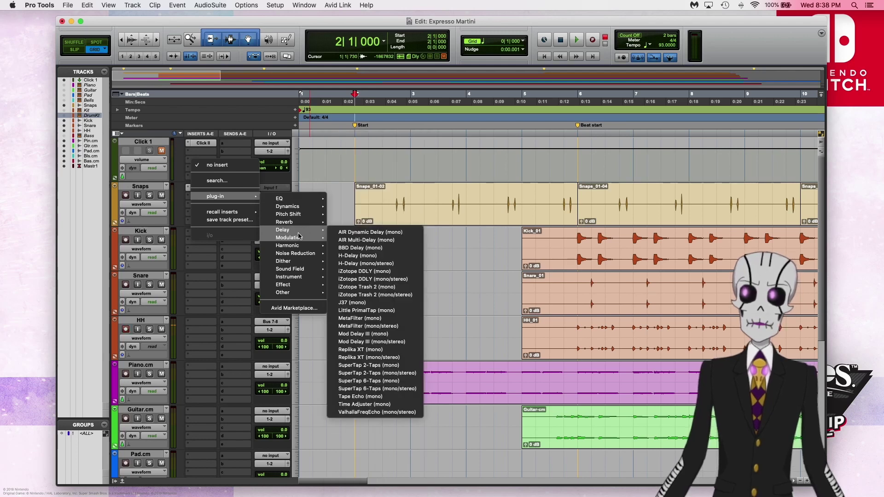
{"action": "mouse_move", "coordinate": [298, 240]}
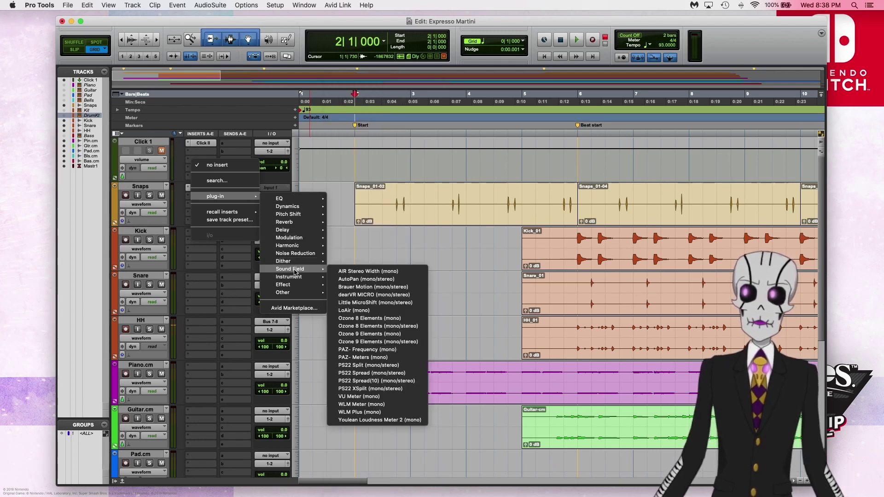
{"action": "mouse_move", "coordinate": [294, 272]}
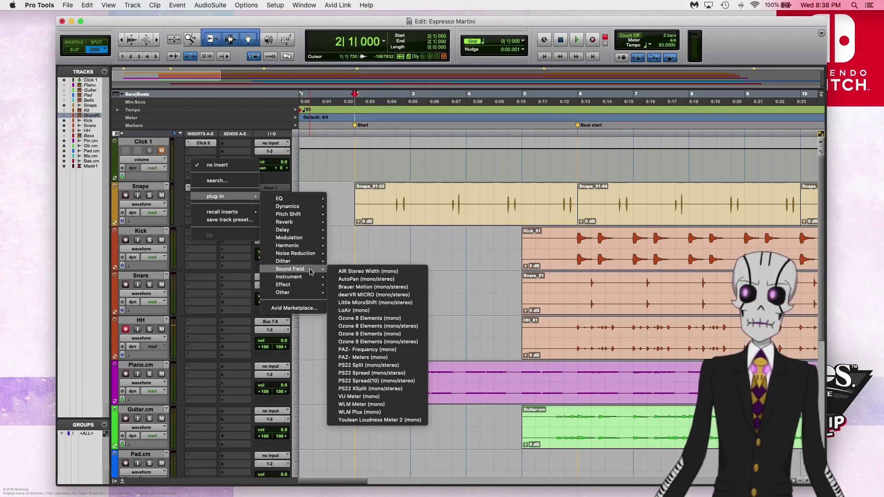
{"action": "left_click", "coordinate": [387, 367]}
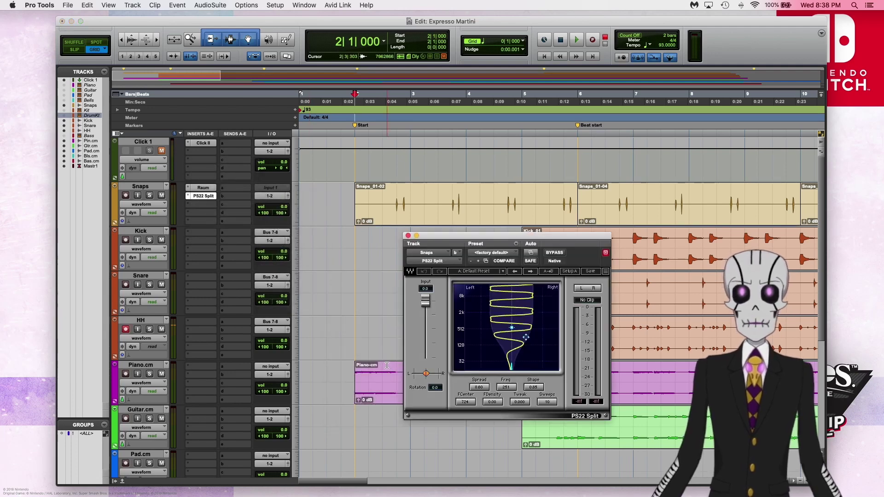
Step: Reduce the PS22 Split spread to a very narrow stereo image while playing the song, and stop playback
{"action": "key", "text": "space"}
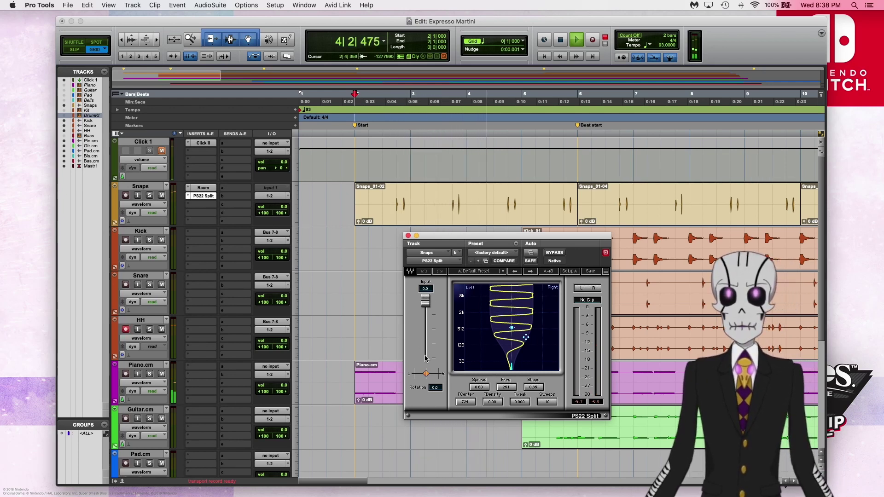
{"action": "left_click_drag", "start_coordinate": [478, 387], "coordinate": [479, 399]}
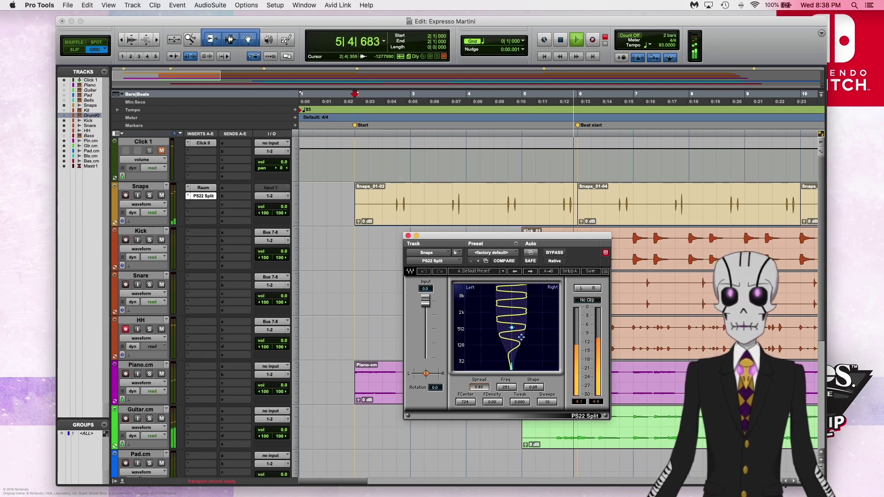
{"action": "left_click_drag", "start_coordinate": [521, 338], "coordinate": [513, 337]}
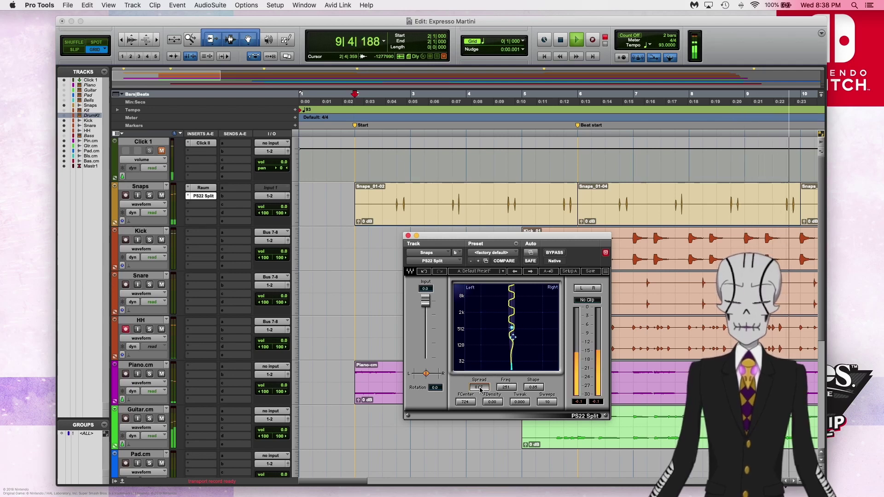
{"action": "key", "text": "space"}
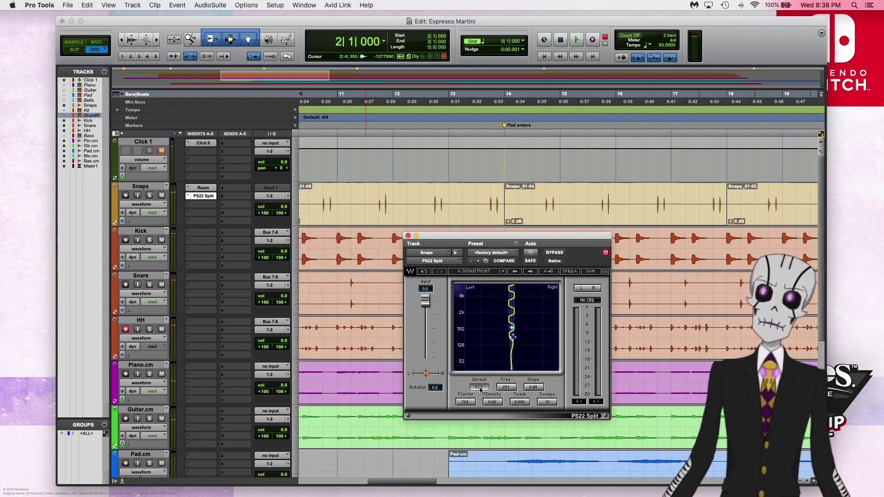
Step: Enable plug-in automation of the Spread parameter for PS22 Split on the Snaps track
{"action": "scroll", "coordinate": [405, 188], "scroll_direction": "left", "scroll_amount": 10}
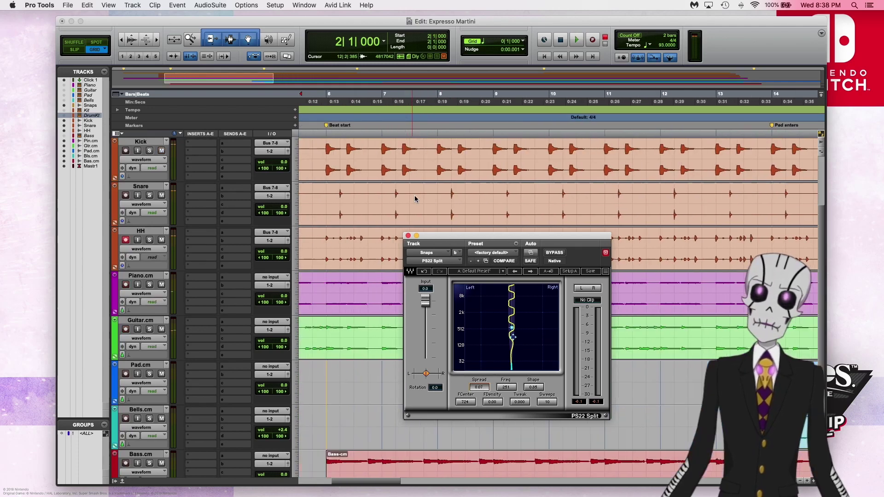
{"action": "scroll", "coordinate": [414, 199], "scroll_direction": "left", "scroll_amount": 3}
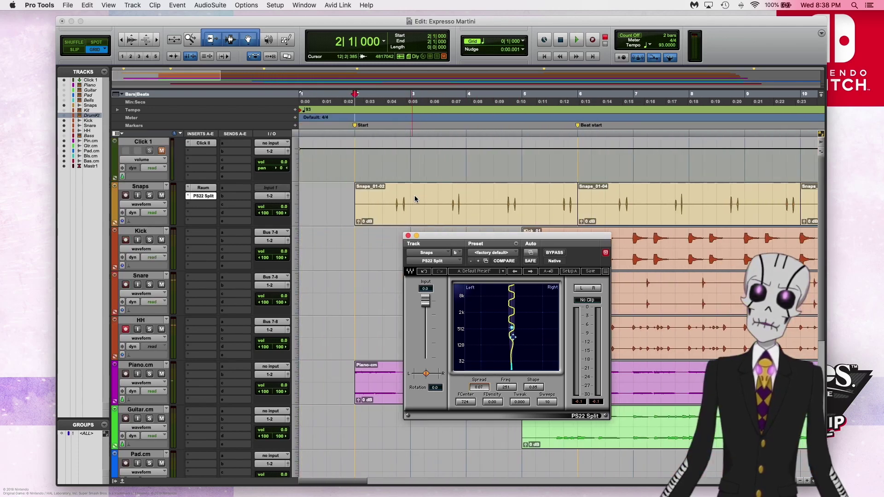
{"action": "right_click", "coordinate": [200, 197]}
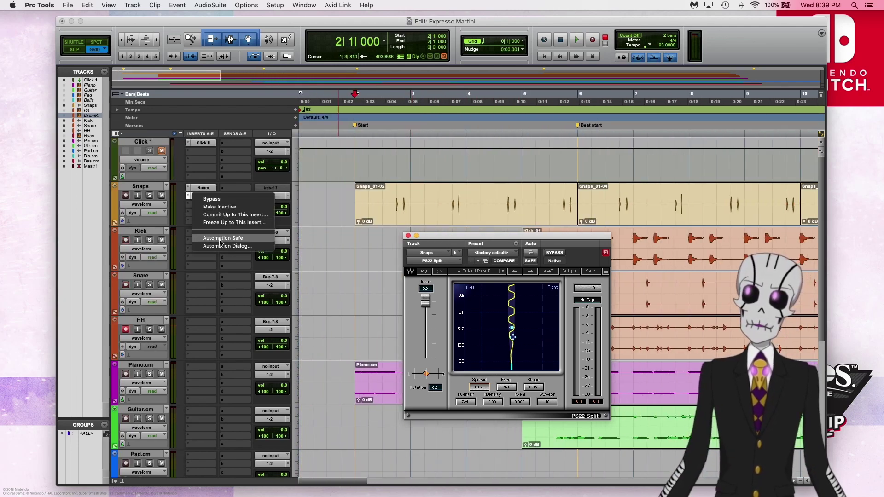
{"action": "left_click", "coordinate": [353, 238]}
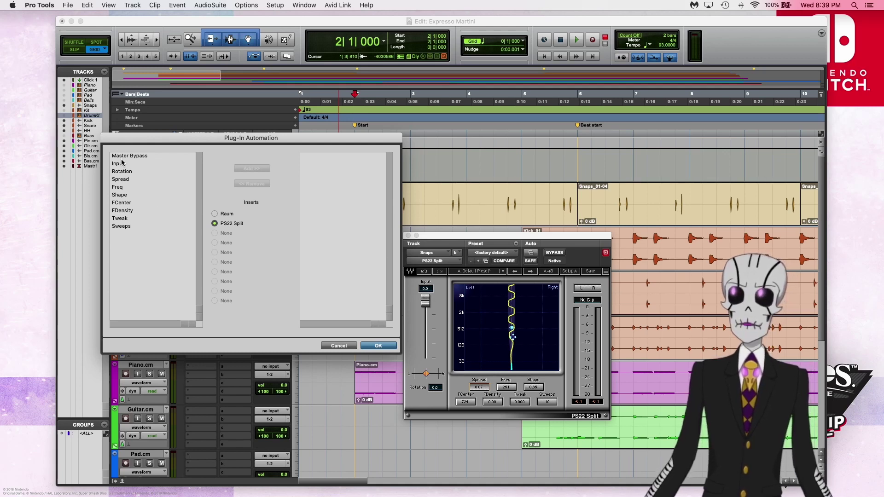
{"action": "left_click", "coordinate": [125, 180]}
{"action": "left_click", "coordinate": [261, 169]}
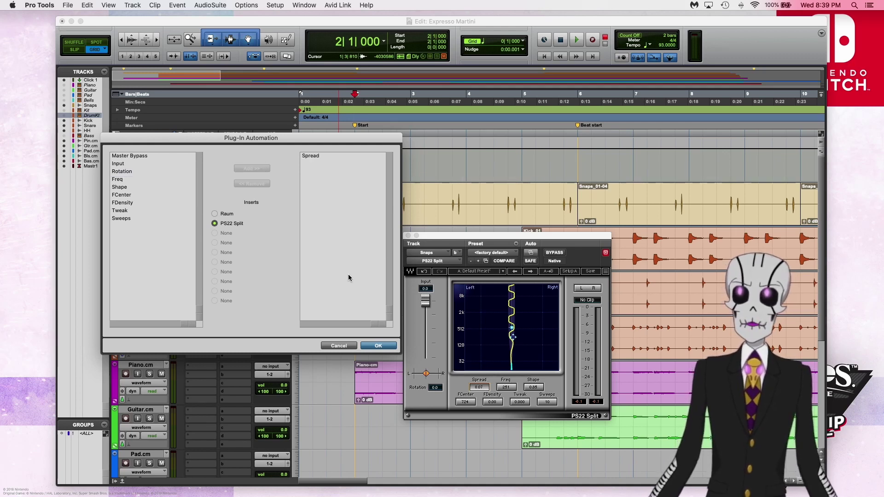
{"action": "left_click", "coordinate": [366, 346]}
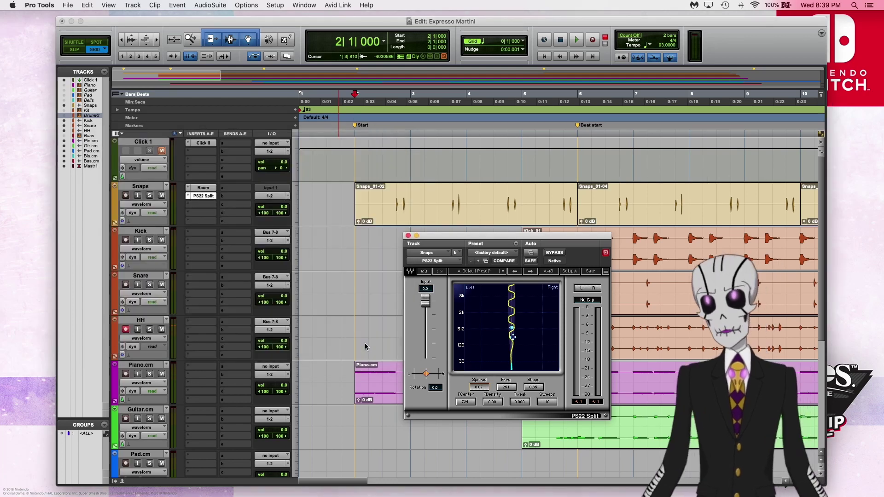
Step: Move the PS22 Split window aside and show the Spread automation lane beneath the Snaps track
{"action": "left_click_drag", "start_coordinate": [463, 237], "coordinate": [533, 243]}
{"action": "left_click", "coordinate": [115, 223]}
{"action": "left_click", "coordinate": [156, 233]}
{"action": "left_click", "coordinate": [226, 261]}
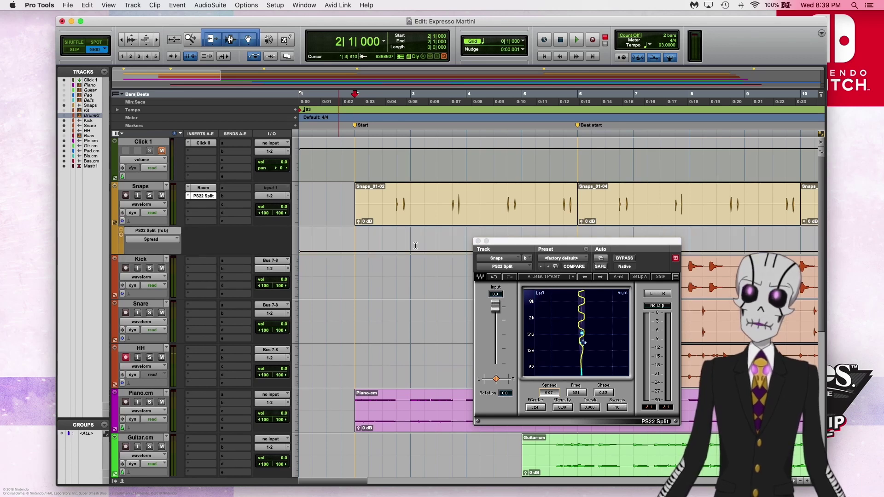
Step: Draw a ramp in the Snaps track's Spread automation, rising from narrow to wide just after the Beat start marker
{"action": "scroll", "coordinate": [364, 248], "scroll_direction": "right", "scroll_amount": 3}
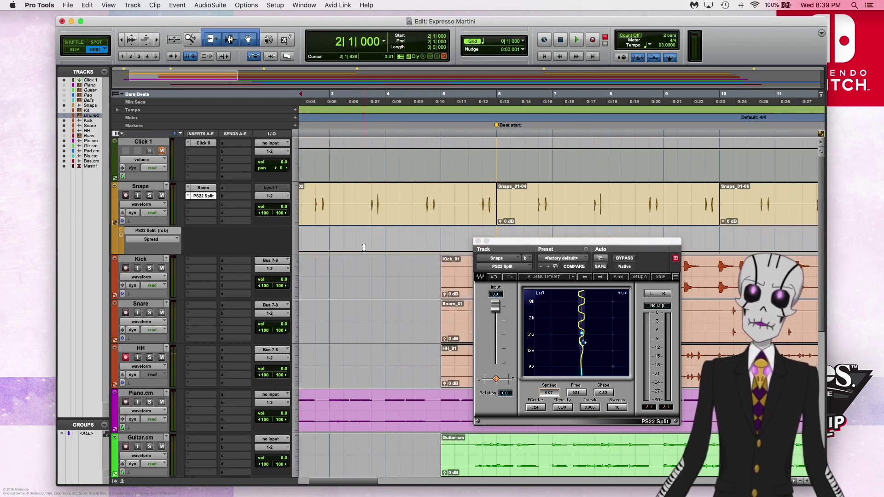
{"action": "scroll", "coordinate": [418, 233], "scroll_direction": "right", "scroll_amount": 3}
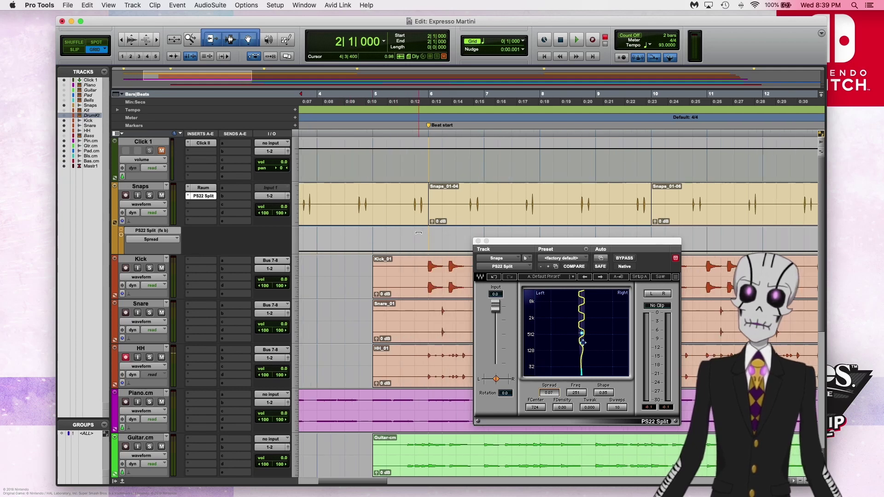
{"action": "left_click", "coordinate": [246, 41]}
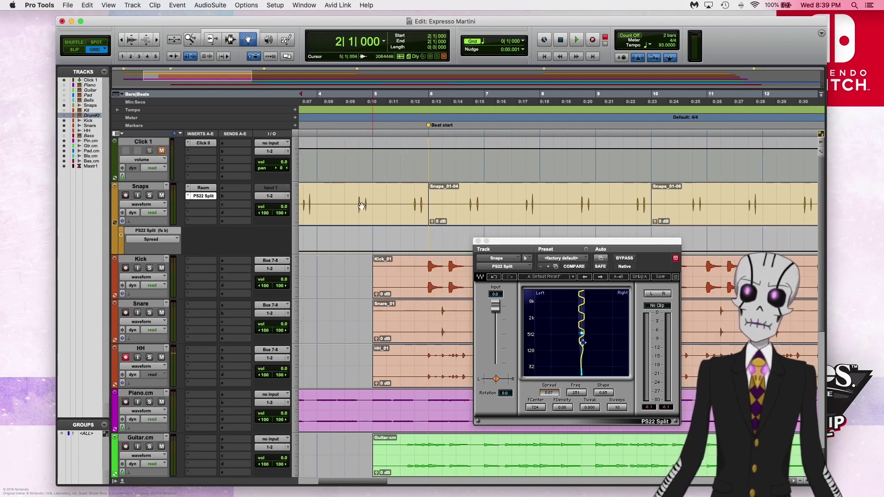
{"action": "left_click", "coordinate": [428, 251]}
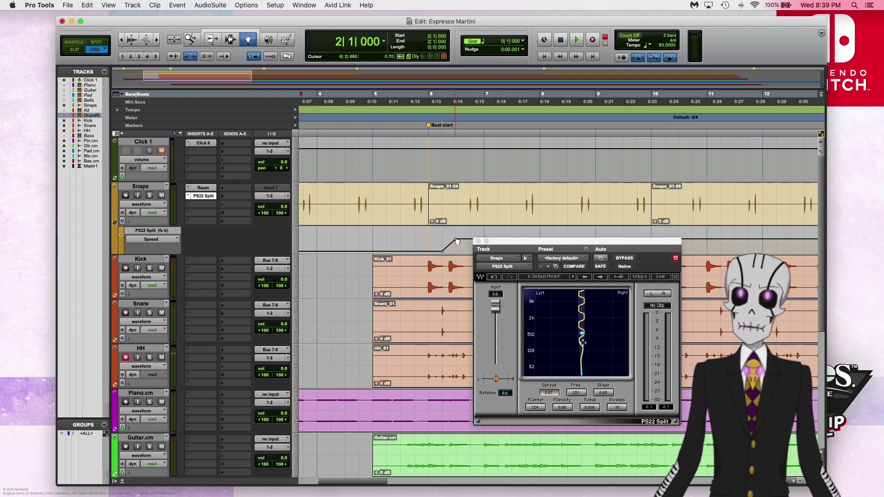
Step: Play the spread transition from 4|2|000, stop playback, and hide the Snaps automation lane
{"action": "left_click", "coordinate": [331, 139]}
{"action": "key", "text": "space"}
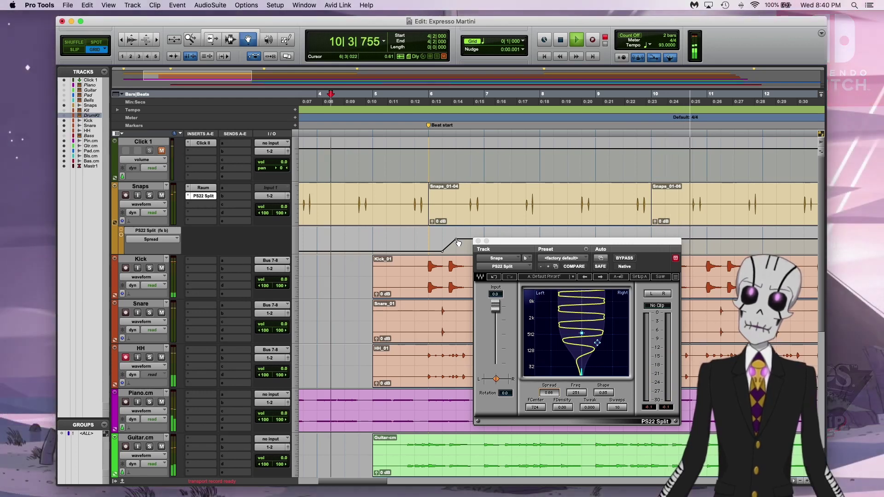
{"action": "key", "text": "space"}
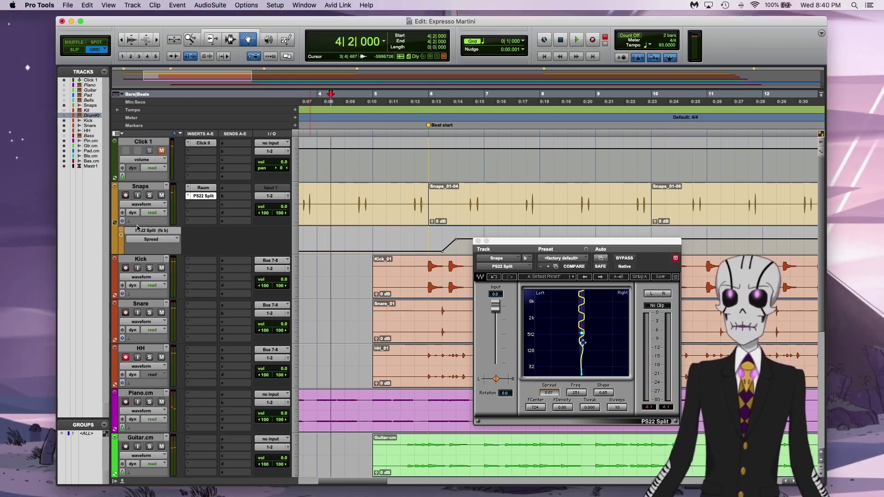
{"action": "left_click", "coordinate": [118, 225]}
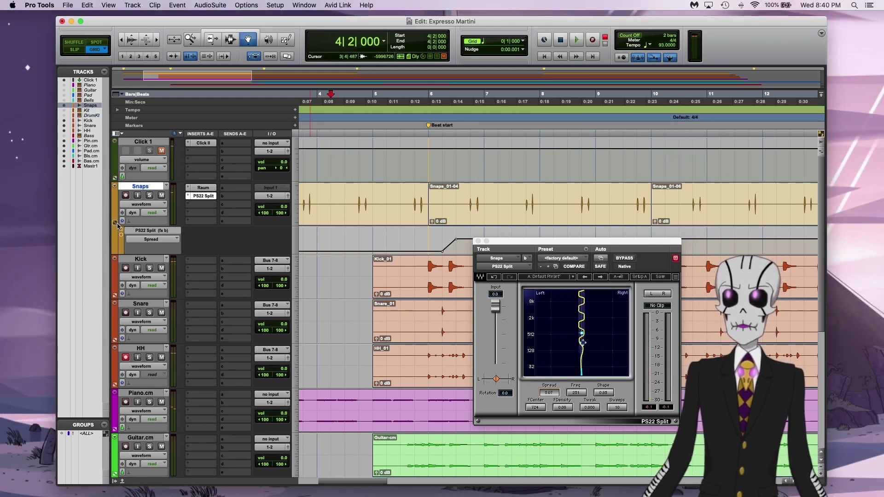
{"action": "left_click", "coordinate": [116, 224]}
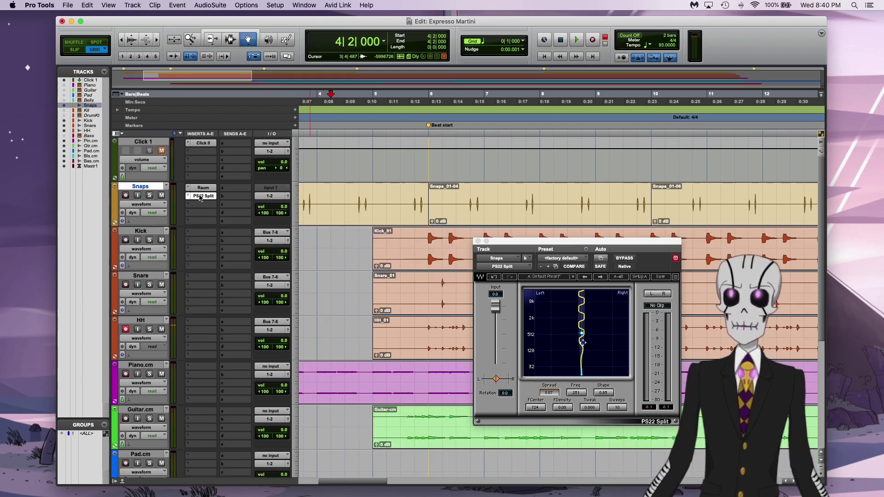
Step: Shift Raum and PS22 Split down one insert slot on Snaps and insert the mono Lo-Fi harmonic plug-in in the first slot
{"action": "left_click_drag", "start_coordinate": [199, 204], "coordinate": [200, 204]}
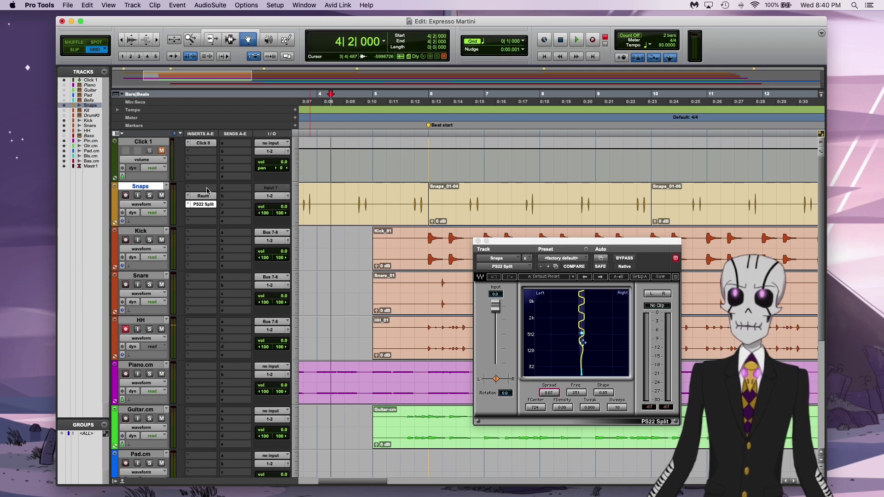
{"action": "left_click", "coordinate": [206, 188]}
{"action": "mouse_move", "coordinate": [251, 188]}
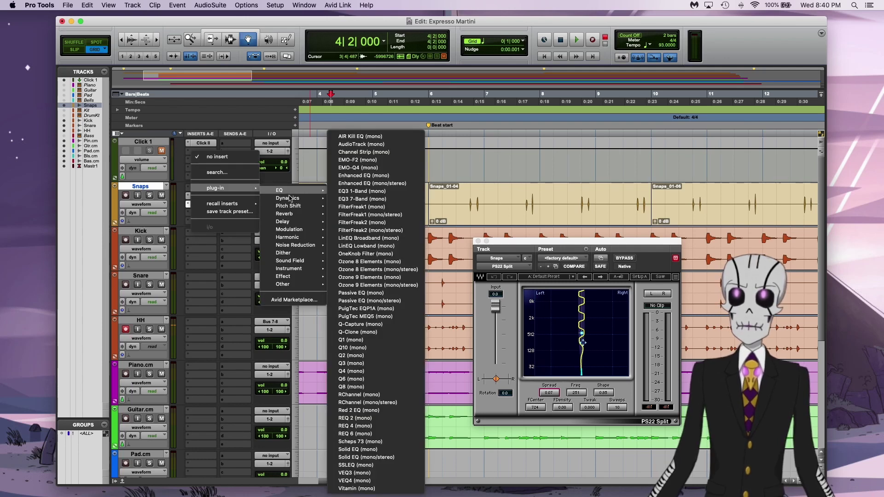
{"action": "mouse_move", "coordinate": [298, 230]}
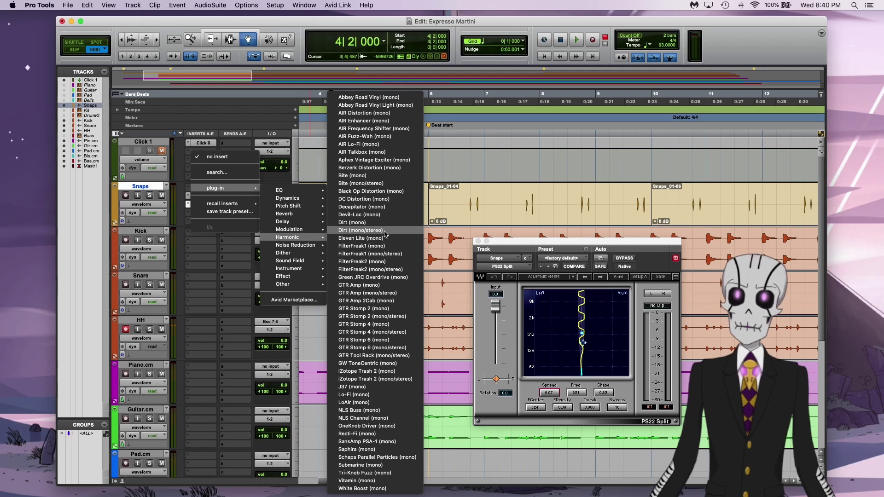
{"action": "left_click", "coordinate": [380, 395]}
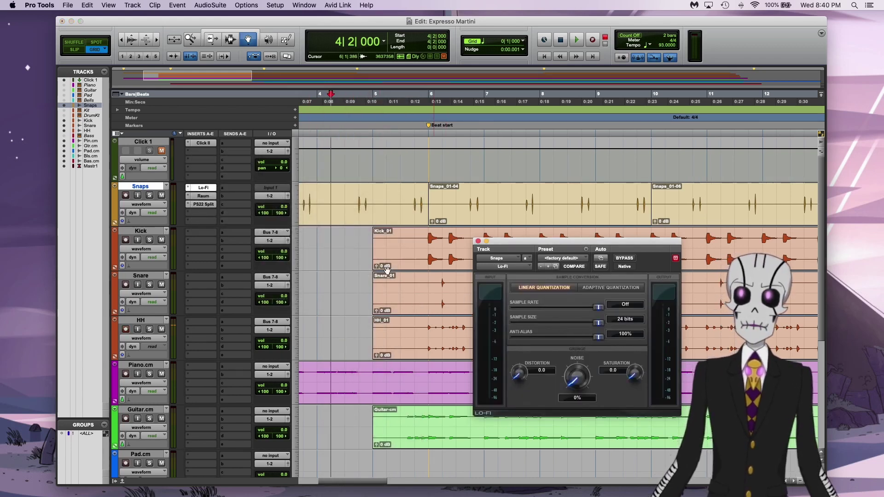
Step: During playback from 2|2|000, set Lo-Fi's distortion to 1.0 and its noise to 14%
{"action": "scroll", "coordinate": [354, 209], "scroll_direction": "left", "scroll_amount": 5}
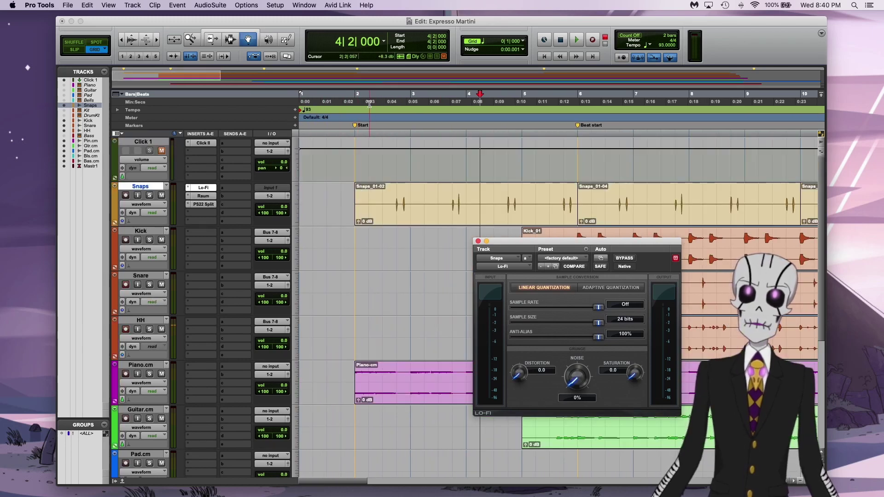
{"action": "left_click", "coordinate": [370, 104]}
{"action": "key", "text": "space"}
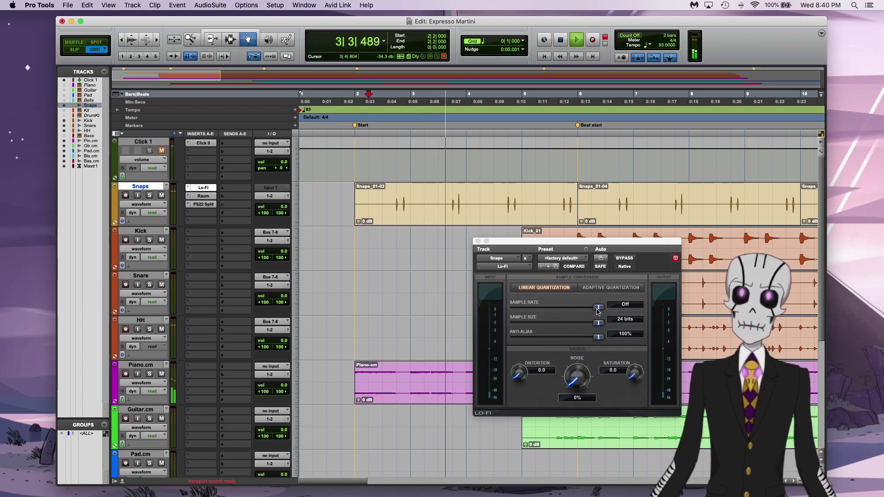
{"action": "left_click_drag", "start_coordinate": [519, 373], "coordinate": [518, 368]}
{"action": "left_click_drag", "start_coordinate": [575, 373], "coordinate": [574, 367]}
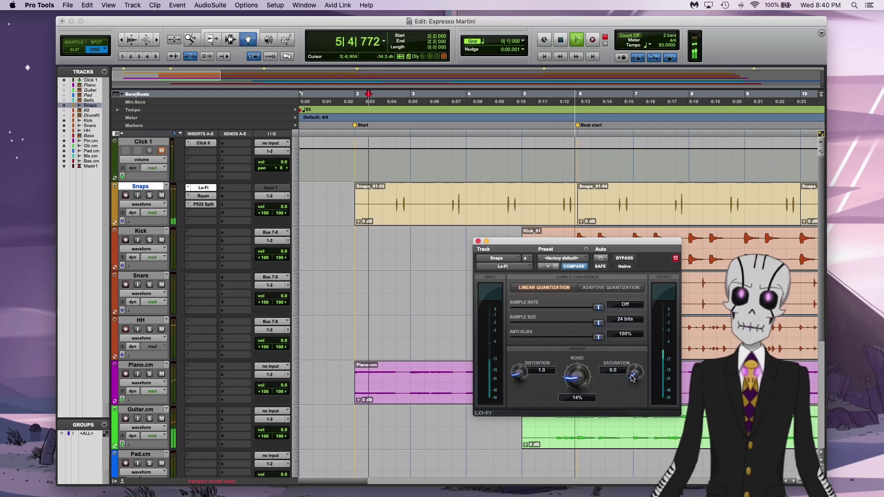
Step: Try Lo-Fi's saturation at 2.1, restart playback, and return the saturation to 0.0
{"action": "left_click_drag", "start_coordinate": [632, 379], "coordinate": [633, 367]}
{"action": "key", "text": "space"}
{"action": "key", "text": "space"}
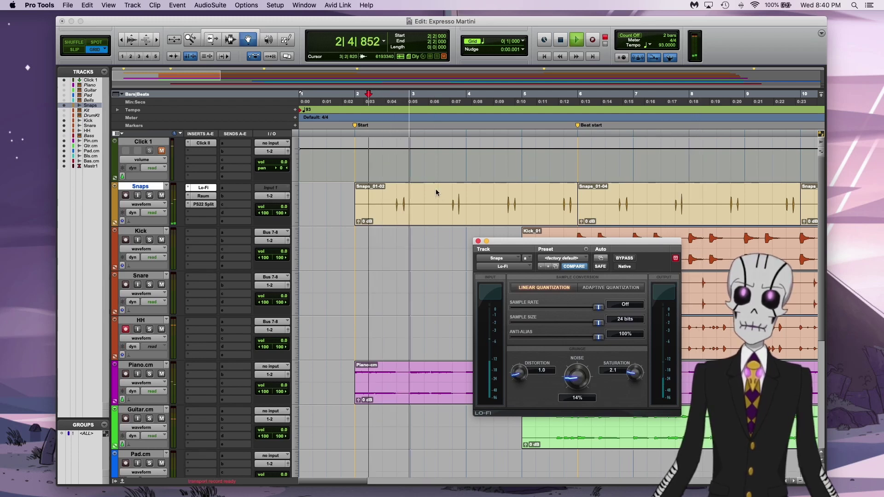
{"action": "left_click_drag", "start_coordinate": [634, 374], "coordinate": [600, 384]}
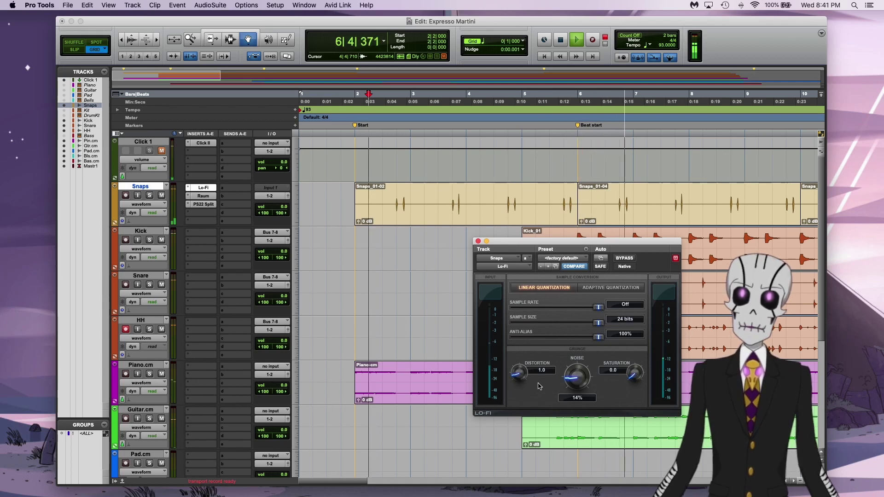
Step: Set Lo-Fi's sample size to 16 bits while listening, close the plug-in window, and stop playback
{"action": "left_click_drag", "start_coordinate": [597, 308], "coordinate": [574, 325]}
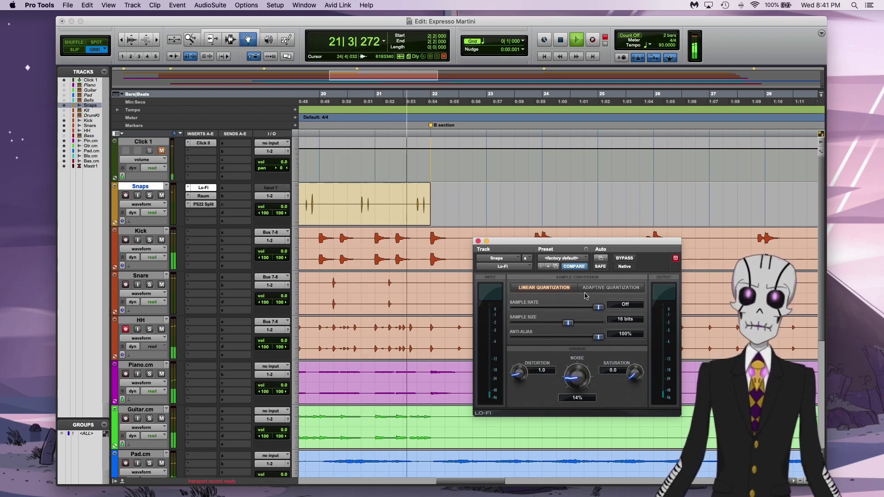
{"action": "left_click", "coordinate": [478, 241]}
{"action": "key", "text": "space"}
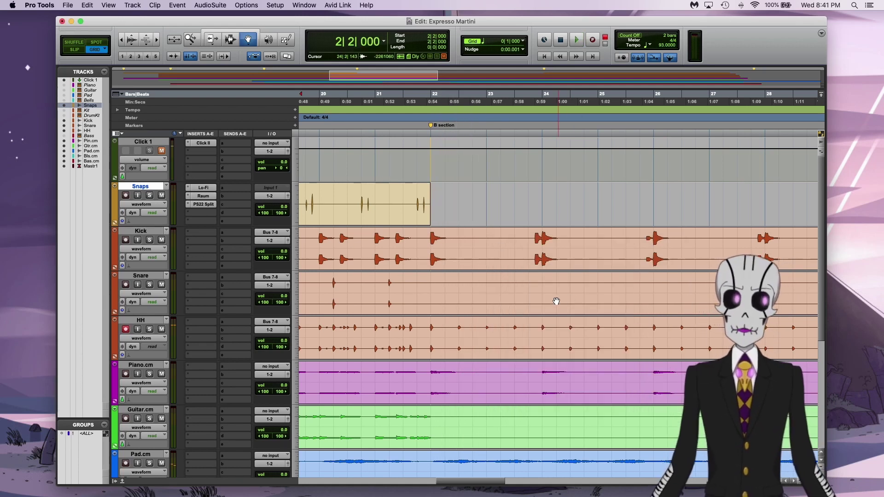
Step: Play the opening from 2|2|000 to check how the processed Snaps track sounds, and stop playback
{"action": "scroll", "coordinate": [547, 303], "scroll_direction": "left", "scroll_amount": 20}
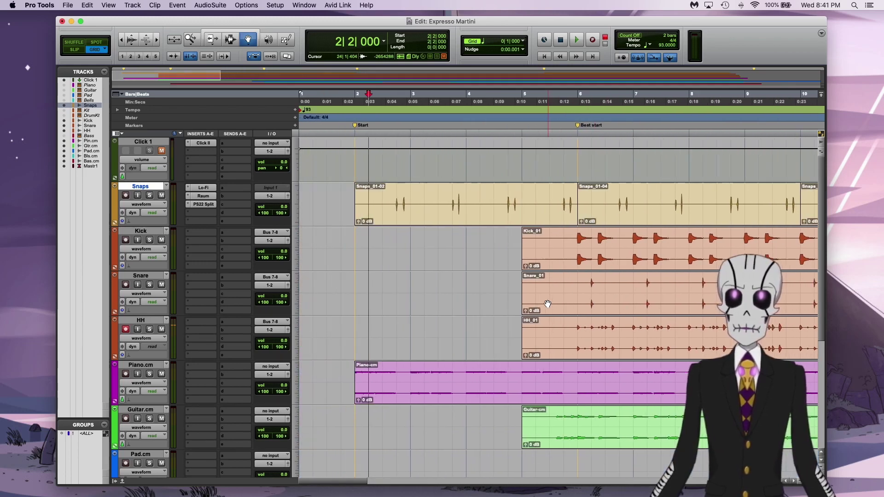
{"action": "key", "text": "space"}
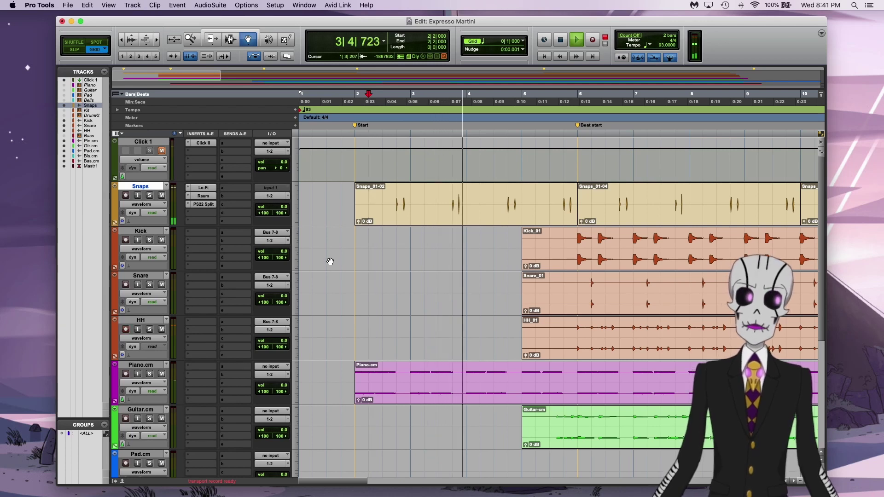
{"action": "key", "text": "space"}
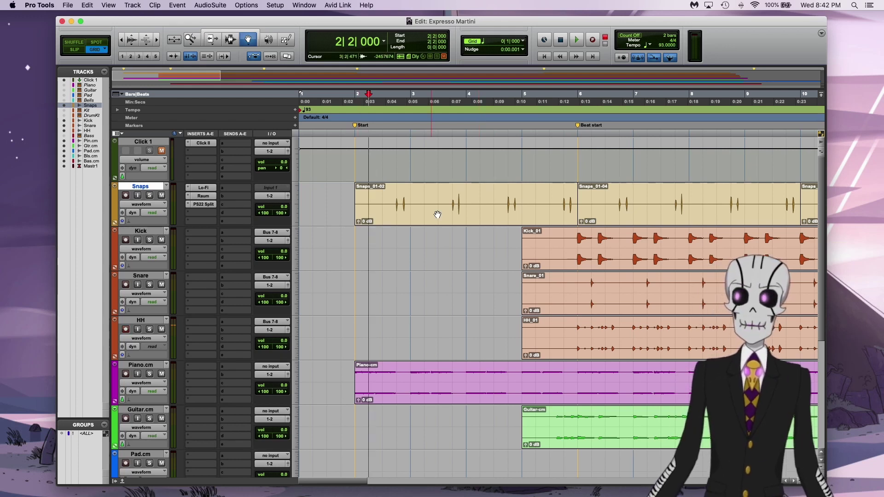
{"action": "scroll", "coordinate": [274, 212], "scroll_direction": "right", "scroll_amount": 3}
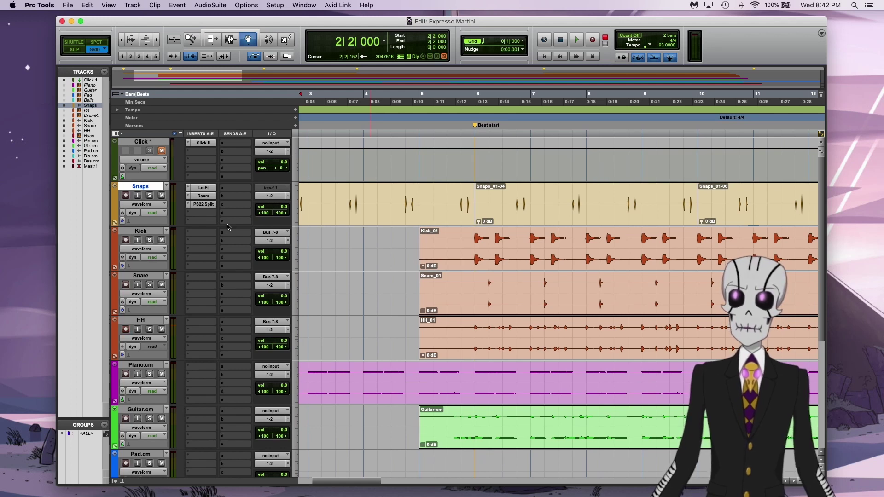
{"action": "scroll", "coordinate": [326, 298], "scroll_direction": "left", "scroll_amount": 2}
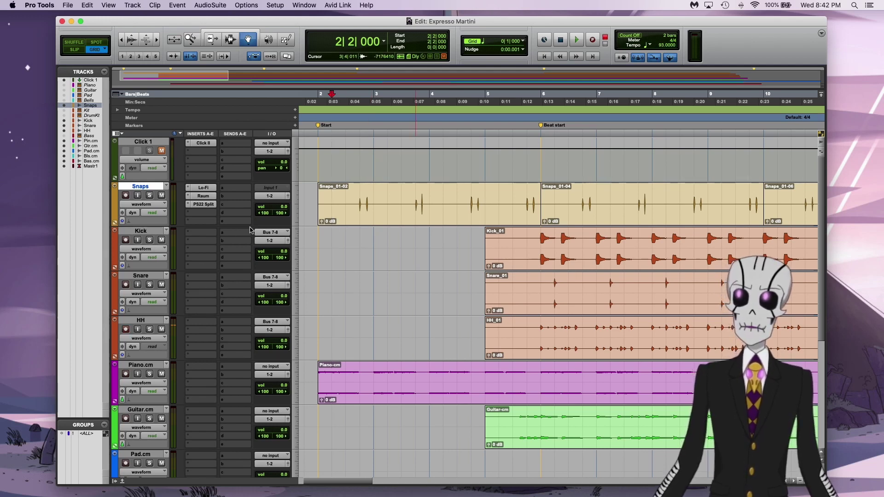
Step: Insert the Channel Strip plug-in in the first insert slot of the Bass.cm track
{"action": "scroll", "coordinate": [366, 247], "scroll_direction": "down", "scroll_amount": 1}
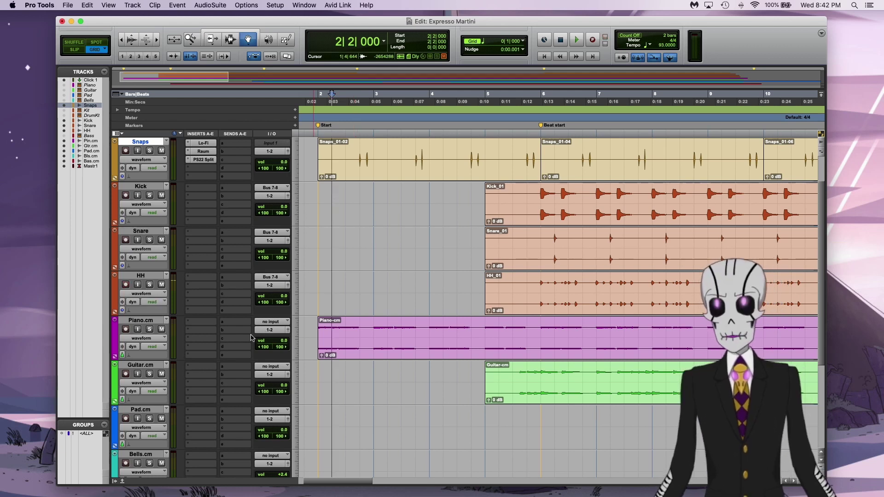
{"action": "scroll", "coordinate": [188, 379], "scroll_direction": "down", "scroll_amount": 4}
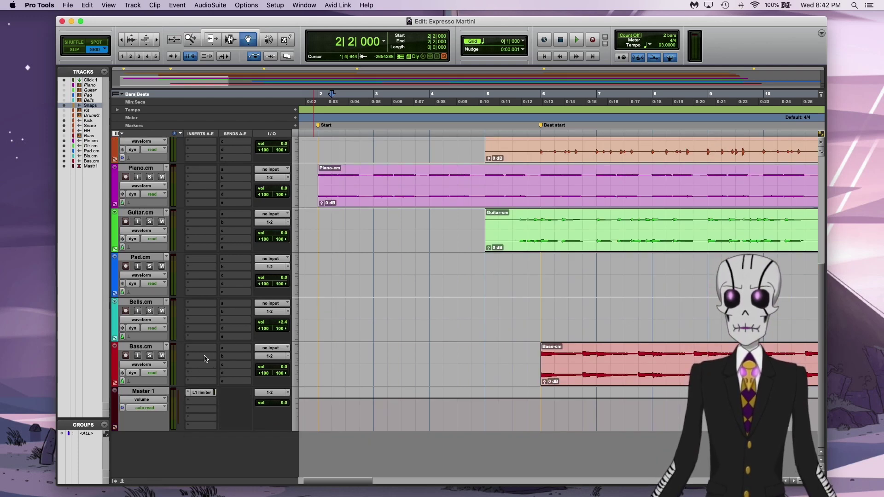
{"action": "scroll", "coordinate": [281, 329], "scroll_direction": "up", "scroll_amount": 1}
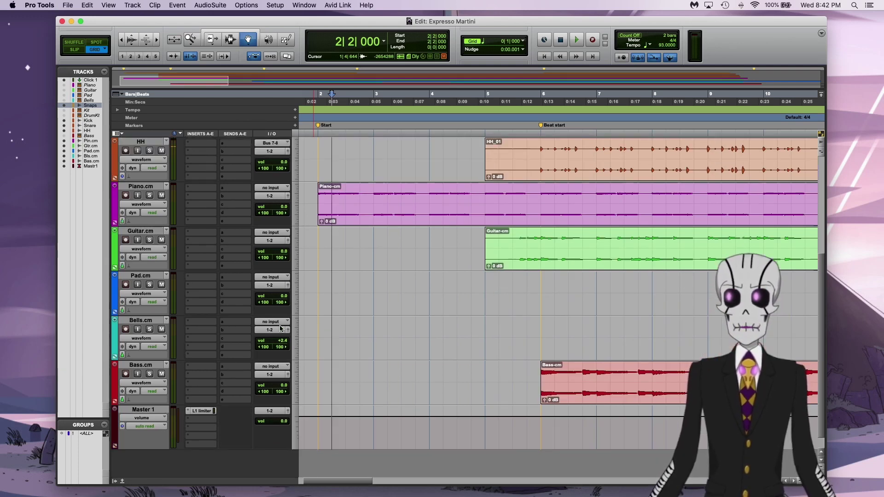
{"action": "left_click", "coordinate": [240, 370]}
{"action": "mouse_move", "coordinate": [240, 369]}
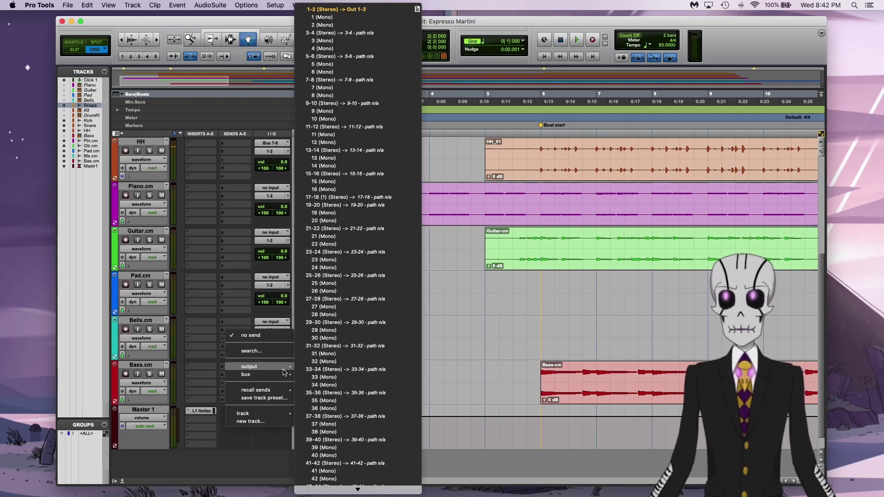
{"action": "left_click", "coordinate": [209, 370]}
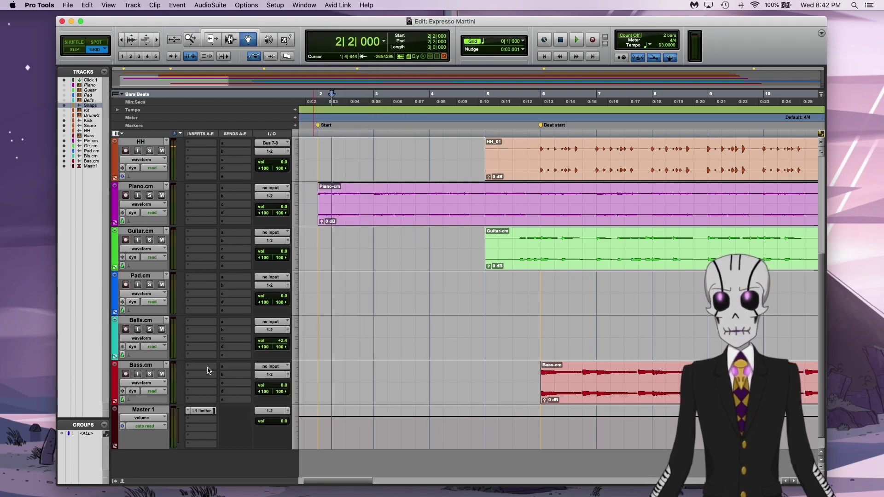
{"action": "left_click", "coordinate": [209, 369]}
{"action": "mouse_move", "coordinate": [208, 368]}
{"action": "mouse_move", "coordinate": [277, 369]}
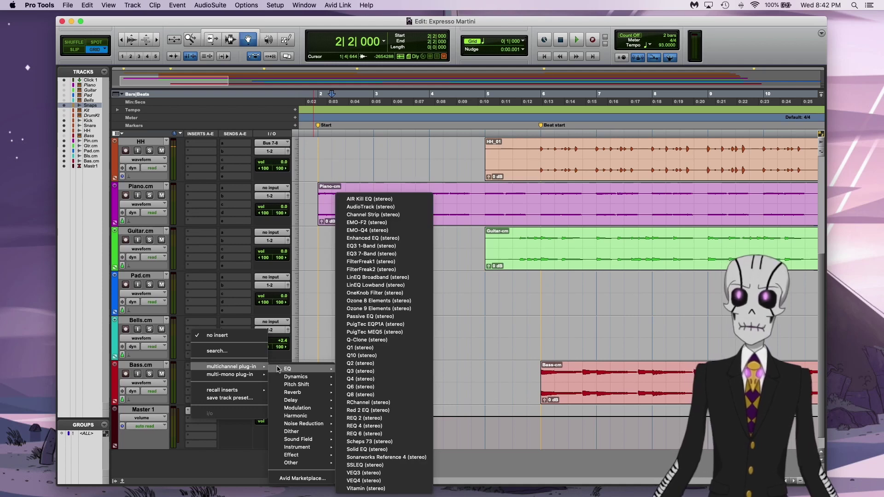
{"action": "mouse_move", "coordinate": [298, 384]}
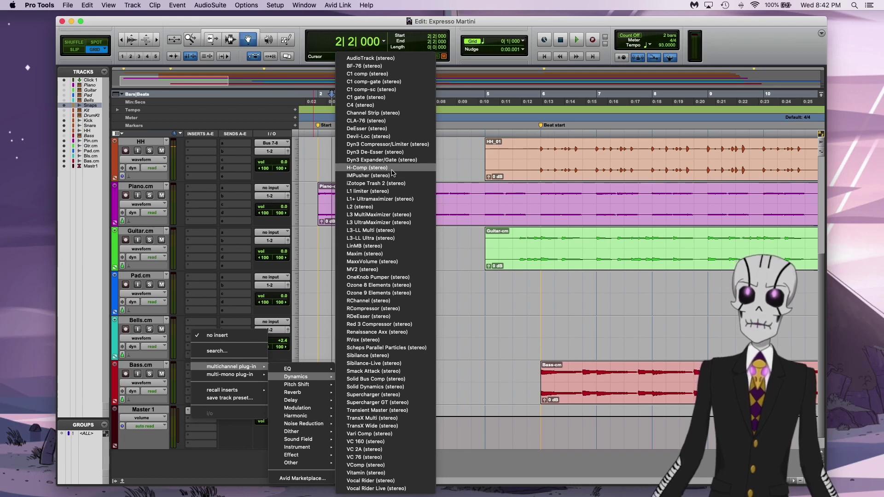
{"action": "left_click", "coordinate": [398, 120]}
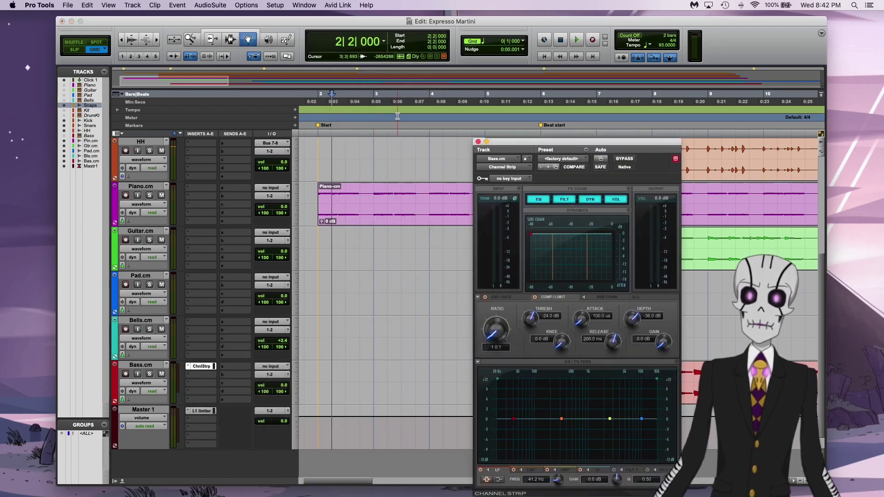
Step: Replace the Channel Strip on the Bass.cm track with the Solid Bus Comp plug-in
{"action": "left_click", "coordinate": [510, 168]}
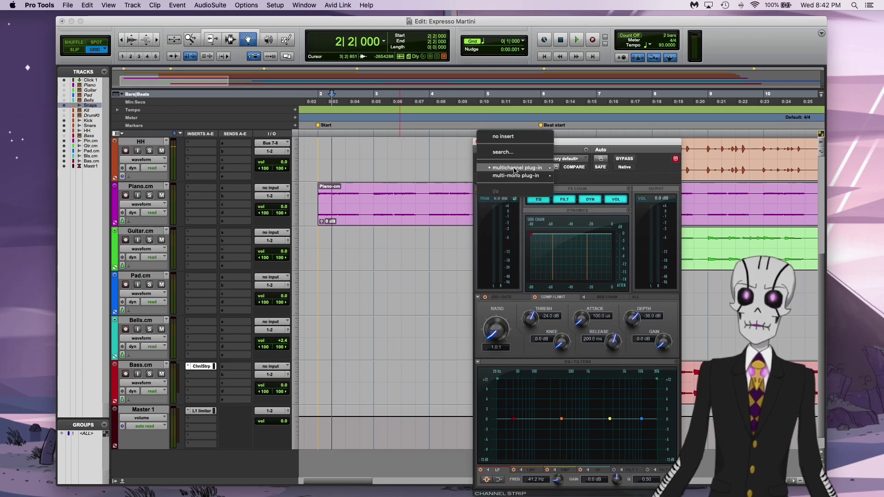
{"action": "mouse_move", "coordinate": [514, 171]}
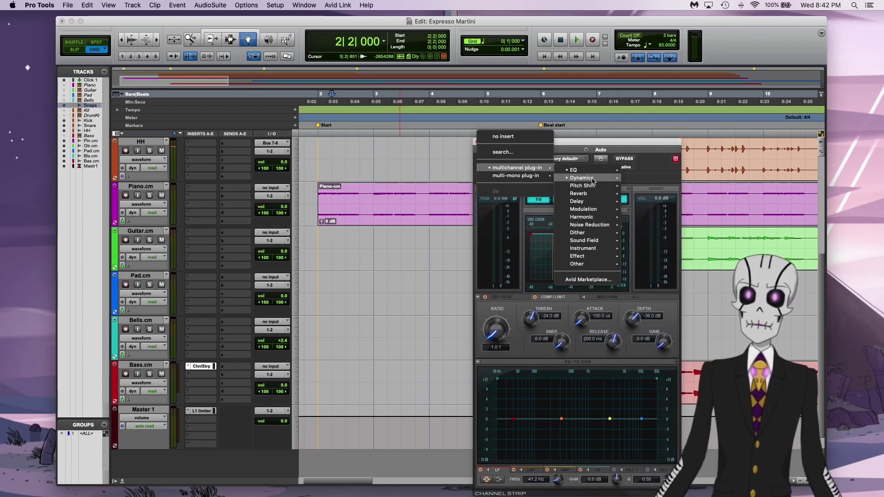
{"action": "mouse_move", "coordinate": [592, 178]}
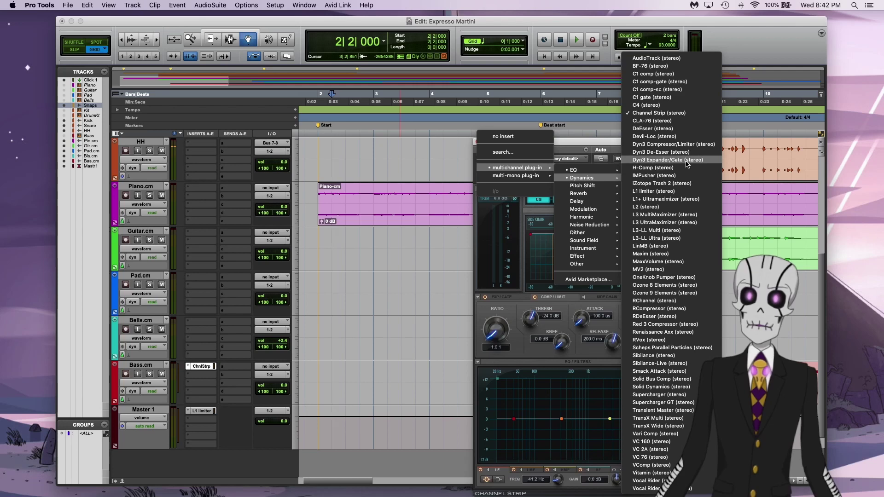
{"action": "key", "text": "Escape"}
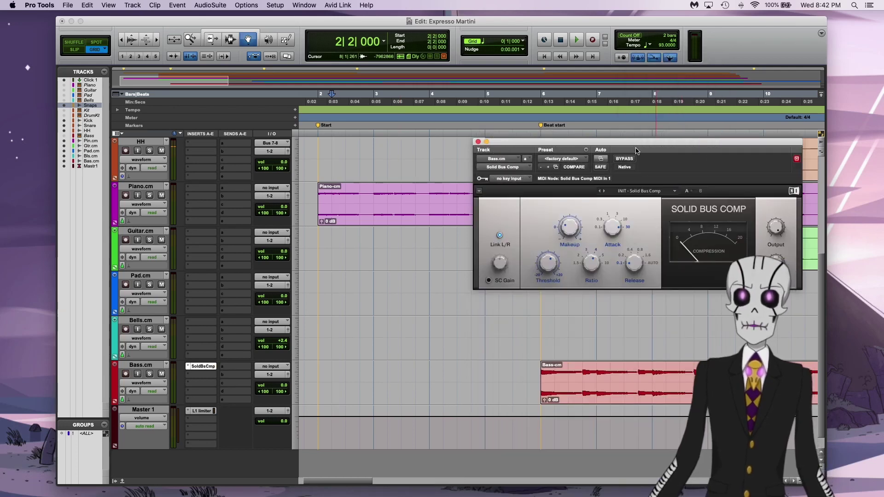
Step: Turn on Solid Bus Comp's side chain and set its key input to Bus 24
{"action": "left_click_drag", "start_coordinate": [637, 147], "coordinate": [566, 259]}
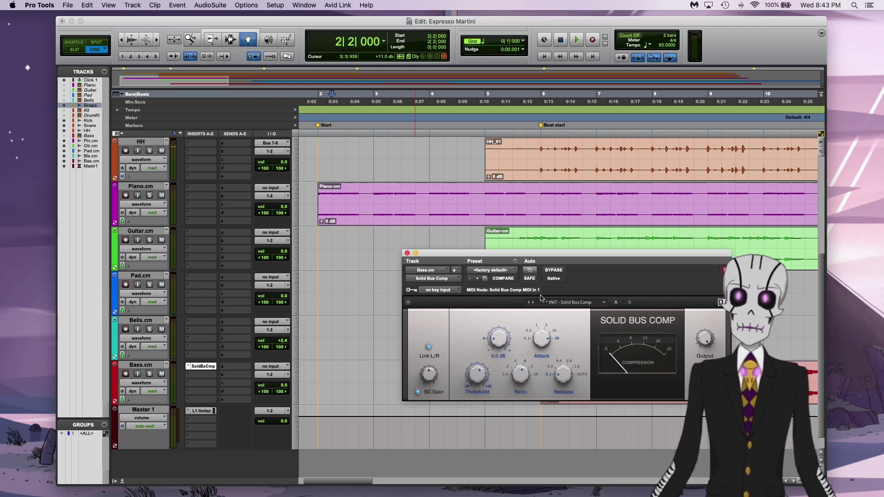
{"action": "left_click", "coordinate": [438, 289]}
{"action": "mouse_move", "coordinate": [442, 290]}
{"action": "mouse_move", "coordinate": [494, 291]}
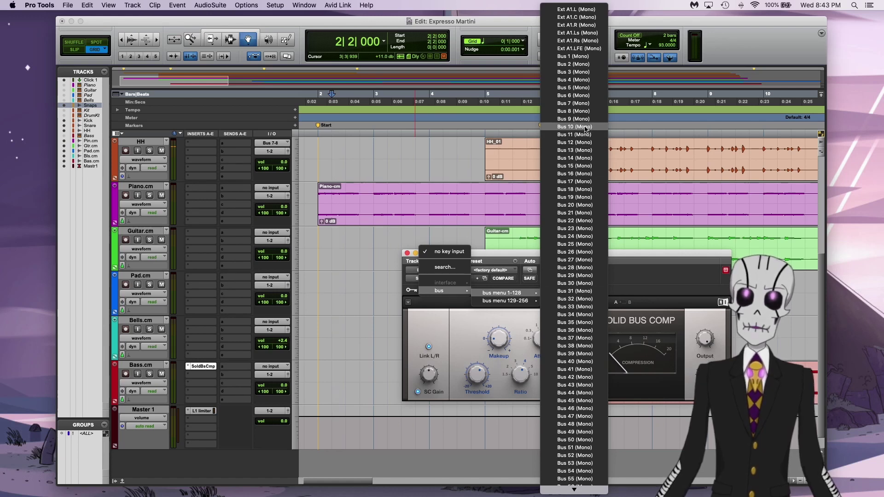
{"action": "left_click", "coordinate": [587, 235]}
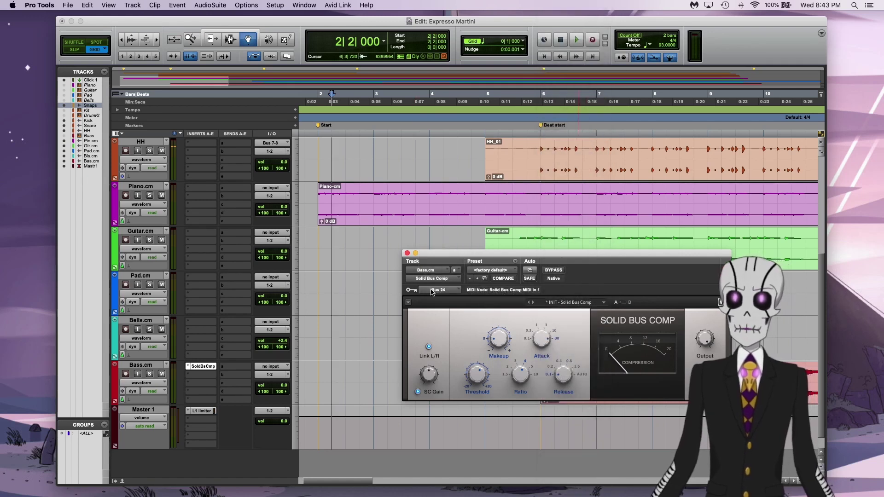
Step: Select the Kick track and add a send from its first send slot to the mono Bus 24
{"action": "scroll", "coordinate": [243, 323], "scroll_direction": "up", "scroll_amount": 3}
{"action": "scroll", "coordinate": [243, 202], "scroll_direction": "up", "scroll_amount": 1}
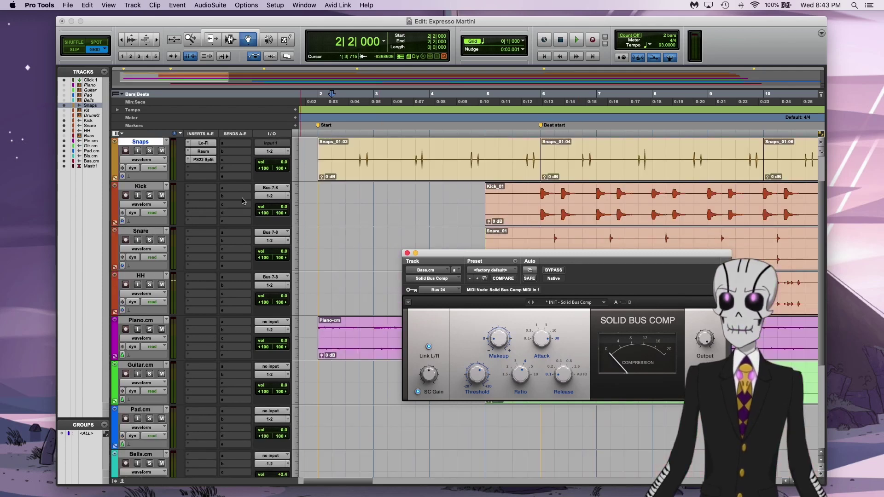
{"action": "left_click", "coordinate": [148, 188]}
{"action": "right_click", "coordinate": [148, 189]}
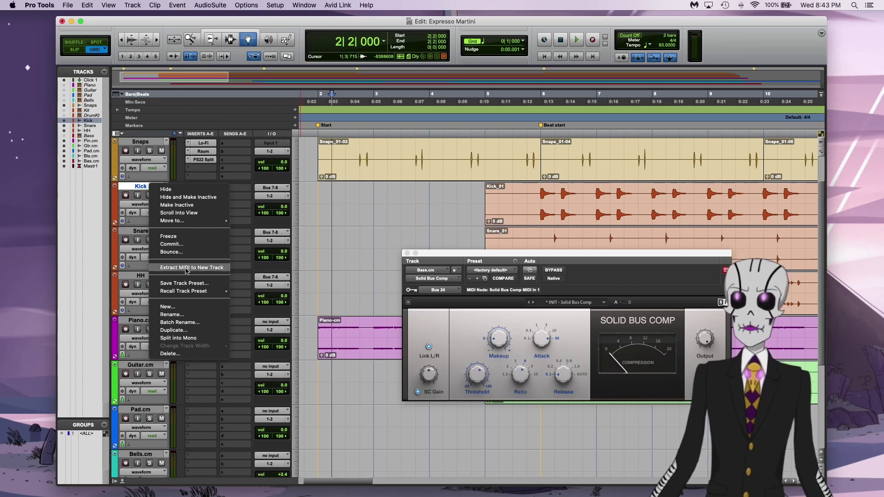
{"action": "left_click", "coordinate": [210, 194]}
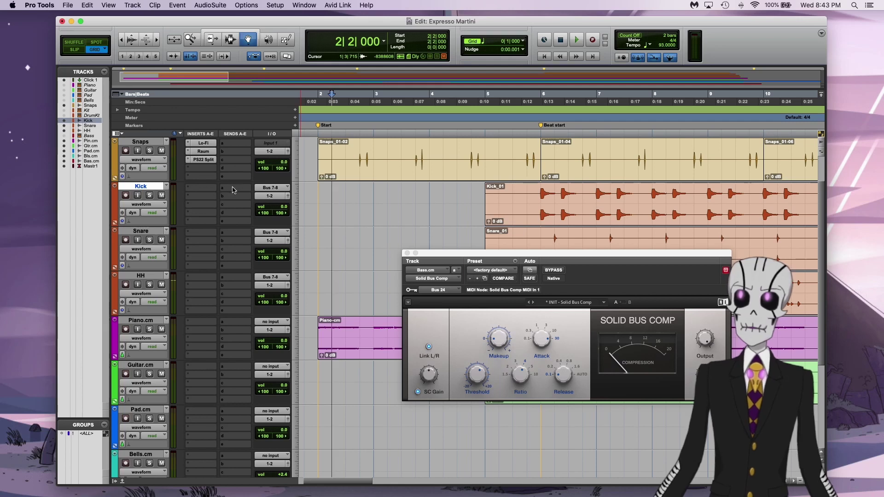
{"action": "left_click", "coordinate": [235, 189]}
{"action": "mouse_move", "coordinate": [276, 196]}
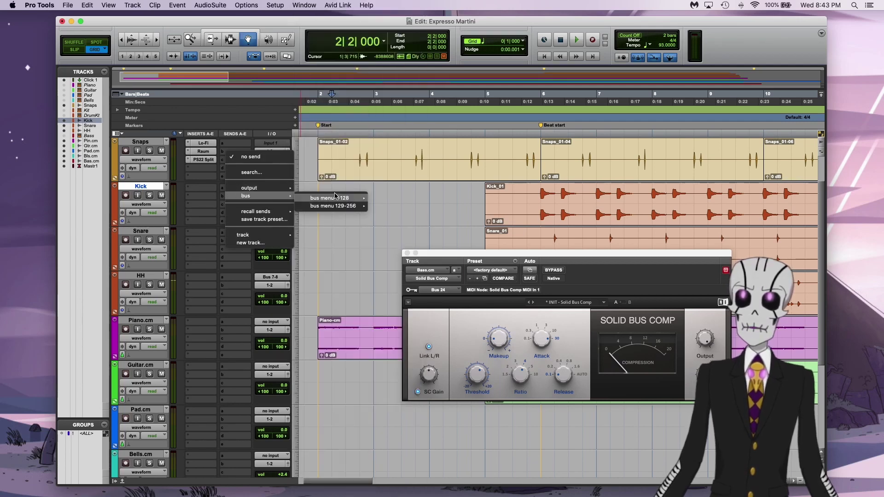
{"action": "mouse_move", "coordinate": [334, 196]}
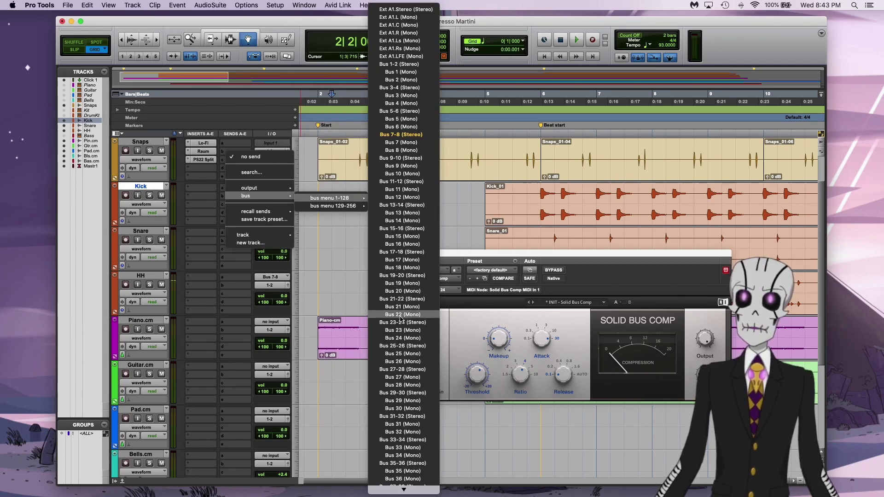
{"action": "left_click", "coordinate": [401, 338]}
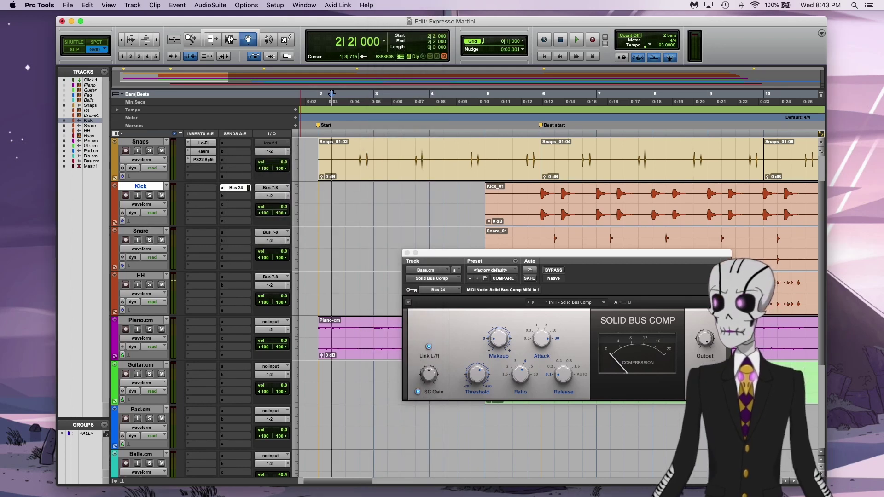
Step: Raise the Kick track's Bus 24 send level to about -1.4 dB and close the send window
{"action": "left_click", "coordinate": [236, 187]}
{"action": "left_click_drag", "start_coordinate": [239, 224], "coordinate": [235, 166]}
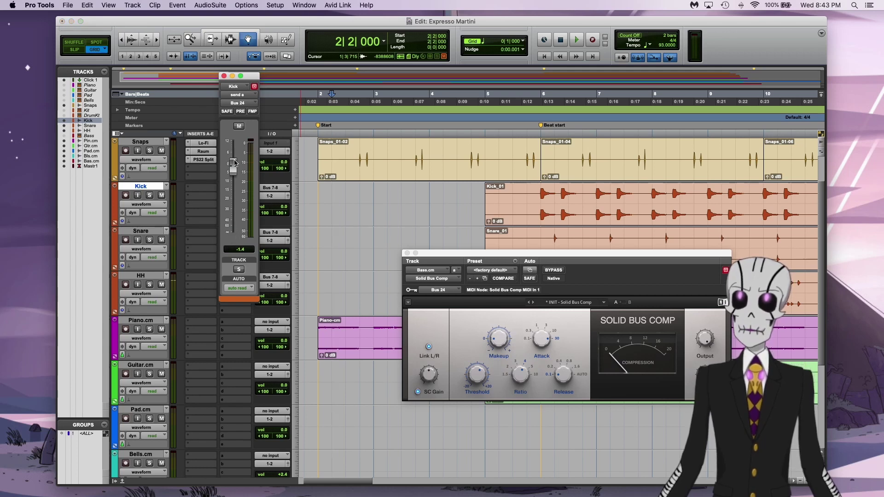
{"action": "left_click", "coordinate": [224, 76]}
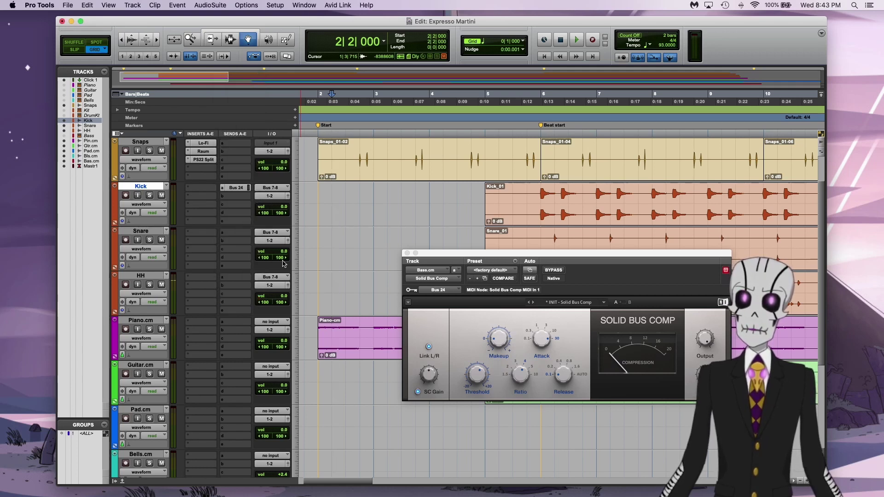
Step: Solo the Kick and Bass.cm tracks, place the compressor window clear of the bass clip, and start playback from 5|2|000
{"action": "scroll", "coordinate": [227, 225], "scroll_direction": "down", "scroll_amount": 3}
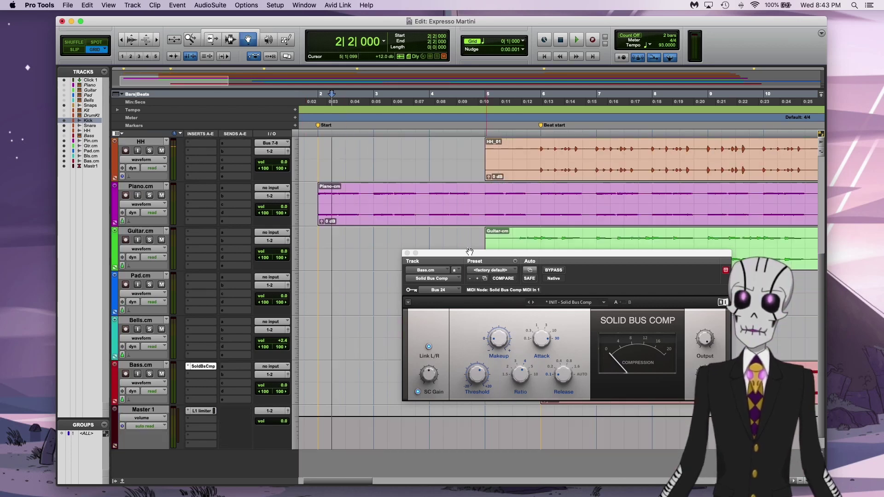
{"action": "left_click", "coordinate": [486, 148]}
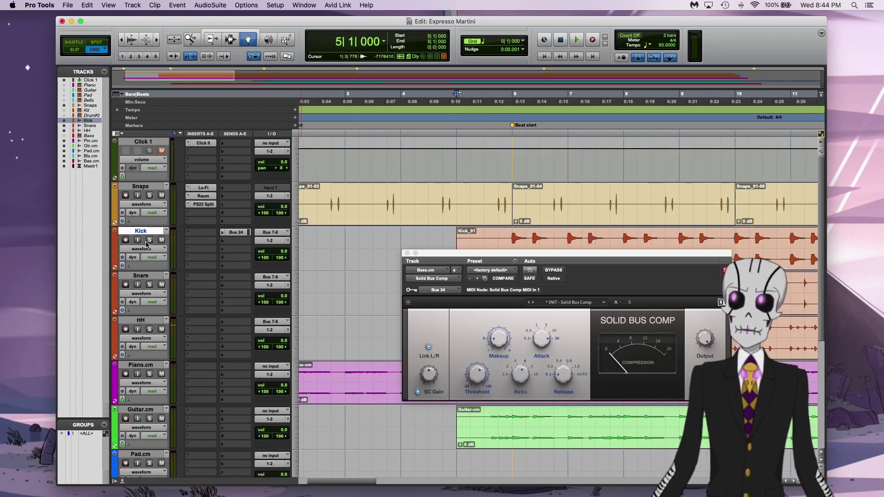
{"action": "scroll", "coordinate": [154, 319], "scroll_direction": "down", "scroll_amount": 5}
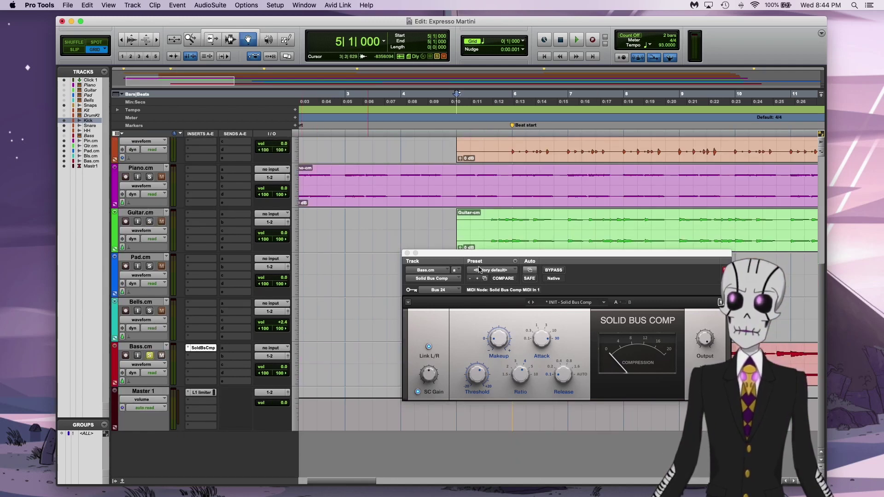
{"action": "left_click_drag", "start_coordinate": [507, 258], "coordinate": [293, 262]}
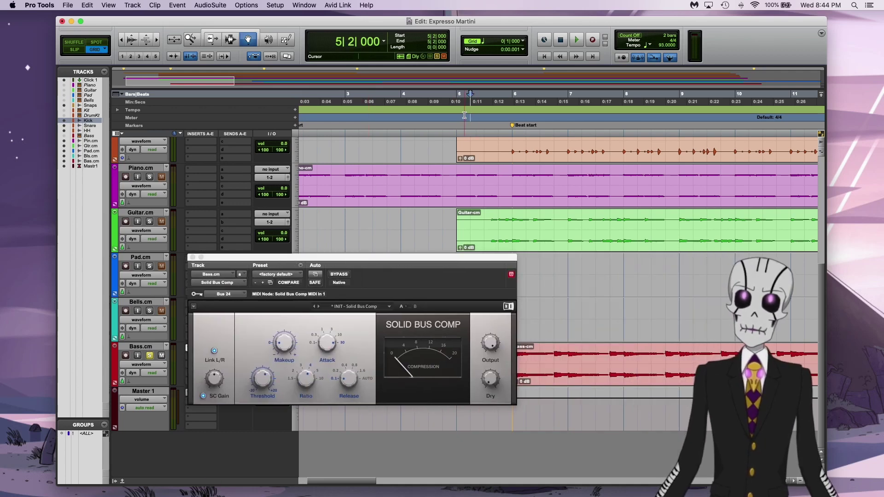
{"action": "key", "text": "space"}
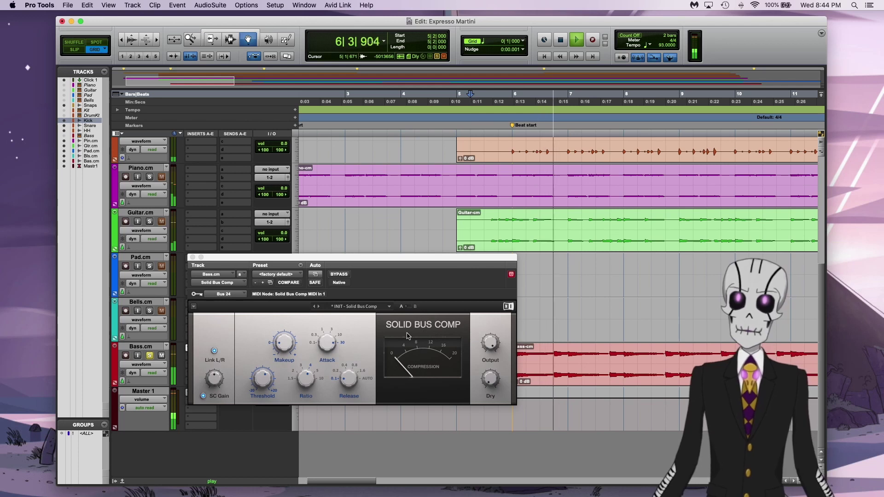
Step: Set Solid Bus Comp's attack to 0.3 and release to 0.2 while listening to kick and bass, and stop playback
{"action": "left_click", "coordinate": [332, 351]}
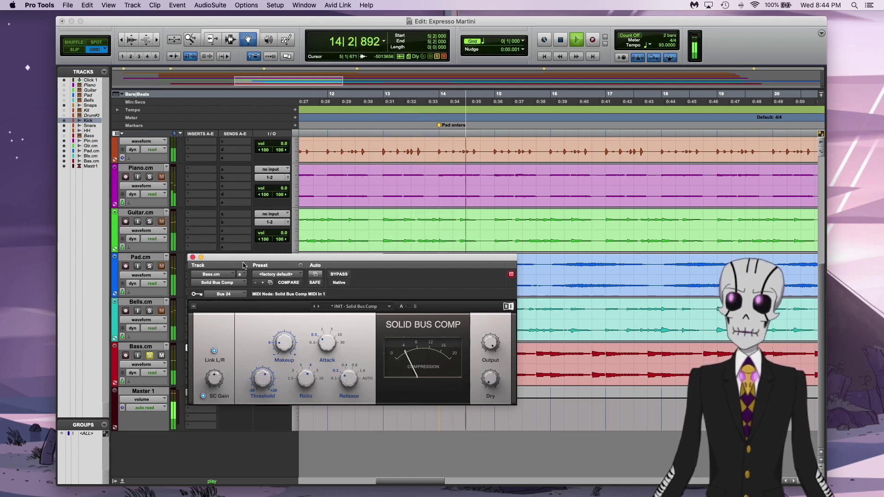
{"action": "left_click_drag", "start_coordinate": [236, 259], "coordinate": [465, 275]}
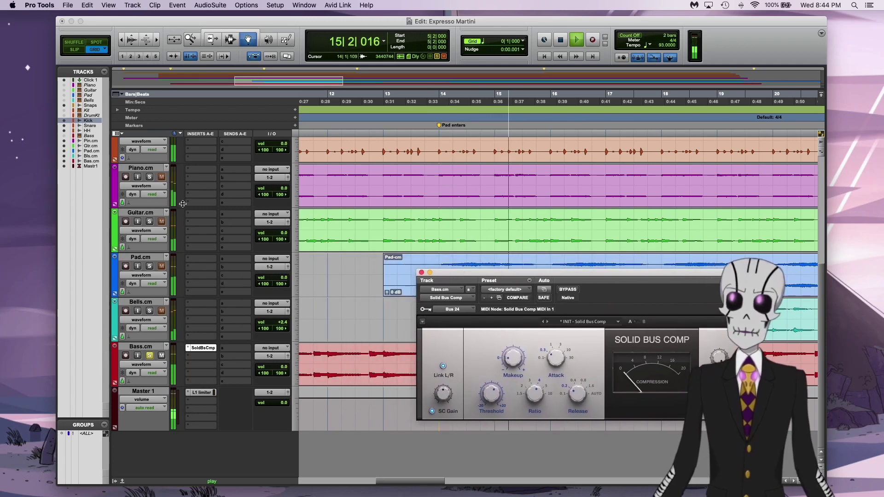
{"action": "scroll", "coordinate": [206, 208], "scroll_direction": "up", "scroll_amount": 1}
{"action": "scroll", "coordinate": [205, 208], "scroll_direction": "up", "scroll_amount": 5}
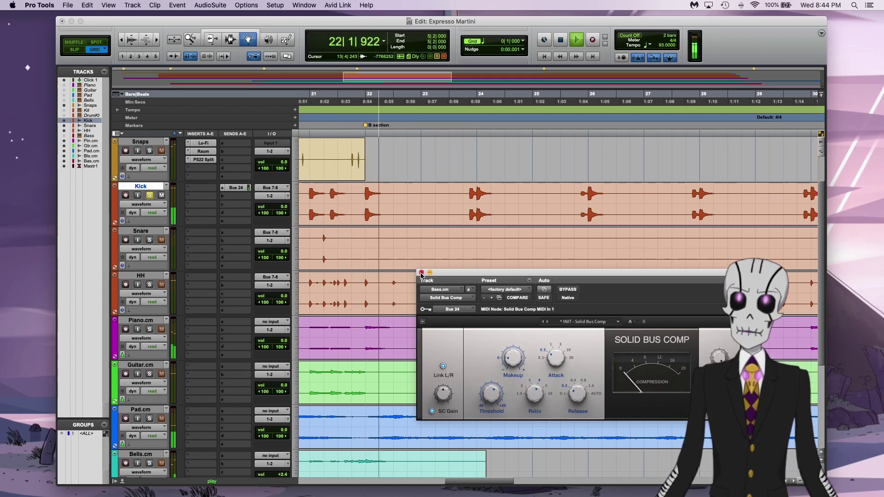
{"action": "key", "text": "space"}
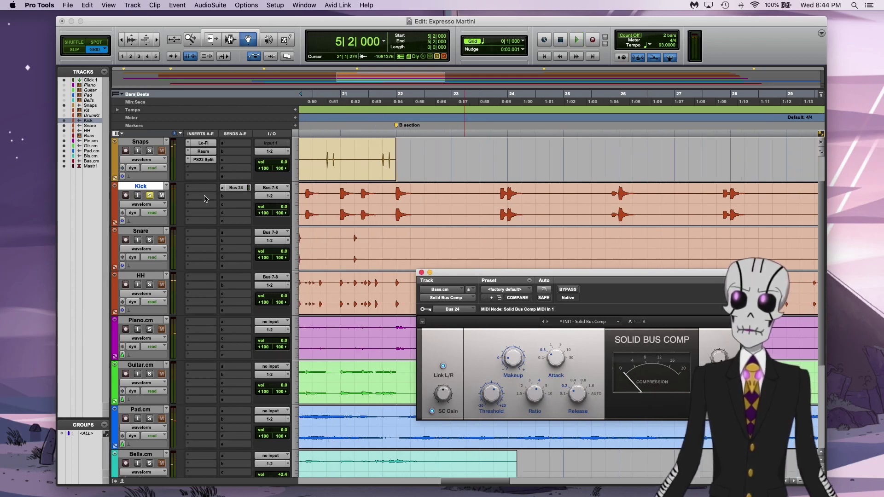
Step: Insert the REQ 4 equalizer in the Kick track's first insert slot and start playback from 5|2|000
{"action": "left_click", "coordinate": [203, 187]}
{"action": "mouse_move", "coordinate": [231, 188]}
{"action": "mouse_move", "coordinate": [313, 195]}
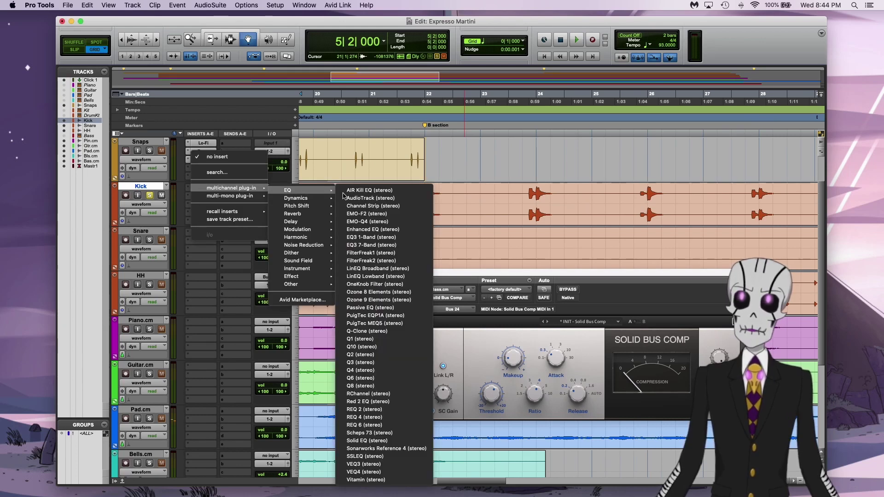
{"action": "left_click", "coordinate": [375, 417]}
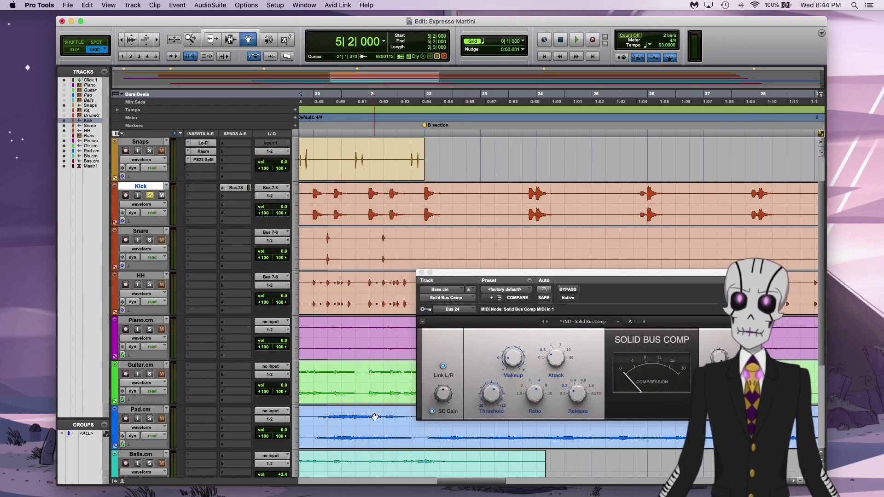
{"action": "left_click_drag", "start_coordinate": [561, 274], "coordinate": [510, 275]}
{"action": "key", "text": "space"}
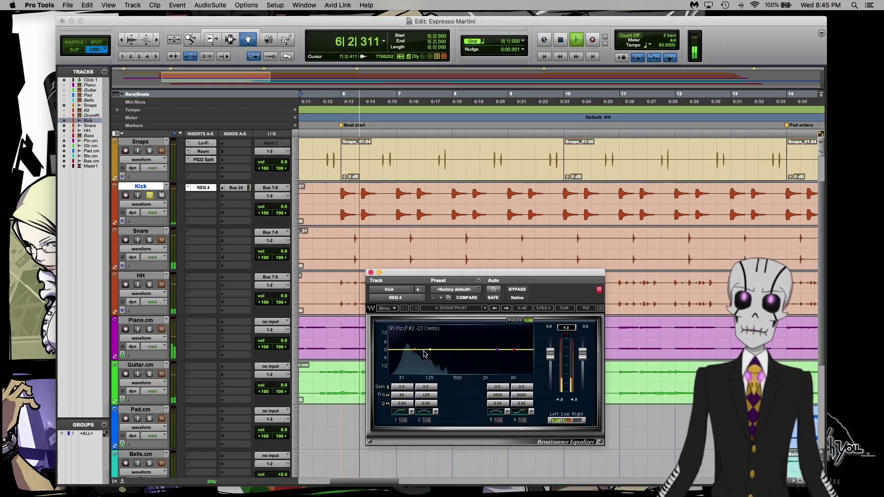
Step: Shape the kick in REQ 4 with a 43 Hz high-pass at Q 1.41, a slight 103 Hz boost and a low-pass around 4378 Hz
{"action": "left_click", "coordinate": [402, 411]}
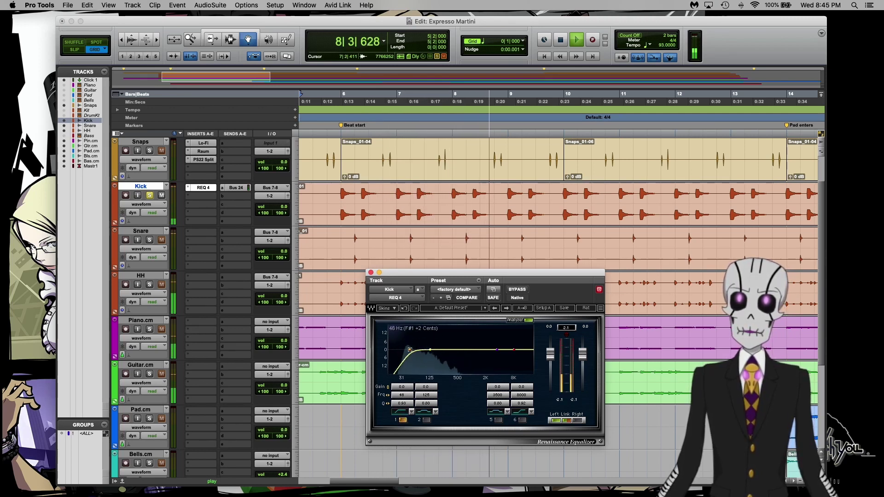
{"action": "left_click_drag", "start_coordinate": [401, 404], "coordinate": [402, 396]}
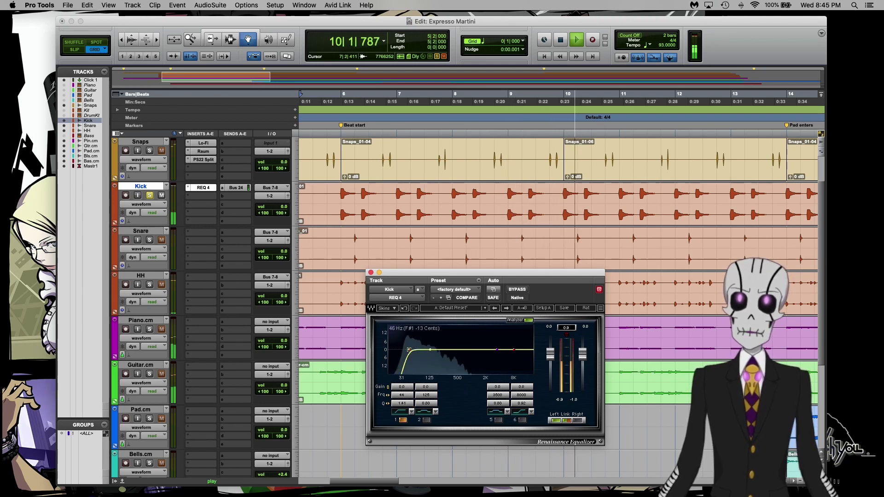
{"action": "left_click_drag", "start_coordinate": [430, 353], "coordinate": [425, 348]}
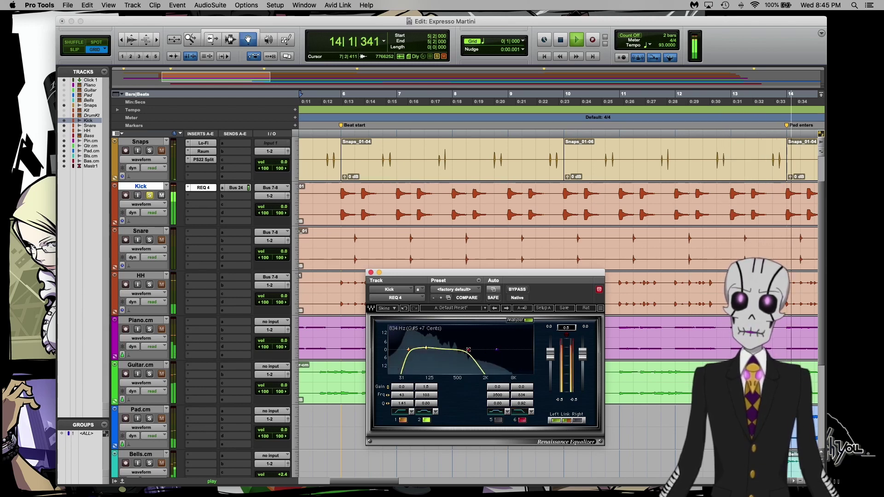
{"action": "left_click_drag", "start_coordinate": [466, 350], "coordinate": [501, 353]}
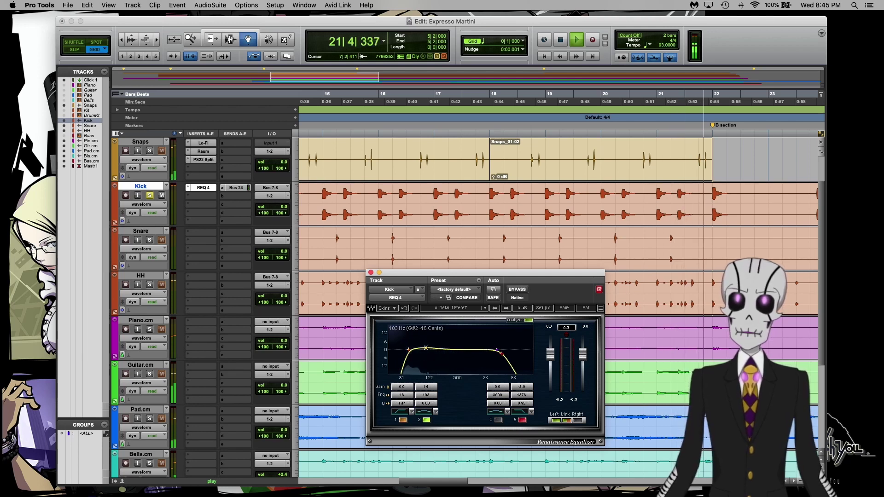
Step: Set REQ 4's second band to 0.1 dB at 101 Hz, lower both output faders to -1.2 dB, and close the equalizer
{"action": "left_click_drag", "start_coordinate": [425, 348], "coordinate": [425, 348]}
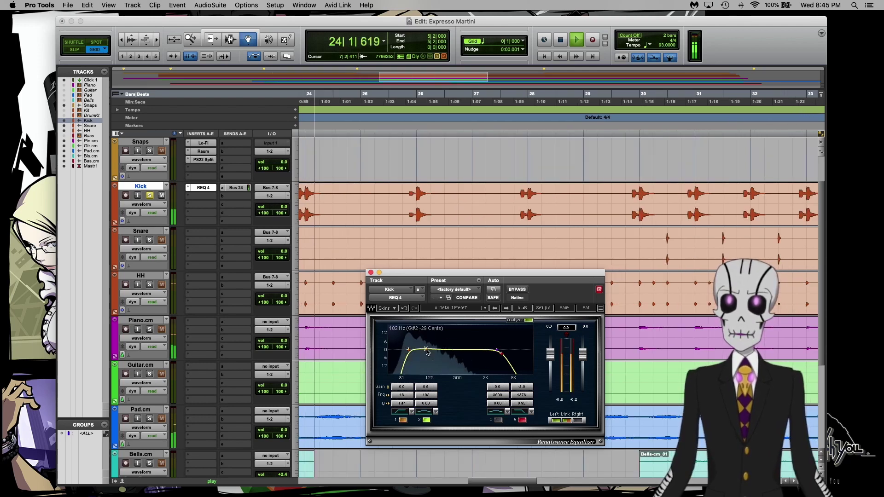
{"action": "left_click_drag", "start_coordinate": [427, 352], "coordinate": [426, 352]}
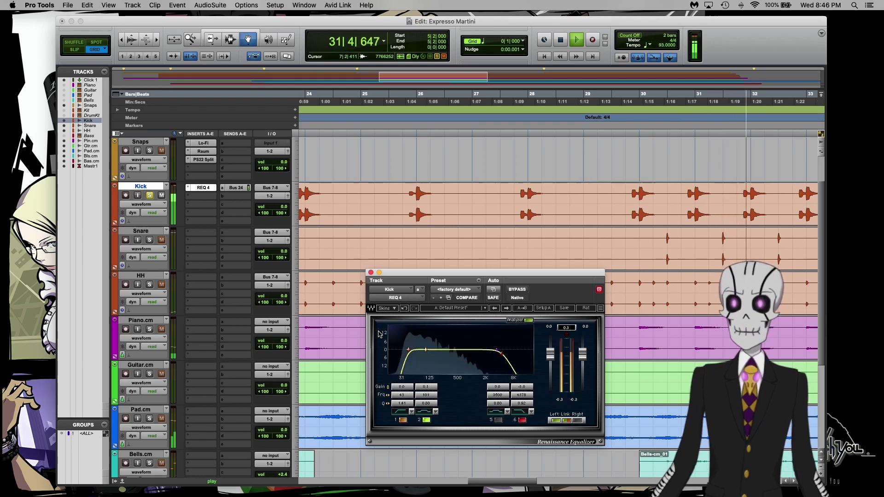
{"action": "left_click_drag", "start_coordinate": [552, 364], "coordinate": [553, 368]}
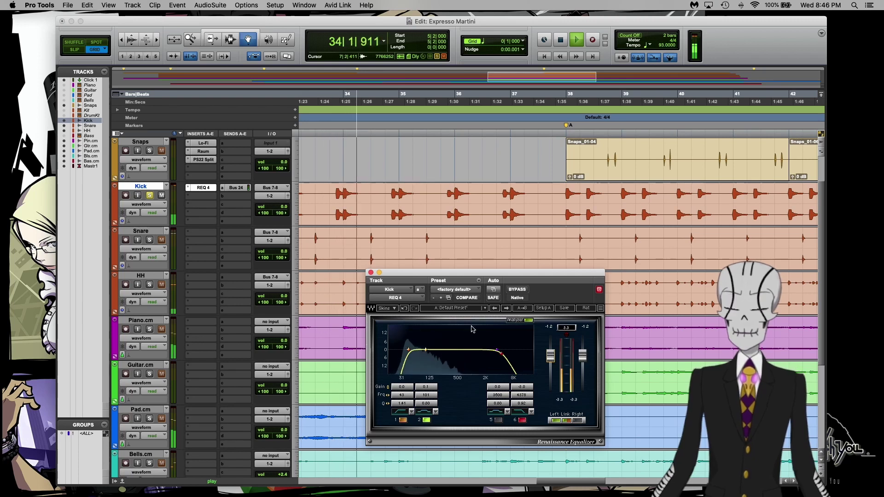
{"action": "left_click", "coordinate": [371, 272]}
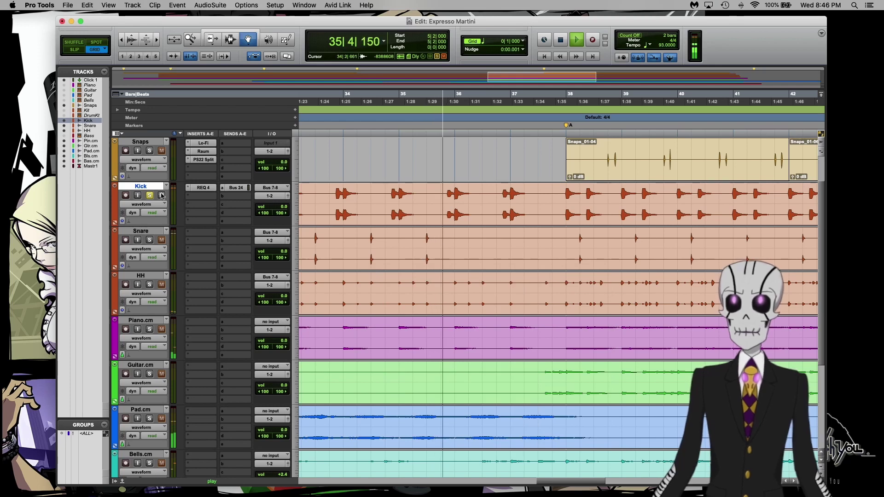
Step: Insert the stereo H-Comp compressor in the Kick track's second insert slot and move its window so all controls are visible
{"action": "left_click", "coordinate": [200, 167]}
{"action": "mouse_move", "coordinate": [274, 197]}
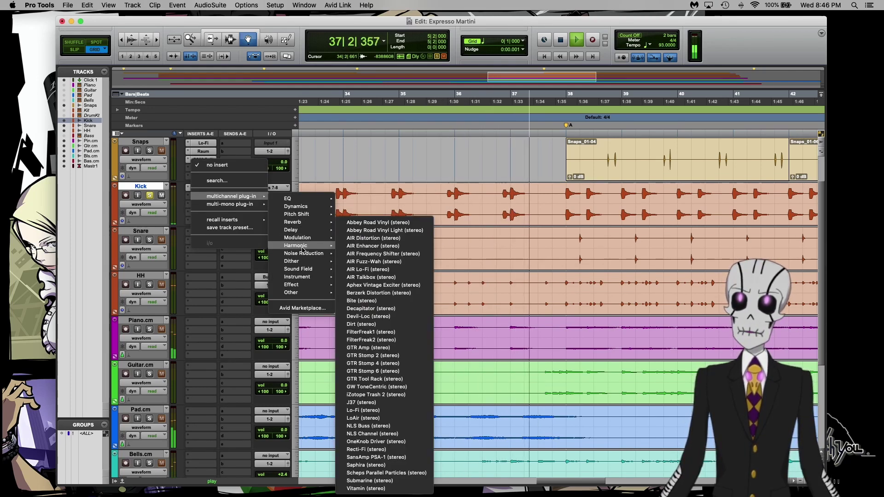
{"action": "mouse_move", "coordinate": [304, 206]}
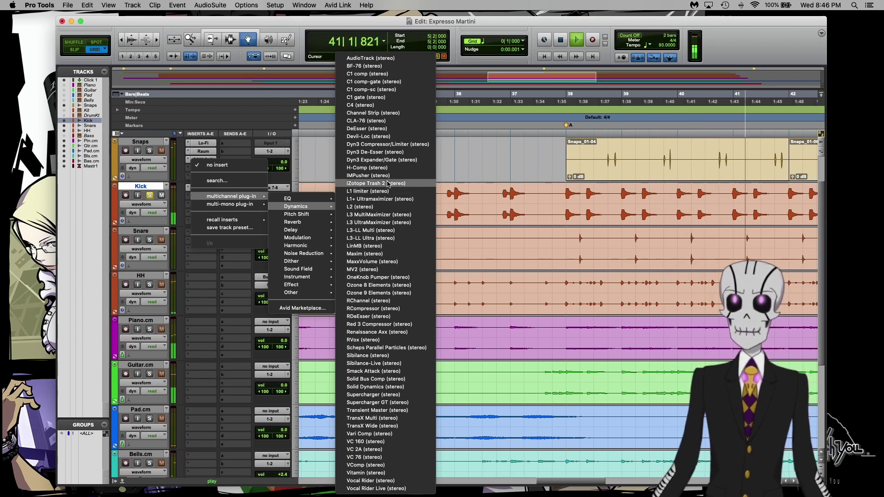
{"action": "left_click", "coordinate": [388, 169]}
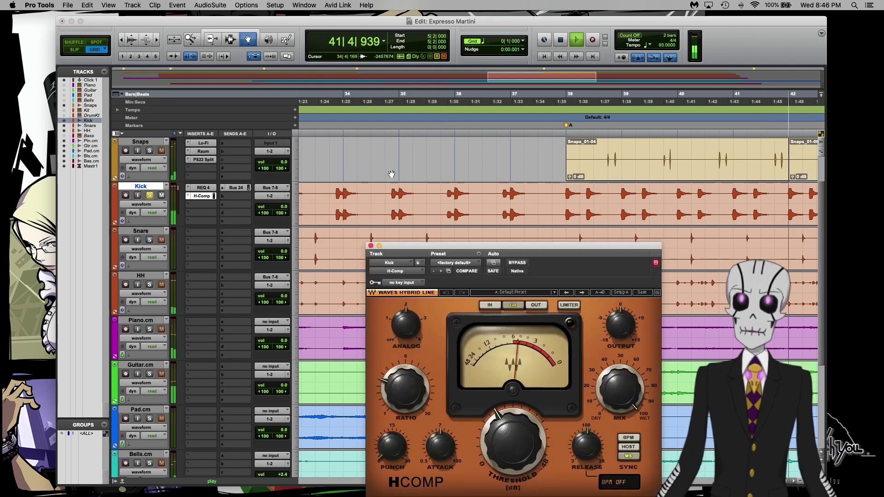
{"action": "left_click_drag", "start_coordinate": [522, 247], "coordinate": [517, 207]}
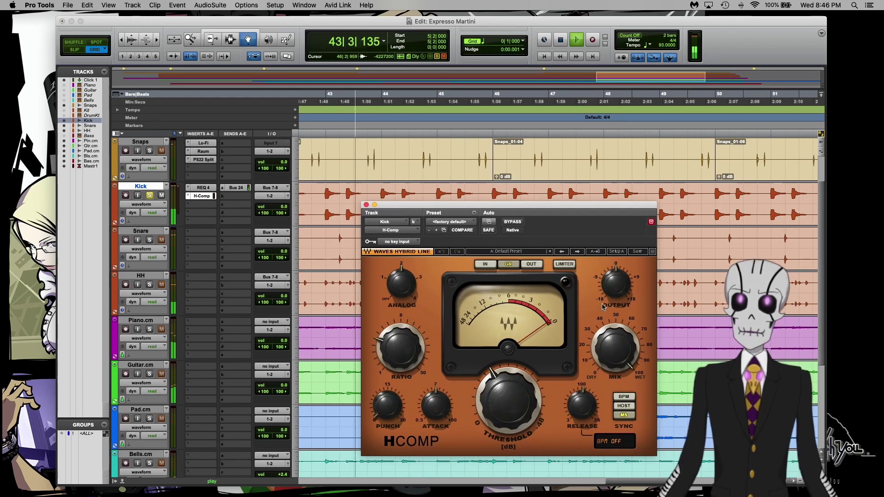
Step: Adjust H-Comp's threshold, punch and attack on the kick with the limiter enabled, close the compressor and stop playback
{"action": "left_click_drag", "start_coordinate": [510, 395], "coordinate": [509, 391]}
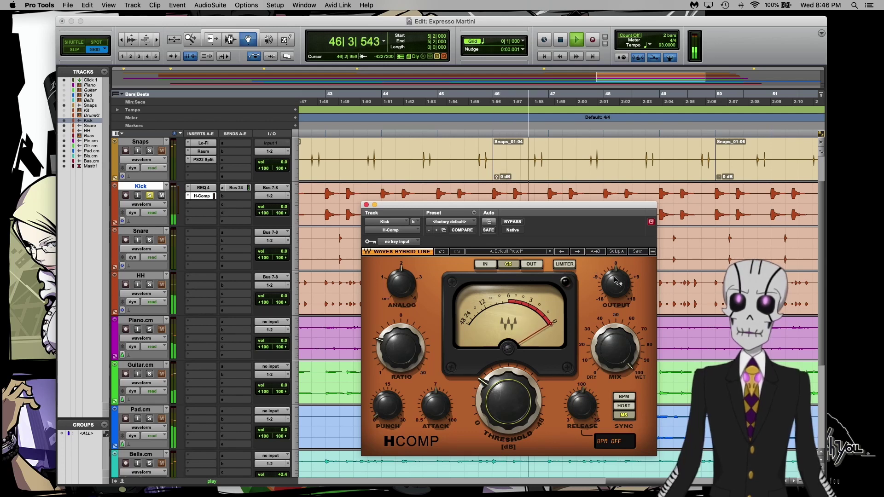
{"action": "left_click", "coordinate": [565, 266]}
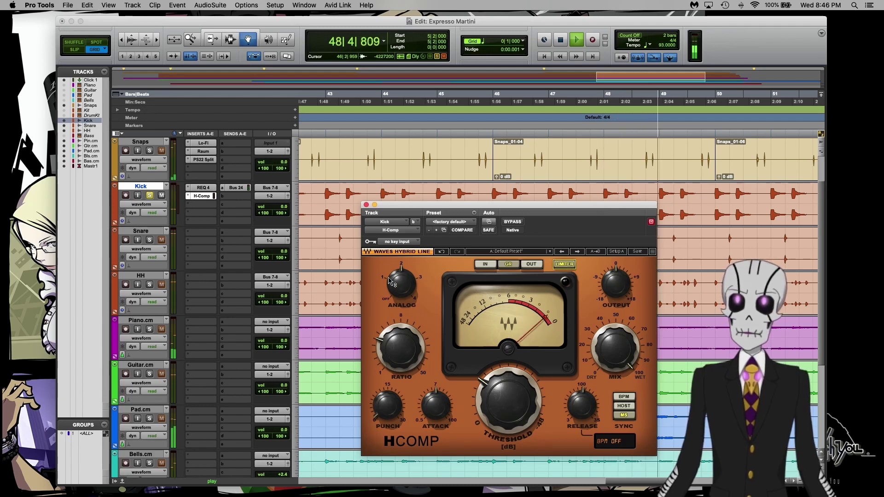
{"action": "left_click", "coordinate": [387, 395]}
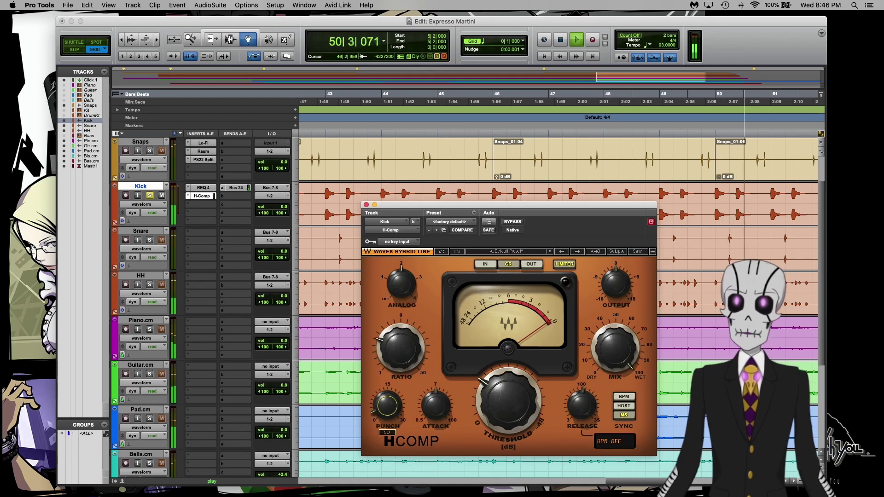
{"action": "left_click", "coordinate": [426, 403]}
{"action": "left_click_drag", "start_coordinate": [426, 403], "coordinate": [427, 404]}
{"action": "mouse_move", "coordinate": [514, 397]}
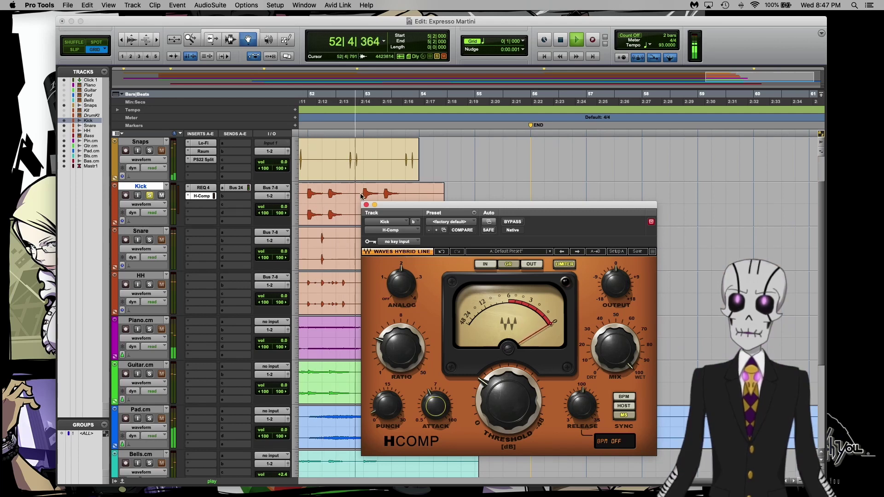
{"action": "key", "text": "super+w"}
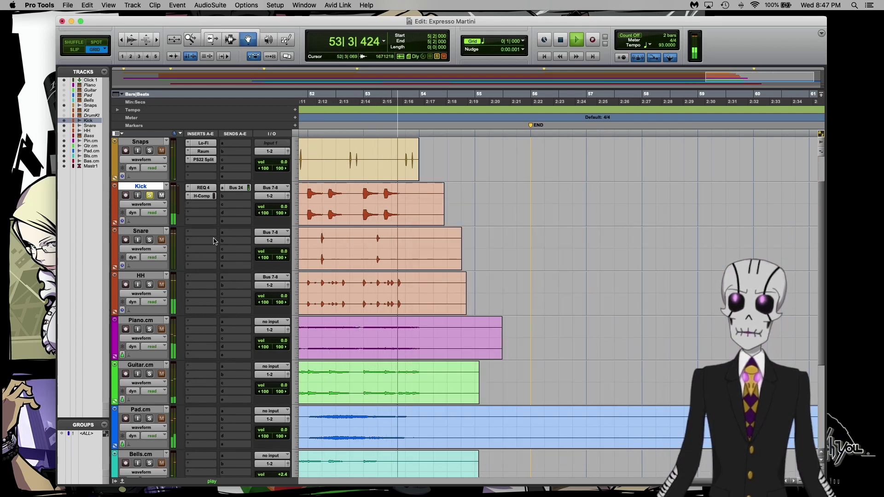
{"action": "key", "text": "space"}
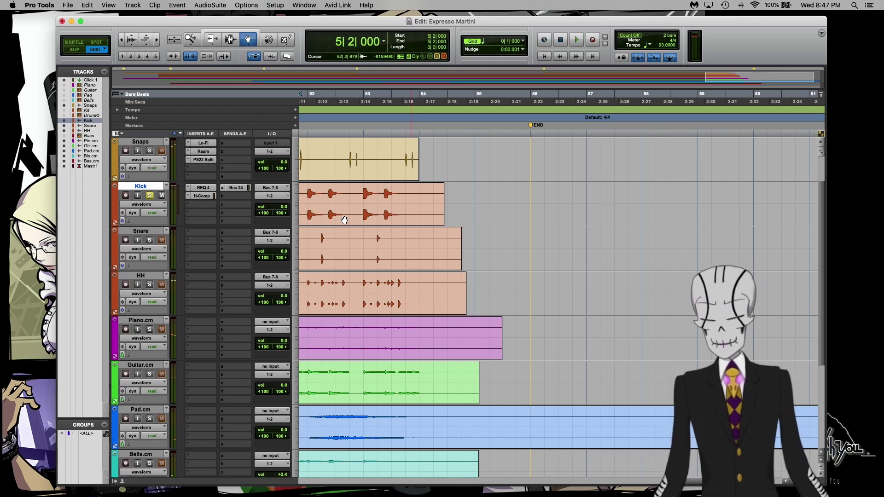
Step: Clear the Kick and Bass.cm solos and listen to the full mix from 5|2|000
{"action": "scroll", "coordinate": [288, 201], "scroll_direction": "left", "scroll_amount": 10}
{"action": "scroll", "coordinate": [289, 201], "scroll_direction": "down", "scroll_amount": 1}
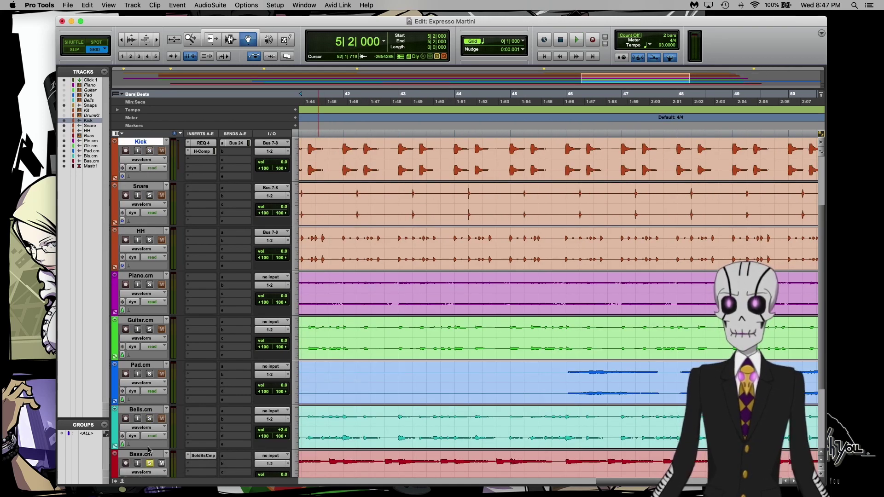
{"action": "key", "text": "space"}
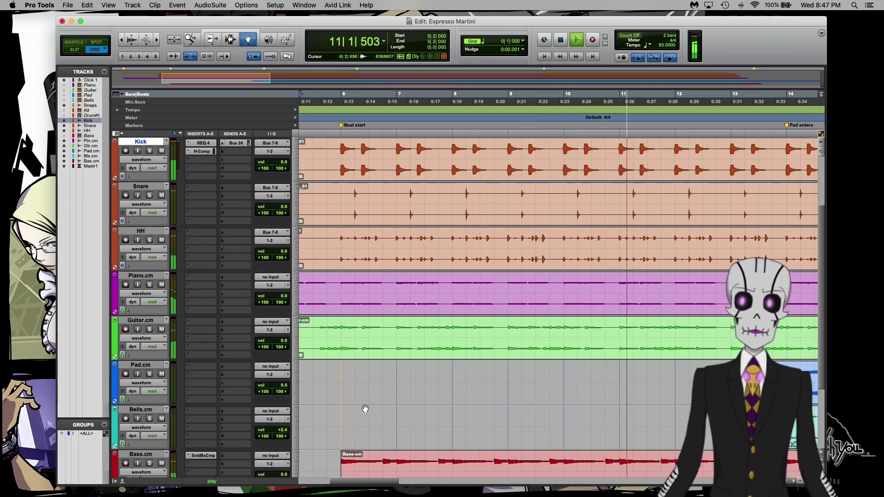
{"action": "key", "text": "space"}
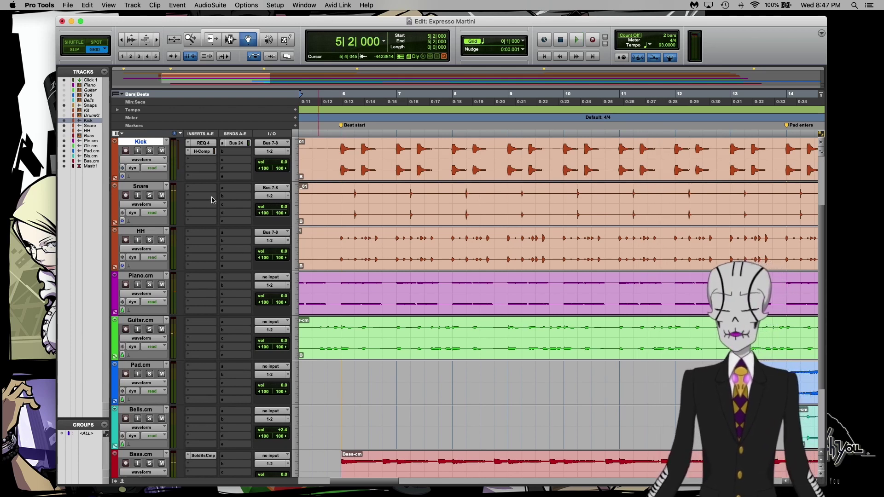
Step: Set the playback start to 5|4|000 and briefly listen to the snare within the full mix
{"action": "scroll", "coordinate": [367, 209], "scroll_direction": "left", "scroll_amount": 3}
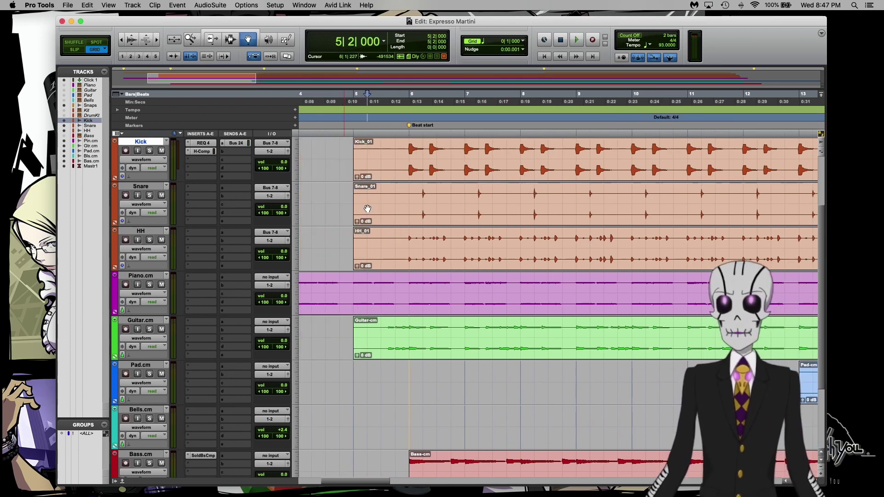
{"action": "key", "text": "space"}
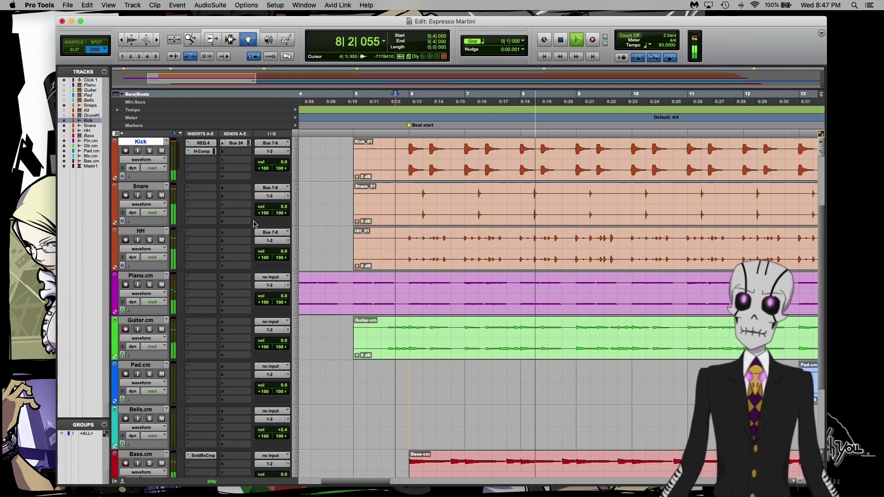
{"action": "key", "text": "space"}
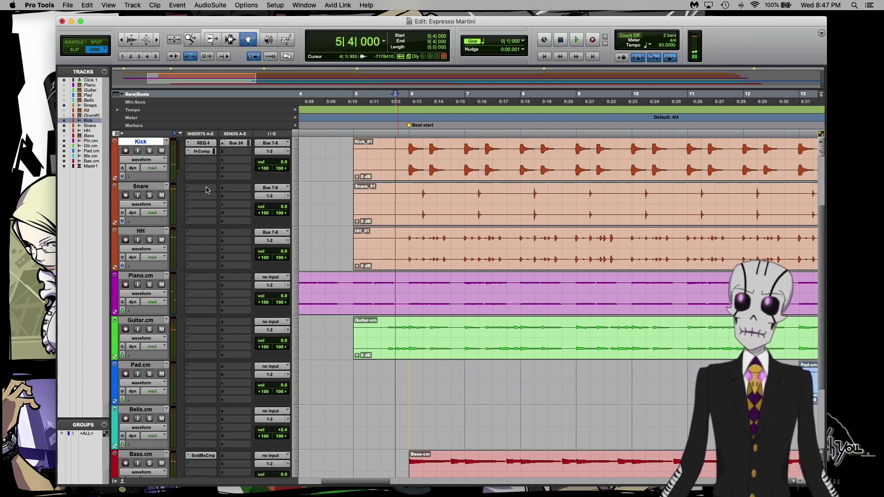
Step: Insert the stereo Scheps Parallel Particles in the Snare track's first insert slot and move its window fully into view
{"action": "left_click", "coordinate": [204, 189]}
{"action": "mouse_move", "coordinate": [273, 191]}
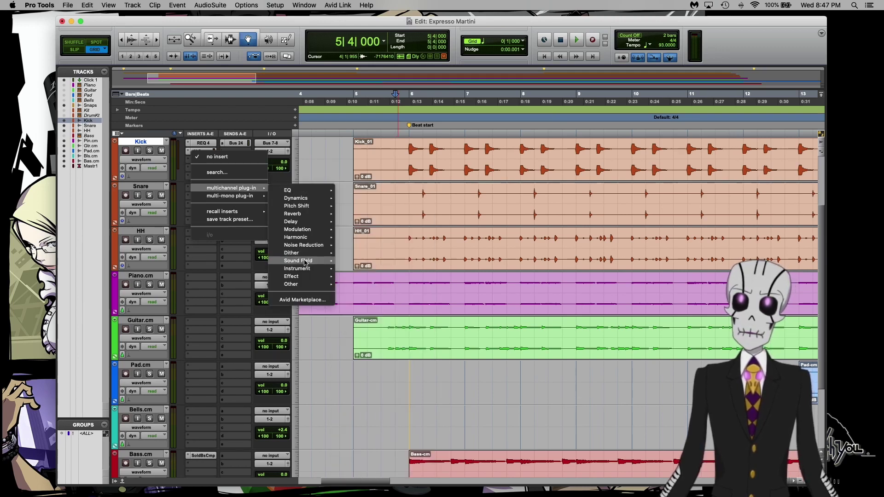
{"action": "mouse_move", "coordinate": [305, 269]}
{"action": "mouse_move", "coordinate": [305, 238]}
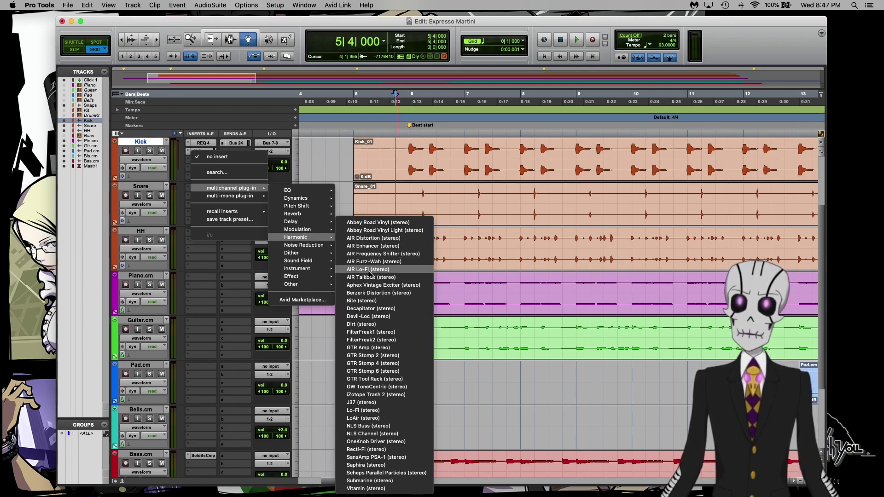
{"action": "left_click", "coordinate": [390, 474]}
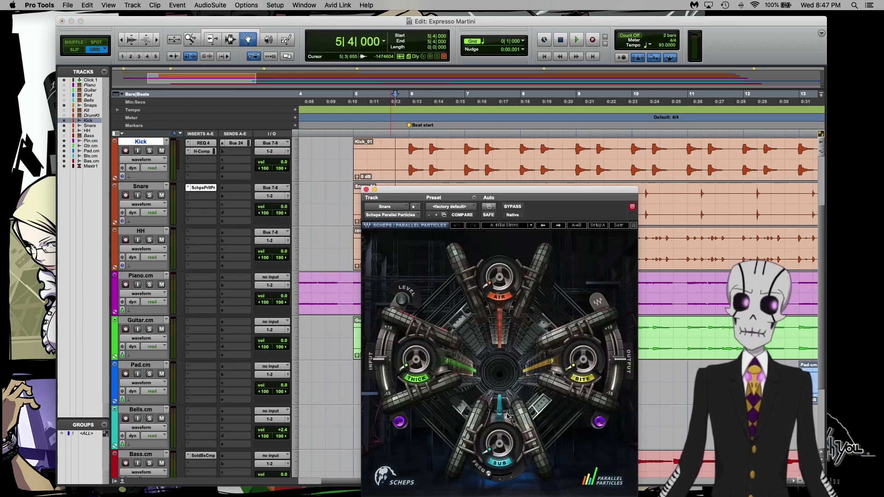
{"action": "left_click_drag", "start_coordinate": [545, 193], "coordinate": [505, 173]}
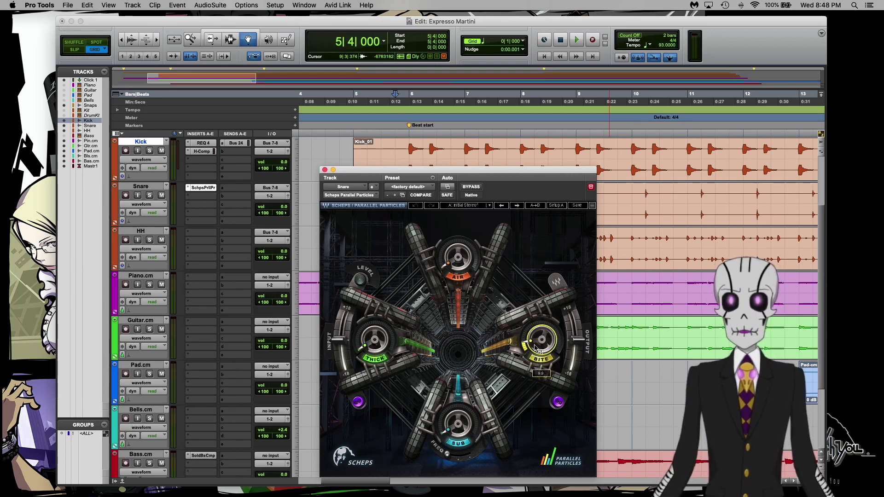
Step: Play from 5|4|000 and raise Air and Bite in the snare's Scheps Parallel Particles
{"action": "key", "text": "space"}
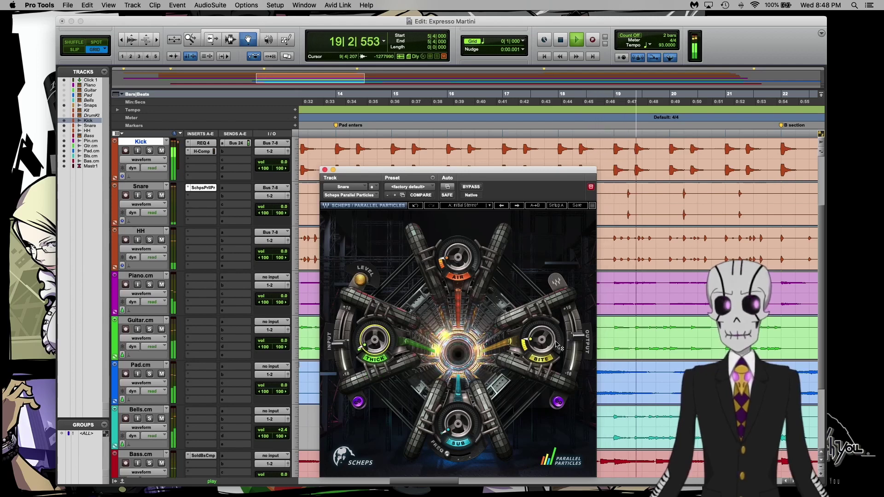
{"action": "left_click", "coordinate": [532, 346]}
{"action": "left_click_drag", "start_coordinate": [532, 346], "coordinate": [532, 339]}
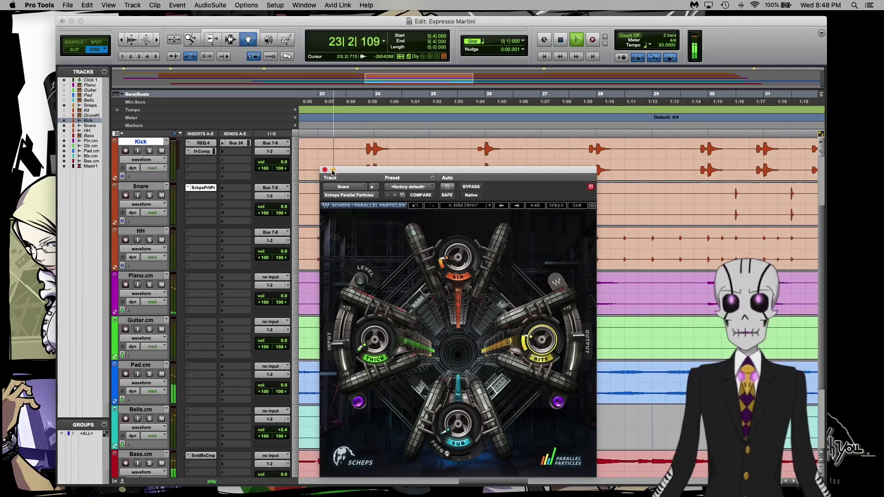
Step: Move the Scheps Parallel Particles window aside, listen to the snare from 30|1|000, and close the plug-in window
{"action": "left_click_drag", "start_coordinate": [347, 173], "coordinate": [296, 172]}
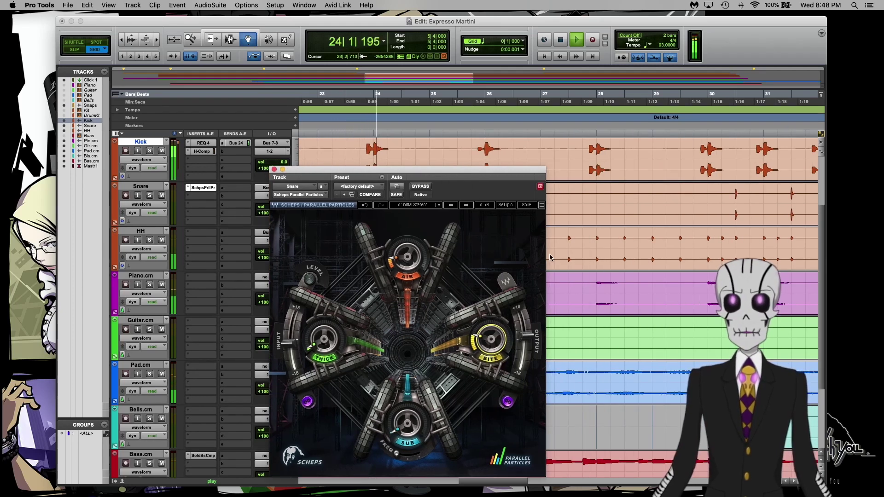
{"action": "left_click", "coordinate": [633, 103]}
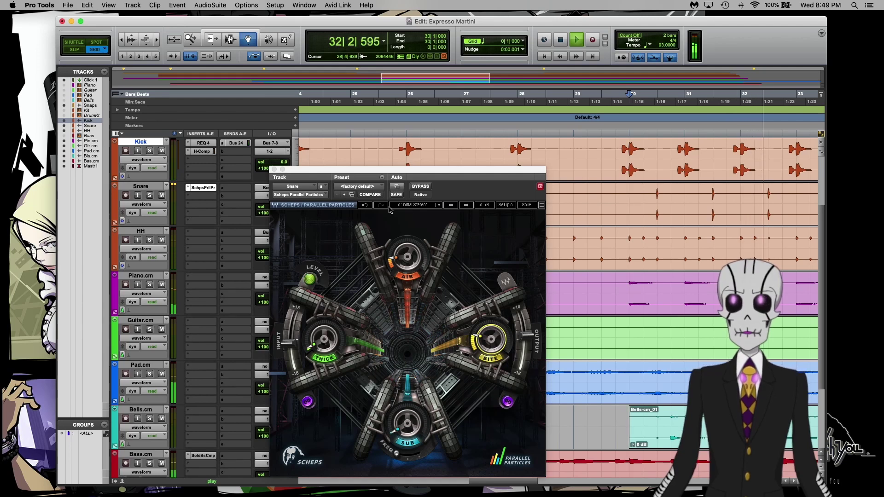
{"action": "left_click", "coordinate": [274, 170]}
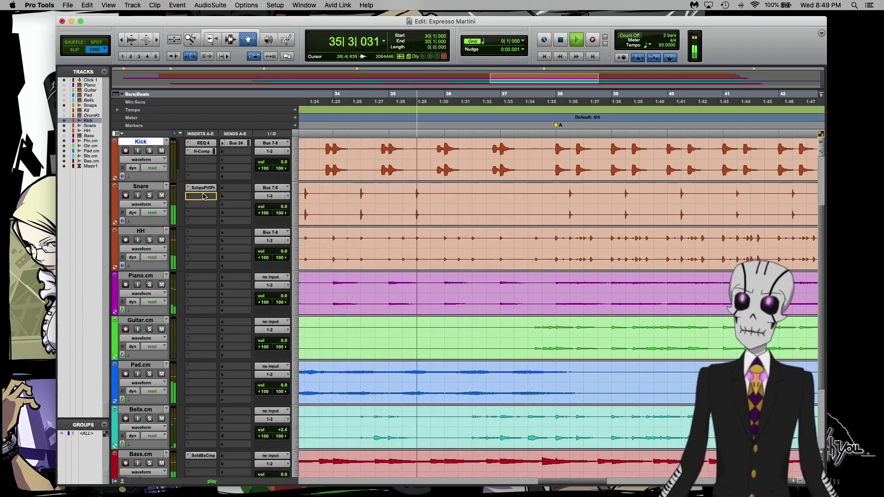
Step: Move the snare's Scheps Parallel Particles to the second insert slot and insert the stereo Torque in the first slot
{"action": "left_click_drag", "start_coordinate": [202, 188], "coordinate": [204, 197]}
{"action": "left_click", "coordinate": [201, 188]}
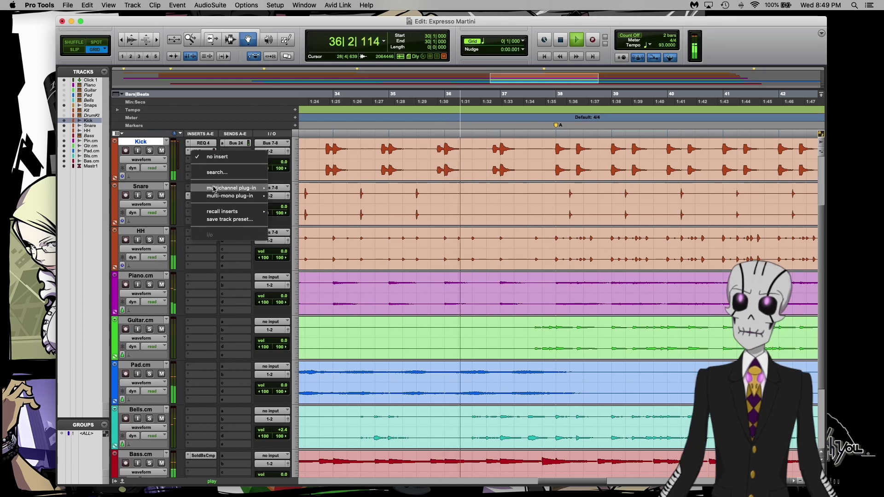
{"action": "mouse_move", "coordinate": [259, 193]}
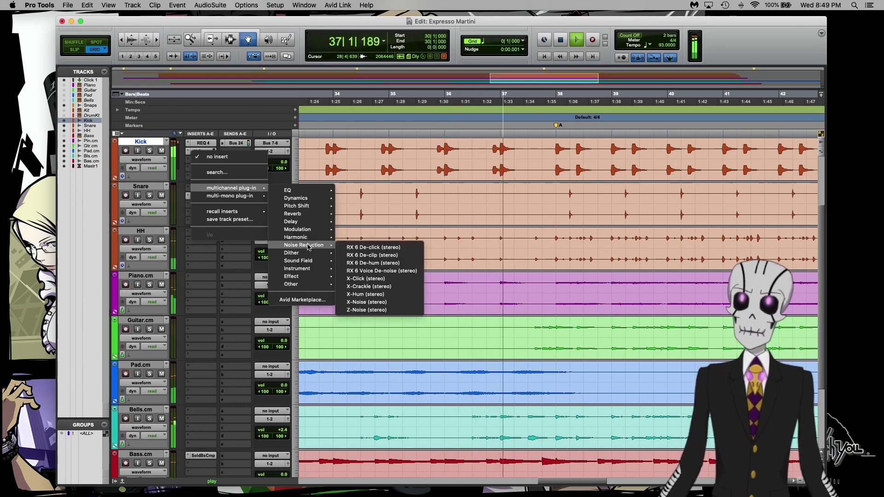
{"action": "mouse_move", "coordinate": [309, 238]}
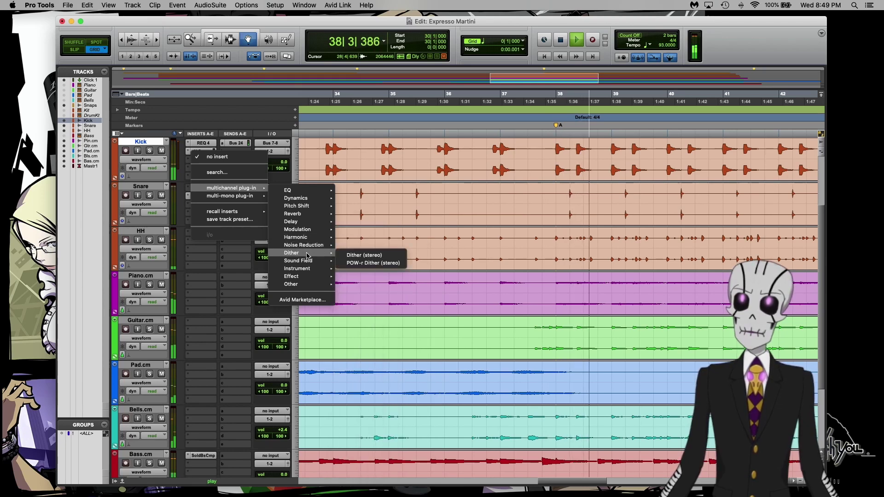
{"action": "mouse_move", "coordinate": [312, 211]}
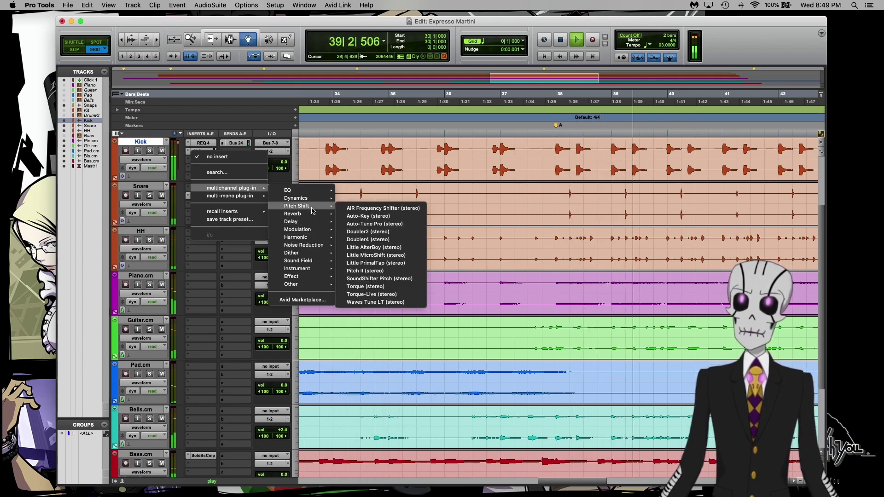
{"action": "left_click", "coordinate": [372, 286]}
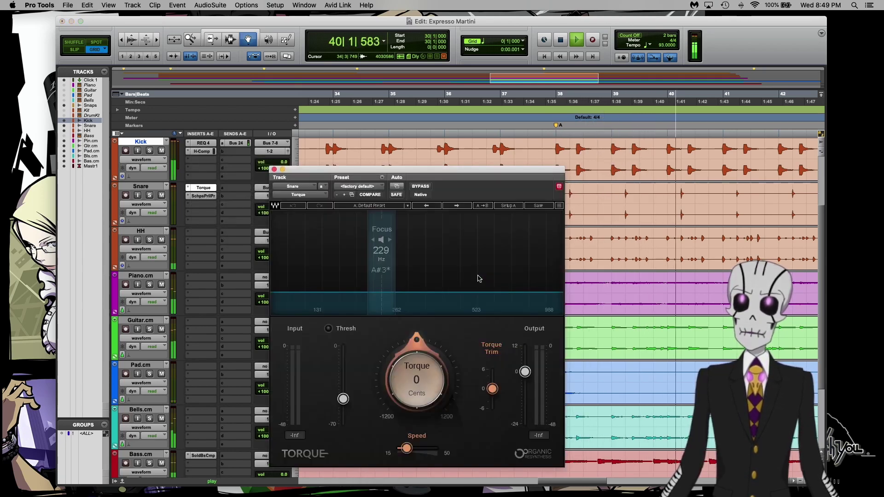
Step: Set the snare Torque's Focus to 262 Hz and Torque to +370 cents, close its window, and stop playback after listening
{"action": "left_click_drag", "start_coordinate": [385, 271], "coordinate": [400, 270]}
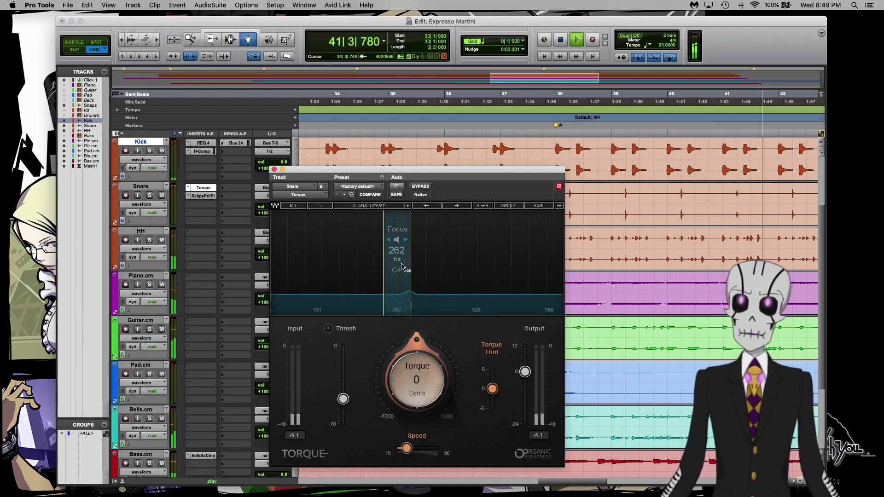
{"action": "left_click_drag", "start_coordinate": [411, 338], "coordinate": [411, 314]}
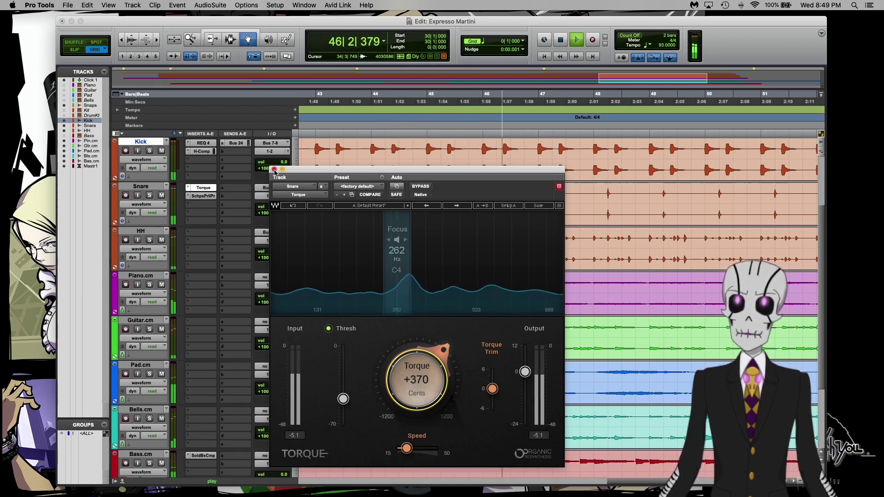
{"action": "left_click", "coordinate": [274, 170]}
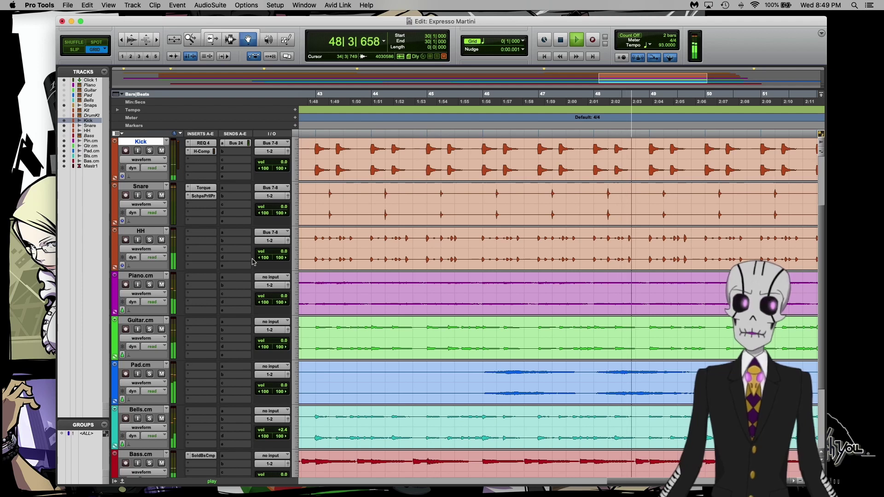
{"action": "key", "text": "space"}
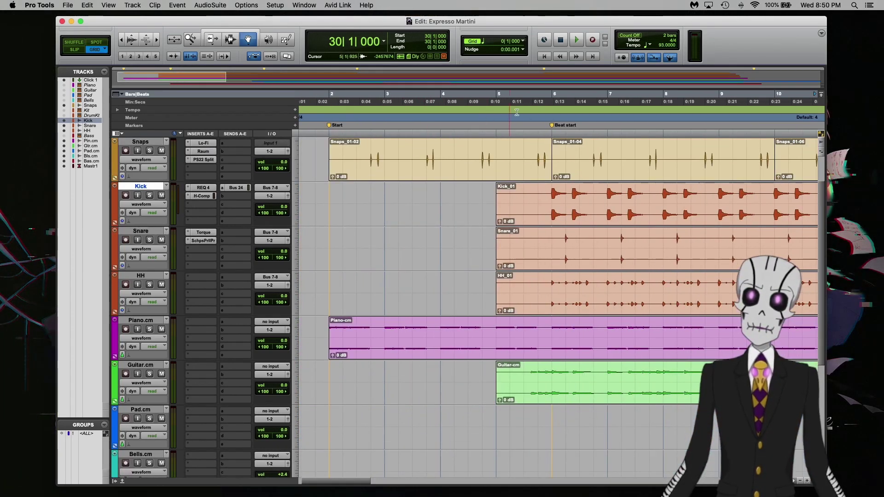
Step: Play from 5|3|000 and insert the stereo REQ 4 in the HH track's first insert slot
{"action": "left_click", "coordinate": [516, 112]}
{"action": "key", "text": "space"}
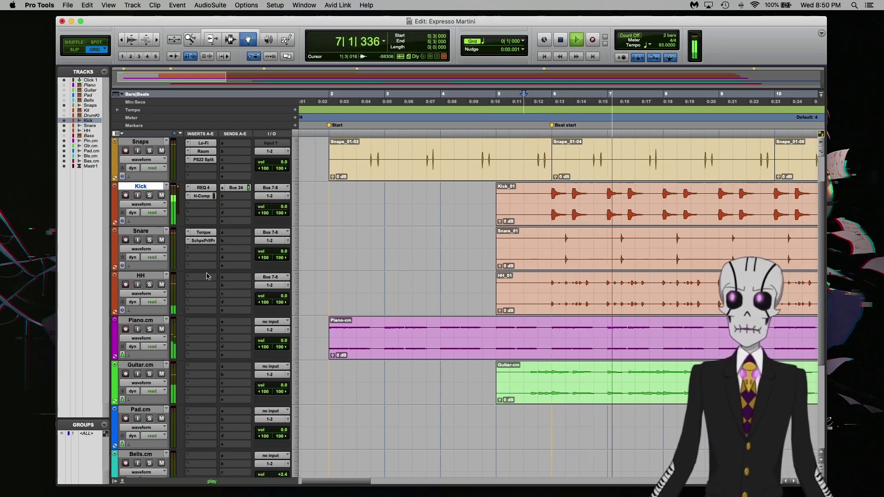
{"action": "left_click", "coordinate": [201, 249]}
{"action": "mouse_move", "coordinate": [258, 277]}
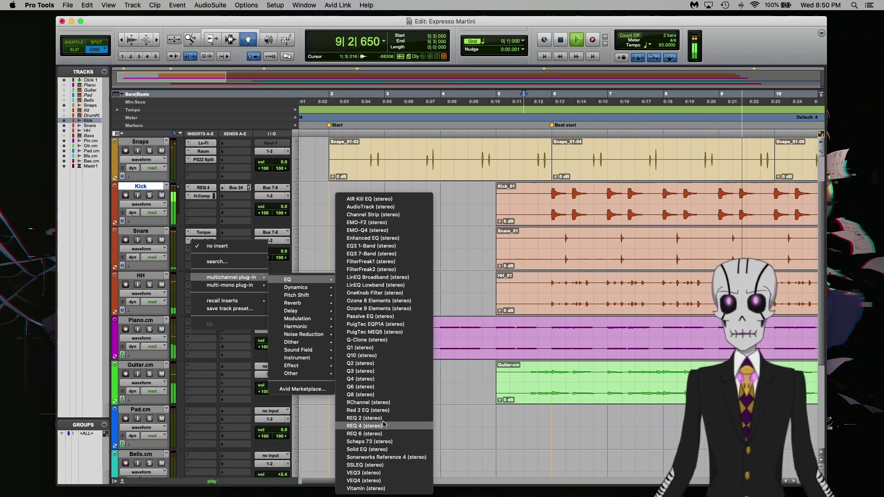
{"action": "left_click", "coordinate": [363, 425]}
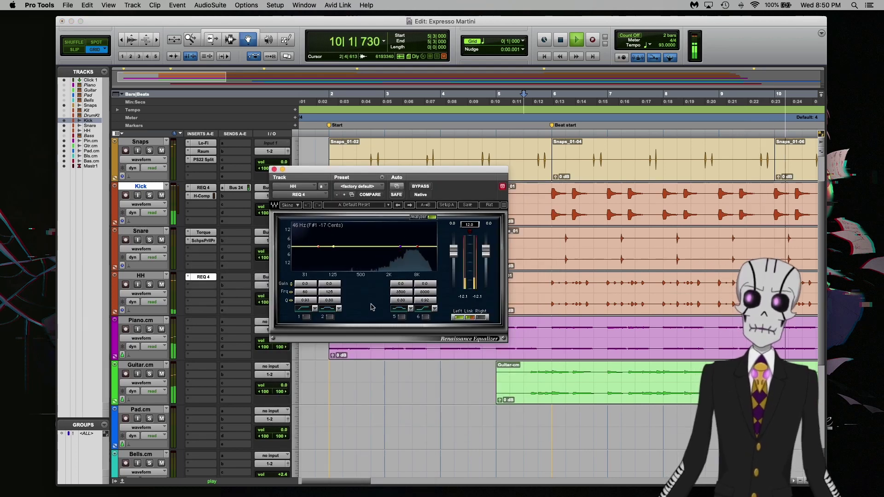
Step: In the hi-hat's REQ 4, low-cut with band 1 at about 2038 Hz, raise its Q, and boost band 6 by 1.8 dB at 7336 Hz
{"action": "left_click", "coordinate": [306, 317]}
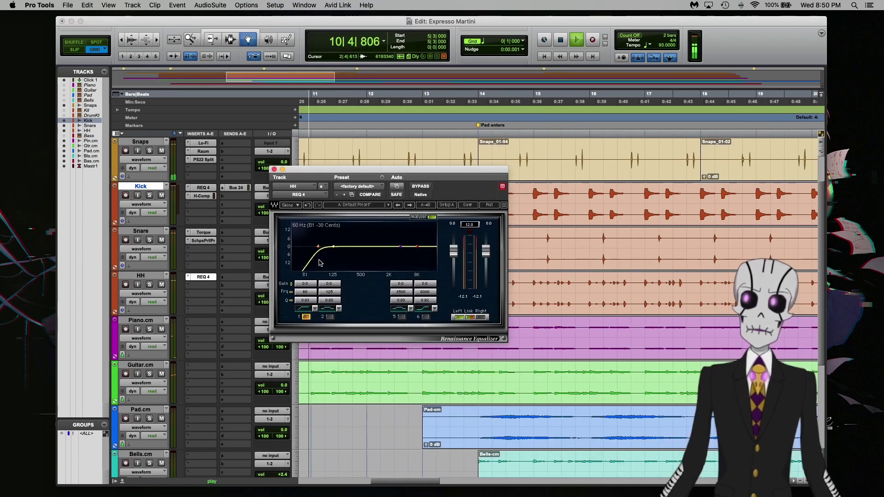
{"action": "left_click_drag", "start_coordinate": [318, 246], "coordinate": [396, 247]}
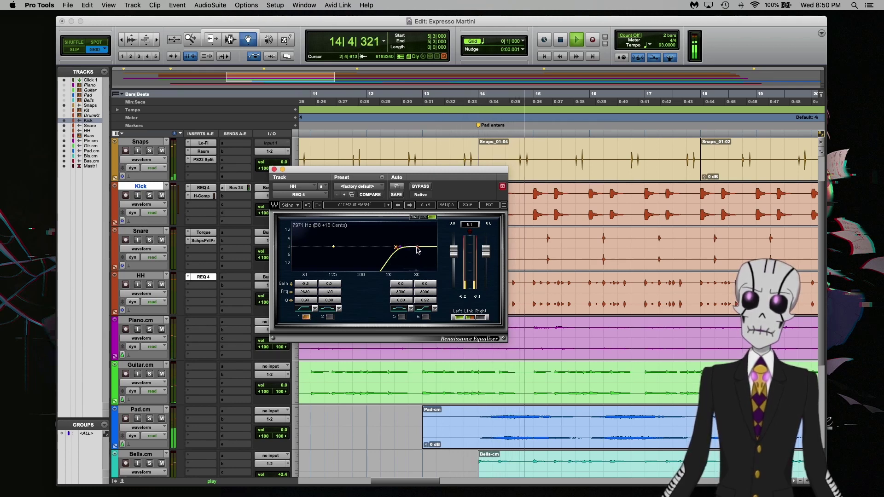
{"action": "left_click_drag", "start_coordinate": [417, 246], "coordinate": [415, 244]}
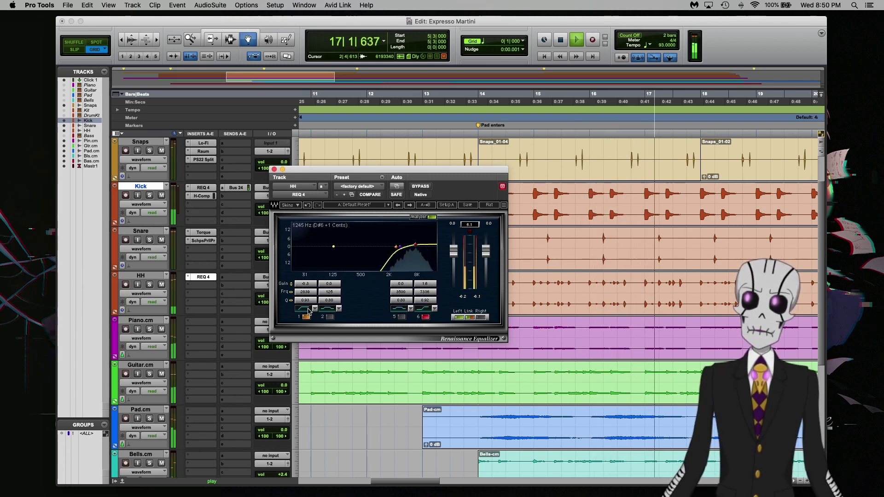
{"action": "left_click_drag", "start_coordinate": [309, 303], "coordinate": [311, 287]}
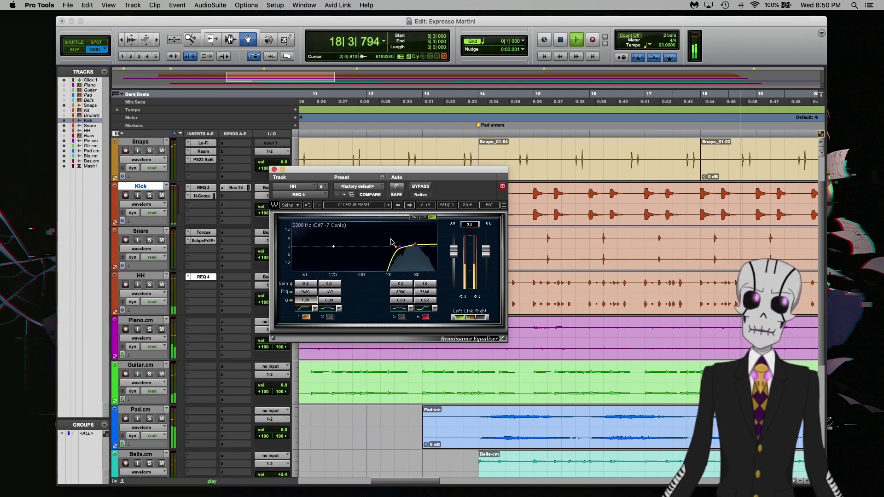
{"action": "left_click", "coordinate": [274, 169]}
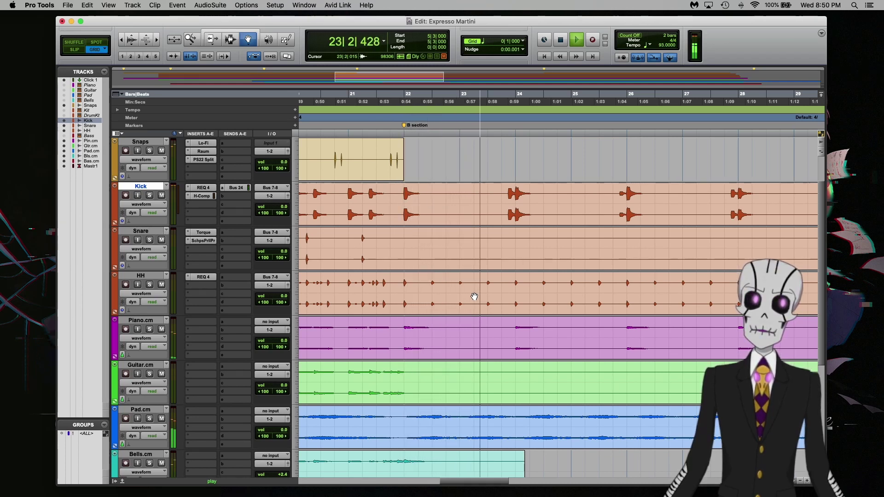
{"action": "key", "text": "space"}
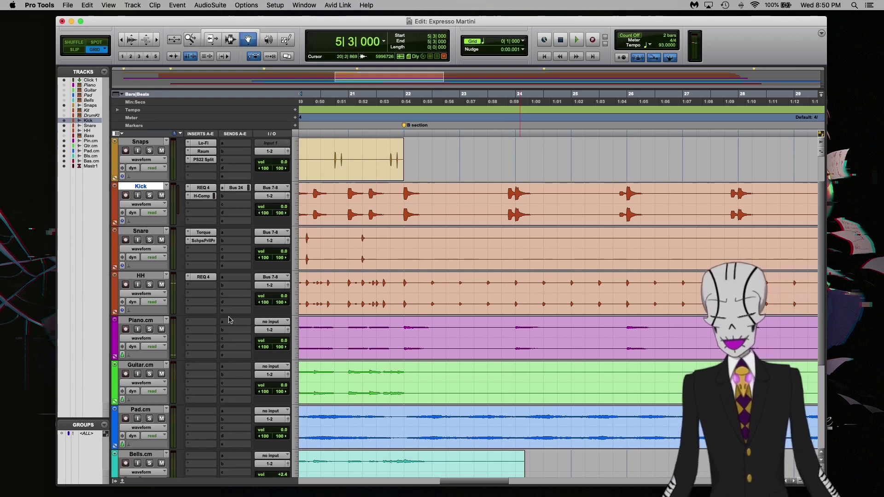
Step: Insert the stereo CLA-76 compressor in the Bass.cm track's second insert slot
{"action": "scroll", "coordinate": [199, 321], "scroll_direction": "down", "scroll_amount": 5}
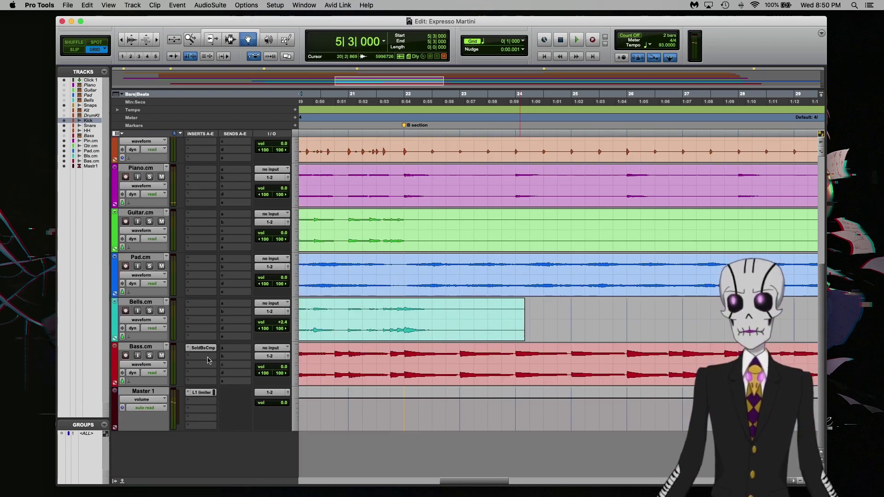
{"action": "left_click", "coordinate": [205, 354]}
{"action": "mouse_move", "coordinate": [204, 357]}
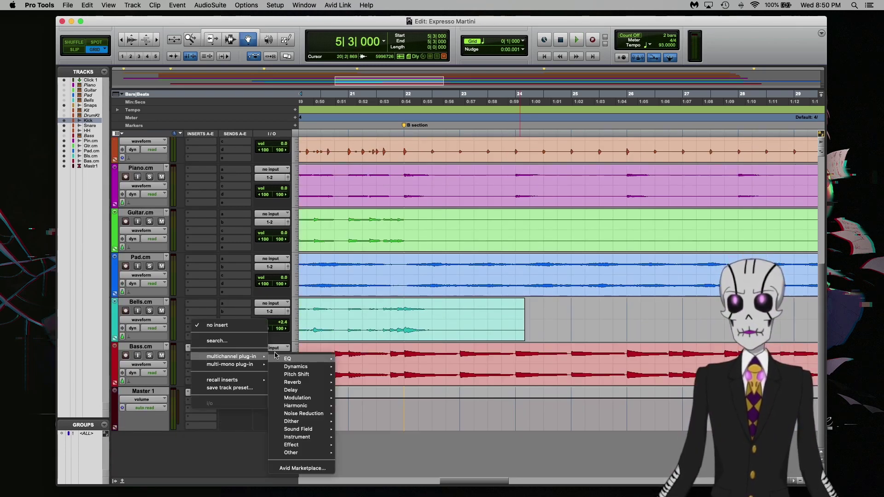
{"action": "mouse_move", "coordinate": [276, 355]}
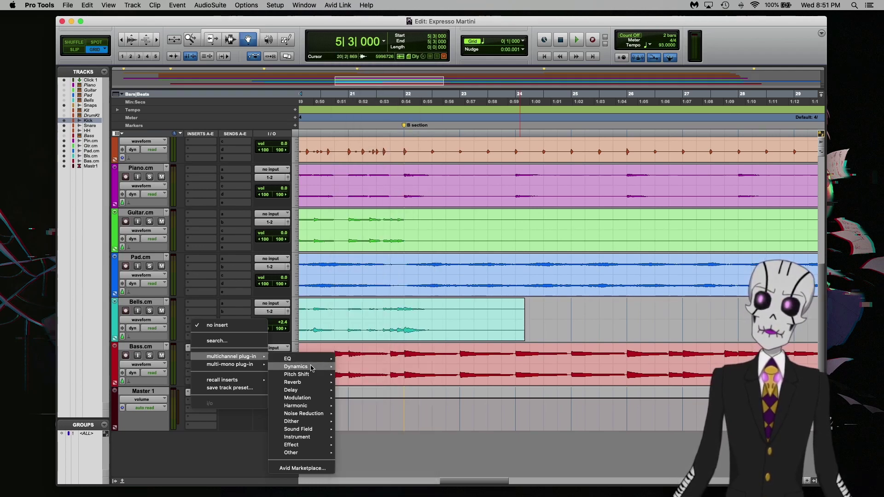
{"action": "mouse_move", "coordinate": [312, 366]}
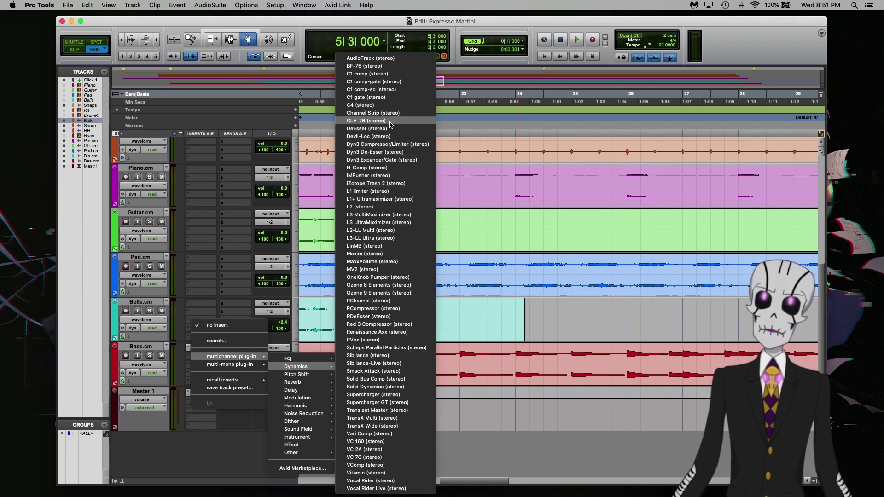
{"action": "left_click", "coordinate": [366, 121]}
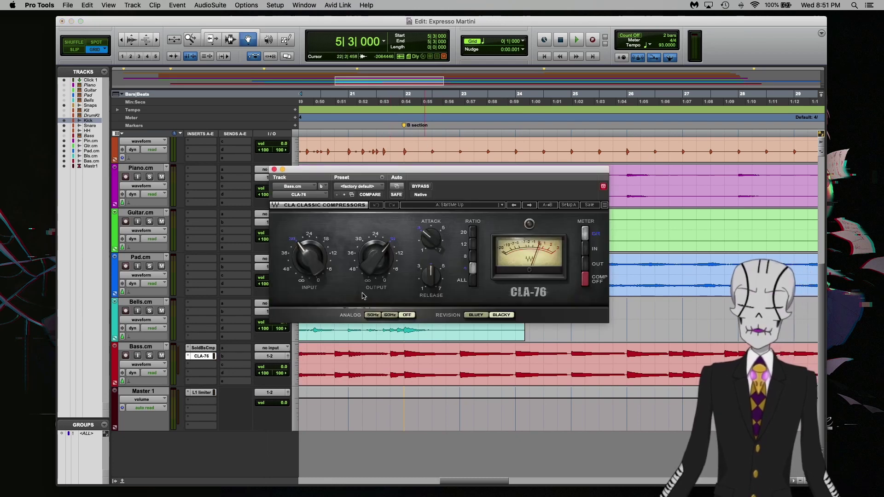
Step: Load the Blacky Bass factory preset in the bass's CLA-76 during playback, listen to it, and stop playback
{"action": "key", "text": "space"}
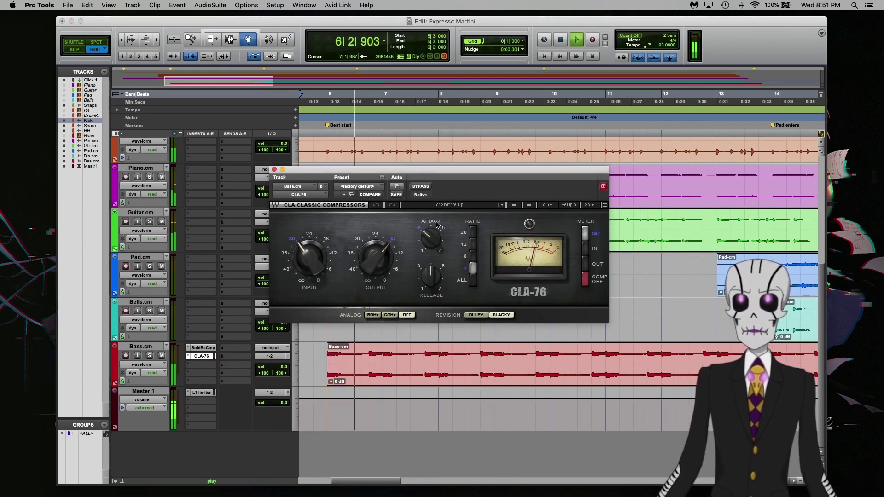
{"action": "left_click", "coordinate": [471, 206]}
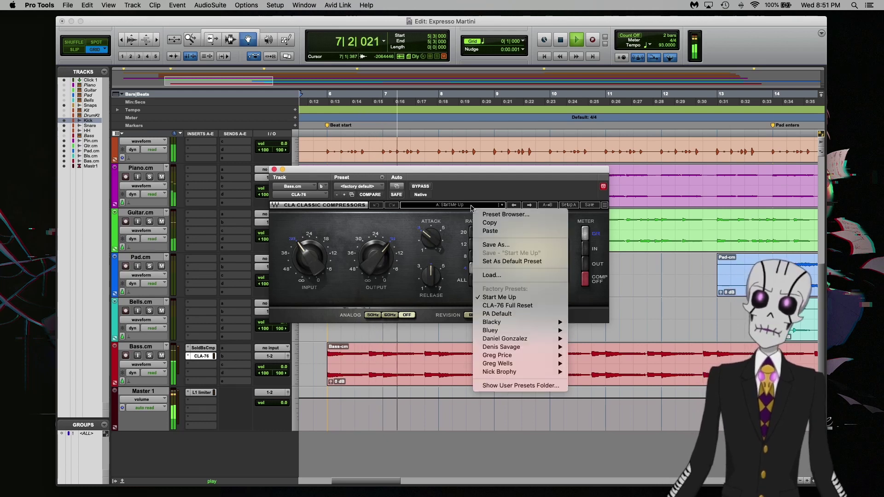
{"action": "mouse_move", "coordinate": [504, 332]}
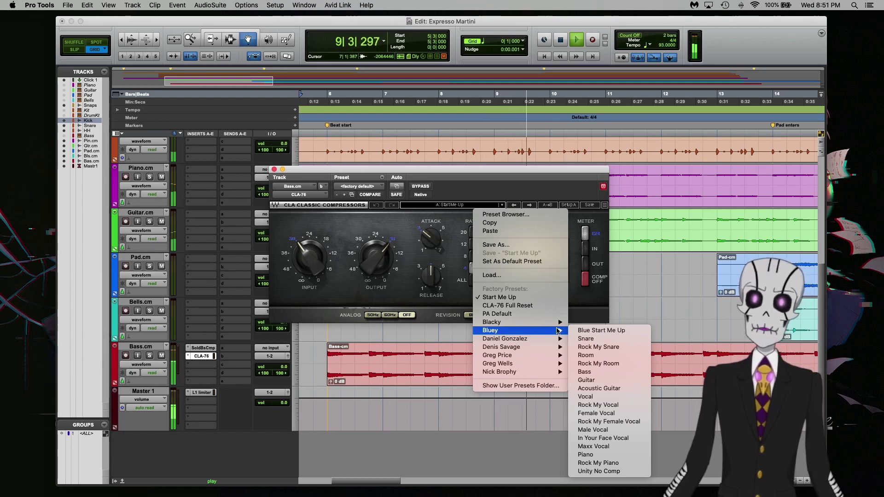
{"action": "mouse_move", "coordinate": [561, 323]}
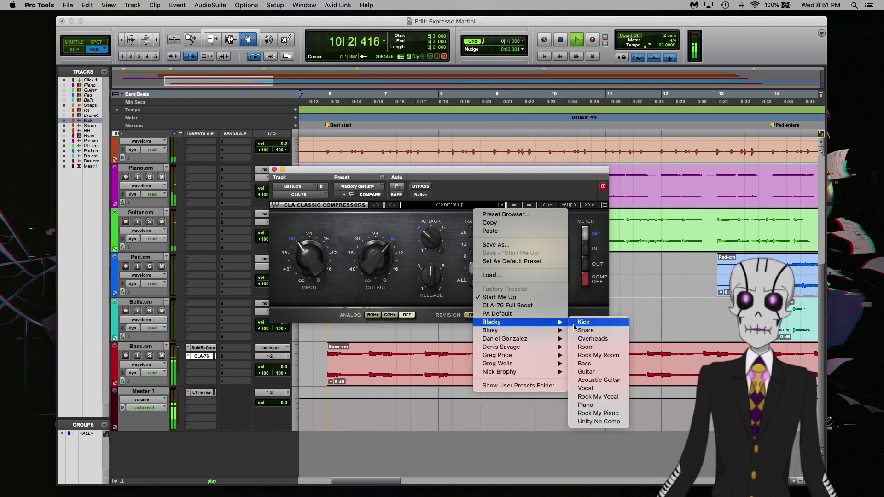
{"action": "left_click", "coordinate": [588, 363]}
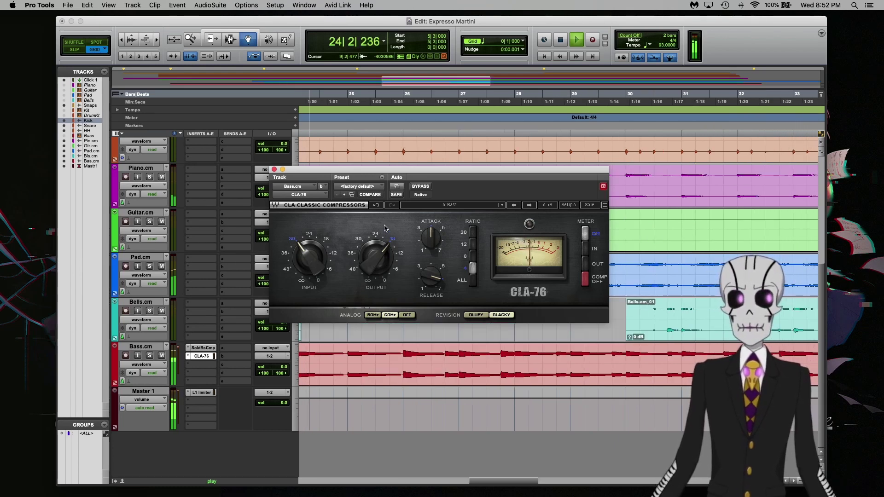
{"action": "key", "text": "space"}
Step: Move the CLA-76 window aside, set the playback start to 5|4|000, and listen to the compressed bass in the mix
{"action": "left_click_drag", "start_coordinate": [323, 176], "coordinate": [408, 297]}
{"action": "scroll", "coordinate": [381, 181], "scroll_direction": "left", "scroll_amount": 5}
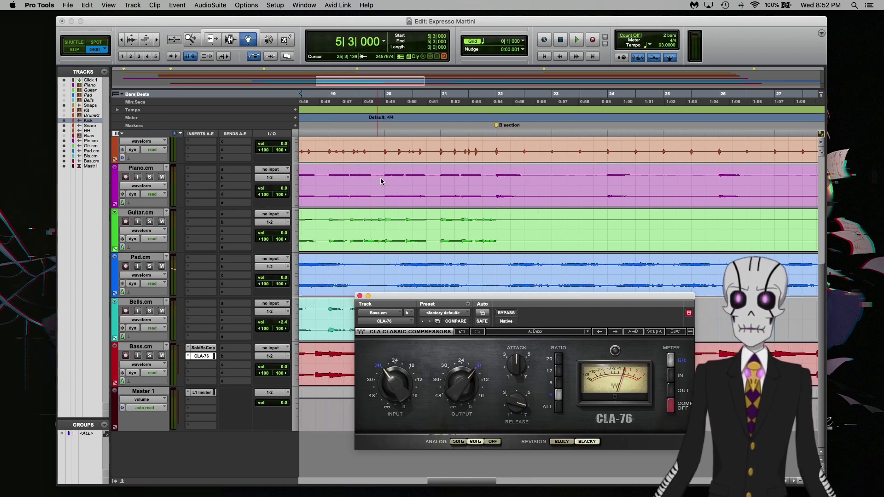
{"action": "left_click_drag", "start_coordinate": [396, 302], "coordinate": [455, 302]}
{"action": "scroll", "coordinate": [462, 188], "scroll_direction": "left", "scroll_amount": 12}
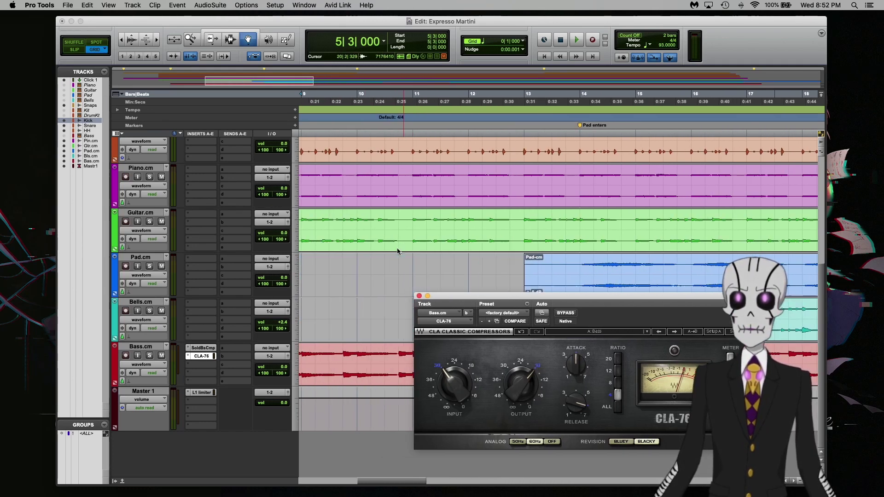
{"action": "left_click", "coordinate": [528, 108]}
{"action": "key", "text": "space"}
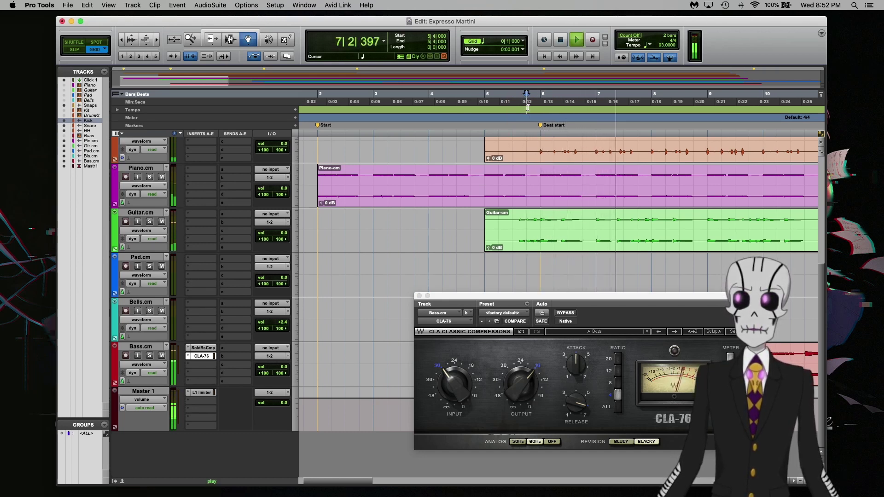
Step: Review the Solid Bus Comp on the Bass.cm track during playback, close its window, and stop playback
{"action": "left_click", "coordinate": [204, 348]}
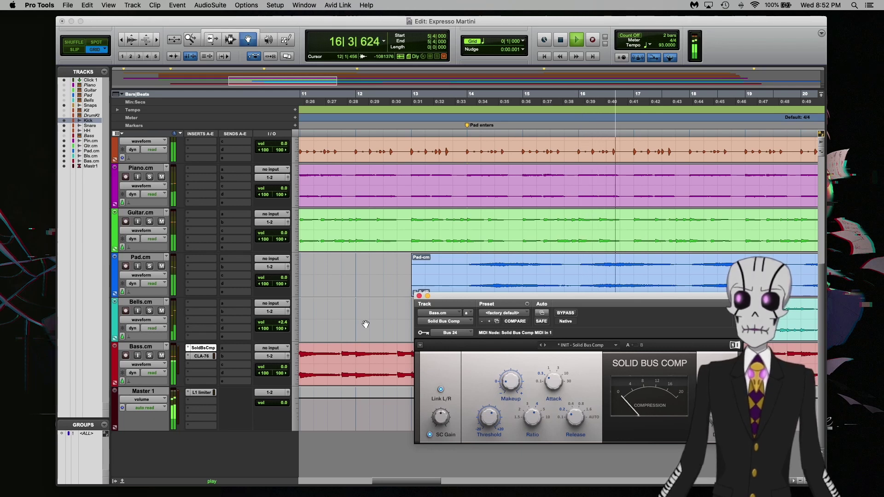
{"action": "left_click", "coordinate": [419, 296]}
{"action": "key", "text": "space"}
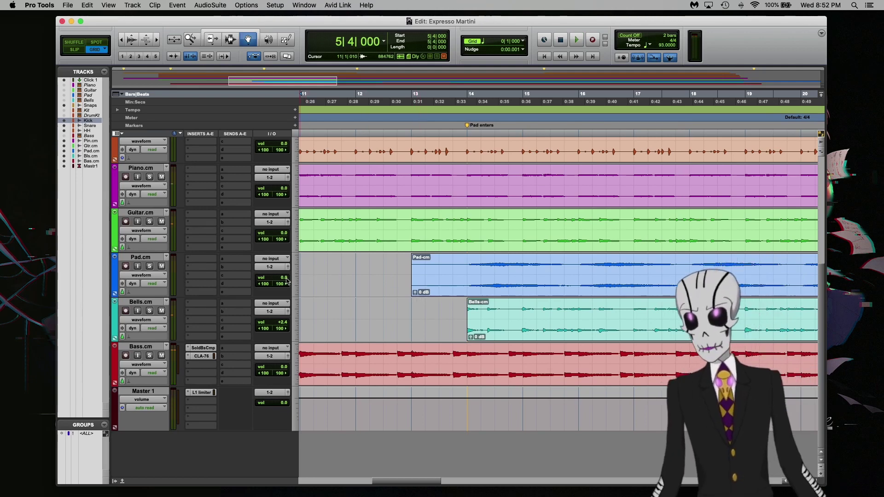
{"action": "scroll", "coordinate": [345, 291], "scroll_direction": "left", "scroll_amount": 15}
{"action": "scroll", "coordinate": [346, 292], "scroll_direction": "up", "scroll_amount": 1}
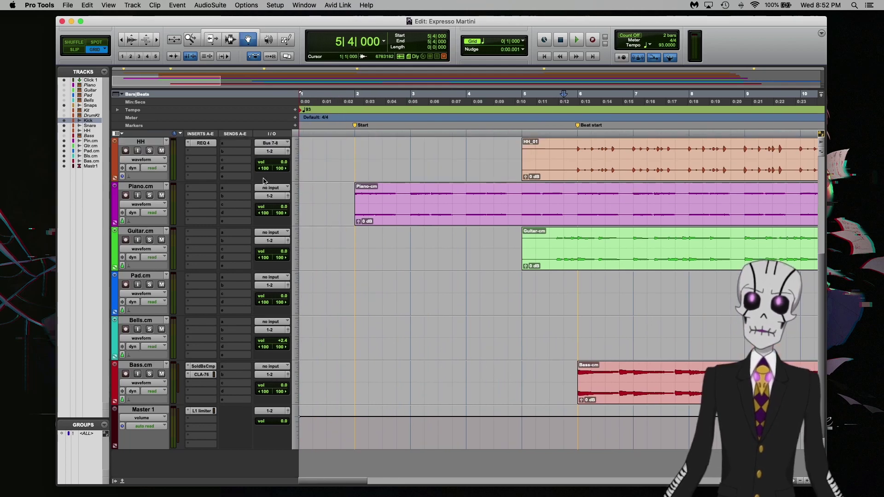
{"action": "scroll", "coordinate": [330, 201], "scroll_direction": "up", "scroll_amount": 3}
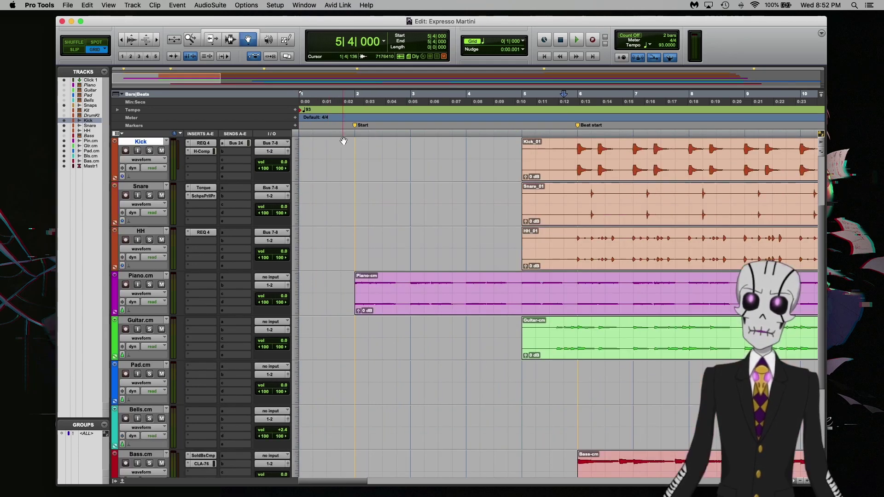
Step: Play the piano intro briefly, and insert the stereo REQ 4 equalizer in the Piano.cm track's first insert slot
{"action": "key", "text": "space"}
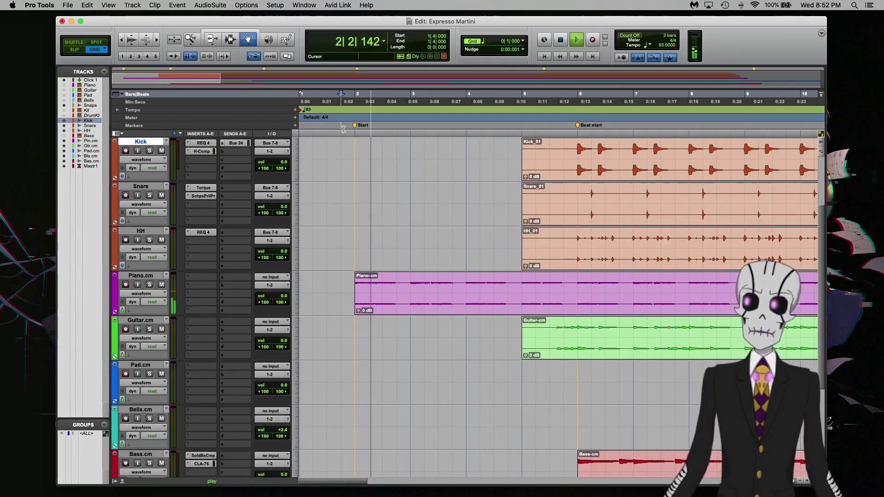
{"action": "key", "text": "space"}
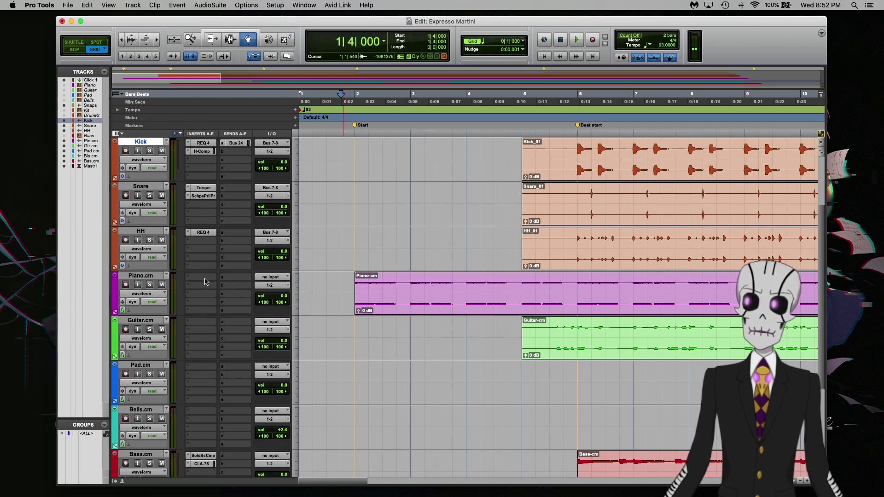
{"action": "left_click", "coordinate": [206, 279]}
{"action": "mouse_move", "coordinate": [210, 277]}
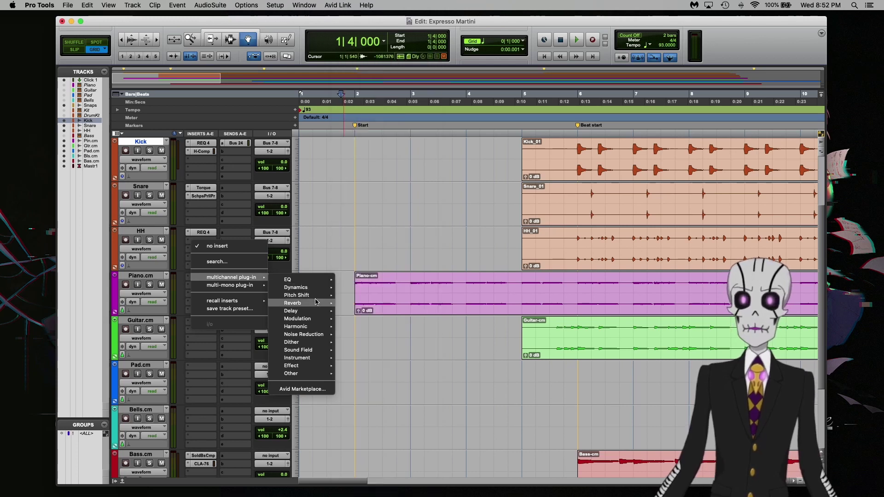
{"action": "mouse_move", "coordinate": [311, 290]}
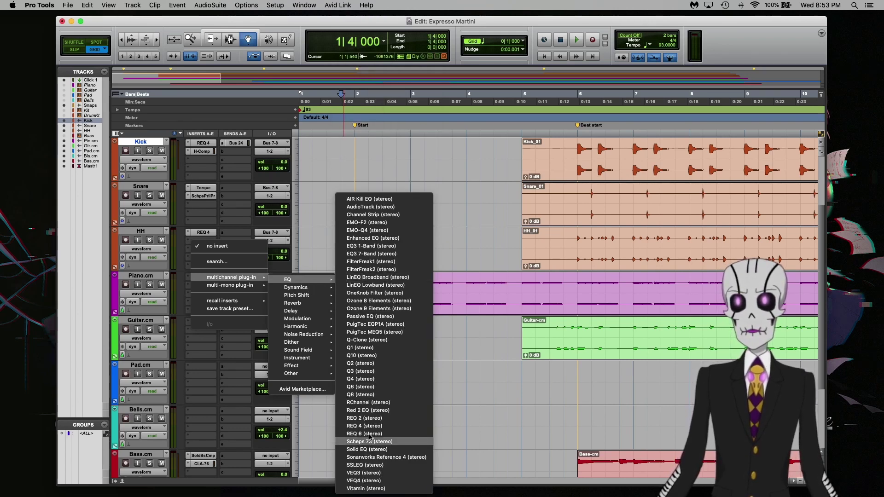
{"action": "left_click", "coordinate": [371, 427]}
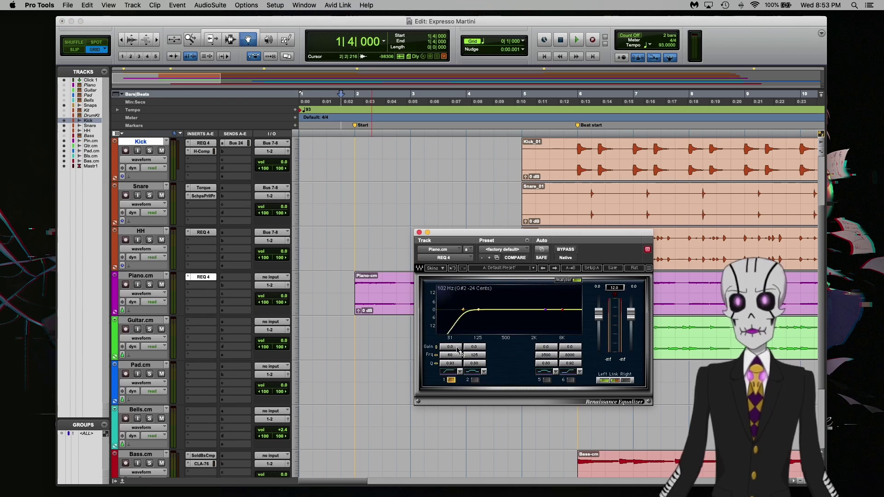
Step: Set the piano REQ 4's high-pass band to 90 Hz with a Q of 1.11 while listening, and stop playback
{"action": "key", "text": "space"}
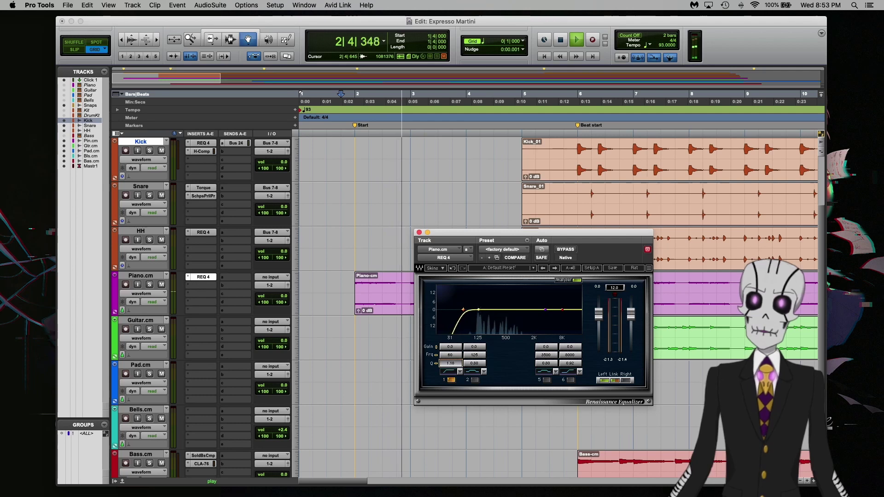
{"action": "left_click_drag", "start_coordinate": [454, 367], "coordinate": [450, 345]}
{"action": "left_click", "coordinate": [450, 355]}
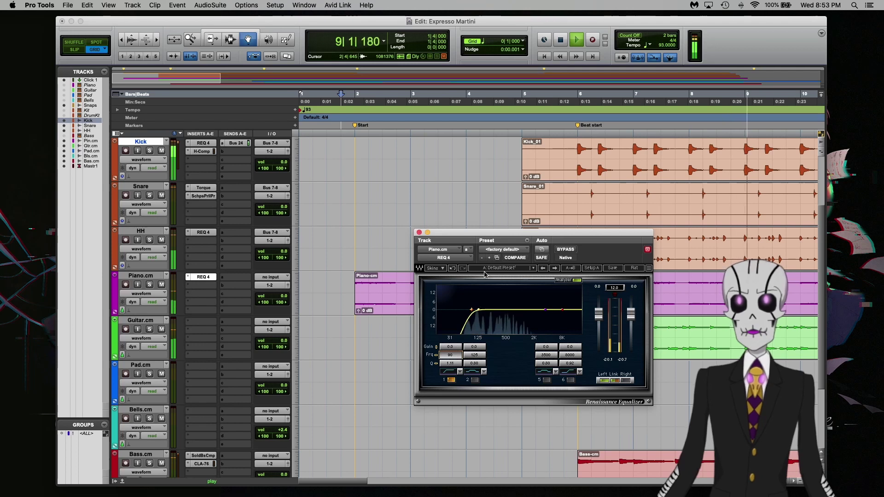
{"action": "key", "text": "space"}
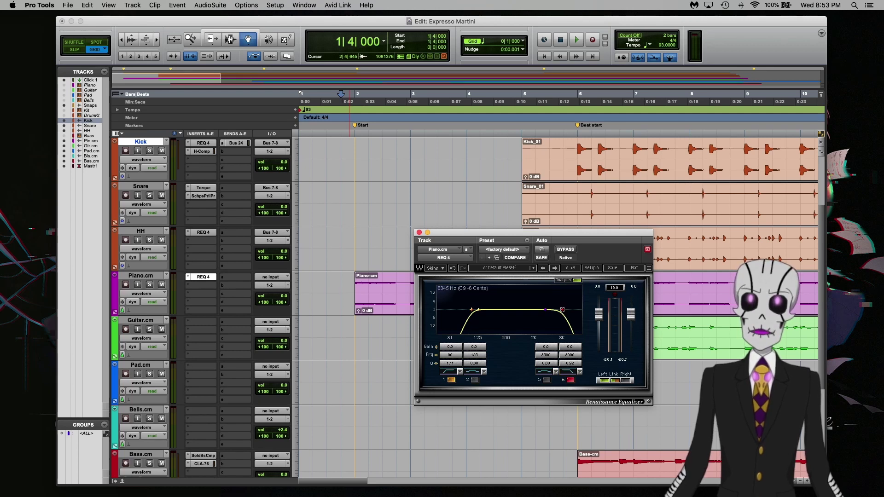
Step: Lower the piano REQ 4's low-pass band to about 920 Hz and reduce its Q during playback
{"action": "key", "text": "space"}
{"action": "left_click_drag", "start_coordinate": [543, 312], "coordinate": [526, 312]}
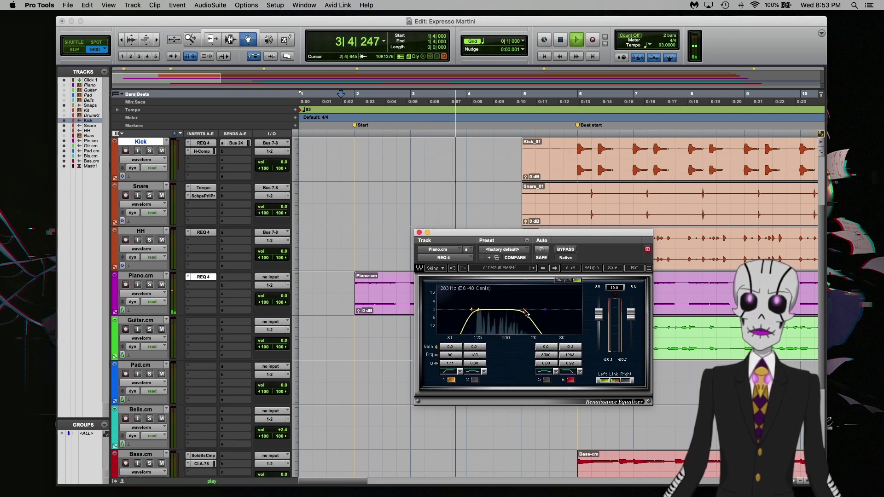
{"action": "left_click_drag", "start_coordinate": [570, 368], "coordinate": [570, 363]}
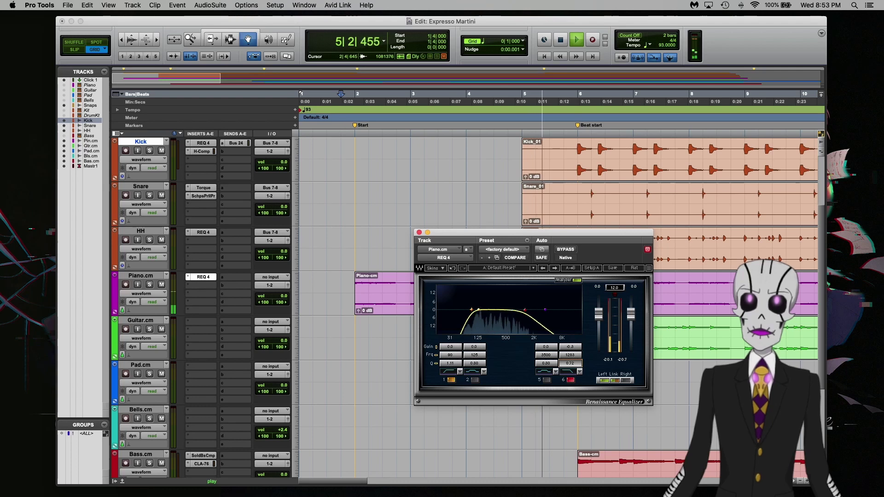
{"action": "left_click_drag", "start_coordinate": [525, 315], "coordinate": [518, 311]}
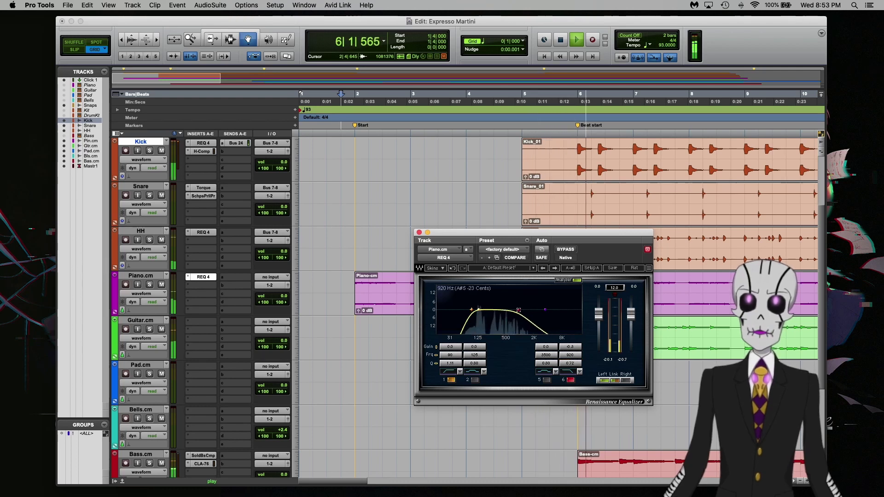
{"action": "key", "text": "space"}
Step: Listen to the equalized piano in the mix, stop playback, and move the REQ 4 window aside
{"action": "key", "text": "space"}
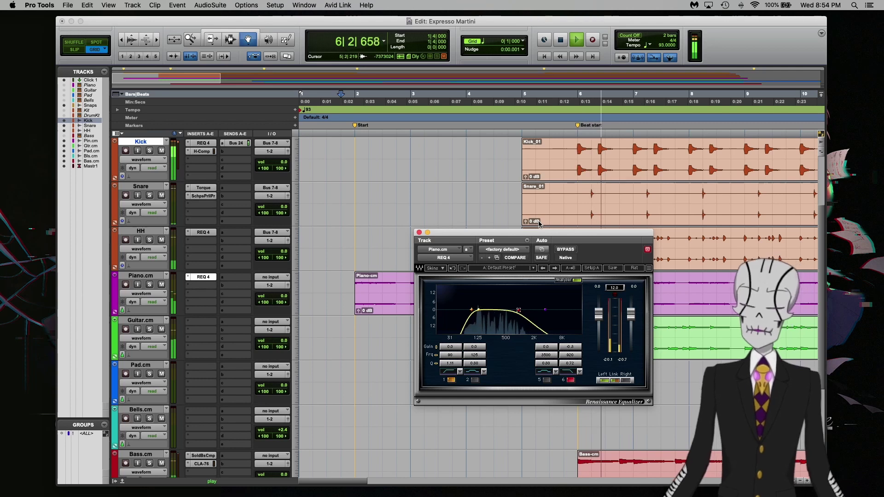
{"action": "scroll", "coordinate": [532, 223], "scroll_direction": "right", "scroll_amount": 1}
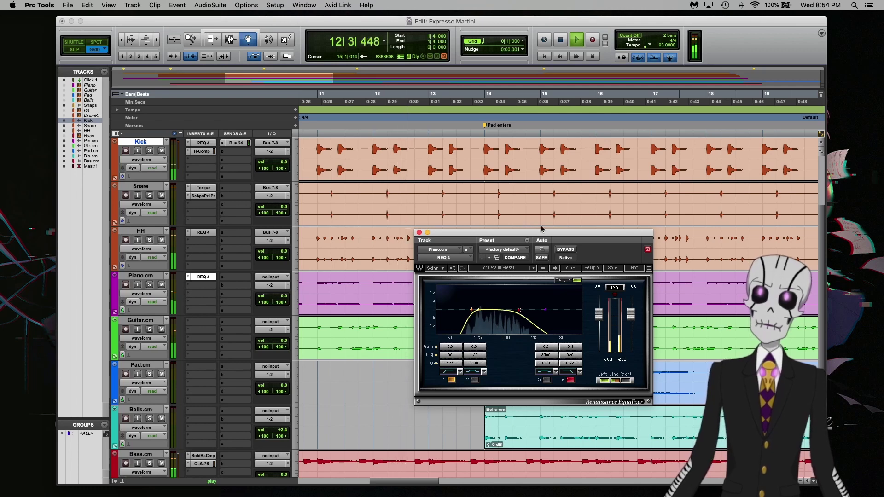
{"action": "key", "text": "space"}
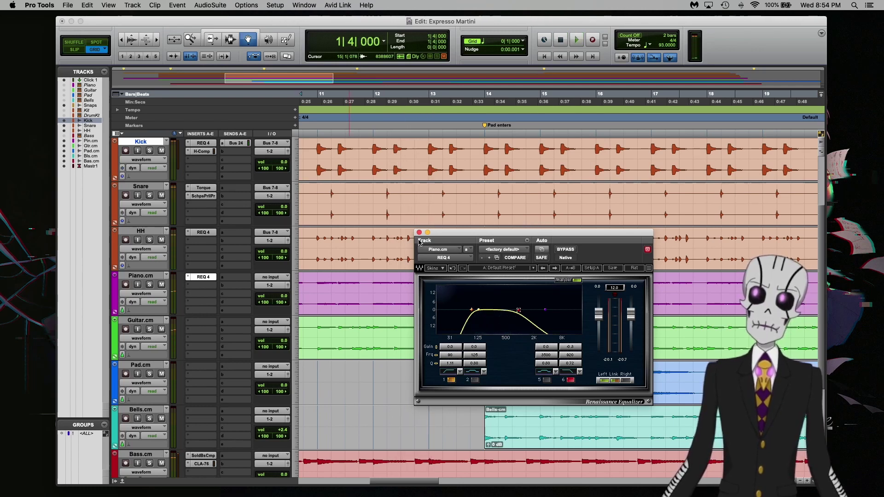
{"action": "left_click_drag", "start_coordinate": [450, 234], "coordinate": [383, 234]}
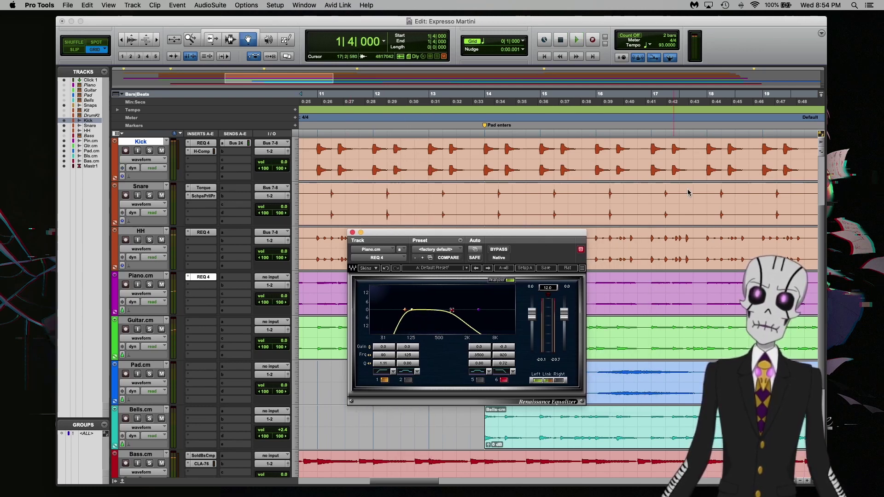
Step: Set the playback start to 23|1|000, listen to the piano soloed and in the mix, and close the REQ 4 window
{"action": "scroll", "coordinate": [687, 193], "scroll_direction": "right", "scroll_amount": 10}
{"action": "scroll", "coordinate": [651, 192], "scroll_direction": "left", "scroll_amount": 12}
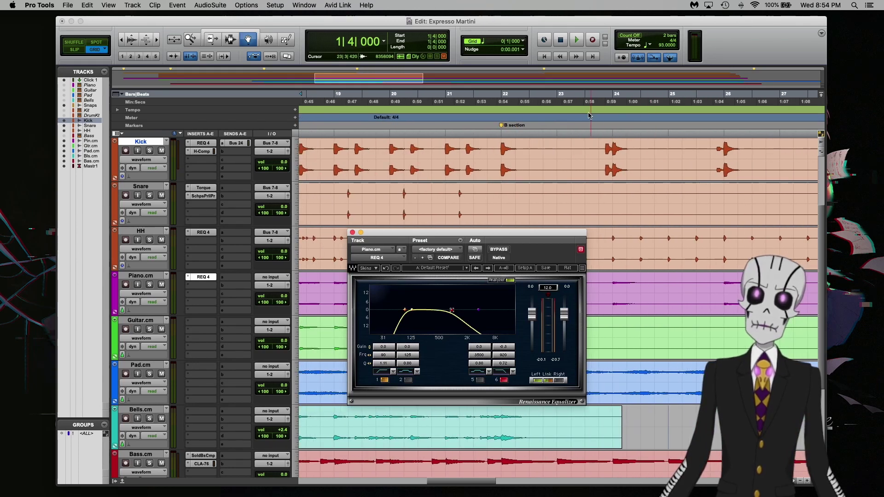
{"action": "left_click", "coordinate": [558, 104]}
{"action": "key", "text": "space"}
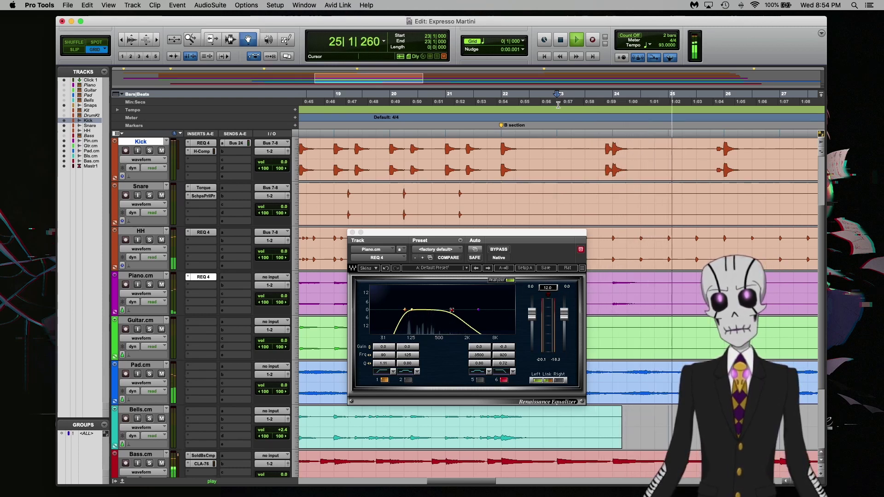
{"action": "left_click", "coordinate": [150, 286]}
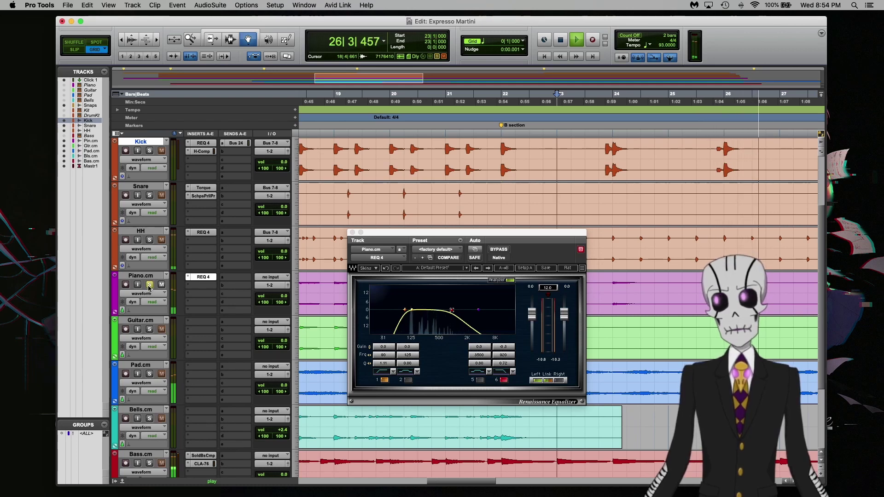
{"action": "left_click", "coordinate": [149, 285]}
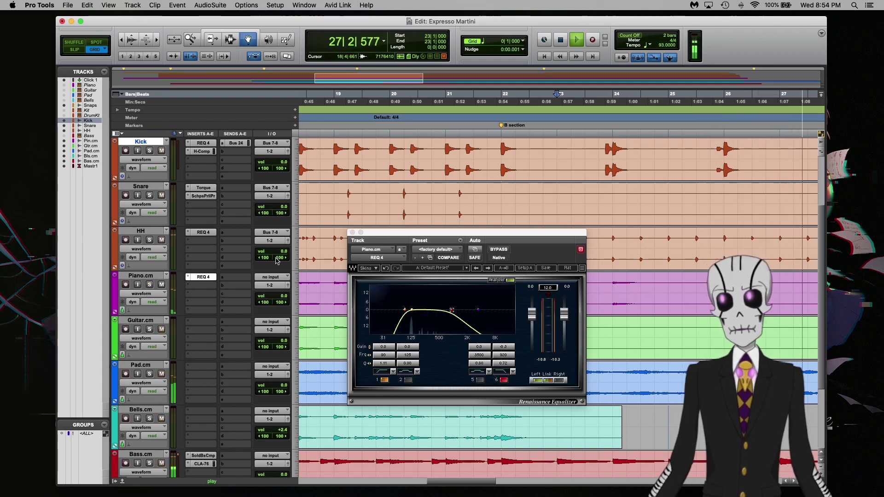
{"action": "key", "text": "space"}
{"action": "left_click", "coordinate": [353, 232]}
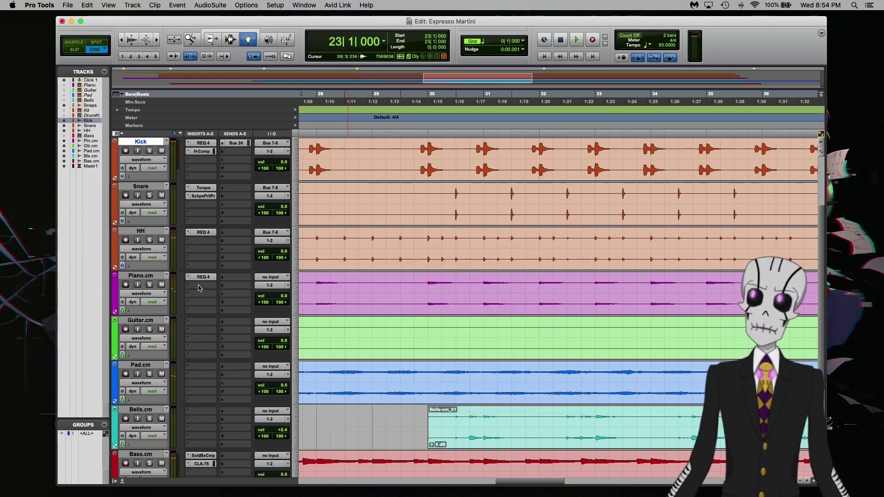
Step: Insert the stereo IMPusher in the Piano.cm track's second insert slot and move its window fully into view
{"action": "left_click", "coordinate": [199, 289]}
{"action": "mouse_move", "coordinate": [240, 286]}
{"action": "mouse_move", "coordinate": [288, 289]}
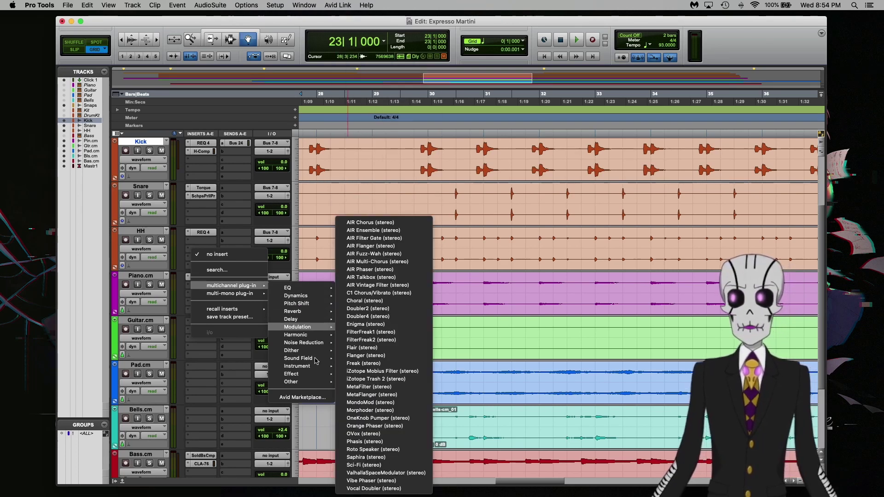
{"action": "mouse_move", "coordinate": [306, 314]}
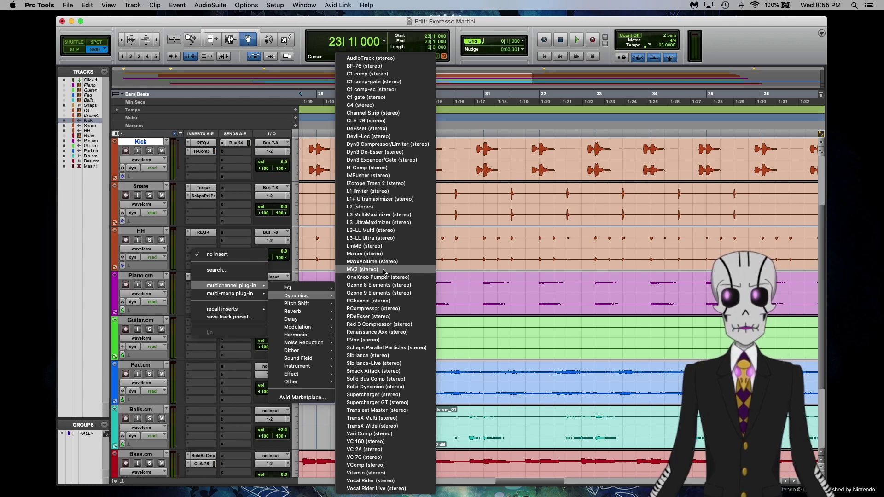
{"action": "left_click", "coordinate": [371, 181]}
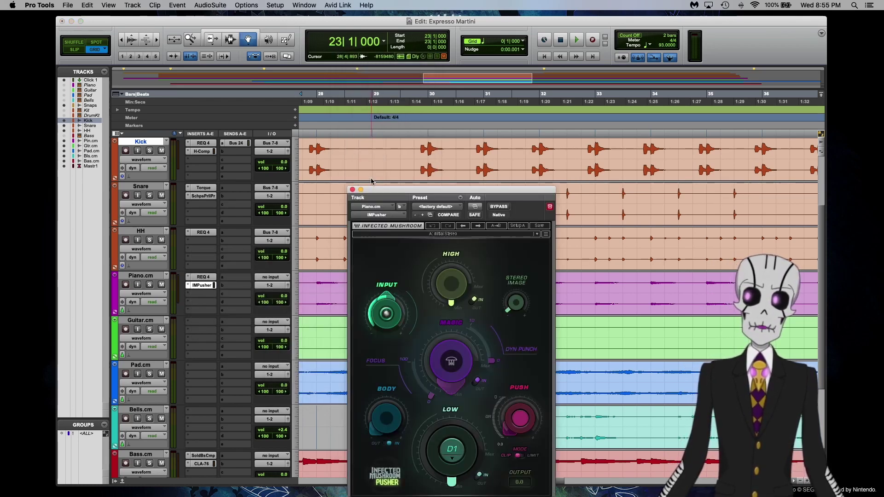
{"action": "left_click_drag", "start_coordinate": [378, 189], "coordinate": [454, 115]}
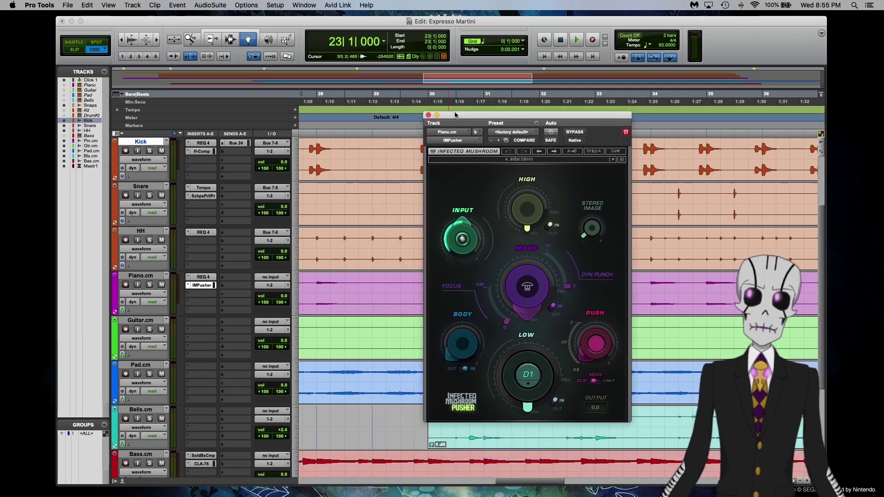
Step: Try the Bright Acoustic guitar preset in the piano's IMPusher and return to the session start
{"action": "left_click", "coordinate": [513, 160]}
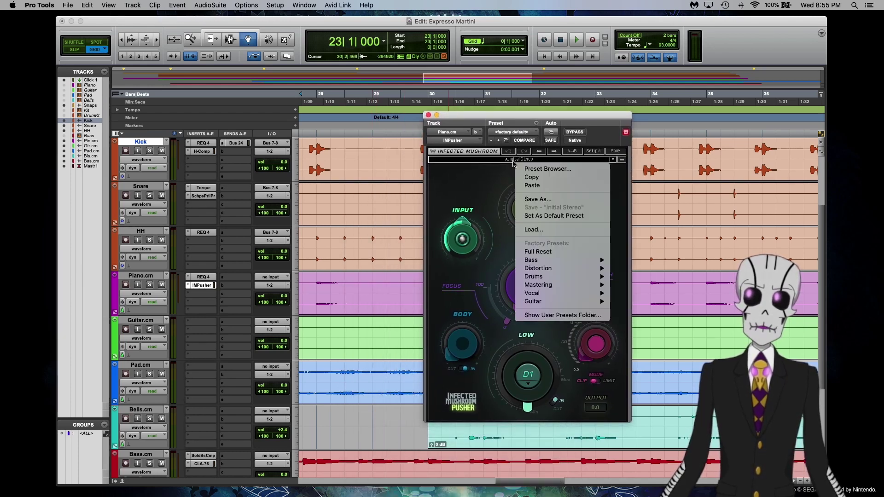
{"action": "mouse_move", "coordinate": [562, 276]}
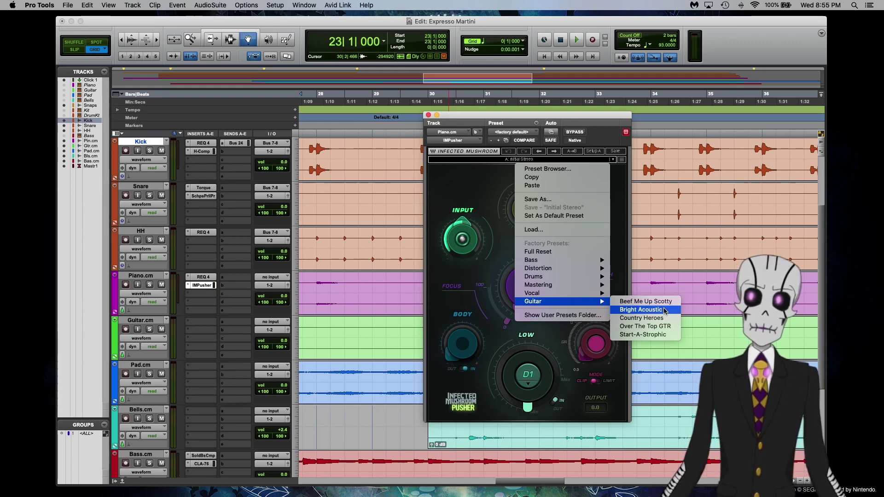
{"action": "left_click", "coordinate": [665, 311]}
{"action": "key", "text": "space"}
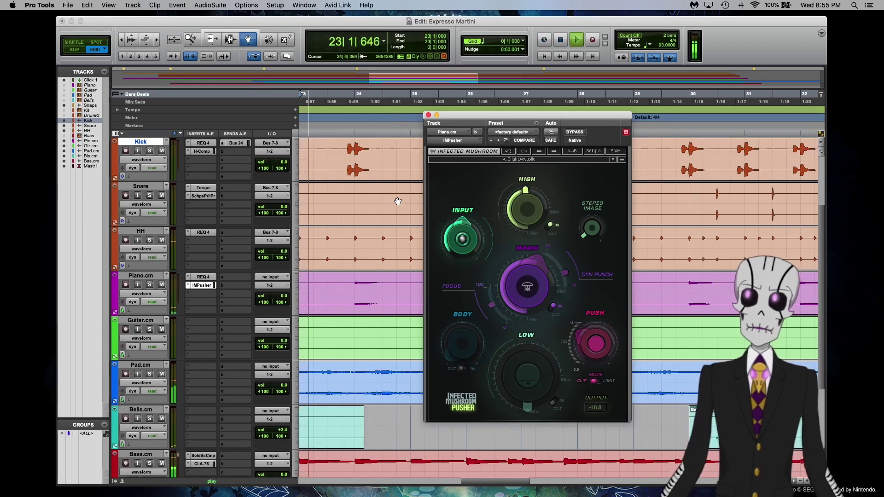
{"action": "key", "text": "space"}
{"action": "key", "text": "Return"}
Step: Set the playback start to 2|1|000 and compare the piano with IMPusher bypassed and active
{"action": "left_click", "coordinate": [355, 216]}
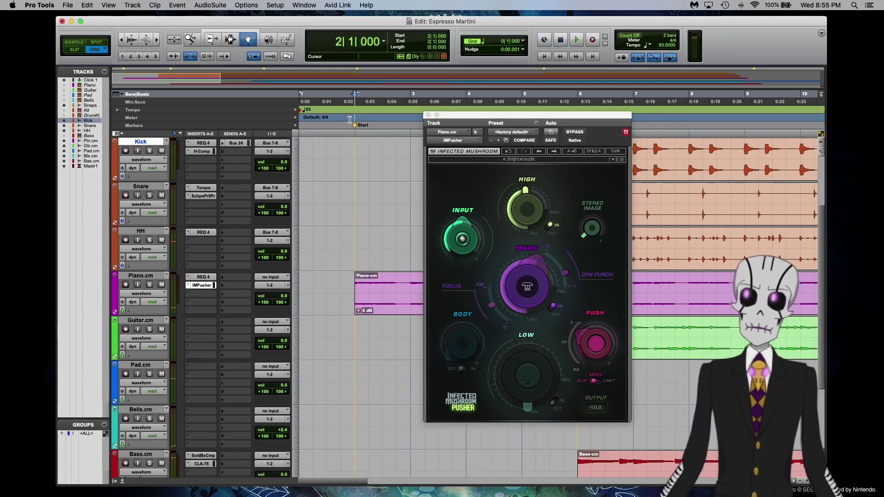
{"action": "key", "text": "space"}
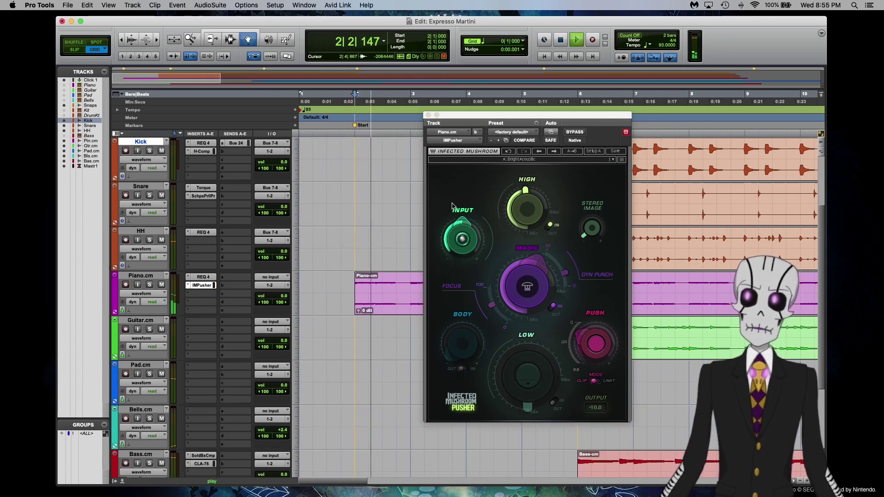
{"action": "left_click", "coordinate": [581, 132]}
{"action": "left_click", "coordinate": [582, 132]}
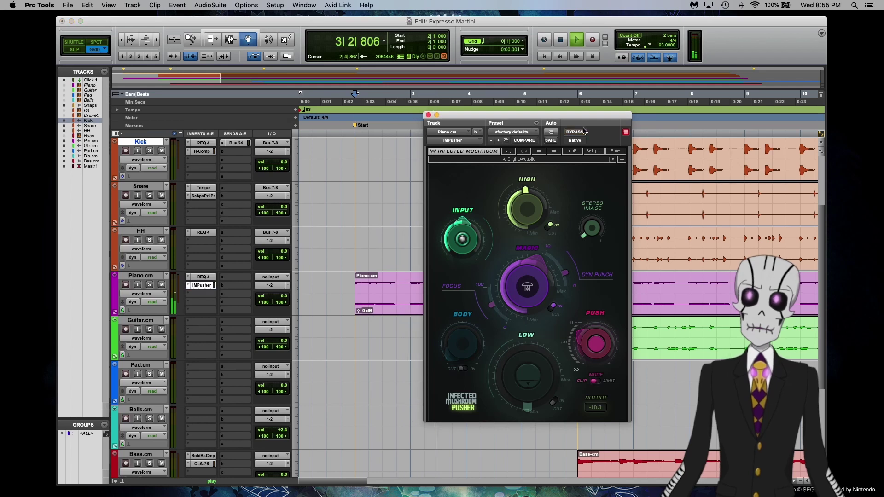
{"action": "key", "text": "space"}
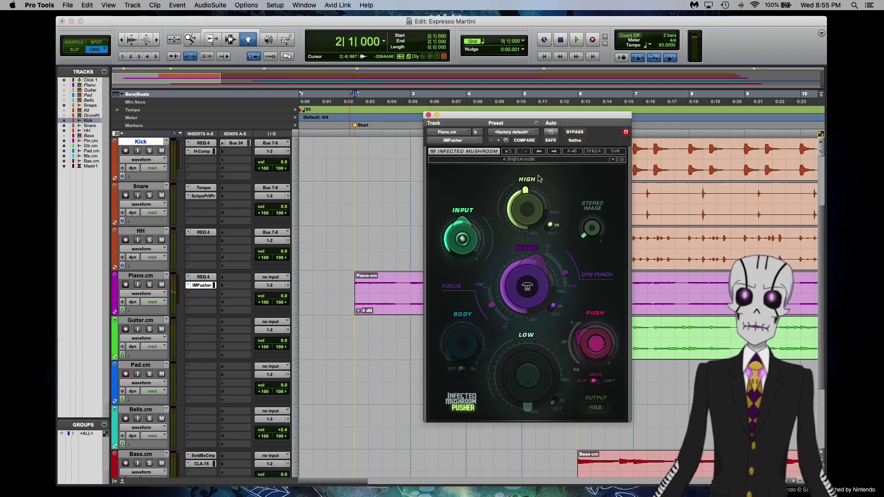
Step: Load the Beef Me Up Scotty guitar preset in the piano's IMPusher and listen to it briefly
{"action": "left_click", "coordinate": [550, 160]}
{"action": "mouse_move", "coordinate": [589, 303]}
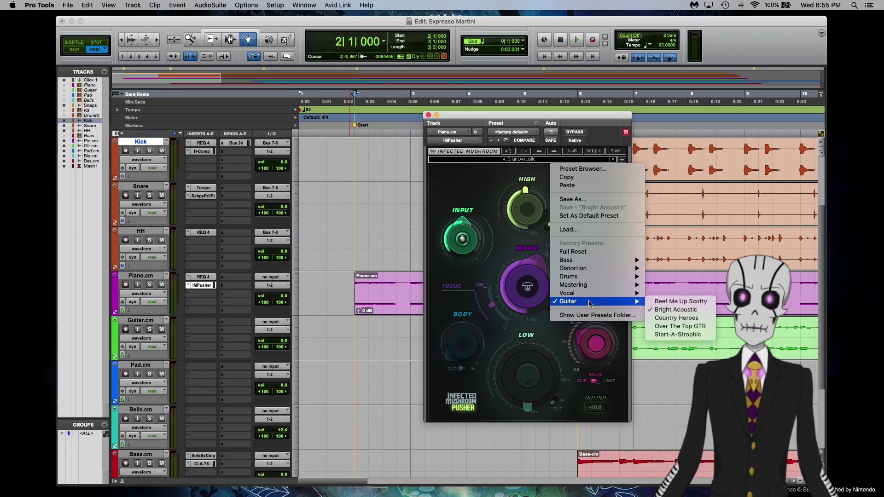
{"action": "left_click", "coordinate": [676, 302]}
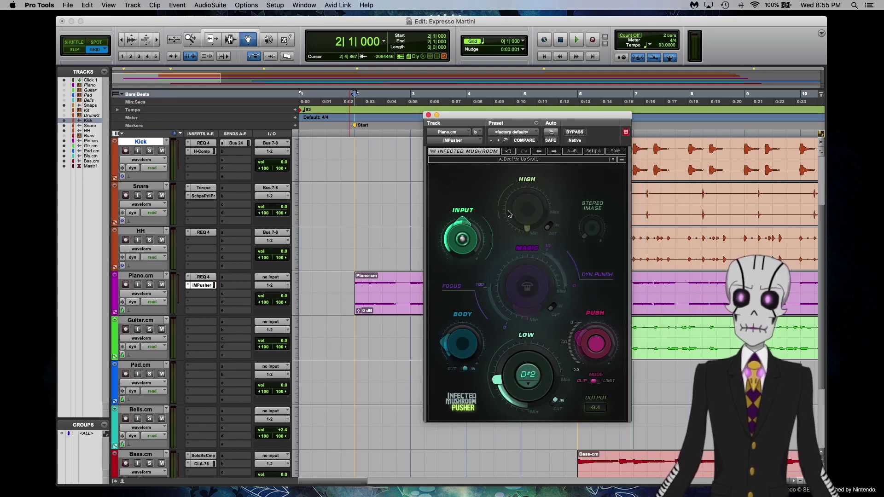
{"action": "key", "text": "space"}
{"action": "key", "text": "space"}
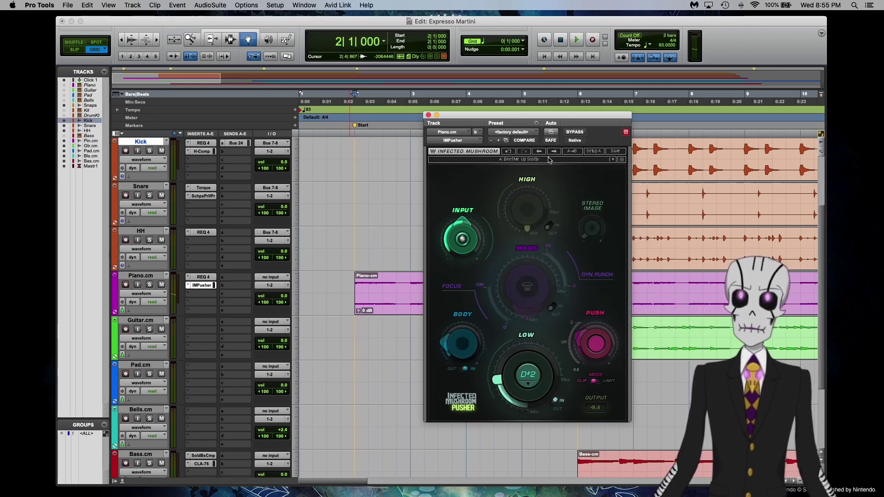
Step: Replace IMPusher on the Piano.cm track with the stereo Vitamin plug-in, bring its window fully into view and start playback
{"action": "left_click", "coordinate": [463, 142]}
{"action": "mouse_move", "coordinate": [465, 142]}
{"action": "mouse_move", "coordinate": [532, 151]}
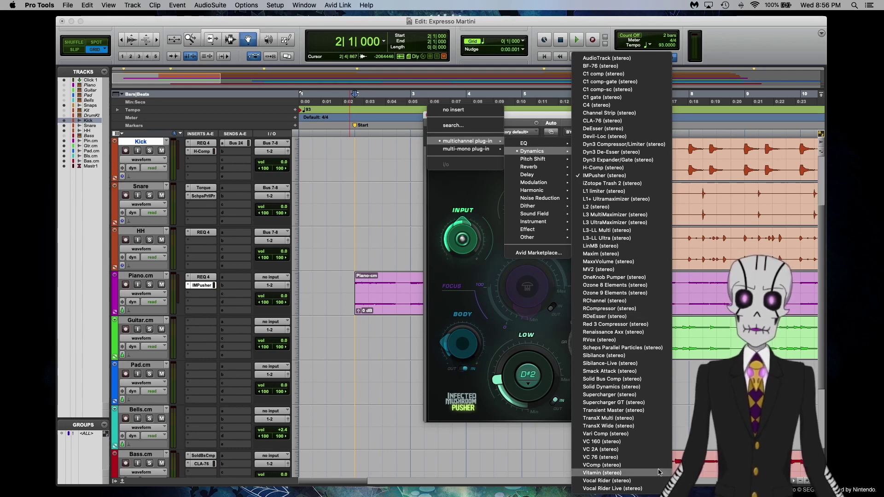
{"action": "left_click", "coordinate": [601, 473]}
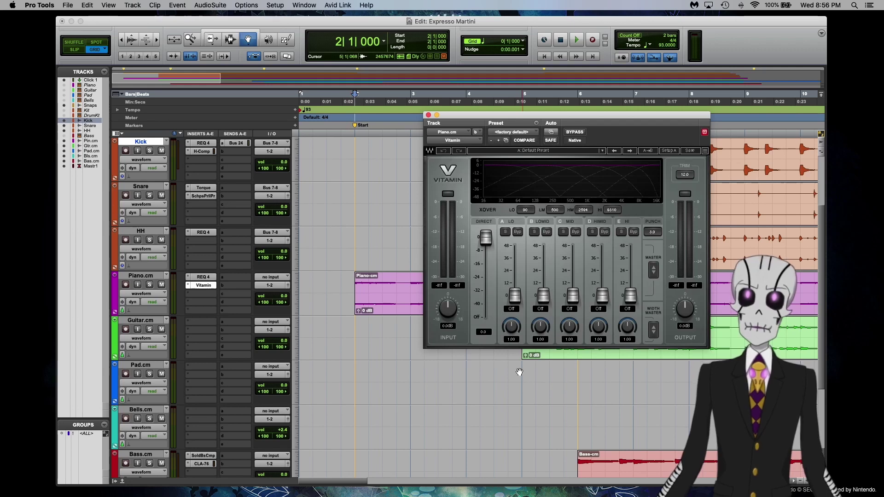
{"action": "left_click_drag", "start_coordinate": [490, 123], "coordinate": [452, 199]}
{"action": "key", "text": "space"}
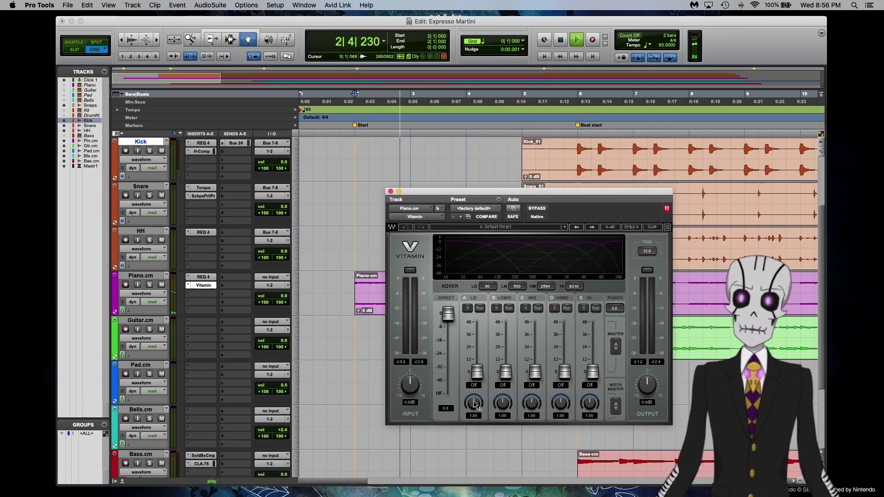
Step: Try raising the LoMid, Mid and HiMid band levels in the piano's Vitamin during playback, leaving the Lo band off
{"action": "left_click_drag", "start_coordinate": [477, 372], "coordinate": [477, 349]}
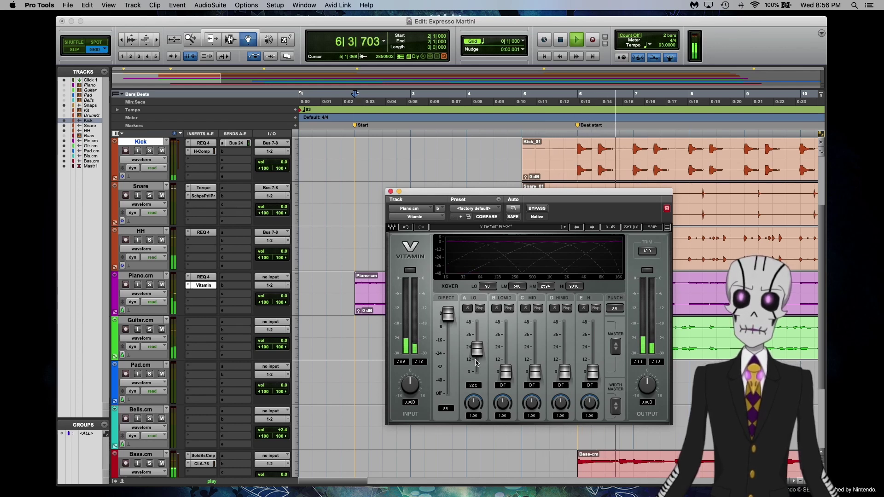
{"action": "left_click_drag", "start_coordinate": [477, 360], "coordinate": [535, 343]}
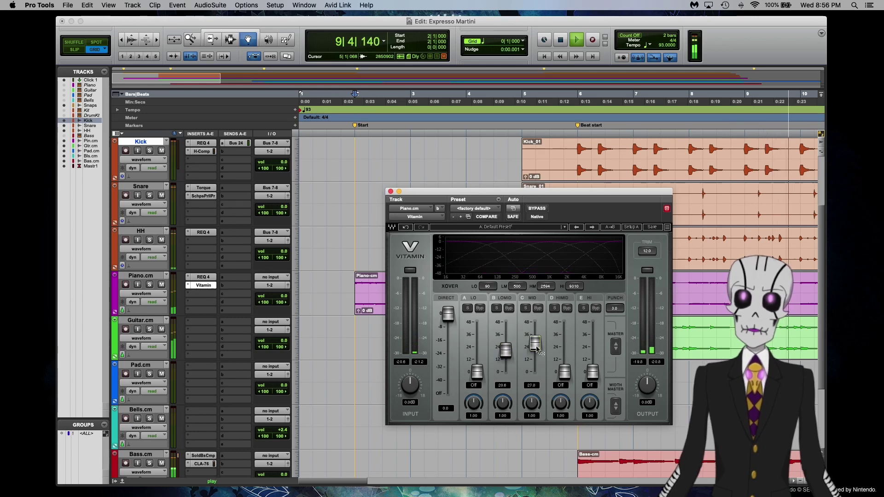
{"action": "left_click_drag", "start_coordinate": [564, 372], "coordinate": [537, 337]}
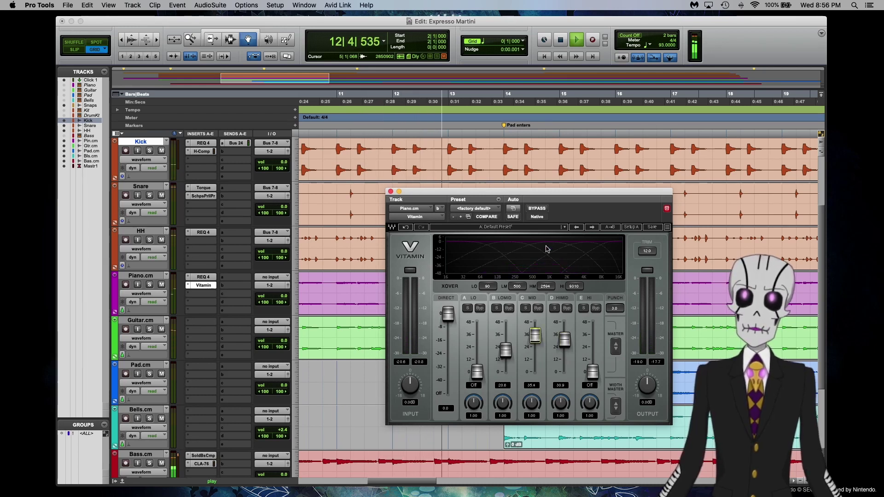
Step: Try the Bright Piano instrument preset in the piano's Vitamin, listen to it and stop playback
{"action": "left_click", "coordinate": [556, 228]}
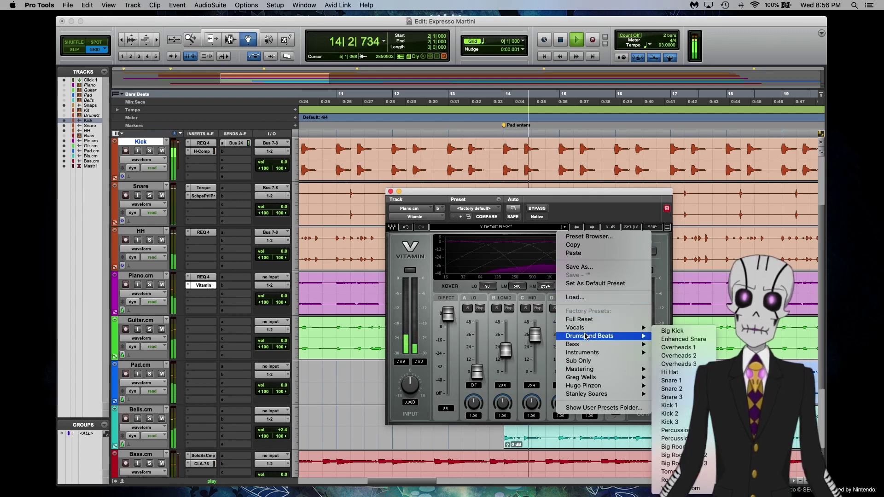
{"action": "mouse_move", "coordinate": [584, 355]}
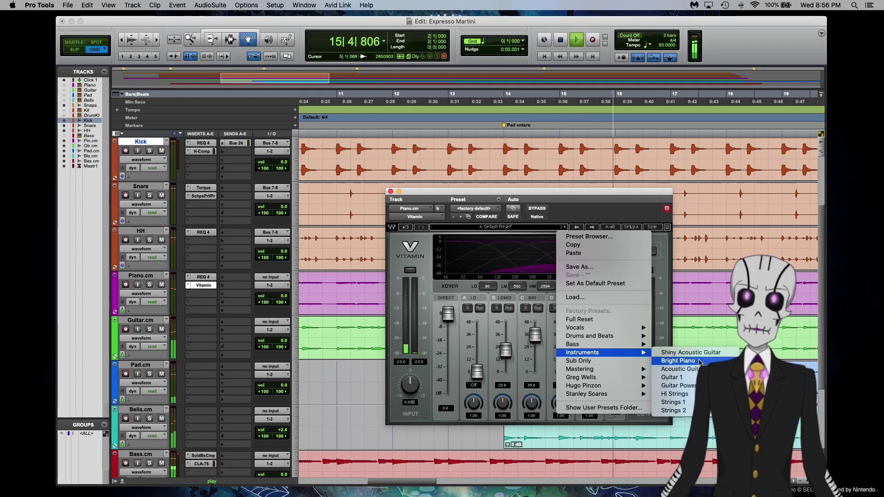
{"action": "left_click", "coordinate": [678, 361]}
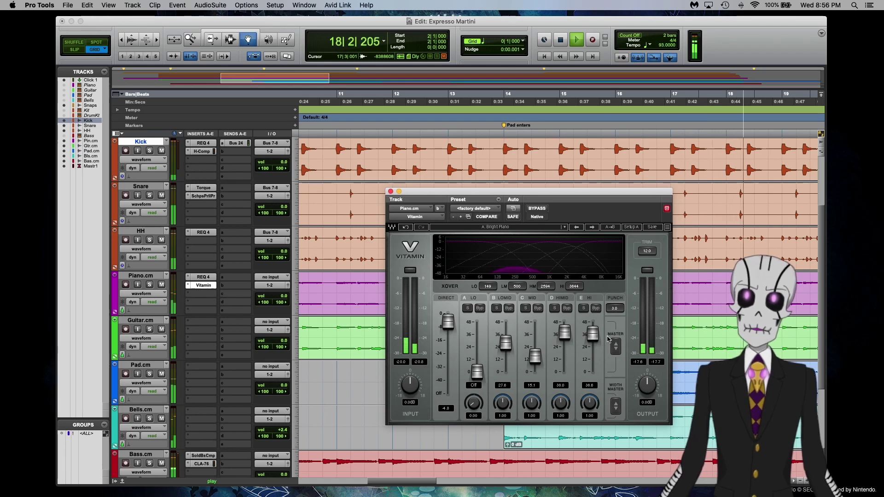
{"action": "key", "text": "space"}
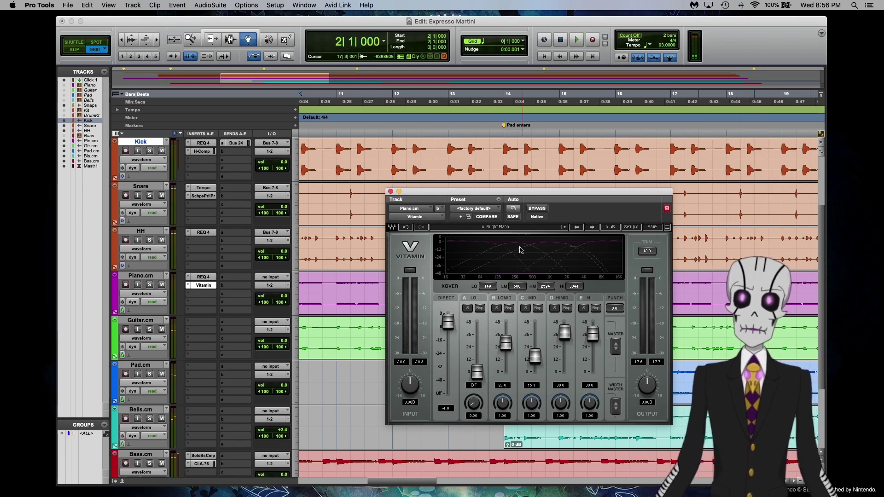
{"action": "left_click", "coordinate": [545, 228]}
{"action": "mouse_move", "coordinate": [588, 390]}
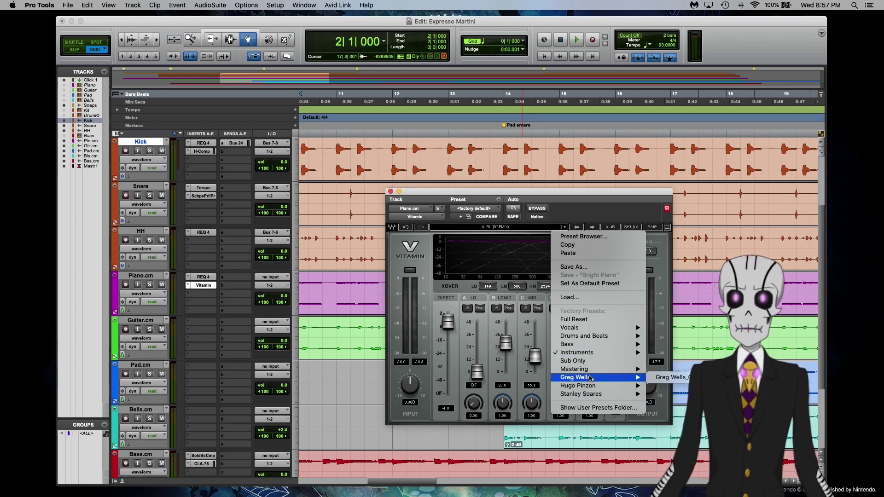
{"action": "mouse_move", "coordinate": [593, 368]}
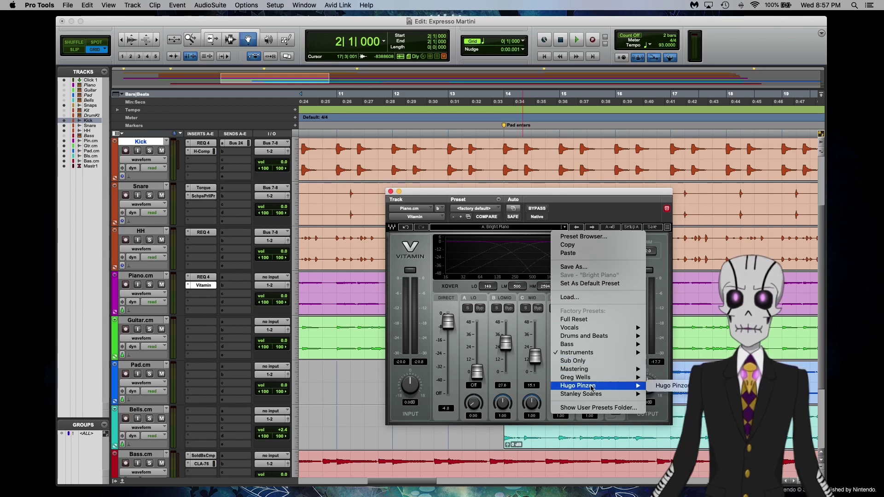
{"action": "mouse_move", "coordinate": [598, 353]}
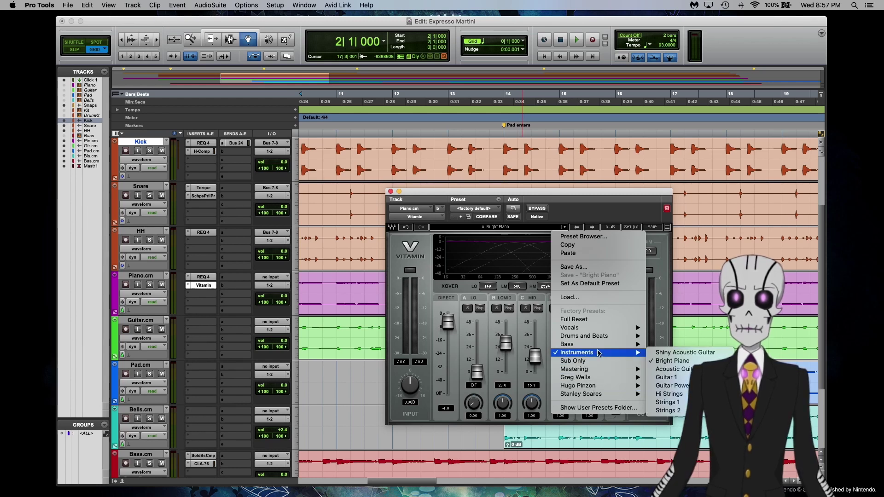
{"action": "left_click", "coordinate": [440, 219]}
Step: Replace Vitamin on the Piano.cm track with the stereo Scheps Parallel Particles, reposition its window and start playback
{"action": "left_click", "coordinate": [440, 220]}
{"action": "mouse_move", "coordinate": [453, 217]}
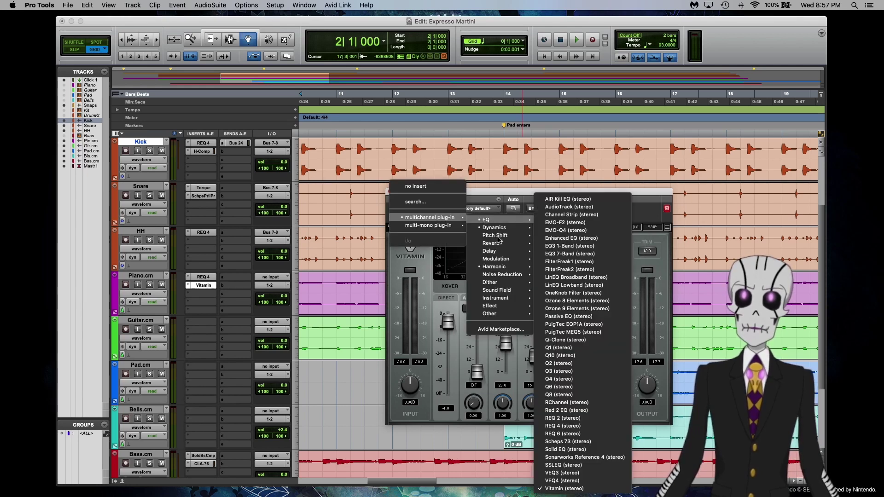
{"action": "mouse_move", "coordinate": [494, 267]}
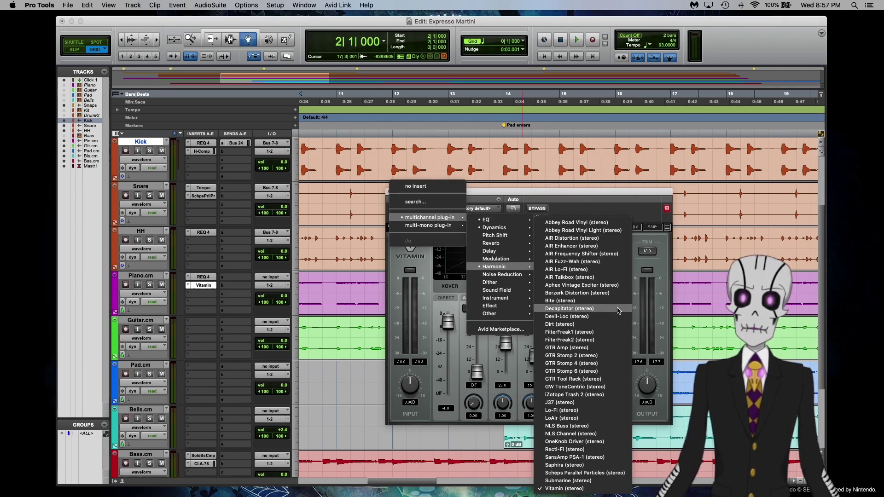
{"action": "left_click", "coordinate": [593, 473]}
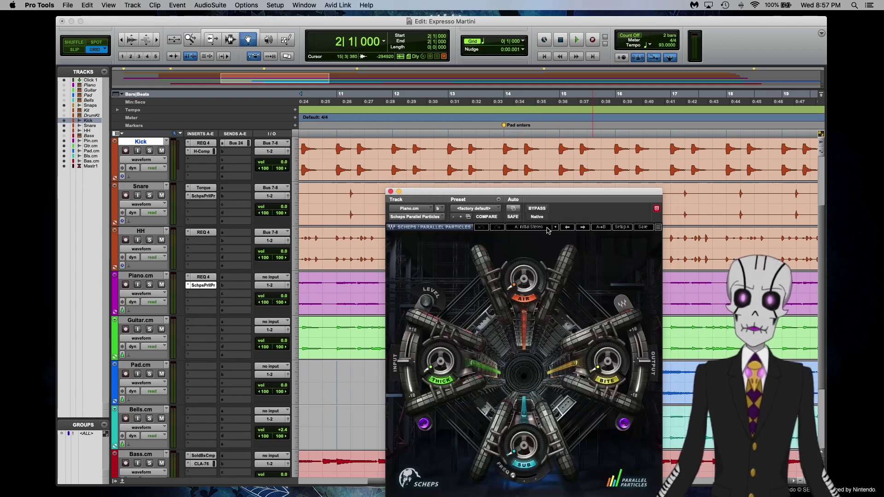
{"action": "left_click_drag", "start_coordinate": [536, 197], "coordinate": [587, 197]}
{"action": "key", "text": "space"}
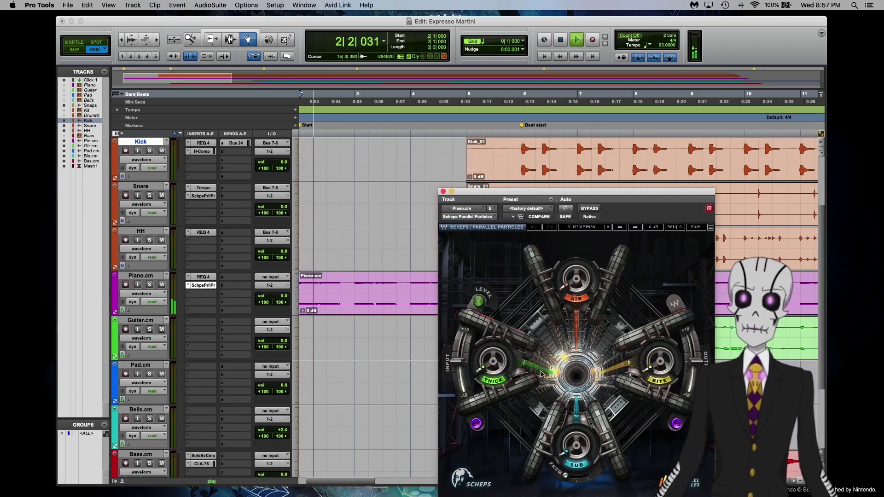
Step: Raise the Thick, Bite and Air amounts slightly in the piano's Scheps Parallel Particles, then close the plug-in
{"action": "left_click_drag", "start_coordinate": [492, 366], "coordinate": [493, 355]}
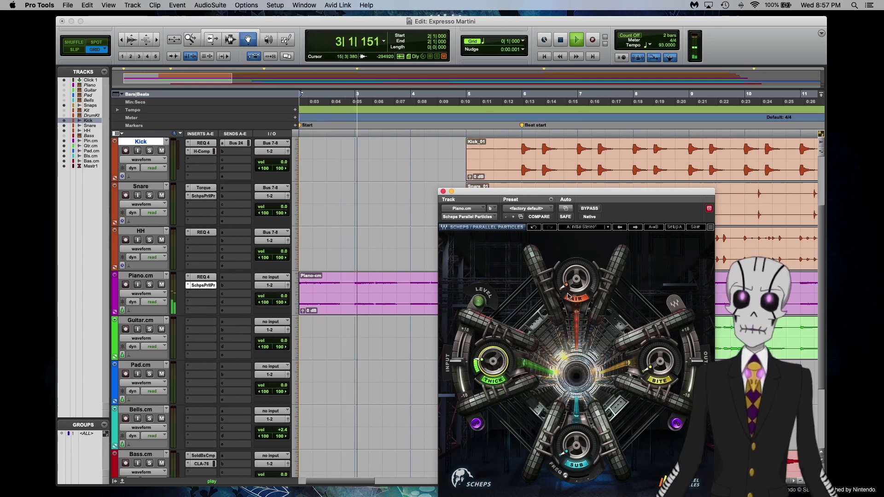
{"action": "left_click_drag", "start_coordinate": [658, 372], "coordinate": [659, 360]}
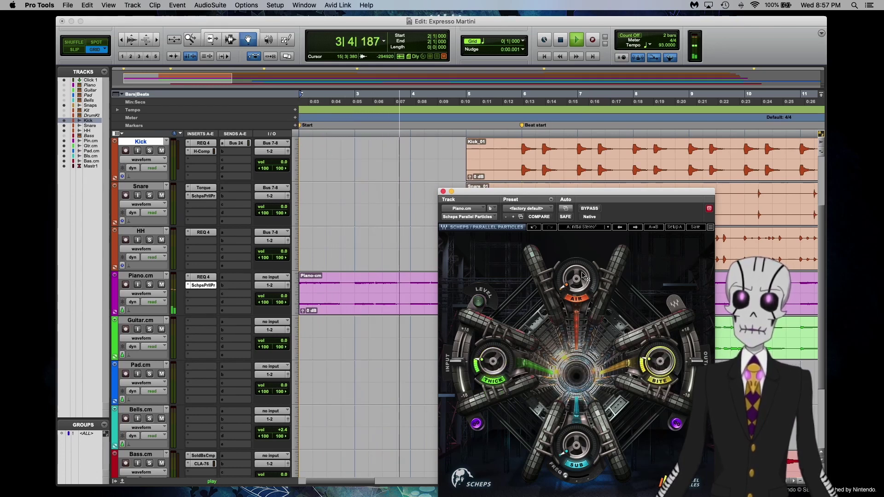
{"action": "left_click_drag", "start_coordinate": [573, 282], "coordinate": [574, 270]}
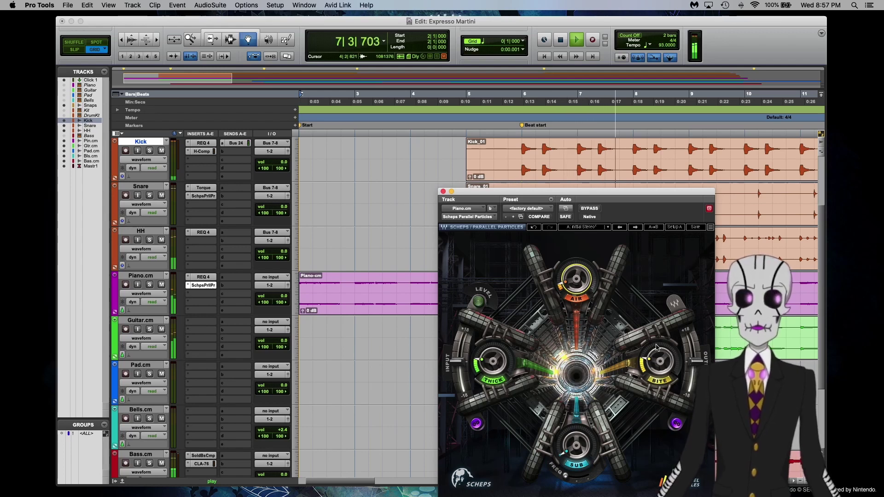
{"action": "left_click", "coordinate": [650, 363]}
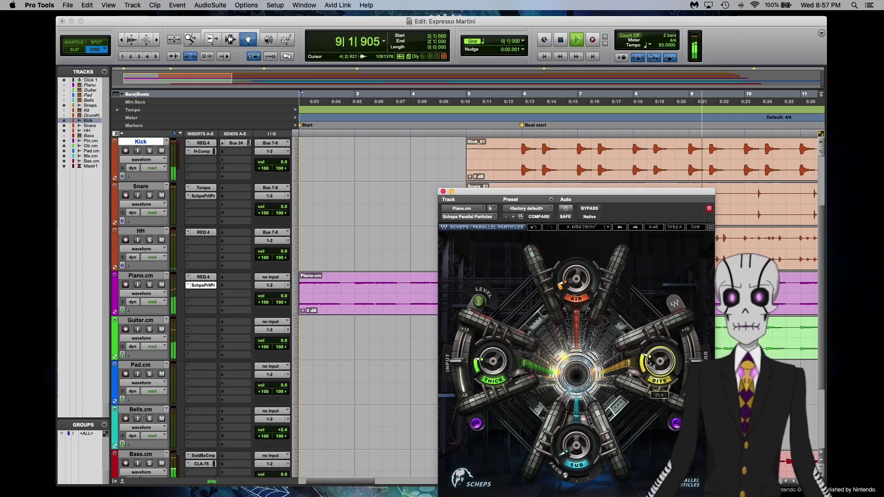
{"action": "left_click", "coordinate": [443, 192]}
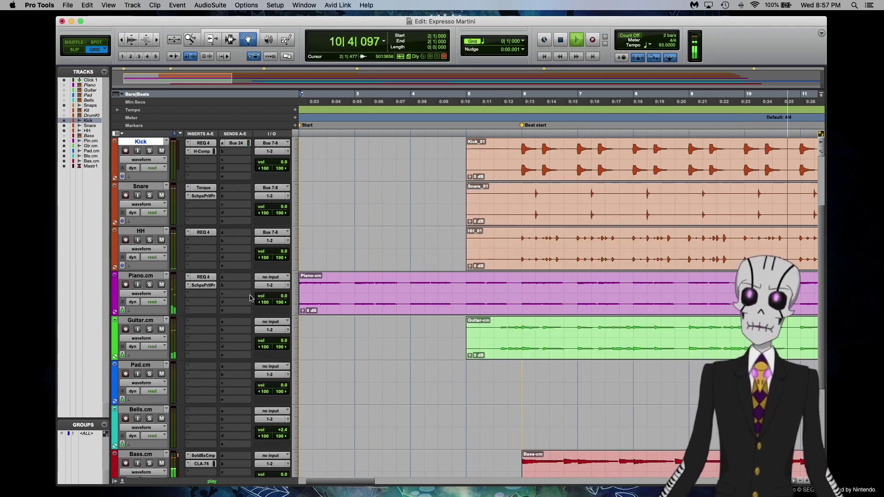
Step: Set the piano REQ 4's low-cut band to Q 1.29 and about 118 Hz, check it in playback and close the equalizer
{"action": "left_click", "coordinate": [204, 277]}
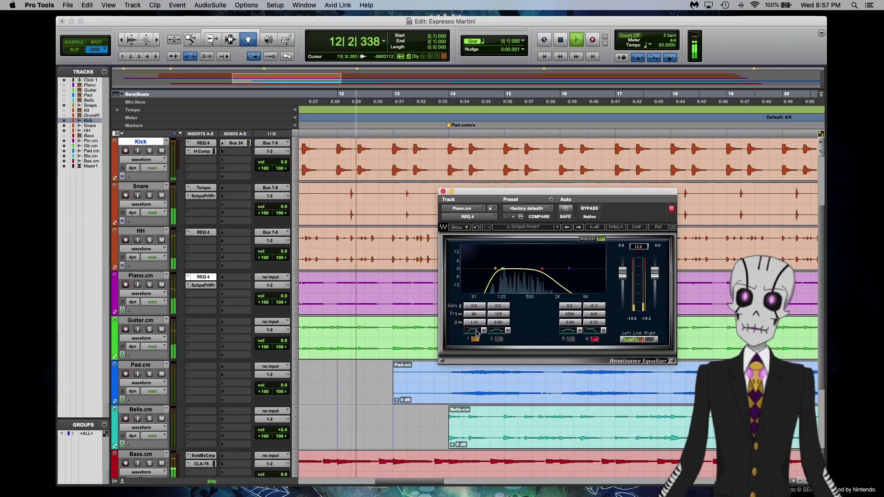
{"action": "left_click_drag", "start_coordinate": [474, 322], "coordinate": [474, 311]}
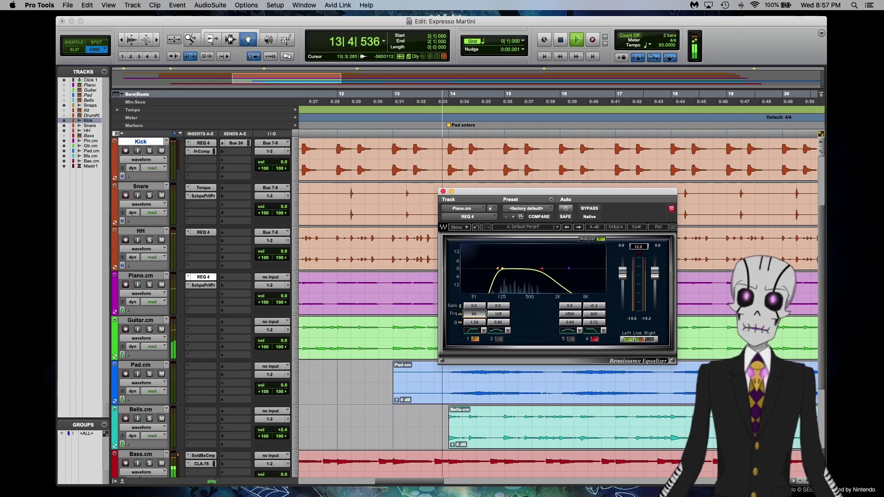
{"action": "key", "text": "space"}
{"action": "key", "text": "space"}
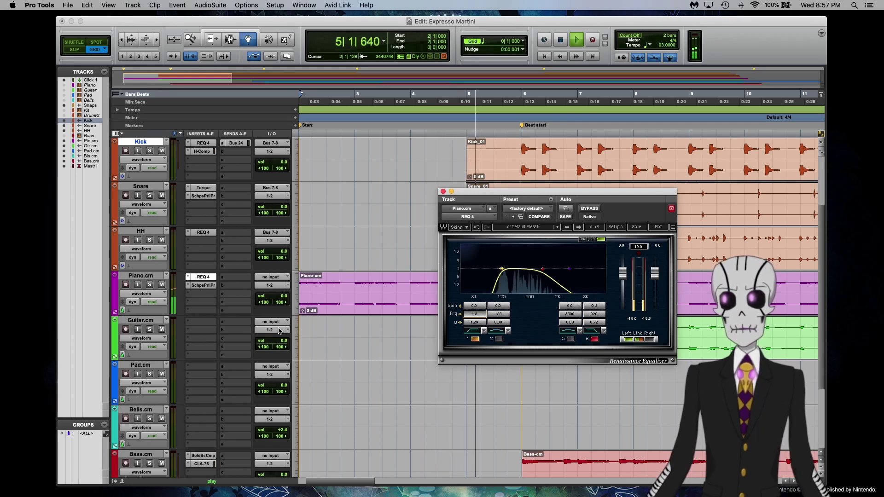
{"action": "scroll", "coordinate": [240, 387], "scroll_direction": "down", "scroll_amount": 3}
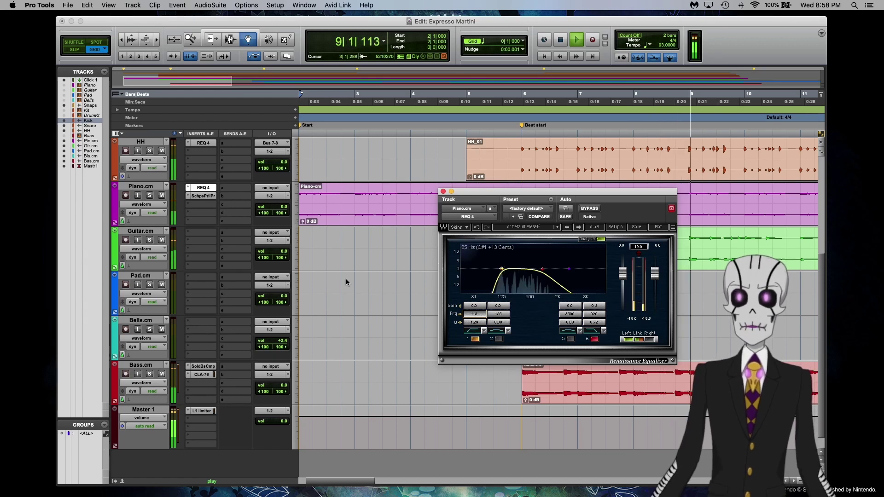
{"action": "left_click", "coordinate": [442, 191]}
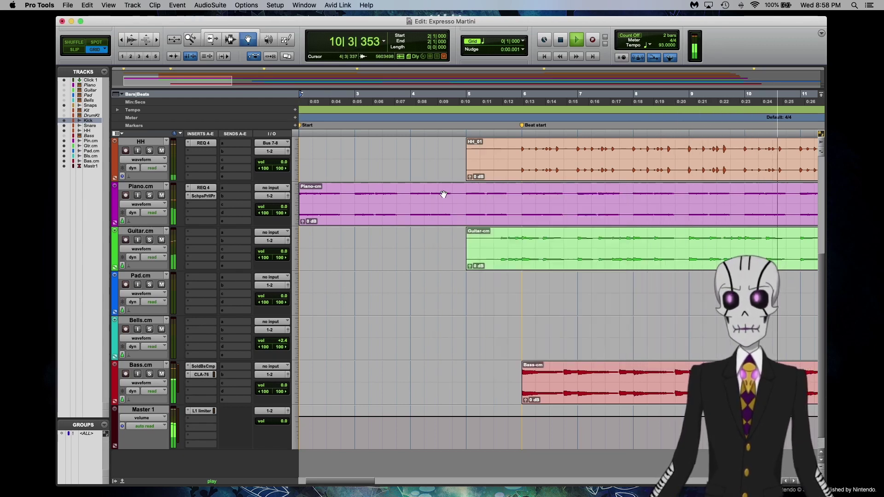
Step: Listen to the processed piano within the full mix up to the pad entrance, then stop playback
{"action": "scroll", "coordinate": [217, 233], "scroll_direction": "up", "scroll_amount": 2}
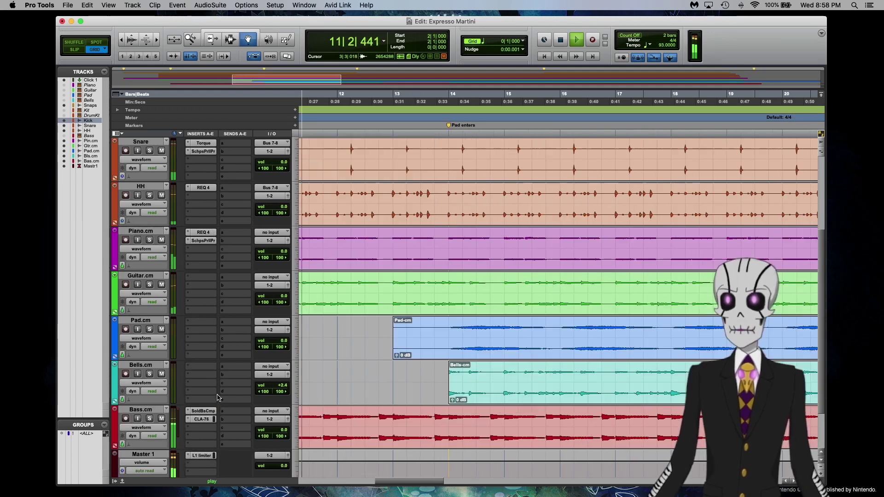
{"action": "scroll", "coordinate": [368, 350], "scroll_direction": "left", "scroll_amount": 3}
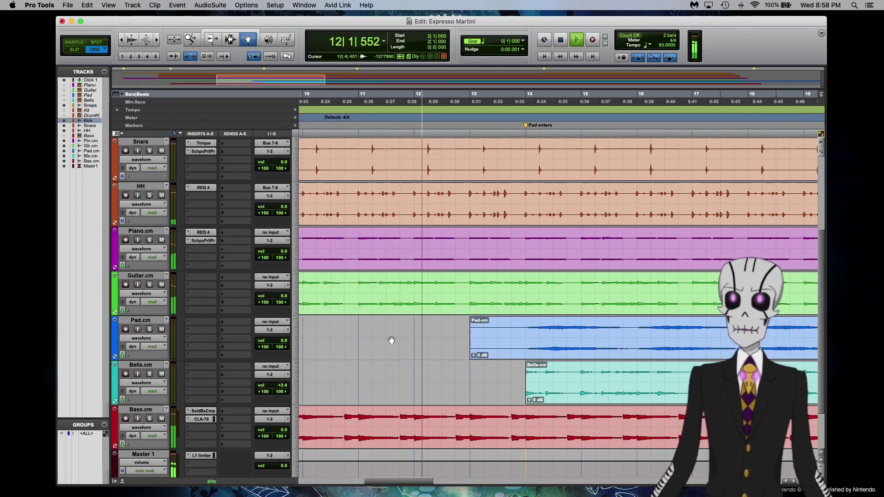
{"action": "key", "text": "space"}
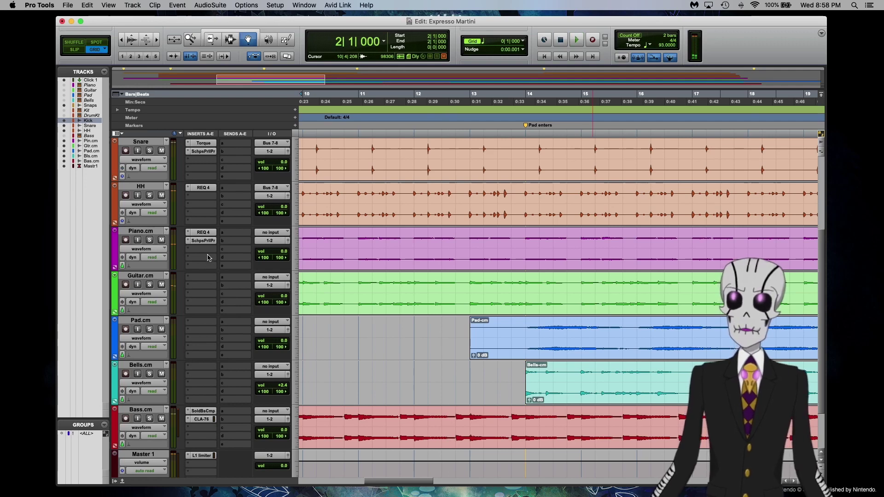
{"action": "scroll", "coordinate": [299, 286], "scroll_direction": "left", "scroll_amount": 10}
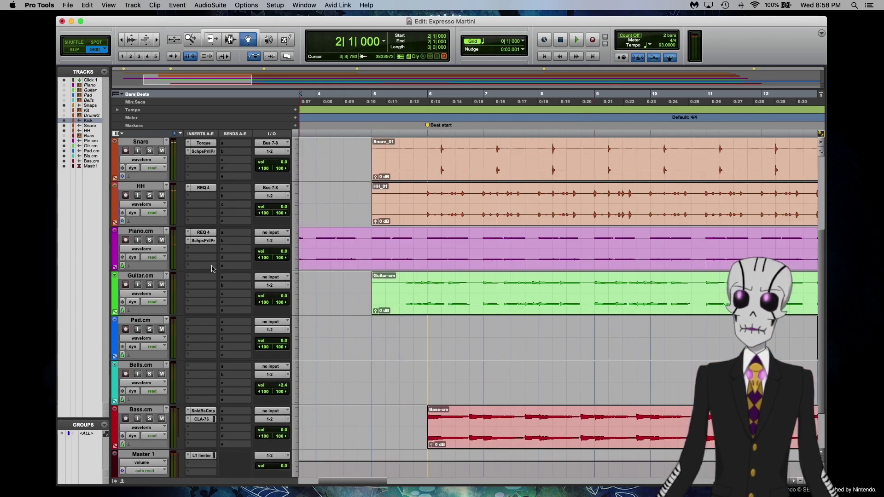
{"action": "left_click", "coordinate": [203, 251]}
{"action": "mouse_move", "coordinate": [209, 251]}
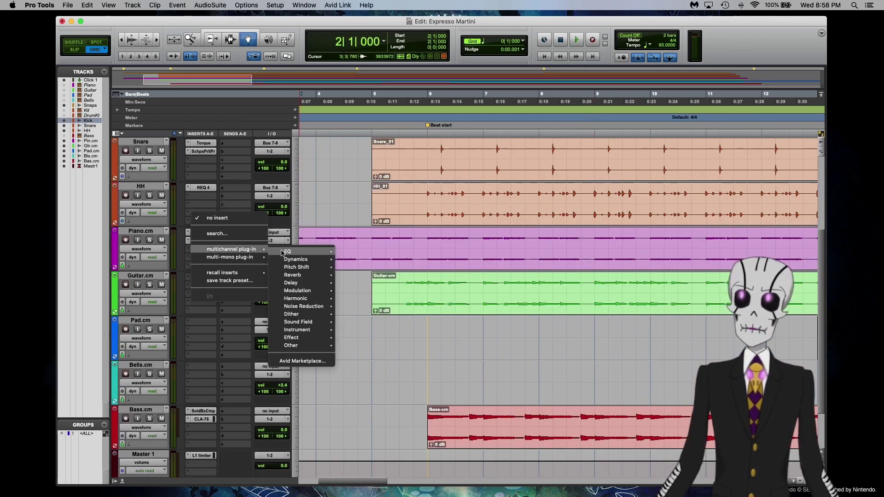
{"action": "mouse_move", "coordinate": [298, 321]}
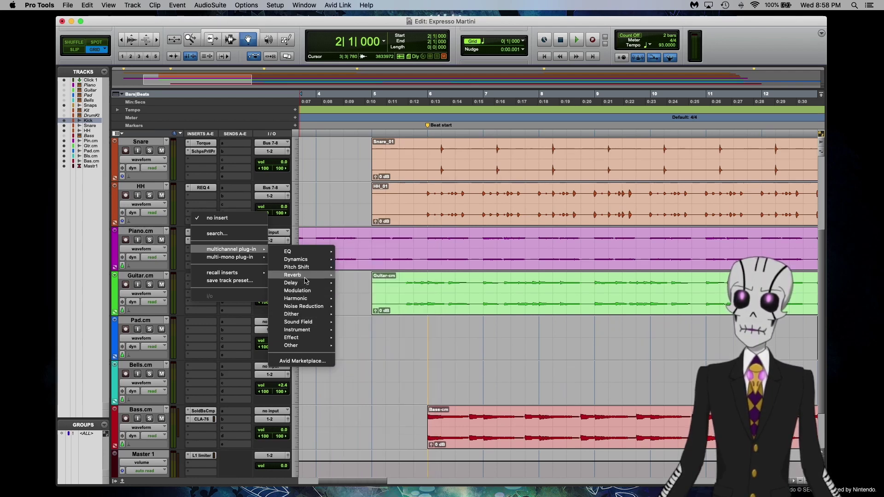
{"action": "mouse_move", "coordinate": [305, 278]}
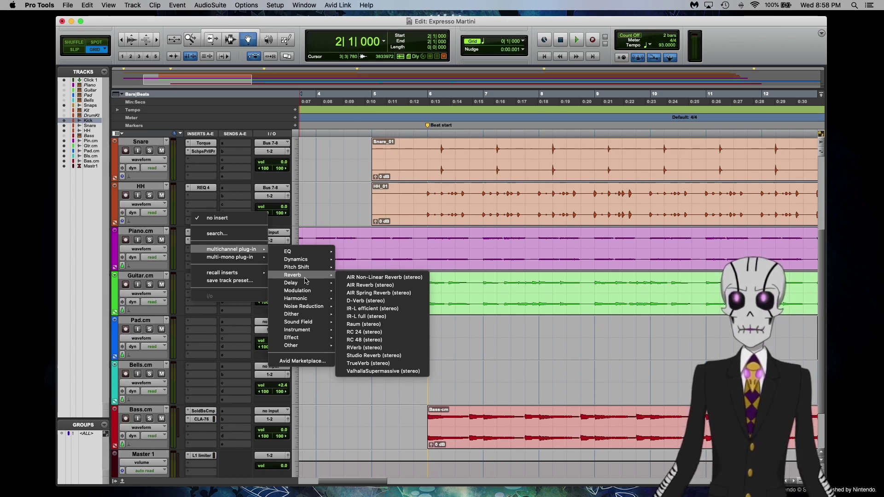
{"action": "left_click", "coordinate": [183, 268]}
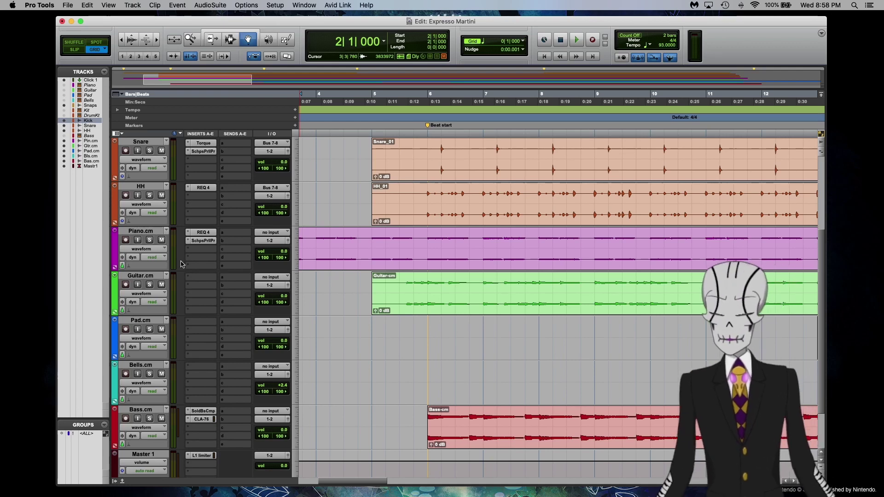
Step: Create one new stereo Aux Input track named Reverb
{"action": "key", "text": "super+shift+n"}
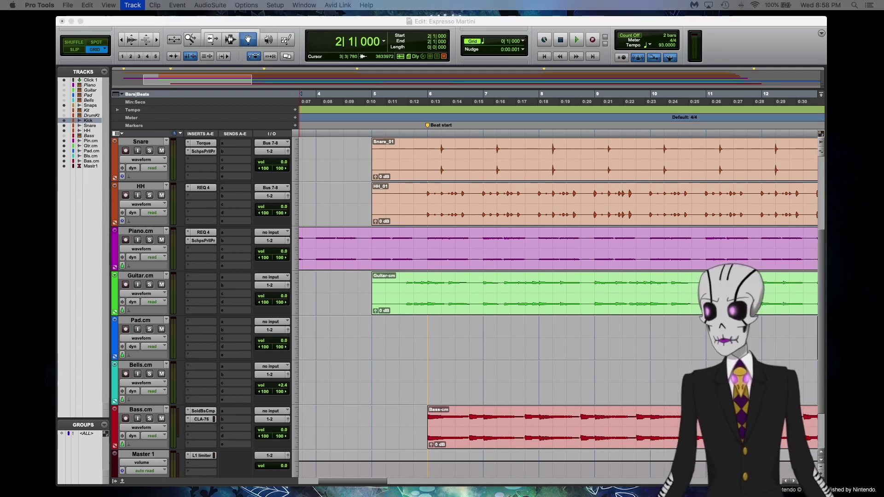
{"action": "left_click", "coordinate": [280, 203]}
{"action": "left_click", "coordinate": [277, 216]}
{"action": "left_click", "coordinate": [332, 204]}
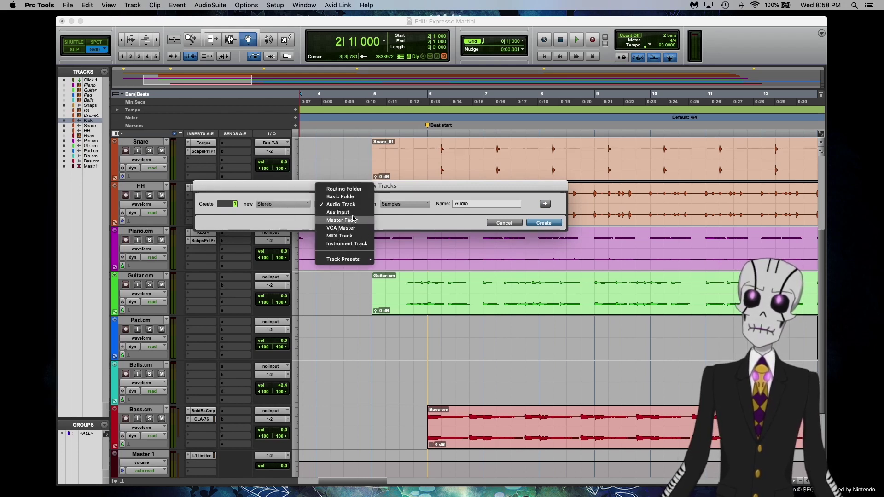
{"action": "left_click", "coordinate": [338, 212]}
{"action": "type", "text": "Rebe"}
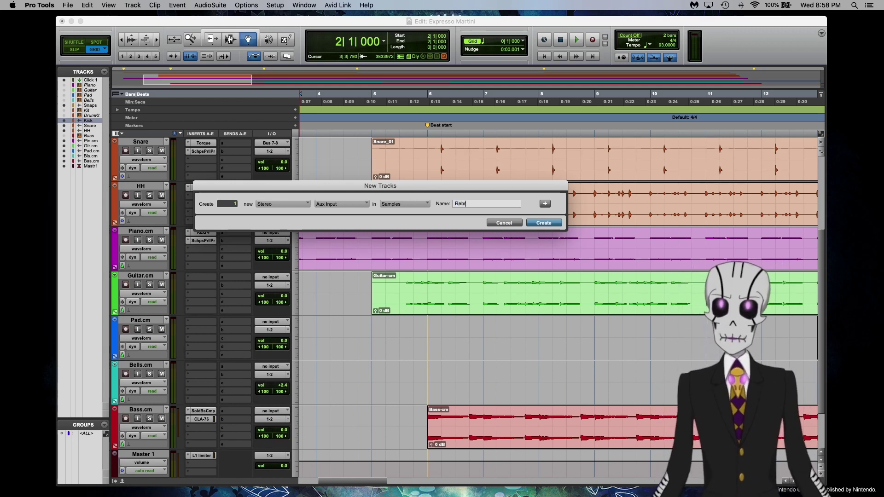
{"action": "type", "text": "verb"}
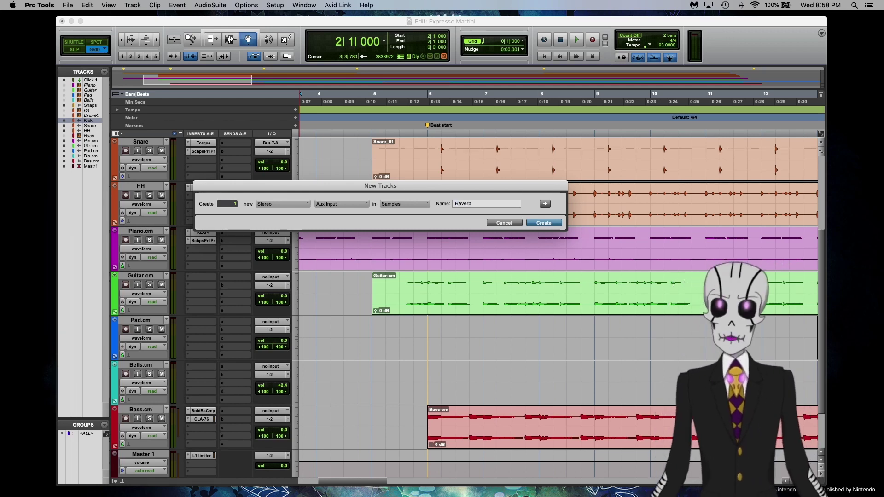
{"action": "key", "text": "Return"}
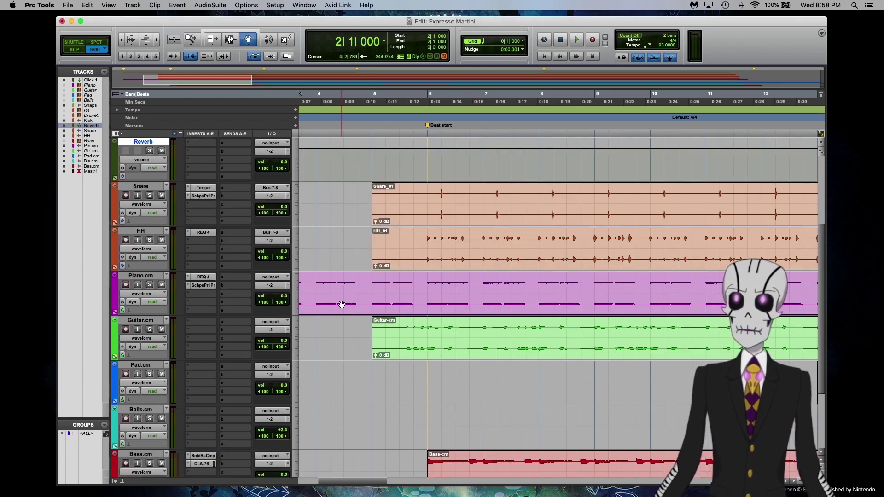
Step: Move the Reverb track down the track list to sit between Bass.cm and Master 1
{"action": "scroll", "coordinate": [182, 372], "scroll_direction": "down", "scroll_amount": 2}
{"action": "scroll", "coordinate": [183, 372], "scroll_direction": "up", "scroll_amount": 3}
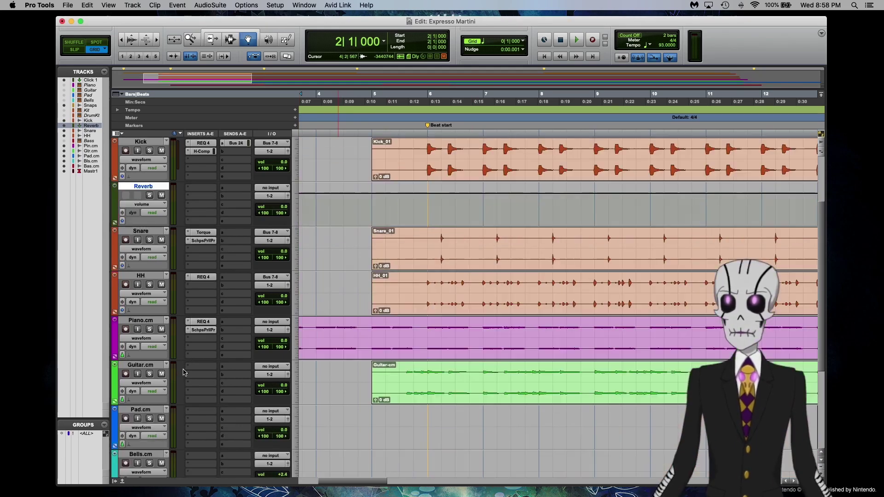
{"action": "left_click_drag", "start_coordinate": [150, 188], "coordinate": [154, 468]}
{"action": "scroll", "coordinate": [160, 350], "scroll_direction": "down", "scroll_amount": 2}
{"action": "left_click_drag", "start_coordinate": [153, 324], "coordinate": [152, 422]}
{"action": "scroll", "coordinate": [172, 397], "scroll_direction": "down", "scroll_amount": 2}
{"action": "left_click_drag", "start_coordinate": [151, 313], "coordinate": [149, 376]}
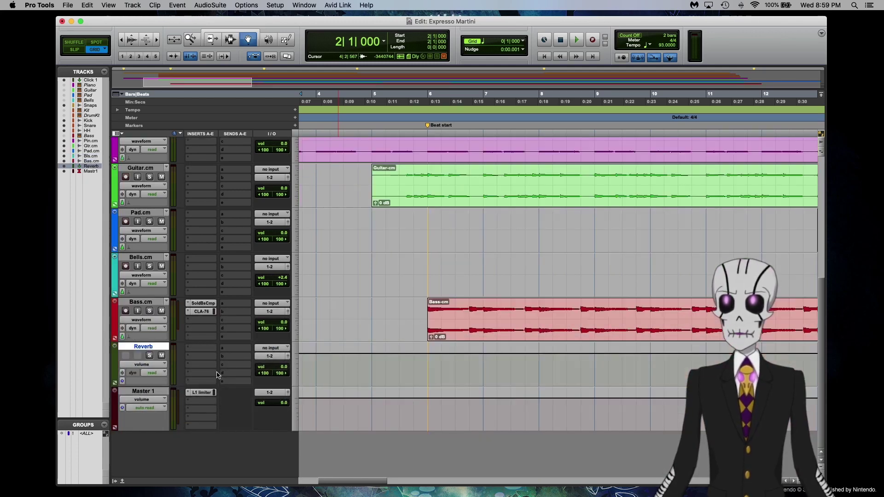
Step: Insert the stereo ValhallaSupermassive reverb on the Reverb track and move its window so all controls are in view
{"action": "left_click", "coordinate": [206, 350]}
{"action": "mouse_move", "coordinate": [207, 349]}
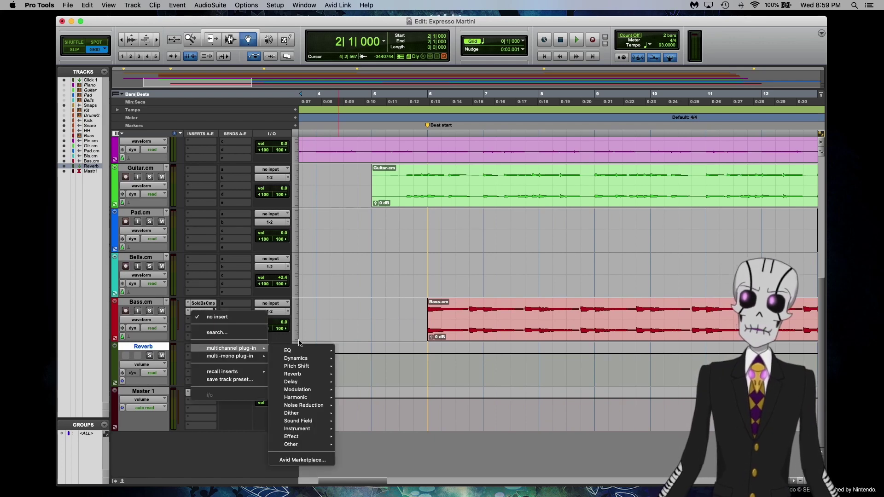
{"action": "mouse_move", "coordinate": [295, 350]}
{"action": "mouse_move", "coordinate": [295, 375]}
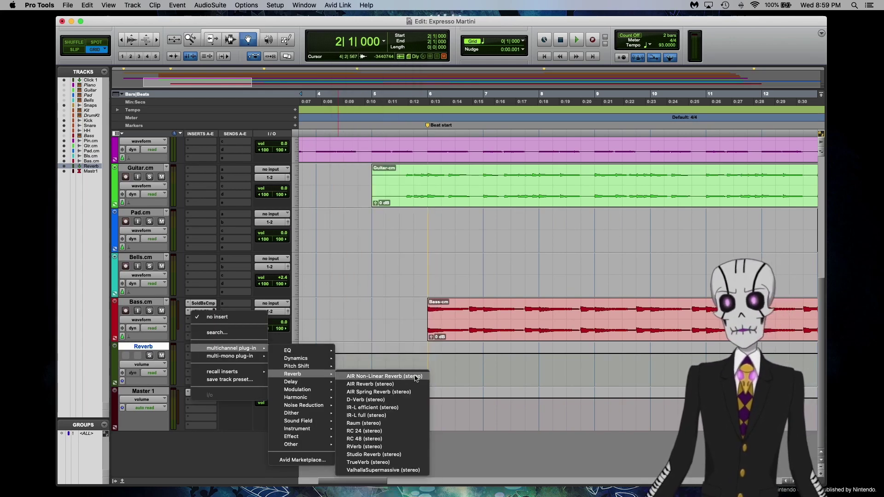
{"action": "left_click", "coordinate": [390, 470]}
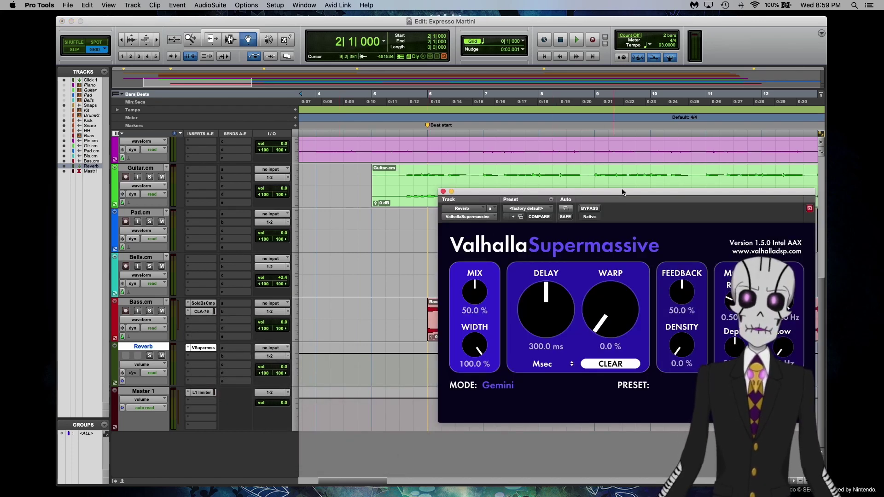
{"action": "left_click_drag", "start_coordinate": [622, 192], "coordinate": [534, 186]}
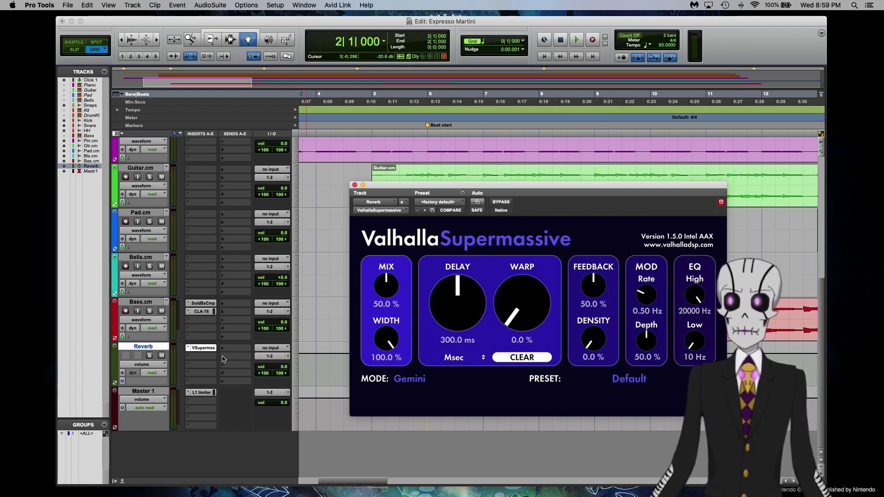
Step: Set the Reverb track's input to the stereo Bus 13-14
{"action": "left_click", "coordinate": [236, 349]}
{"action": "left_click", "coordinate": [265, 359]}
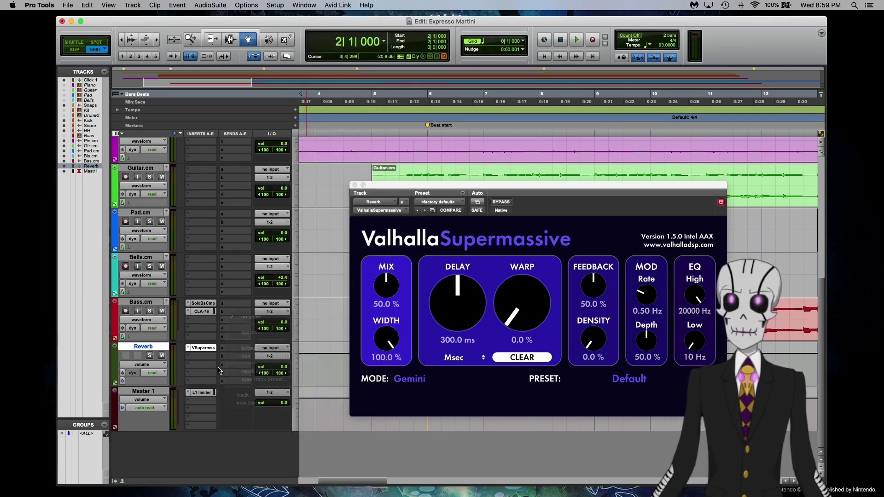
{"action": "left_click", "coordinate": [274, 349]}
{"action": "mouse_move", "coordinate": [276, 349]}
{"action": "mouse_move", "coordinate": [341, 351]}
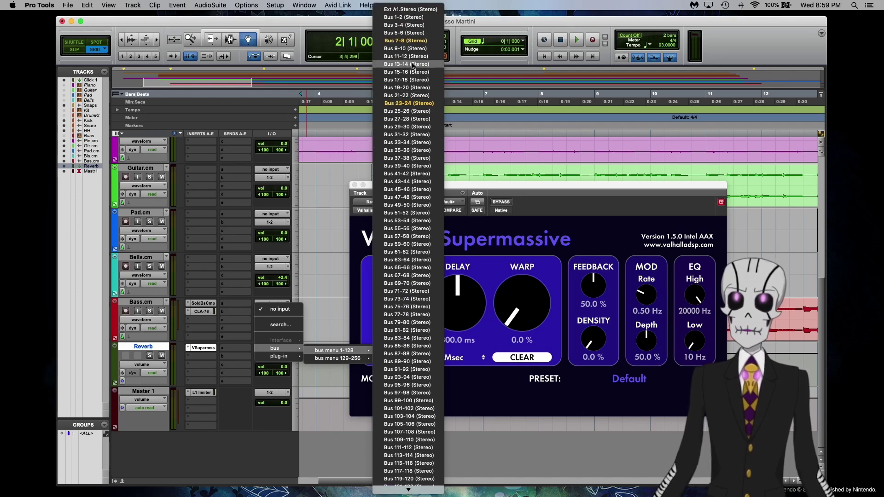
{"action": "left_click", "coordinate": [377, 182]}
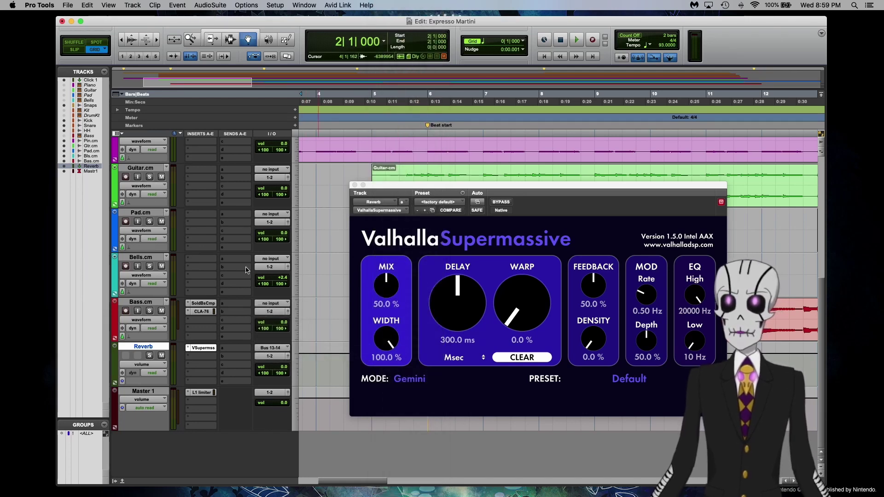
Step: Add a send to the stereo Bus 13-14 on the Piano.cm track
{"action": "scroll", "coordinate": [247, 270], "scroll_direction": "up", "scroll_amount": 3}
{"action": "scroll", "coordinate": [246, 270], "scroll_direction": "up", "scroll_amount": 2}
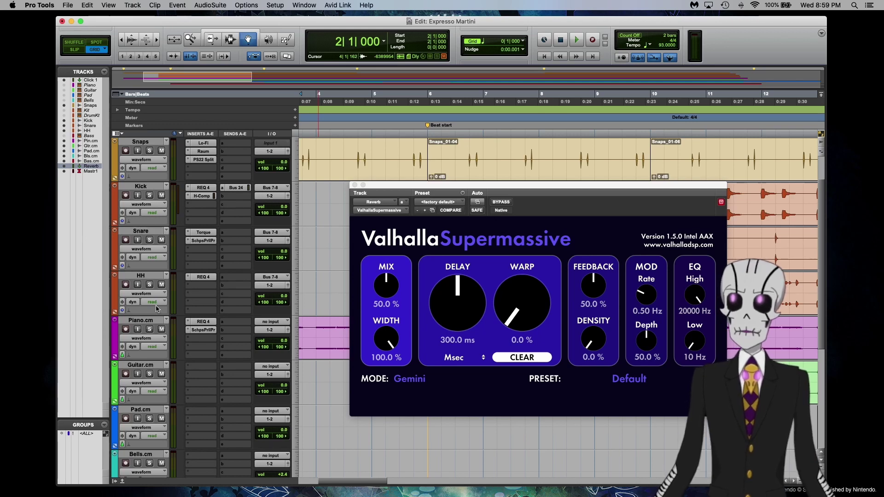
{"action": "scroll", "coordinate": [153, 331], "scroll_direction": "up", "scroll_amount": 1}
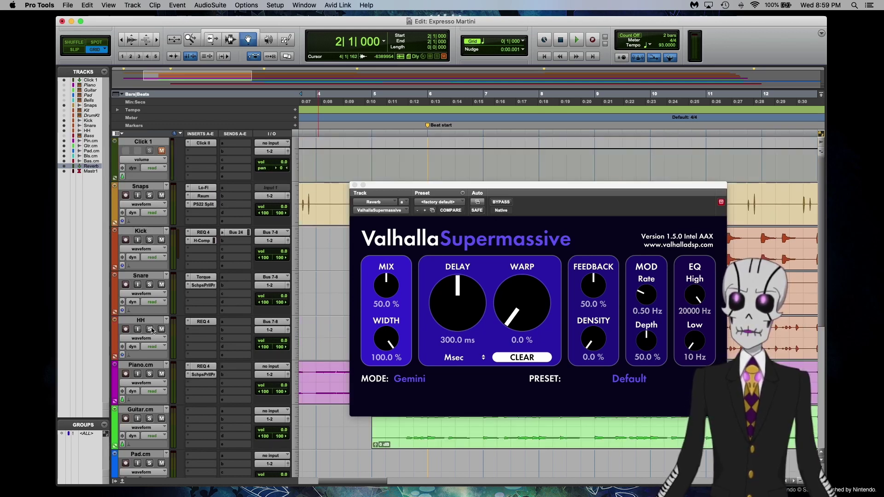
{"action": "scroll", "coordinate": [224, 343], "scroll_direction": "down", "scroll_amount": 2}
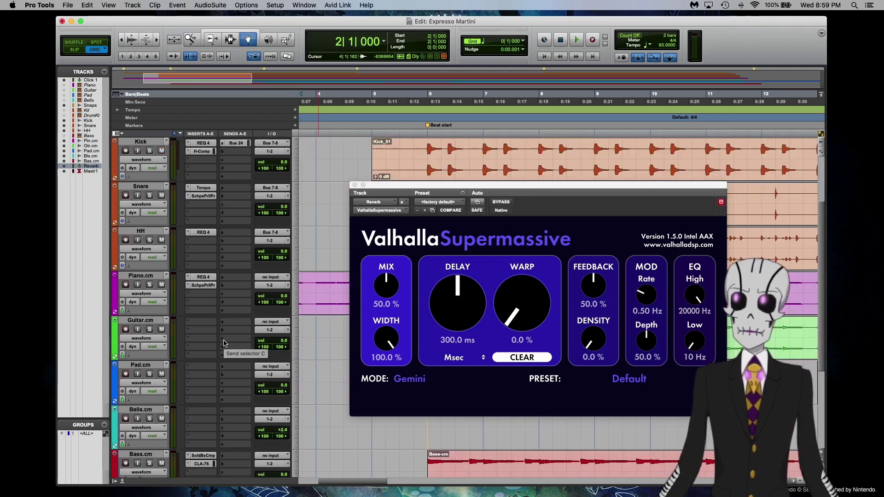
{"action": "left_click", "coordinate": [231, 281]}
{"action": "mouse_move", "coordinate": [276, 285]}
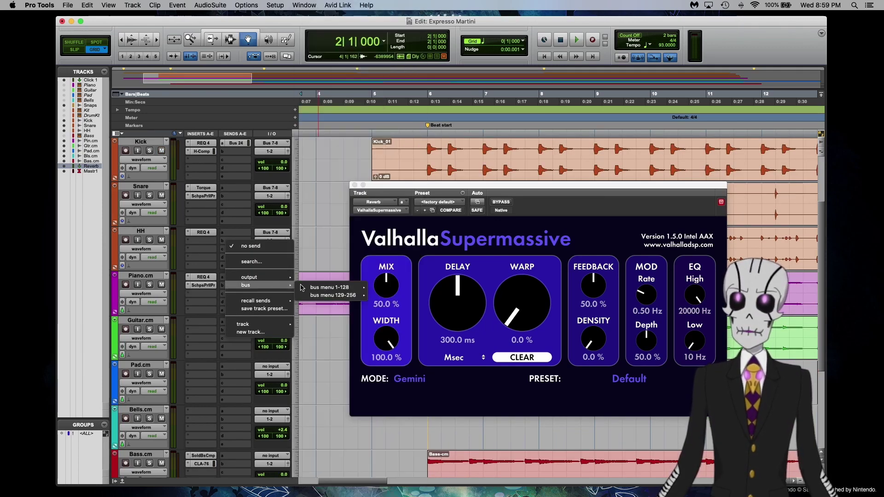
{"action": "mouse_move", "coordinate": [319, 287]}
{"action": "left_click", "coordinate": [403, 205]}
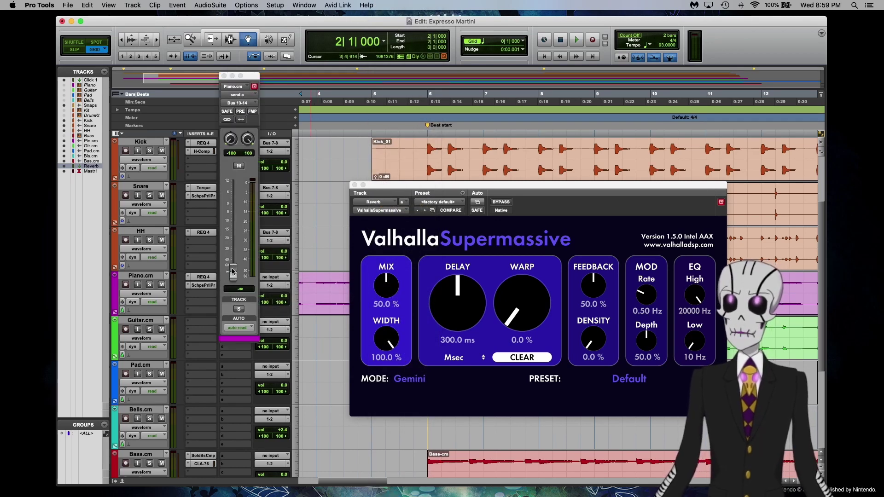
Step: Solo Piano.cm and raise its Bus 13-14 send to about +0.7 dB during playback, then stop
{"action": "scroll", "coordinate": [313, 238], "scroll_direction": "left", "scroll_amount": 3}
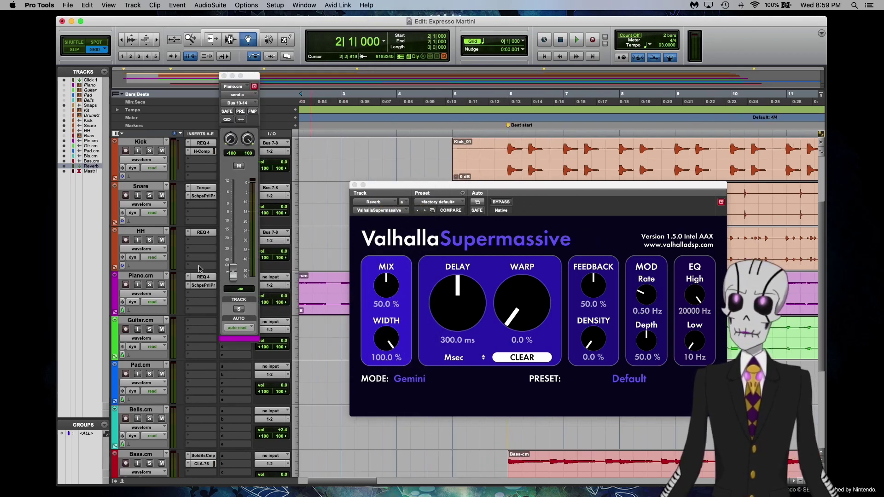
{"action": "left_click", "coordinate": [156, 285]}
{"action": "key", "text": "space"}
{"action": "left_click_drag", "start_coordinate": [232, 272], "coordinate": [237, 205]}
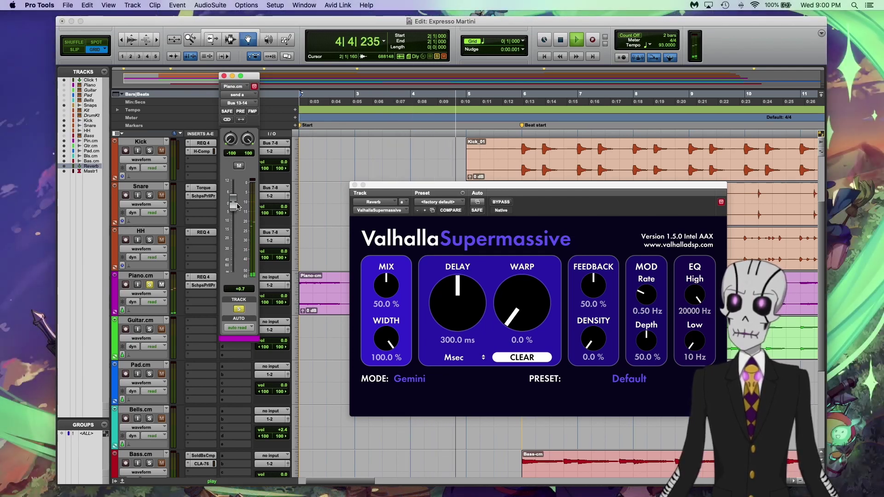
{"action": "key", "text": "space"}
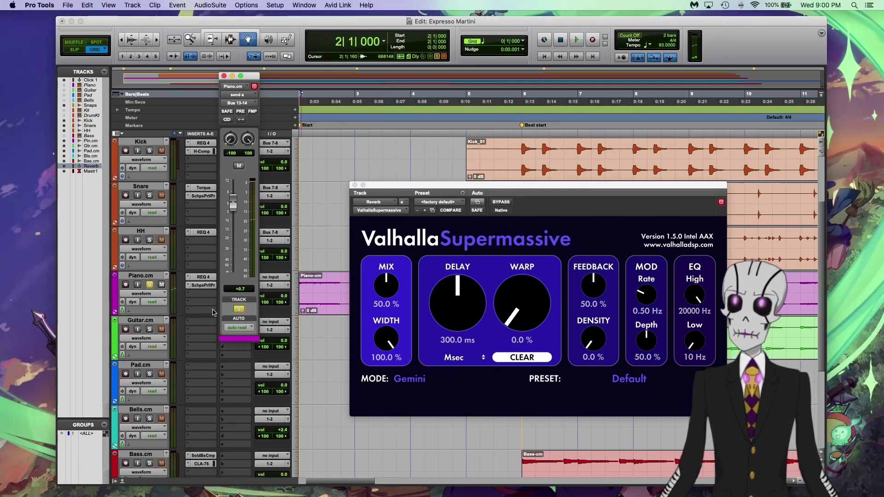
Step: Solo the Reverb track as well and bring the piano's send level to about -14.5 dB during playback
{"action": "left_click_drag", "start_coordinate": [234, 202], "coordinate": [233, 238]}
{"action": "scroll", "coordinate": [162, 321], "scroll_direction": "down", "scroll_amount": 5}
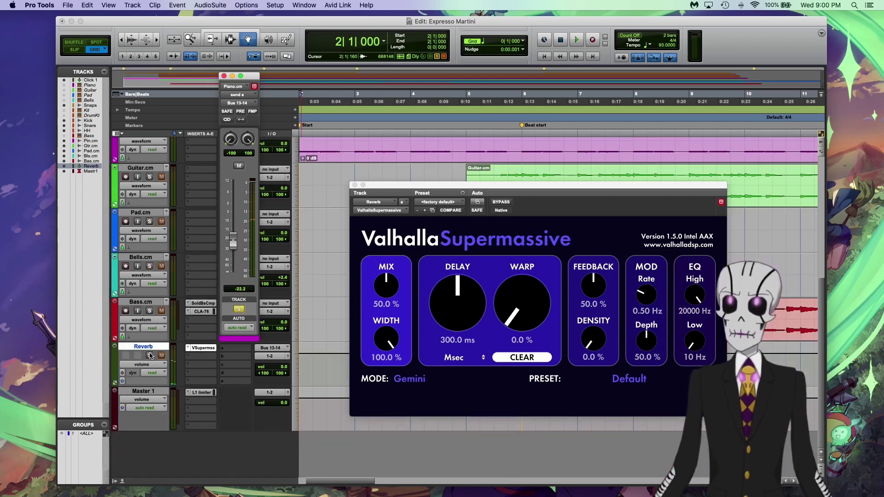
{"action": "left_click", "coordinate": [149, 355]}
{"action": "left_click_drag", "start_coordinate": [232, 245], "coordinate": [233, 253]}
{"action": "key", "text": "space"}
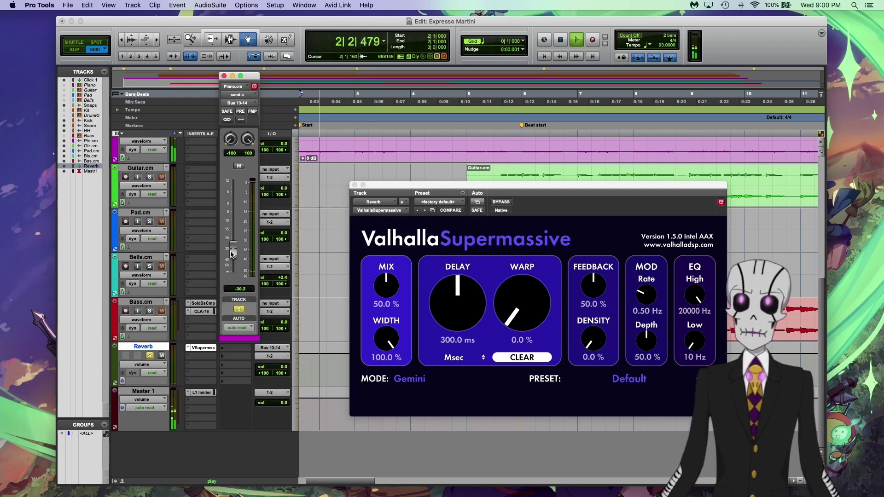
{"action": "left_click_drag", "start_coordinate": [231, 254], "coordinate": [231, 233]}
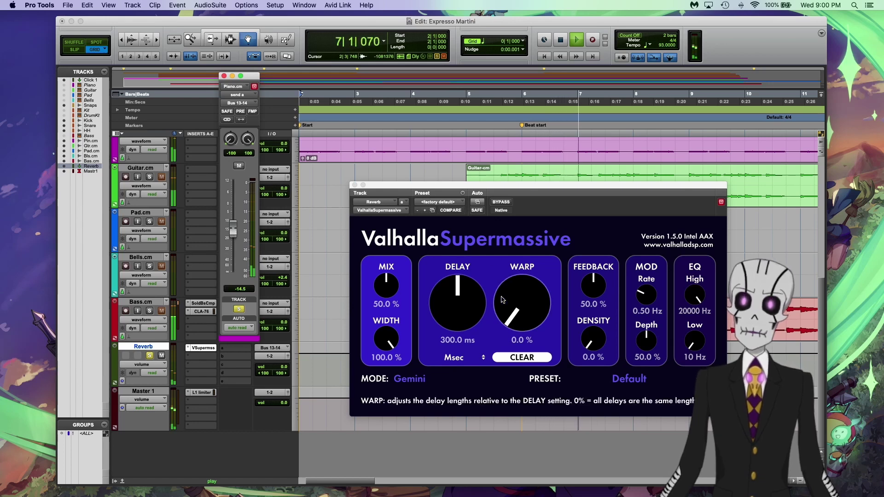
Step: Set ValhallaSupermassive's Mix to 100% and load the CygnusX1 preset from the Valhalla reverb presets
{"action": "left_click_drag", "start_coordinate": [385, 290], "coordinate": [392, 244]}
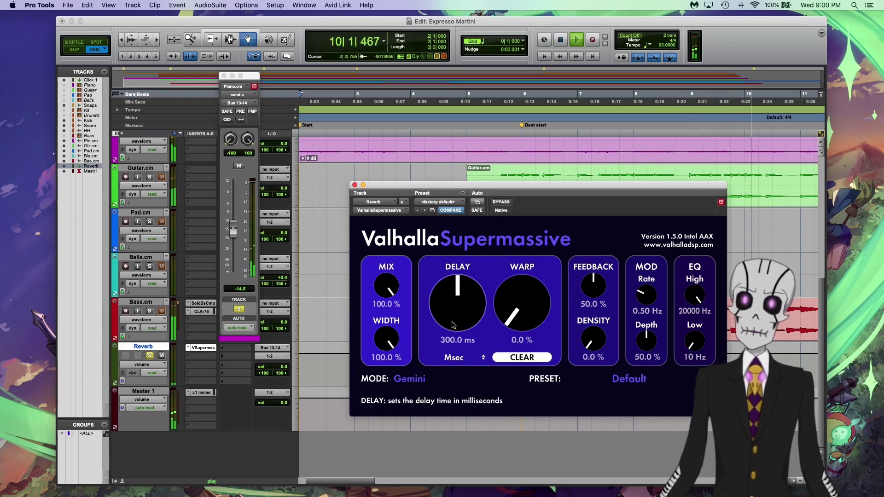
{"action": "left_click", "coordinate": [612, 379]}
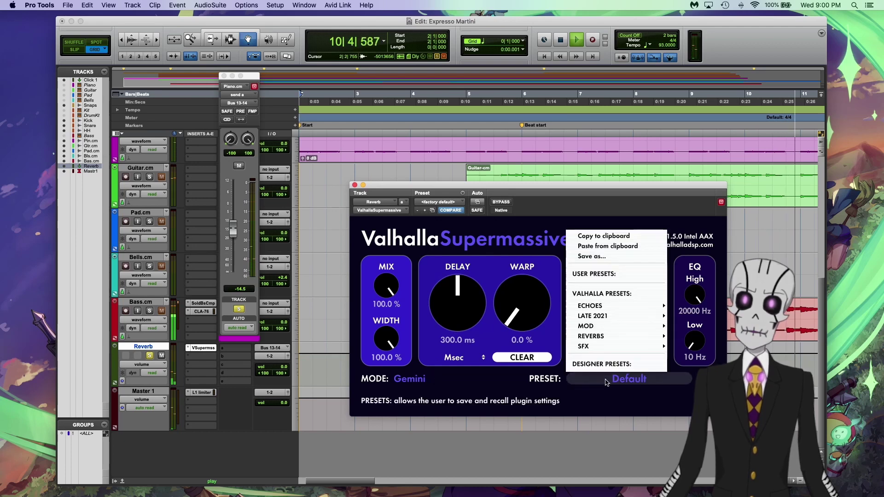
{"action": "mouse_move", "coordinate": [604, 327]}
{"action": "mouse_move", "coordinate": [611, 310]}
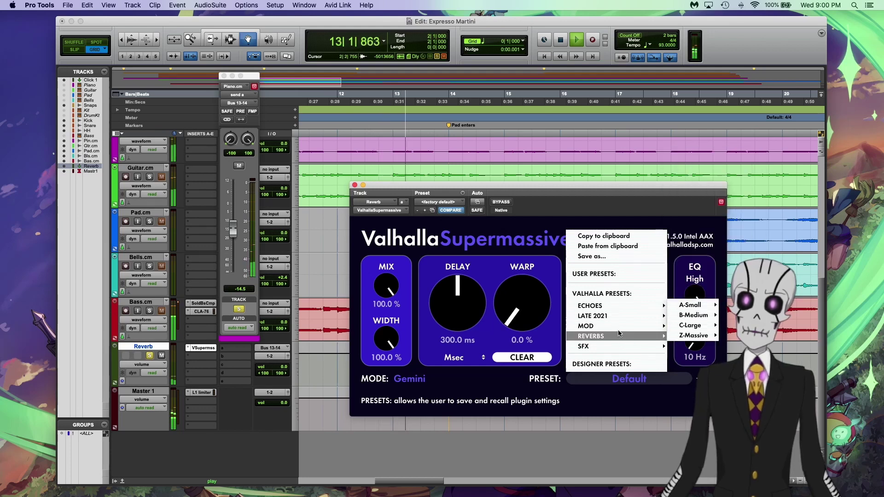
{"action": "mouse_move", "coordinate": [698, 317]}
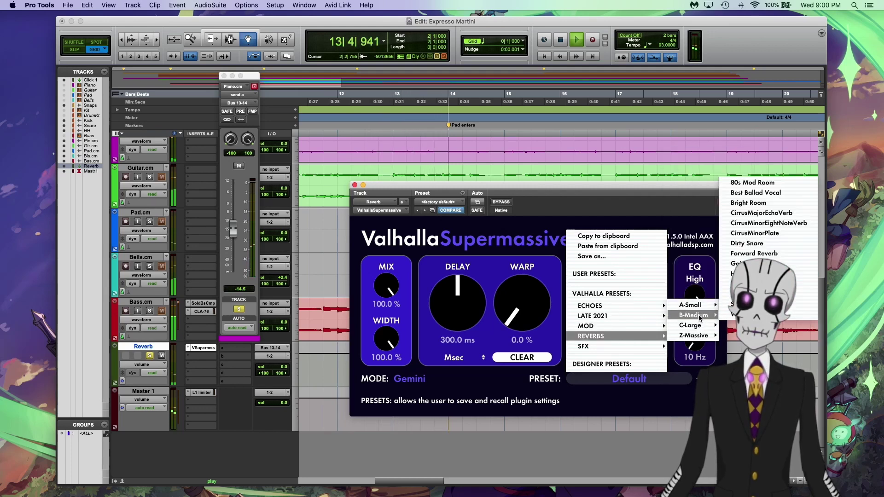
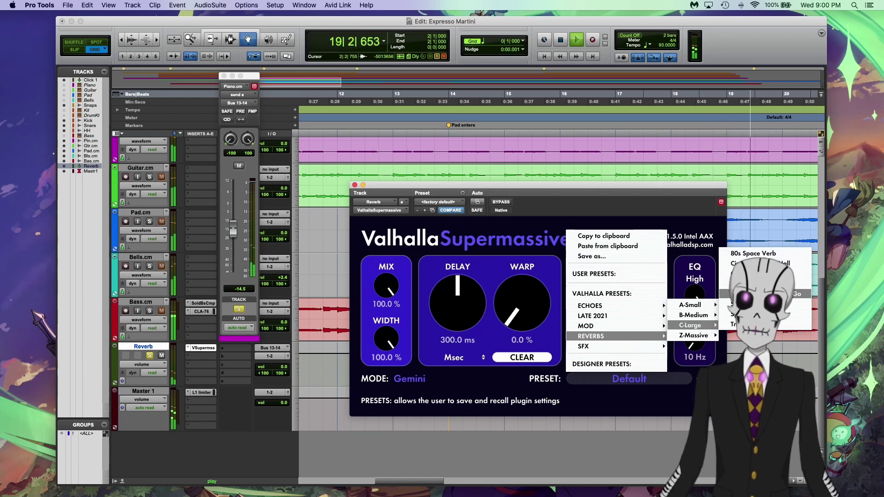
{"action": "left_click", "coordinate": [721, 314]}
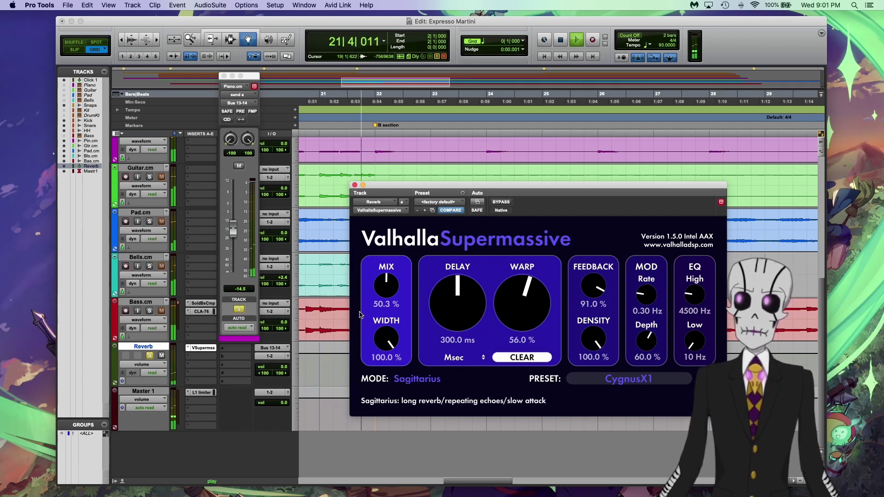
Step: Raise the Mix of the CygnusX1 reverb to 100% and restart playback from the song's start
{"action": "left_click_drag", "start_coordinate": [387, 290], "coordinate": [385, 258]}
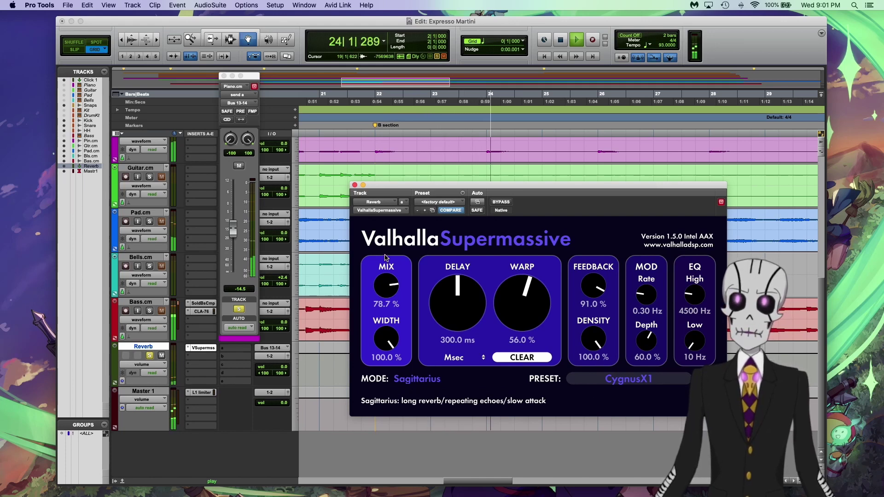
{"action": "key", "text": "space"}
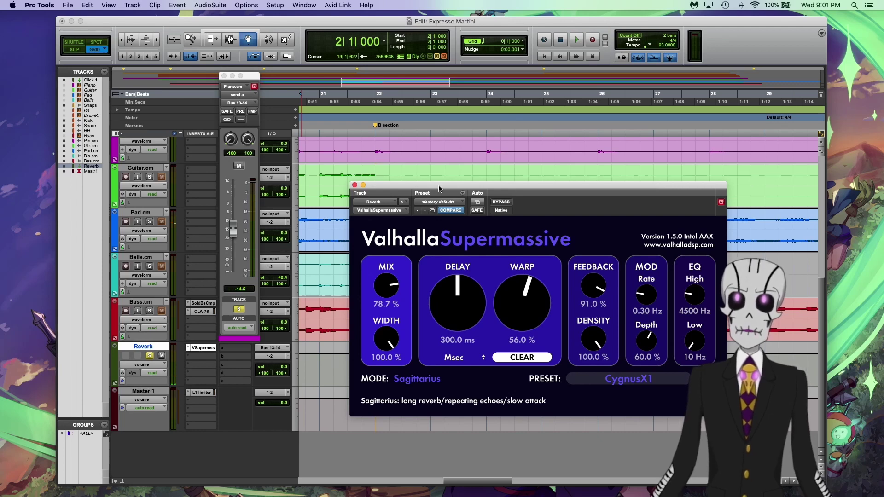
{"action": "key", "text": "space"}
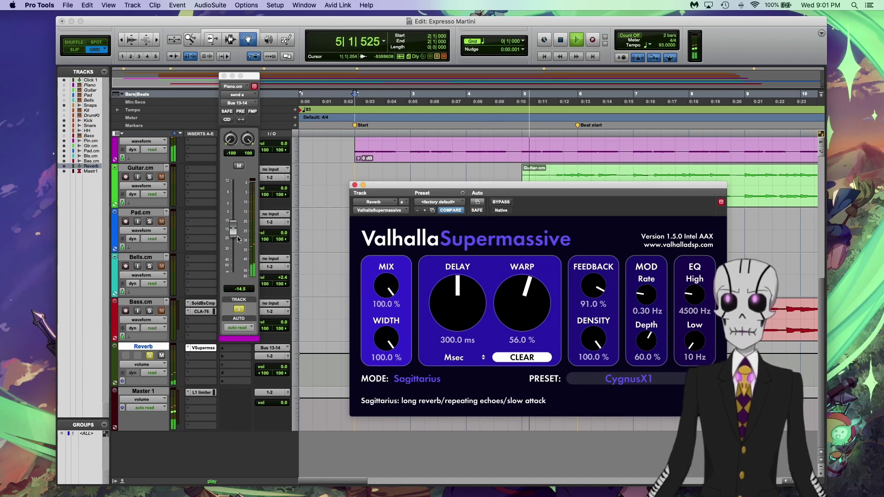
Step: Lower the piano's send to about -21.0 dB and close its fader window, then unsolo Piano.cm and Reverb
{"action": "left_click_drag", "start_coordinate": [233, 232], "coordinate": [233, 244]}
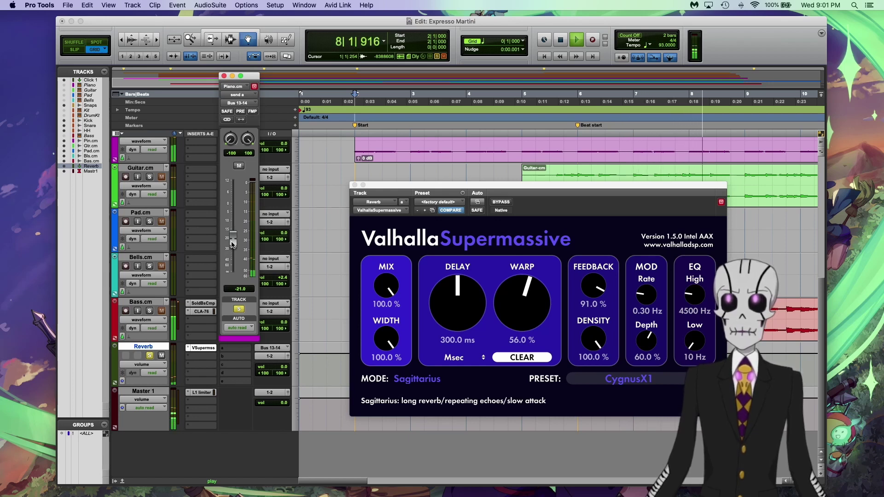
{"action": "left_click", "coordinate": [223, 76]}
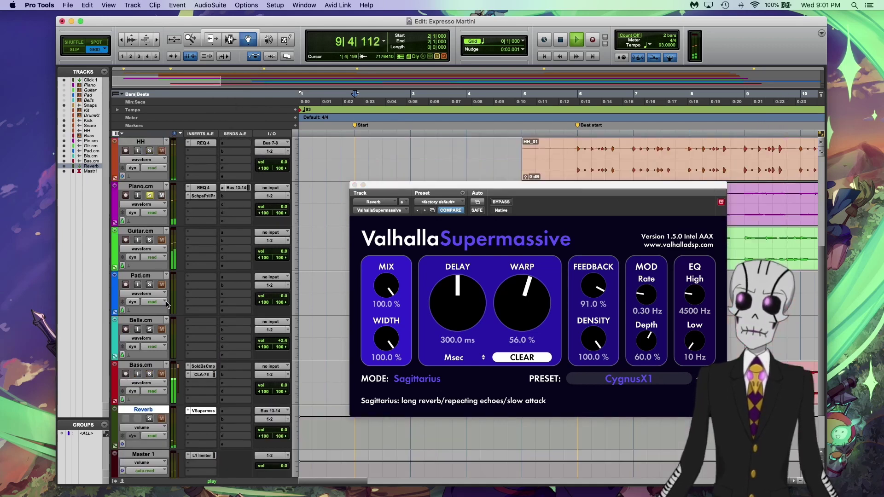
{"action": "scroll", "coordinate": [162, 280], "scroll_direction": "up", "scroll_amount": 3}
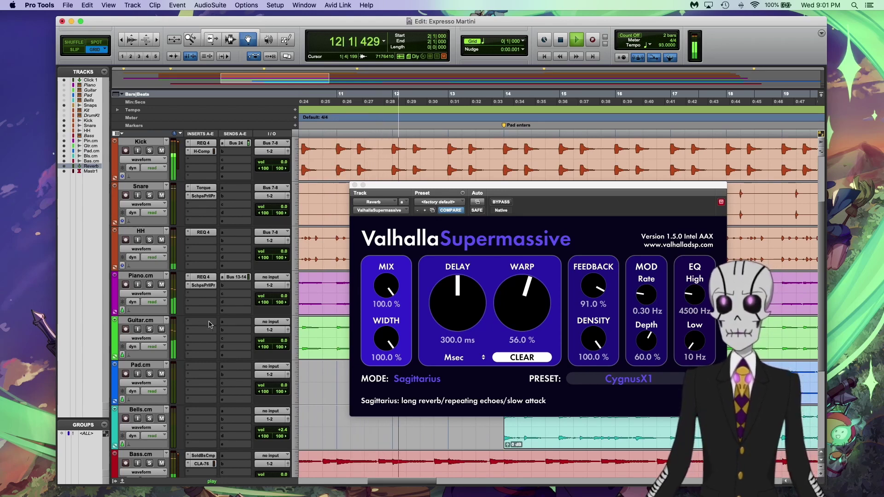
Step: Add a send to the stereo Bus 13-14 on Guitar.cm and raise its level to about -14.5 dB
{"action": "left_click", "coordinate": [236, 322]}
{"action": "mouse_move", "coordinate": [287, 331]}
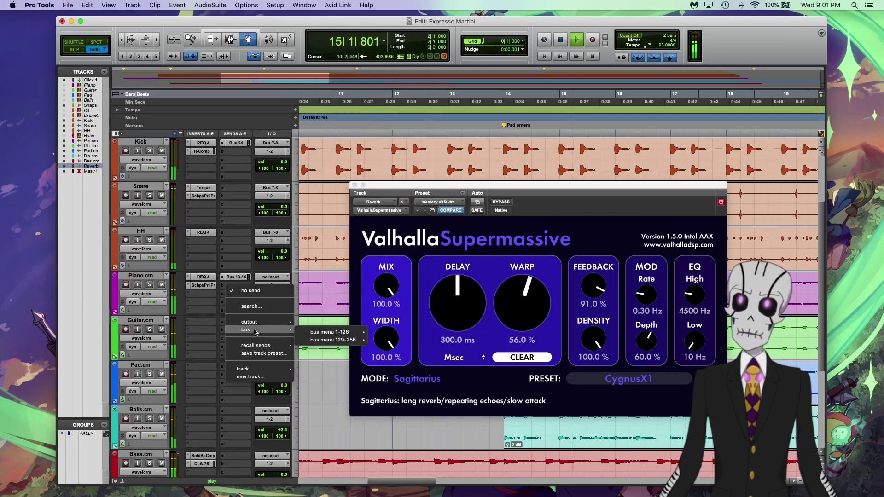
{"action": "mouse_move", "coordinate": [331, 332]}
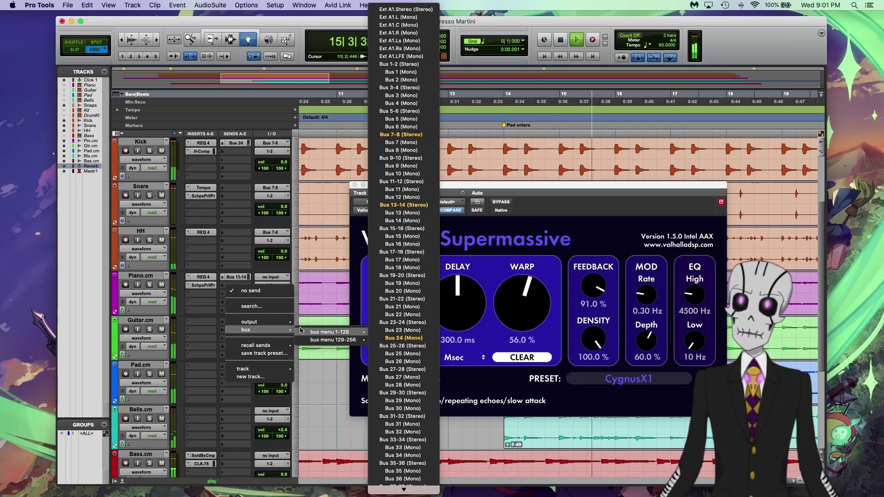
{"action": "left_click", "coordinate": [409, 205]}
{"action": "left_click_drag", "start_coordinate": [233, 270], "coordinate": [235, 229]}
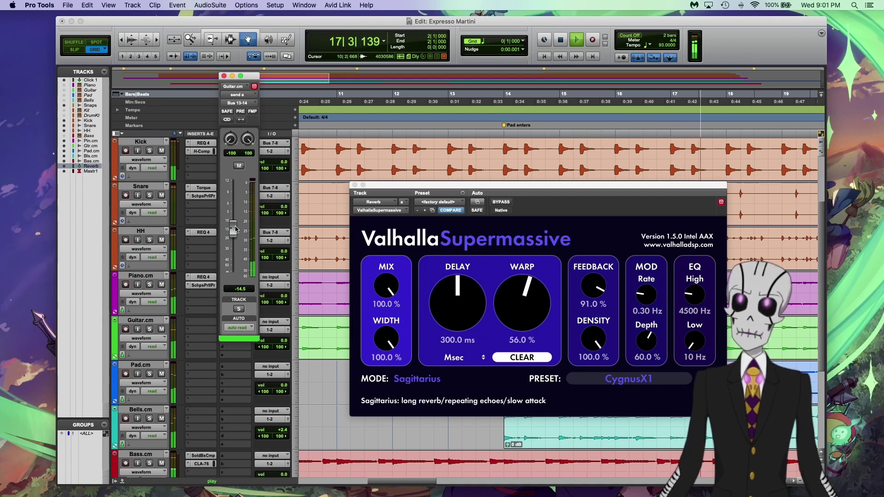
Step: Play the mix from bar 5 and set the Guitar.cm send to Bus 13-14 to -14.2 dB
{"action": "key", "text": "space"}
{"action": "key", "text": "space"}
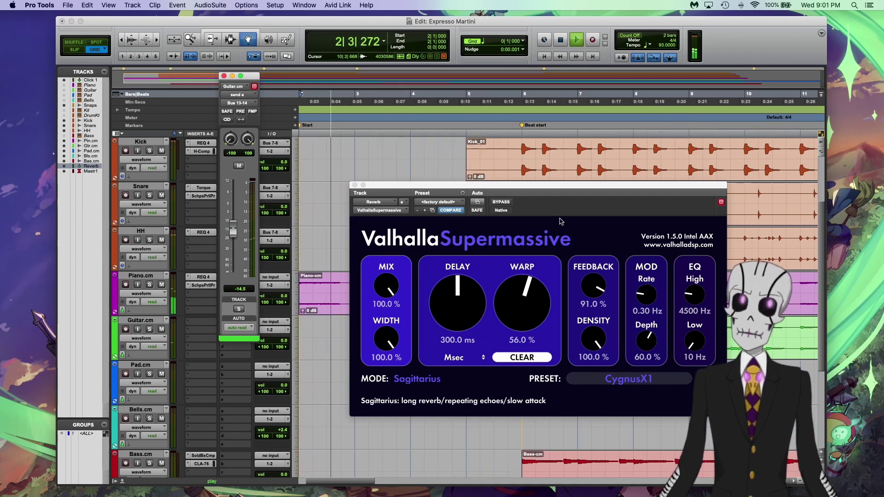
{"action": "left_click", "coordinate": [468, 102]}
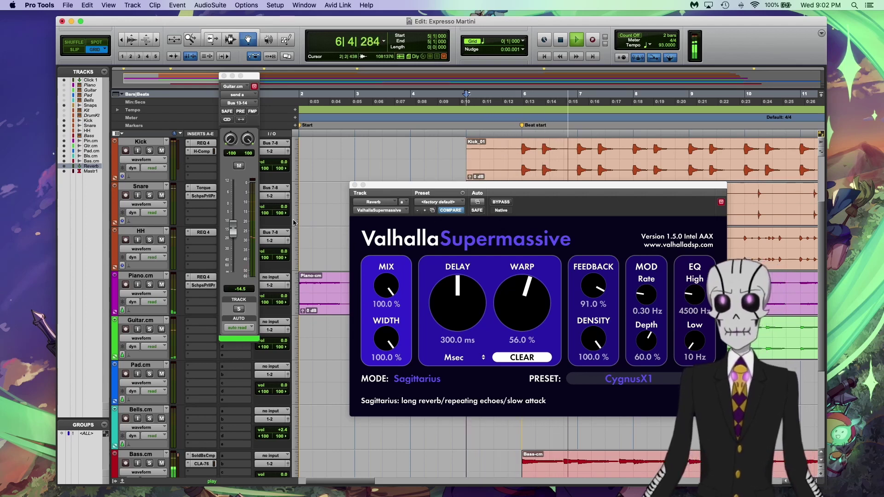
{"action": "left_click_drag", "start_coordinate": [233, 228], "coordinate": [235, 215]}
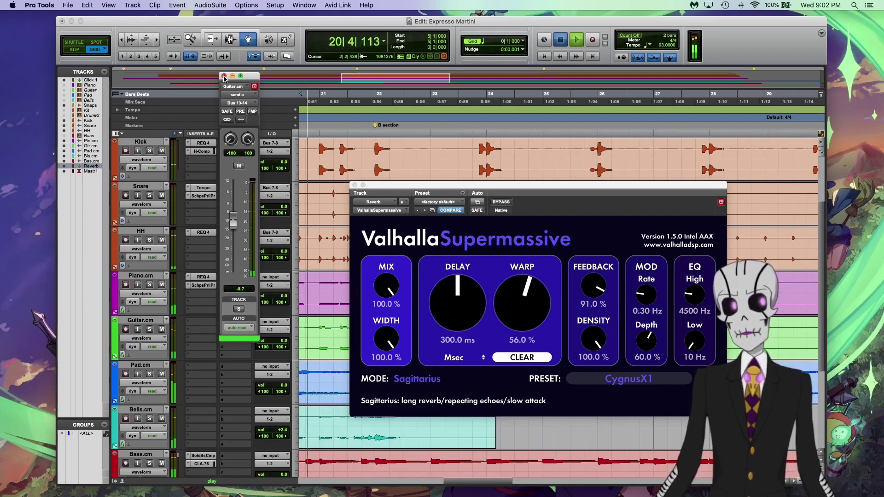
{"action": "key", "text": "space"}
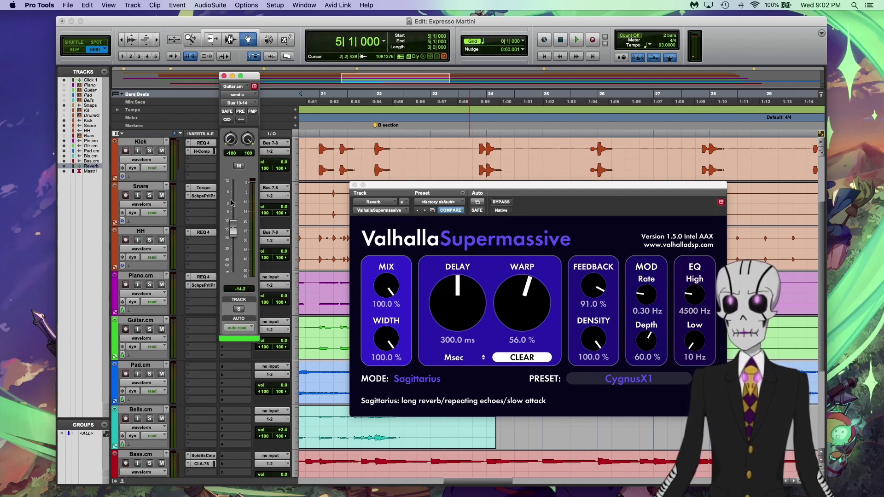
{"action": "left_click", "coordinate": [224, 76]}
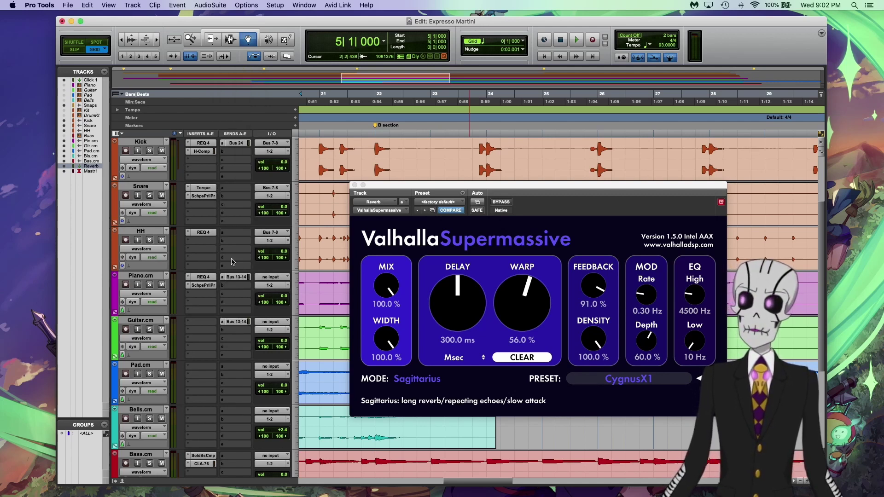
Step: Solo the Guitar.cm and Reverb tracks and play them back from bar 5
{"action": "scroll", "coordinate": [212, 345], "scroll_direction": "down", "scroll_amount": 2}
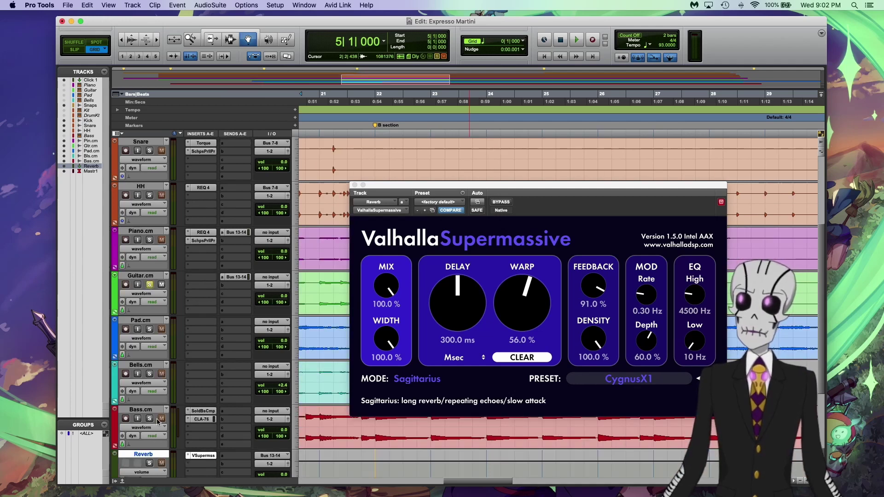
{"action": "key", "text": "space"}
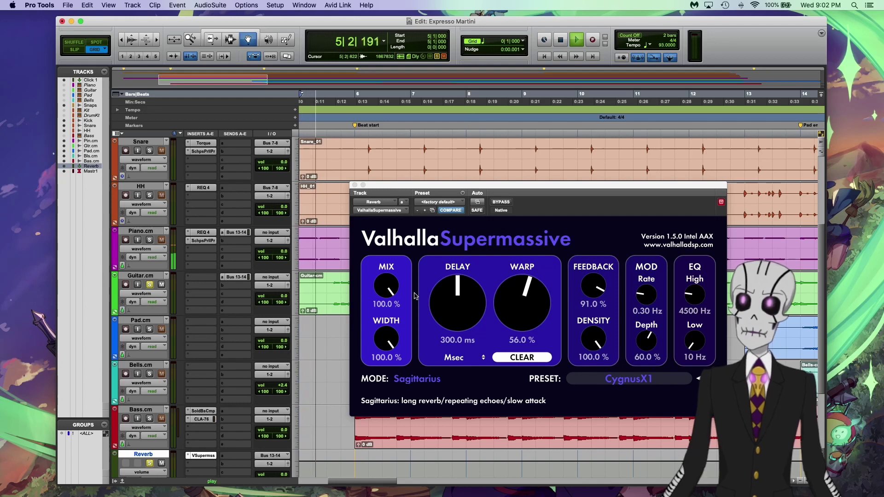
{"action": "mouse_move", "coordinate": [393, 282]}
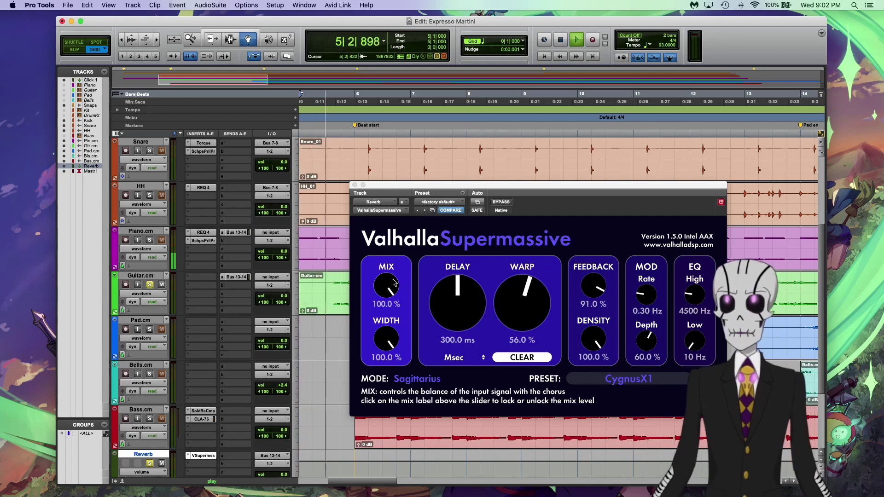
Step: Insert the stereo IMPusher dynamics plug-in on the Guitar.cm track and load its Bright Acoustic guitar preset
{"action": "left_click", "coordinate": [210, 287]}
{"action": "mouse_move", "coordinate": [283, 280]}
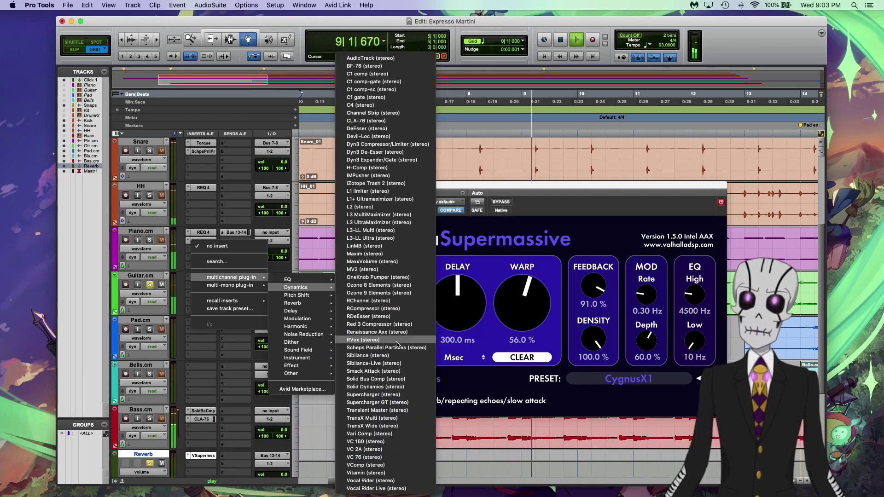
{"action": "left_click", "coordinate": [396, 176]}
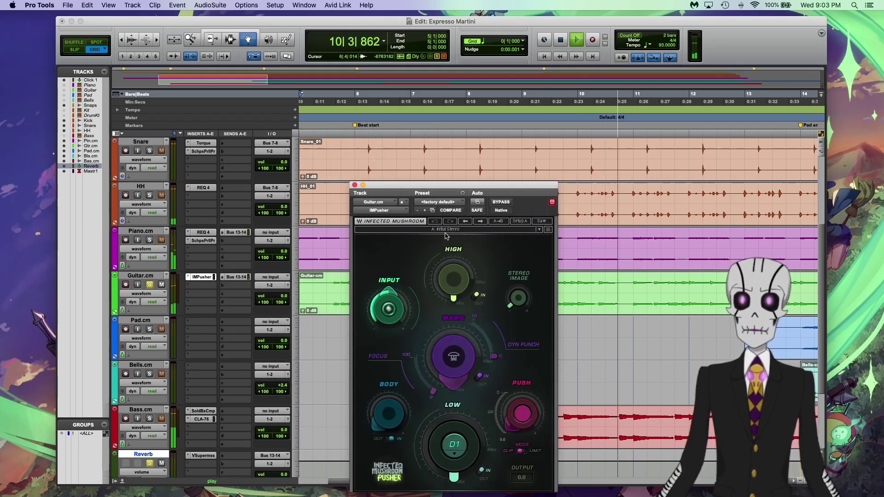
{"action": "left_click", "coordinate": [446, 230]}
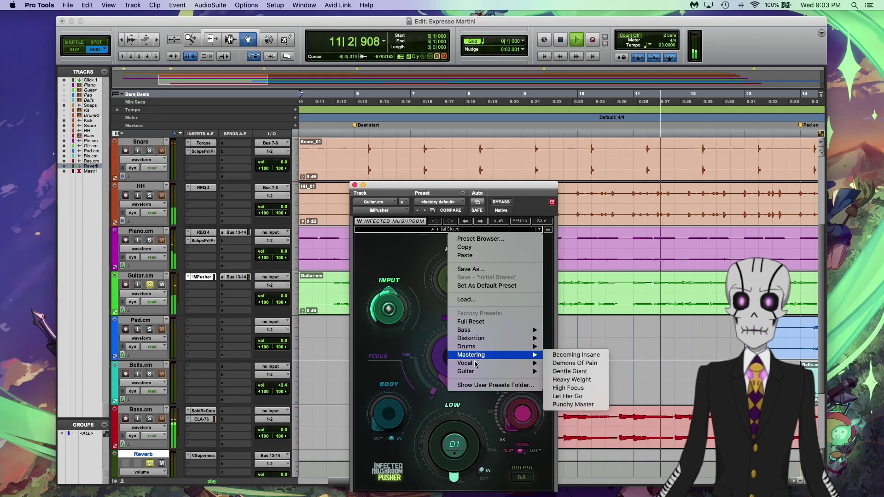
{"action": "mouse_move", "coordinate": [476, 371]}
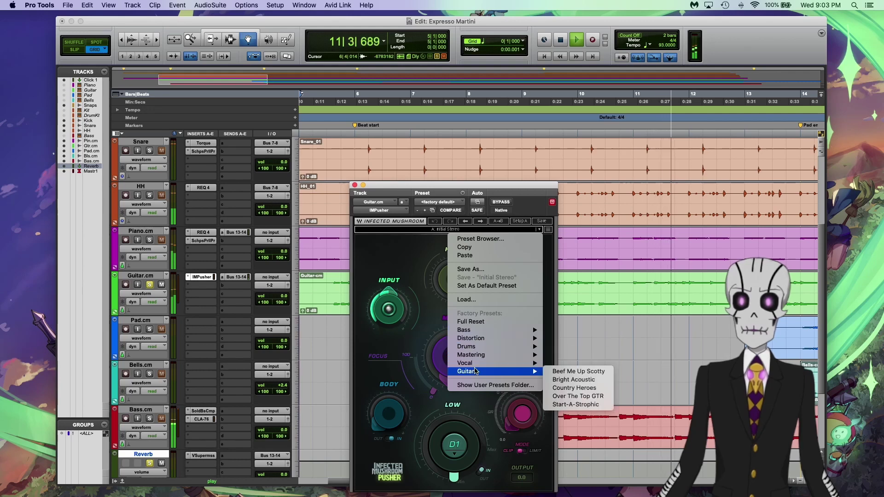
{"action": "left_click", "coordinate": [577, 380]}
Step: Raise Pusher's High amount slightly while the guitar plays, and close the plug-in window
{"action": "left_click", "coordinate": [457, 367]}
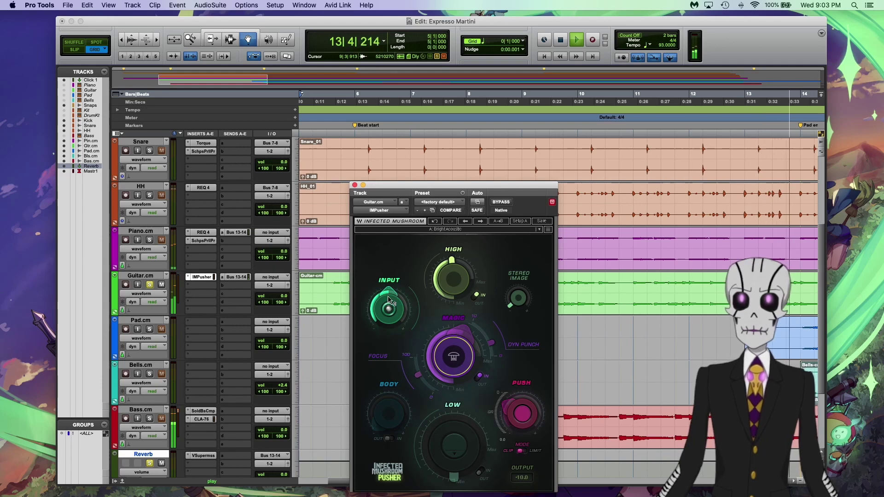
{"action": "mouse_move", "coordinate": [389, 300]}
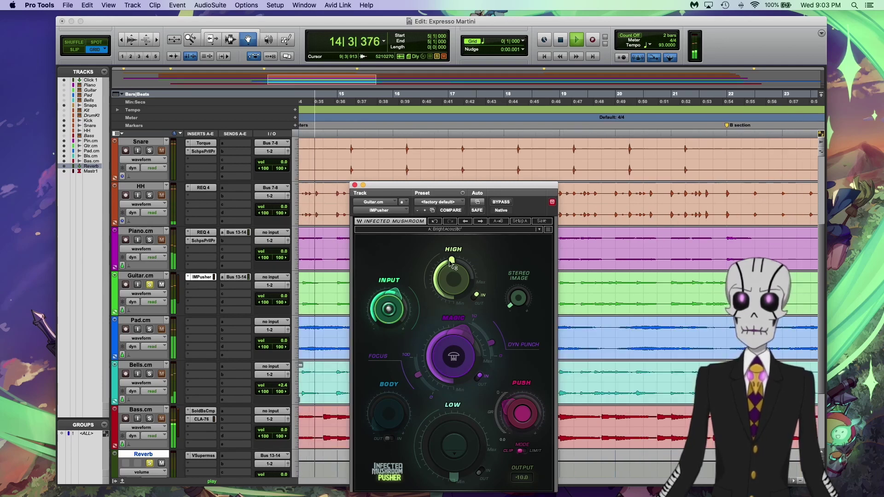
{"action": "mouse_move", "coordinate": [451, 262]}
{"action": "mouse_move", "coordinate": [522, 412]}
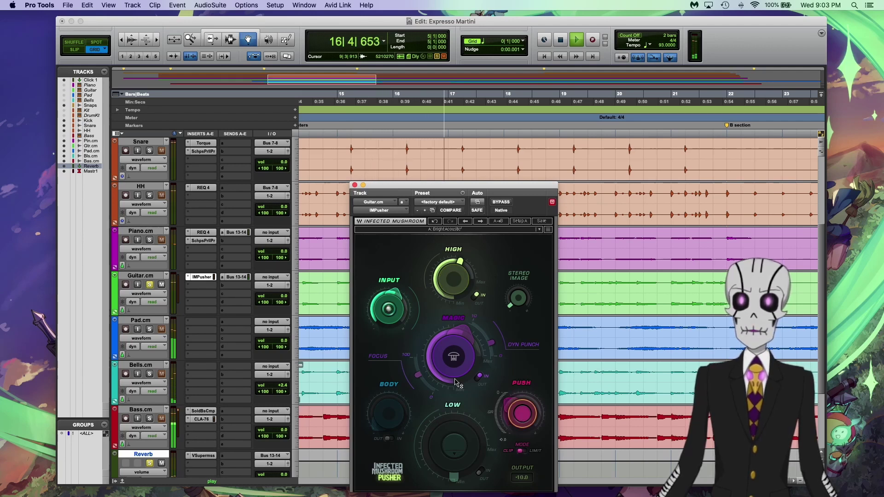
{"action": "left_click", "coordinate": [355, 185]}
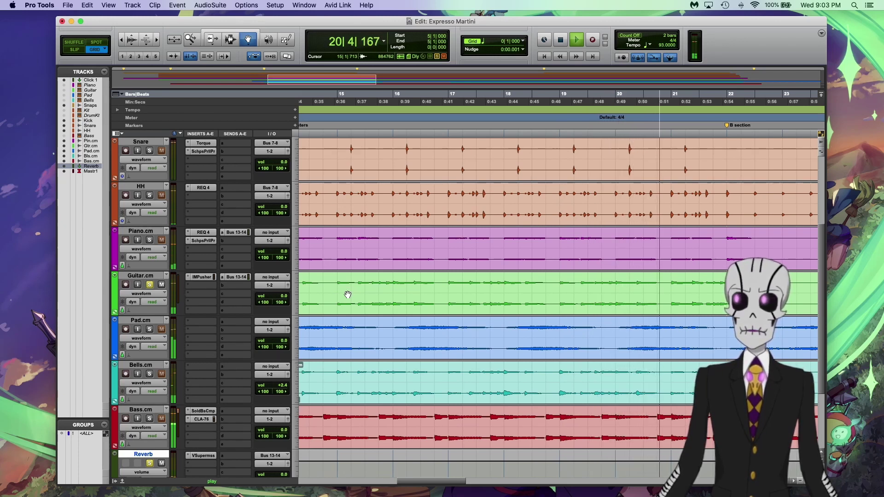
Step: Lower the Guitar.cm send to Bus 13-14 to about -20.8 dB and stop playback
{"action": "left_click", "coordinate": [237, 277]}
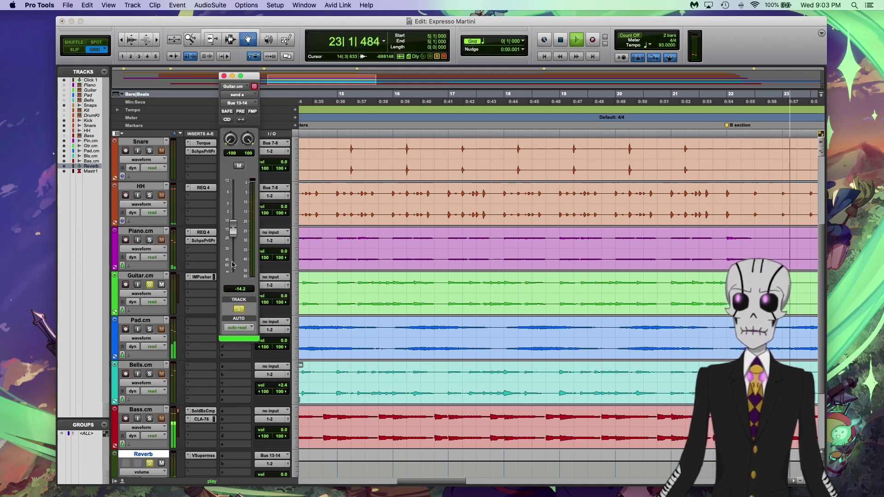
{"action": "left_click", "coordinate": [201, 295]}
{"action": "key", "text": "Escape"}
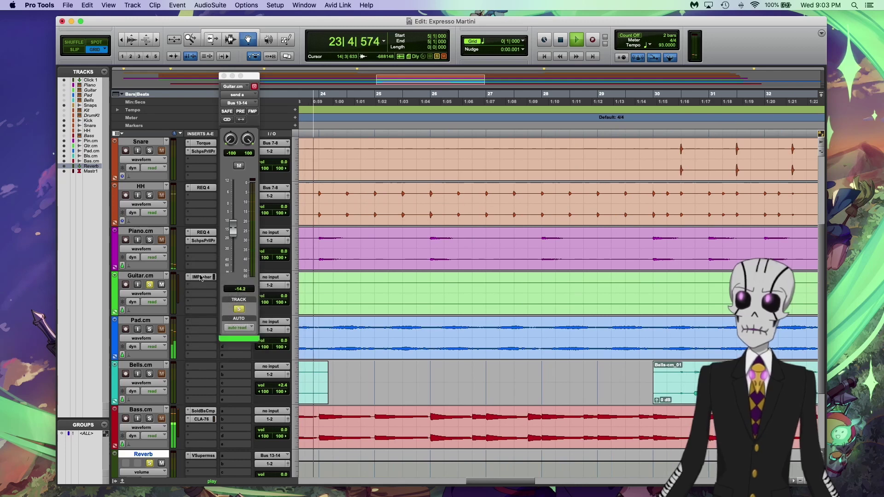
{"action": "left_click_drag", "start_coordinate": [233, 225], "coordinate": [233, 243]}
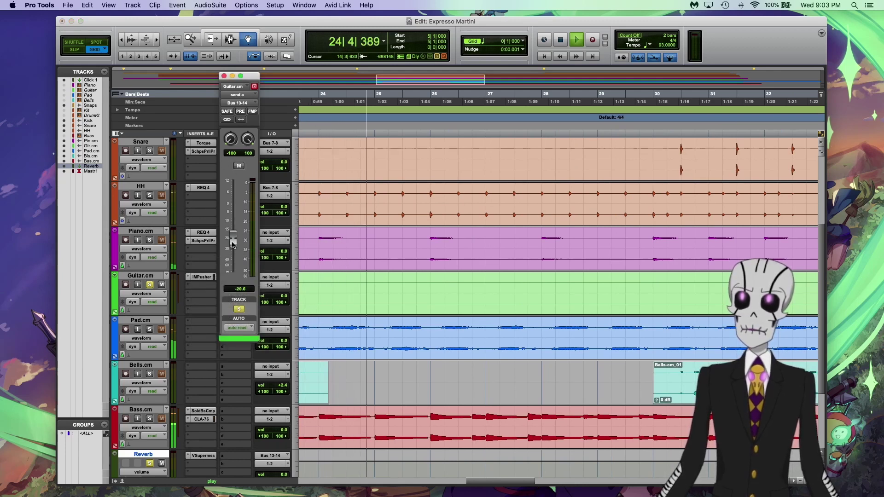
{"action": "left_click", "coordinate": [223, 77]}
{"action": "key", "text": "space"}
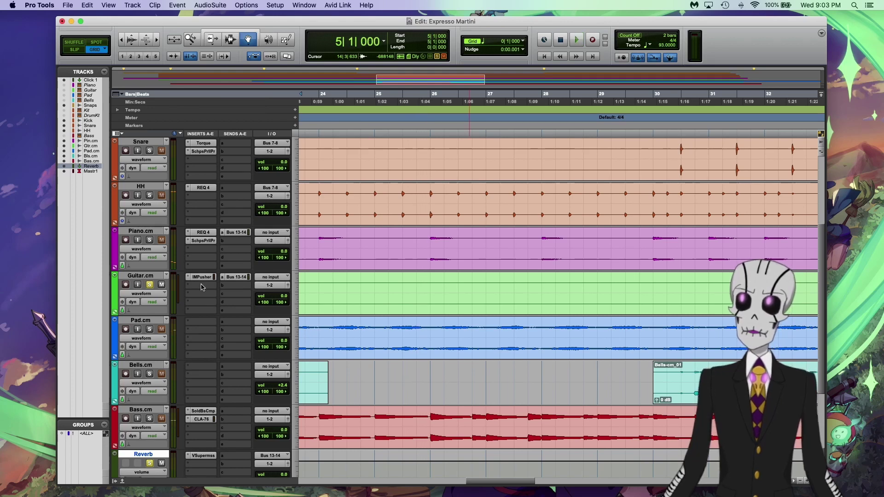
Step: Insert the stereo H-Delay plug-in in Guitar.cm's second insert slot and load the Basic Stereo Lo Fi preset from Classics
{"action": "left_click", "coordinate": [201, 287]}
{"action": "mouse_move", "coordinate": [233, 287]}
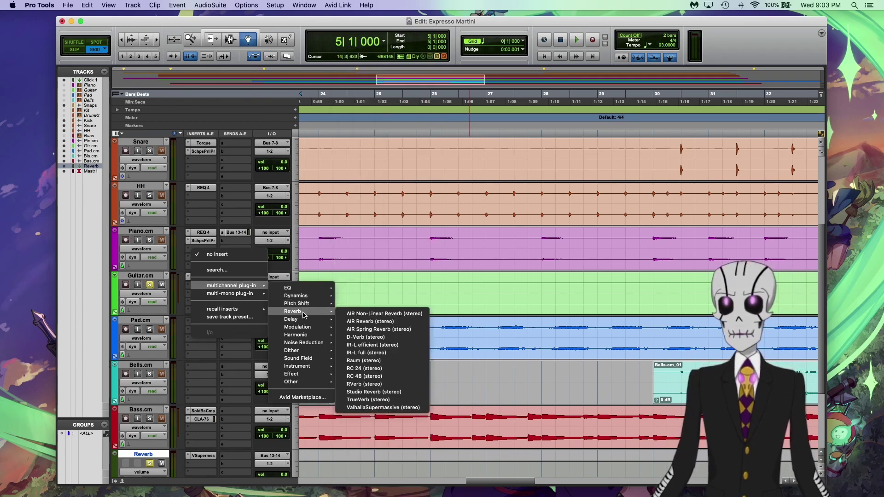
{"action": "mouse_move", "coordinate": [303, 320]}
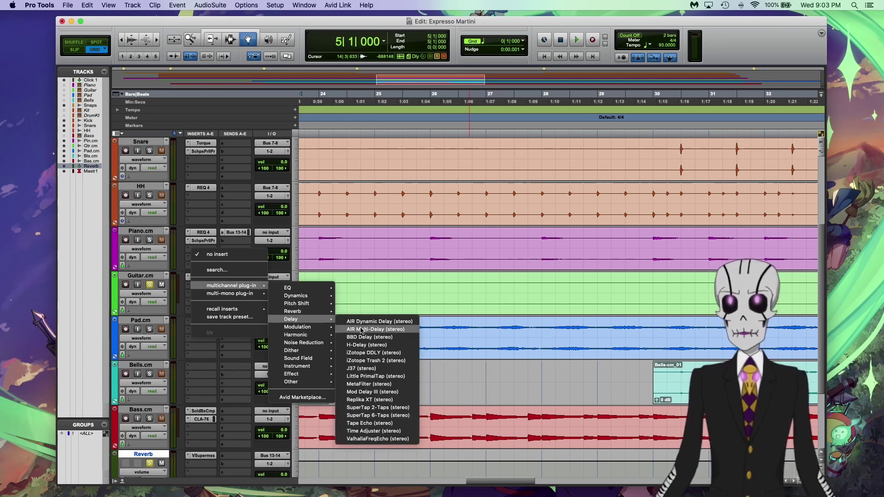
{"action": "left_click", "coordinate": [366, 345]}
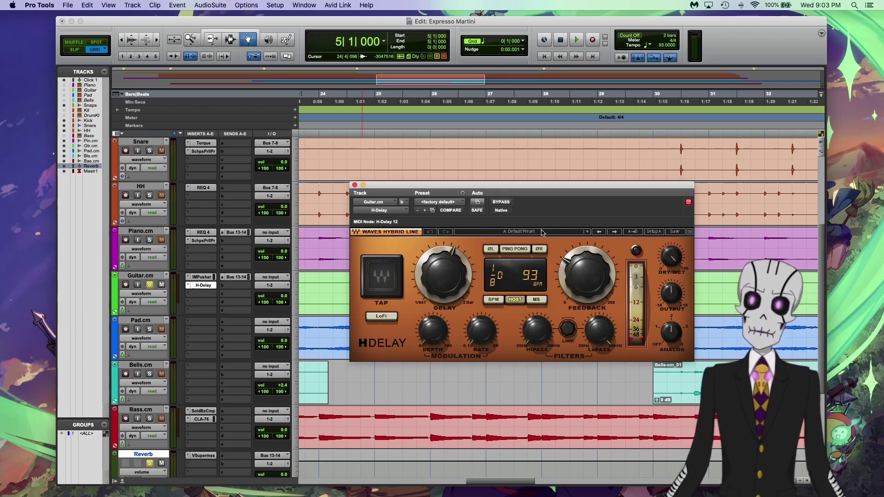
{"action": "left_click", "coordinate": [556, 233]}
{"action": "mouse_move", "coordinate": [586, 345]}
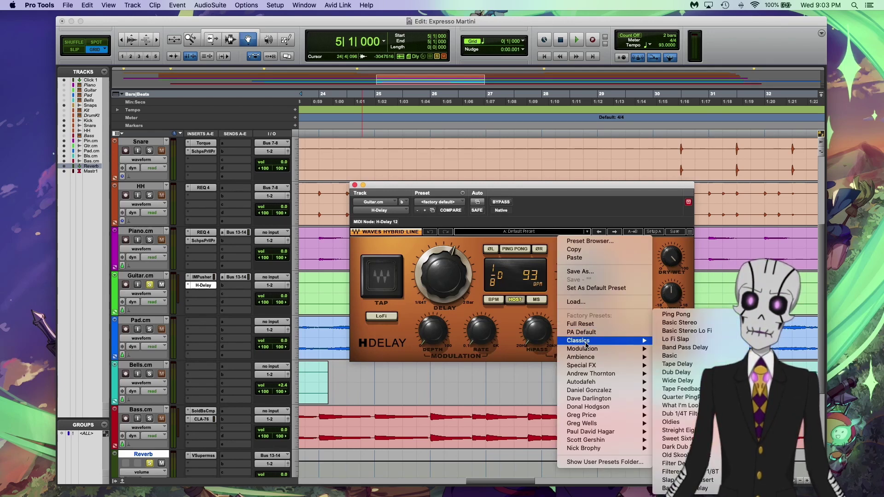
{"action": "left_click", "coordinate": [695, 331]}
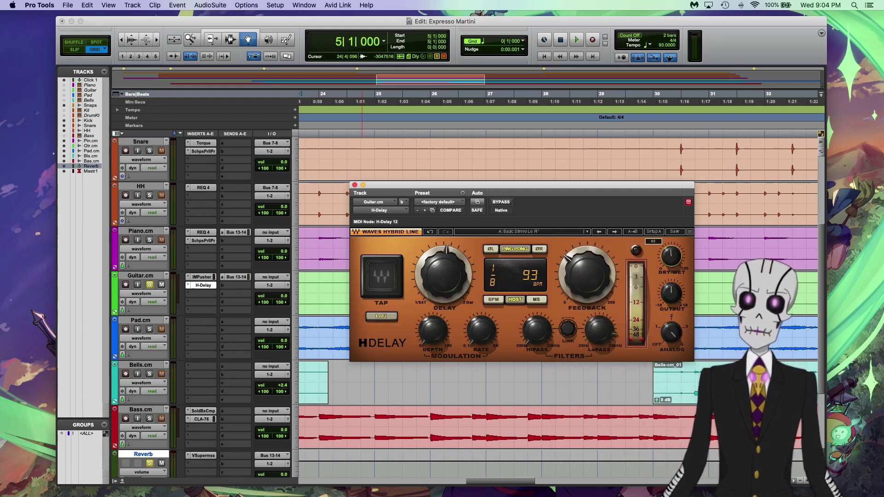
Step: Play the soloed guitar from bar 5 and lower H-Delay's Dry/Wet mix to a subtle amount
{"action": "key", "text": "space"}
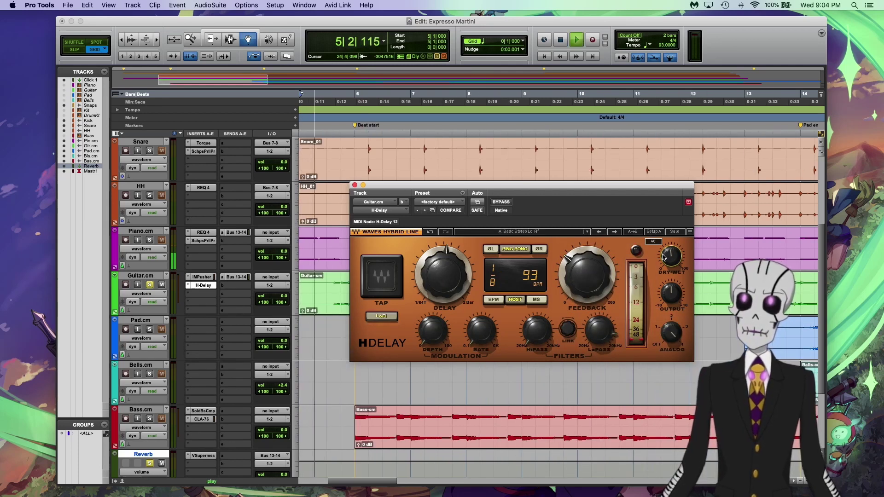
{"action": "mouse_move", "coordinate": [663, 257]}
{"action": "left_mouse_down"}
{"action": "mouse_move", "coordinate": [662, 276]}
{"action": "mouse_move", "coordinate": [667, 262]}
{"action": "left_mouse_up"}
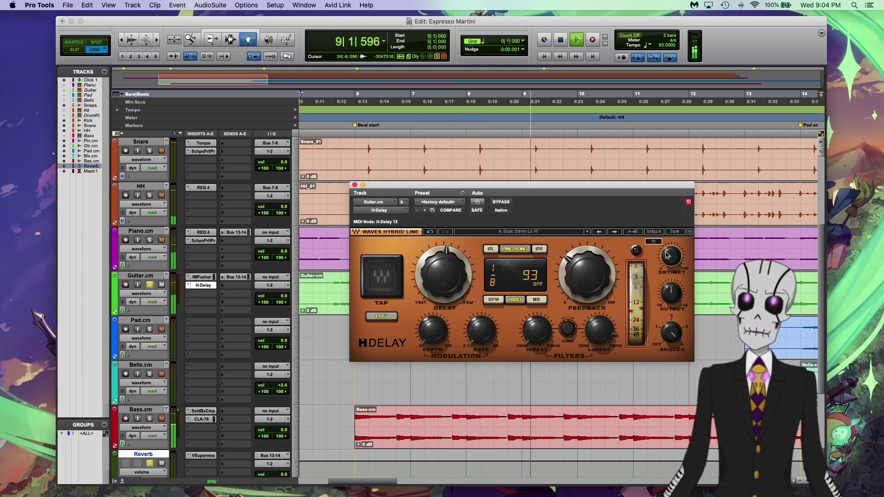
{"action": "left_click_drag", "start_coordinate": [667, 254], "coordinate": [667, 248]}
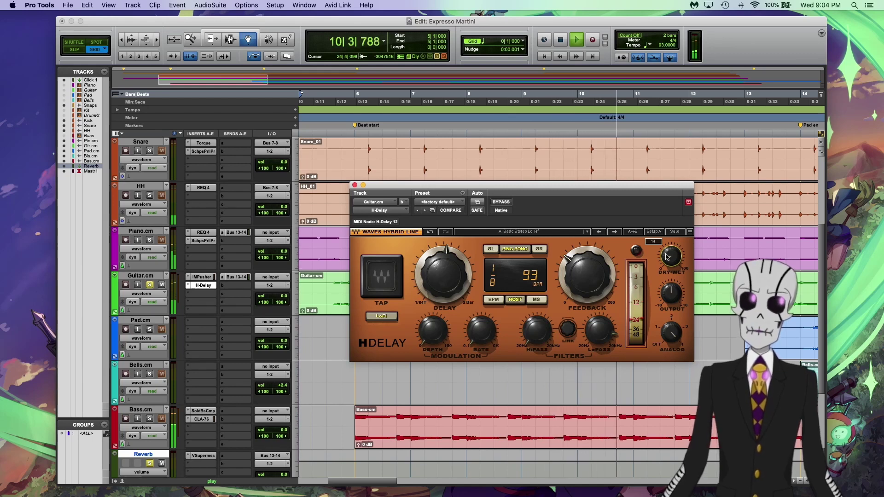
Step: Unsolo the guitar and reverb, fine-tune H-Delay's Dry/Wet mix against the full mix, and close the plug-in
{"action": "left_click", "coordinate": [149, 284]}
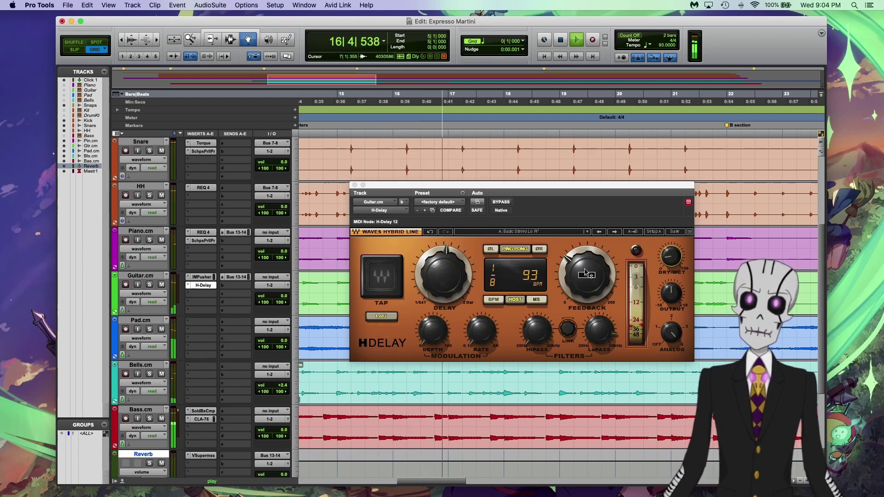
{"action": "mouse_move", "coordinate": [669, 257]}
{"action": "left_click_drag", "start_coordinate": [670, 257], "coordinate": [668, 254]}
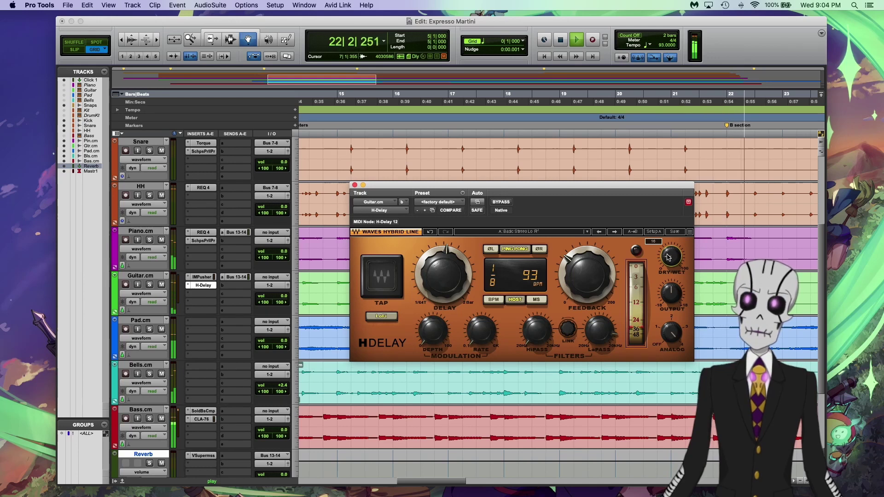
{"action": "left_click", "coordinate": [354, 184]}
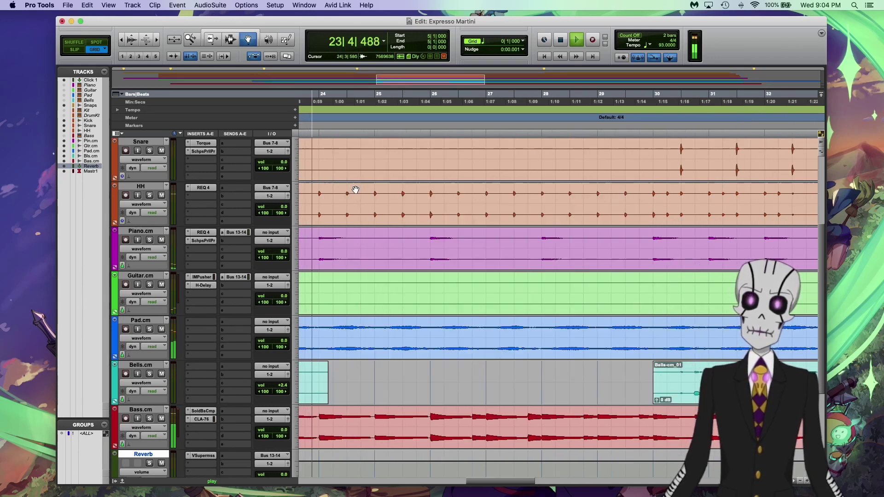
{"action": "key", "text": "space"}
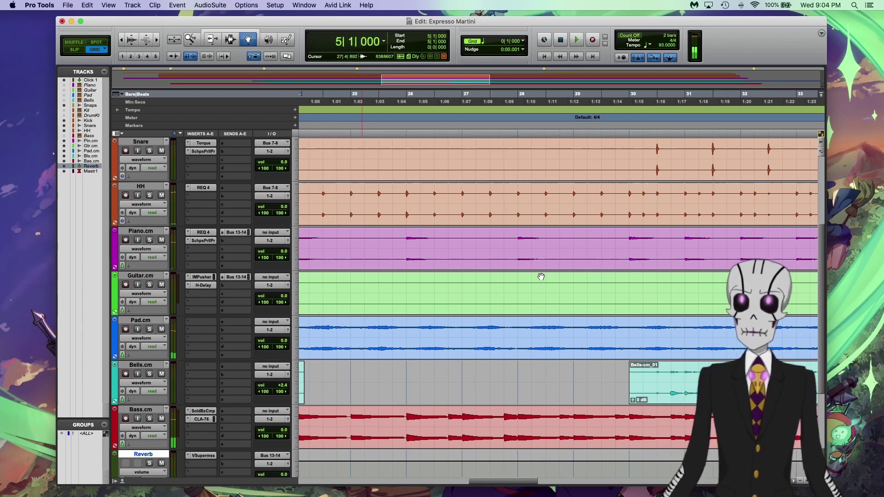
Step: Play the full mix from bar 5 beat 2 to check the processed guitar in context
{"action": "scroll", "coordinate": [529, 274], "scroll_direction": "up", "scroll_amount": 4}
{"action": "scroll", "coordinate": [541, 276], "scroll_direction": "down", "scroll_amount": 1}
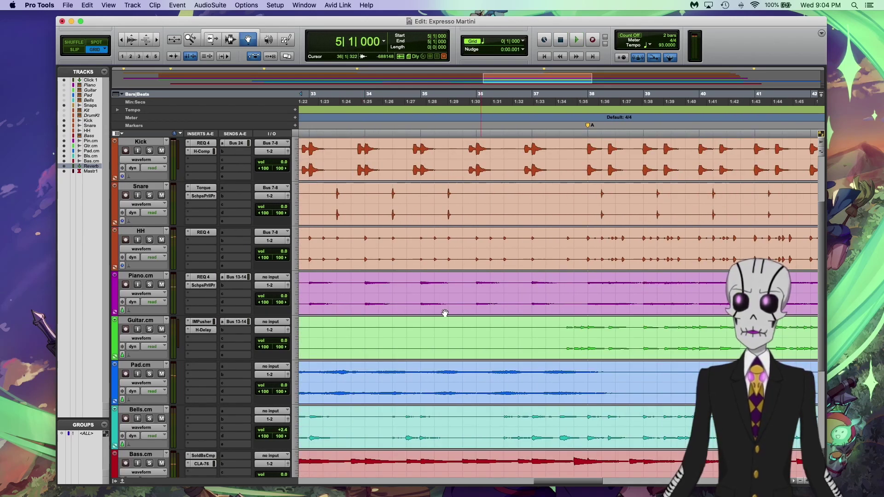
{"action": "scroll", "coordinate": [444, 313], "scroll_direction": "left", "scroll_amount": 3}
{"action": "scroll", "coordinate": [445, 313], "scroll_direction": "down", "scroll_amount": 1}
{"action": "scroll", "coordinate": [374, 297], "scroll_direction": "left", "scroll_amount": 15}
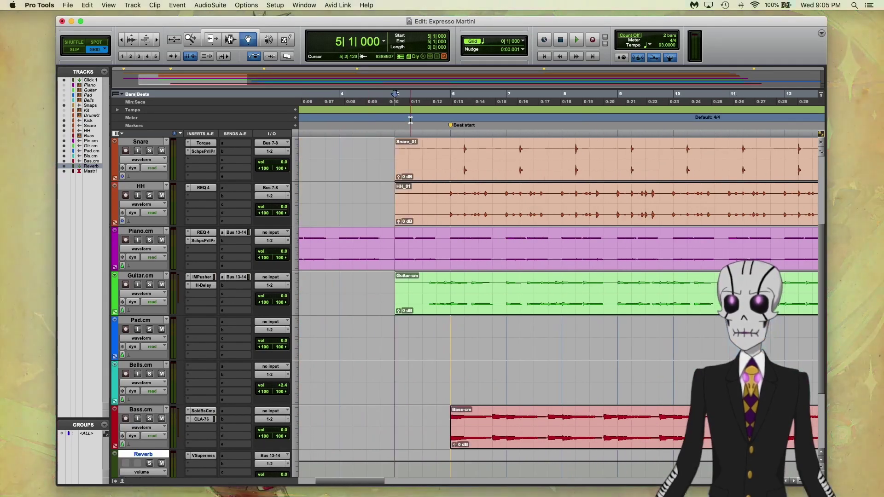
{"action": "left_click", "coordinate": [410, 120]}
{"action": "key", "text": "space"}
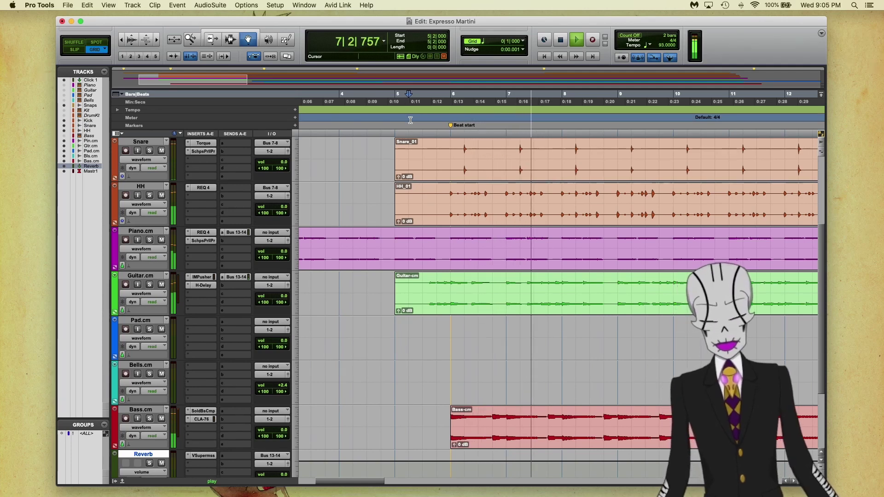
{"action": "key", "text": "space"}
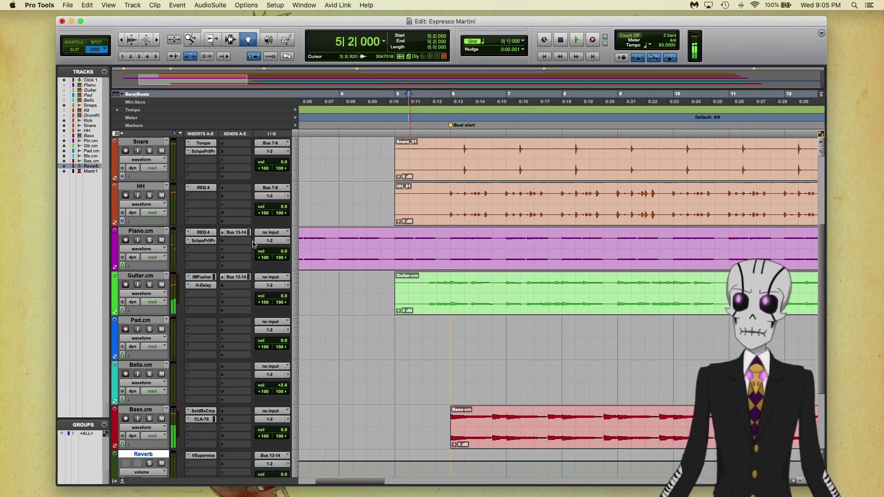
{"action": "left_click", "coordinate": [207, 252]}
{"action": "mouse_move", "coordinate": [219, 253]}
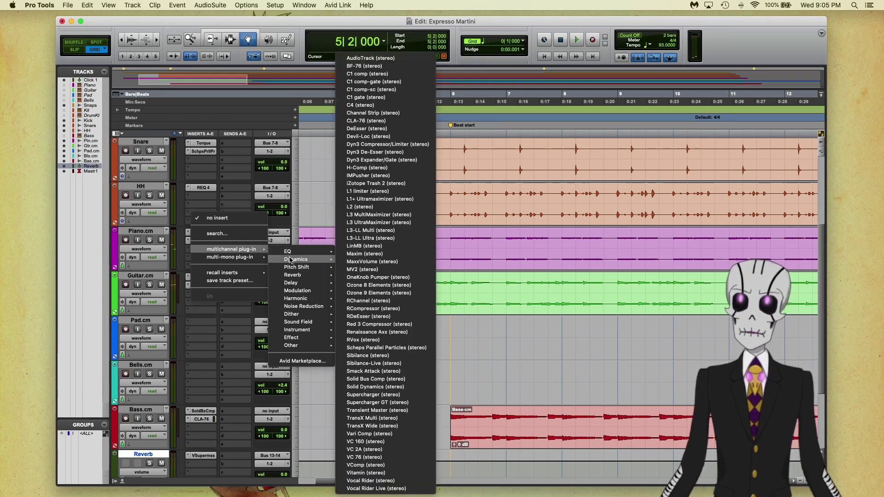
{"action": "mouse_move", "coordinate": [296, 332]}
{"action": "mouse_move", "coordinate": [297, 311]}
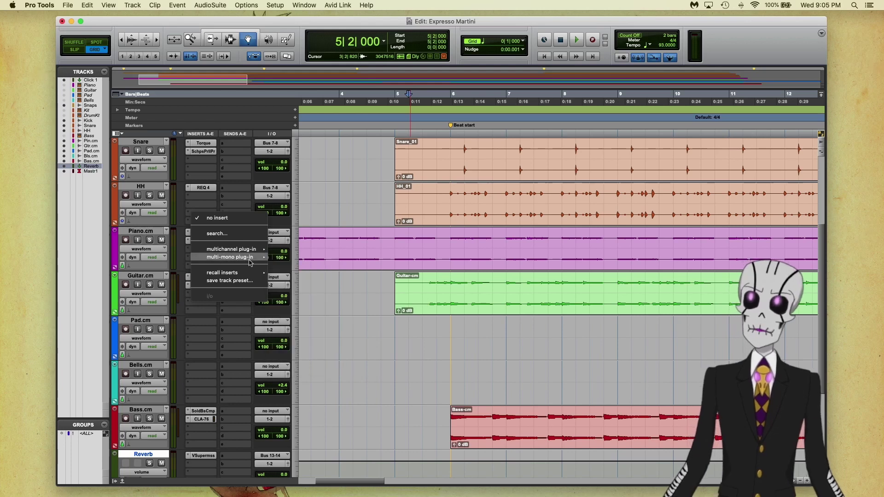
{"action": "left_click", "coordinate": [383, 120]}
Step: Play the full mix from bar 5, then audition the pad and bells entrance from bar 13 beat 3
{"action": "key", "text": "space"}
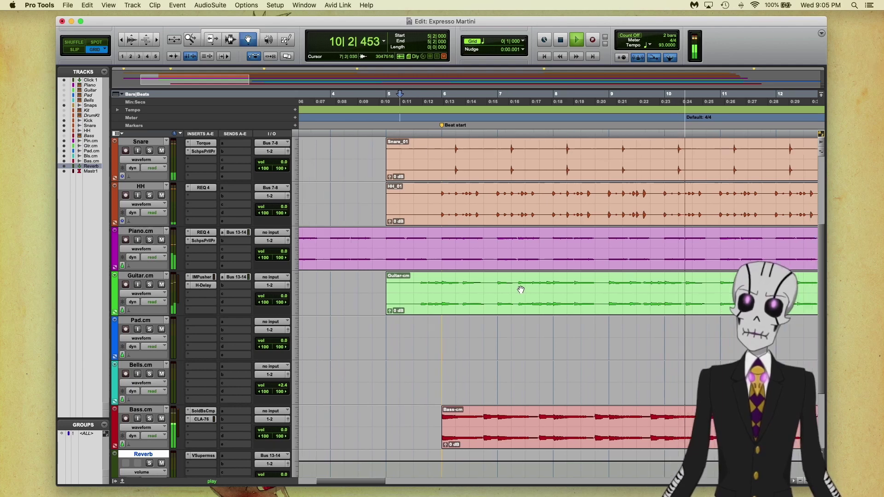
{"action": "scroll", "coordinate": [520, 290], "scroll_direction": "right", "scroll_amount": 5}
{"action": "scroll", "coordinate": [519, 292], "scroll_direction": "up", "scroll_amount": 3}
{"action": "key", "text": "space"}
{"action": "left_click", "coordinate": [578, 109]}
{"action": "key", "text": "space"}
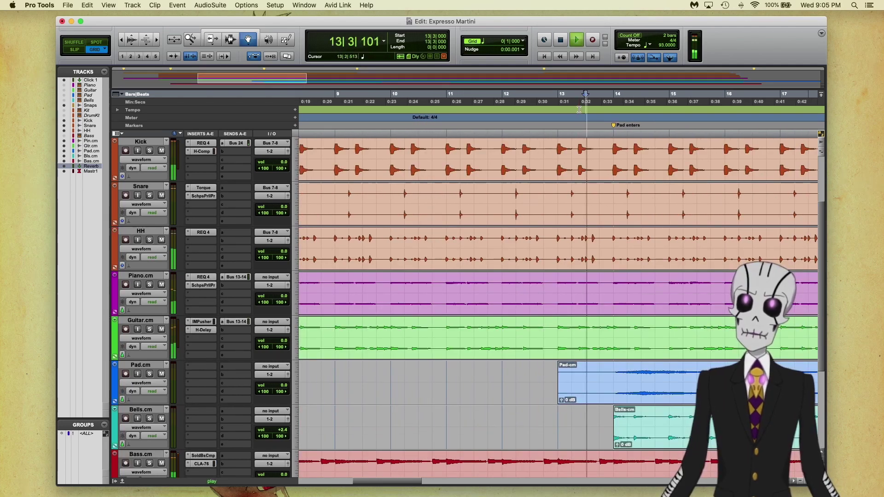
{"action": "scroll", "coordinate": [594, 152], "scroll_direction": "right", "scroll_amount": 2}
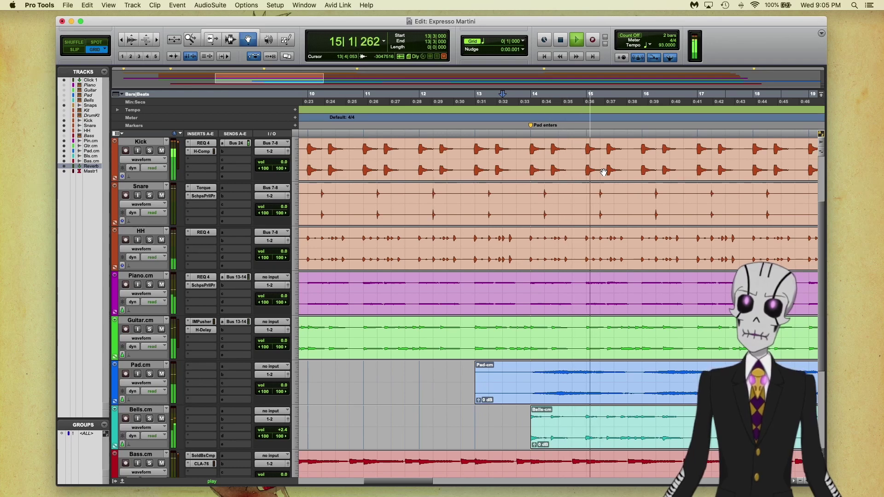
{"action": "key", "text": "space"}
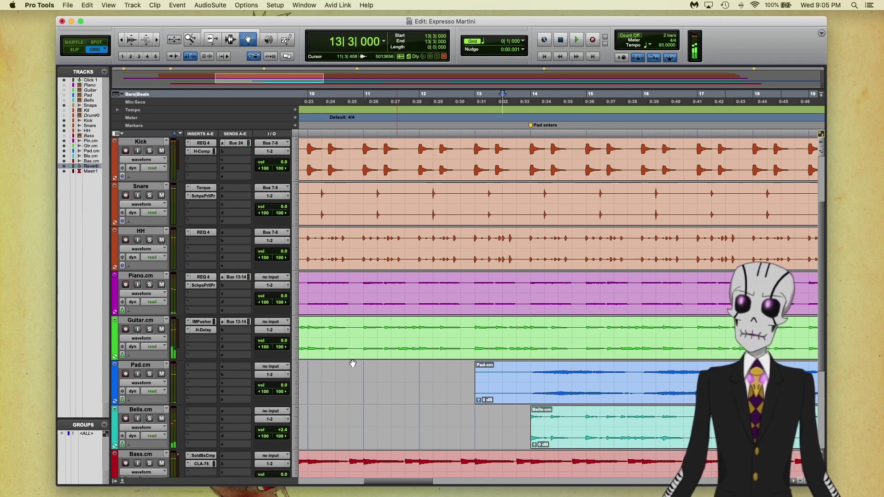
Step: Insert the stereo S1 Imager in Pad.cm's first insert slot, widen its Width to about 1.74, and close the plug-in
{"action": "left_click", "coordinate": [199, 370]}
{"action": "mouse_move", "coordinate": [252, 368]}
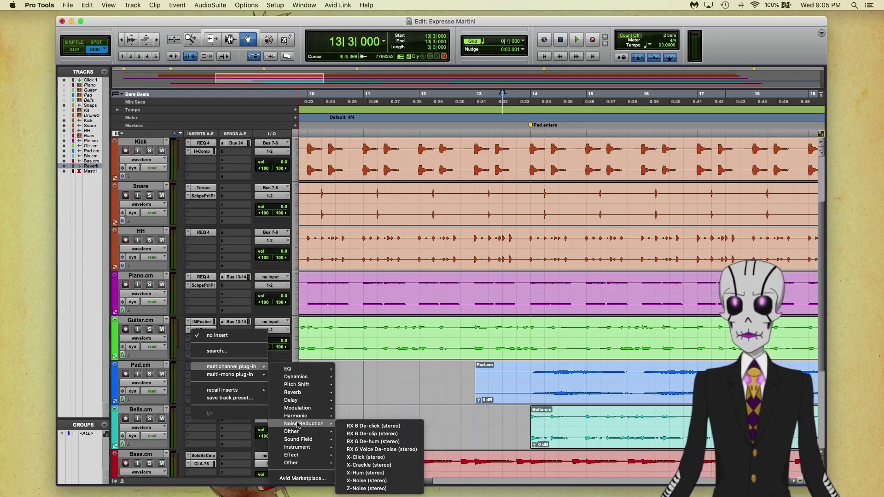
{"action": "mouse_move", "coordinate": [299, 440]}
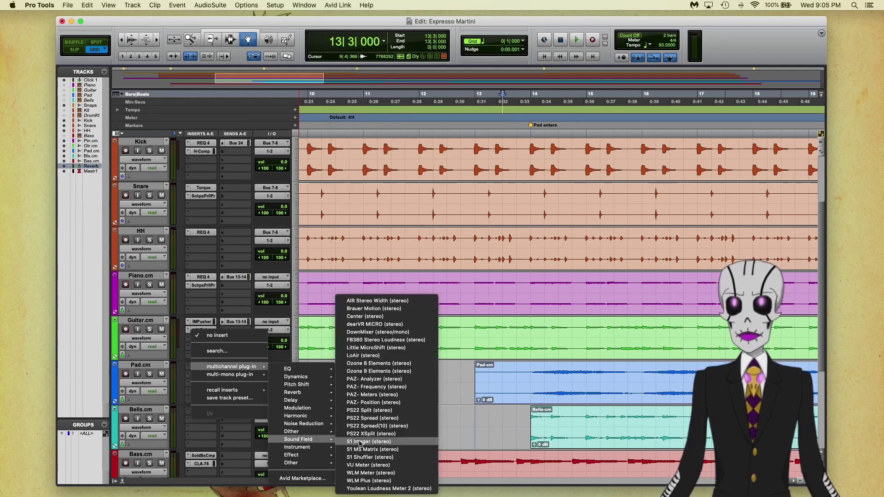
{"action": "left_click", "coordinate": [371, 441]}
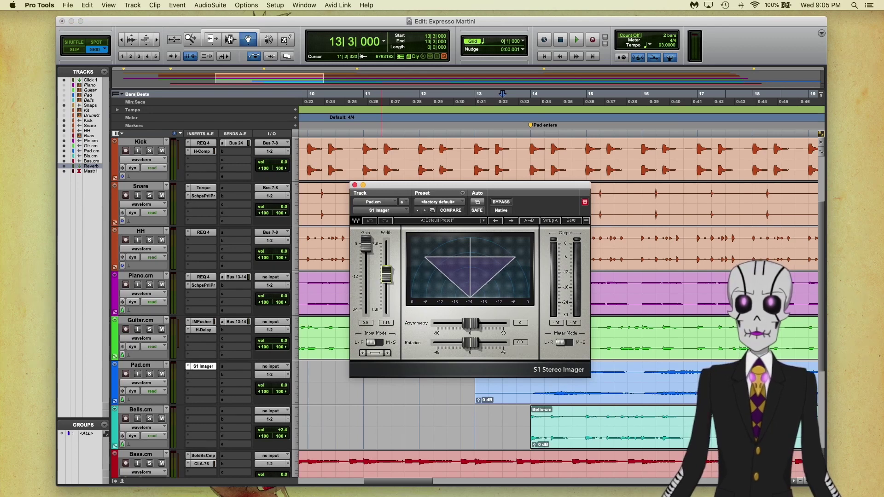
{"action": "left_click_drag", "start_coordinate": [386, 272], "coordinate": [385, 258]}
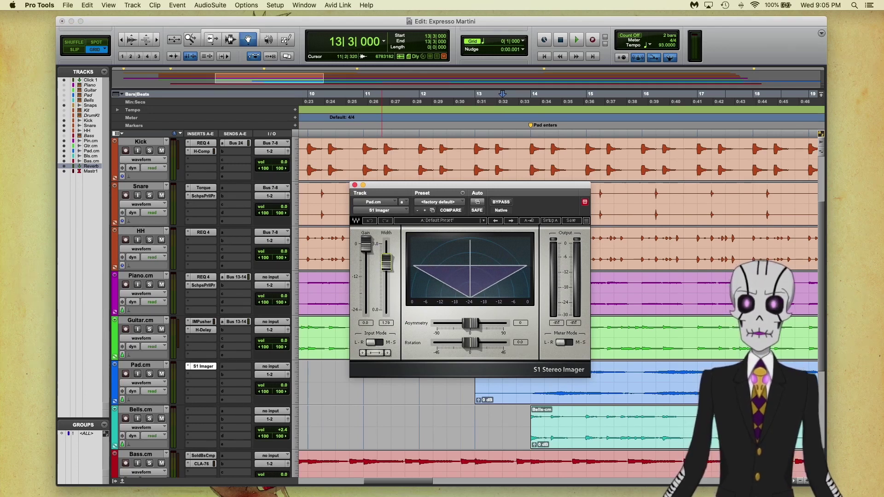
{"action": "left_click", "coordinate": [355, 185]}
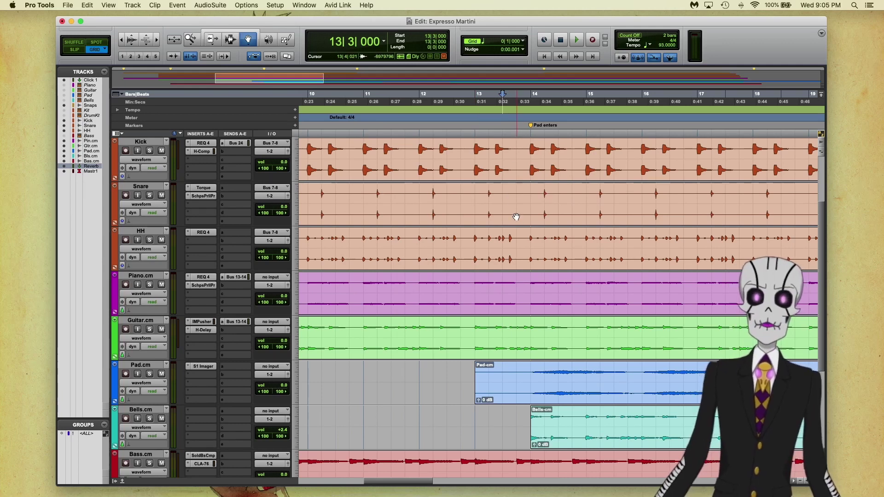
Step: Play the mix from bar 13 beat 3 and raise the Pad.cm S1 Imager's Width to about 1.87, closing the plug-in
{"action": "key", "text": "space"}
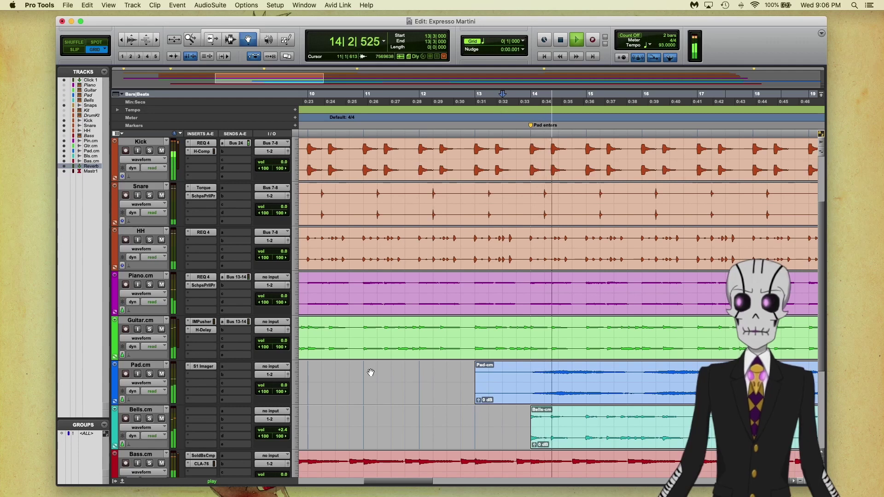
{"action": "left_click", "coordinate": [203, 366]}
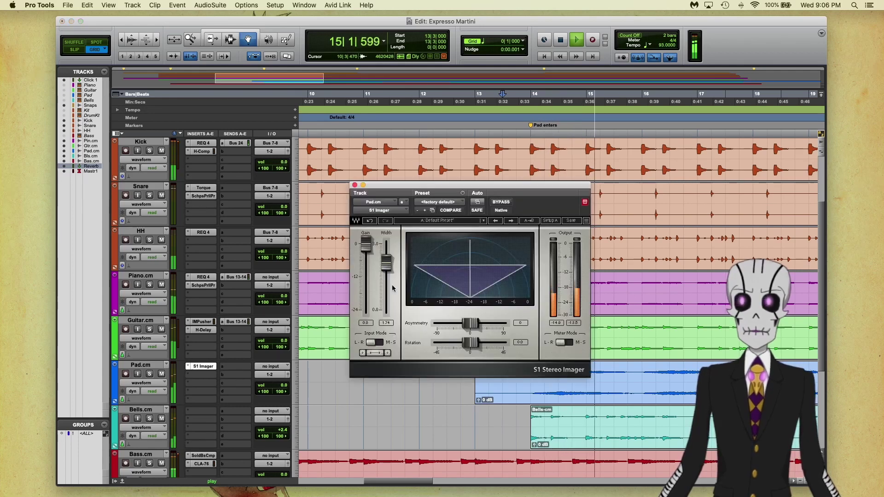
{"action": "left_click_drag", "start_coordinate": [386, 272], "coordinate": [387, 267]}
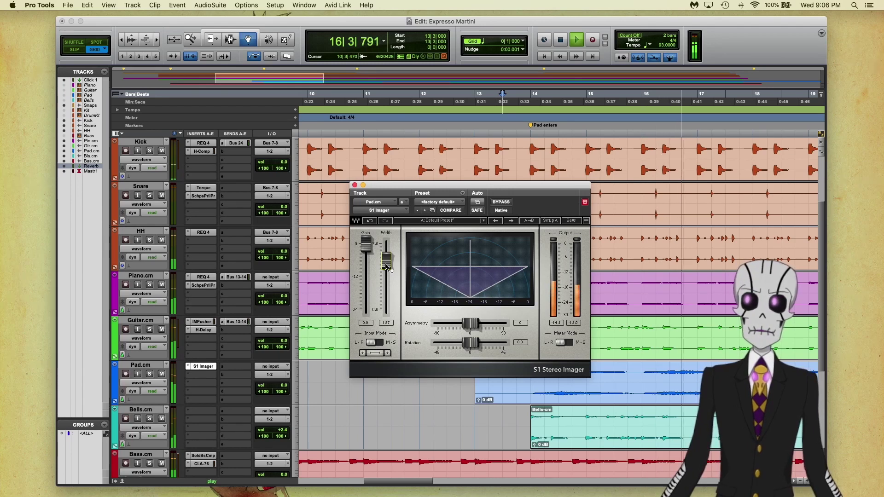
{"action": "left_click", "coordinate": [355, 185]}
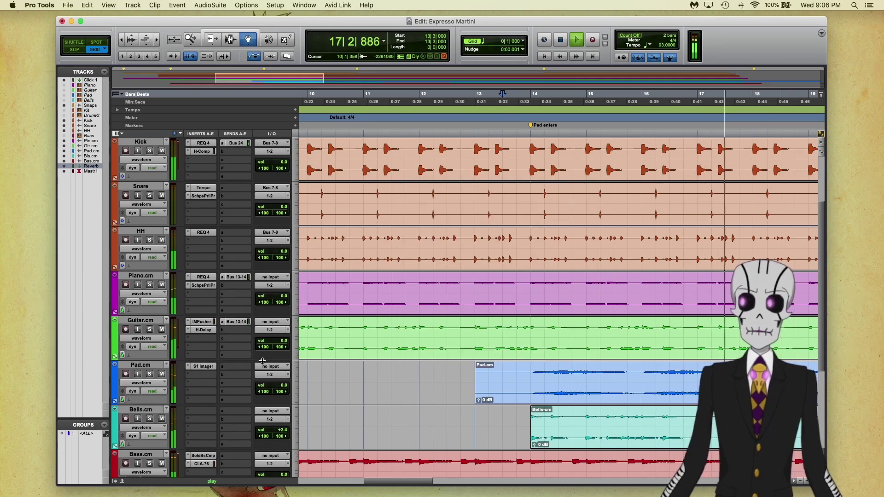
Step: Route Pad.cm's first send to Bus 13-14 and set the send level to about -13.7 dB
{"action": "left_click", "coordinate": [240, 367]}
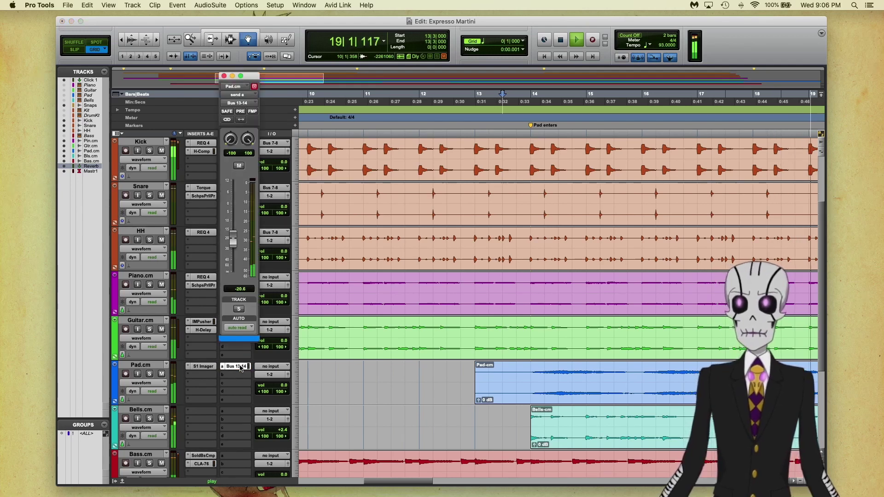
{"action": "left_click_drag", "start_coordinate": [234, 244], "coordinate": [234, 232]}
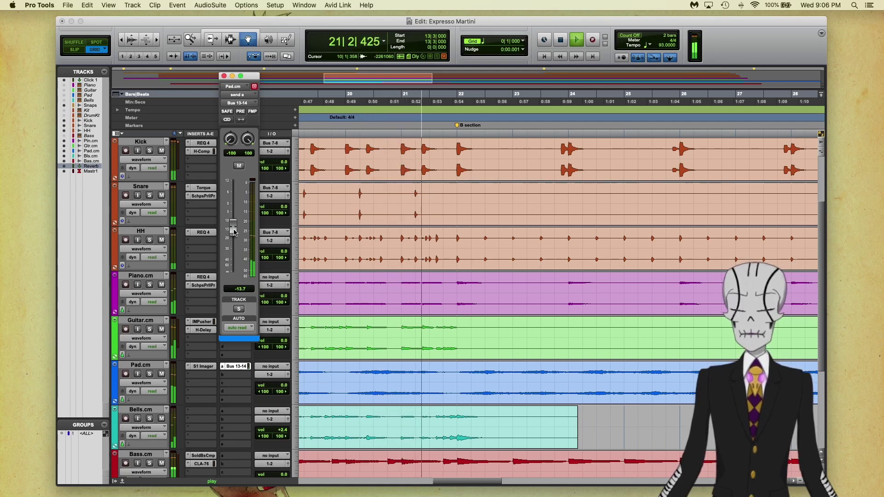
{"action": "left_click", "coordinate": [224, 76]}
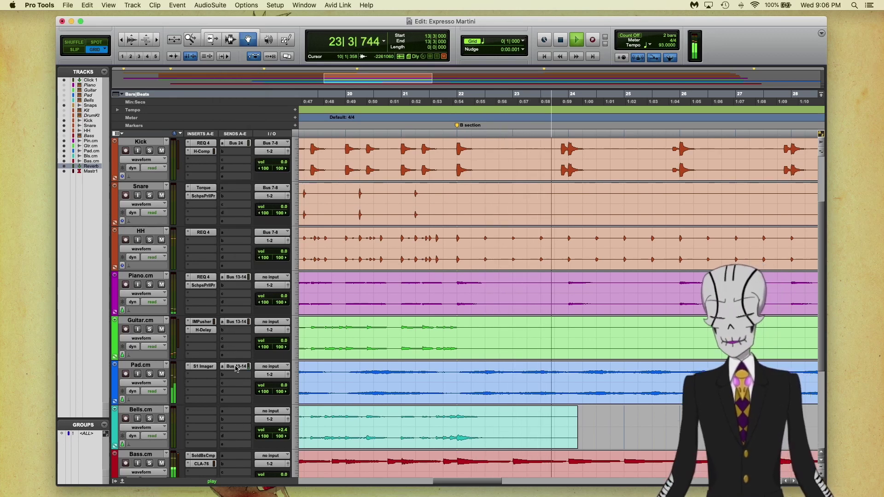
Step: Copy Pad.cm's Bus 13-14 send to Bells.cm's first send slot and replay the mix from bar 13 beat 3
{"action": "left_click_drag", "start_coordinate": [236, 367], "coordinate": [234, 412]}
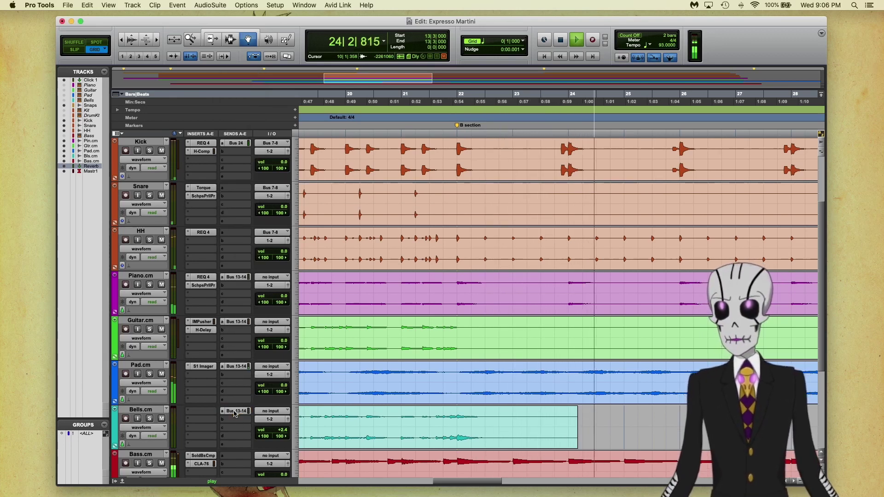
{"action": "key", "text": "space"}
{"action": "key", "text": "space"}
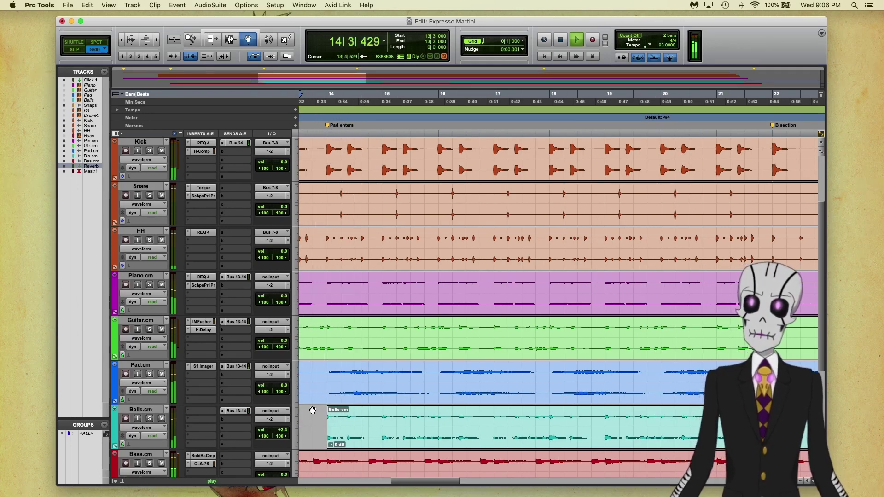
Step: Insert the Decapitator multichannel plug-in in Bells.cm's first insert slot
{"action": "left_click", "coordinate": [209, 417]}
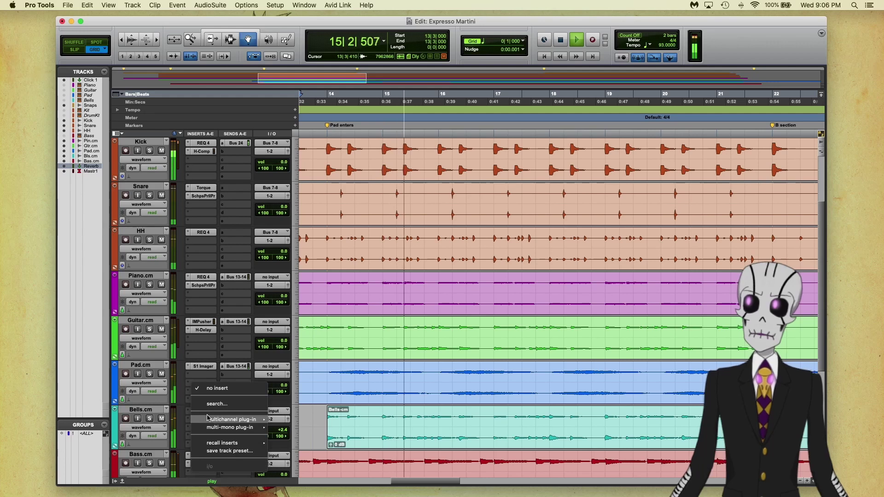
{"action": "left_click", "coordinate": [181, 420]}
{"action": "left_click", "coordinate": [203, 410]}
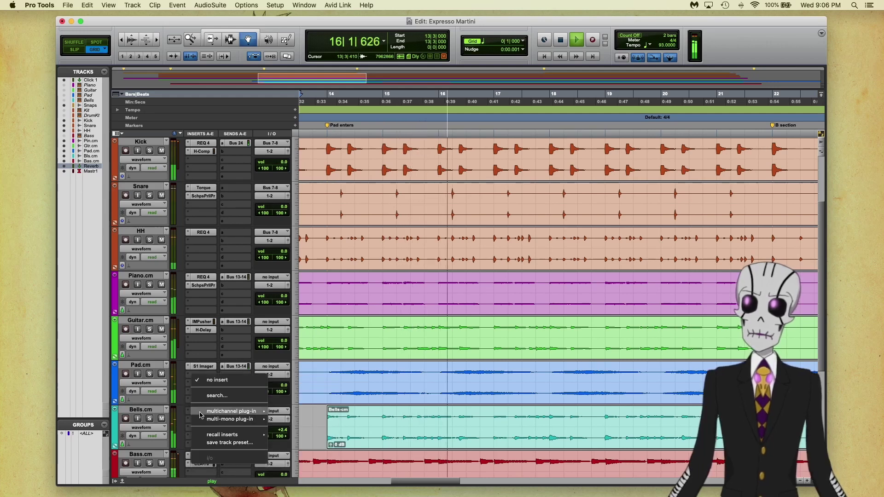
{"action": "mouse_move", "coordinate": [256, 412]}
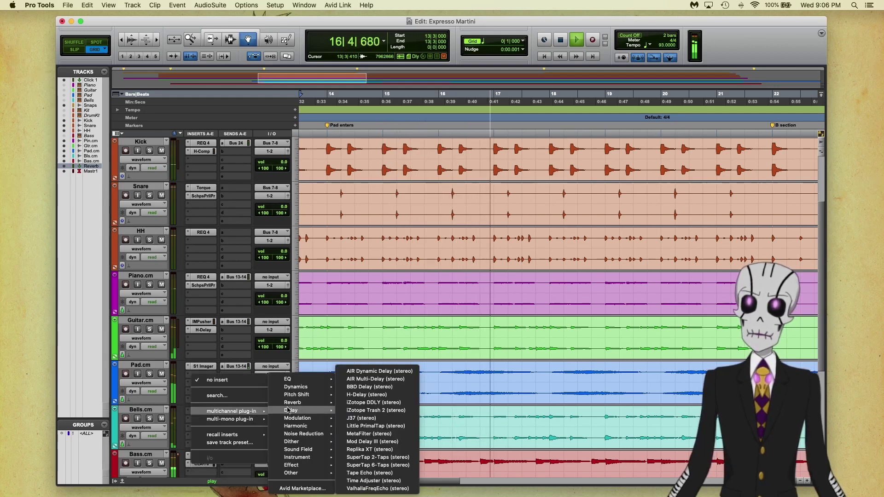
{"action": "mouse_move", "coordinate": [313, 388]}
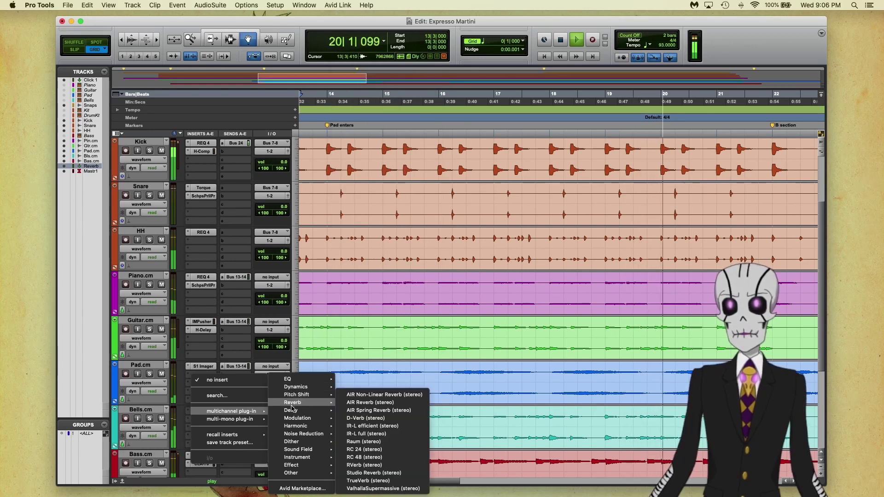
{"action": "mouse_move", "coordinate": [295, 427]}
{"action": "key", "text": "Escape"}
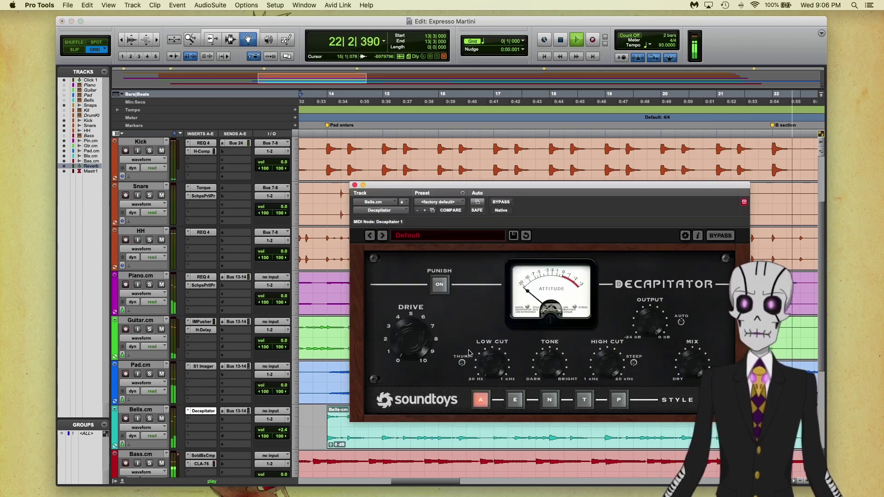
Step: Replay the mix from bar 13 beat 3, switch Decapitator's Style to E, and close the plug-in
{"action": "key", "text": "space"}
{"action": "key", "text": "space"}
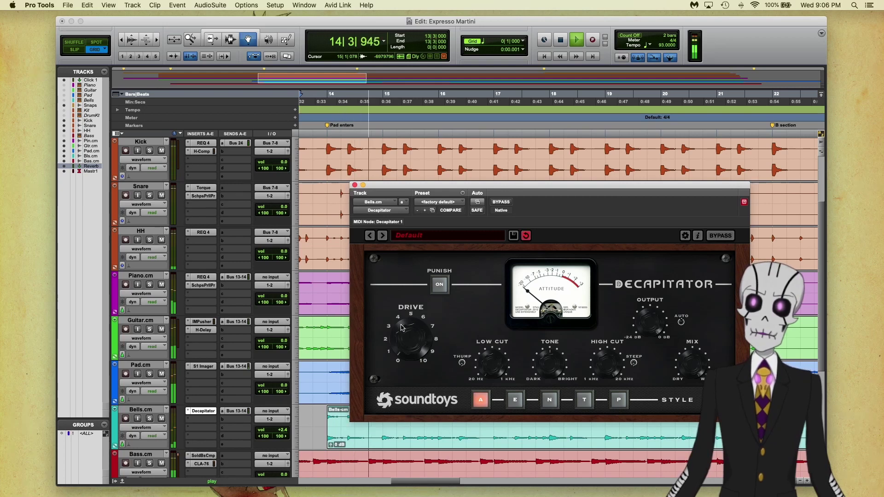
{"action": "left_click", "coordinate": [514, 399]}
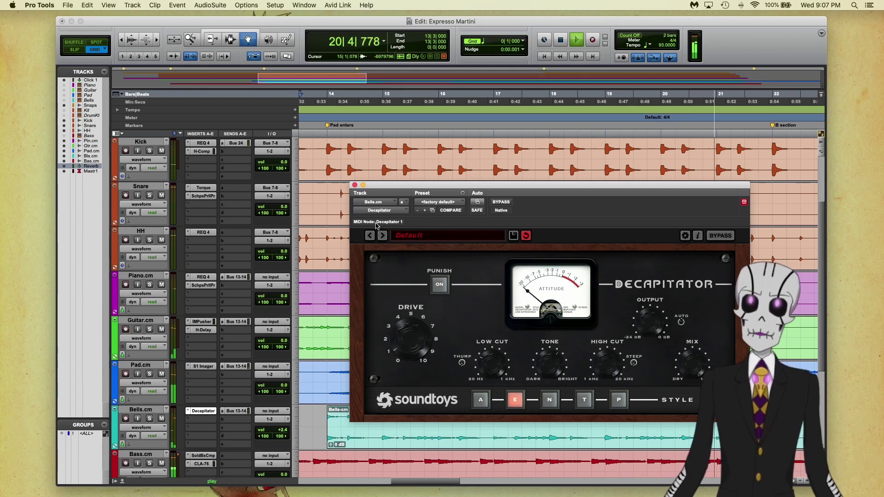
{"action": "left_click", "coordinate": [354, 185]}
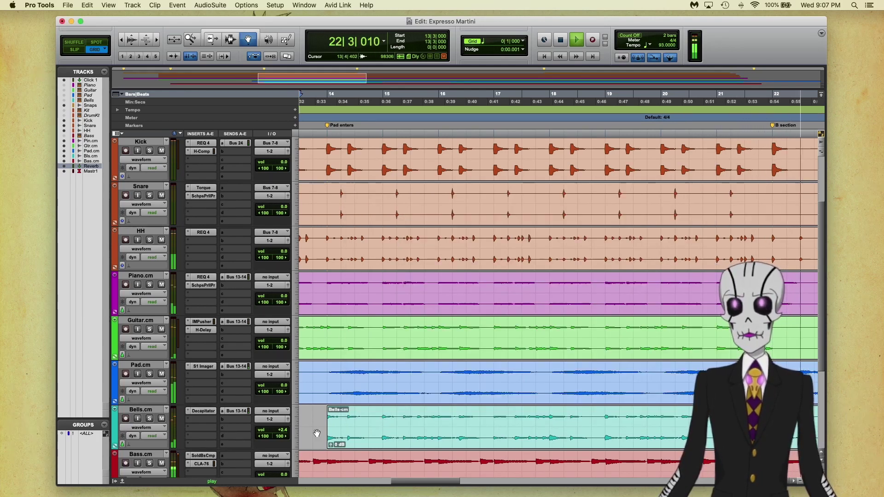
Step: Insert the stereo S1 Imager from the Sound Field plug-ins in Bells.cm's second insert slot
{"action": "left_click", "coordinate": [203, 419]}
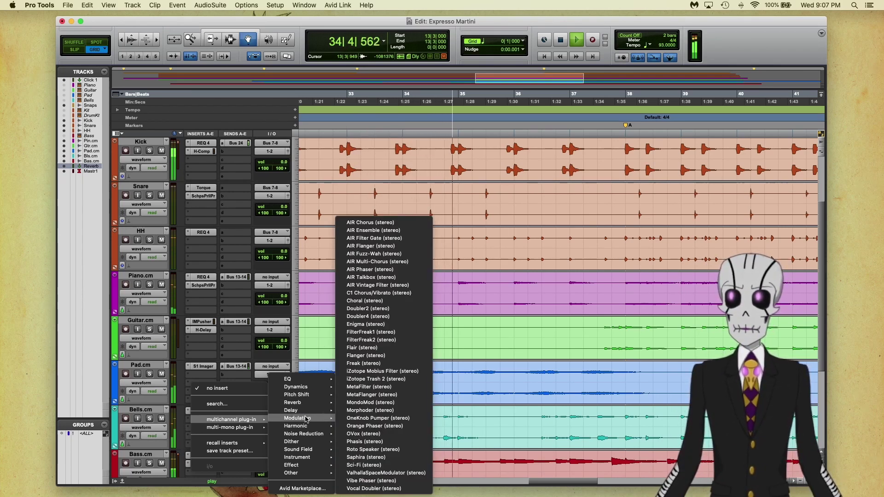
{"action": "key", "text": "Escape"}
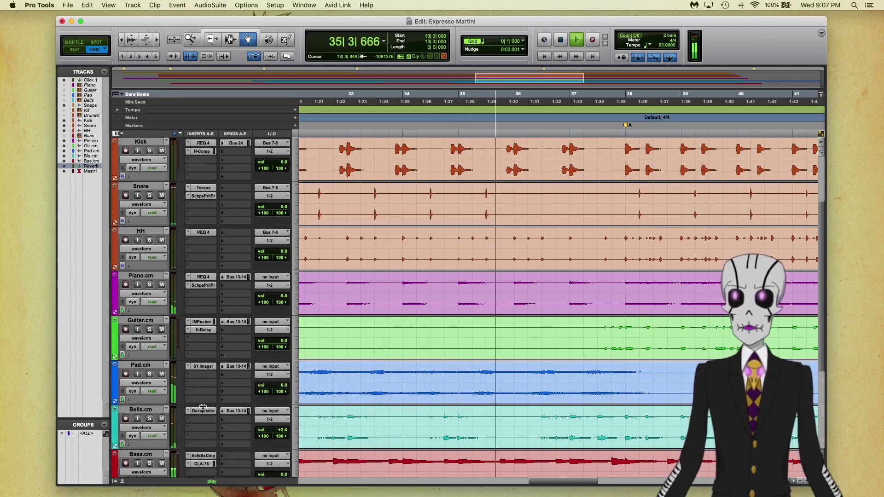
{"action": "left_click", "coordinate": [193, 400]}
{"action": "mouse_move", "coordinate": [211, 421]}
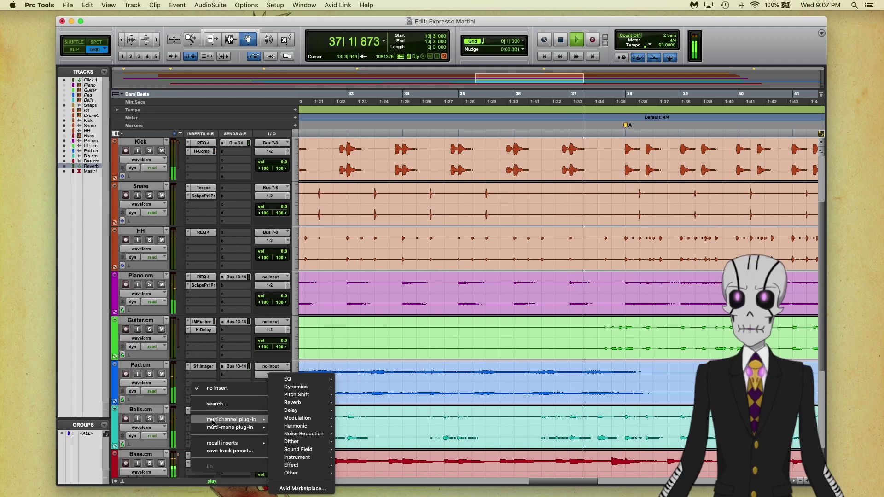
{"action": "mouse_move", "coordinate": [301, 411]}
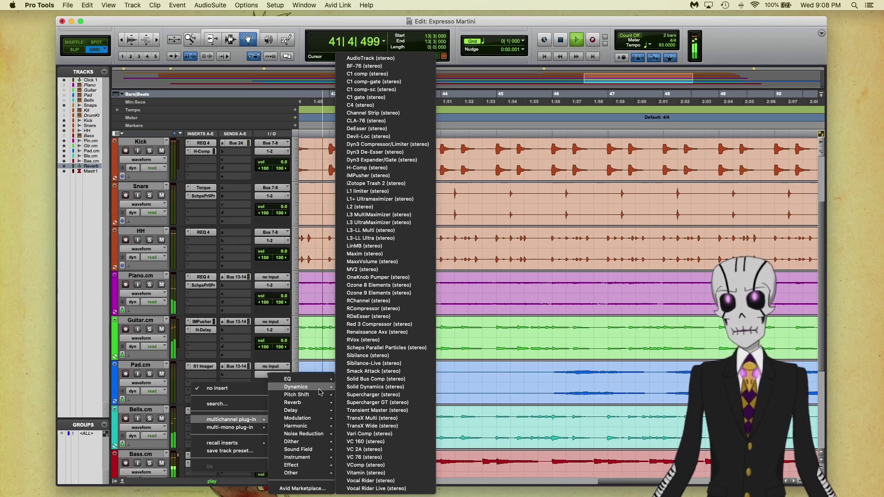
{"action": "mouse_move", "coordinate": [324, 455]}
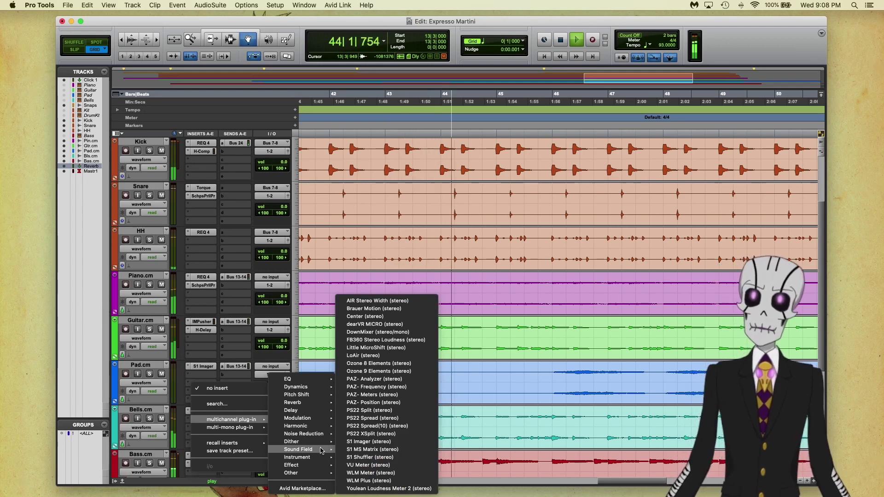
{"action": "left_click", "coordinate": [356, 443]}
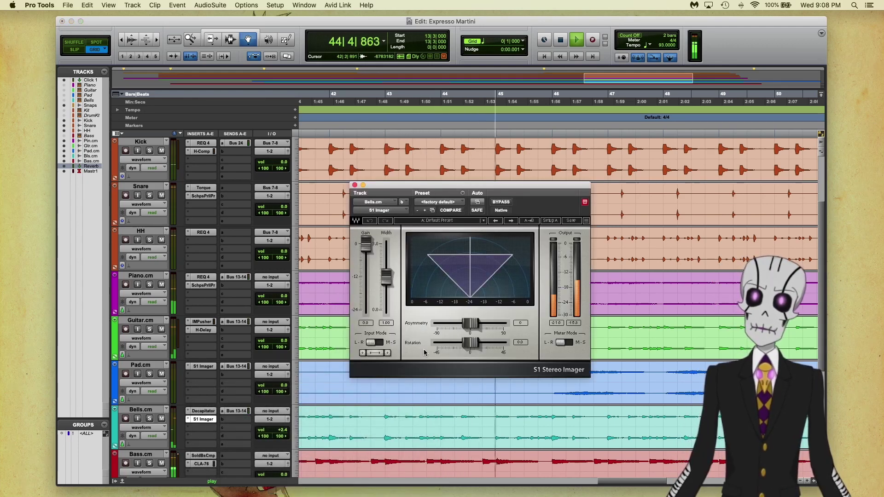
Step: Set the Width on Bells.cm's S1 Imager to about 1.35 and close the plug-in
{"action": "left_click_drag", "start_coordinate": [385, 276], "coordinate": [385, 296]}
{"action": "left_click_drag", "start_coordinate": [386, 295], "coordinate": [389, 293]}
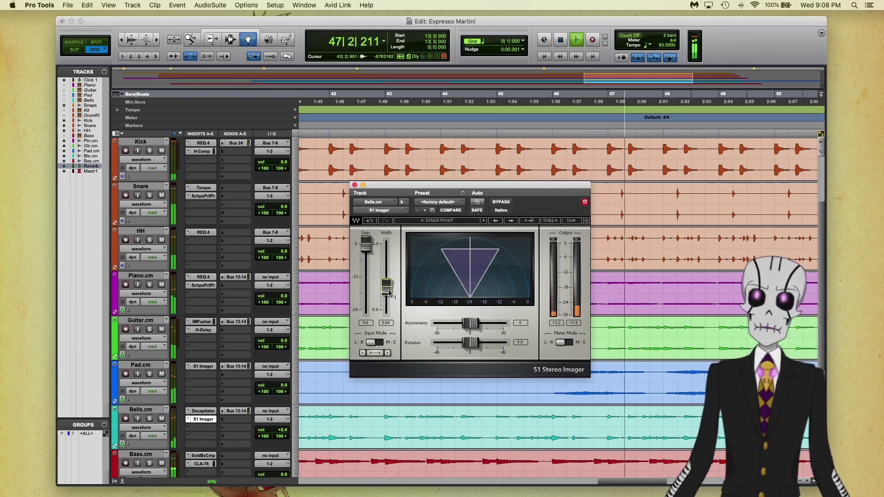
{"action": "left_click_drag", "start_coordinate": [388, 294], "coordinate": [386, 268]}
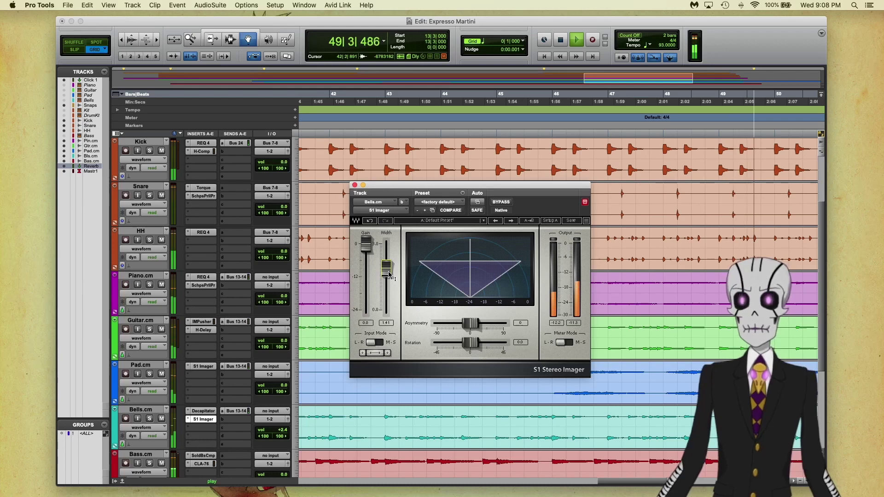
{"action": "left_click_drag", "start_coordinate": [386, 268], "coordinate": [386, 270]}
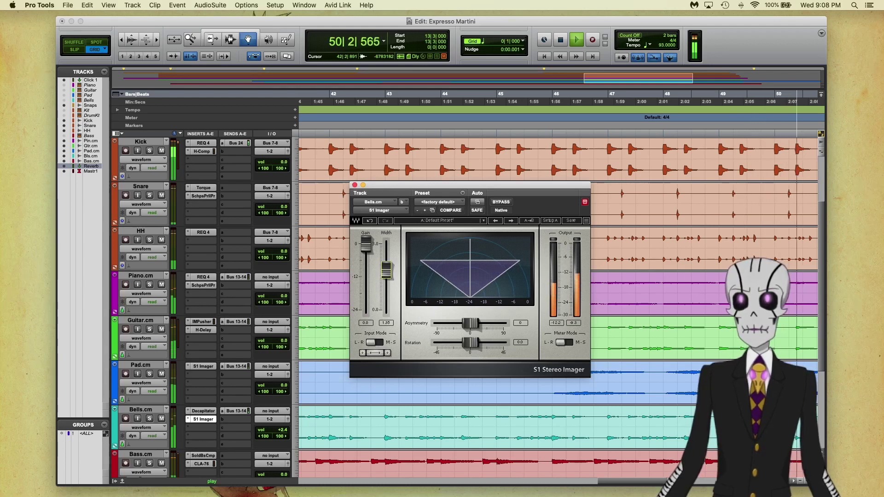
{"action": "left_click", "coordinate": [354, 185]}
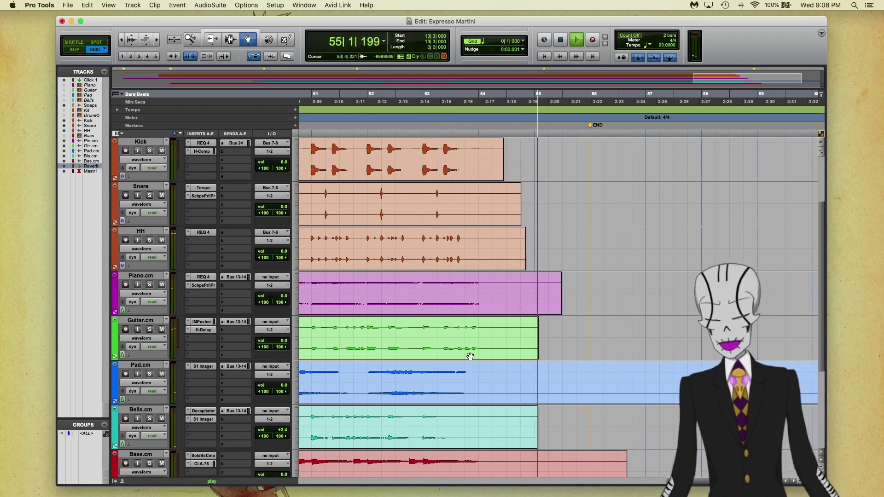
Step: Stop playback, return to the start of the song and play the mix from bar 1
{"action": "key", "text": "space"}
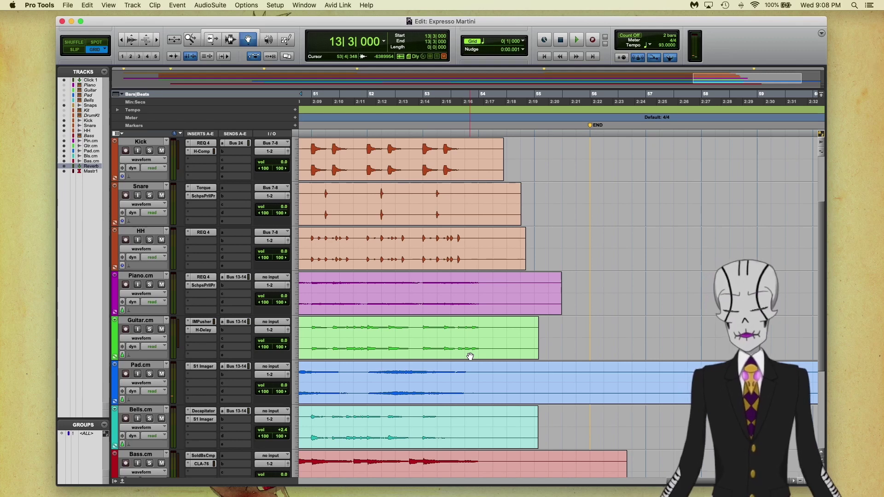
{"action": "key", "text": "Return"}
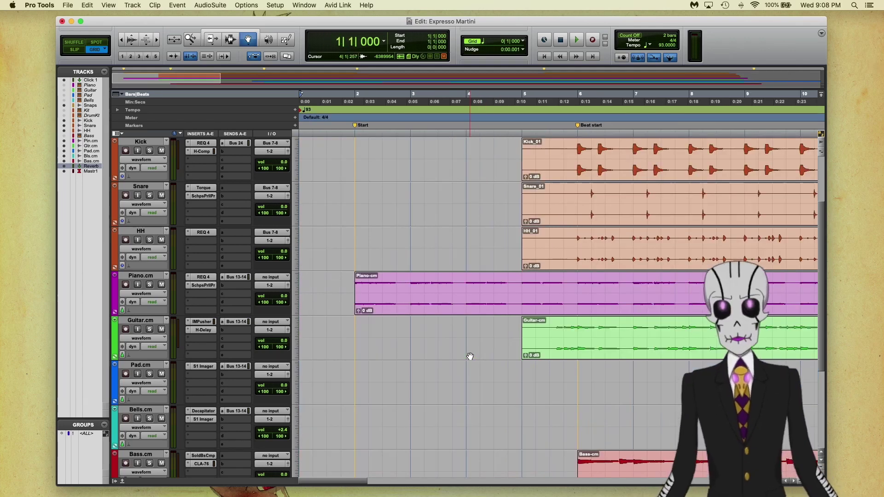
{"action": "key", "text": "space"}
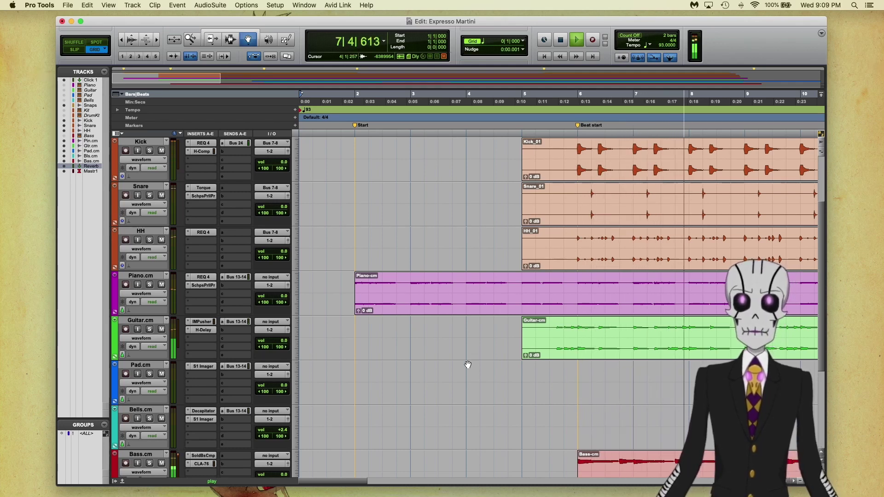
{"action": "scroll", "coordinate": [375, 348], "scroll_direction": "right", "scroll_amount": 5}
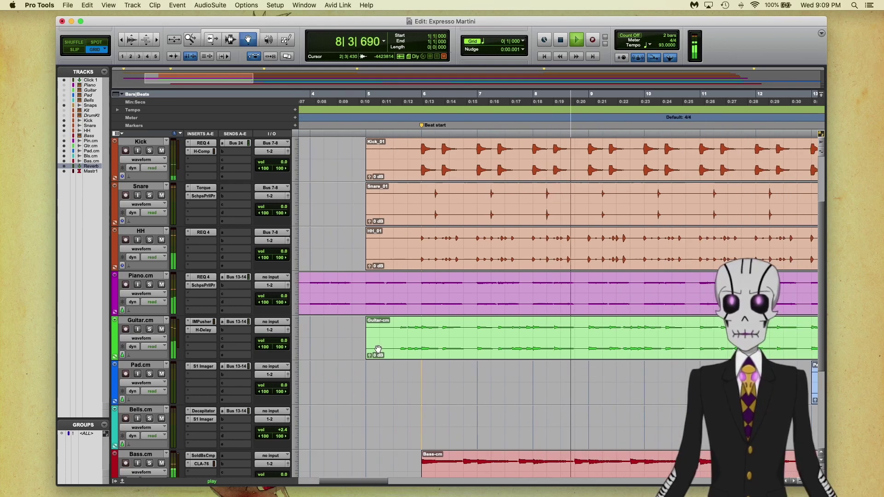
Step: Open the H-Delay plug-in on Guitar.cm and fine-tune its Feedback
{"action": "left_click", "coordinate": [203, 330]}
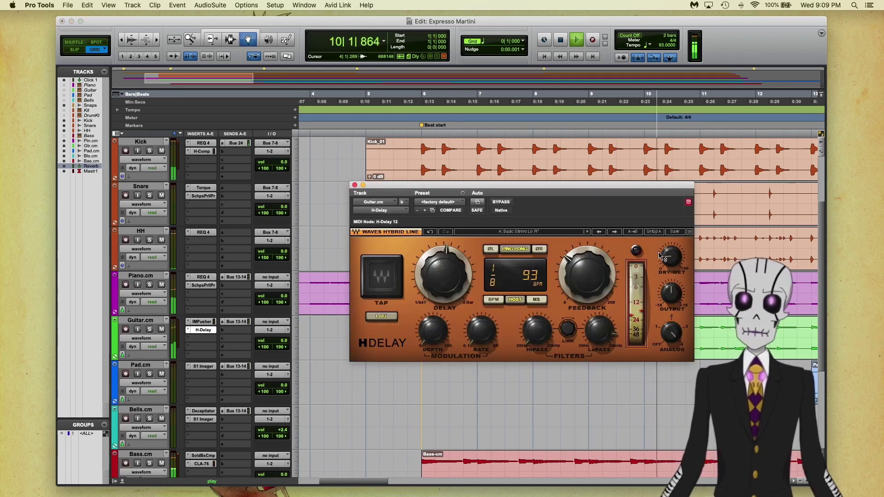
{"action": "left_click_drag", "start_coordinate": [578, 287], "coordinate": [575, 295]}
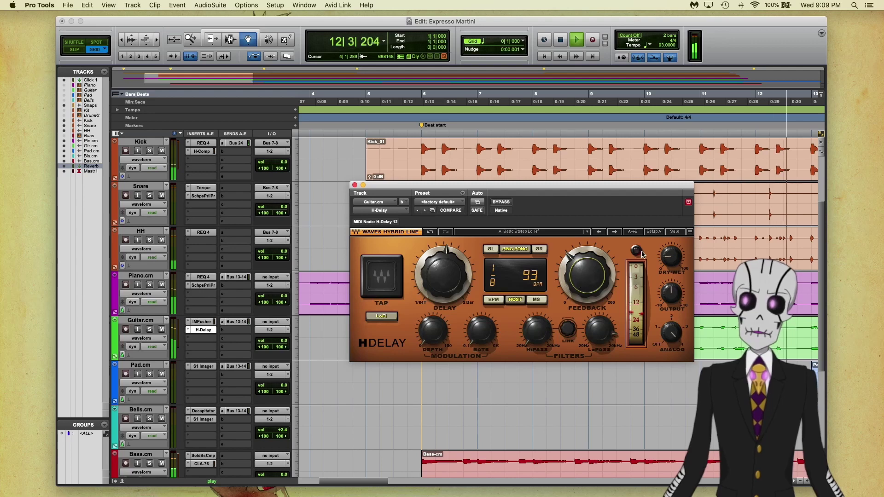
{"action": "mouse_move", "coordinate": [668, 257]}
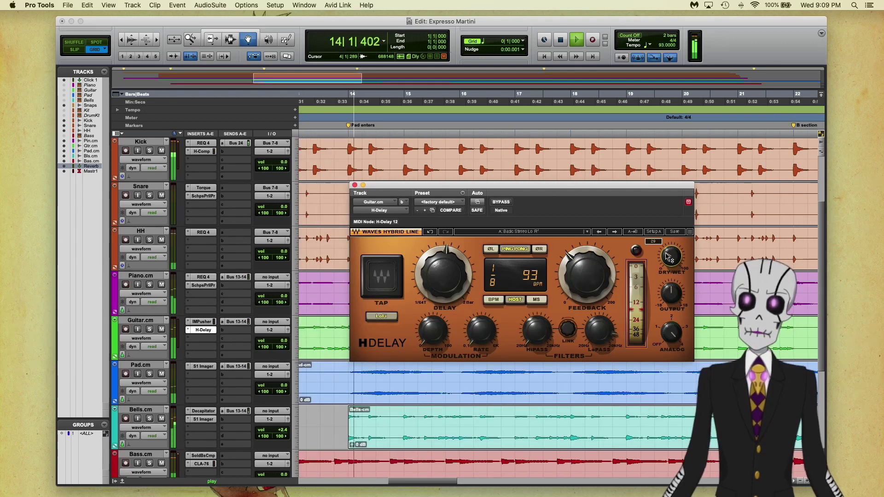
Step: Replay the mix from bar 1 with the H-Delay window moved clear of the tracks, and close the plug-in
{"action": "key", "text": "space"}
{"action": "key", "text": "Return"}
{"action": "key", "text": "space"}
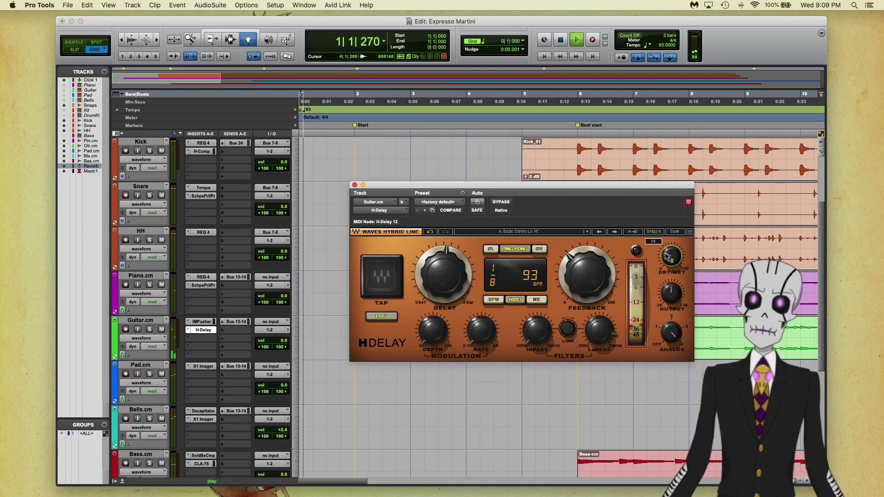
{"action": "left_click_drag", "start_coordinate": [481, 189], "coordinate": [473, 282]}
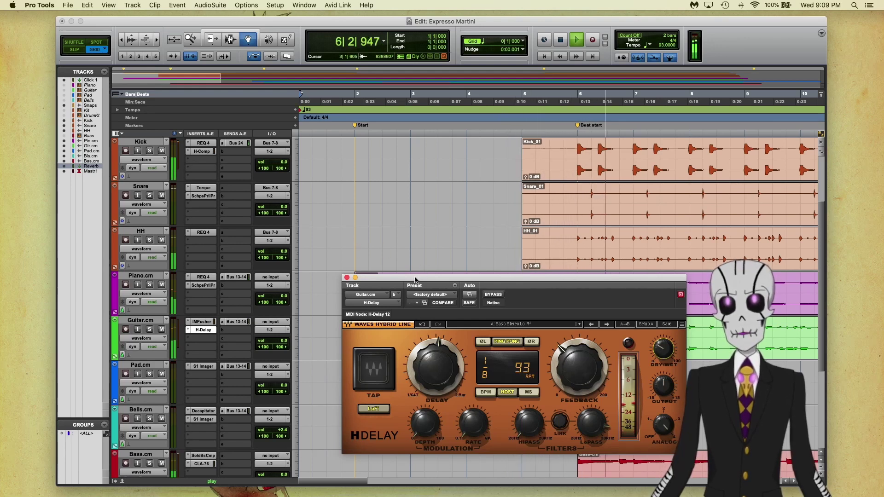
{"action": "left_click_drag", "start_coordinate": [415, 280], "coordinate": [495, 320]}
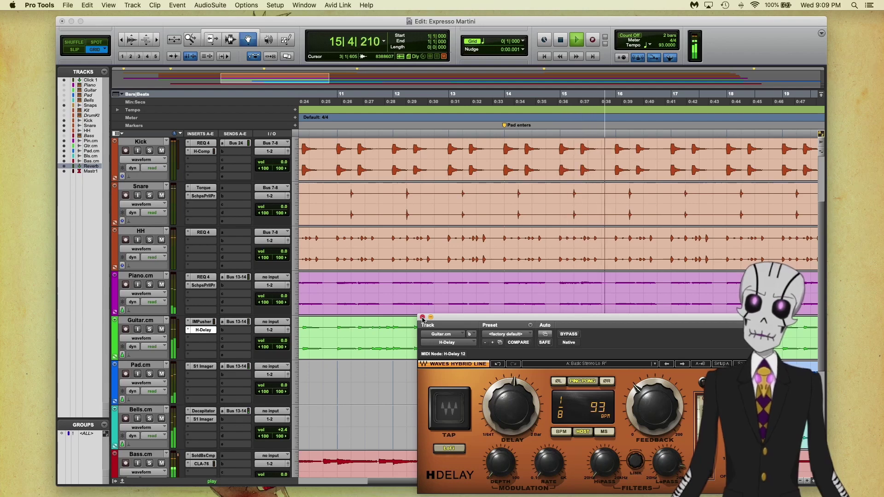
{"action": "left_click", "coordinate": [423, 318]}
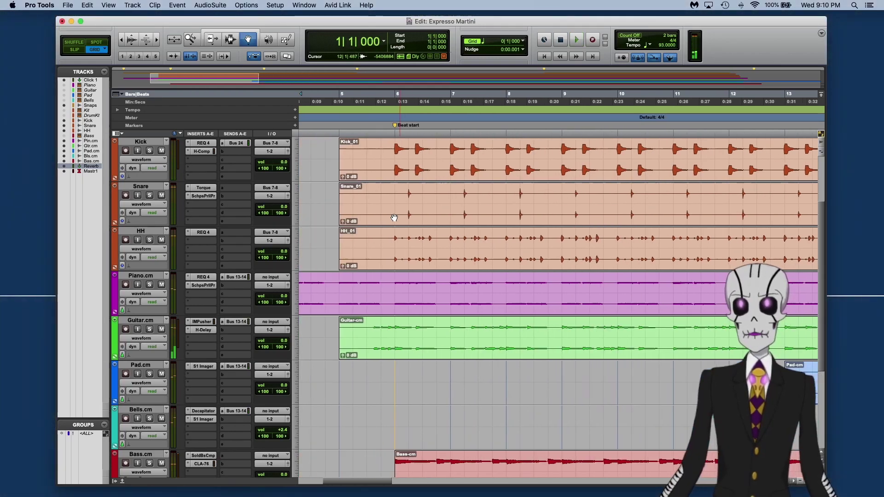
{"action": "scroll", "coordinate": [394, 217], "scroll_direction": "left", "scroll_amount": 5}
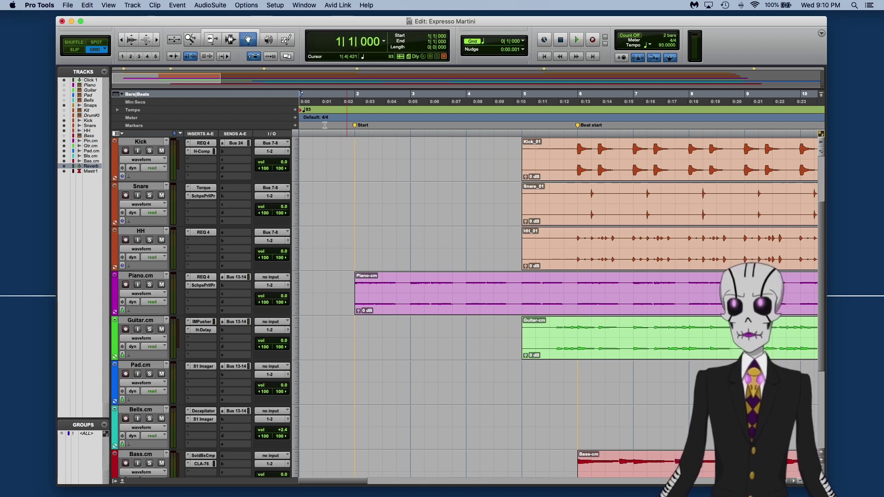
{"action": "left_click", "coordinate": [203, 297]}
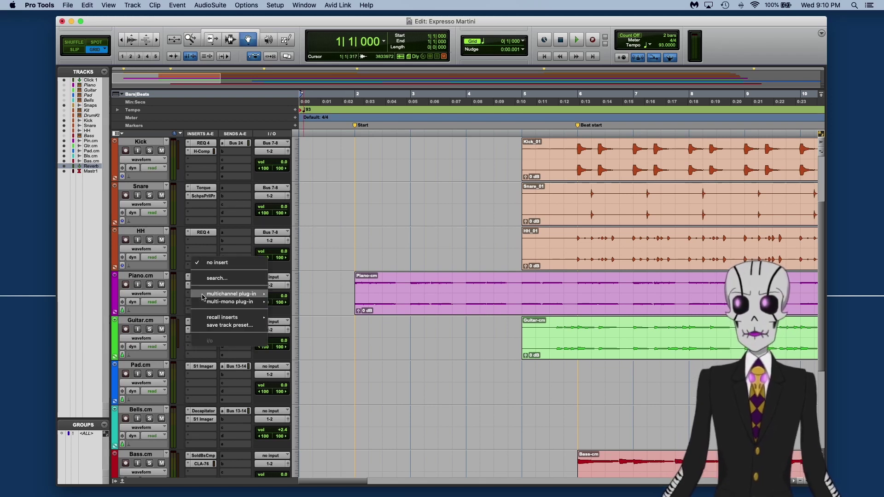
{"action": "mouse_move", "coordinate": [232, 294]}
{"action": "mouse_move", "coordinate": [308, 353]}
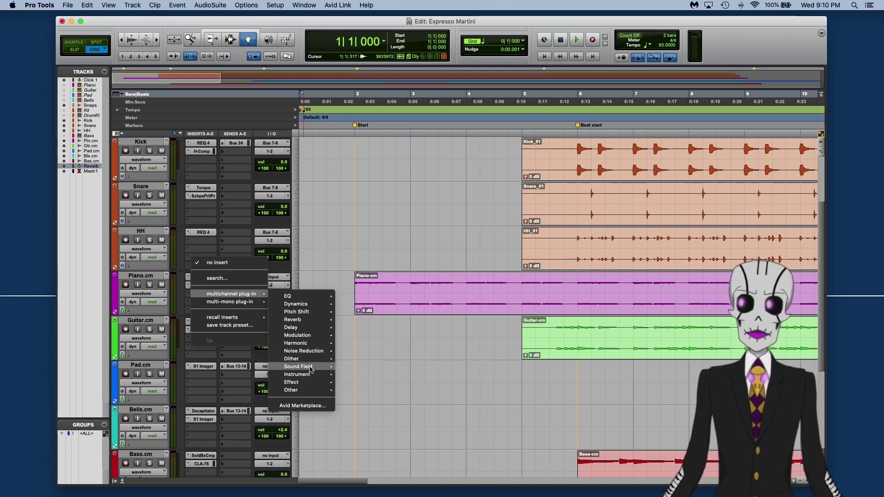
{"action": "mouse_move", "coordinate": [310, 375]}
{"action": "left_click", "coordinate": [316, 161]}
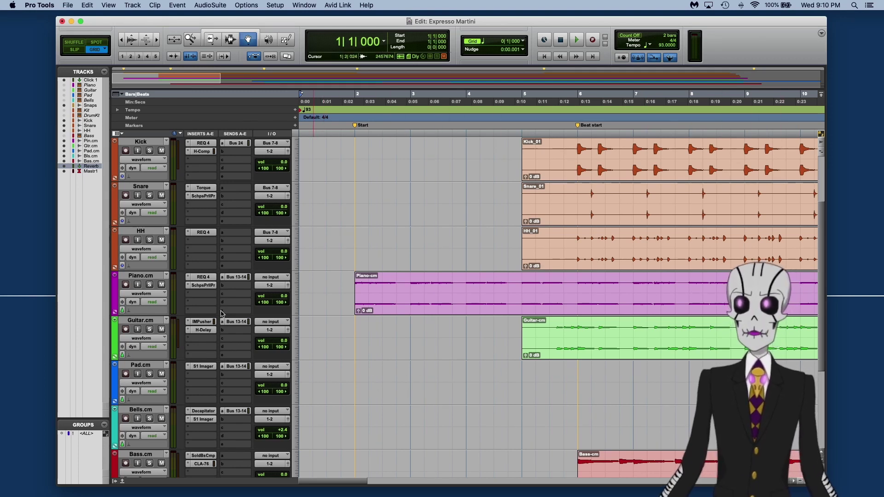
Step: Insert the stereo Abbey Road Vinyl Light from the Harmonic plug-ins in Piano.cm's third insert slot and move its window aside
{"action": "left_click", "coordinate": [206, 296]}
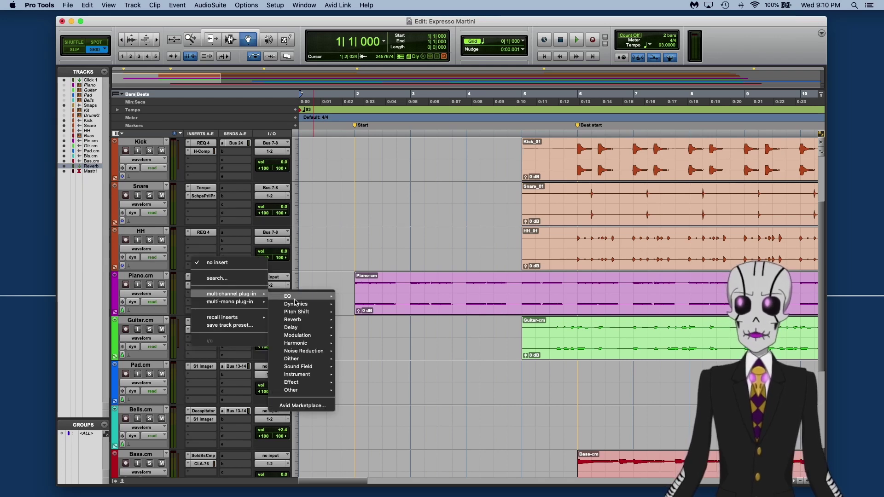
{"action": "mouse_move", "coordinate": [295, 329]}
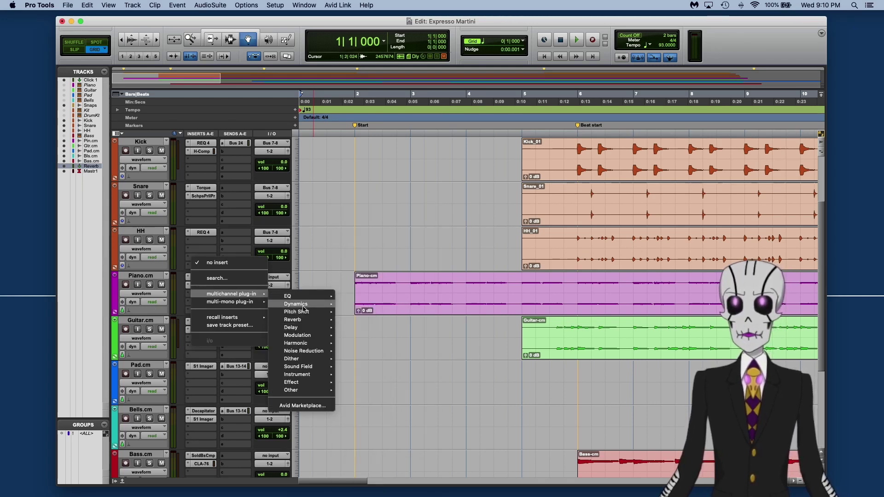
{"action": "mouse_move", "coordinate": [297, 303]}
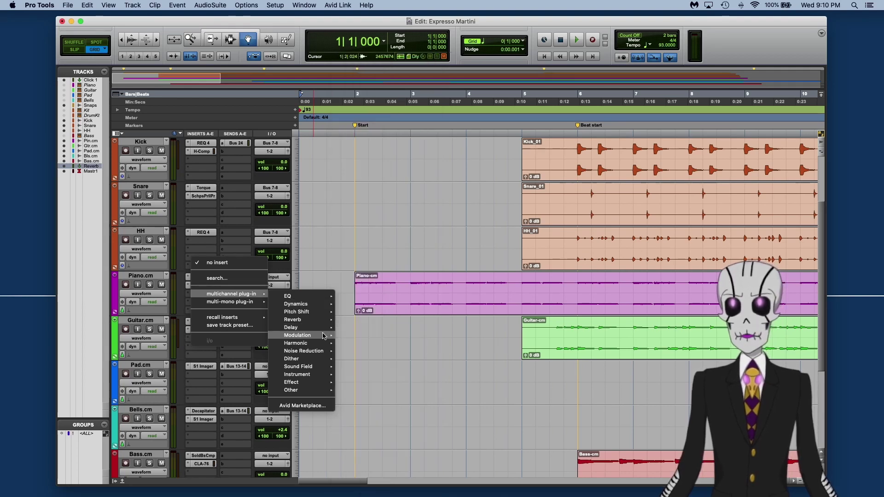
{"action": "mouse_move", "coordinate": [319, 343]}
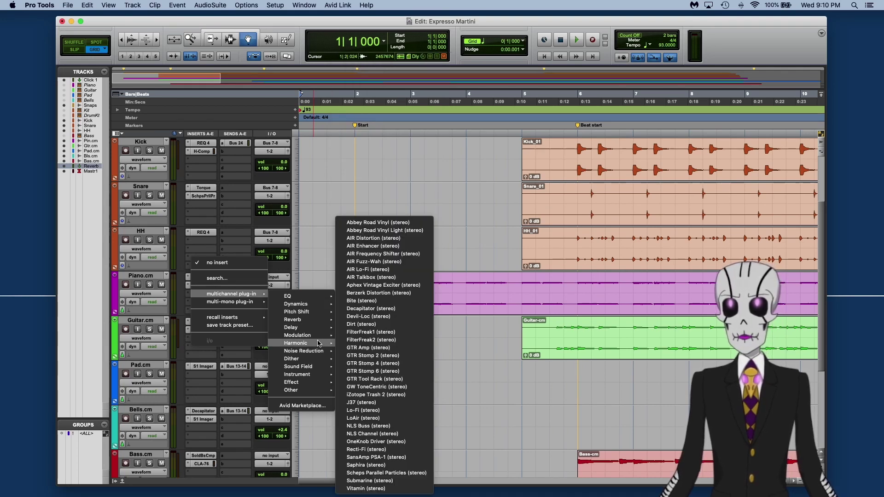
{"action": "left_click", "coordinate": [415, 231]}
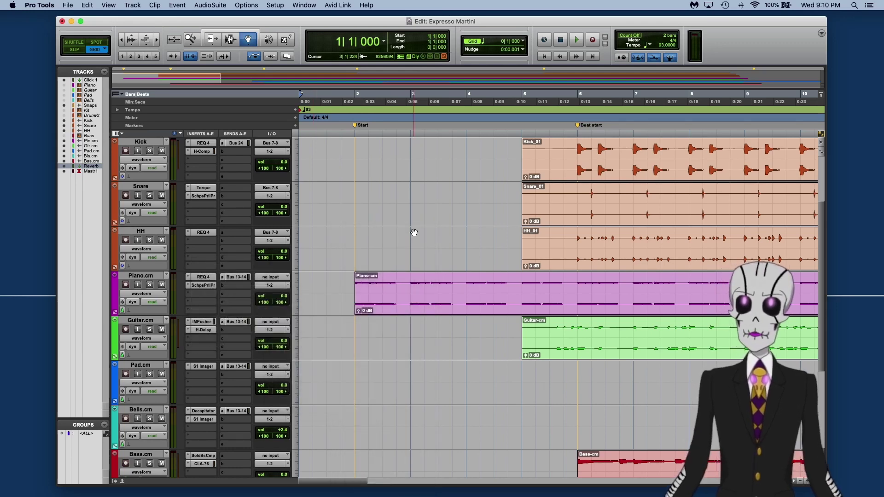
{"action": "left_click_drag", "start_coordinate": [500, 235], "coordinate": [545, 202]}
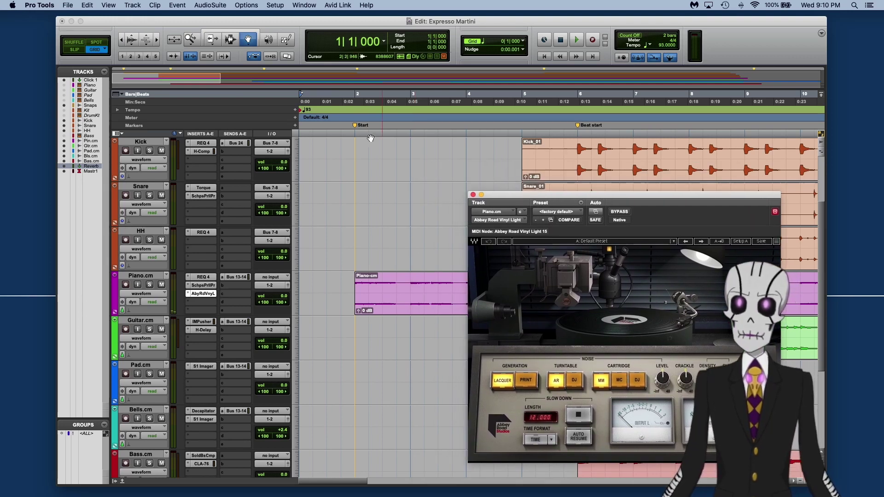
Step: Play the piano intro from bar 2 briefly to hear the Abbey Road Vinyl Light effect, and stop playback
{"action": "left_click", "coordinate": [355, 111]}
{"action": "key", "text": "space"}
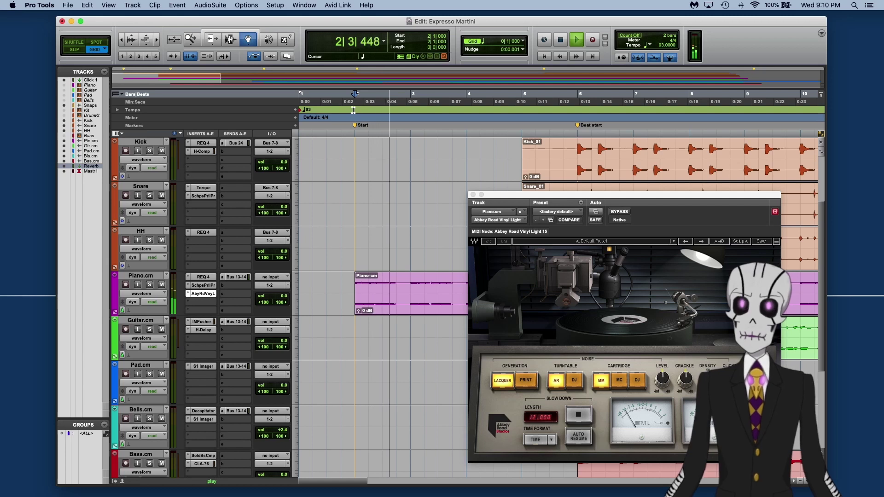
{"action": "key", "text": "space"}
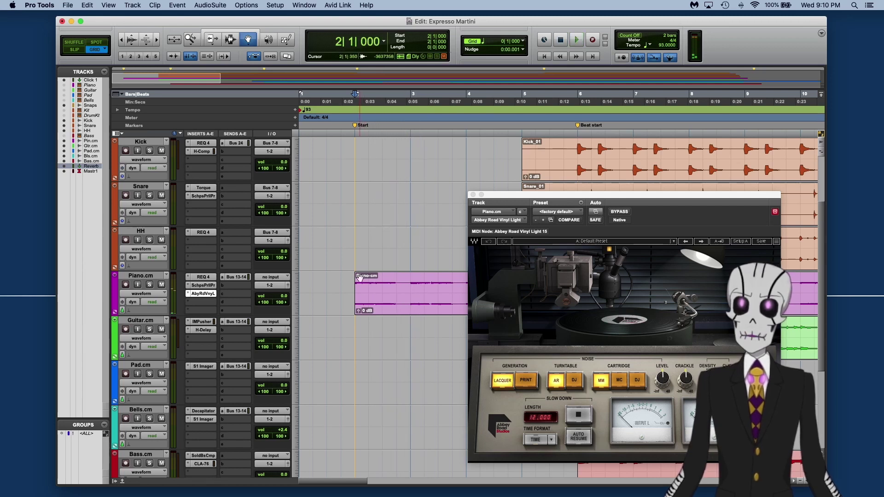
Step: Show an automation lane under Piano.cm and enable automation of Abbey Road Vinyl Light's Stop/Play parameter
{"action": "left_click", "coordinate": [116, 314]}
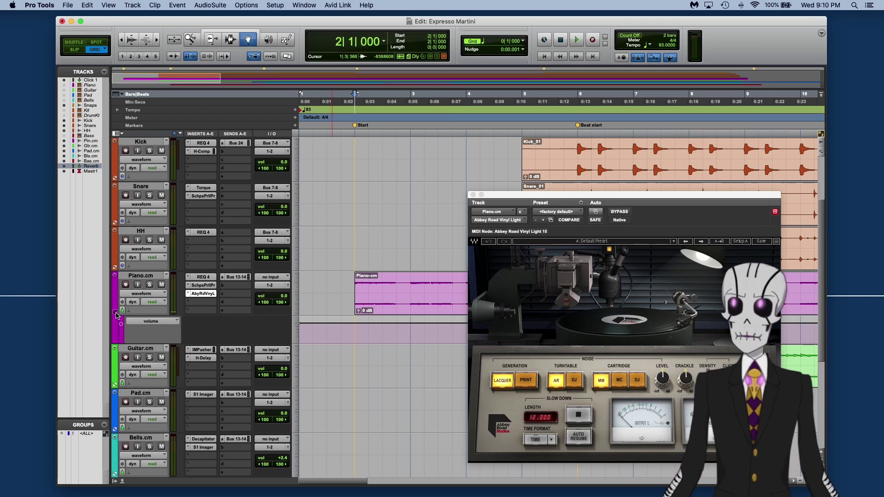
{"action": "right_click", "coordinate": [203, 296]}
{"action": "left_click", "coordinate": [210, 345]}
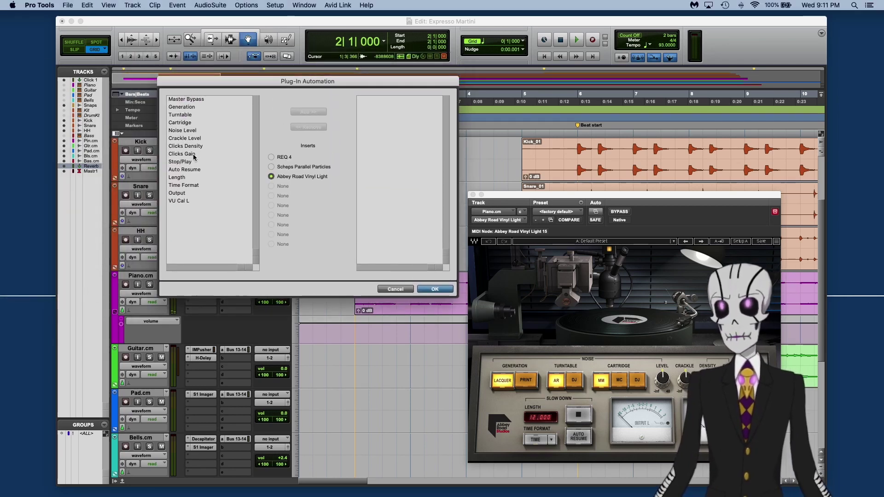
{"action": "left_click", "coordinate": [191, 162]}
{"action": "left_click", "coordinate": [308, 111]}
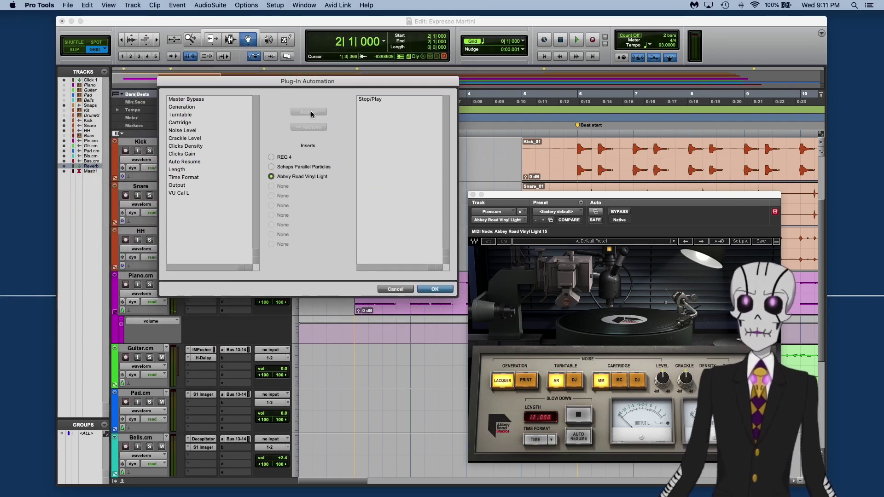
{"action": "left_click", "coordinate": [435, 289]}
Step: Switch Piano.cm's automation lane from volume to Abbey Road Vinyl Light's Stop/Play parameter
{"action": "left_click", "coordinate": [166, 321]}
{"action": "mouse_move", "coordinate": [156, 357]}
{"action": "left_click", "coordinate": [282, 356]}
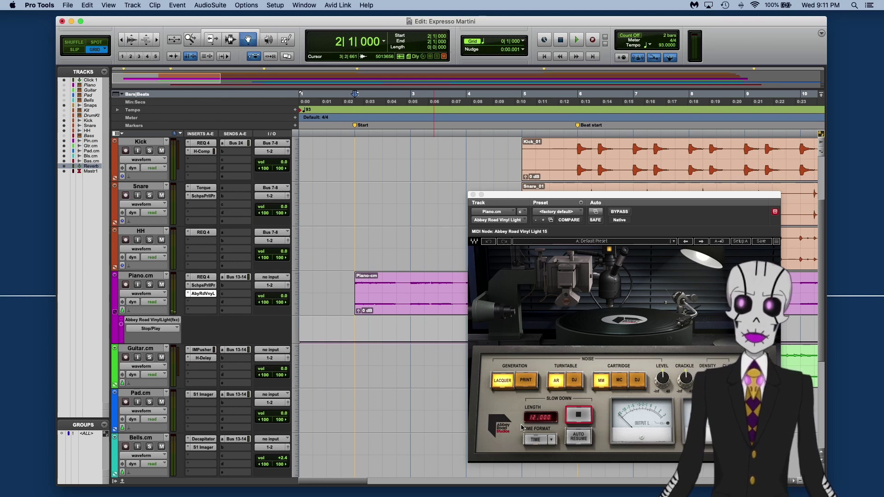
Step: Set Abbey Road Vinyl Light's Slow Down length to 2 and play the piano intro from bar 2
{"action": "left_click", "coordinate": [545, 421]}
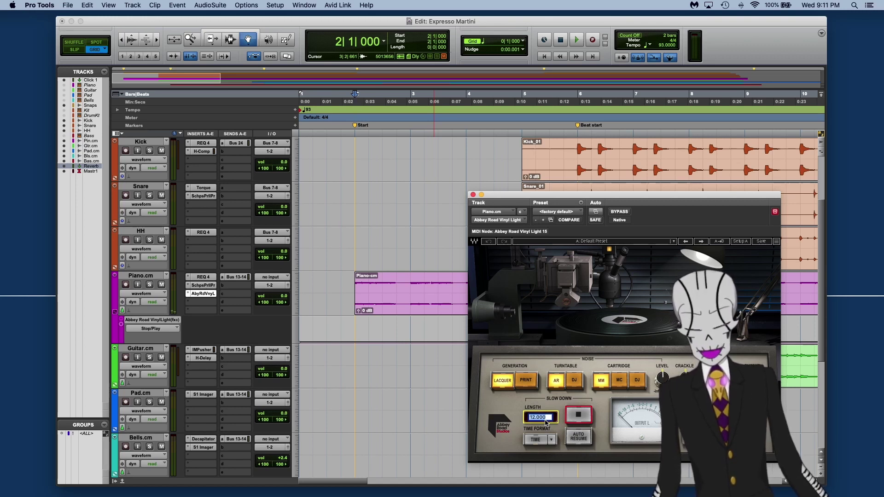
{"action": "type", "text": "2"}
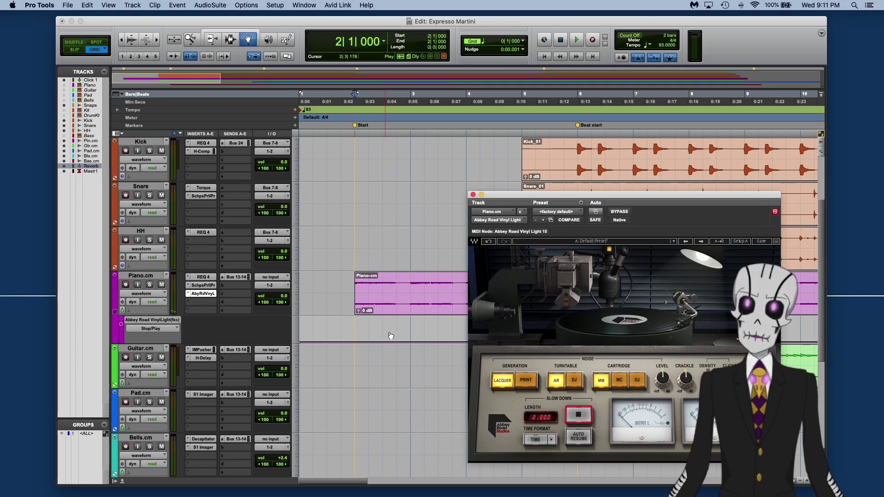
{"action": "left_click", "coordinate": [358, 169]}
{"action": "key", "text": "space"}
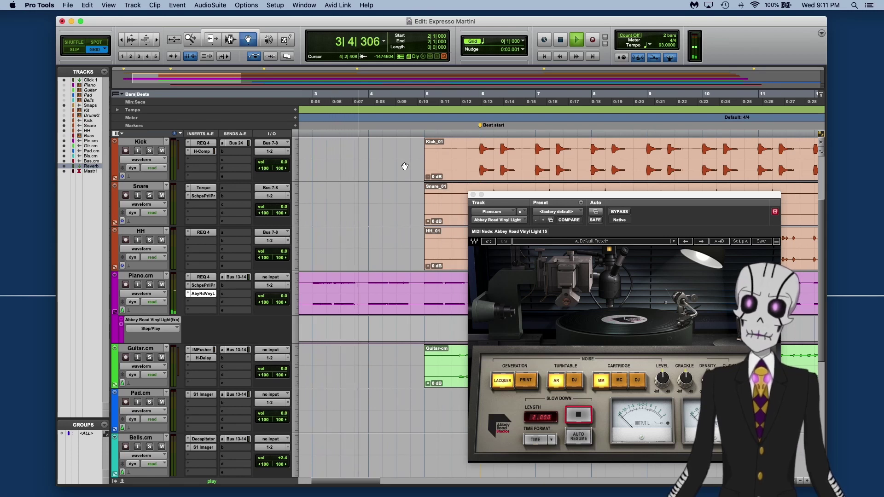
{"action": "key", "text": "space"}
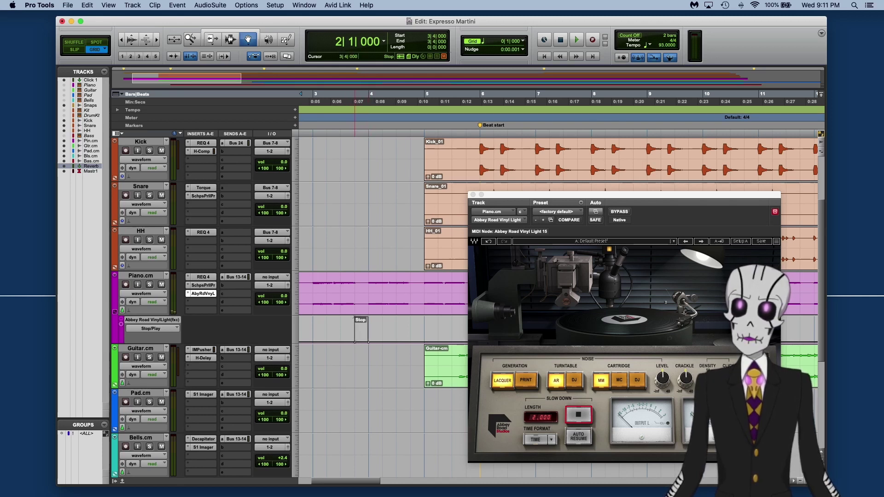
Step: Add a second vinyl stop to Piano.cm's Stop/Play automation from bar 5 beat 4 to the start of bar 6
{"action": "scroll", "coordinate": [355, 315], "scroll_direction": "right", "scroll_amount": 3}
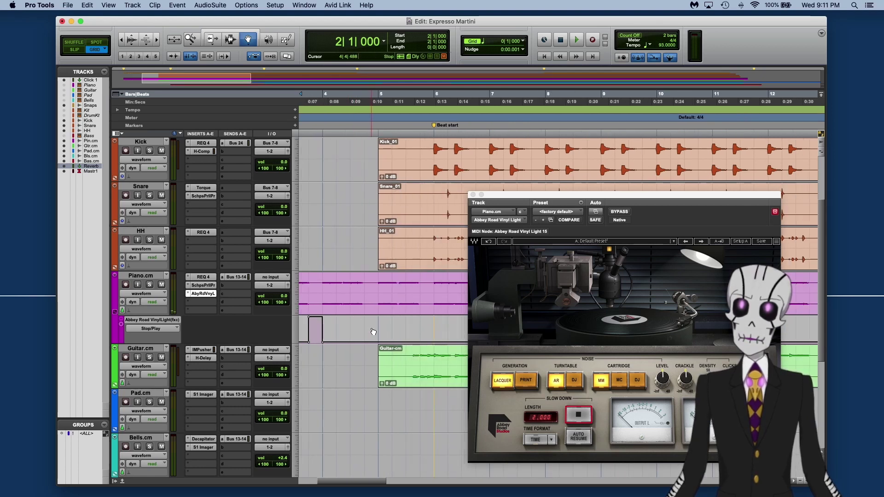
{"action": "scroll", "coordinate": [373, 332], "scroll_direction": "right", "scroll_amount": 3}
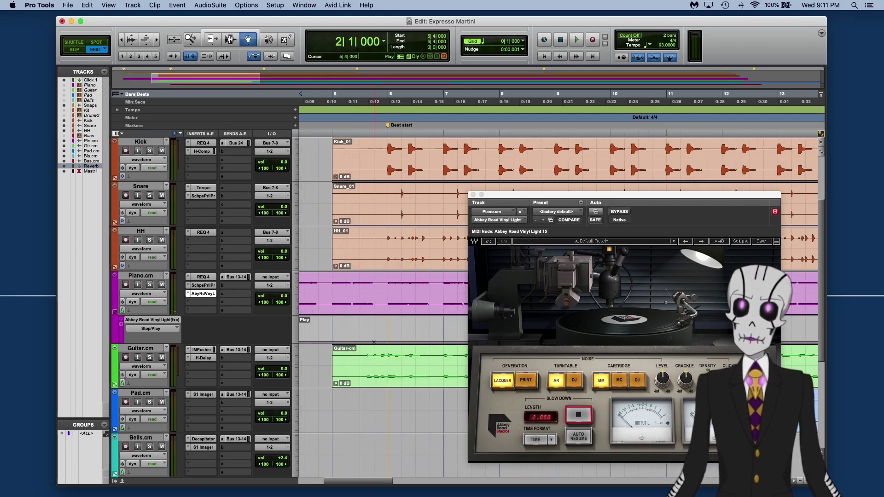
{"action": "left_click_drag", "start_coordinate": [374, 342], "coordinate": [376, 319]}
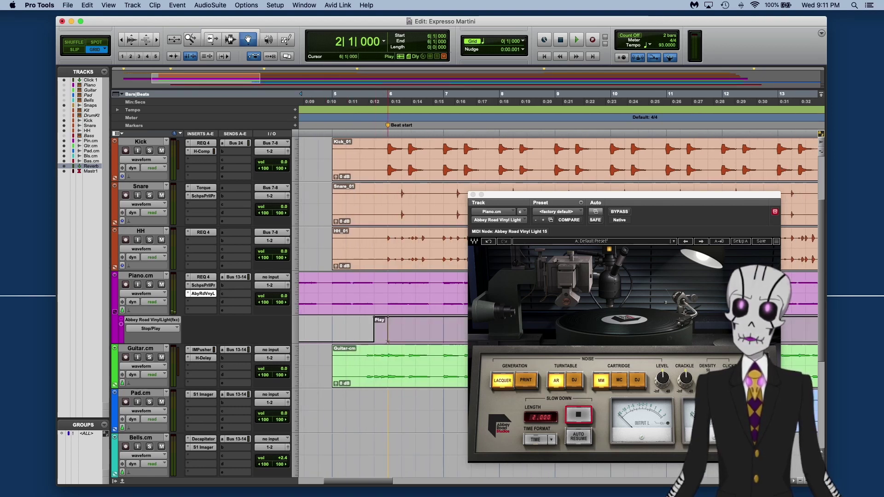
{"action": "left_click", "coordinate": [388, 342]}
Step: Play the intro from bar 1 beat 4 and again from bar 3 to hear both automated vinyl stops
{"action": "scroll", "coordinate": [341, 325], "scroll_direction": "left", "scroll_amount": 10}
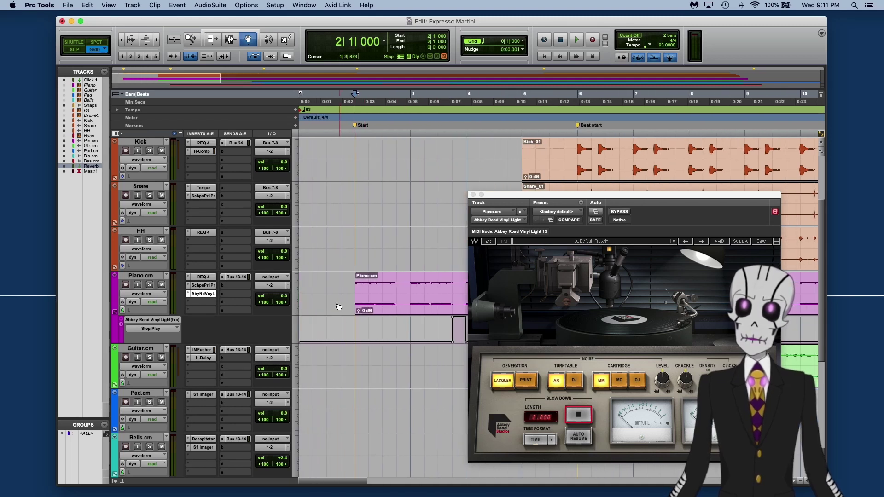
{"action": "left_click", "coordinate": [334, 122]}
{"action": "key", "text": "space"}
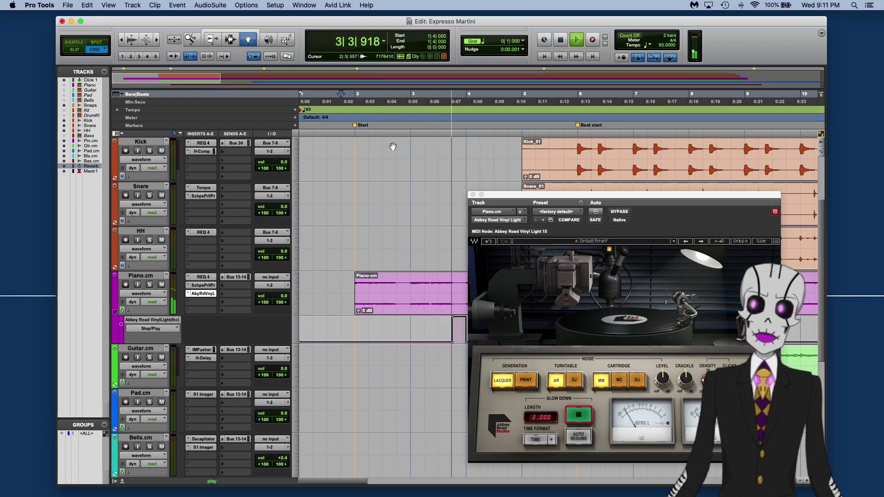
{"action": "key", "text": "space"}
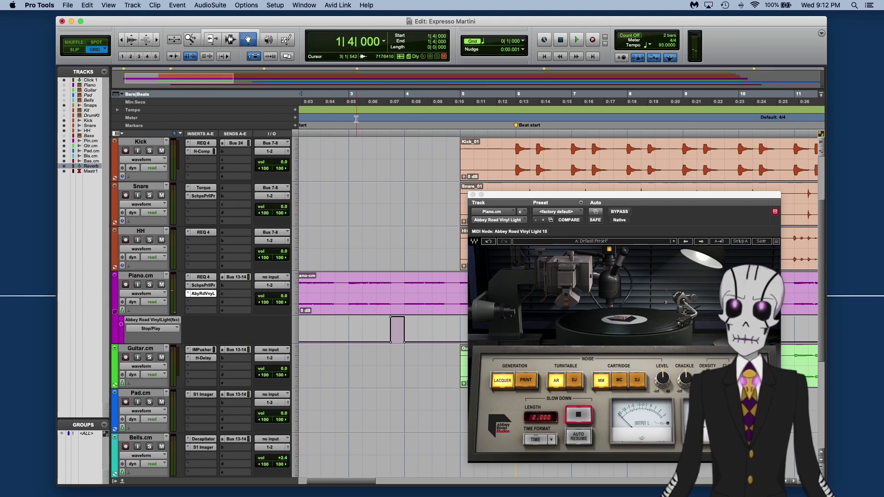
{"action": "key", "text": "space"}
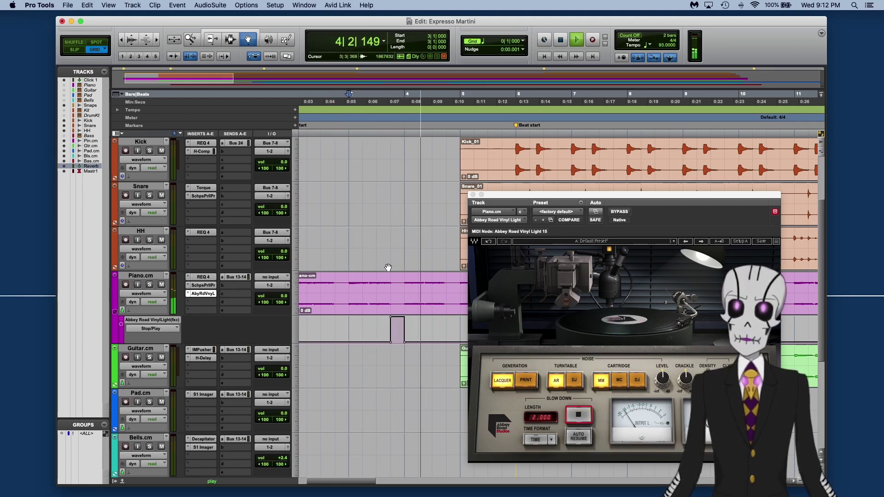
{"action": "scroll", "coordinate": [387, 268], "scroll_direction": "right", "scroll_amount": 5}
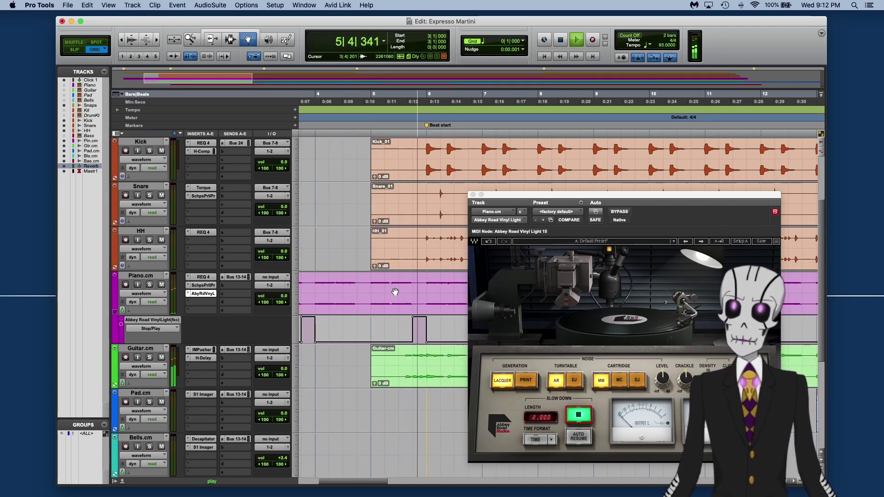
{"action": "scroll", "coordinate": [395, 292], "scroll_direction": "left", "scroll_amount": 3}
{"action": "key", "text": "space"}
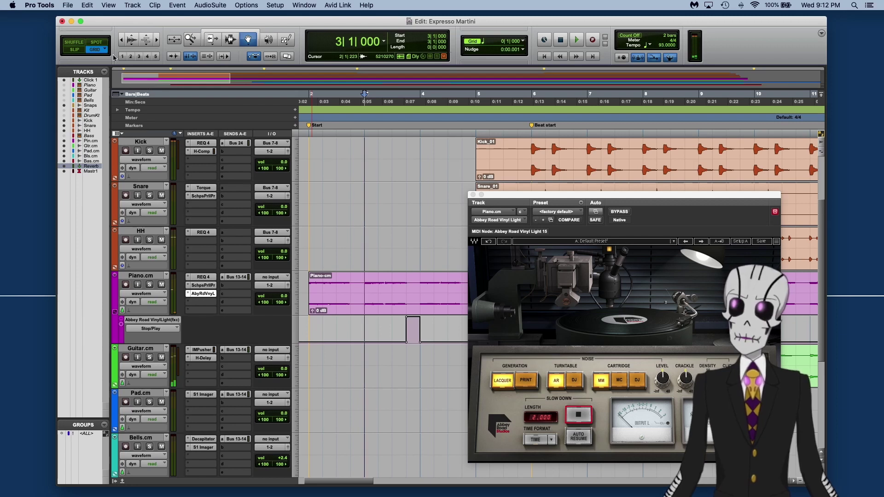
Step: Switch to Slip mode, move the first stop's start slightly ahead of bar 3 beat 4, and play the intro
{"action": "left_click", "coordinate": [77, 50]}
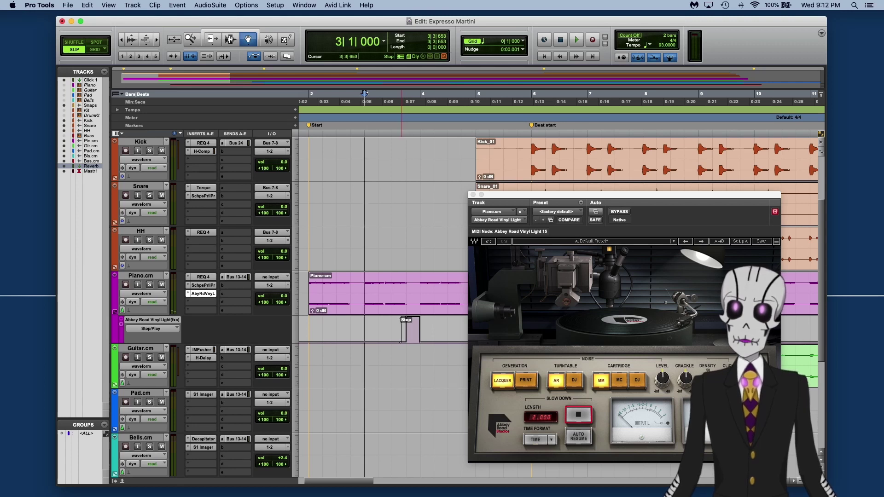
{"action": "left_click", "coordinate": [300, 103]}
{"action": "key", "text": "space"}
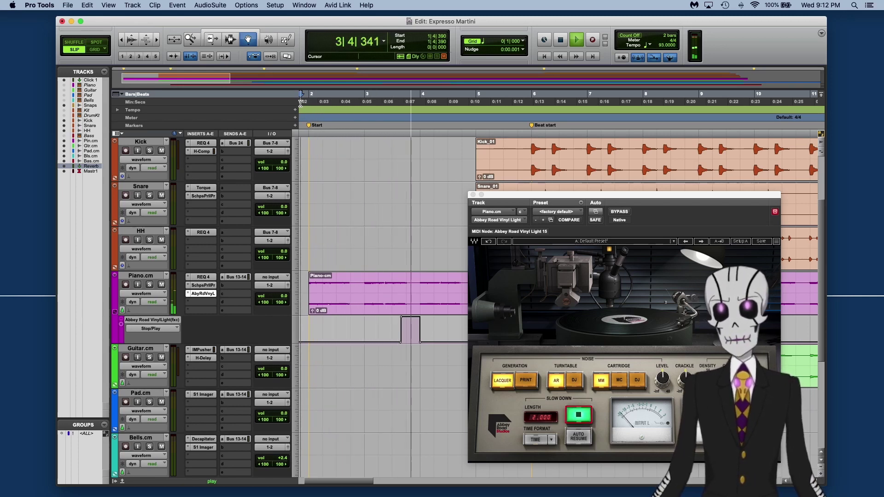
{"action": "key", "text": "space"}
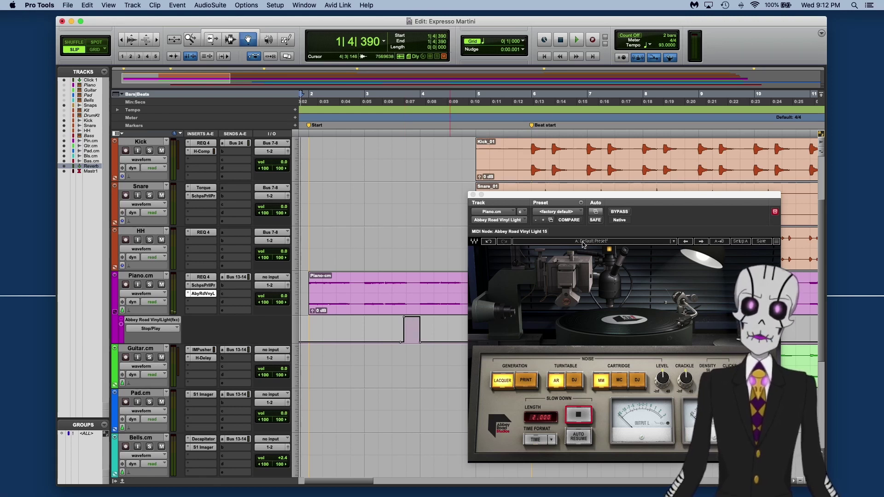
Step: Close the Abbey Road Vinyl Light window and fine-tune where the first stop begins in the automation lane
{"action": "left_click", "coordinate": [473, 195]}
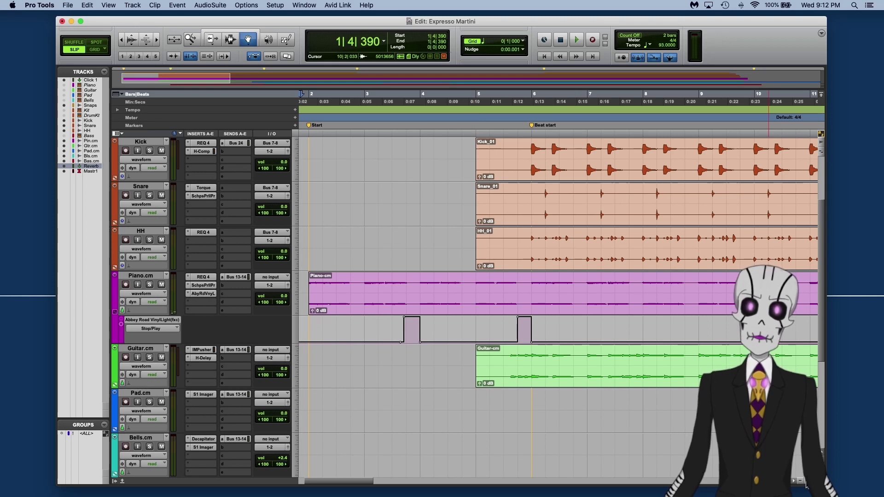
{"action": "left_click", "coordinate": [805, 483]}
{"action": "scroll", "coordinate": [565, 334], "scroll_direction": "right", "scroll_amount": 3}
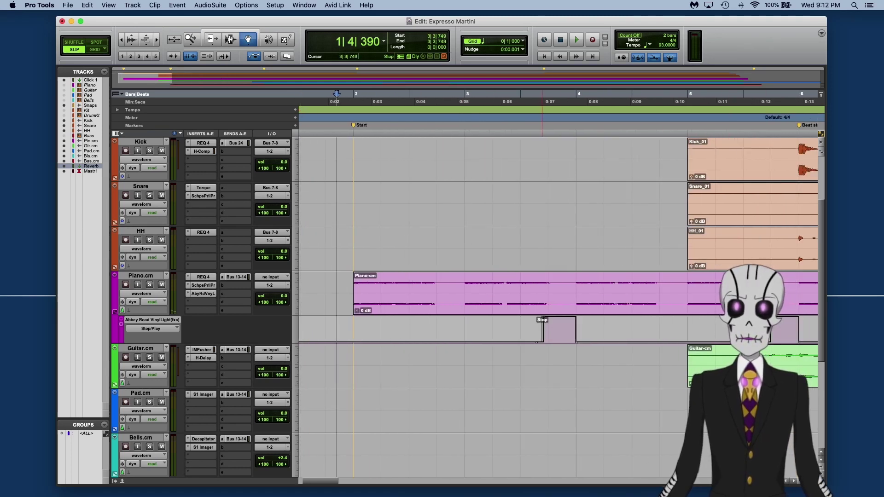
Step: Play the intro from before bar 2 and shift the second stop's start slightly ahead of bar 5 beat 4
{"action": "key", "text": "space"}
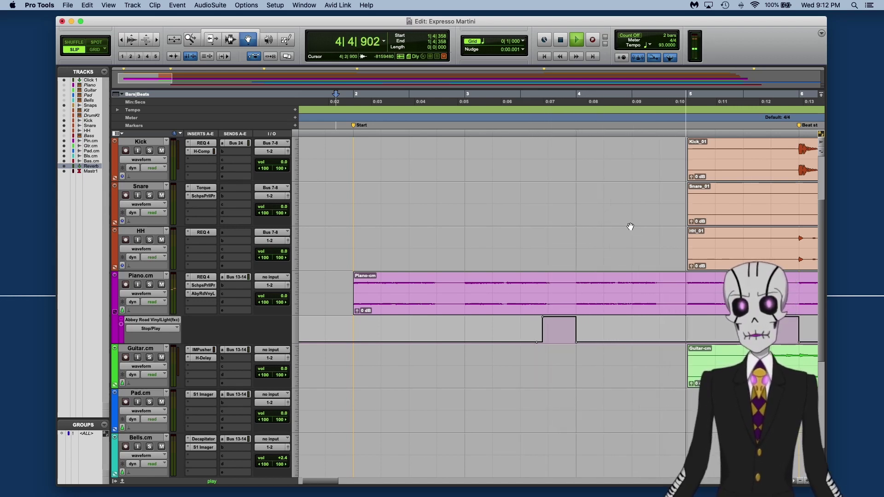
{"action": "scroll", "coordinate": [630, 226], "scroll_direction": "right", "scroll_amount": 5}
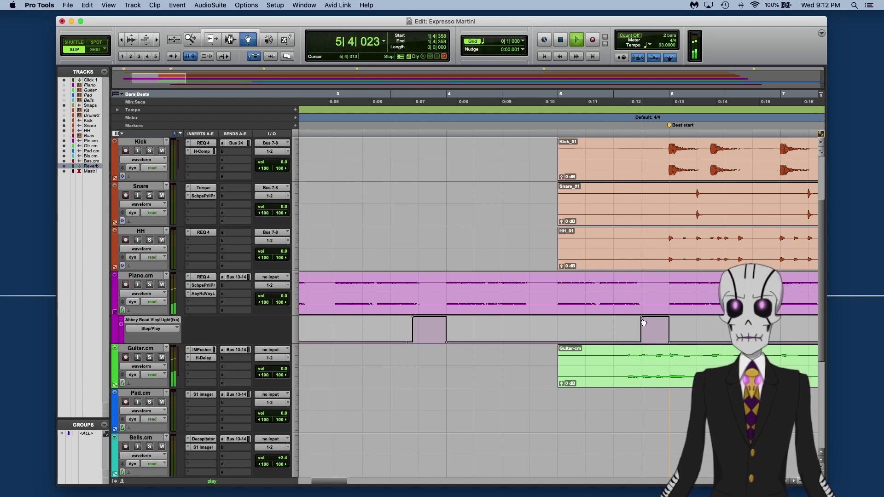
{"action": "key", "text": "space"}
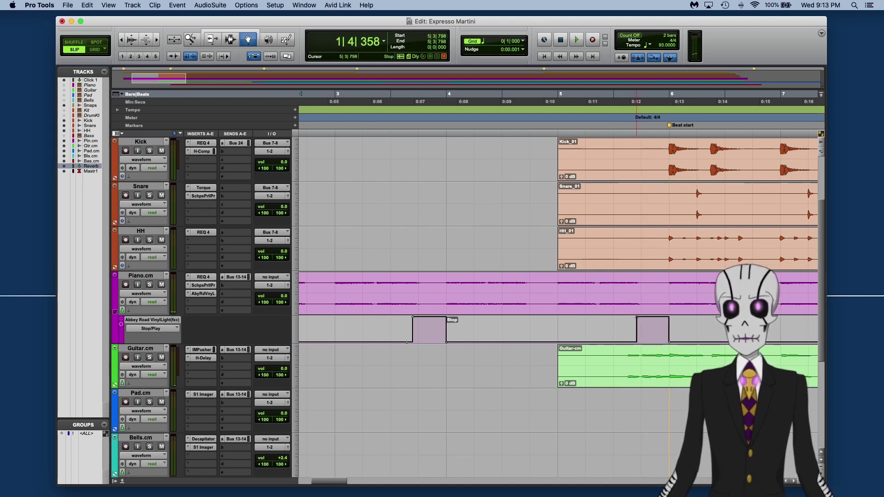
Step: Play from the Start marker into bar 9 to check the stops against the entering beat
{"action": "scroll", "coordinate": [545, 295], "scroll_direction": "left", "scroll_amount": 6}
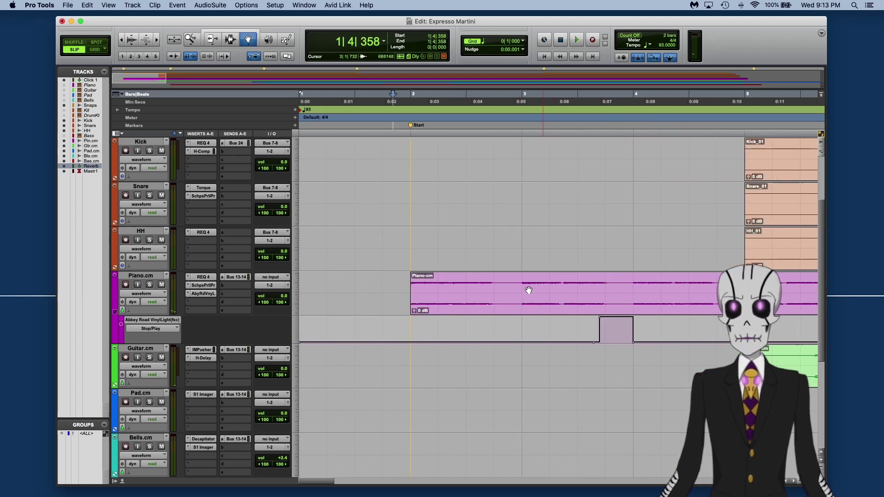
{"action": "left_click", "coordinate": [410, 128]}
{"action": "key", "text": "space"}
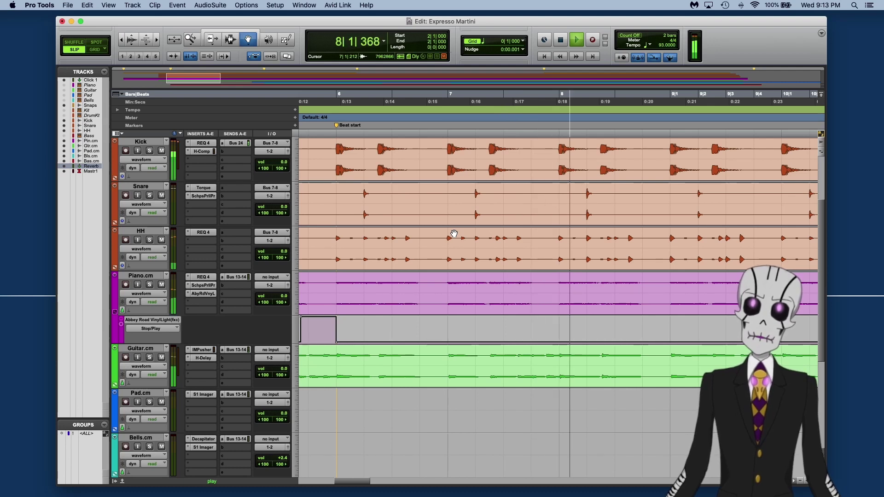
{"action": "scroll", "coordinate": [619, 284], "scroll_direction": "down", "scroll_amount": 1}
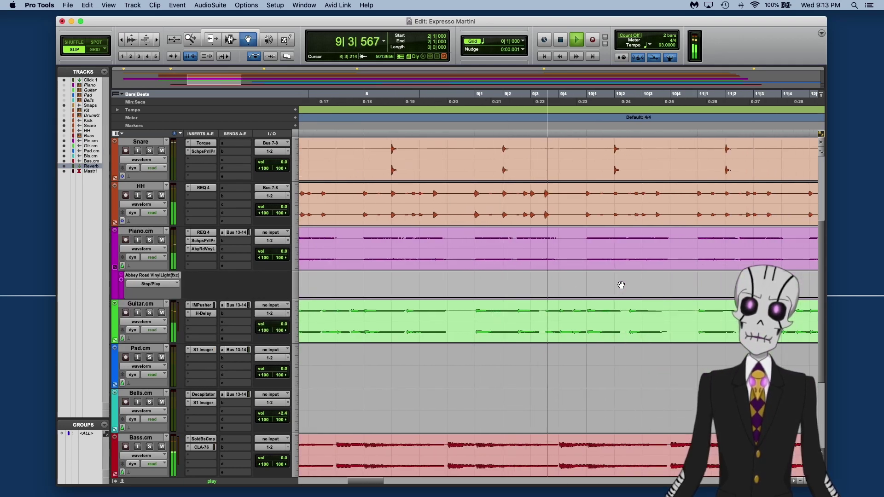
{"action": "key", "text": "space"}
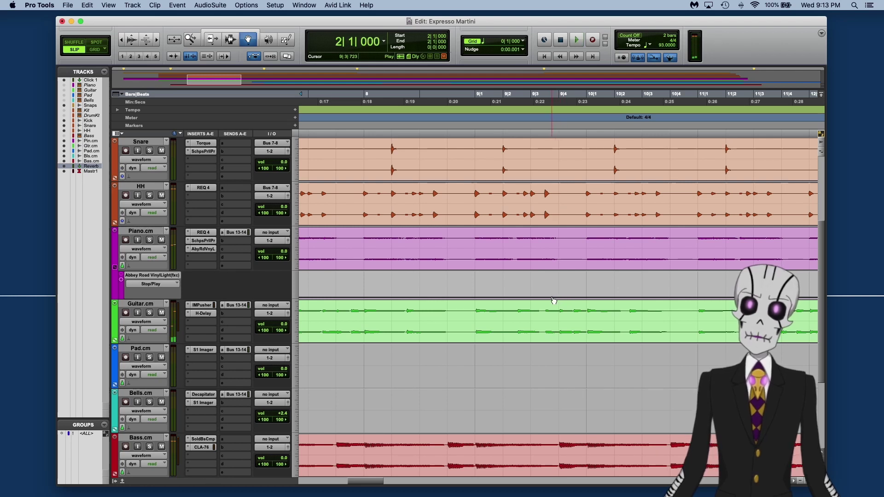
Step: Add a third vinyl stop to the Stop/Play automation from late in bar 9 to just before bar 10, and play it from bar 8
{"action": "left_click_drag", "start_coordinate": [573, 297], "coordinate": [572, 273]}
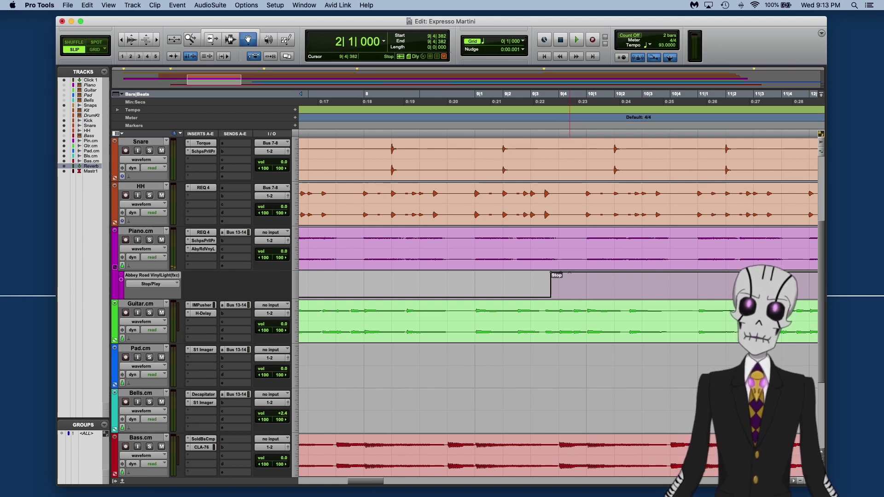
{"action": "left_click", "coordinate": [586, 297]}
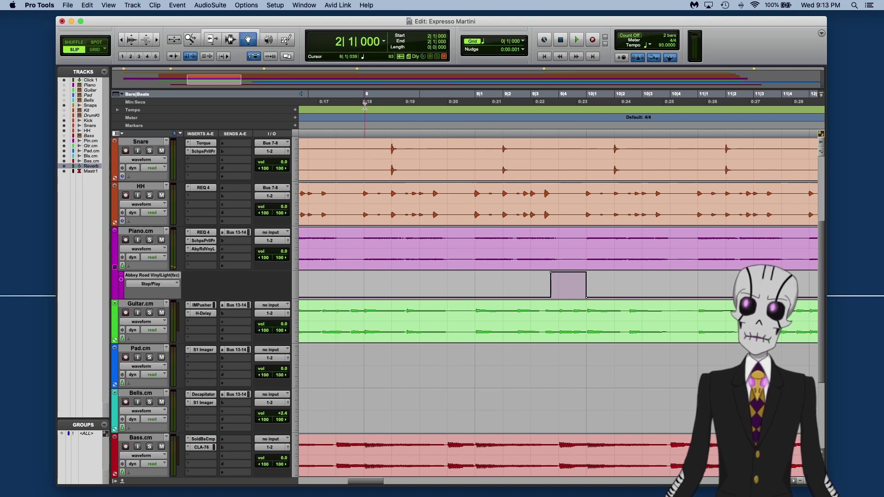
{"action": "left_click", "coordinate": [365, 106]}
{"action": "key", "text": "space"}
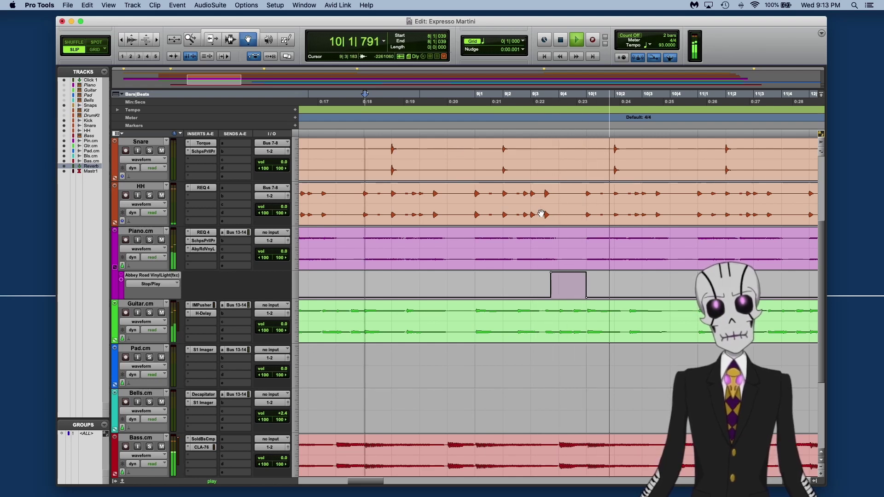
{"action": "key", "text": "space"}
Step: Play the B section from just before bar 22 into bar 25, listening to the piano for stop positions
{"action": "scroll", "coordinate": [637, 250], "scroll_direction": "right", "scroll_amount": 10}
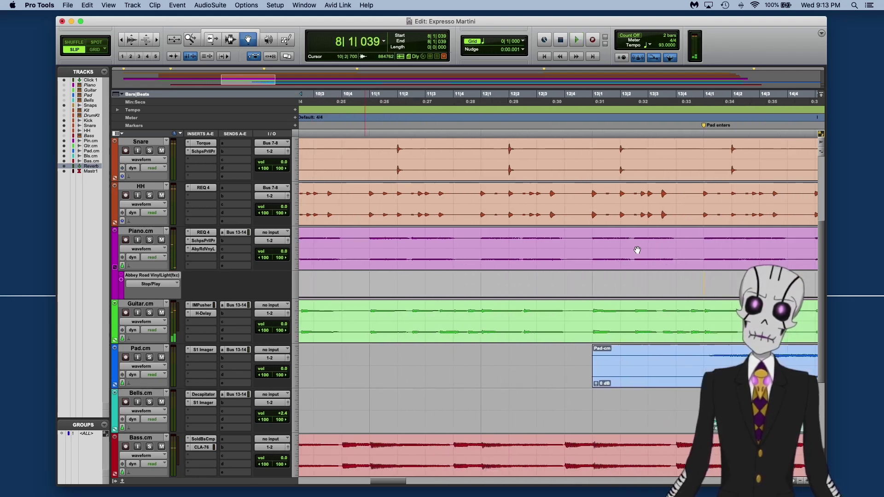
{"action": "scroll", "coordinate": [637, 249], "scroll_direction": "right", "scroll_amount": 15}
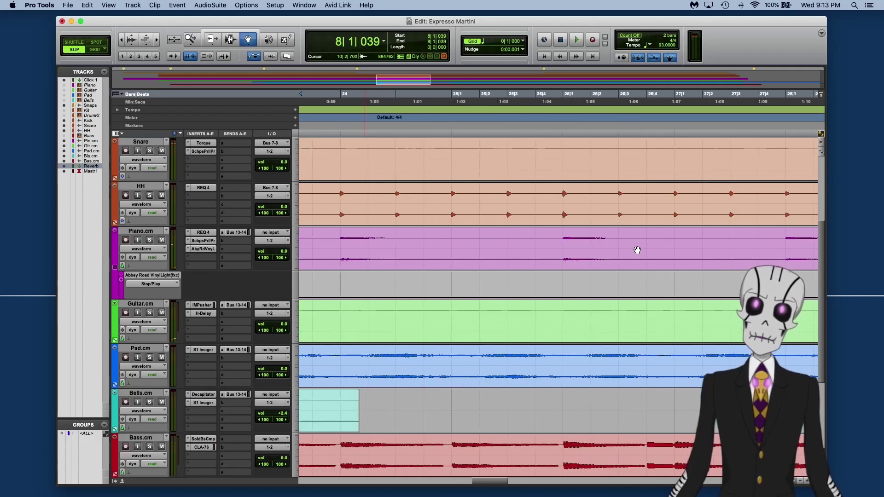
{"action": "scroll", "coordinate": [514, 216], "scroll_direction": "left", "scroll_amount": 3}
{"action": "left_click", "coordinate": [370, 115]}
{"action": "key", "text": "space"}
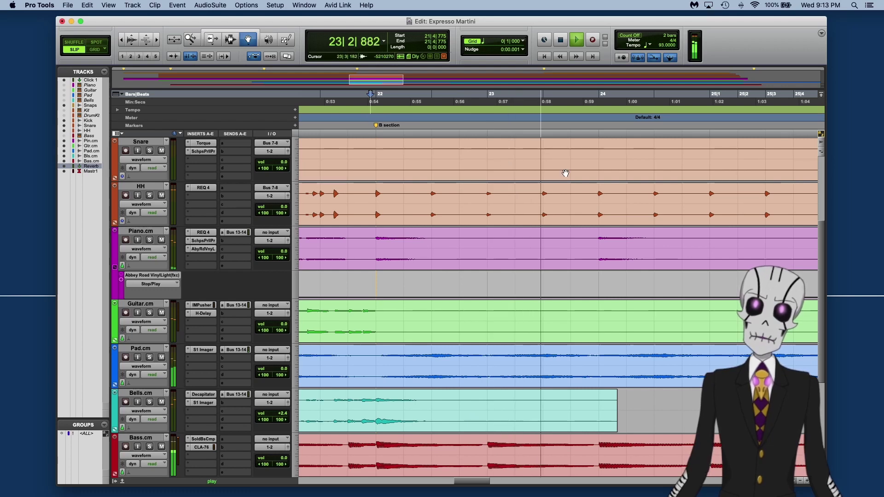
{"action": "scroll", "coordinate": [565, 173], "scroll_direction": "right", "scroll_amount": 2}
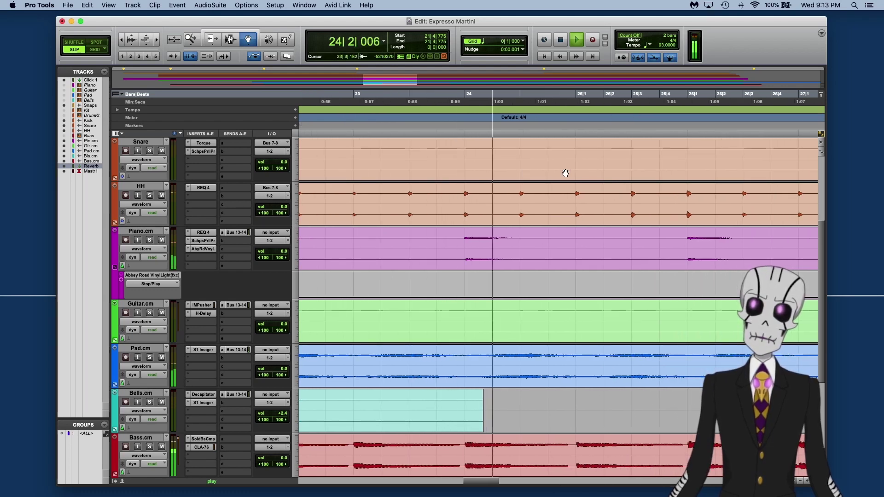
{"action": "scroll", "coordinate": [565, 173], "scroll_direction": "right", "scroll_amount": 3}
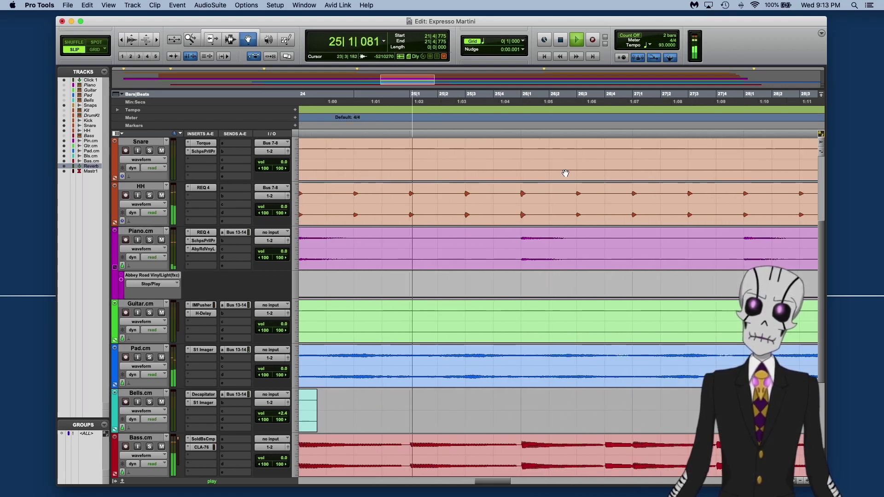
{"action": "key", "text": "space"}
Step: Play the transition into marker A from just before bar 37, listening for a place to stop the piano
{"action": "scroll", "coordinate": [565, 173], "scroll_direction": "right", "scroll_amount": 10}
{"action": "scroll", "coordinate": [566, 173], "scroll_direction": "right", "scroll_amount": 8}
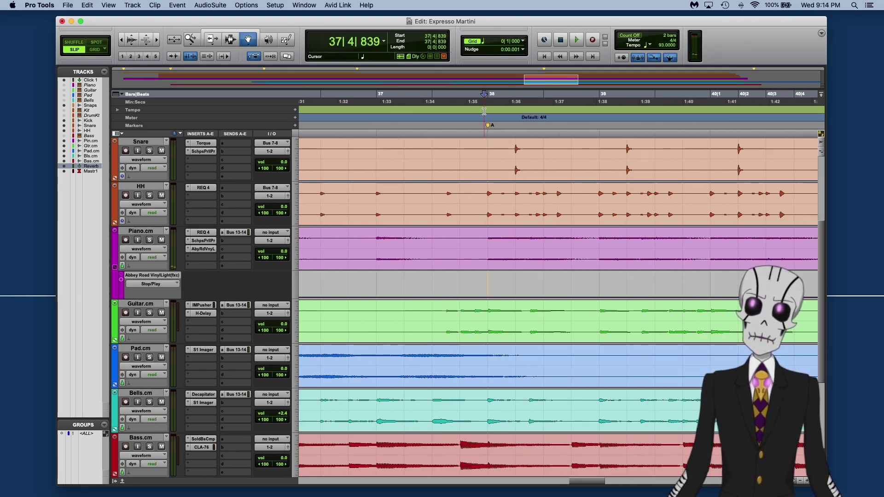
{"action": "key", "text": "space"}
{"action": "key", "text": "space"}
{"action": "left_click", "coordinate": [375, 109]}
{"action": "key", "text": "space"}
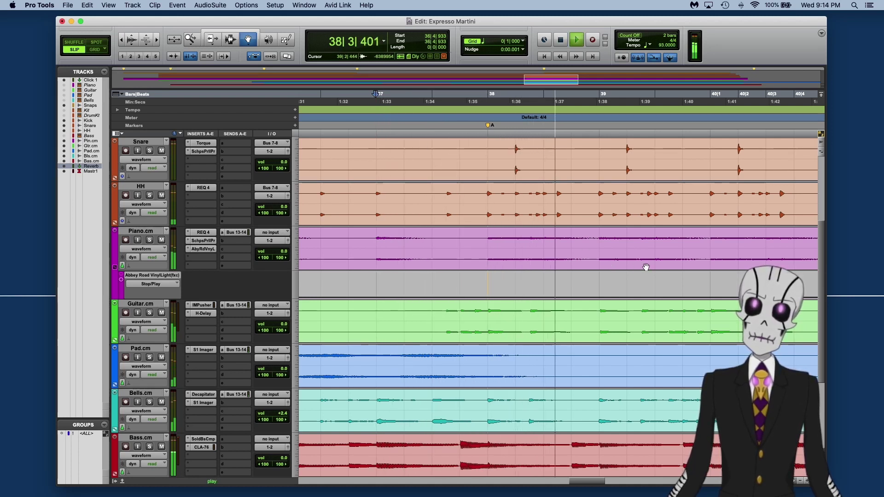
{"action": "key", "text": "space"}
Step: Play the section after marker A from bar 44 beat 4 into bar 46, listening to the piano for a stop position
{"action": "scroll", "coordinate": [646, 267], "scroll_direction": "right", "scroll_amount": 5}
{"action": "scroll", "coordinate": [646, 267], "scroll_direction": "down", "scroll_amount": 2}
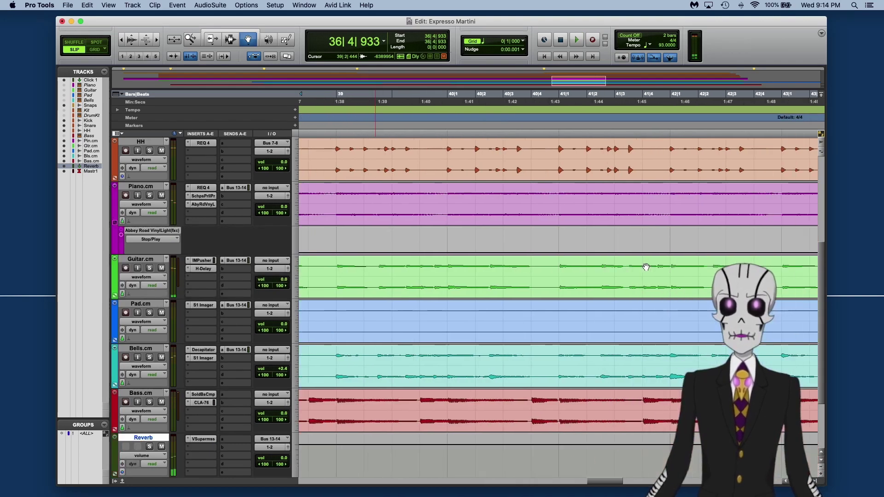
{"action": "scroll", "coordinate": [645, 267], "scroll_direction": "up", "scroll_amount": 2}
{"action": "scroll", "coordinate": [646, 267], "scroll_direction": "right", "scroll_amount": 5}
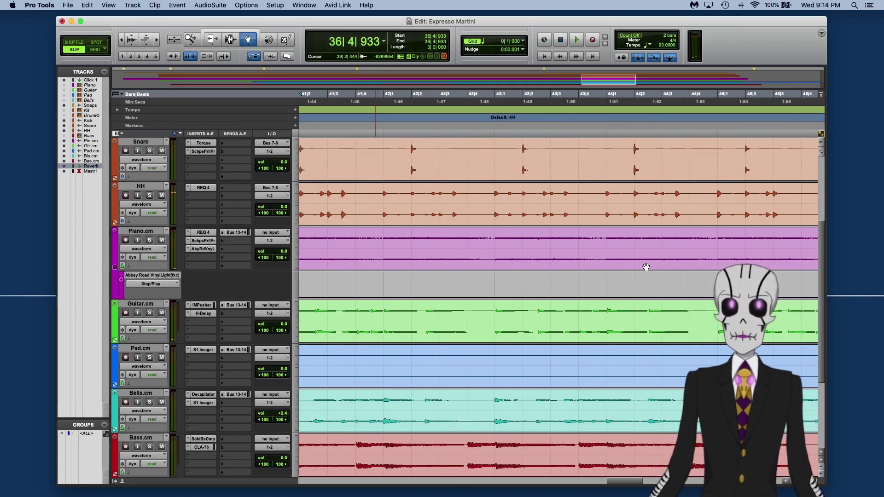
{"action": "scroll", "coordinate": [645, 267], "scroll_direction": "up", "scroll_amount": 2}
{"action": "scroll", "coordinate": [646, 267], "scroll_direction": "right", "scroll_amount": 3}
{"action": "left_click", "coordinate": [566, 127]}
{"action": "key", "text": "space"}
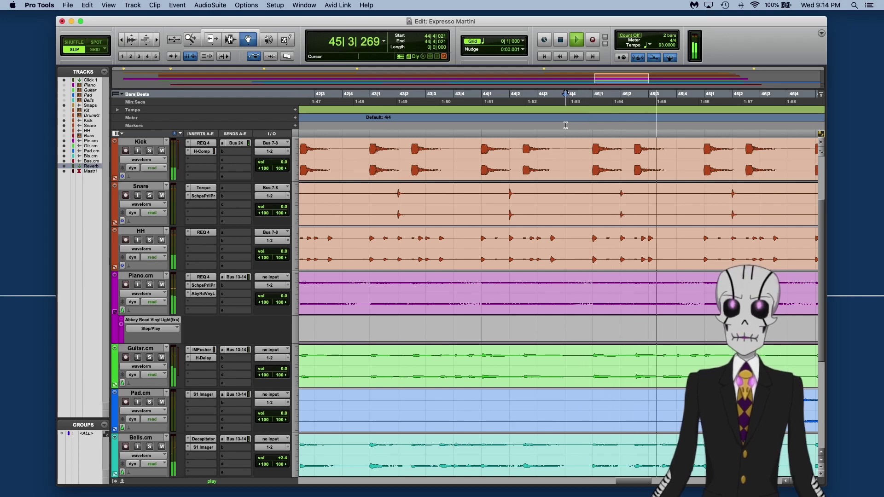
{"action": "scroll", "coordinate": [641, 257], "scroll_direction": "down", "scroll_amount": 2}
{"action": "scroll", "coordinate": [641, 257], "scroll_direction": "right", "scroll_amount": 3}
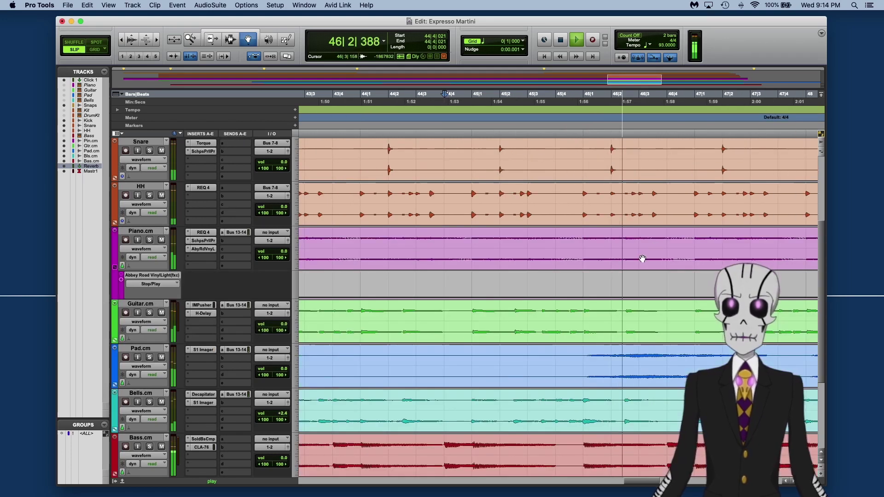
{"action": "key", "text": "space"}
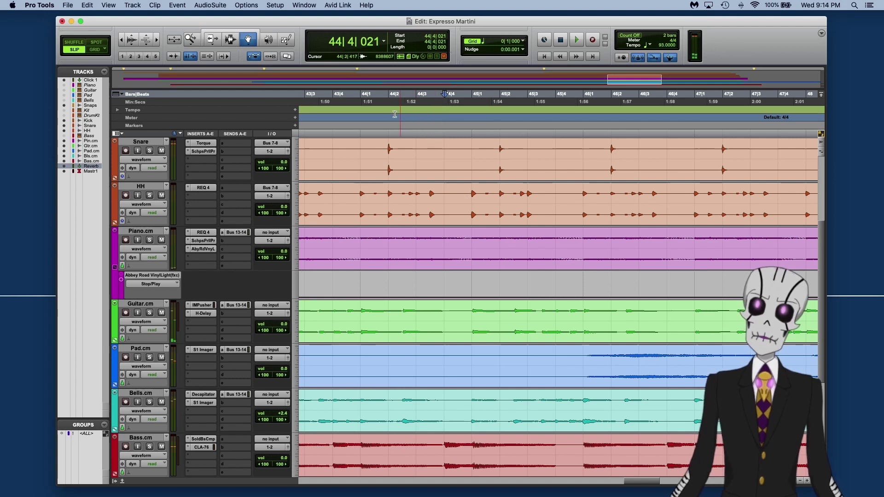
Step: Add a vinyl stop to the piano's Stop/Play automation from just before beat 3 of bar 45 to bar 46, checking it by playing from bar 44
{"action": "left_click", "coordinate": [422, 108]}
{"action": "key", "text": "space"}
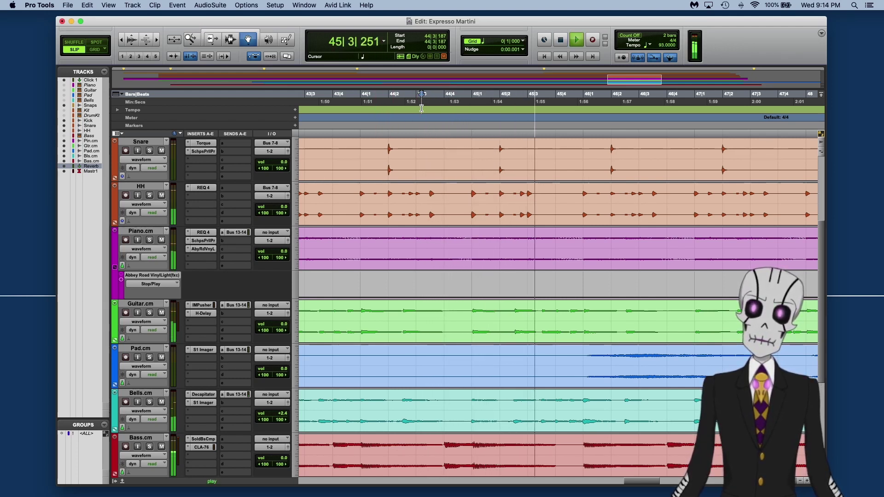
{"action": "key", "text": "space"}
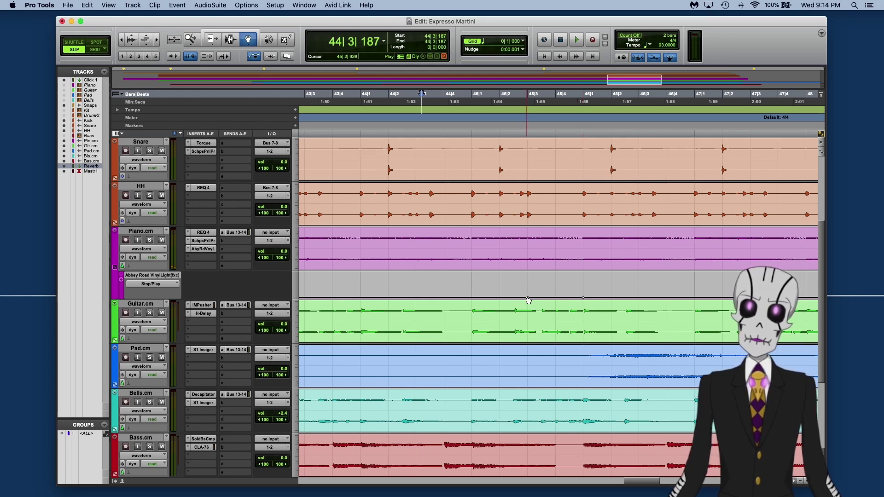
{"action": "left_click", "coordinate": [528, 273]}
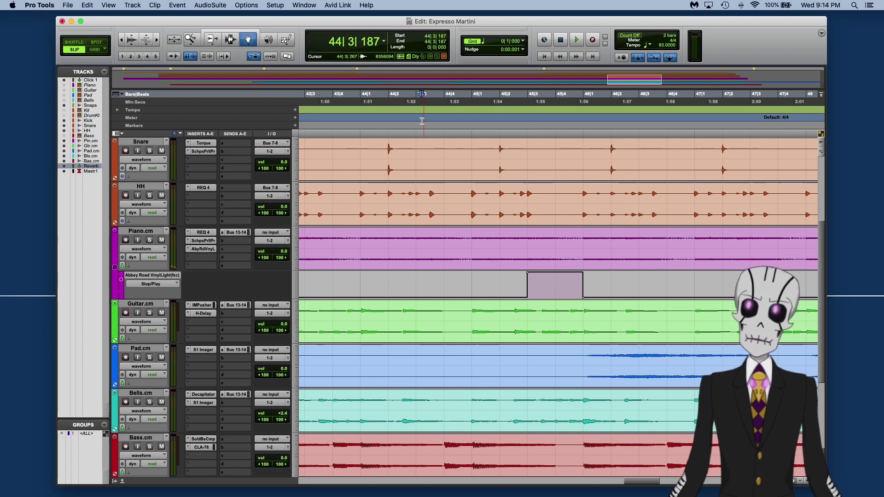
{"action": "key", "text": "space"}
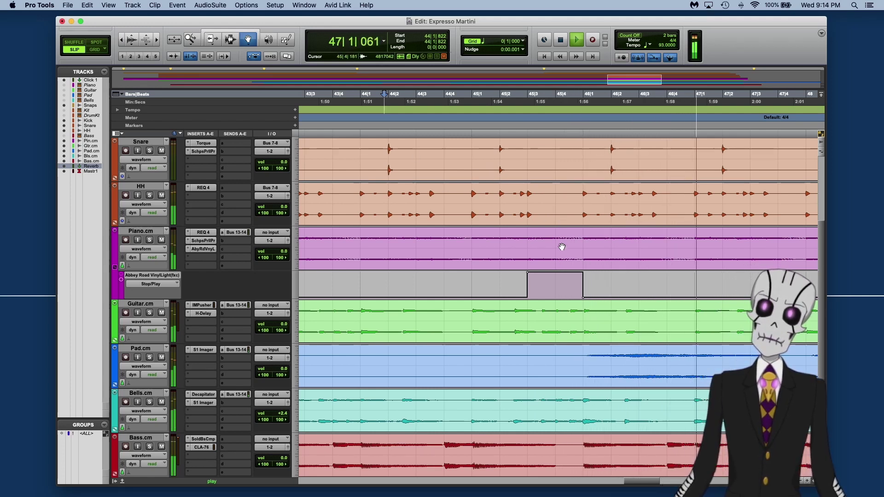
{"action": "key", "text": "space"}
Step: Play from bar 45 to the ending and add a final piano stop from just before beat 3 of bar 53 onward
{"action": "key", "text": "space"}
{"action": "left_click", "coordinate": [487, 118]}
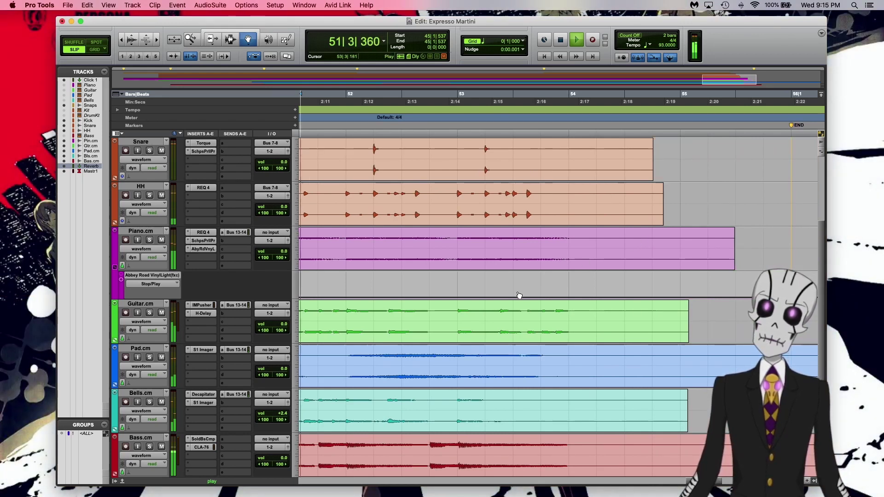
{"action": "left_click", "coordinate": [513, 274]}
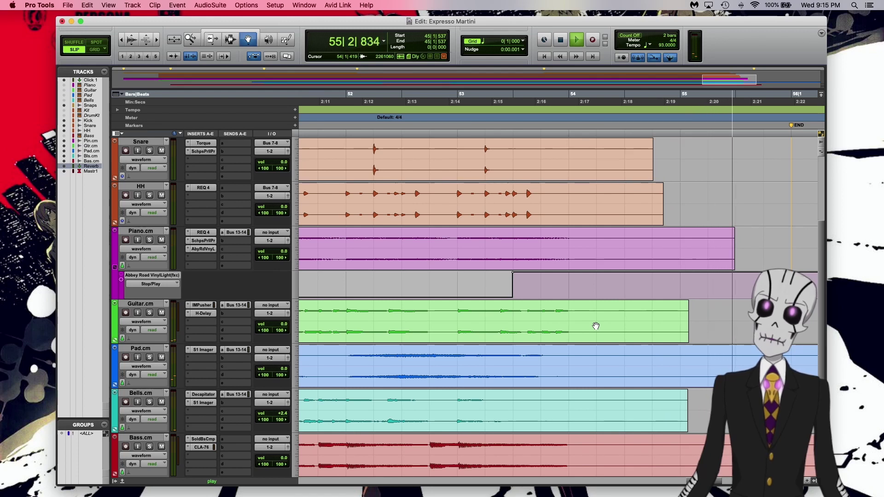
{"action": "key", "text": "space"}
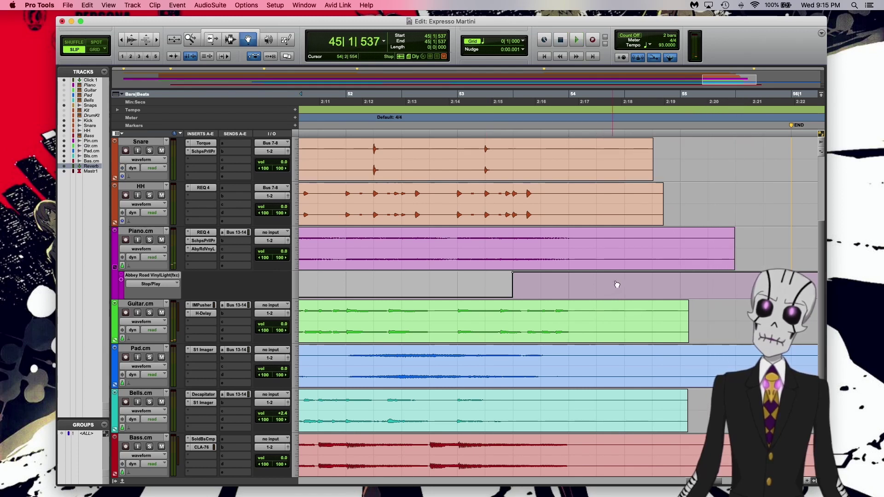
Step: Try starting the final piano stop just before beat 4 of bar 53, and play it from late in bar 52
{"action": "left_click", "coordinate": [513, 274]}
{"action": "left_click_drag", "start_coordinate": [534, 273], "coordinate": [542, 273]}
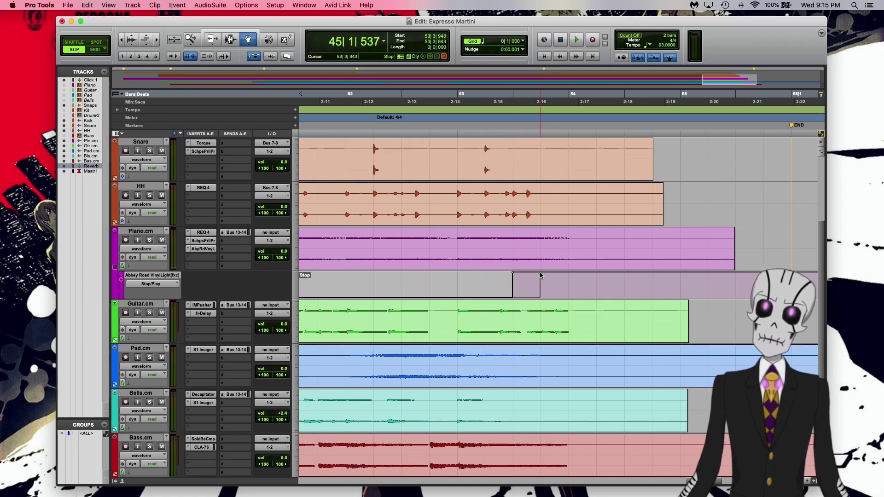
{"action": "left_click", "coordinate": [444, 113]}
{"action": "key", "text": "space"}
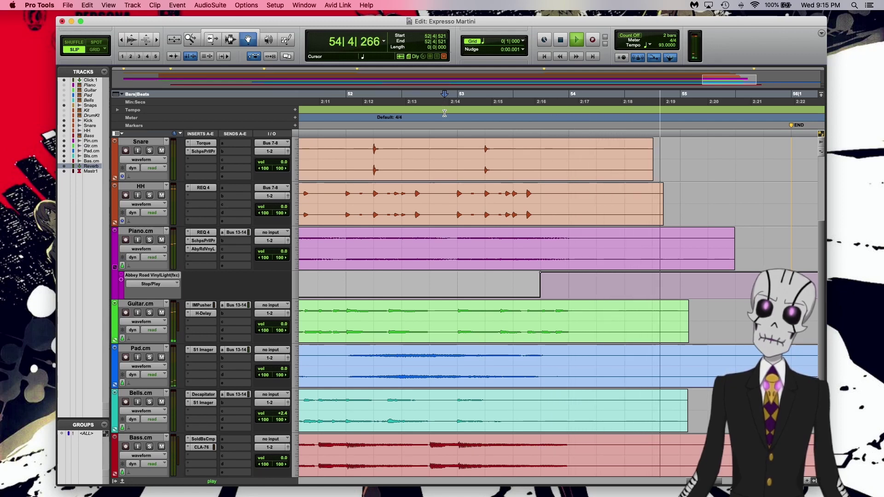
{"action": "key", "text": "space"}
Step: Move the start of the final piano stop to about halfway between beats 3 and 4 of bar 53, and play it from bar 53
{"action": "left_click_drag", "start_coordinate": [540, 273], "coordinate": [526, 273]}
{"action": "left_click", "coordinate": [467, 118]}
{"action": "key", "text": "space"}
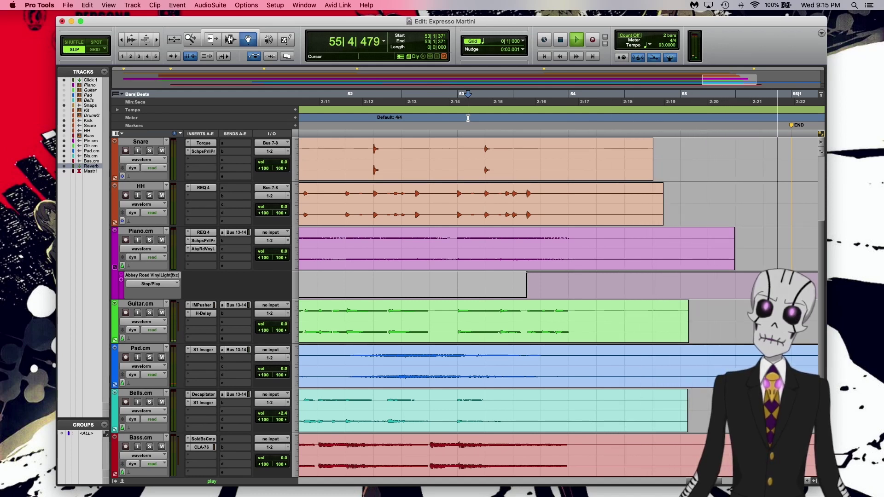
{"action": "key", "text": "space"}
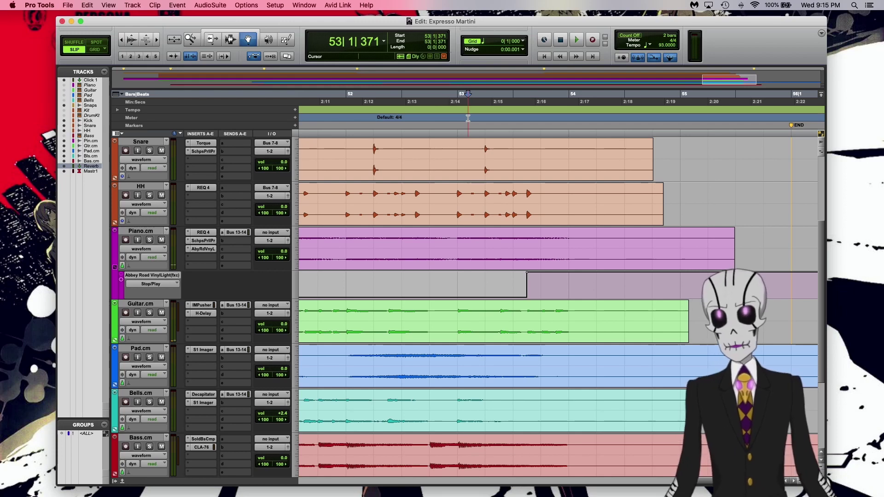
Step: Collapse the Piano.cm track's automation lane and play the song from just before the Start marker into bar 6
{"action": "left_click", "coordinate": [115, 267]}
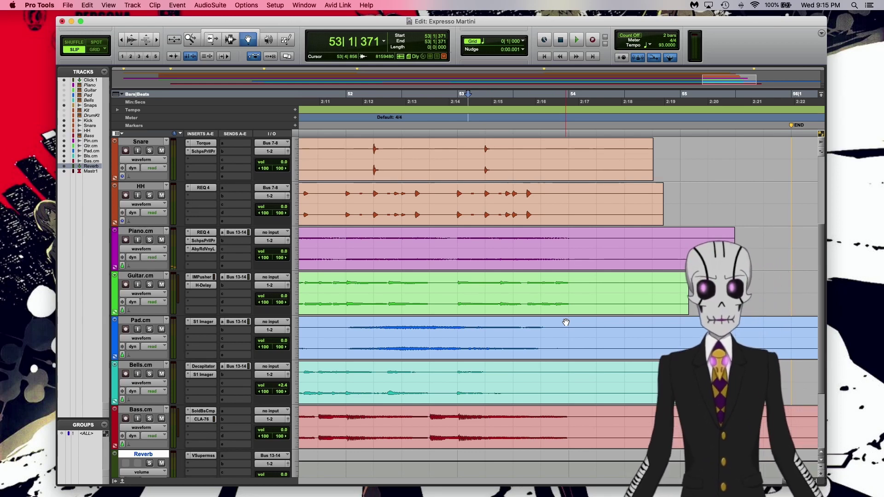
{"action": "scroll", "coordinate": [475, 311], "scroll_direction": "left", "scroll_amount": 15}
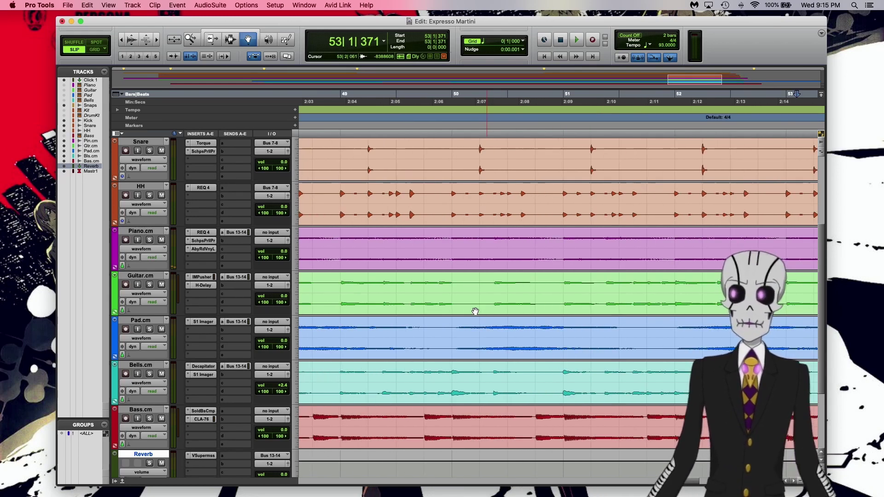
{"action": "scroll", "coordinate": [475, 311], "scroll_direction": "up", "scroll_amount": 2}
{"action": "scroll", "coordinate": [475, 311], "scroll_direction": "up", "scroll_amount": 2}
{"action": "scroll", "coordinate": [475, 311], "scroll_direction": "left", "scroll_amount": 5}
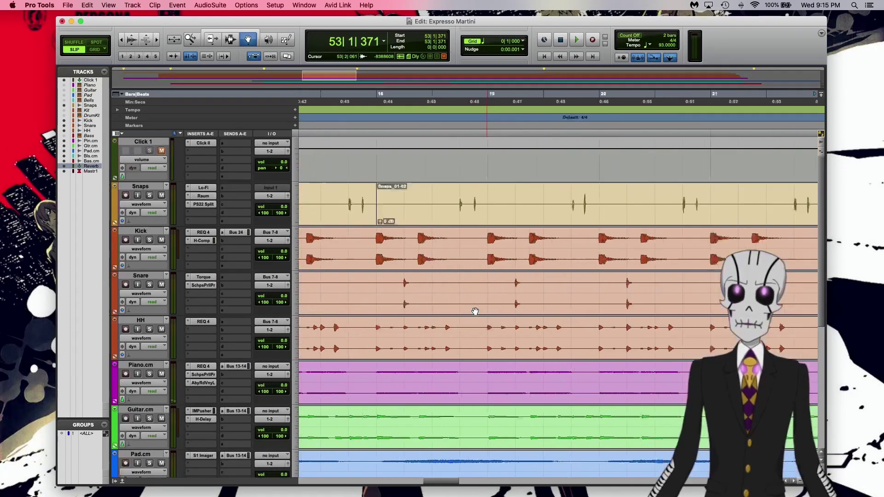
{"action": "scroll", "coordinate": [475, 311], "scroll_direction": "left", "scroll_amount": 6}
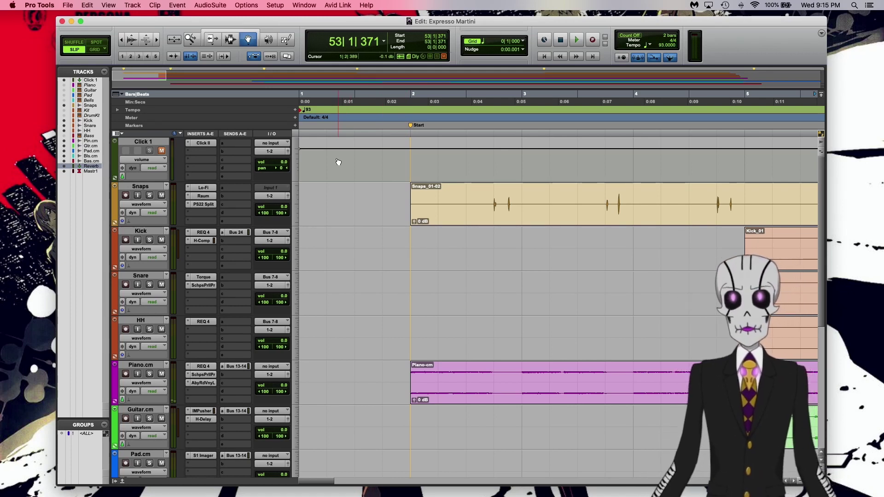
{"action": "scroll", "coordinate": [366, 260], "scroll_direction": "down", "scroll_amount": 5}
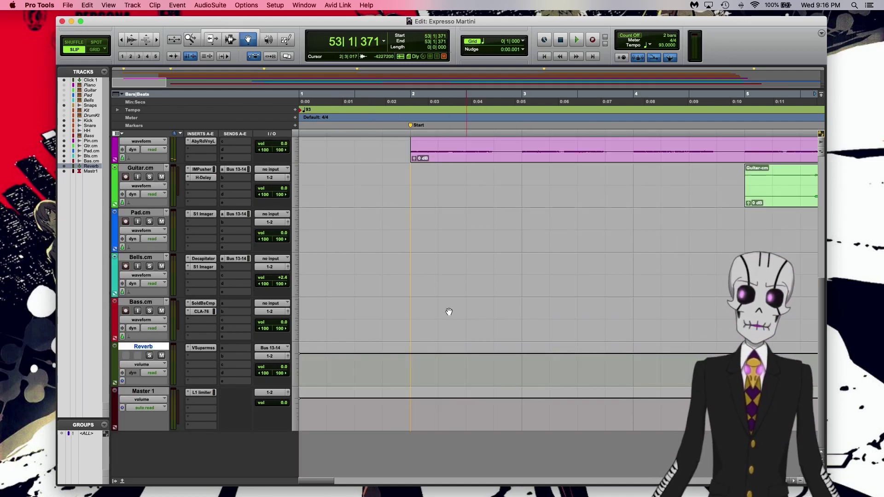
{"action": "scroll", "coordinate": [415, 346], "scroll_direction": "up", "scroll_amount": 2}
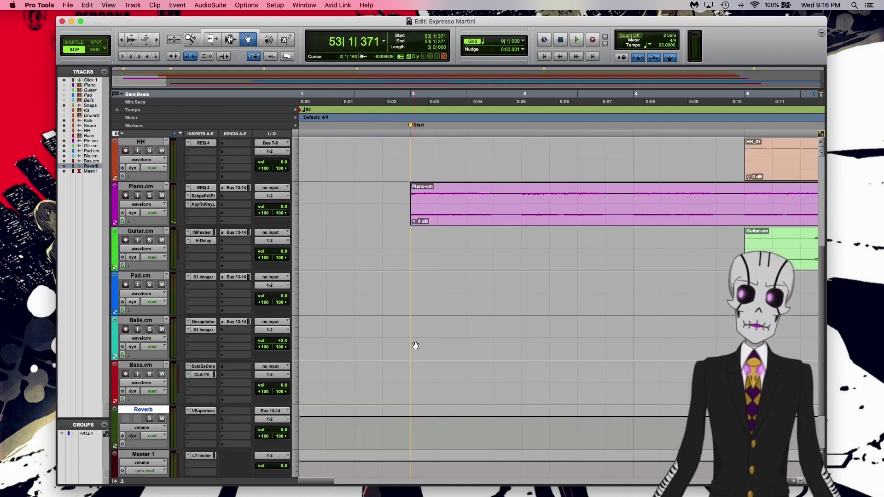
{"action": "left_click", "coordinate": [383, 102]}
{"action": "key", "text": "space"}
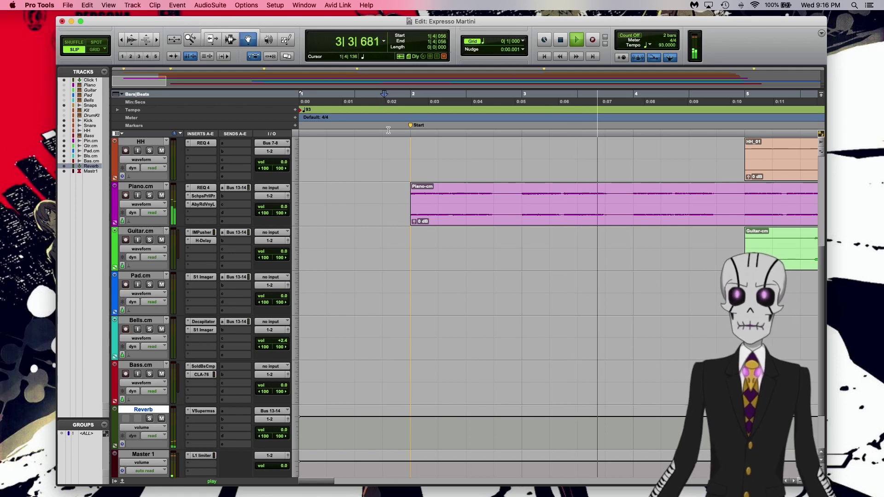
{"action": "scroll", "coordinate": [459, 191], "scroll_direction": "up", "scroll_amount": 4}
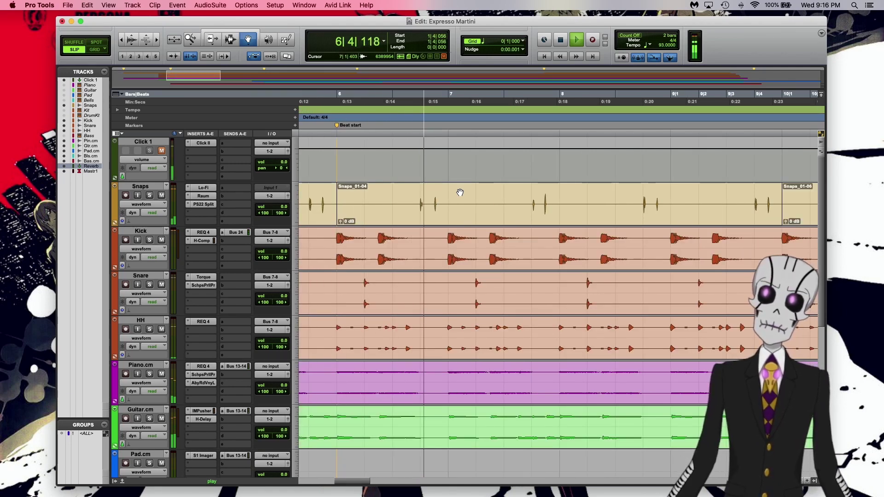
{"action": "key", "text": "space"}
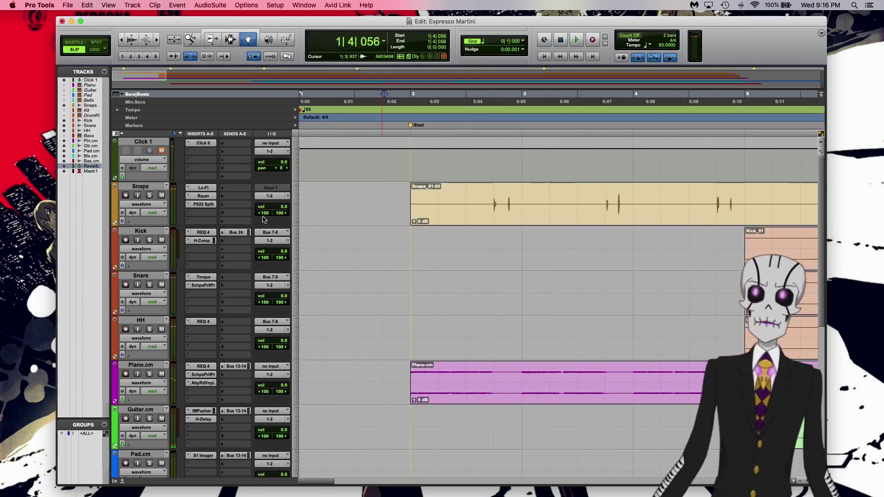
{"action": "left_click", "coordinate": [208, 213]}
{"action": "mouse_move", "coordinate": [269, 215]}
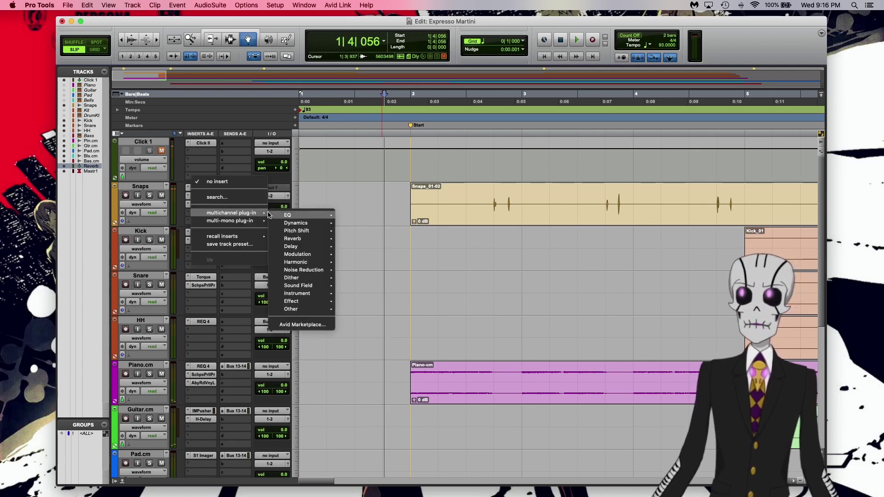
{"action": "mouse_move", "coordinate": [293, 309]}
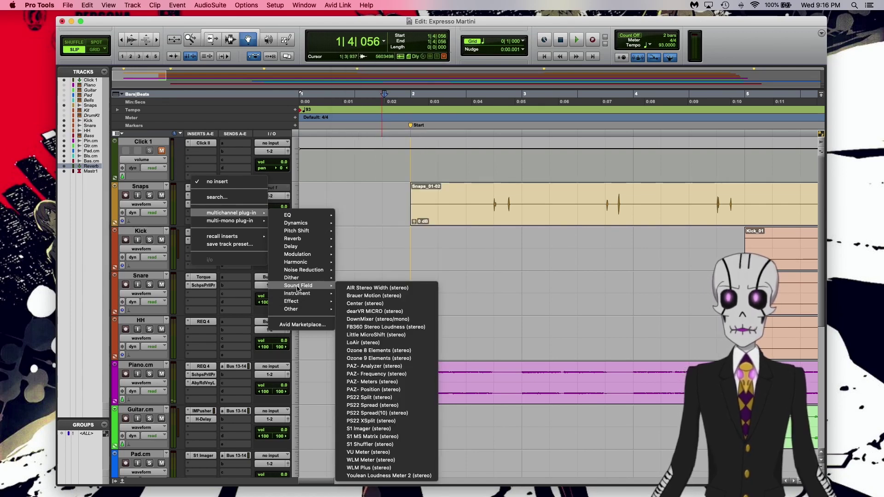
{"action": "left_click", "coordinate": [333, 184]}
{"action": "scroll", "coordinate": [537, 221], "scroll_direction": "right", "scroll_amount": 10}
{"action": "scroll", "coordinate": [538, 222], "scroll_direction": "left", "scroll_amount": 8}
{"action": "scroll", "coordinate": [578, 223], "scroll_direction": "left", "scroll_amount": 2}
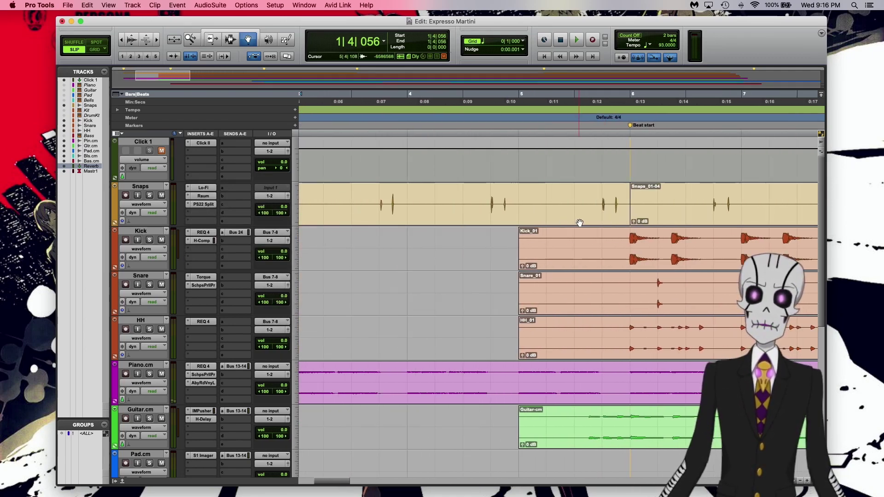
{"action": "left_click", "coordinate": [456, 213]}
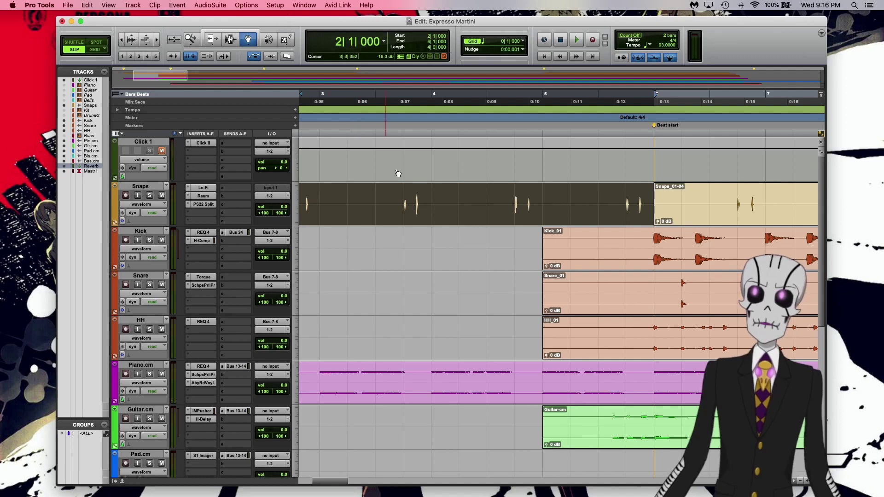
{"action": "scroll", "coordinate": [398, 173], "scroll_direction": "left", "scroll_amount": 3}
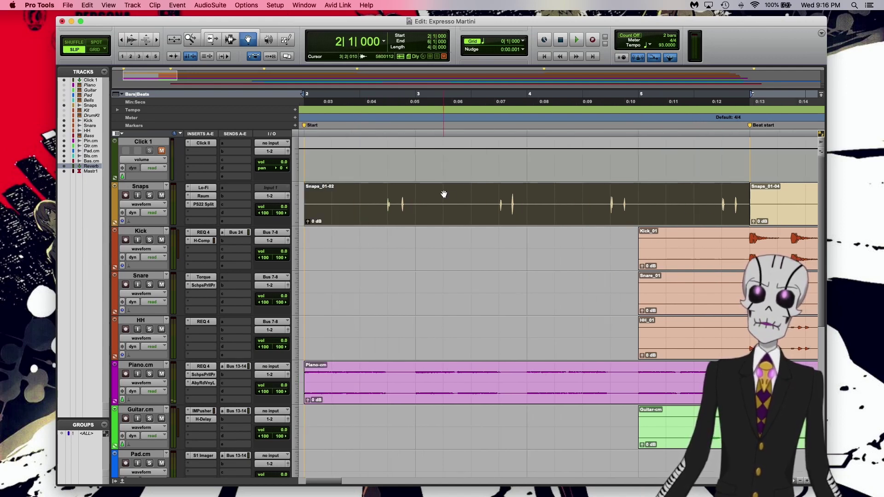
{"action": "right_click", "coordinate": [348, 212]}
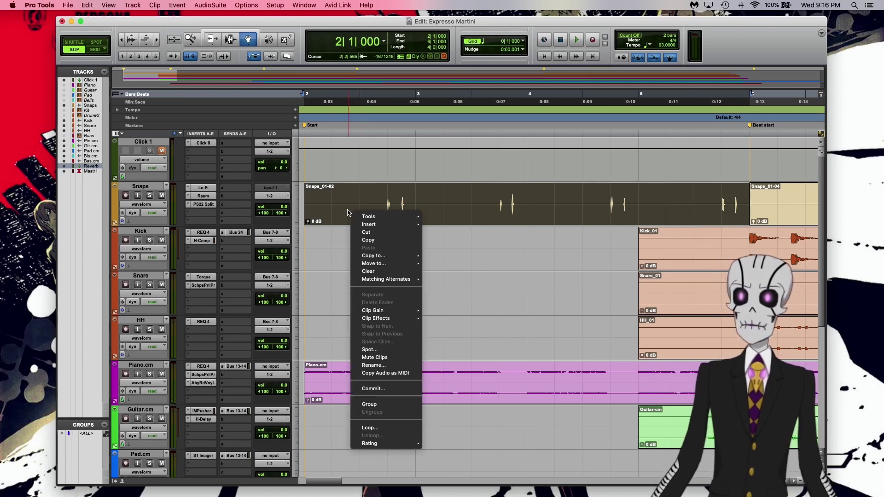
{"action": "left_click", "coordinate": [341, 111]}
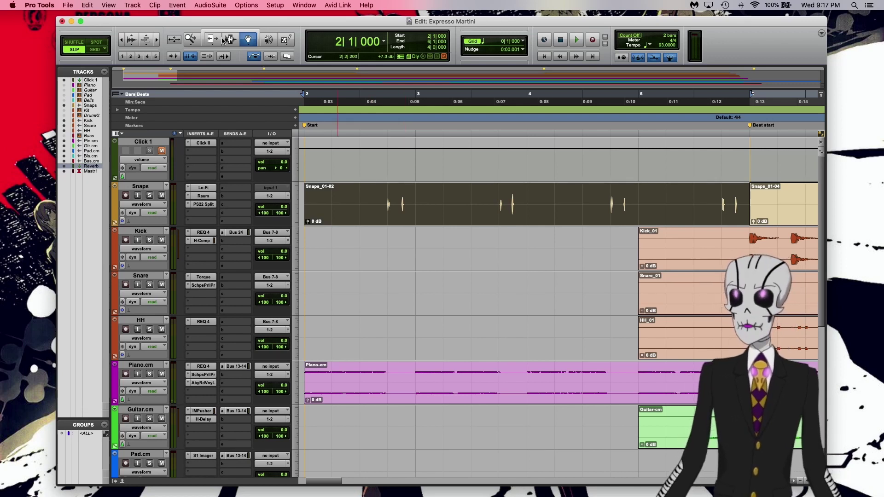
Step: Activate the Smart Tool and play the intro from just after the Start marker into bar 4
{"action": "left_click", "coordinate": [225, 34]}
{"action": "left_click", "coordinate": [313, 120]}
{"action": "key", "text": "space"}
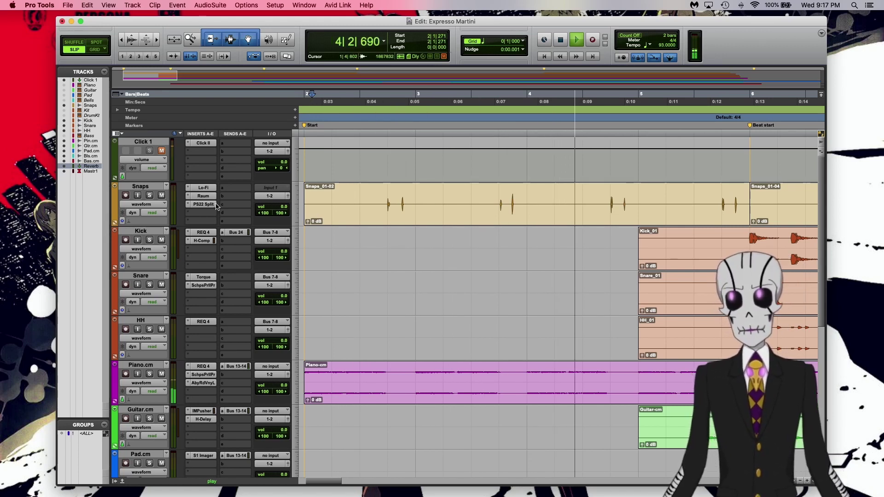
{"action": "key", "text": "space"}
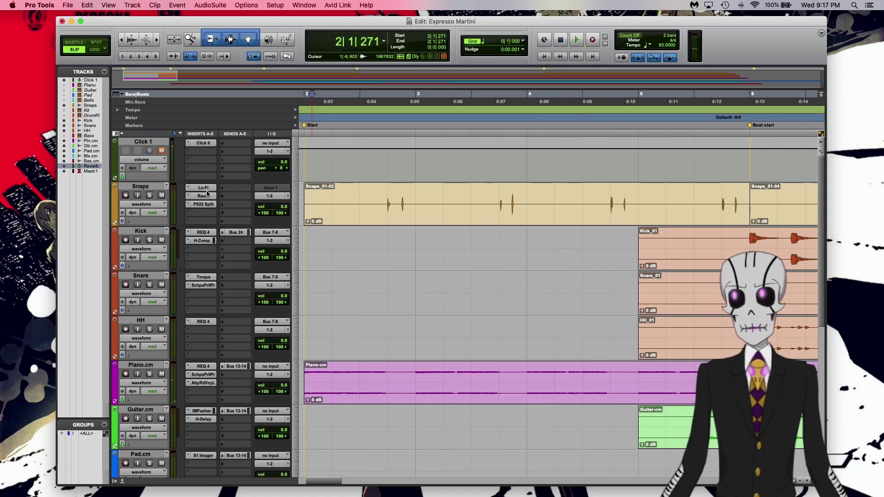
Step: Play the intro with the Lo-Fi plug-in on the Snaps track bypassed, and turn the bypass off again
{"action": "left_click", "coordinate": [203, 188]}
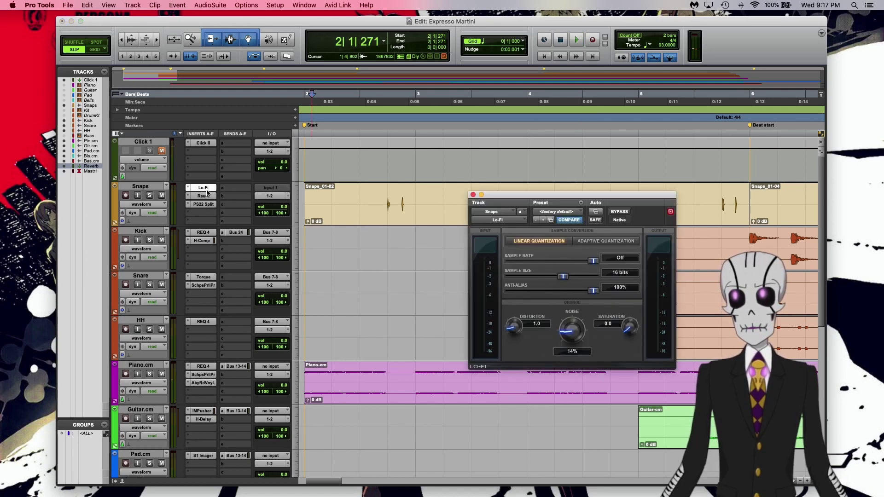
{"action": "left_click", "coordinate": [619, 211]}
{"action": "key", "text": "space"}
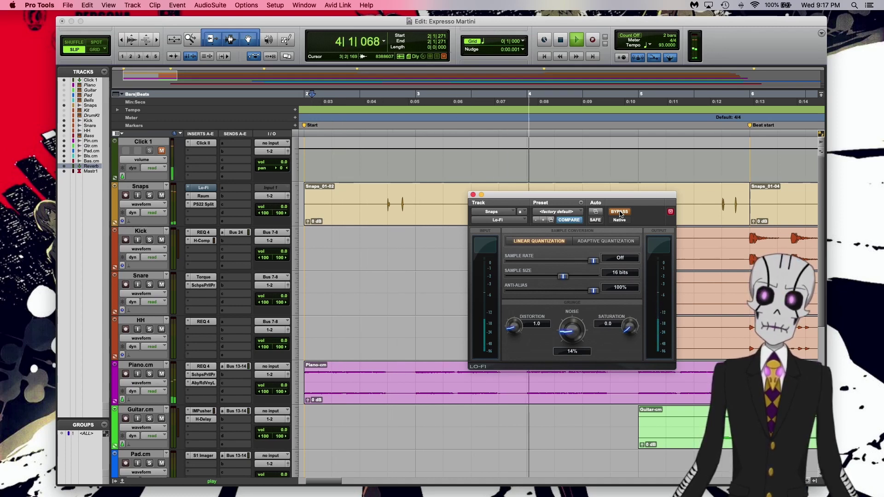
{"action": "key", "text": "space"}
{"action": "left_click", "coordinate": [619, 212]}
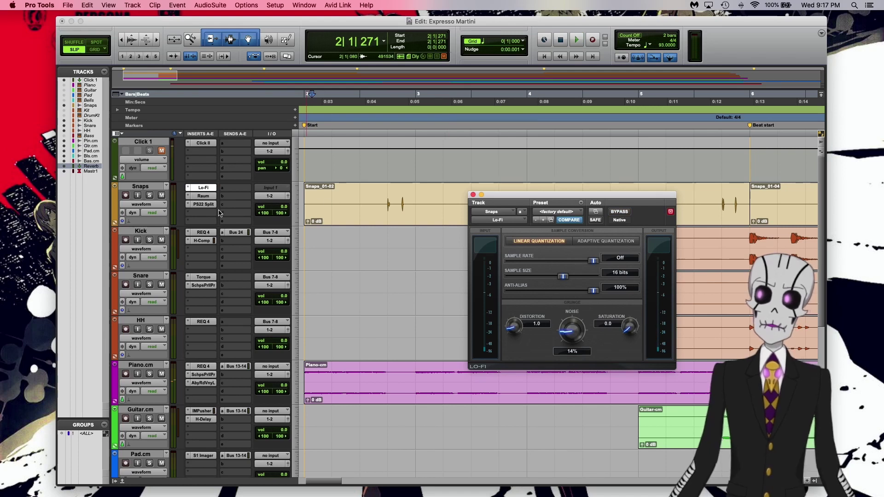
Step: Set the Raum reverb on the Snaps track to 0.0 % Diffusion and 2.1 s Decay while playing the song from the intro
{"action": "left_click", "coordinate": [203, 196]}
{"action": "key", "text": "space"}
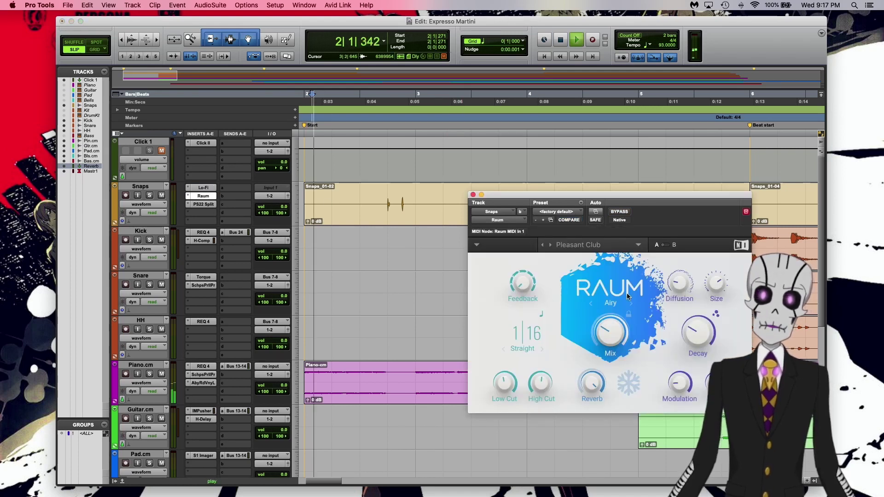
{"action": "left_click_drag", "start_coordinate": [677, 280], "coordinate": [676, 286]}
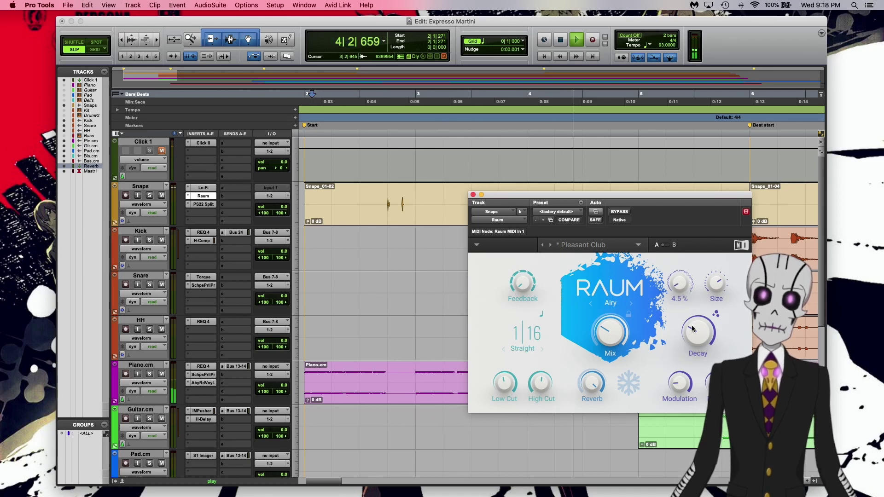
{"action": "left_click_drag", "start_coordinate": [679, 283], "coordinate": [677, 284]}
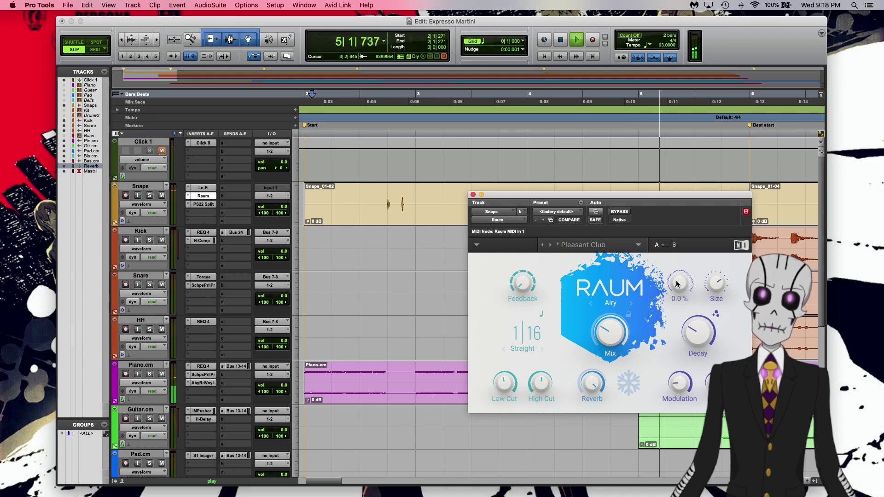
{"action": "key", "text": "space"}
{"action": "key", "text": "space"}
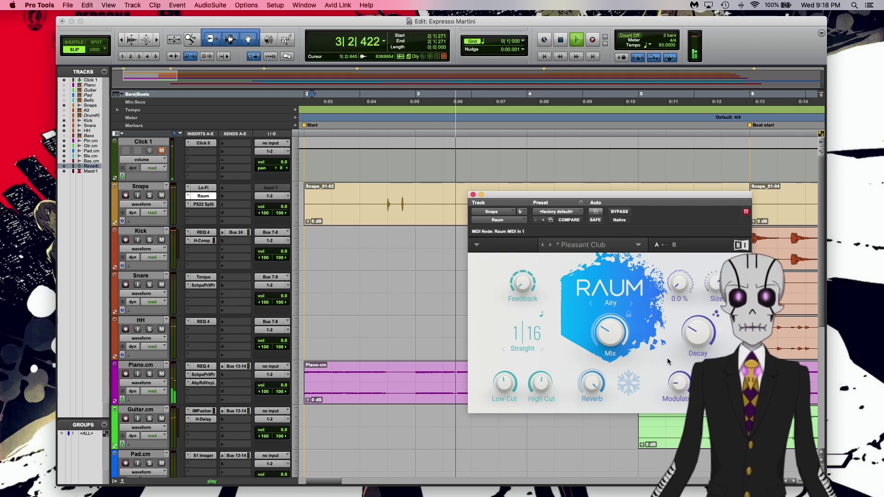
{"action": "mouse_move", "coordinate": [674, 383]}
{"action": "left_click_drag", "start_coordinate": [698, 332], "coordinate": [698, 325]}
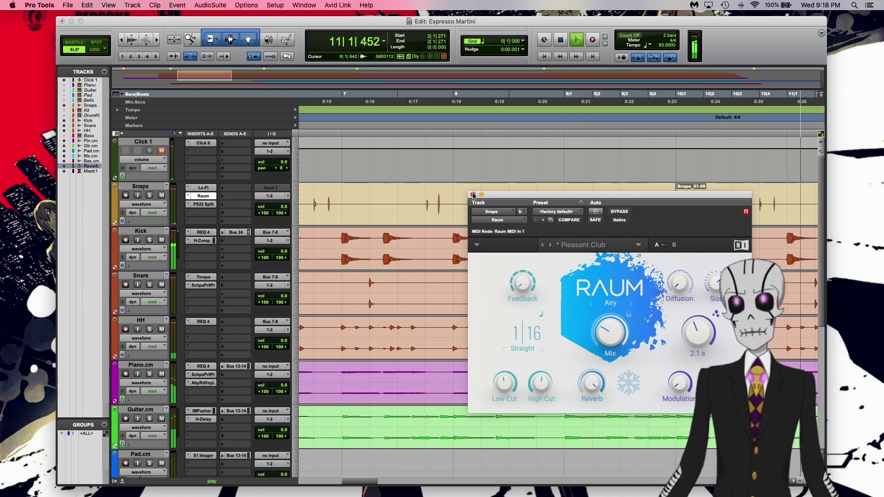
{"action": "mouse_move", "coordinate": [519, 287]}
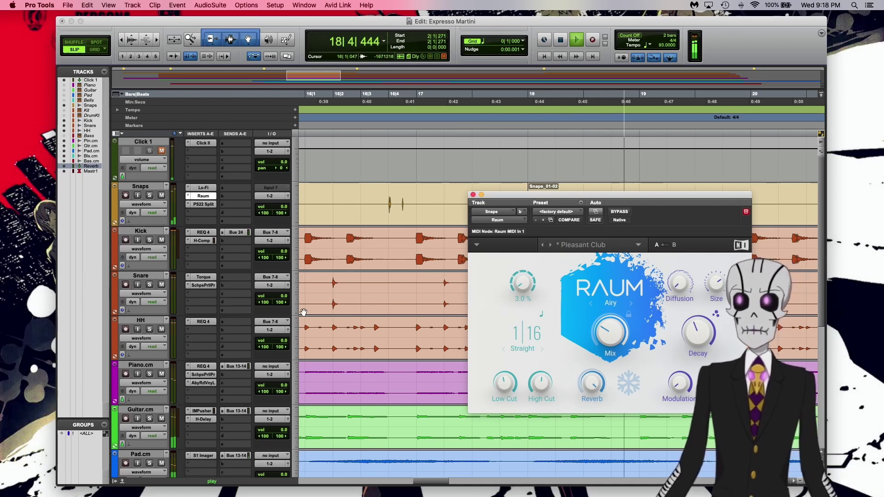
Step: Raise Magic to about 79 and adjust Focus in the Guitar.cm track's Infected Mushroom Pusher while playing, comparing with Magic off, and close the plug-in
{"action": "scroll", "coordinate": [228, 385], "scroll_direction": "down", "scroll_amount": 3}
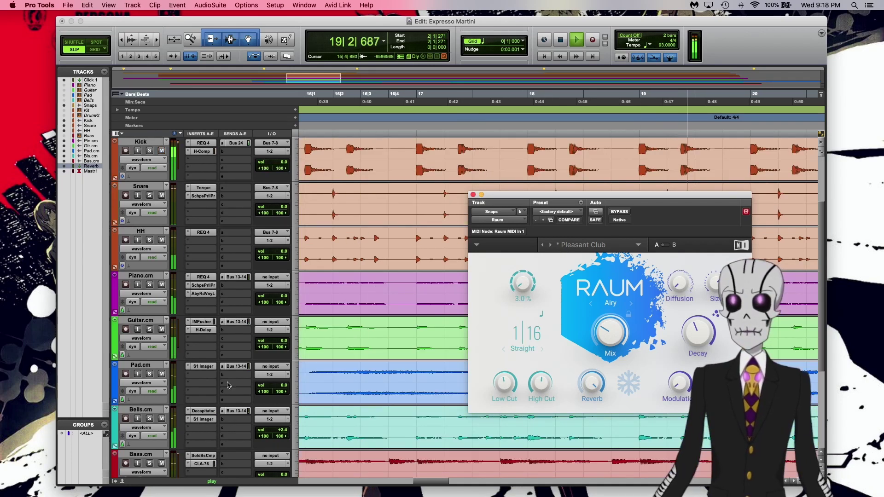
{"action": "left_click", "coordinate": [203, 321]}
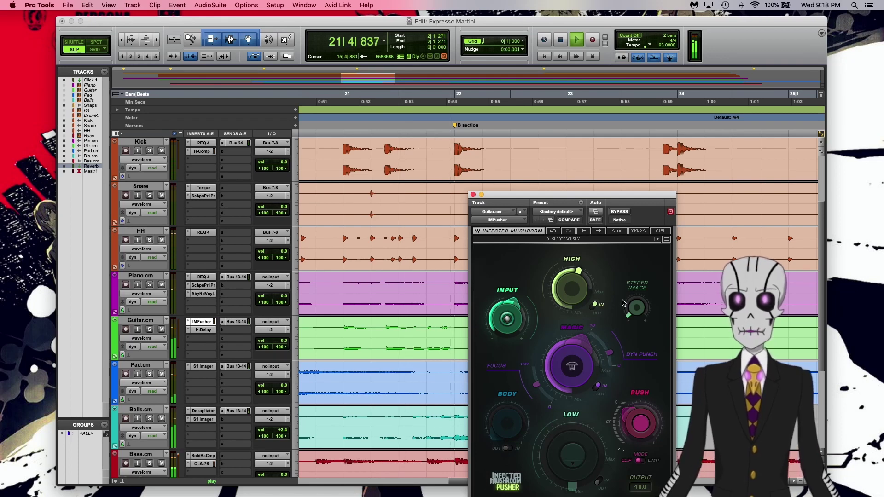
{"action": "key", "text": "space"}
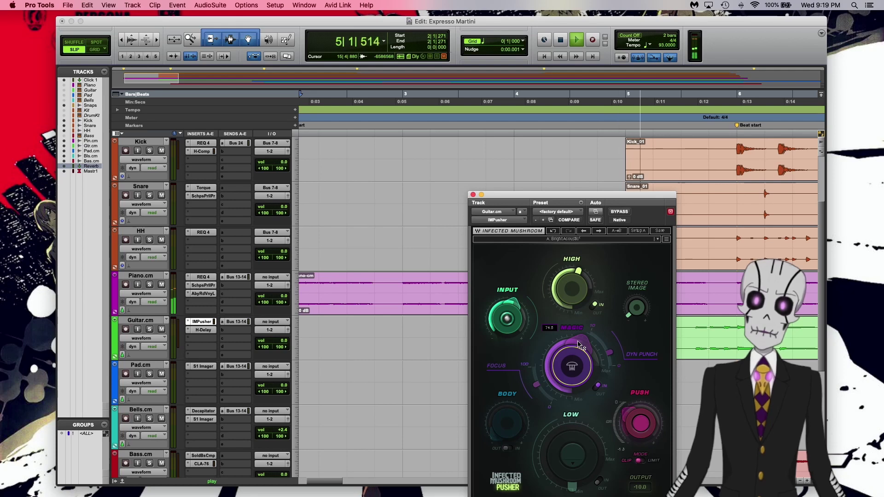
{"action": "left_click_drag", "start_coordinate": [560, 196], "coordinate": [516, 148]}
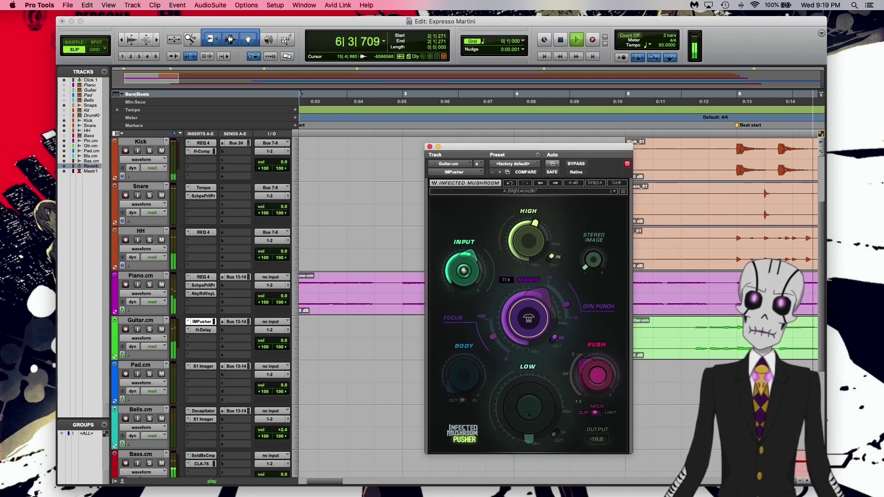
{"action": "left_click_drag", "start_coordinate": [539, 329], "coordinate": [538, 324]}
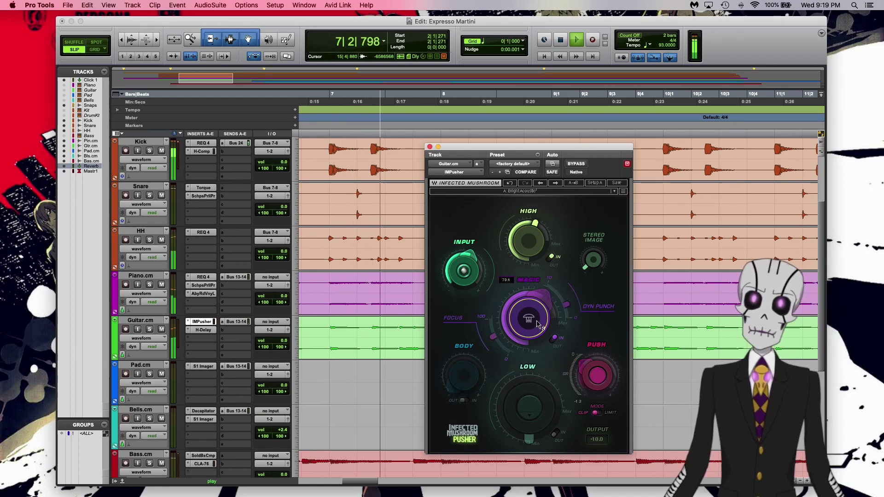
{"action": "left_click", "coordinate": [555, 338]}
{"action": "left_click", "coordinate": [555, 338]}
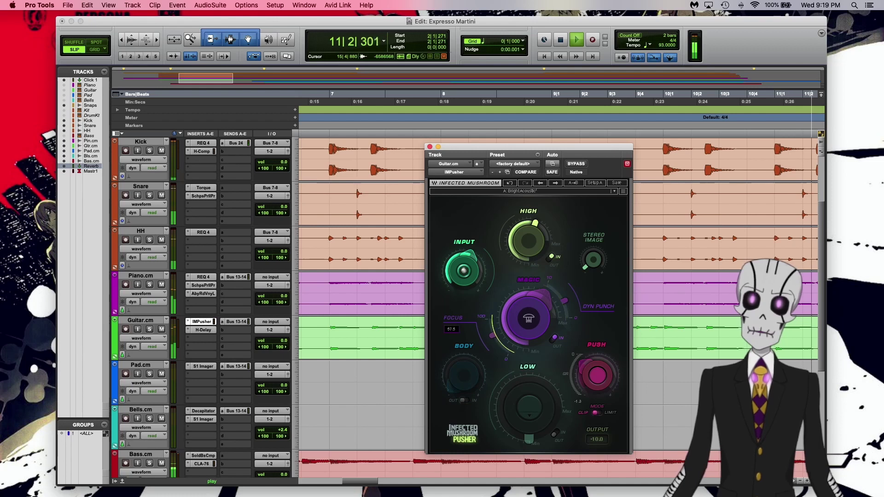
{"action": "left_click_drag", "start_coordinate": [493, 336], "coordinate": [494, 339]}
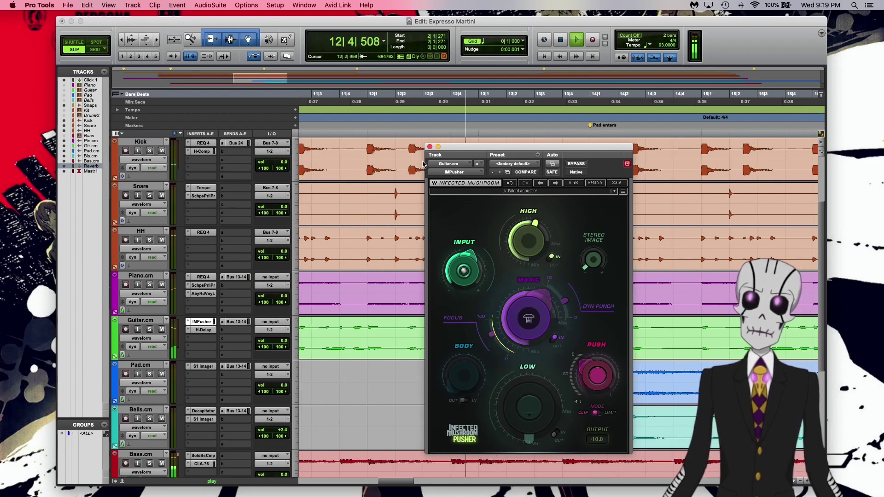
{"action": "left_click", "coordinate": [430, 148]}
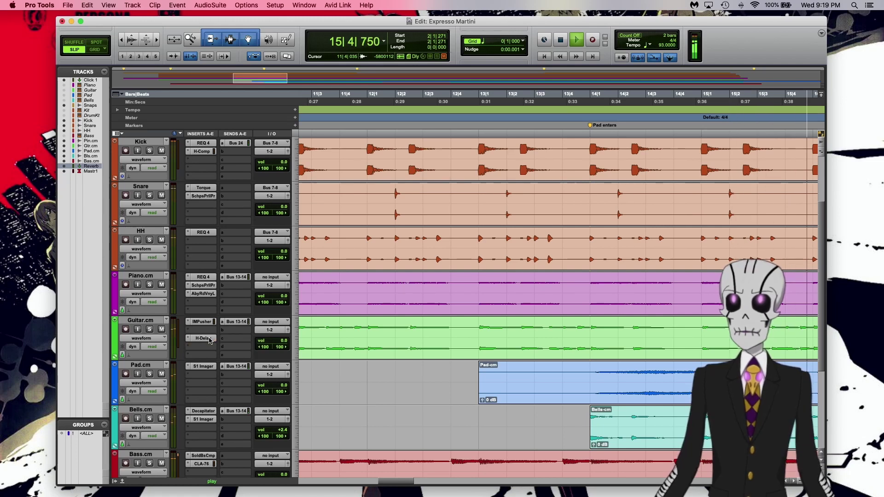
Step: Insert a stereo REQ 4 equalizer between IMPusher and H-Delay on the Guitar.cm track and enable band 1 as a low cut at 150 Hz
{"action": "left_click", "coordinate": [210, 339]}
{"action": "mouse_move", "coordinate": [288, 340]}
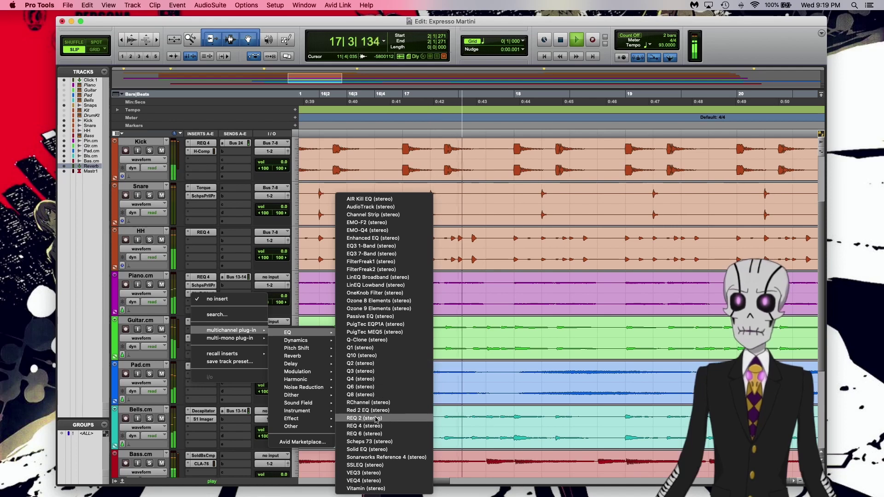
{"action": "left_click", "coordinate": [373, 427]}
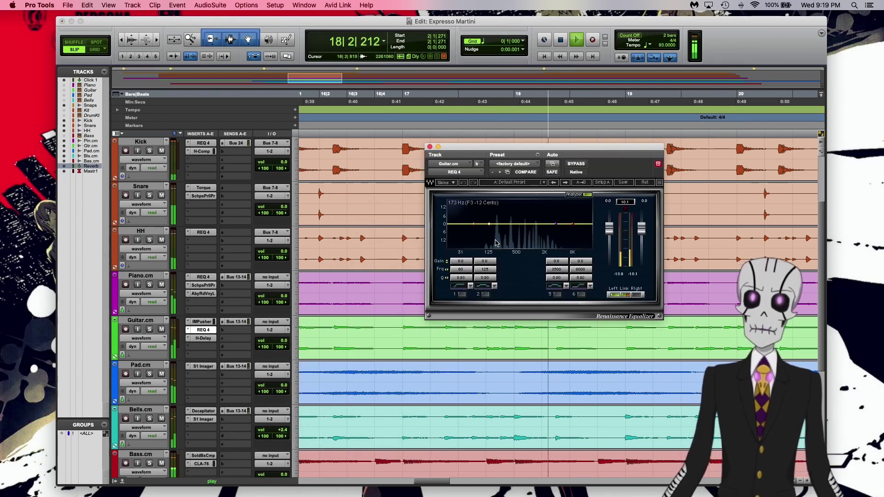
{"action": "left_click", "coordinate": [462, 294]}
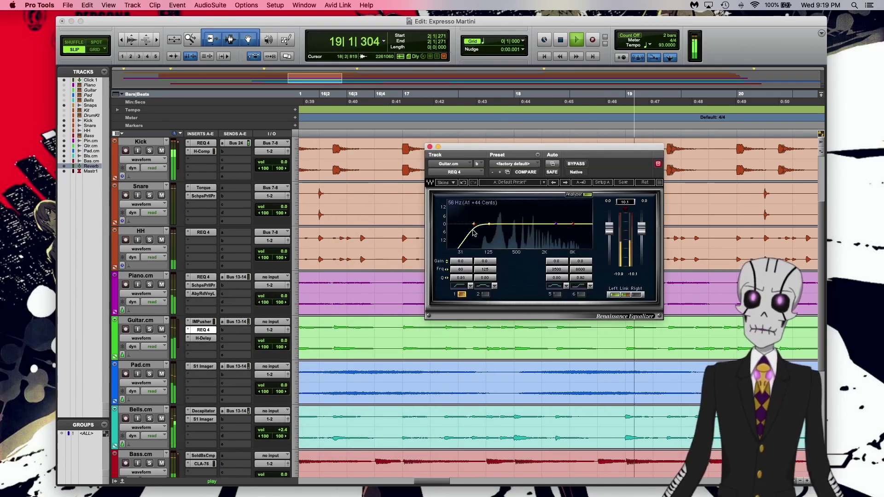
{"action": "left_click_drag", "start_coordinate": [474, 229], "coordinate": [492, 224]}
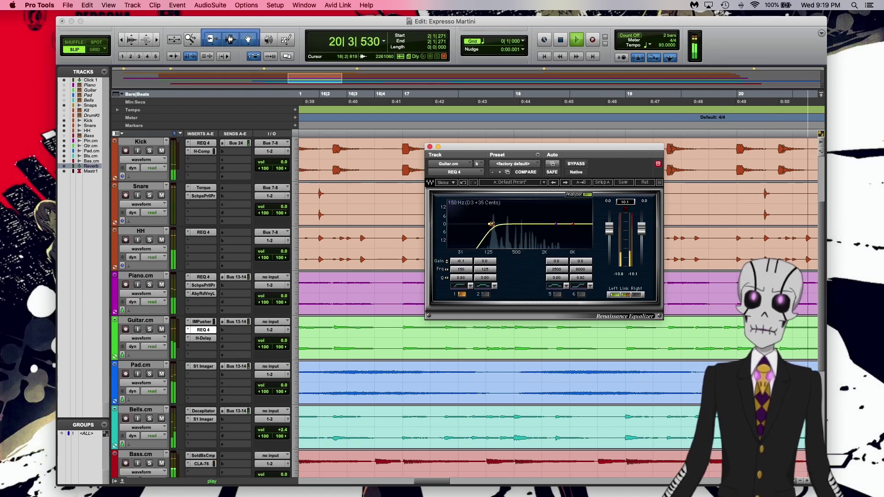
Step: Cut band 5 of the guitar's REQ 4 by 3.7 dB near 486 Hz, boost band 6 by 0.7 dB at 1414 Hz, and close the plug-in
{"action": "left_click_drag", "start_coordinate": [556, 224], "coordinate": [545, 228]}
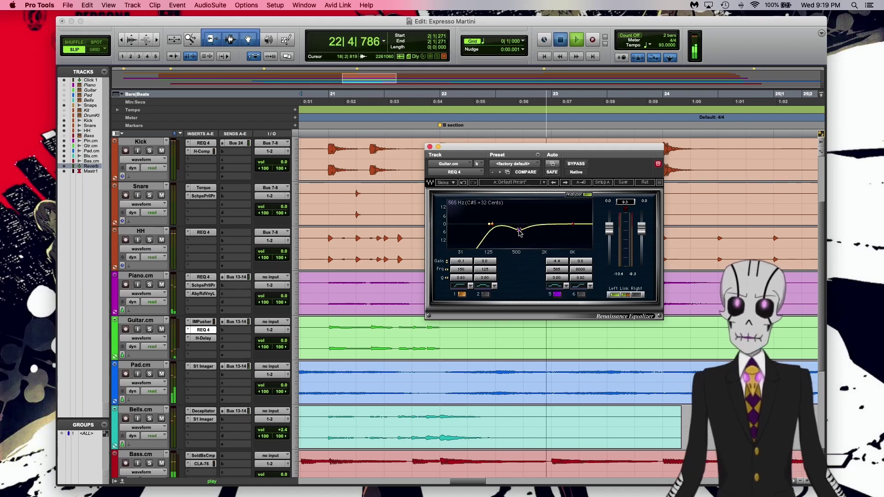
{"action": "key", "text": "space"}
{"action": "key", "text": "space"}
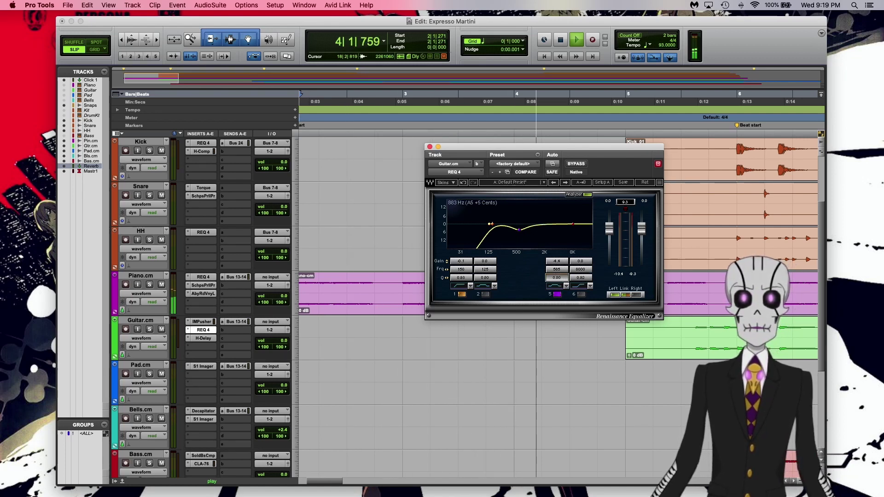
{"action": "left_click_drag", "start_coordinate": [556, 278], "coordinate": [557, 272]}
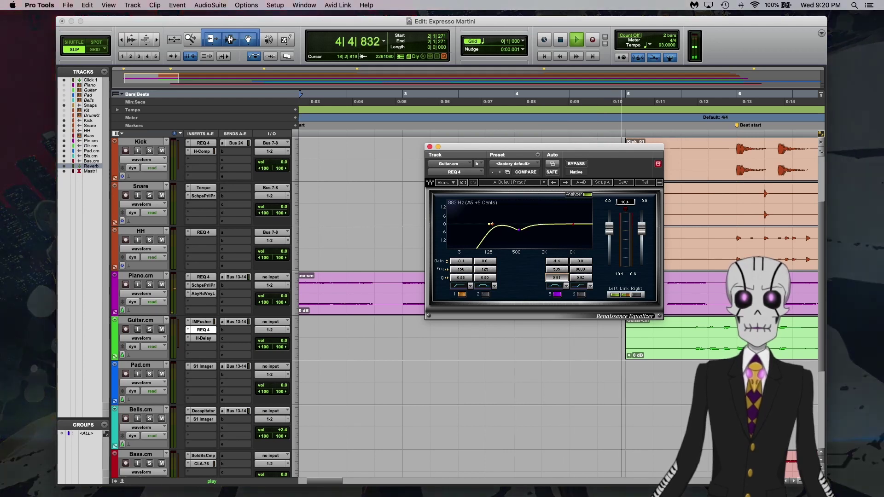
{"action": "left_click_drag", "start_coordinate": [519, 229], "coordinate": [516, 229]}
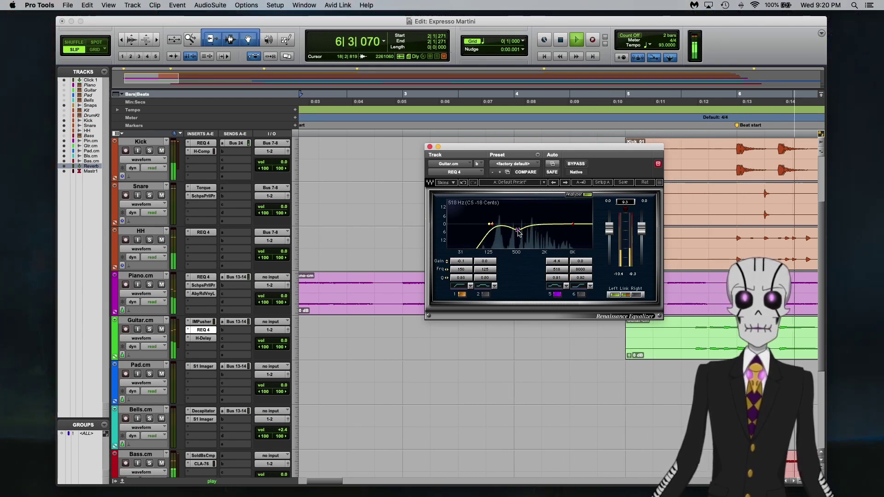
{"action": "left_click_drag", "start_coordinate": [572, 224], "coordinate": [537, 224]}
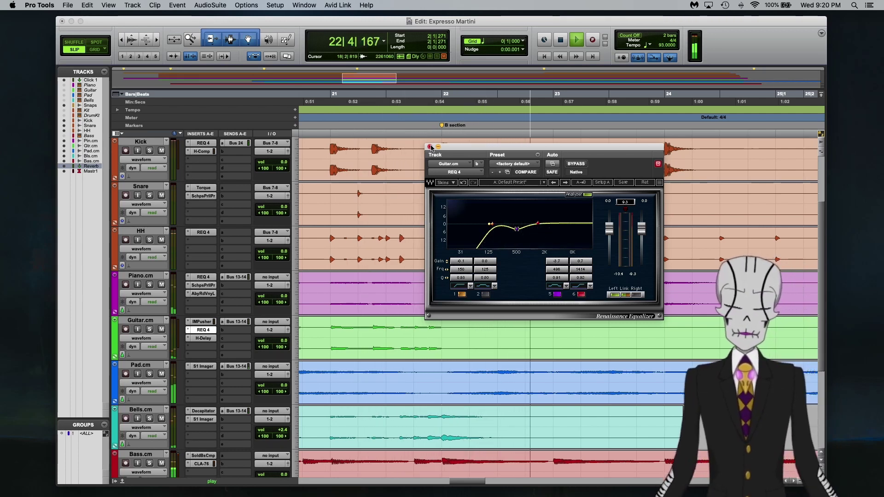
{"action": "left_click", "coordinate": [430, 146]}
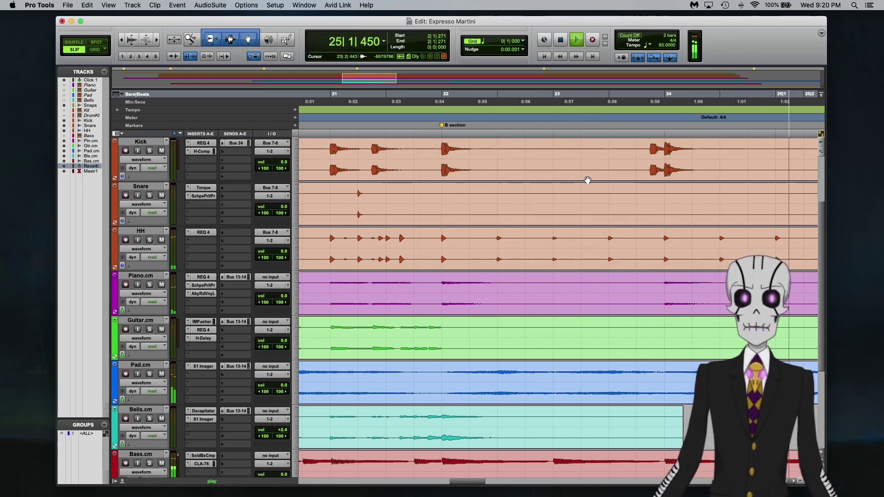
Step: Insert a stereo L1 limiter between Decapitator and S1 Imager on the Bells.cm track
{"action": "scroll", "coordinate": [569, 254], "scroll_direction": "down", "scroll_amount": 2}
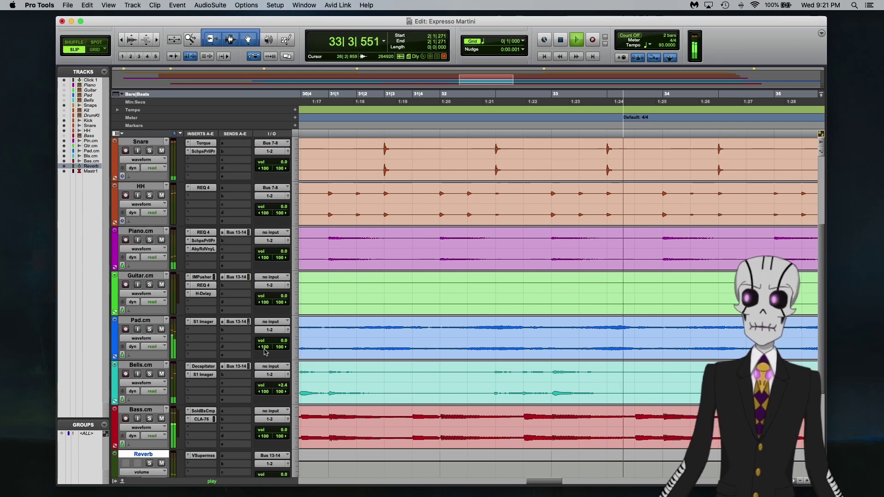
{"action": "left_click", "coordinate": [197, 384]}
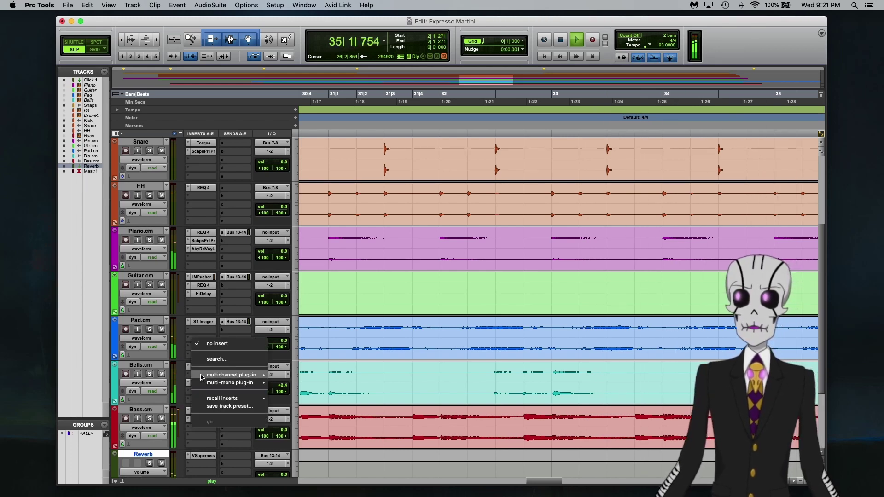
{"action": "mouse_move", "coordinate": [231, 374]}
{"action": "mouse_move", "coordinate": [288, 381]}
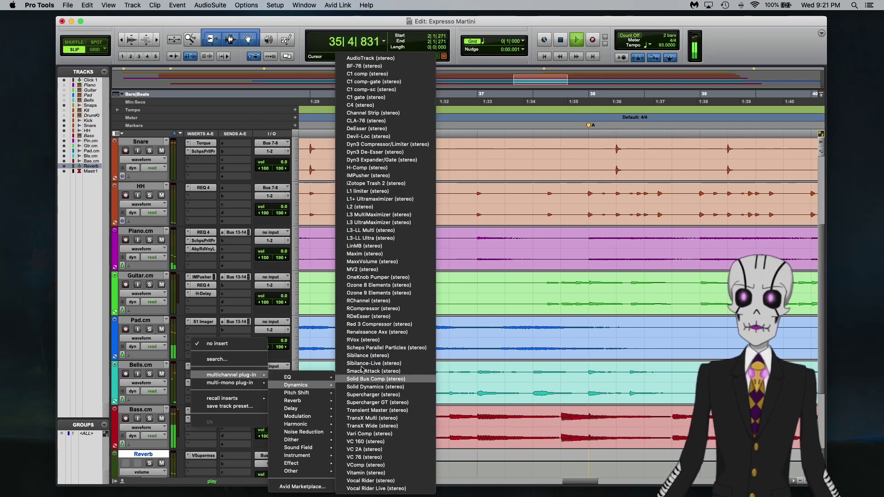
{"action": "left_click", "coordinate": [382, 193]}
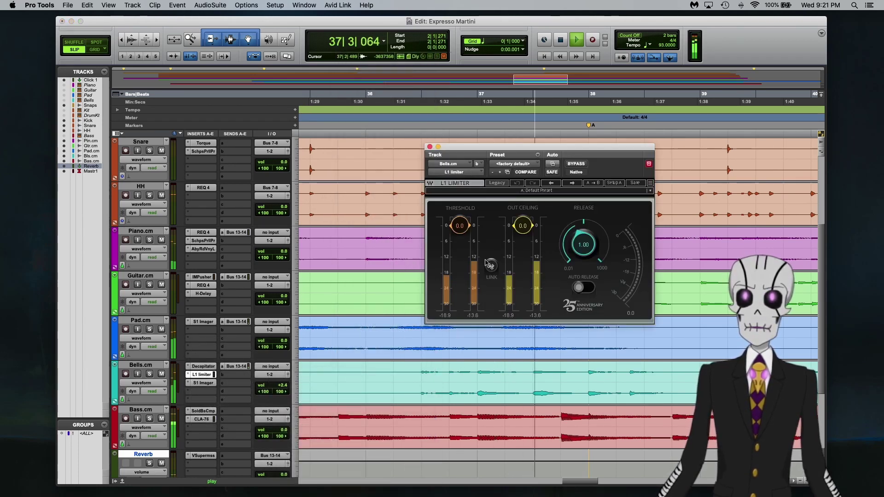
Step: Set the Bells.cm track's L1 limiter to a threshold of -12.5 and an out ceiling of -9.2 during playback
{"action": "left_click_drag", "start_coordinate": [459, 225], "coordinate": [459, 230]}
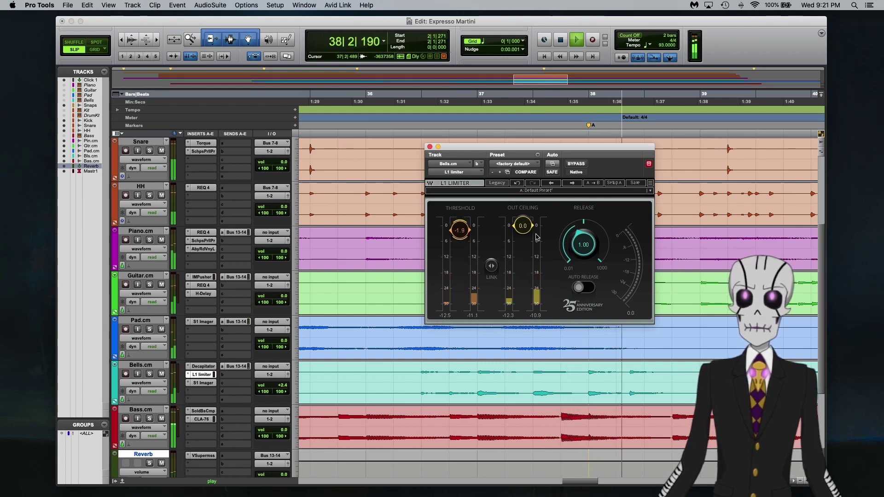
{"action": "left_click_drag", "start_coordinate": [523, 225], "coordinate": [522, 227]}
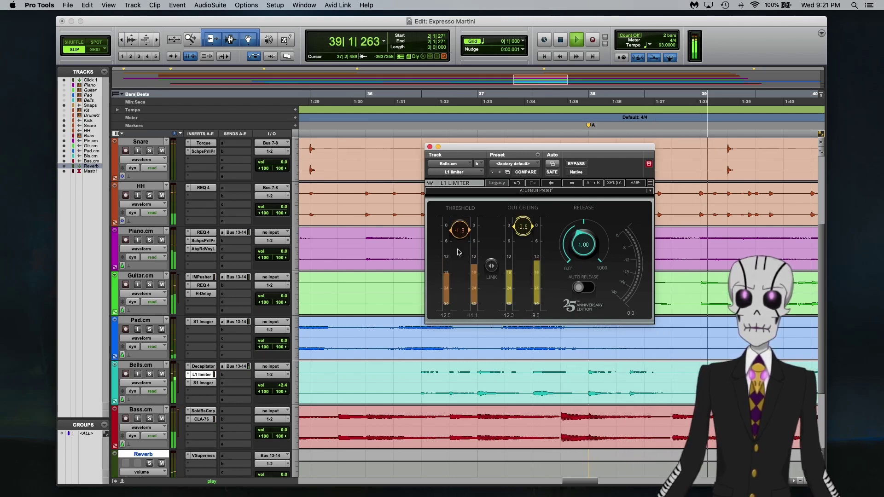
{"action": "mouse_move", "coordinate": [492, 265]}
{"action": "left_mouse_down"}
{"action": "mouse_move", "coordinate": [491, 279]}
{"action": "mouse_move", "coordinate": [495, 271]}
{"action": "left_mouse_up"}
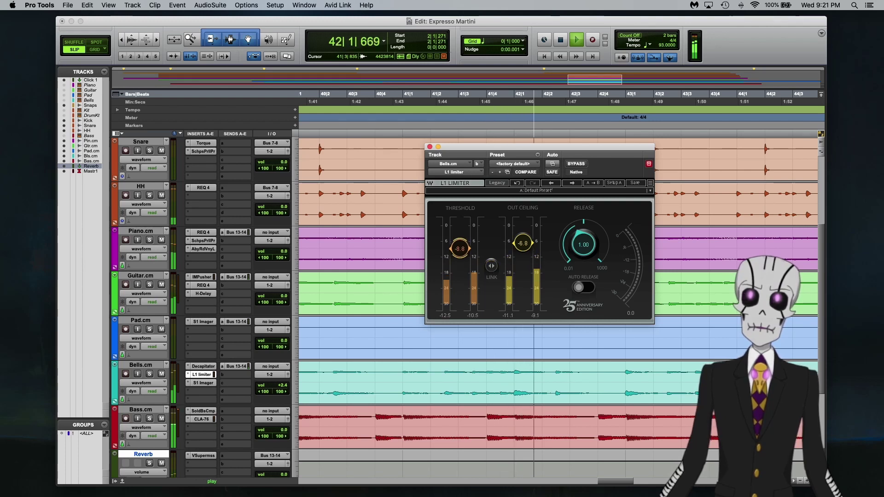
{"action": "left_click_drag", "start_coordinate": [459, 247], "coordinate": [459, 253]}
{"action": "left_click_drag", "start_coordinate": [522, 243], "coordinate": [525, 257]}
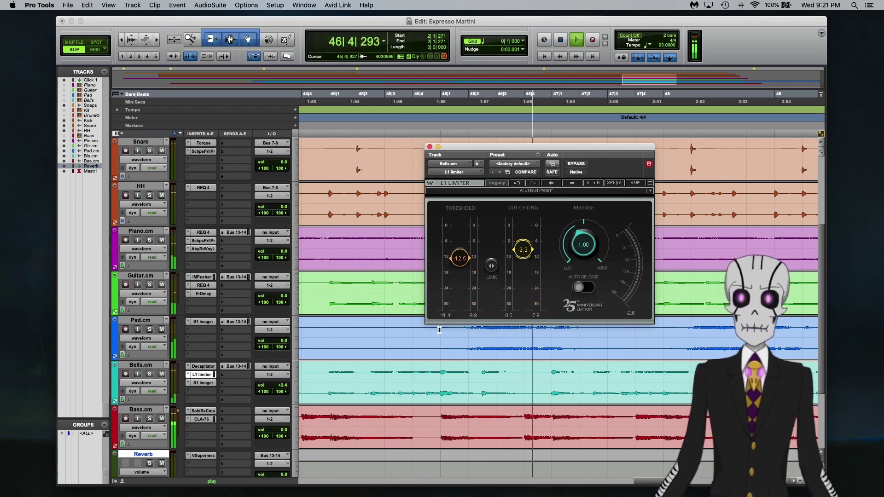
Step: Close the bells' L1 limiter and listen to the mix from position 45|1|616
{"action": "key", "text": "space"}
{"action": "left_click", "coordinate": [430, 147]}
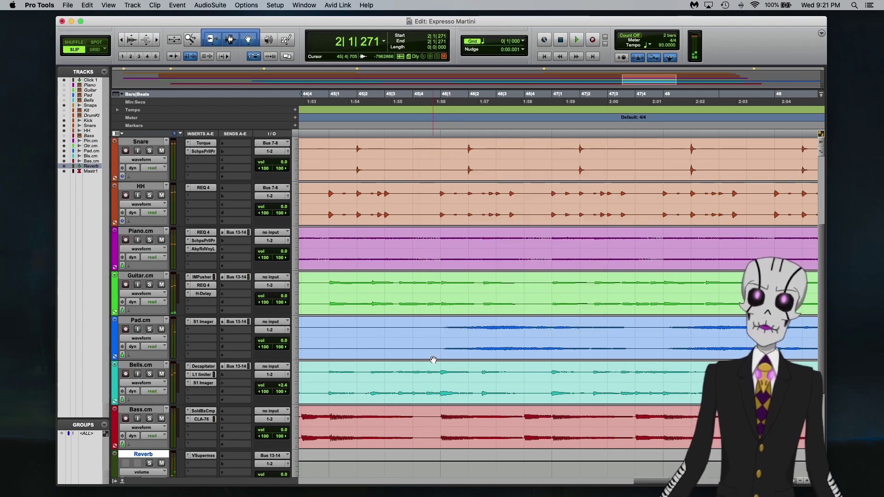
{"action": "scroll", "coordinate": [433, 360], "scroll_direction": "down", "scroll_amount": 2}
{"action": "scroll", "coordinate": [433, 360], "scroll_direction": "left", "scroll_amount": 3}
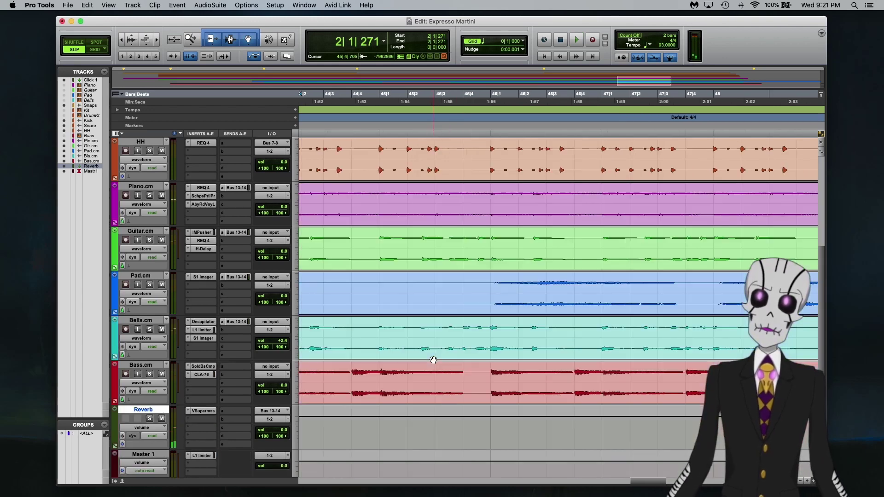
{"action": "left_click", "coordinate": [398, 119]}
{"action": "key", "text": "space"}
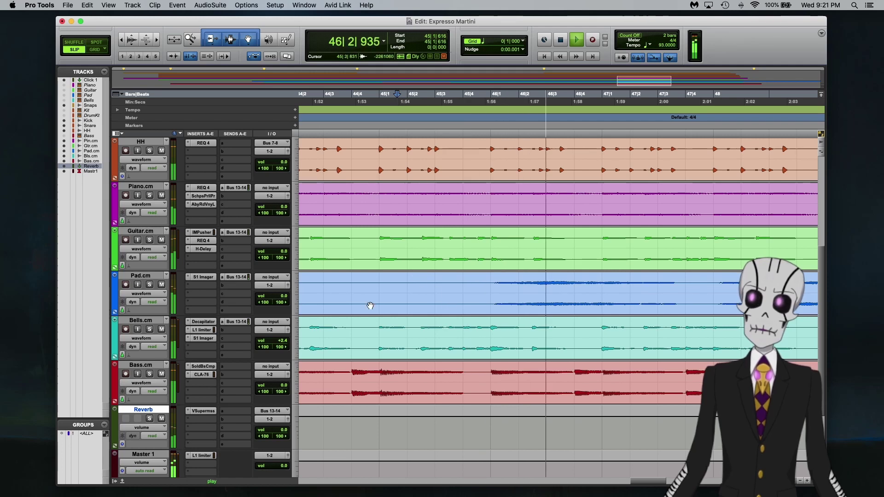
{"action": "key", "text": "space"}
Step: Insert a stereo Little AlterBoy pitch-shift plug-in after S1 Imager on the Pad.cm track
{"action": "left_click", "coordinate": [207, 286]}
{"action": "mouse_move", "coordinate": [260, 286]}
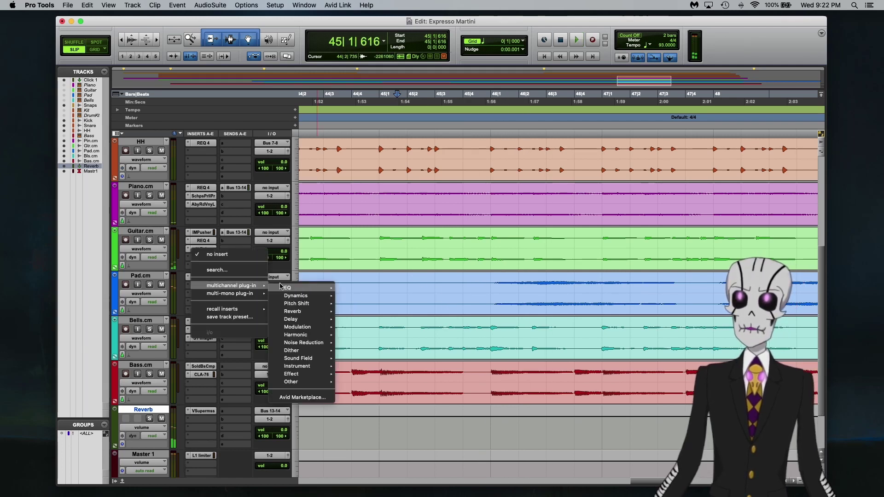
{"action": "mouse_move", "coordinate": [296, 305]}
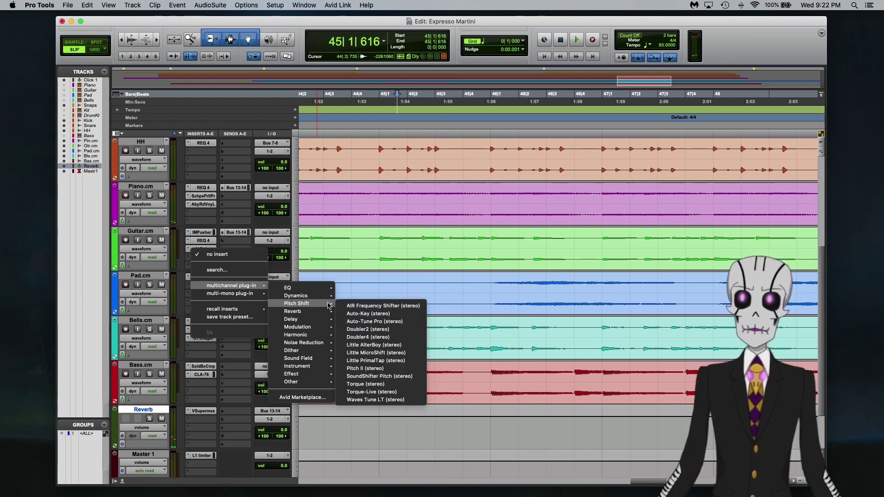
{"action": "left_click", "coordinate": [384, 352]}
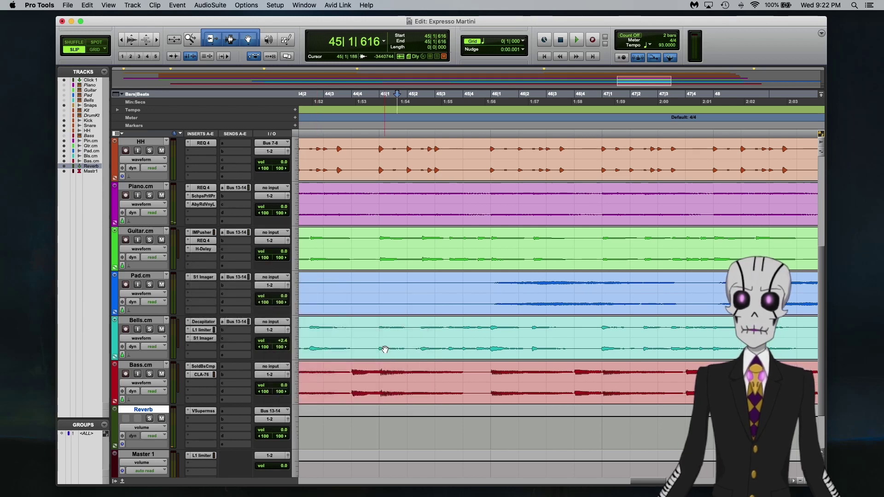
{"action": "left_click", "coordinate": [385, 348]}
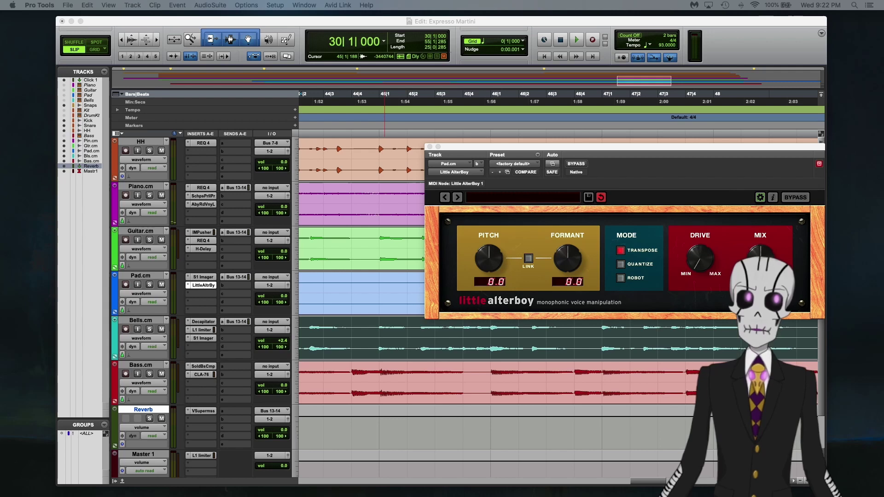
Step: Set Little AlterBoy's pitch to 12.0 on the Pad.cm track and close the plug-in
{"action": "left_click_drag", "start_coordinate": [515, 151], "coordinate": [368, 198]}
{"action": "left_click_drag", "start_coordinate": [343, 301], "coordinate": [343, 309]}
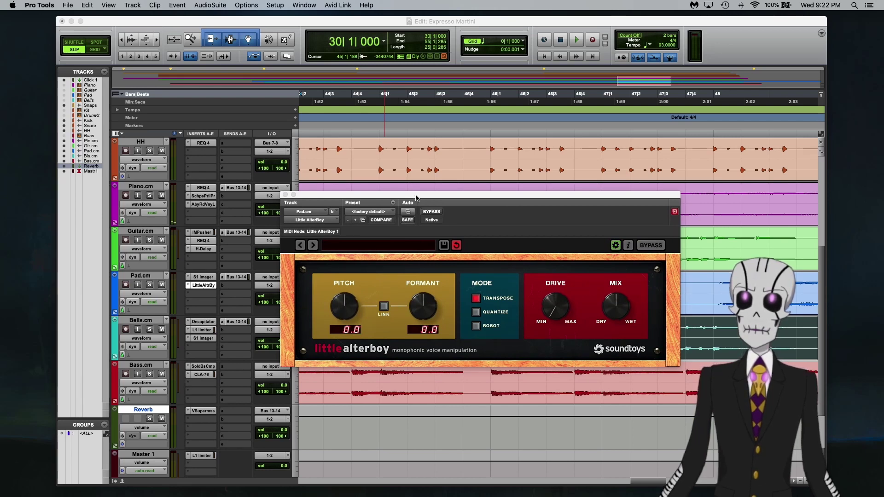
{"action": "left_click_drag", "start_coordinate": [415, 198], "coordinate": [350, 93]}
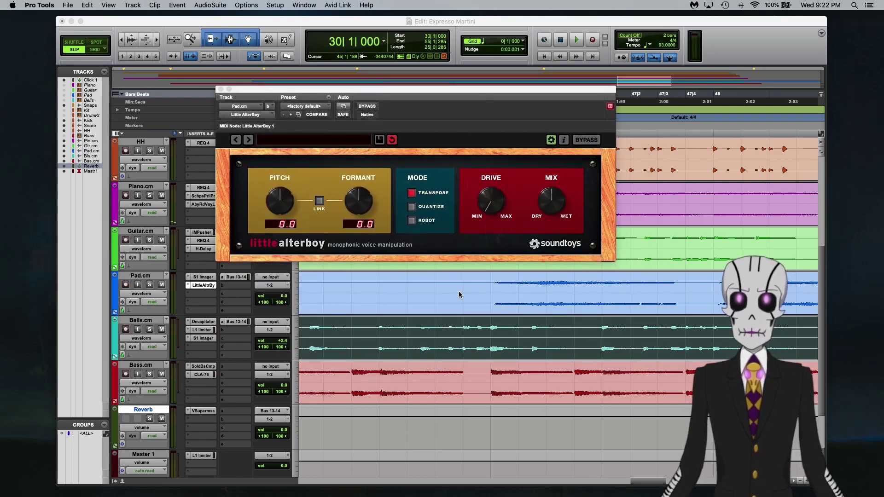
{"action": "left_click_drag", "start_coordinate": [273, 205], "coordinate": [272, 99]}
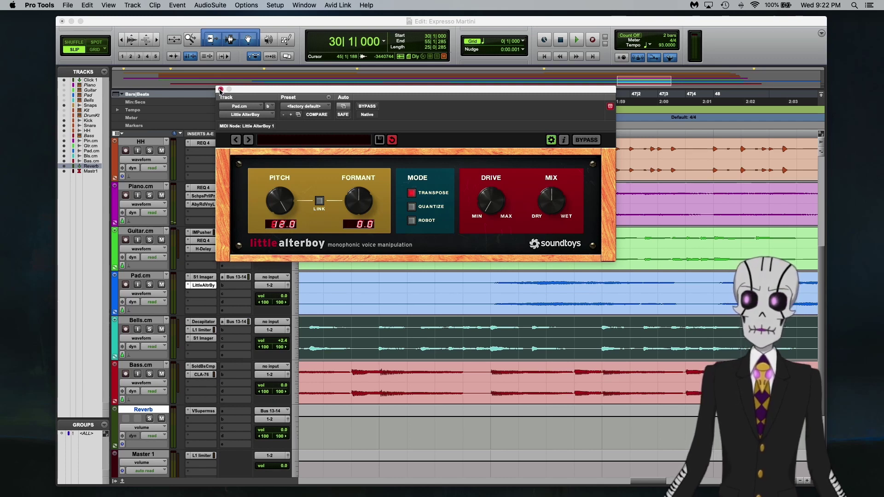
{"action": "left_click_drag", "start_coordinate": [249, 89], "coordinate": [241, 164]}
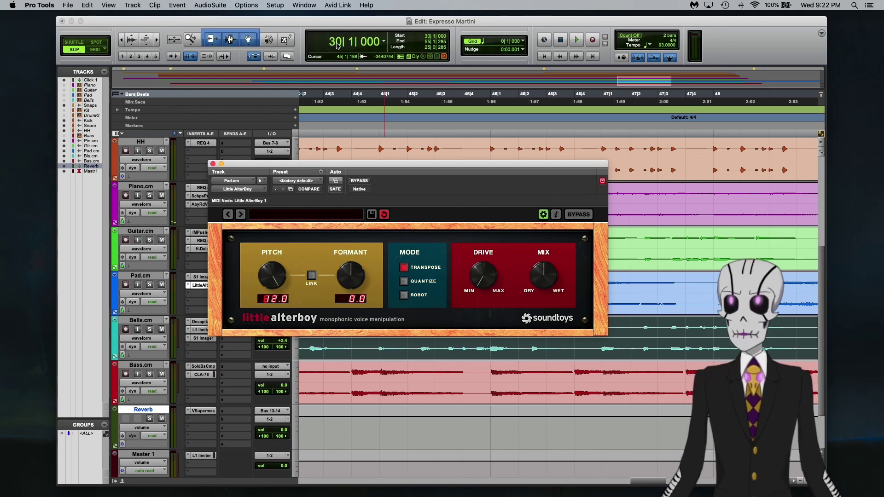
{"action": "left_click", "coordinate": [213, 164]}
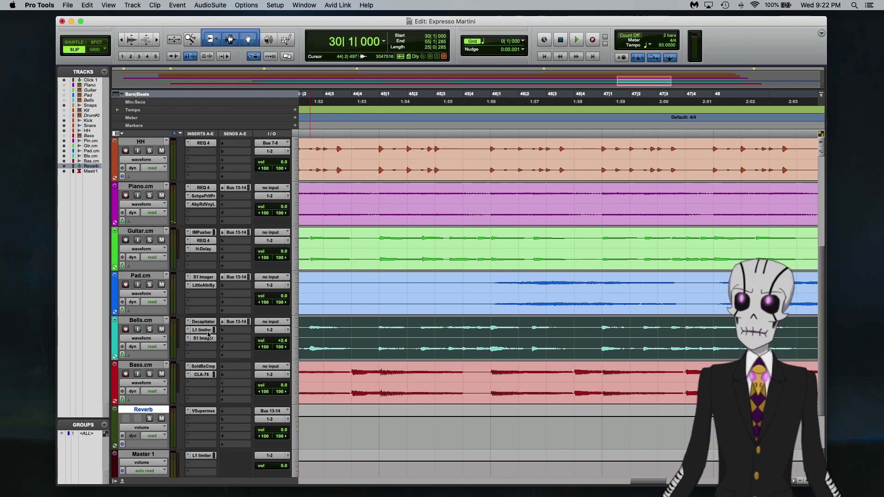
{"action": "left_click", "coordinate": [206, 286]}
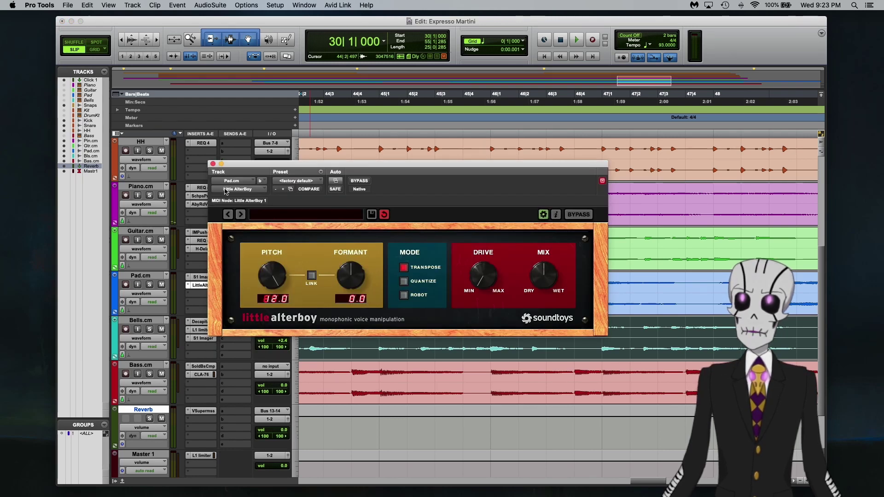
{"action": "left_click", "coordinate": [212, 164]}
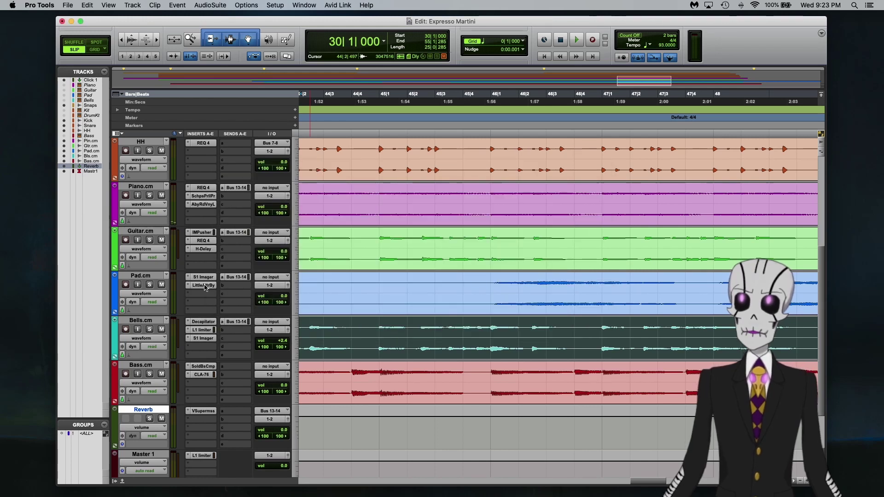
Step: Enable automation of the Bypass parameter for Little AlterBoy on the Pad.cm track
{"action": "right_click", "coordinate": [205, 287]}
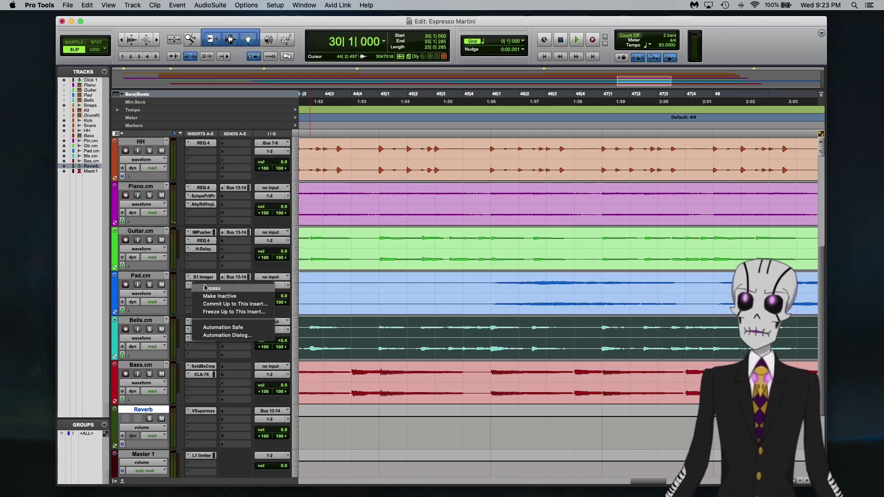
{"action": "left_click", "coordinate": [218, 335]}
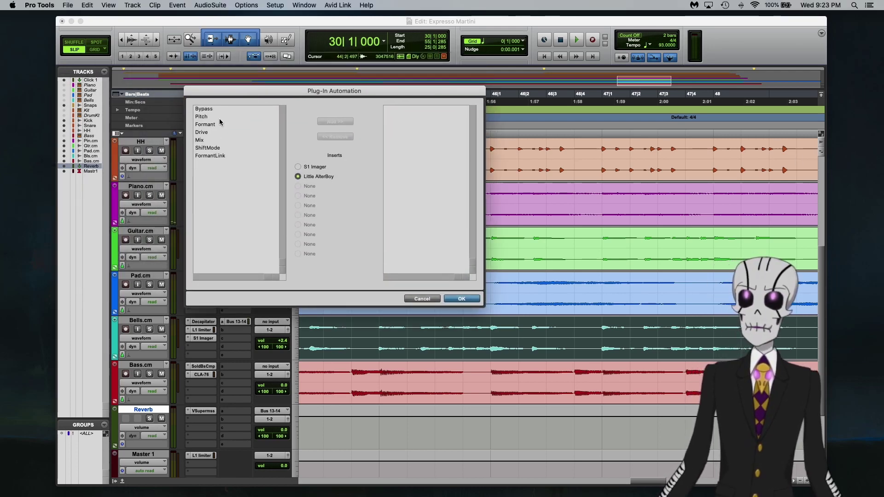
{"action": "left_click", "coordinate": [220, 110]}
{"action": "left_click", "coordinate": [335, 121]}
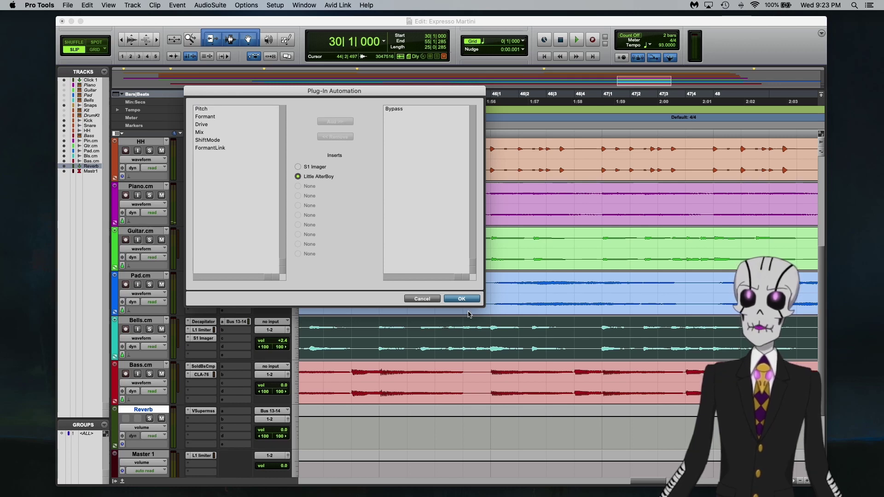
{"action": "left_click", "coordinate": [461, 299]}
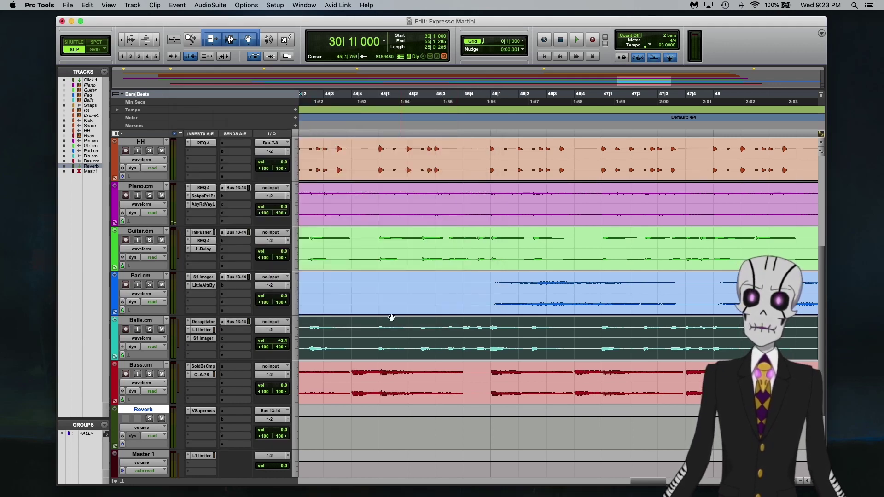
{"action": "left_click", "coordinate": [113, 357]}
{"action": "scroll", "coordinate": [462, 352], "scroll_direction": "left", "scroll_amount": 5}
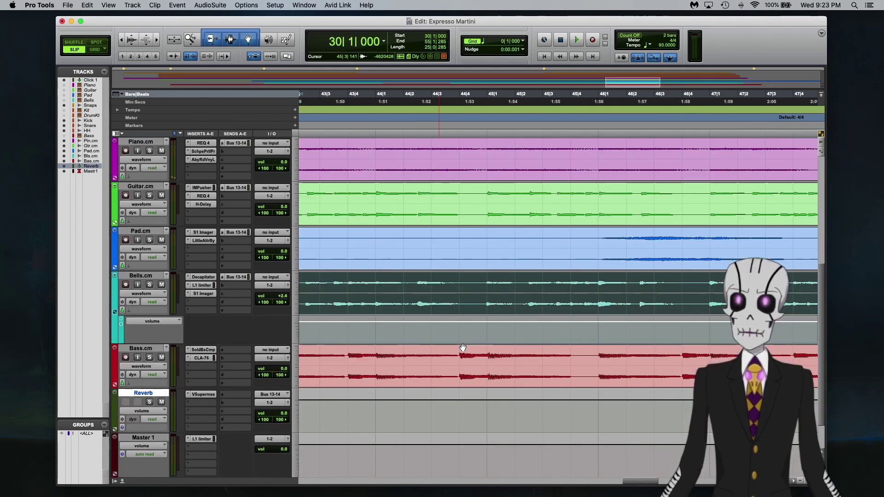
{"action": "scroll", "coordinate": [462, 347], "scroll_direction": "right", "scroll_amount": 3}
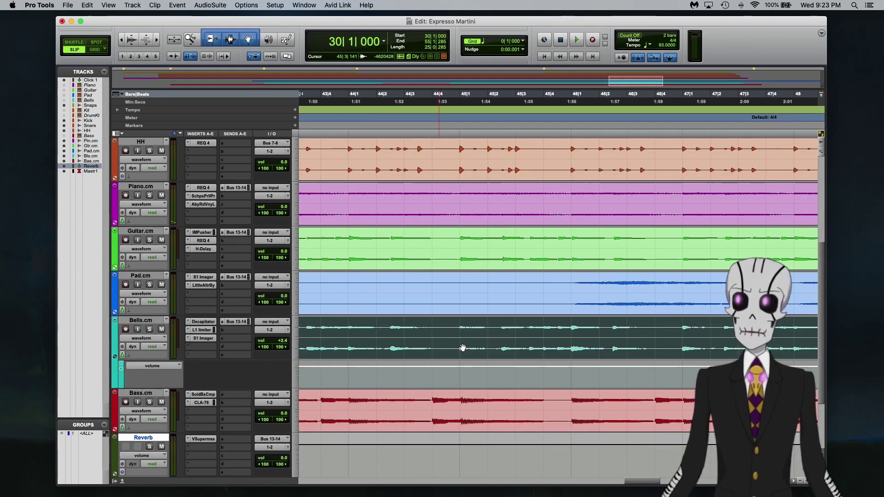
{"action": "left_click", "coordinate": [115, 357]}
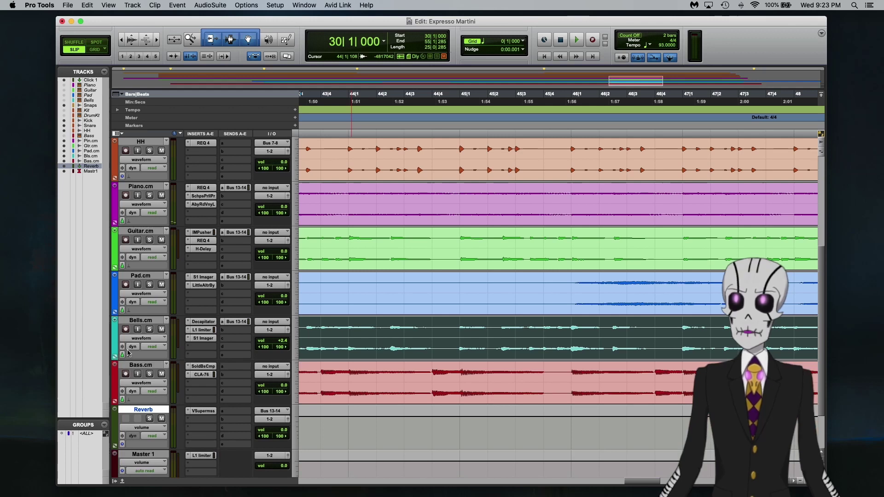
Step: Show the Little AlterBoy Bypass automation lane beneath the Pad.cm track
{"action": "left_click", "coordinate": [115, 312]}
{"action": "left_click", "coordinate": [146, 322]}
{"action": "mouse_move", "coordinate": [152, 355]}
{"action": "left_click", "coordinate": [240, 358]}
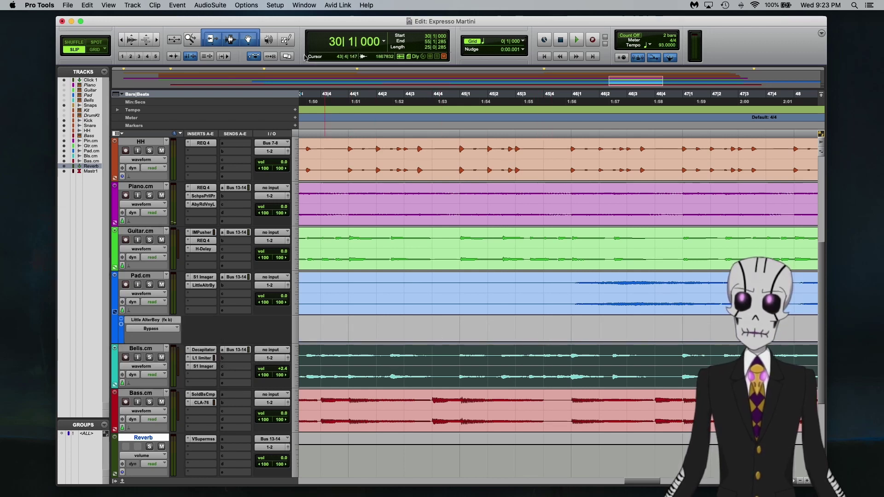
Step: With the Grabber tool, automate Little AlterBoy to be bypassed from the song's start until just before beat 4 of bar 45
{"action": "left_click", "coordinate": [248, 40]}
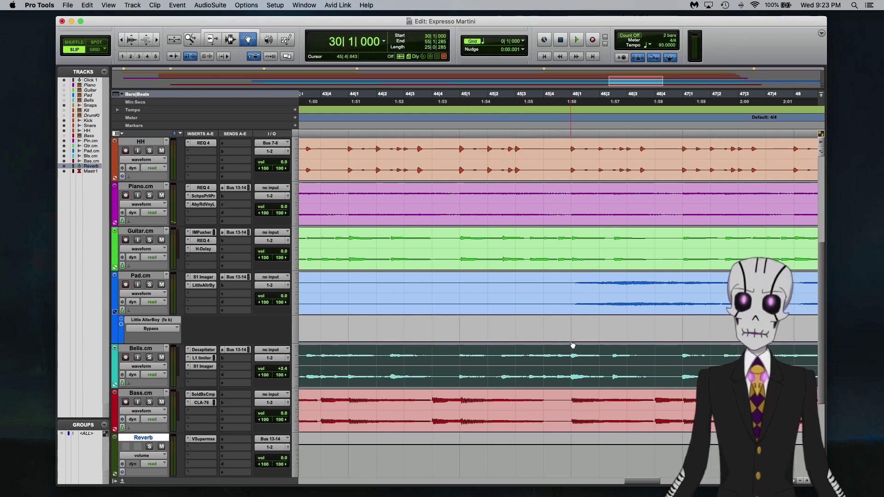
{"action": "left_click", "coordinate": [546, 320]}
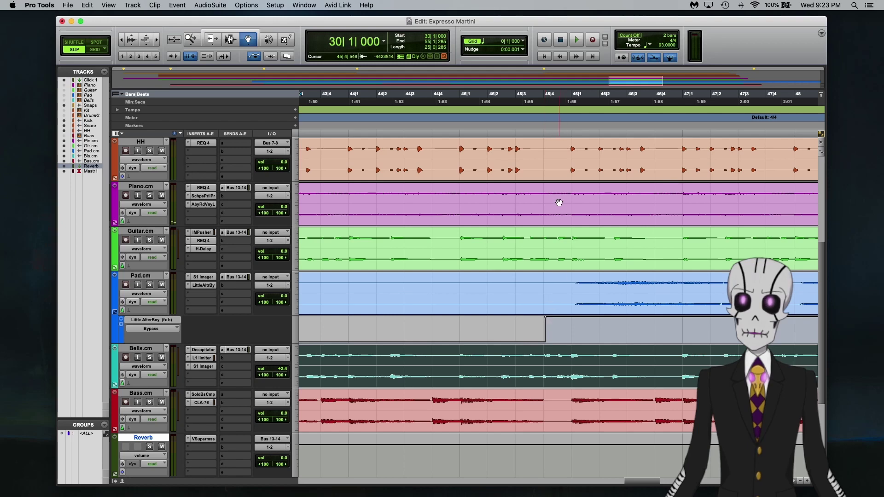
{"action": "left_click", "coordinate": [560, 354]}
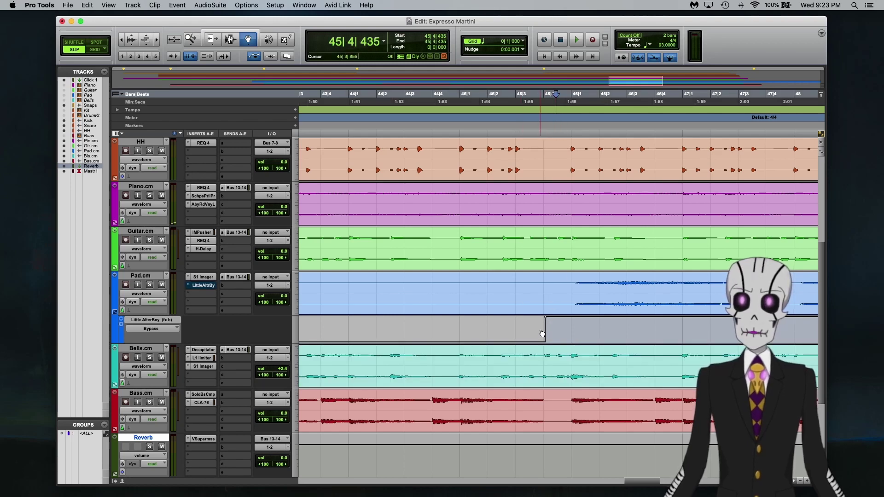
{"action": "key", "text": "super+z"}
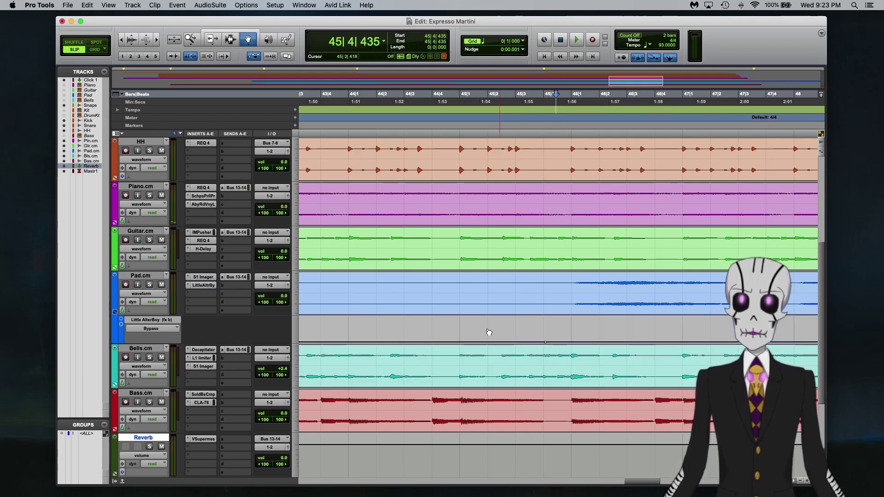
{"action": "scroll", "coordinate": [488, 332], "scroll_direction": "up", "scroll_amount": 2}
{"action": "key", "text": "Home"}
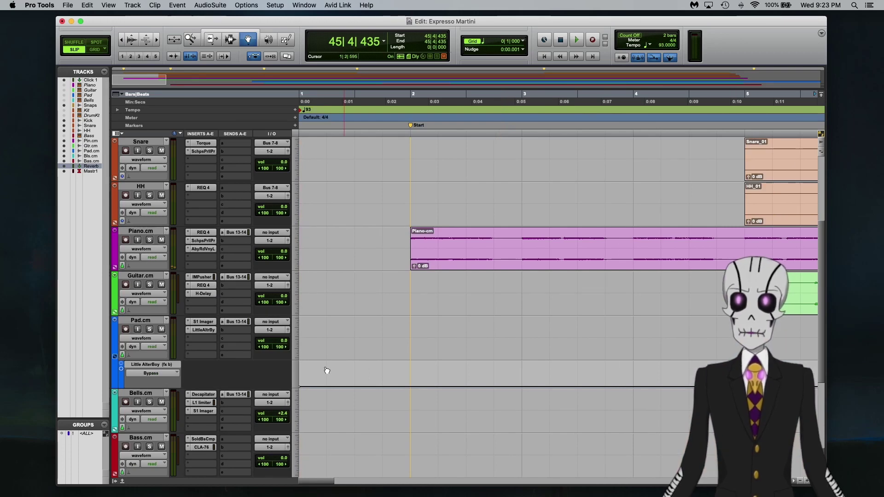
{"action": "key", "text": "super+z"}
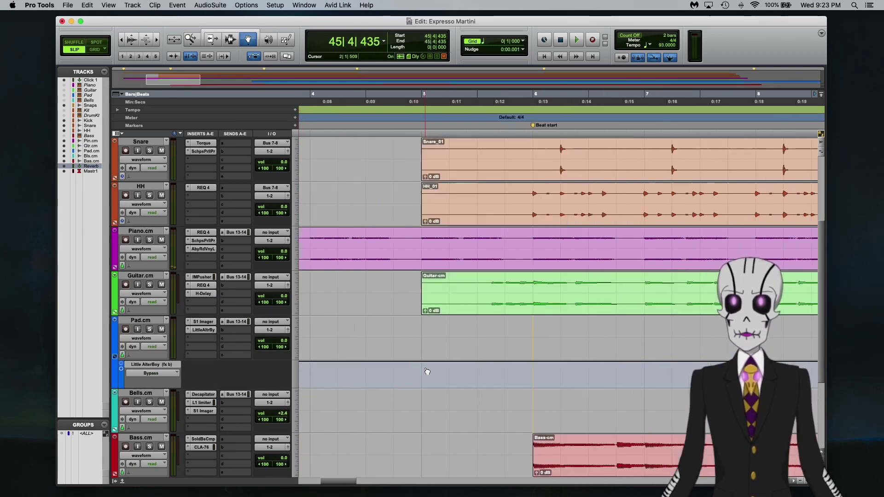
Step: Move the bypass automation breakpoint near beat 4 of bar 45 to just before bar 46
{"action": "scroll", "coordinate": [427, 371], "scroll_direction": "right", "scroll_amount": 10}
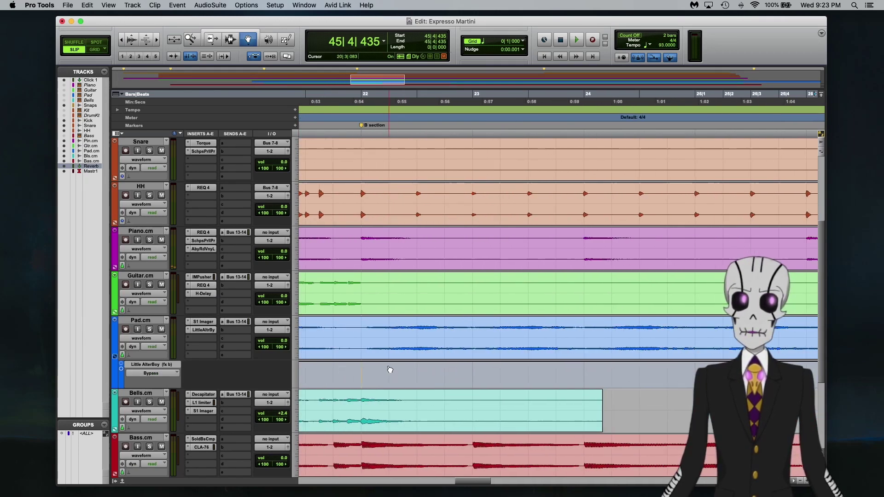
{"action": "scroll", "coordinate": [389, 370], "scroll_direction": "right", "scroll_amount": 5}
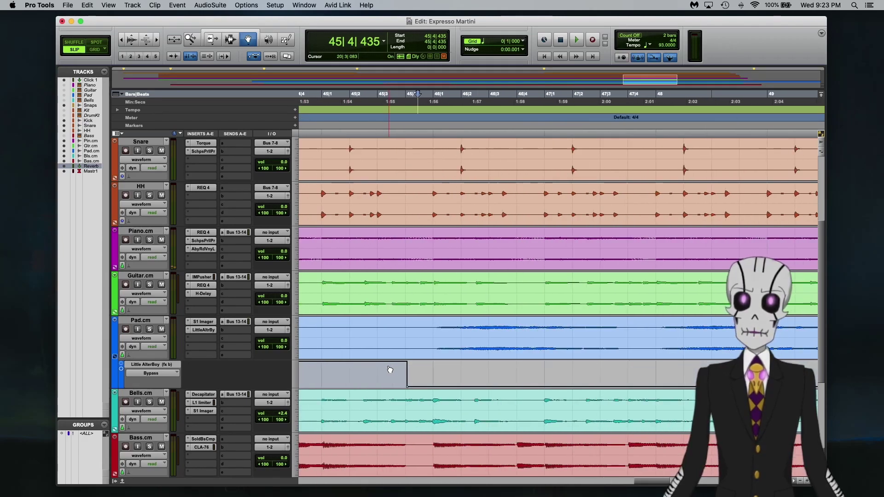
{"action": "left_click", "coordinate": [406, 387]}
{"action": "left_click_drag", "start_coordinate": [423, 387], "coordinate": [433, 389]}
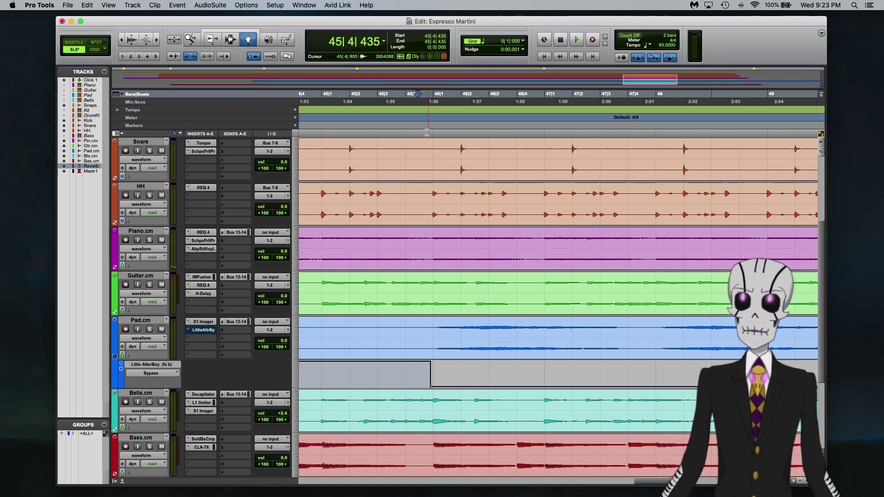
Step: Audition the pad from 45|4|435, raise Little AlterBoy's Drive slightly, and switch its bypass off after stopping playback
{"action": "key", "text": "space"}
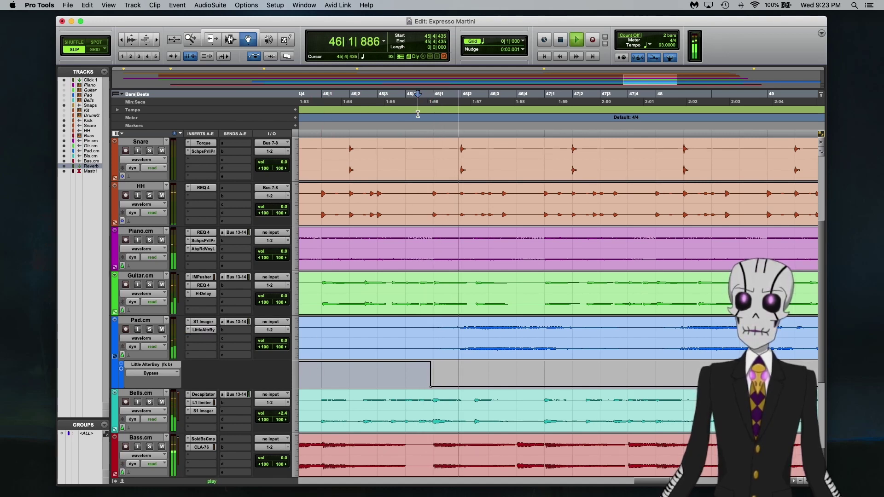
{"action": "left_click", "coordinate": [206, 330]}
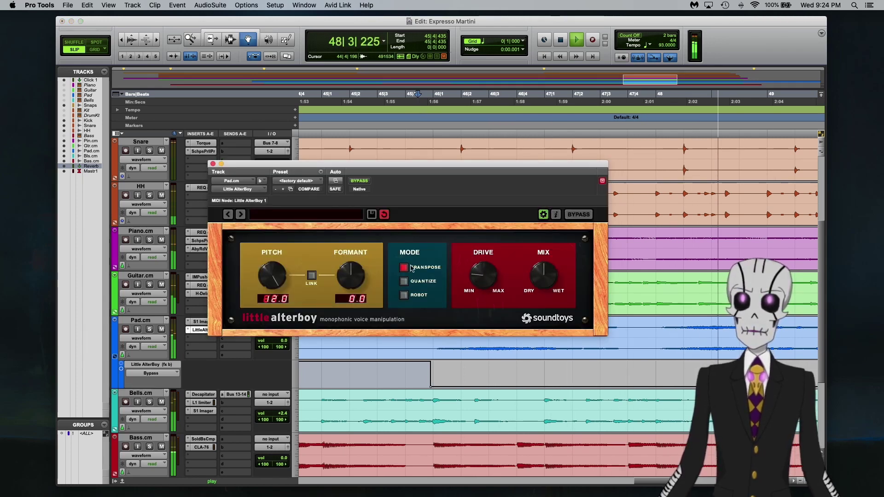
{"action": "key", "text": "space"}
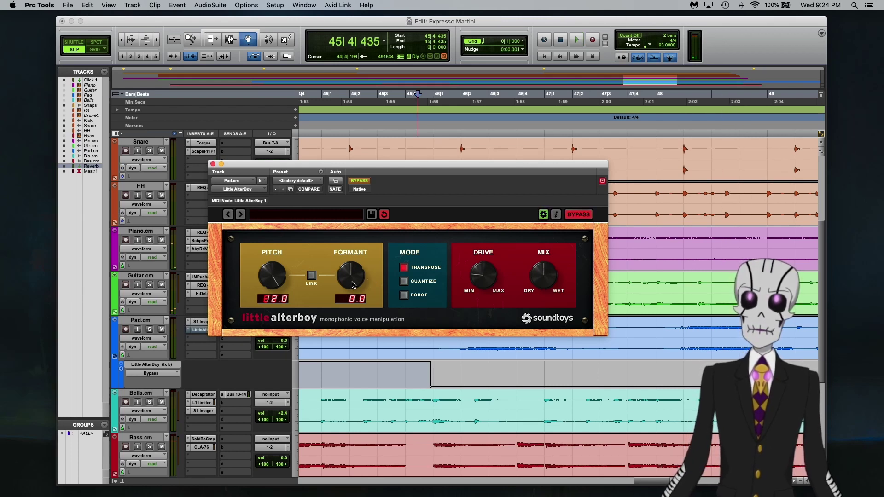
{"action": "left_click", "coordinate": [364, 182]}
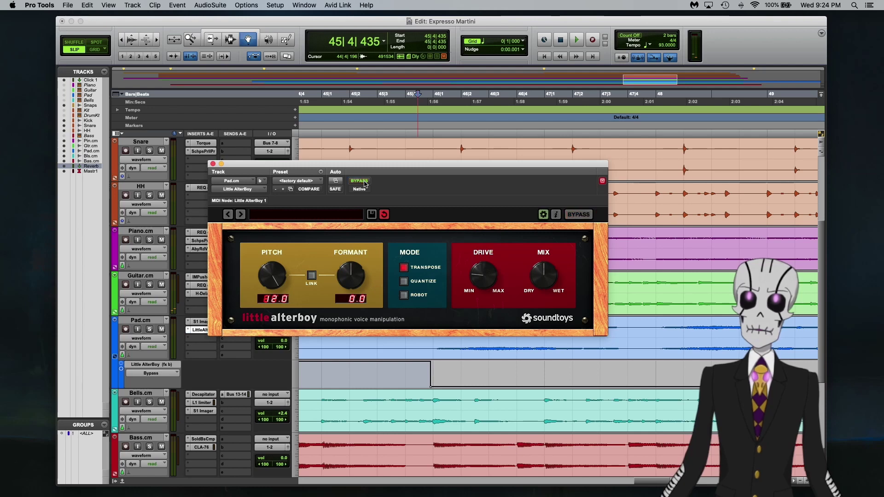
Step: Audition the mix from 45|3|490 while raising Little AlterBoy's Mix slightly and its Formant to 4.3
{"action": "left_click_drag", "start_coordinate": [407, 170], "coordinate": [353, 241]}
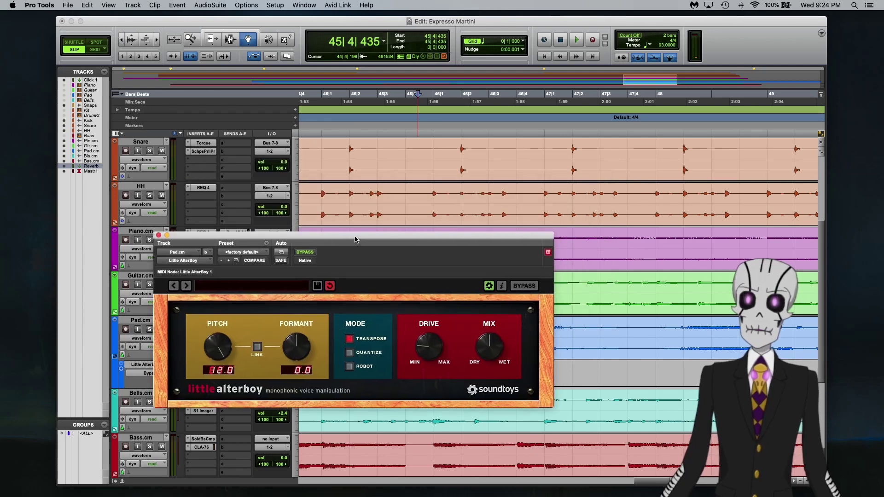
{"action": "left_click", "coordinate": [391, 99]}
{"action": "key", "text": "space"}
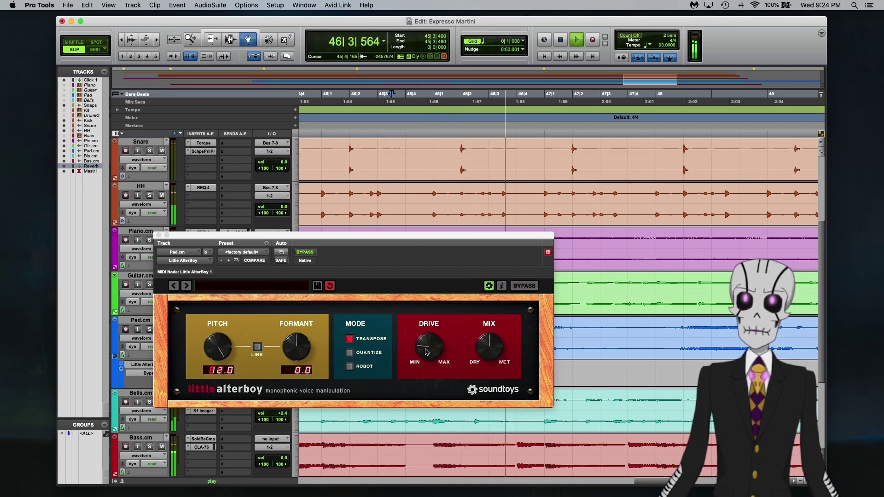
{"action": "left_click_drag", "start_coordinate": [478, 354], "coordinate": [480, 340]}
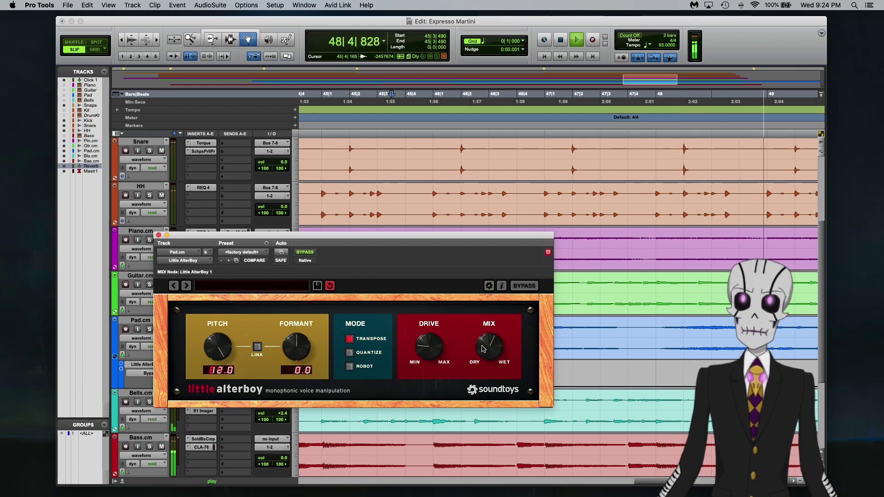
{"action": "mouse_move", "coordinate": [298, 352]}
{"action": "left_mouse_down"}
{"action": "mouse_move", "coordinate": [296, 325]}
{"action": "mouse_move", "coordinate": [297, 336]}
{"action": "left_mouse_up"}
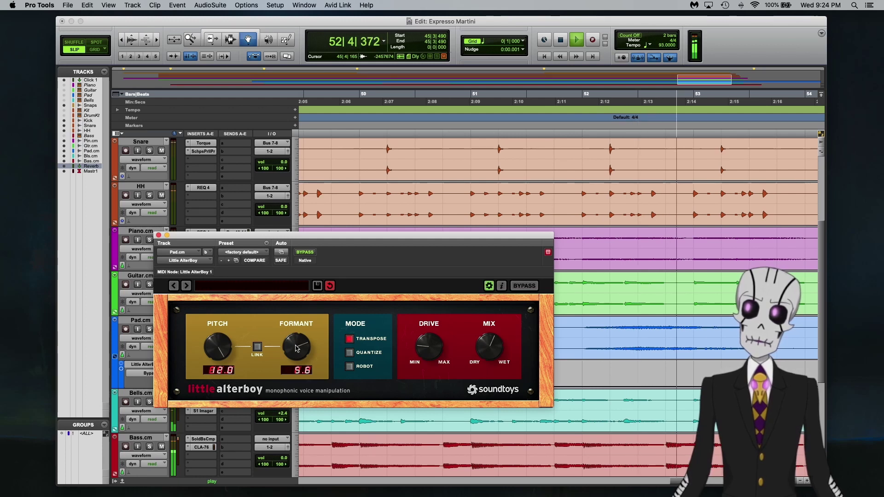
{"action": "key", "text": "space"}
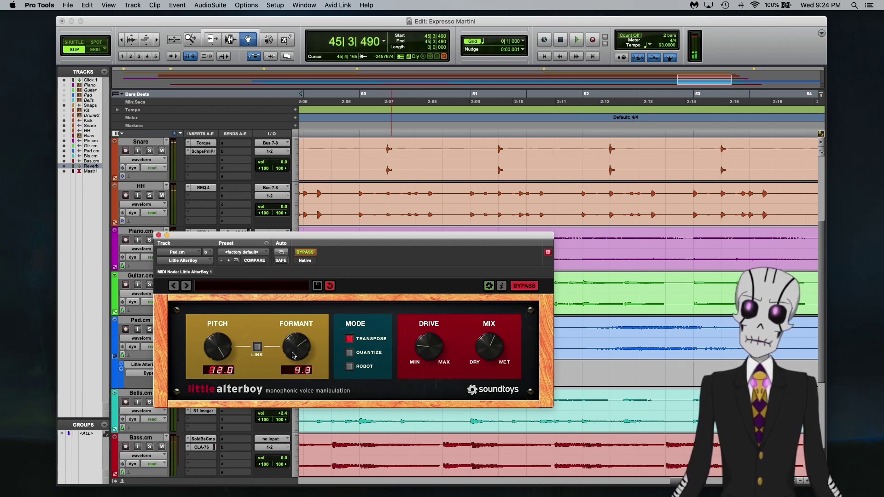
Step: Replay the passage from 45|3|490, lowering Little AlterBoy's Drive slightly and setting its Formant to 1.3
{"action": "key", "text": "space"}
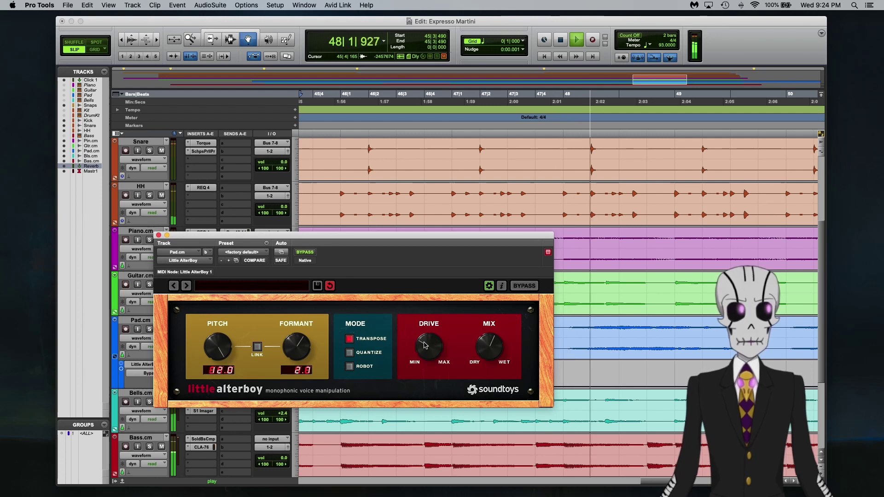
{"action": "left_click_drag", "start_coordinate": [424, 345], "coordinate": [425, 360]}
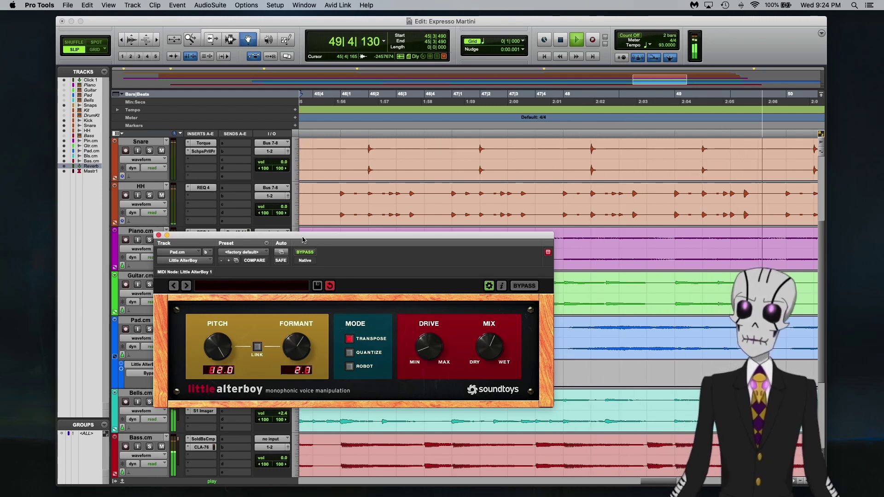
{"action": "left_click_drag", "start_coordinate": [306, 237], "coordinate": [448, 149]}
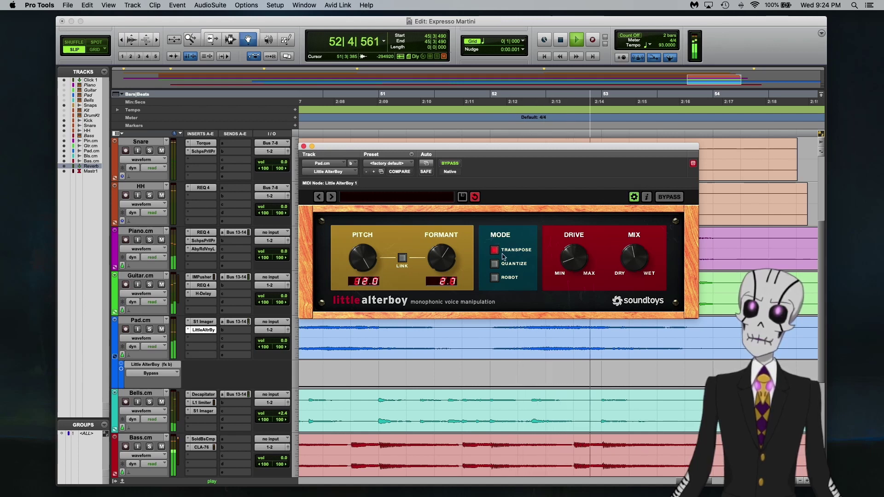
{"action": "left_click_drag", "start_coordinate": [428, 262], "coordinate": [428, 265]}
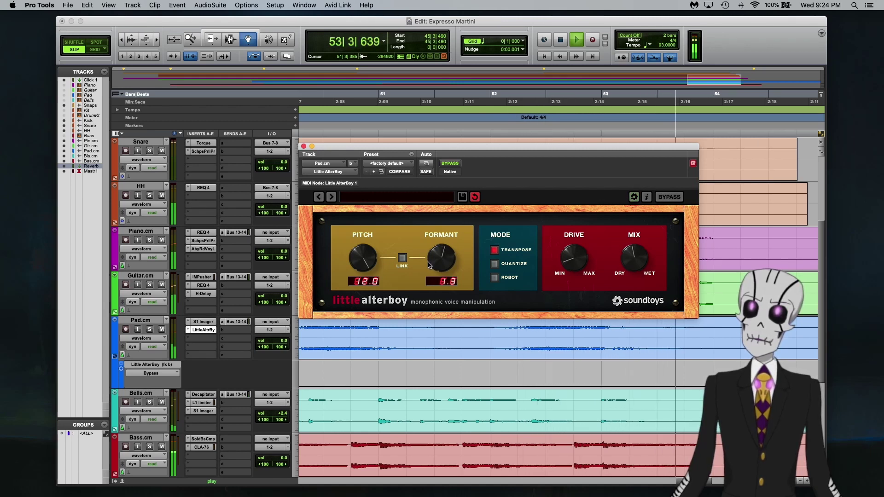
{"action": "key", "text": "space"}
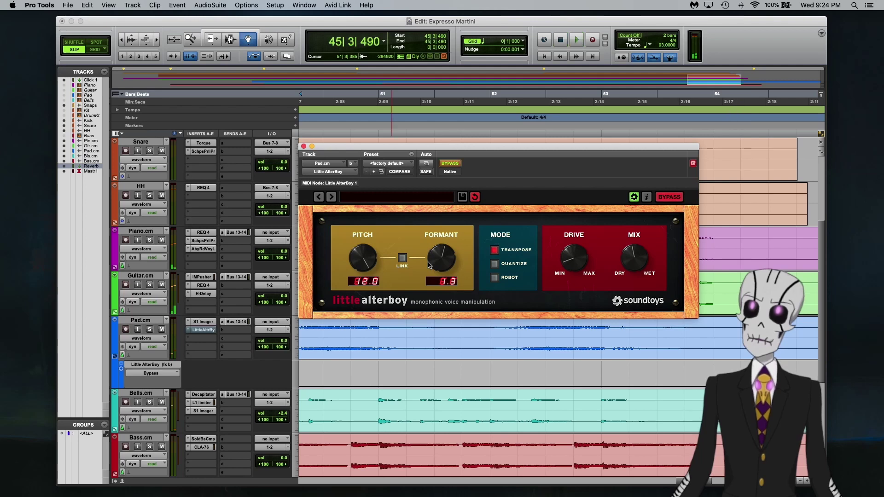
Step: Compare the full mix with Little AlterBoy bypassed and active on Pad.cm during playback from 45|3|490
{"action": "key", "text": "space"}
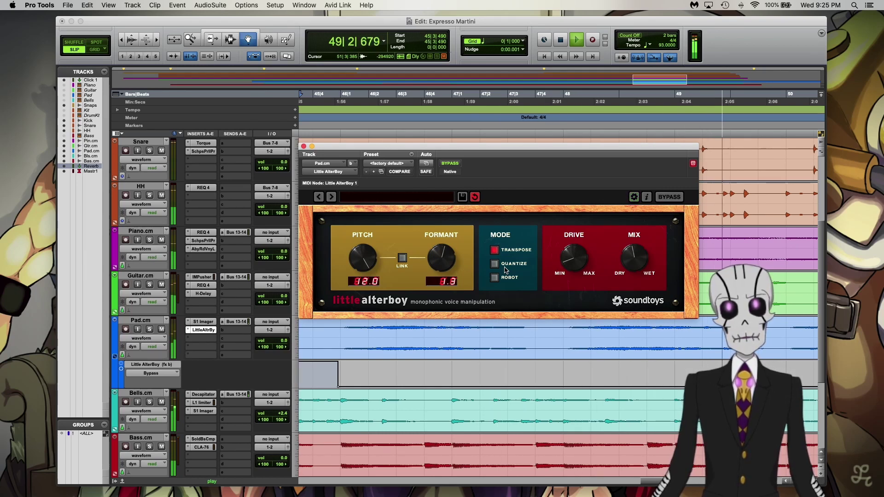
{"action": "left_click", "coordinate": [455, 165]}
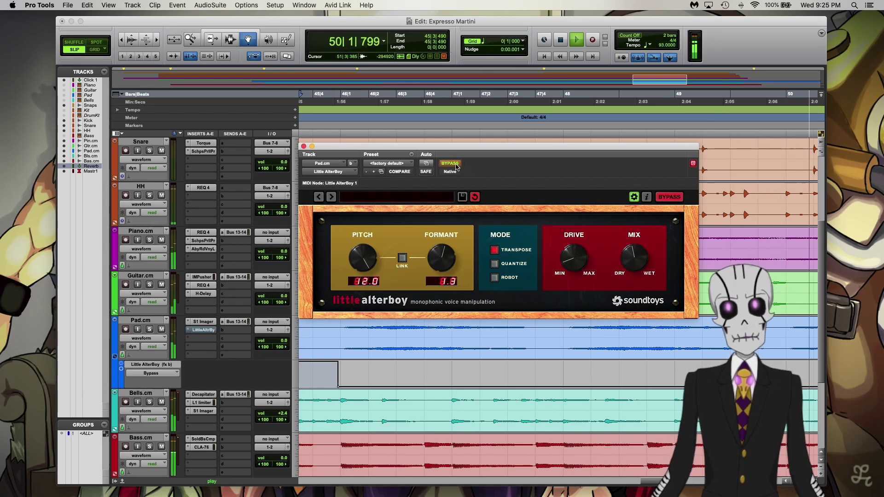
{"action": "left_click", "coordinate": [455, 166]}
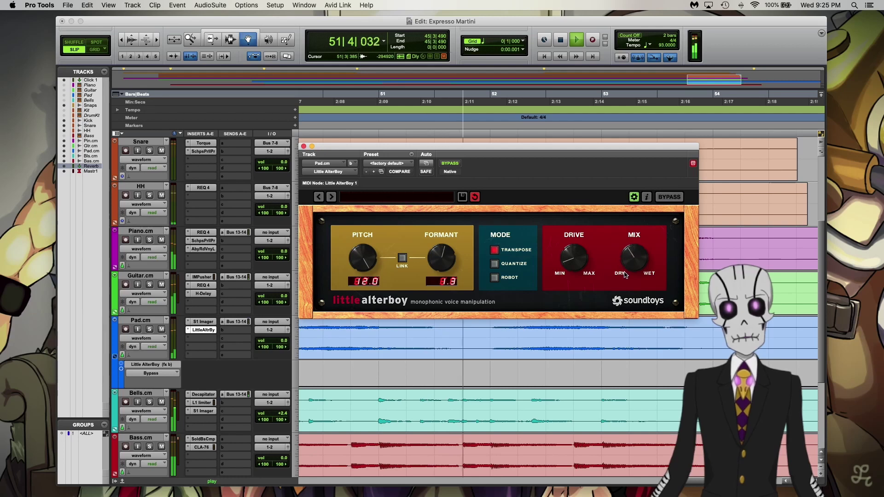
{"action": "left_click", "coordinate": [203, 330], "text": "super"}
{"action": "key", "text": "space"}
Step: Solo Pad.cm during playback, adjust Little AlterBoy's Mix slightly, and link Formant to Pitch at 12.0
{"action": "left_click", "coordinate": [149, 330]}
{"action": "key", "text": "space"}
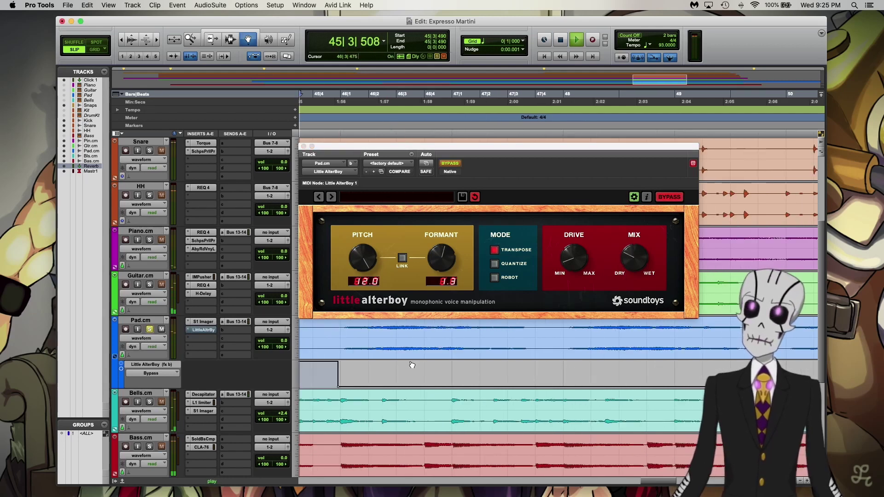
{"action": "left_click", "coordinate": [449, 163]}
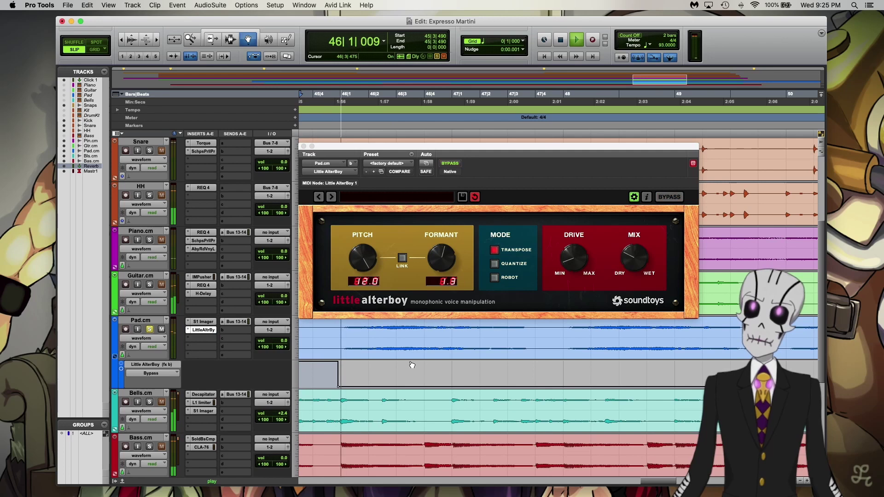
{"action": "left_click", "coordinate": [627, 258]}
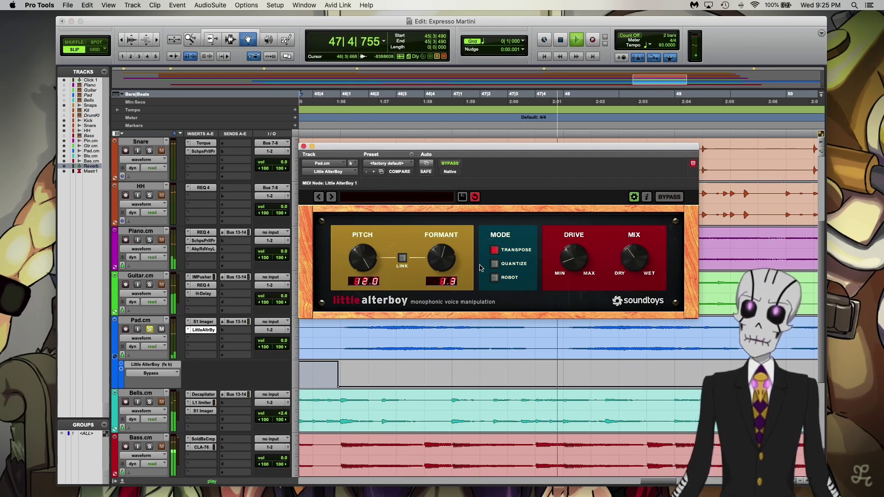
{"action": "left_click", "coordinate": [402, 258]}
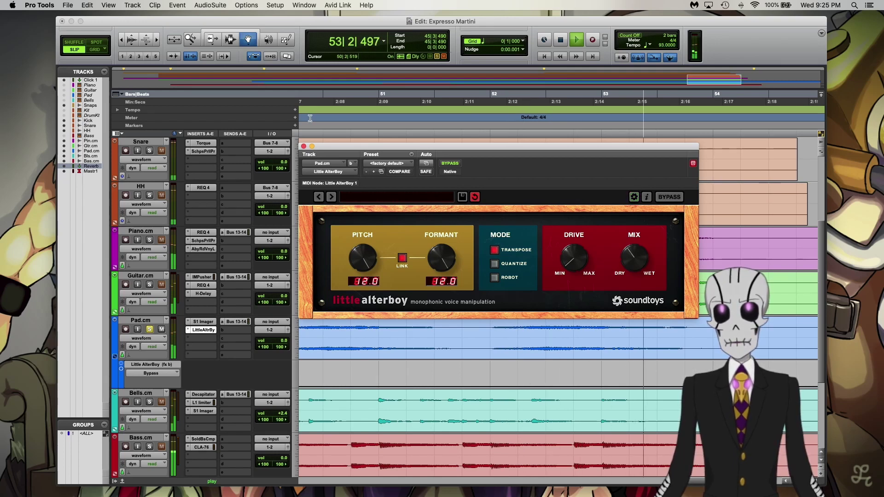
Step: Take Pad.cm out of solo and replay the full mix from 45|3|490
{"action": "left_click", "coordinate": [150, 329]}
{"action": "key", "text": "space"}
{"action": "key", "text": "space"}
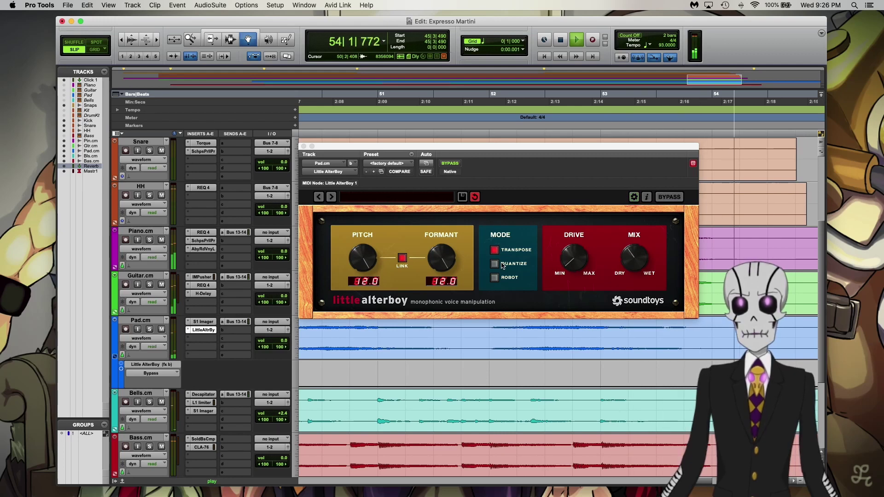
Step: Close the Little AlterBoy window, stop playback, and hide the Bypass automation lane beneath Pad.cm
{"action": "left_click", "coordinate": [304, 147]}
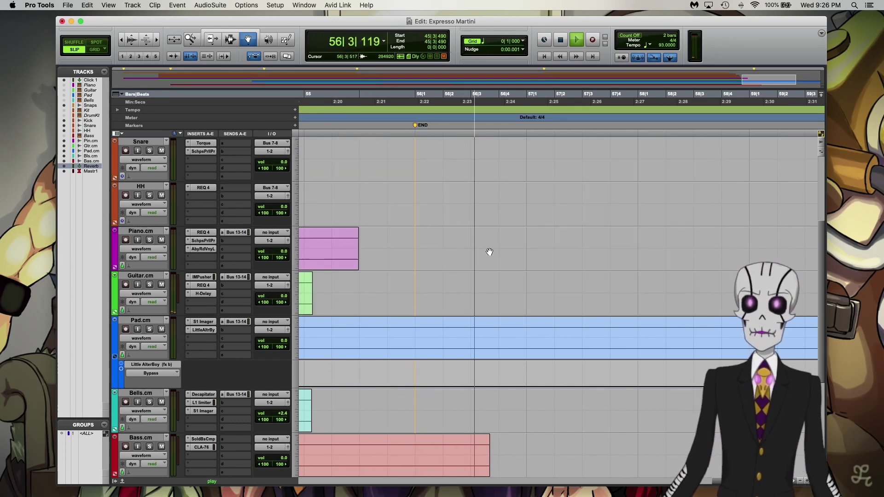
{"action": "key", "text": "space"}
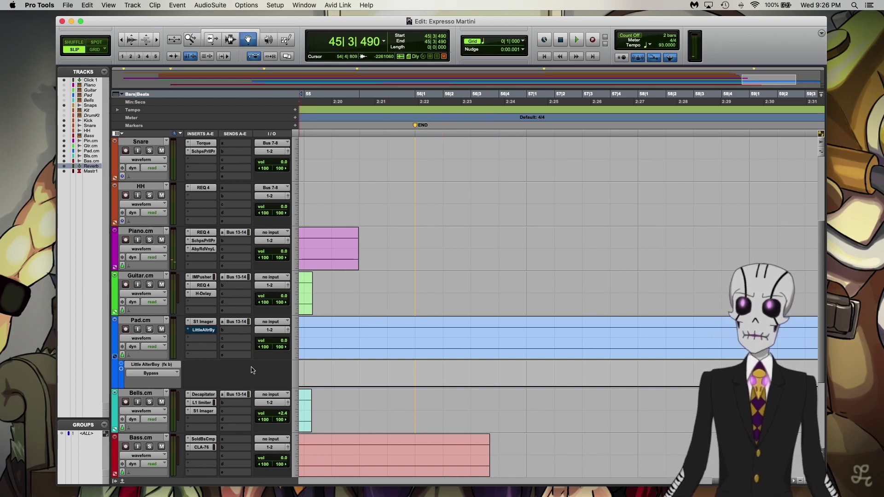
{"action": "left_click", "coordinate": [117, 358]}
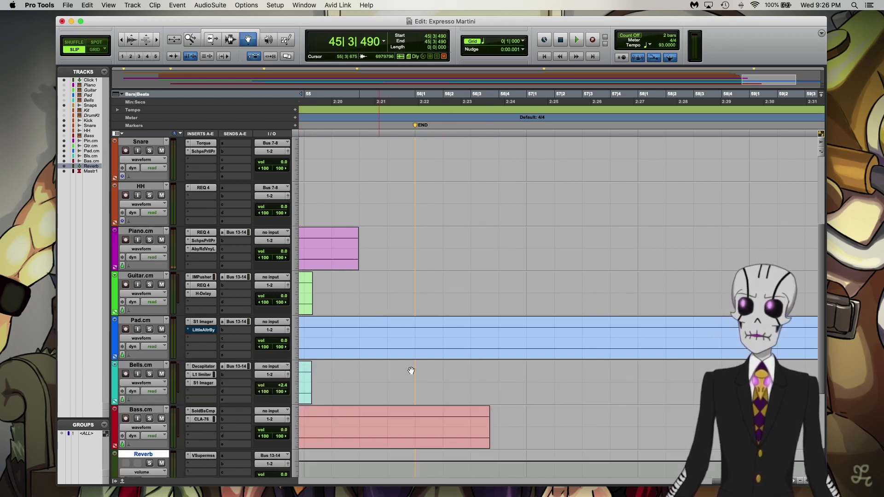
Step: With the Smart tool in Grid mode, split the Pad.cm and Bass.cm clips at 56|1|000
{"action": "left_click", "coordinate": [220, 34]}
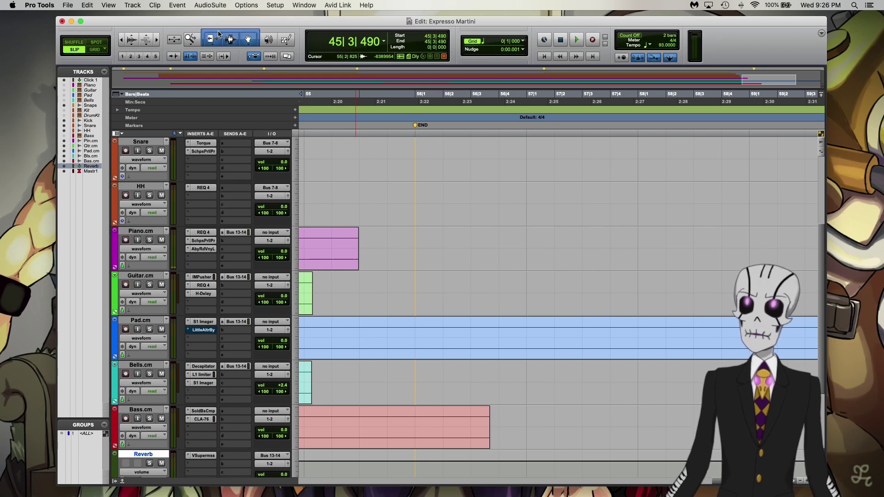
{"action": "left_click", "coordinate": [414, 324]}
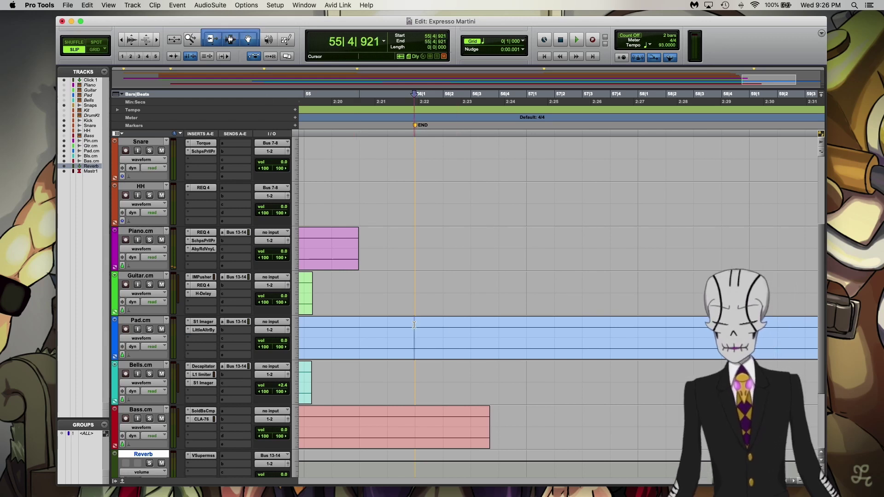
{"action": "left_click", "coordinate": [99, 52]}
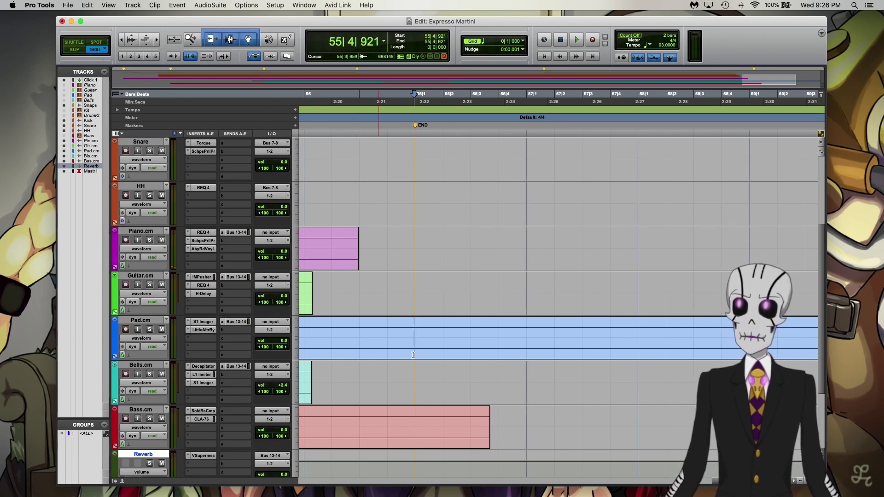
{"action": "left_click", "coordinate": [415, 327]}
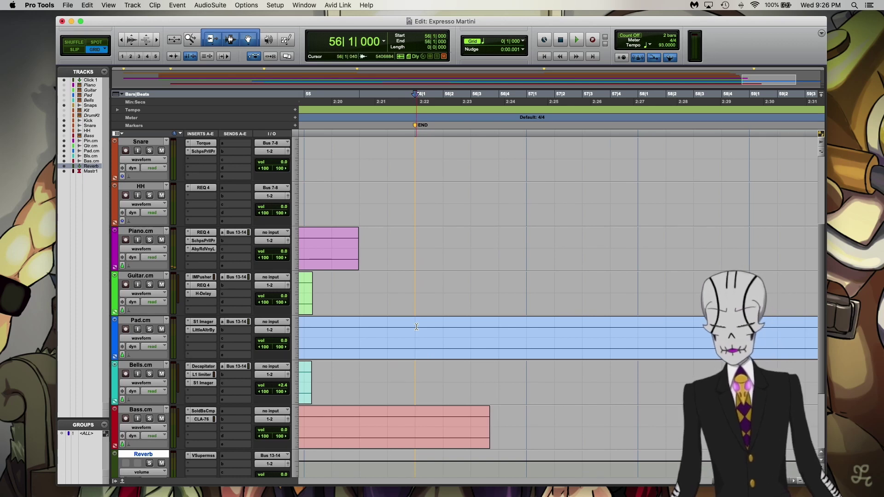
{"action": "left_click", "coordinate": [416, 413]}
{"action": "key", "text": "super+e"}
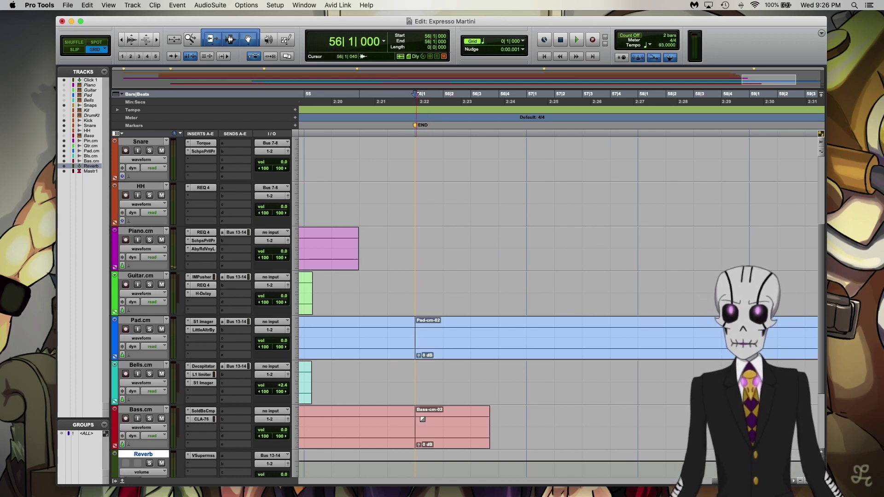
Step: Delete the leftover Bass.cm and Pad.cm clips after the END marker at bar 56
{"action": "left_click", "coordinate": [454, 443]}
{"action": "key", "text": "Delete"}
{"action": "left_click", "coordinate": [459, 336]}
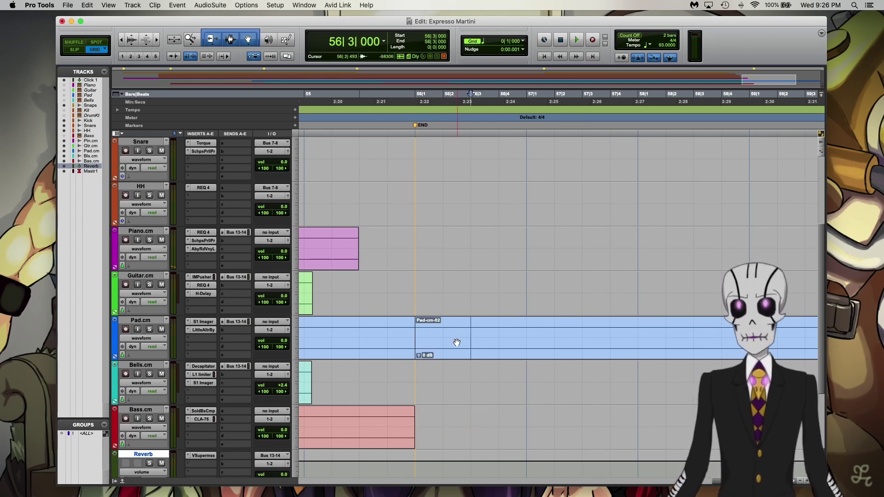
{"action": "left_click", "coordinate": [458, 342]}
{"action": "key", "text": "Delete"}
Step: Shorten the Pad.cm and Bass.cm clips to 55|4|000 and give each a fade-out starting at 55|1|000
{"action": "scroll", "coordinate": [460, 343], "scroll_direction": "left", "scroll_amount": 5}
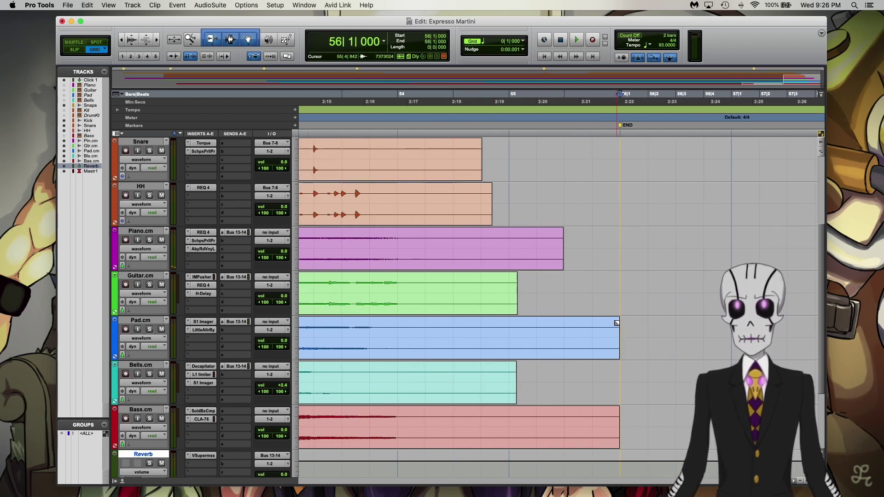
{"action": "mouse_move", "coordinate": [616, 339]}
{"action": "left_mouse_down"}
{"action": "mouse_move", "coordinate": [594, 339]}
{"action": "mouse_move", "coordinate": [589, 318]}
{"action": "mouse_move", "coordinate": [516, 333]}
{"action": "left_mouse_up"}
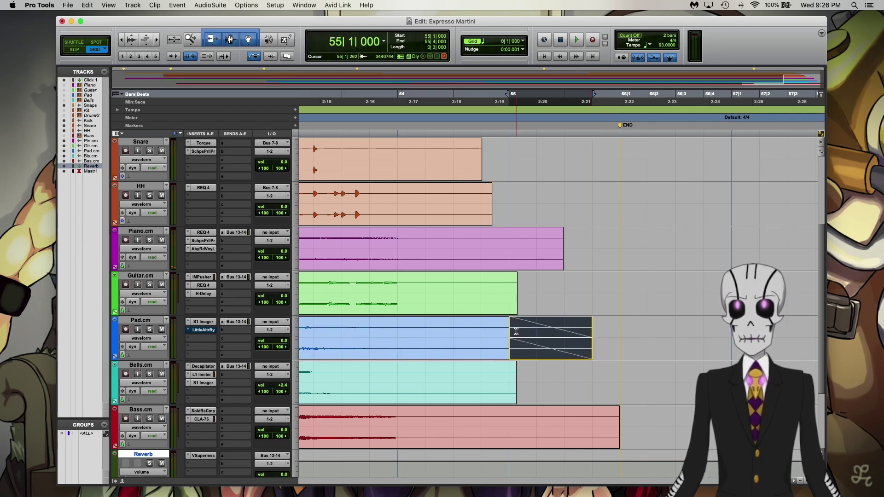
{"action": "mouse_move", "coordinate": [614, 420]}
{"action": "left_mouse_down"}
{"action": "mouse_move", "coordinate": [594, 420]}
{"action": "mouse_move", "coordinate": [585, 408]}
{"action": "mouse_move", "coordinate": [517, 413]}
{"action": "left_mouse_up"}
Step: Audition the song's ending from 53|4|000 past the END marker
{"action": "scroll", "coordinate": [608, 380], "scroll_direction": "down", "scroll_amount": 3}
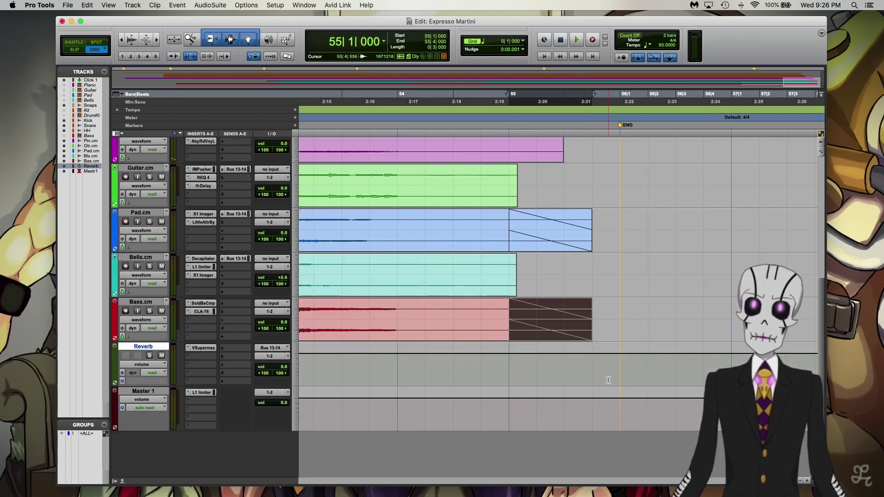
{"action": "scroll", "coordinate": [608, 380], "scroll_direction": "up", "scroll_amount": 5}
{"action": "scroll", "coordinate": [608, 380], "scroll_direction": "down", "scroll_amount": 1}
{"action": "left_click", "coordinate": [370, 107]}
{"action": "key", "text": "space"}
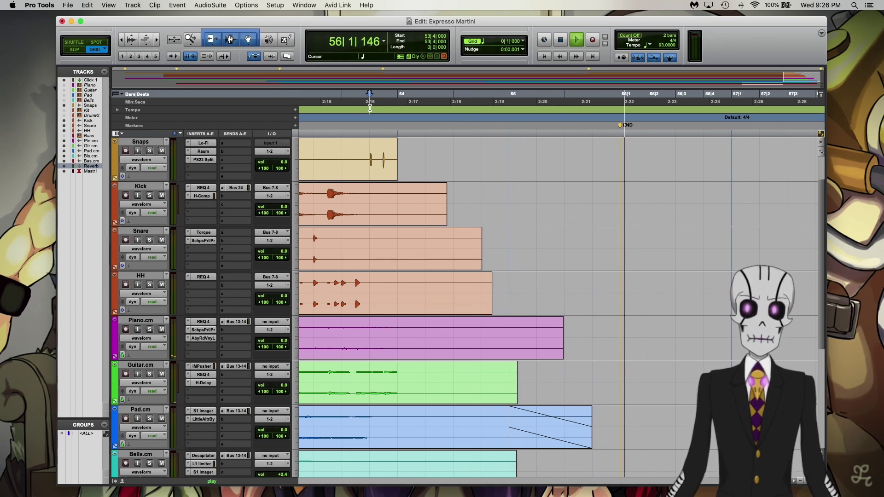
{"action": "key", "text": "space"}
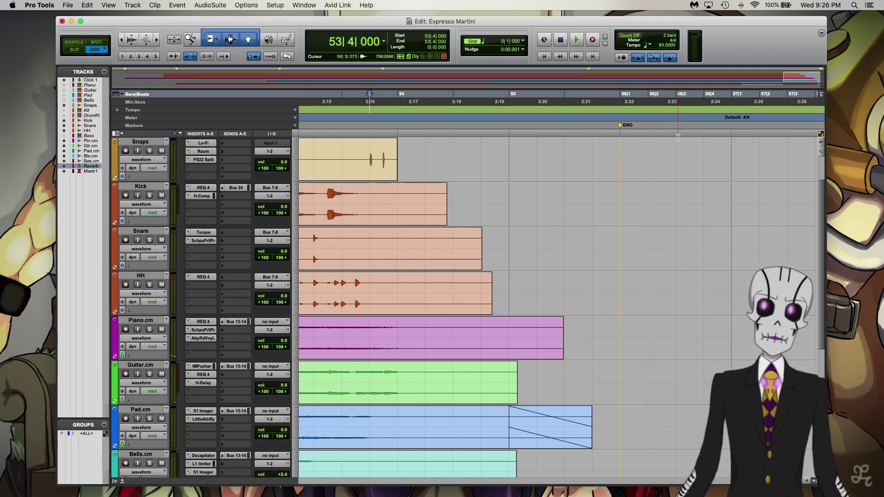
Step: Move the END marker to 56|2|000 and replay the ending from 53|4|000
{"action": "left_click_drag", "start_coordinate": [620, 130], "coordinate": [648, 130]}
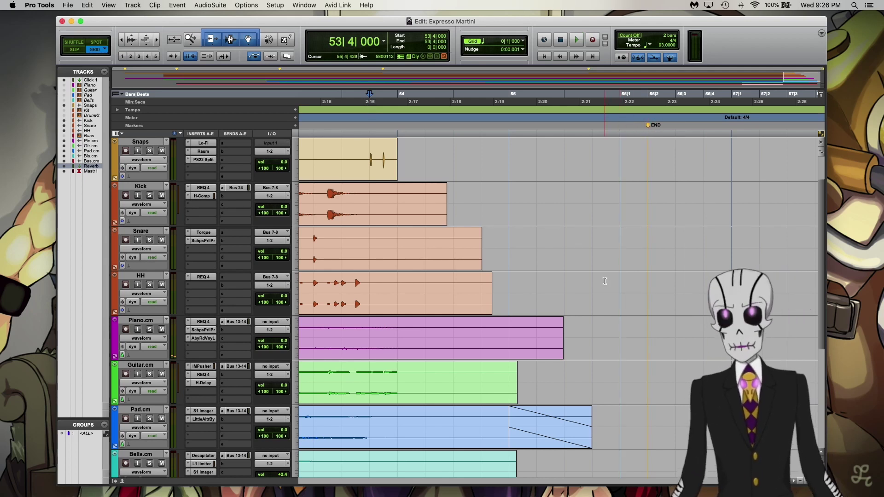
{"action": "key", "text": "space"}
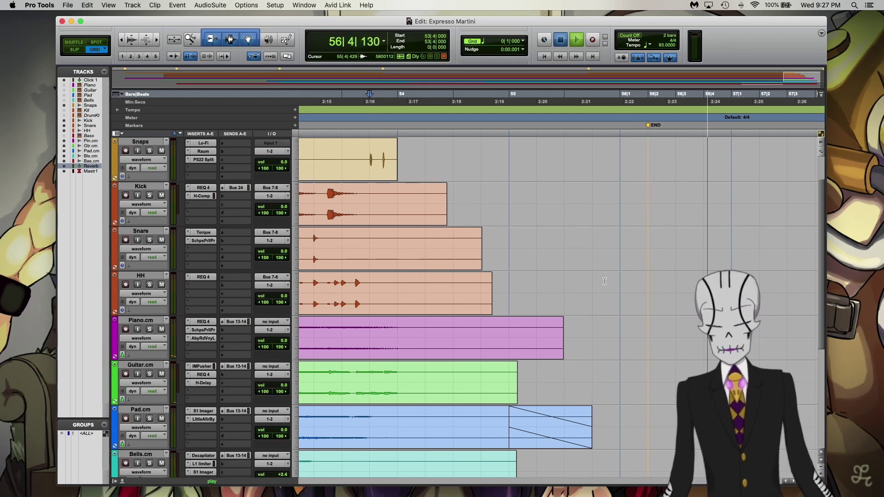
{"action": "key", "text": "space"}
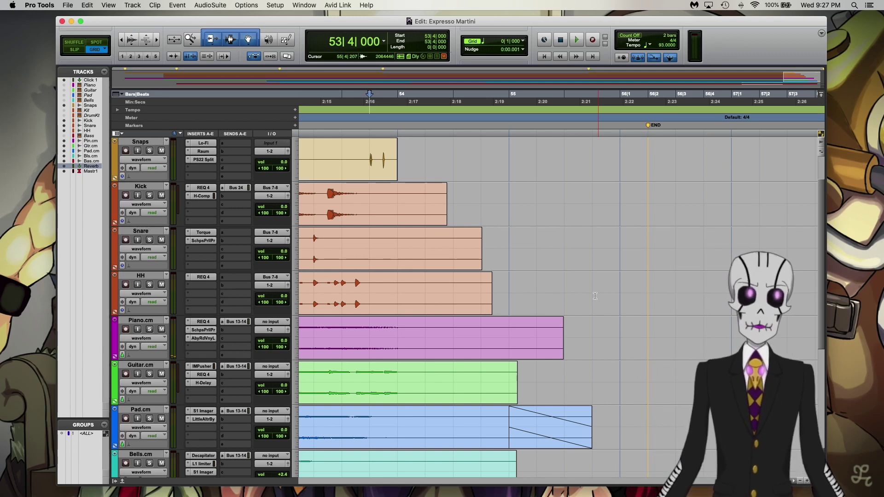
Step: Look back through the arrangement from the END marker to the song's start at bar 1
{"action": "scroll", "coordinate": [584, 256], "scroll_direction": "up", "scroll_amount": 2}
{"action": "scroll", "coordinate": [584, 255], "scroll_direction": "right", "scroll_amount": 1}
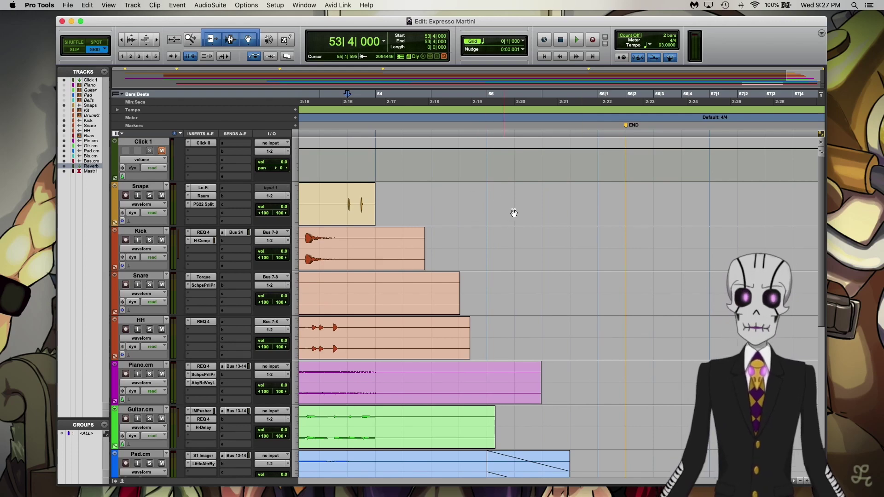
{"action": "scroll", "coordinate": [528, 220], "scroll_direction": "left", "scroll_amount": 20}
{"action": "scroll", "coordinate": [530, 220], "scroll_direction": "down", "scroll_amount": 1}
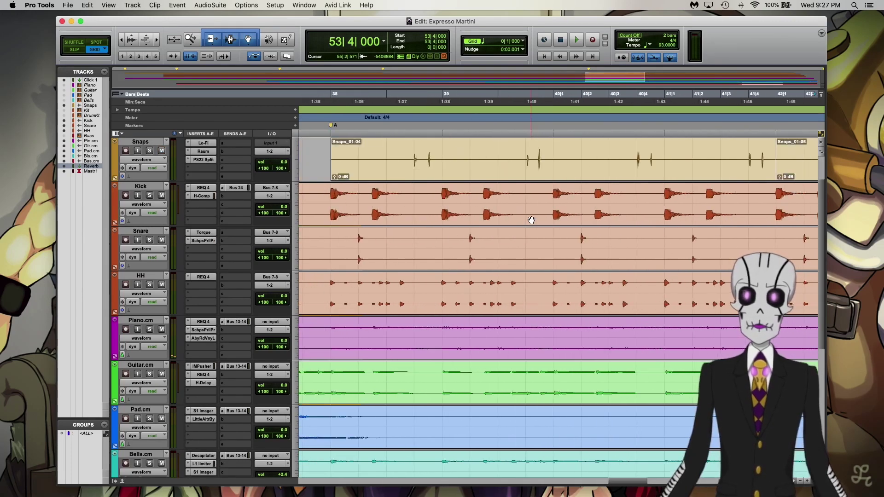
{"action": "scroll", "coordinate": [531, 220], "scroll_direction": "left", "scroll_amount": 20}
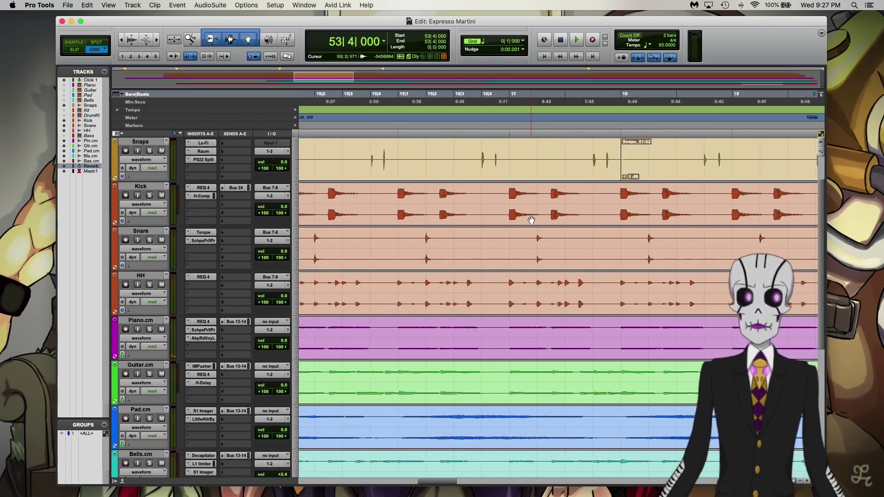
{"action": "scroll", "coordinate": [532, 220], "scroll_direction": "left", "scroll_amount": 15}
{"action": "scroll", "coordinate": [531, 220], "scroll_direction": "up", "scroll_amount": 1}
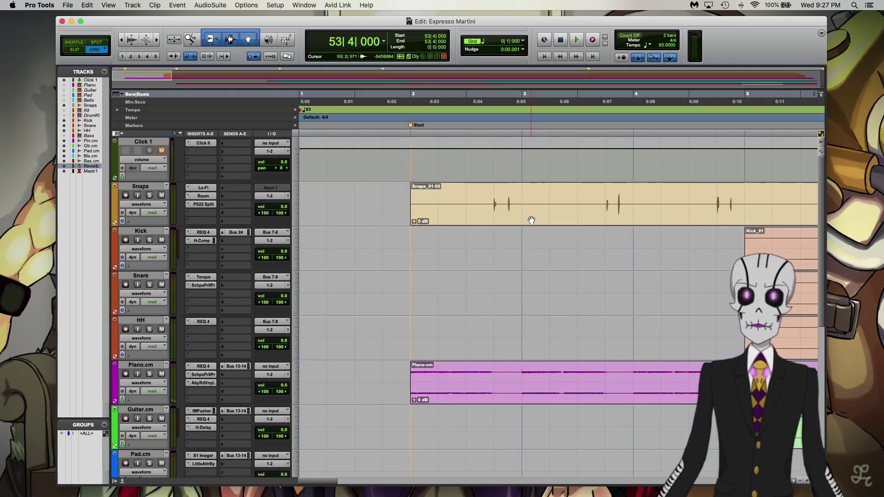